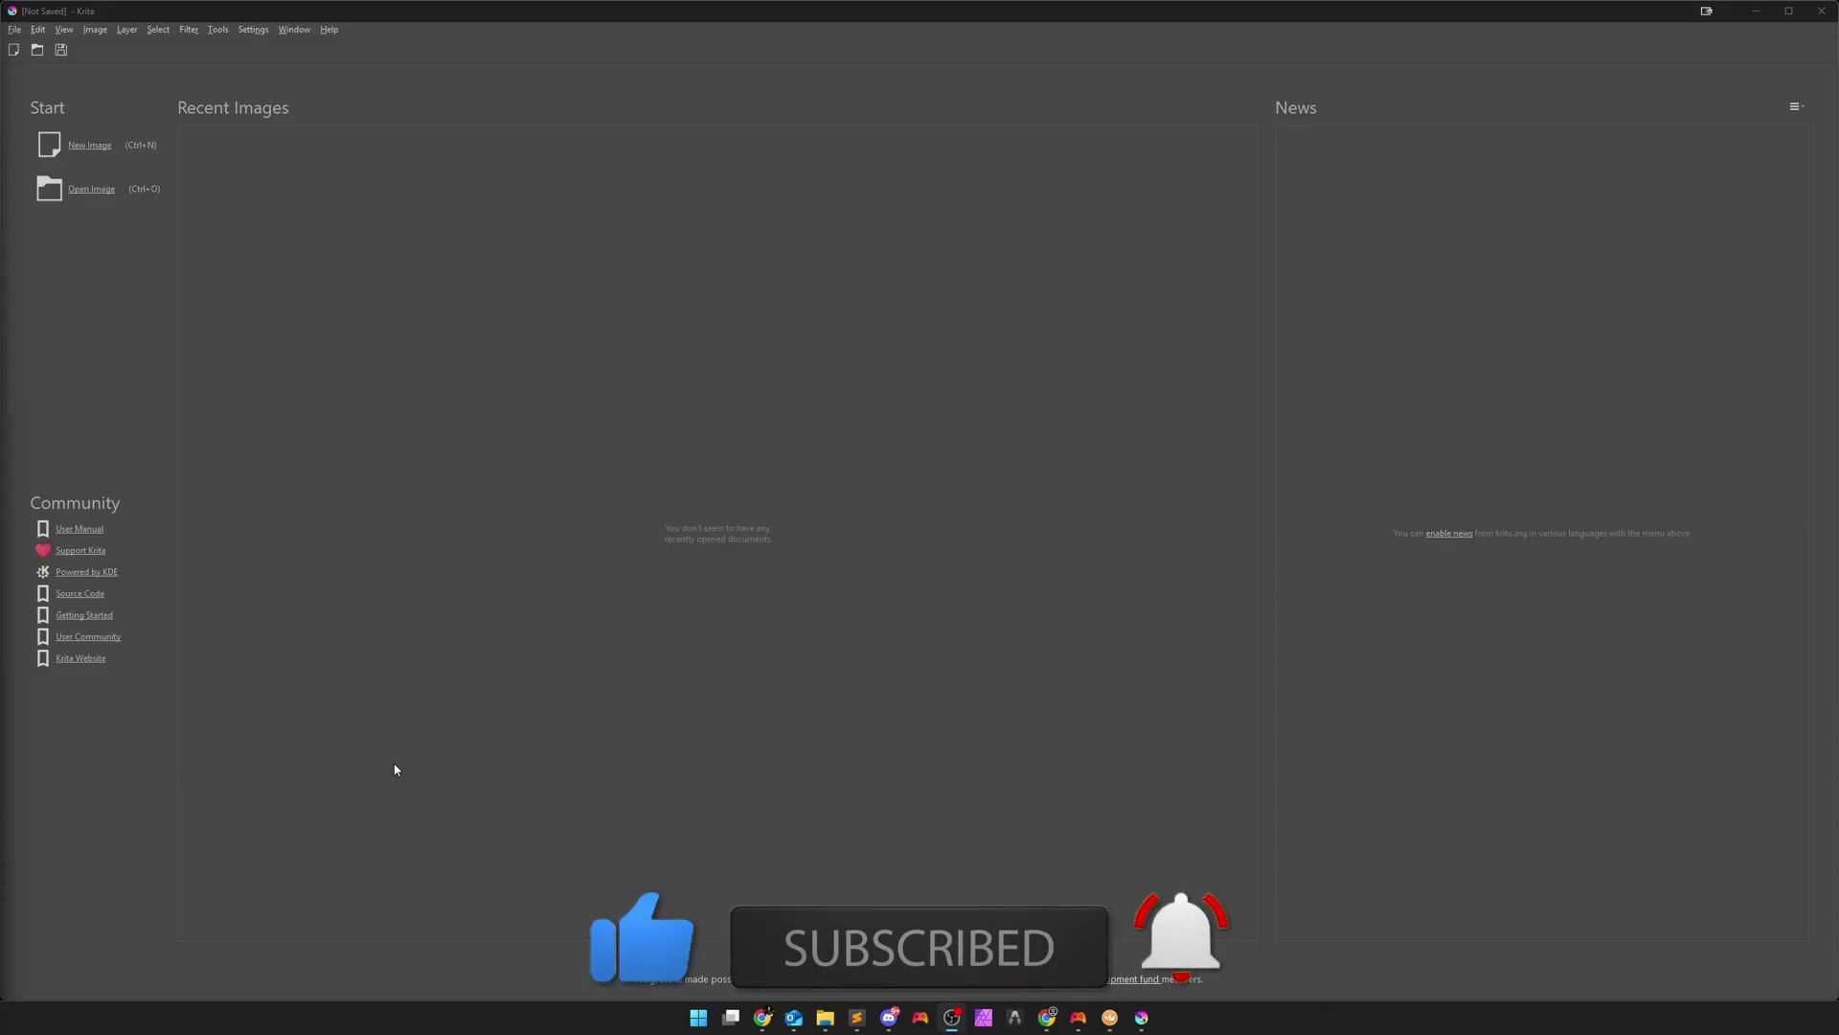
Create a new blank 1024 × 1024 image from the start screen
{"action": "left_click", "coordinate": [104, 147]}
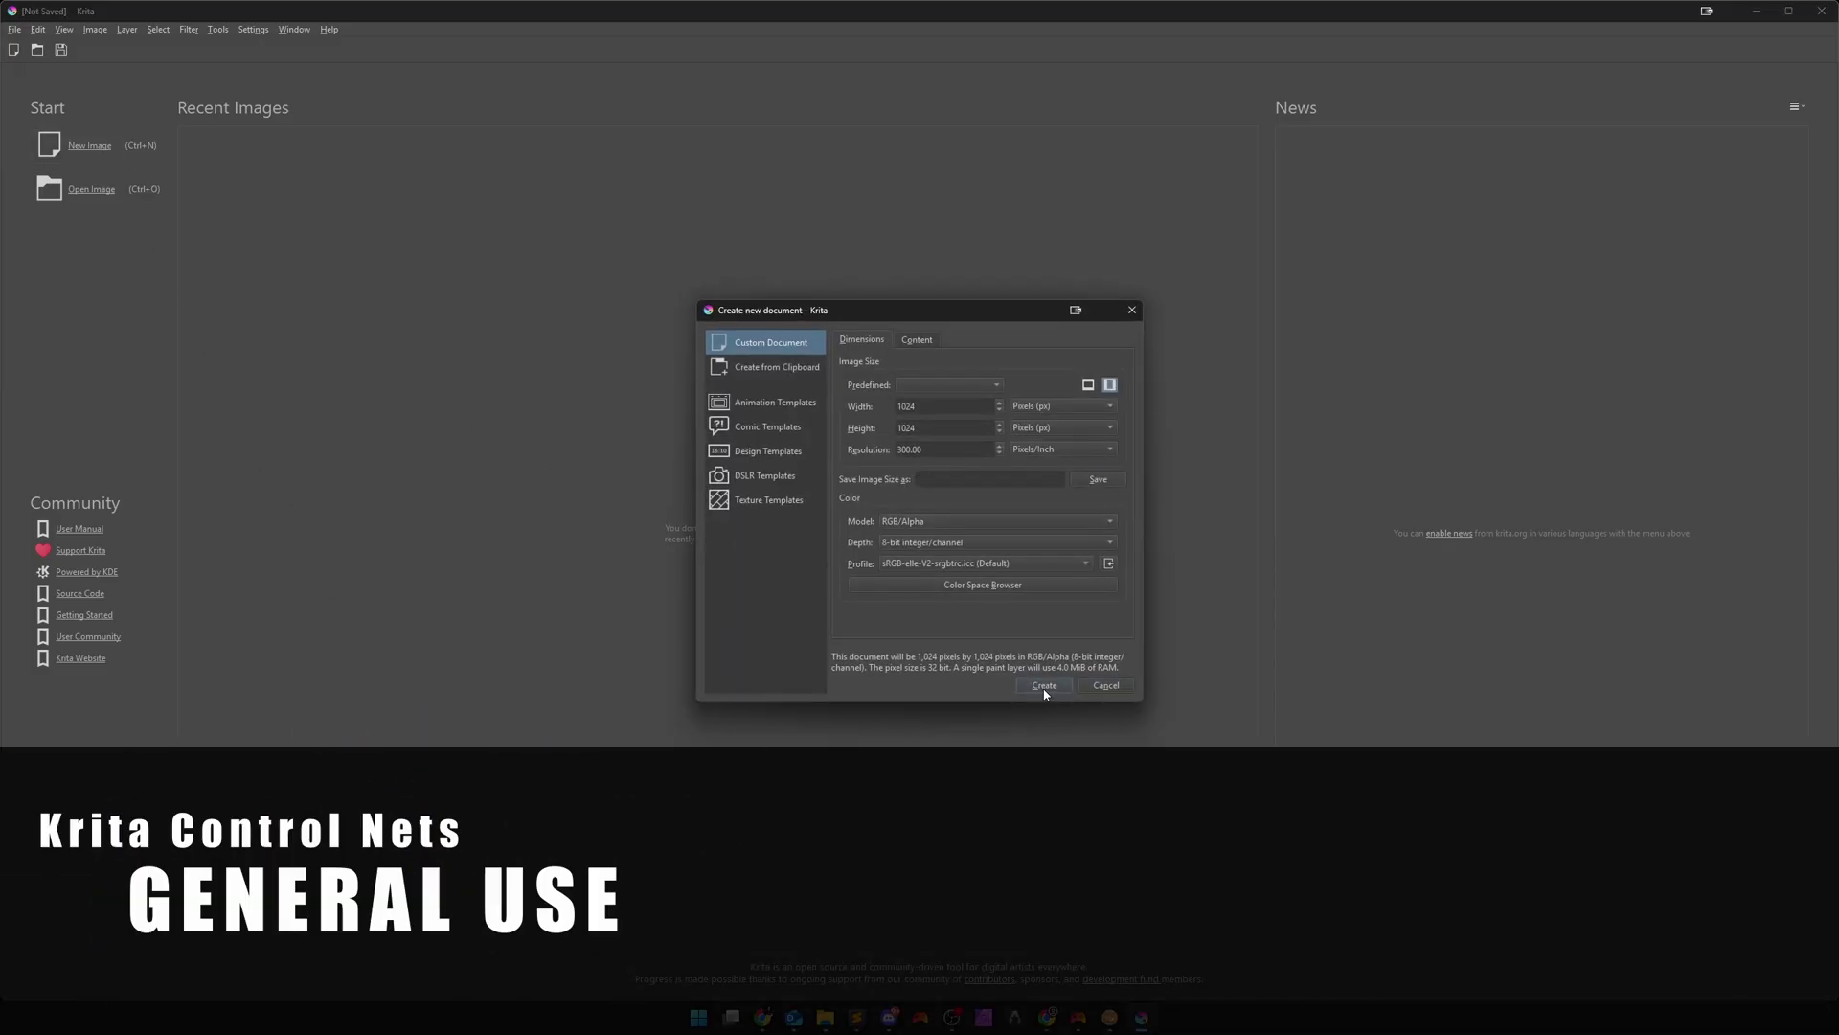
{"action": "left_click", "coordinate": [1045, 686]}
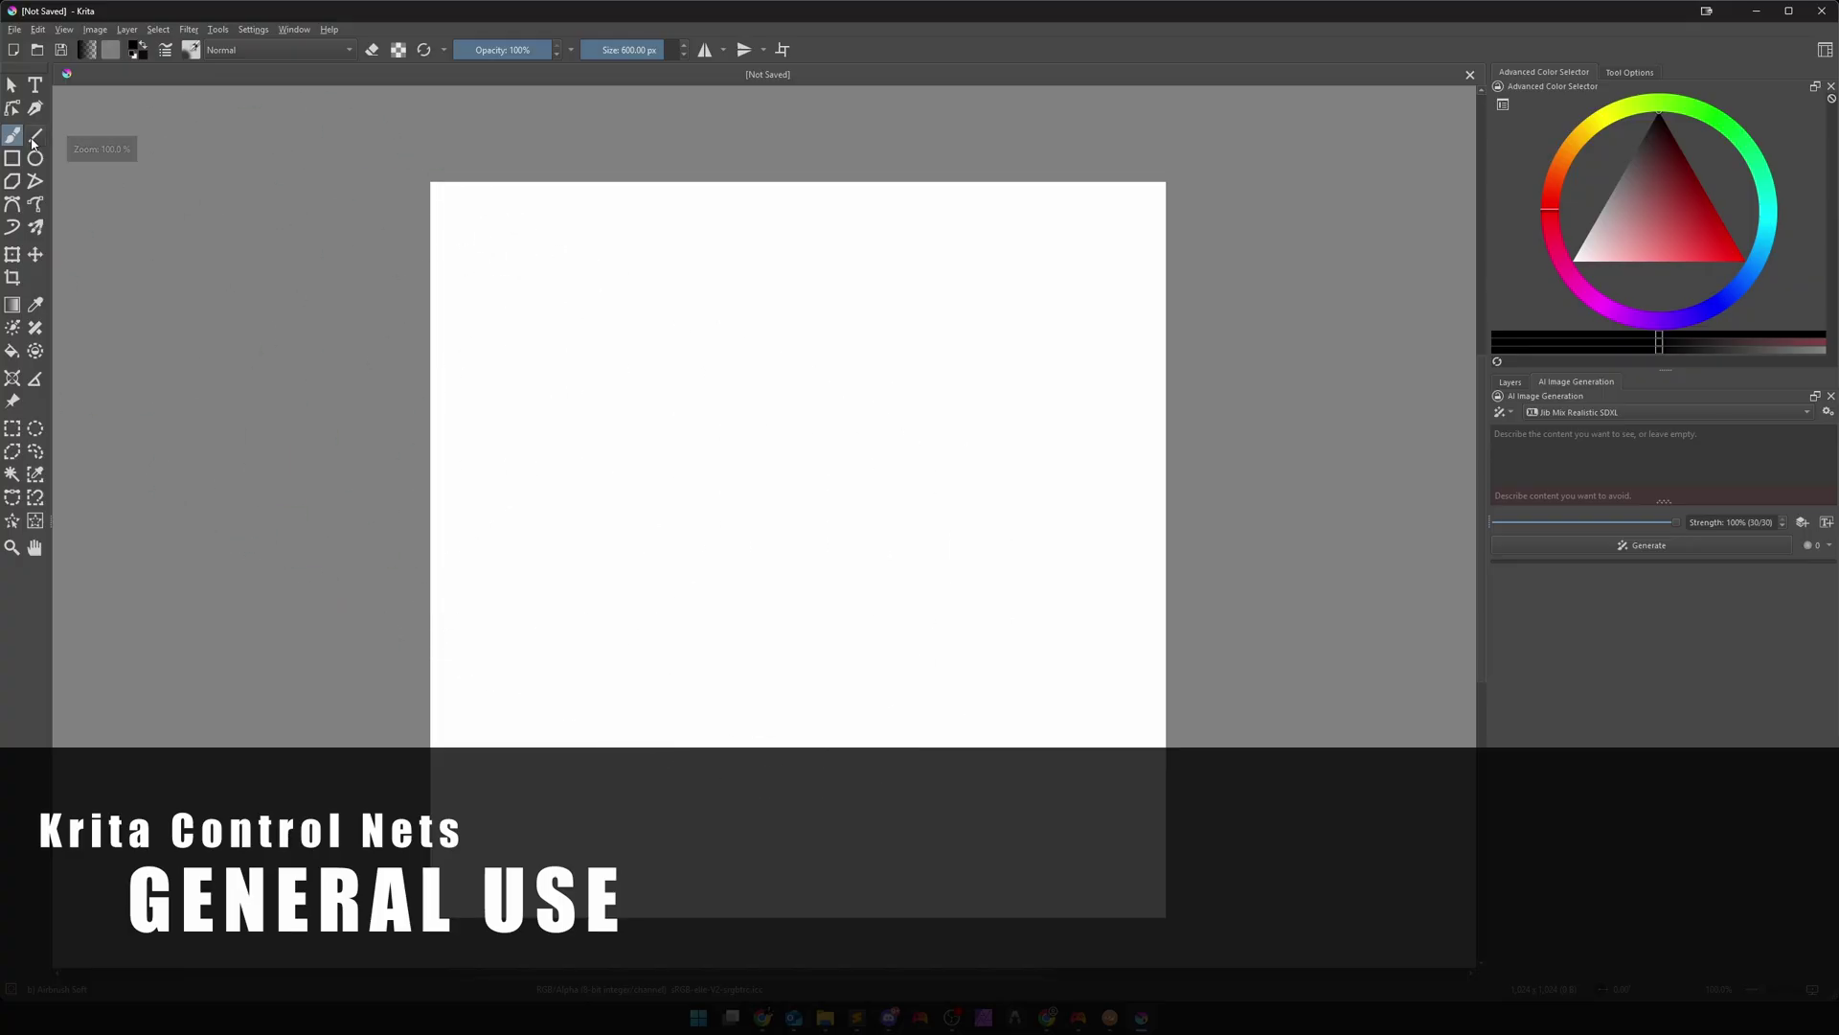
Add a control layer to AI Image Generation and set its type to Depth
{"action": "left_click", "coordinate": [12, 85]}
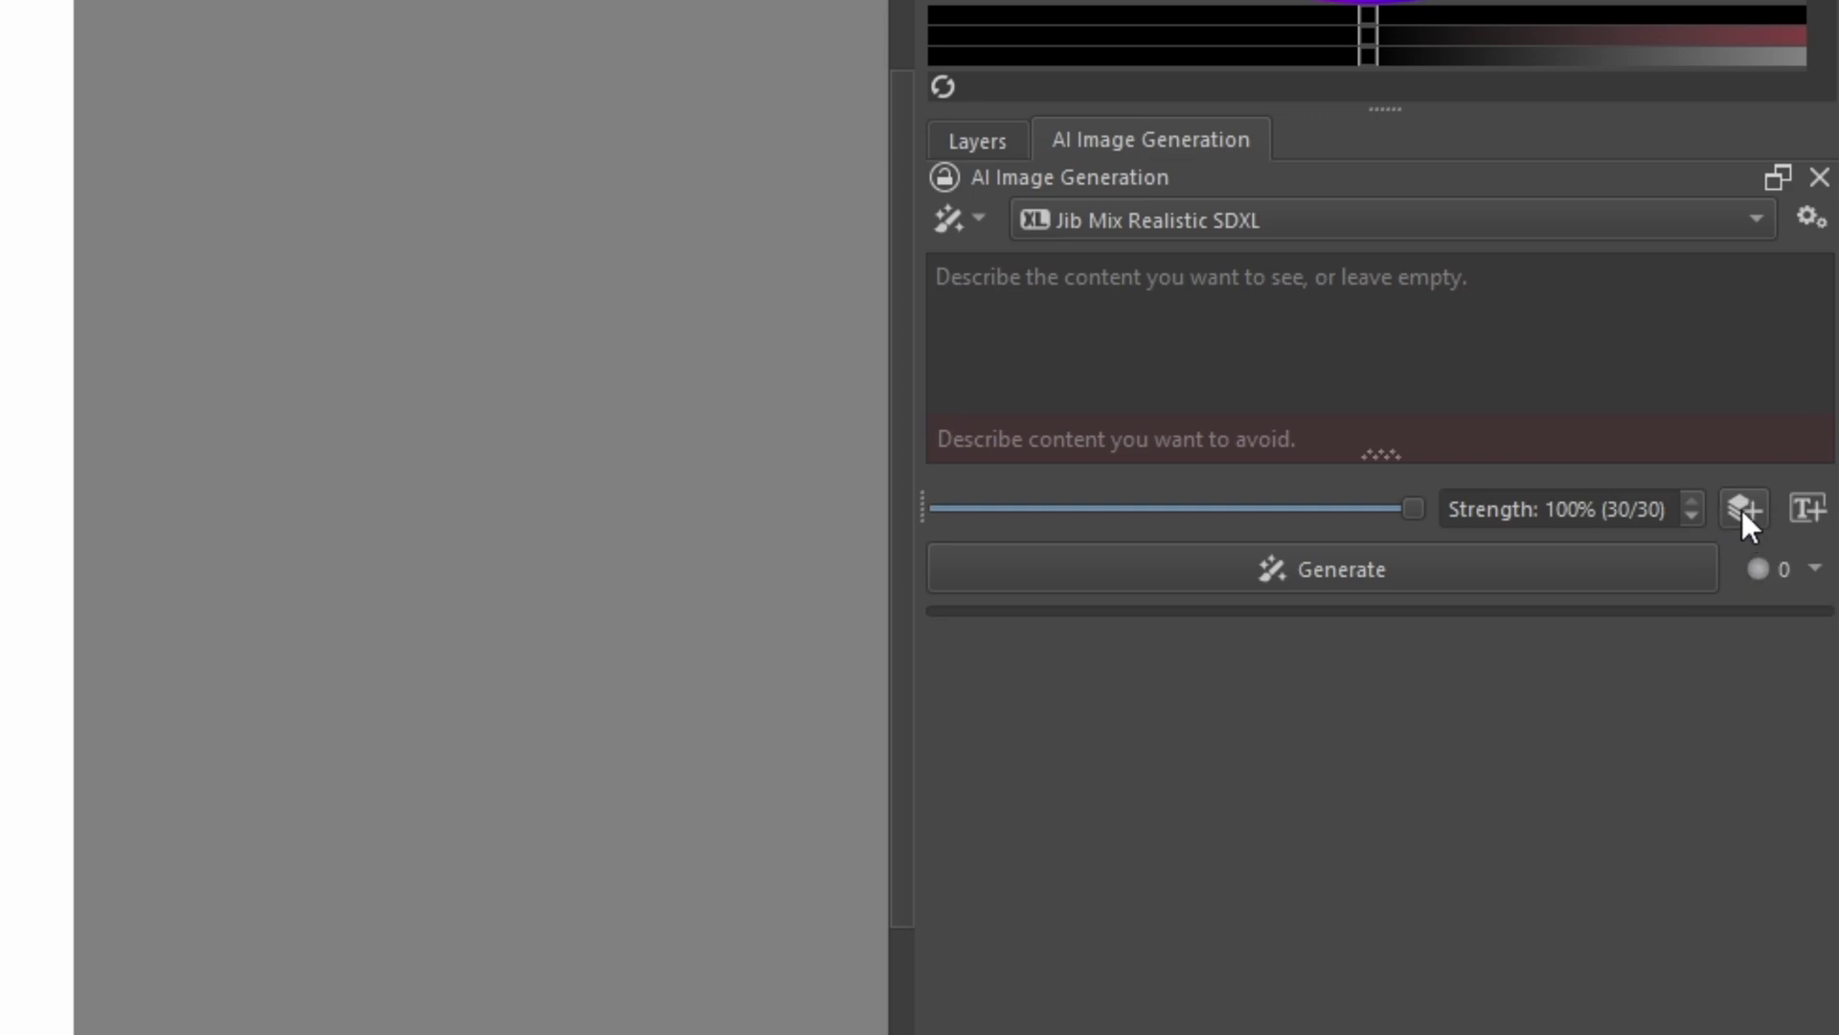
{"action": "left_click", "coordinate": [1742, 509]}
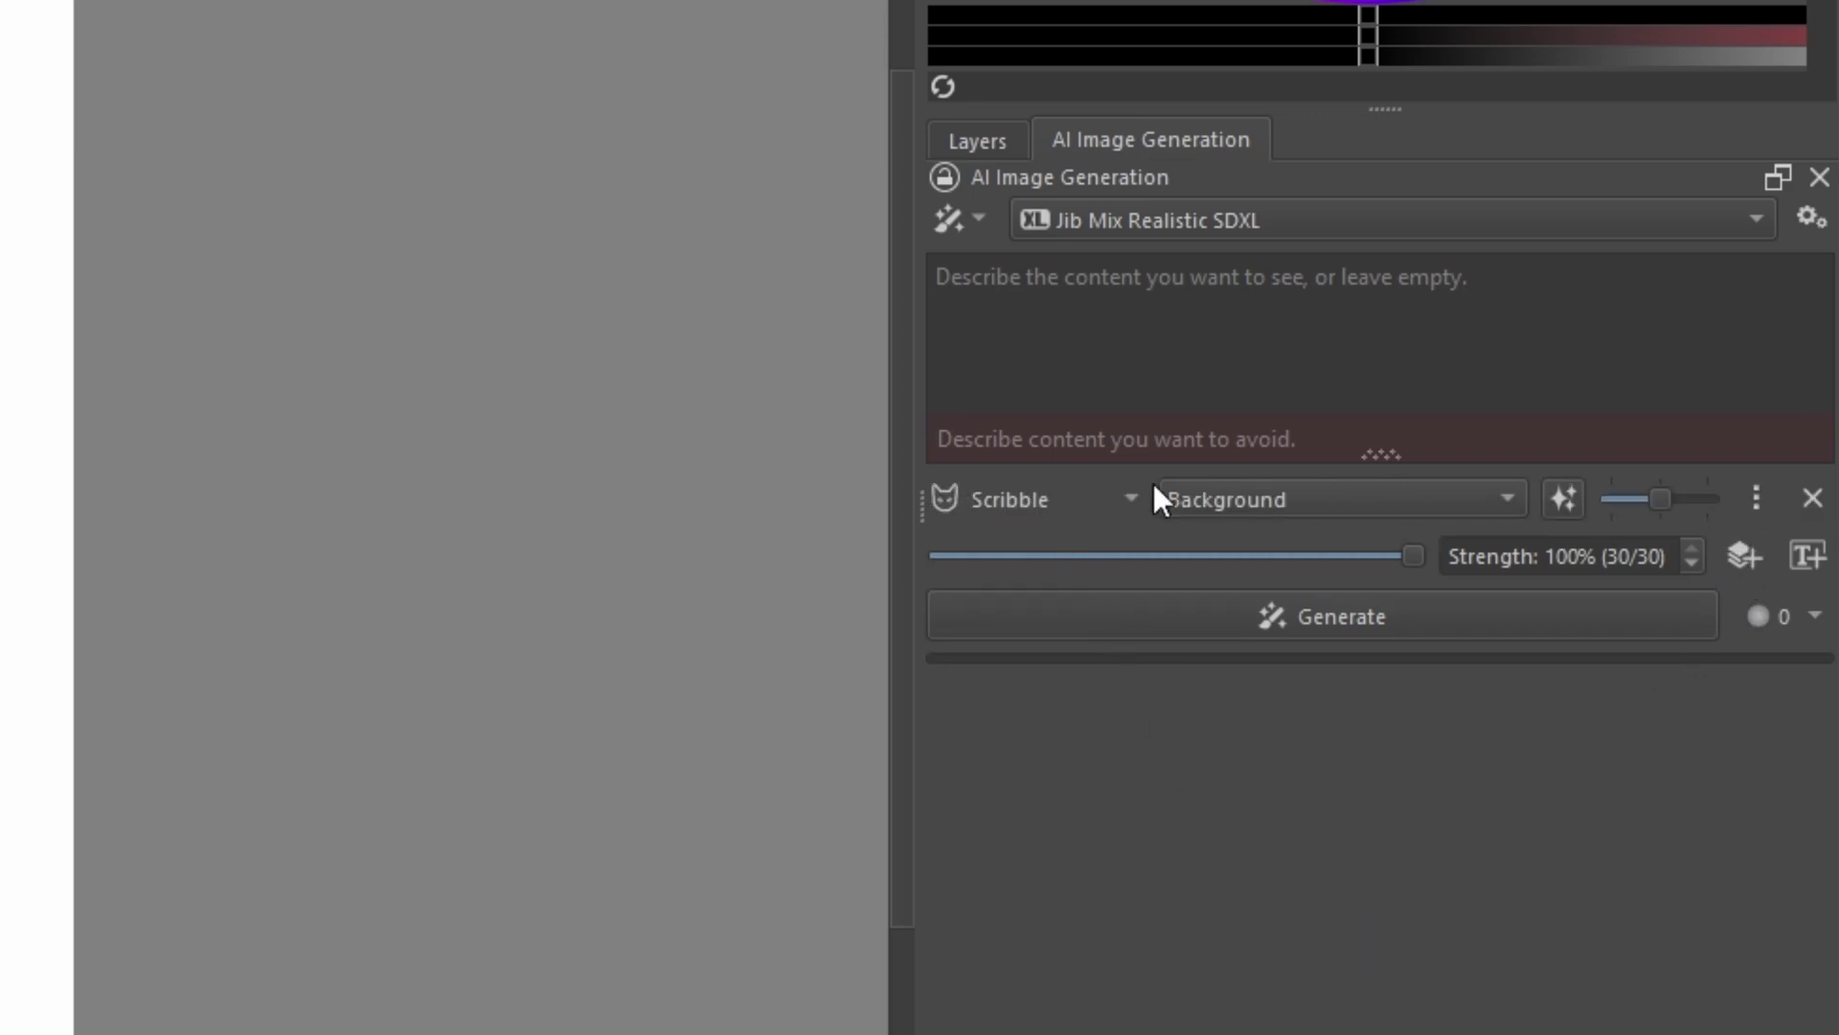
{"action": "left_click", "coordinate": [1021, 498]}
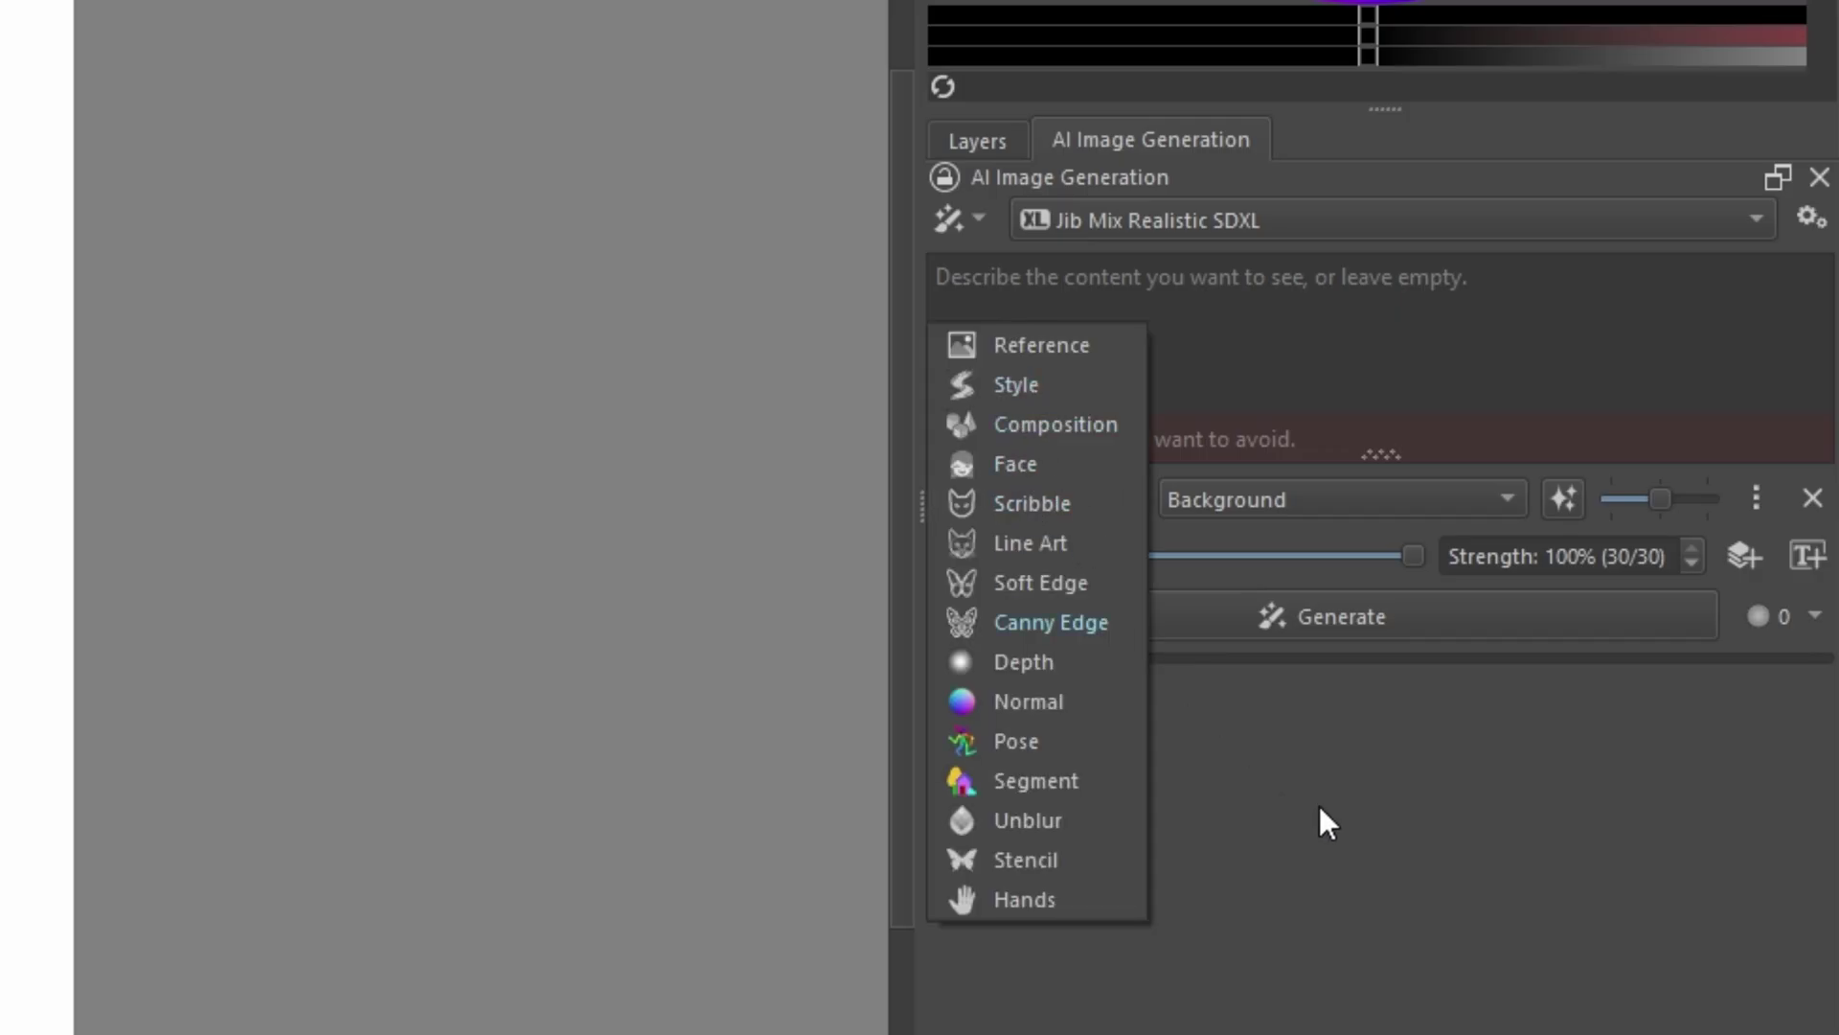
{"action": "left_click", "coordinate": [1319, 803]}
{"action": "left_click", "coordinate": [1027, 499]}
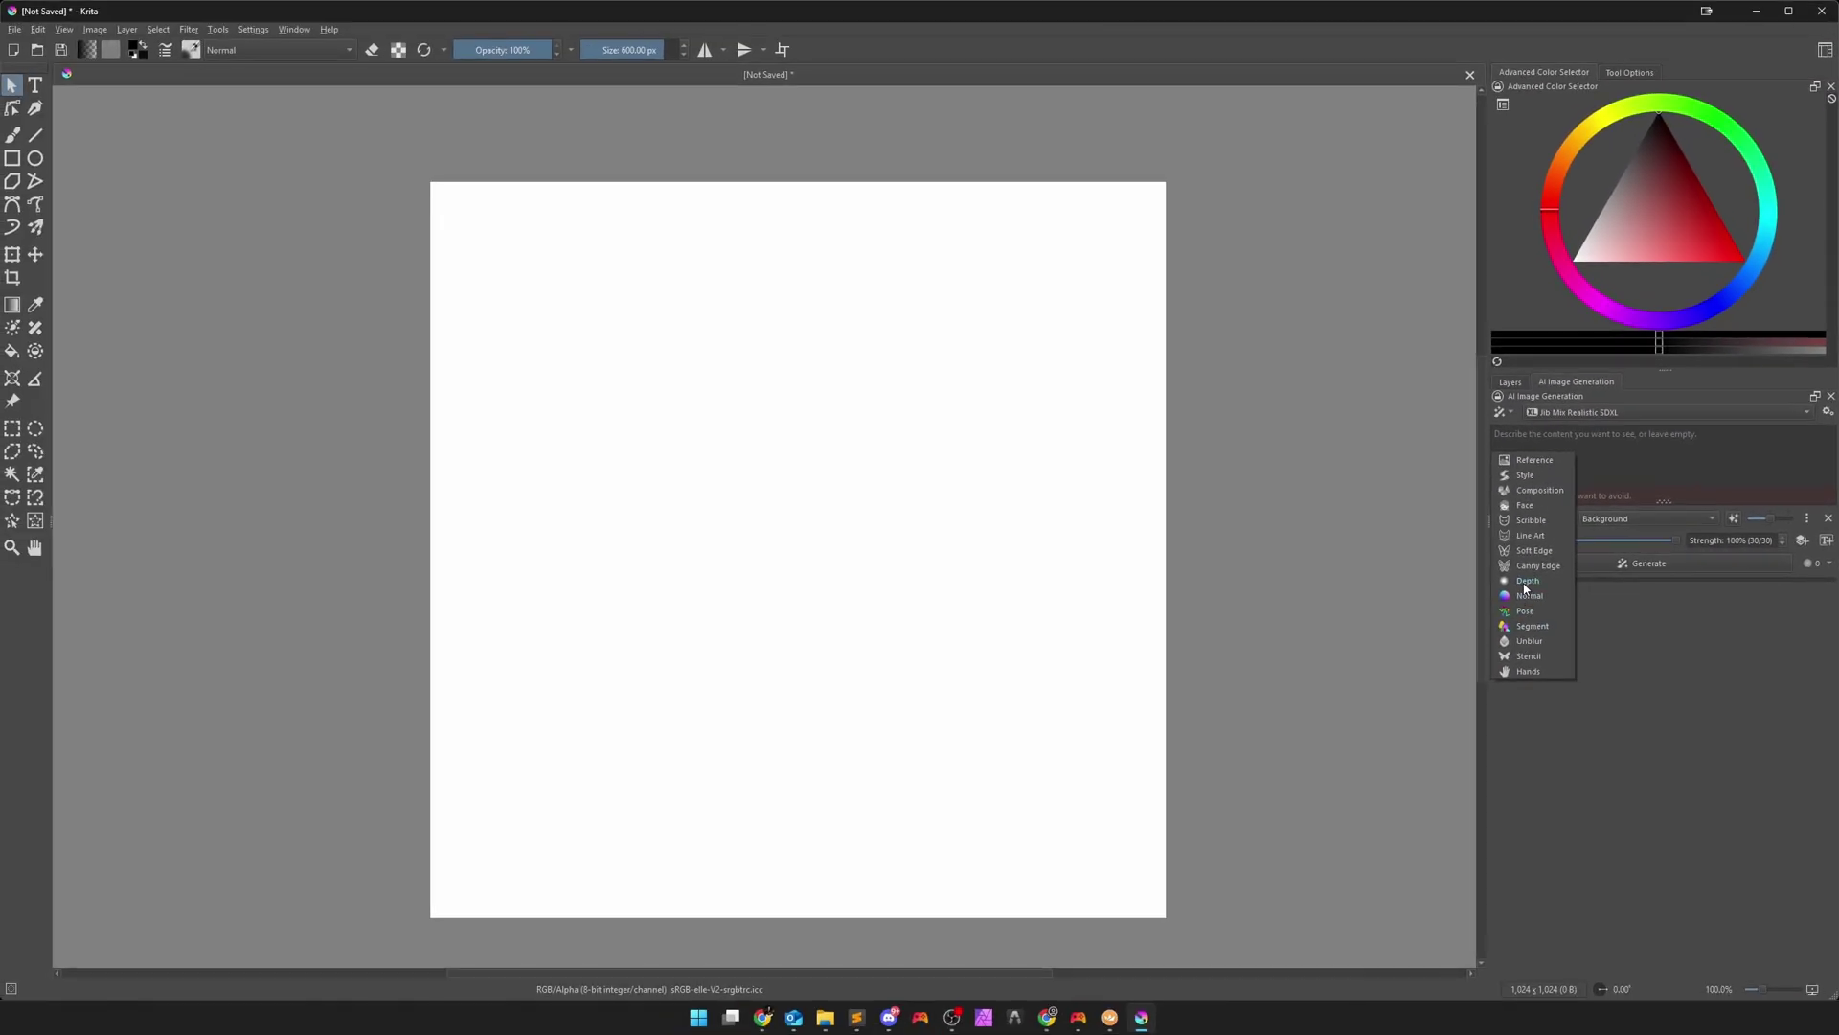
{"action": "left_click", "coordinate": [1526, 582]}
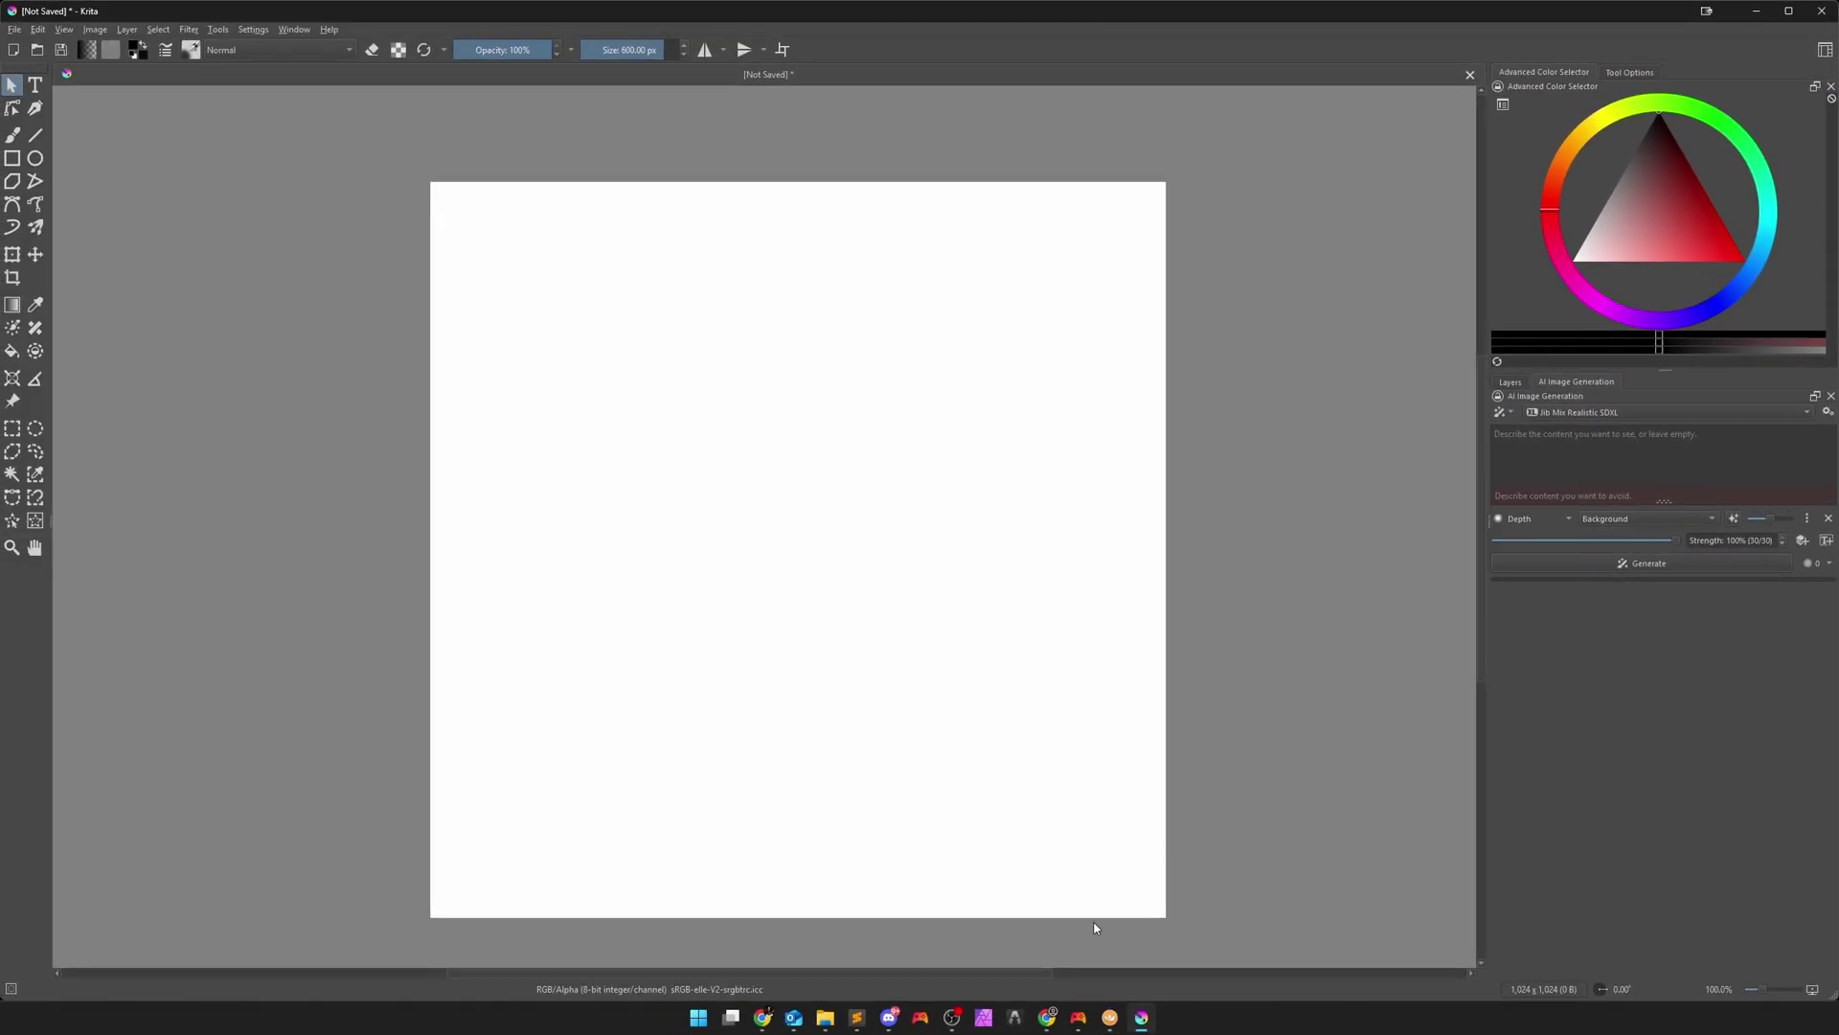
Copy the hooded assassin picture from Chrome and bring up Krita's canvas menu
{"action": "left_click", "coordinate": [1047, 1017]}
{"action": "left_click", "coordinate": [622, 14]}
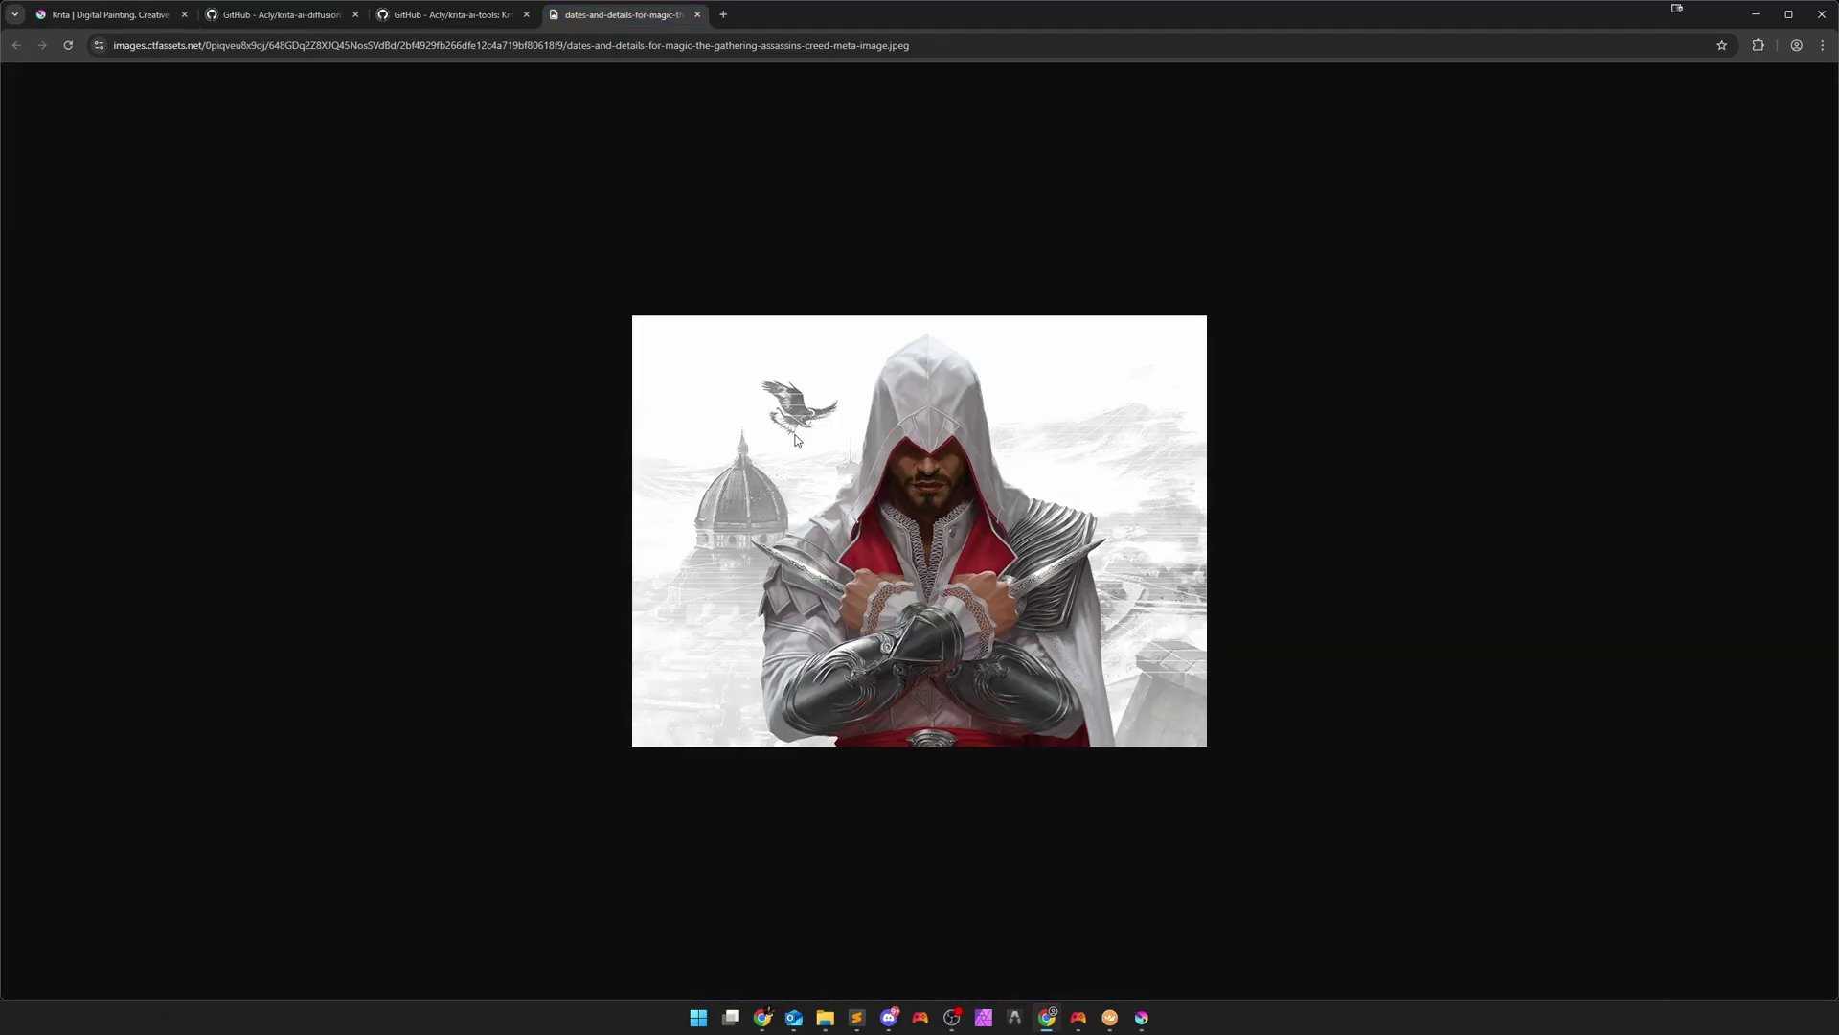
{"action": "right_click", "coordinate": [805, 482]}
{"action": "left_click", "coordinate": [876, 553]}
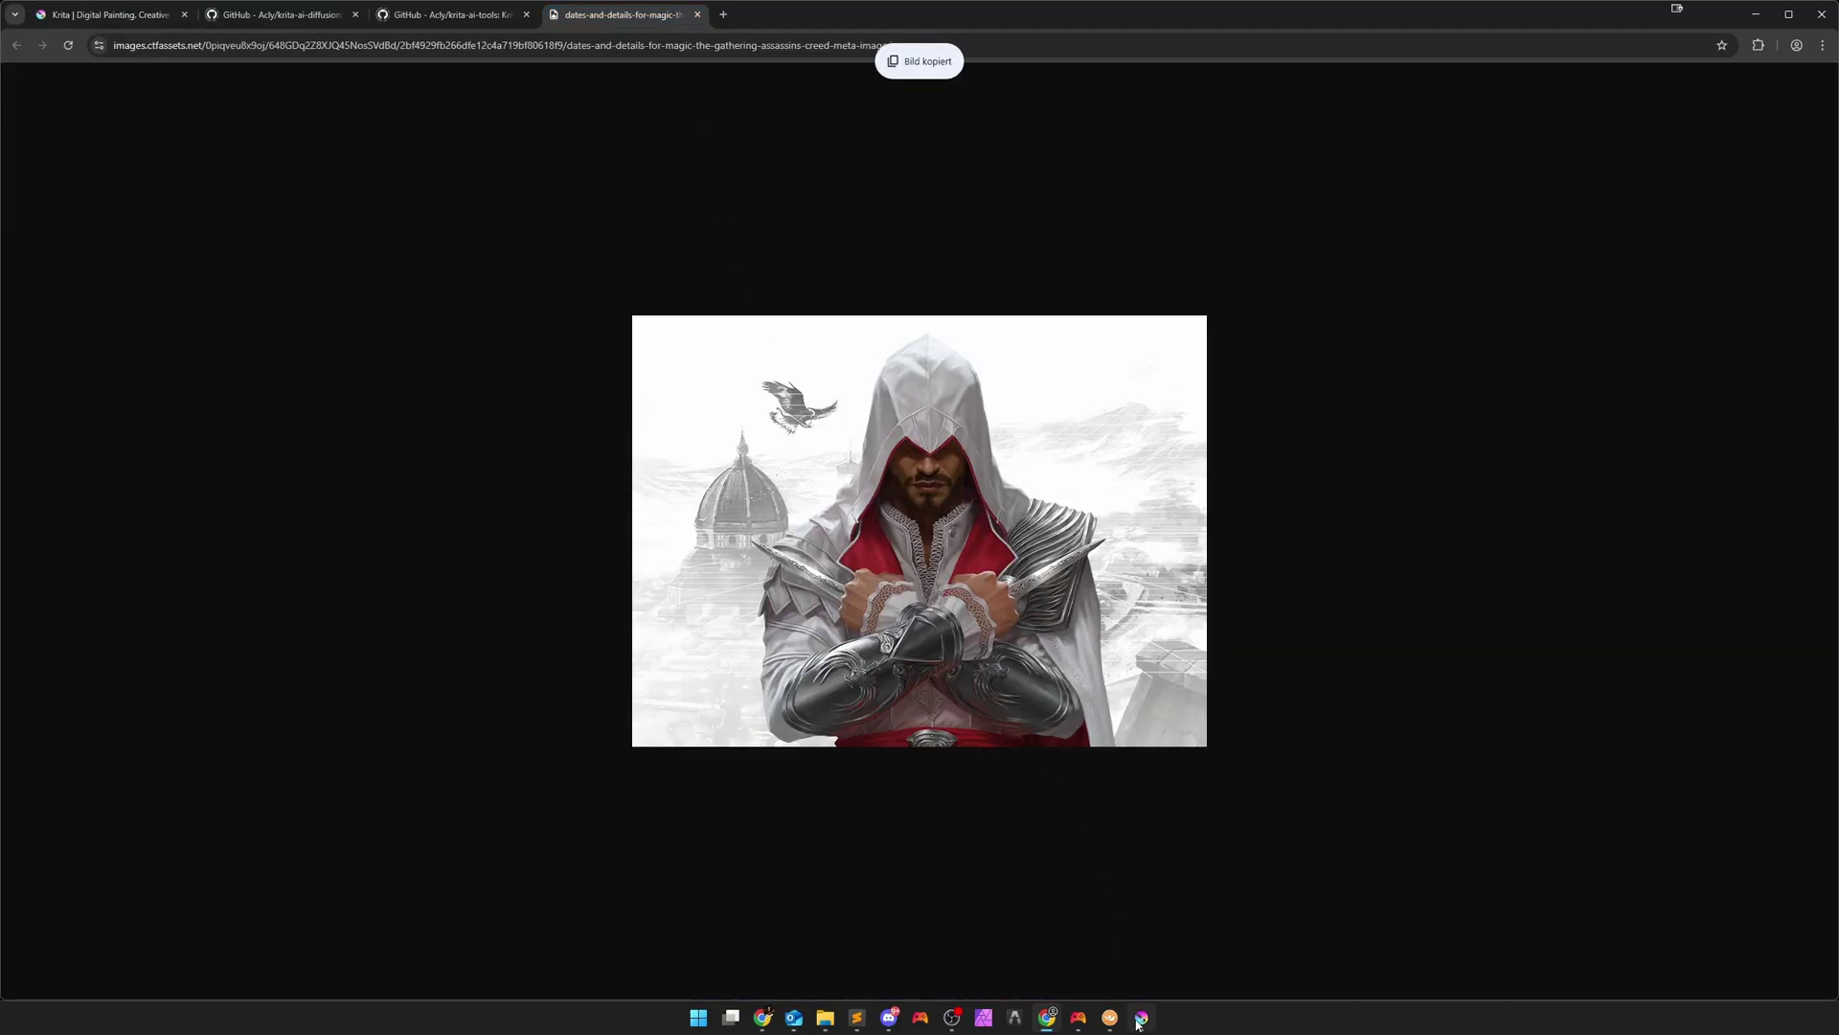
{"action": "left_click", "coordinate": [1141, 1017]}
{"action": "right_click", "coordinate": [882, 567]}
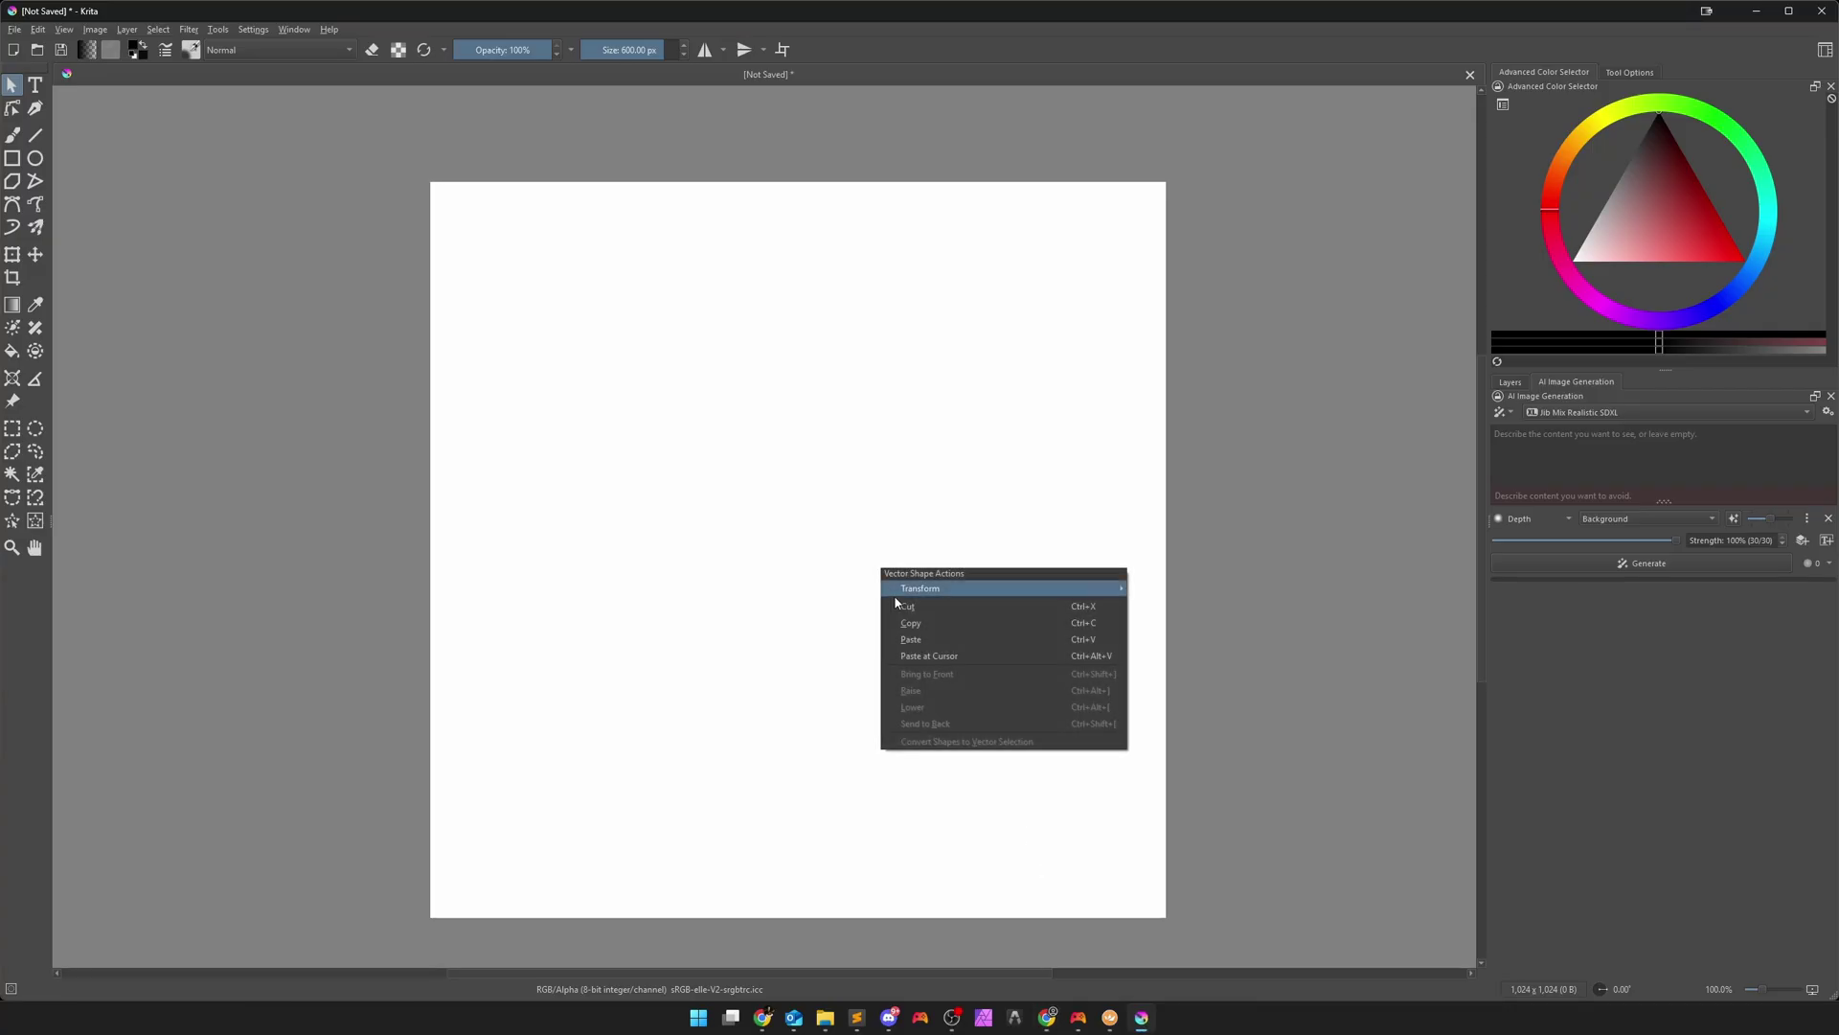
Paste the copied assassin picture into the canvas, confirming the paste prompts
{"action": "left_click", "coordinate": [912, 639]}
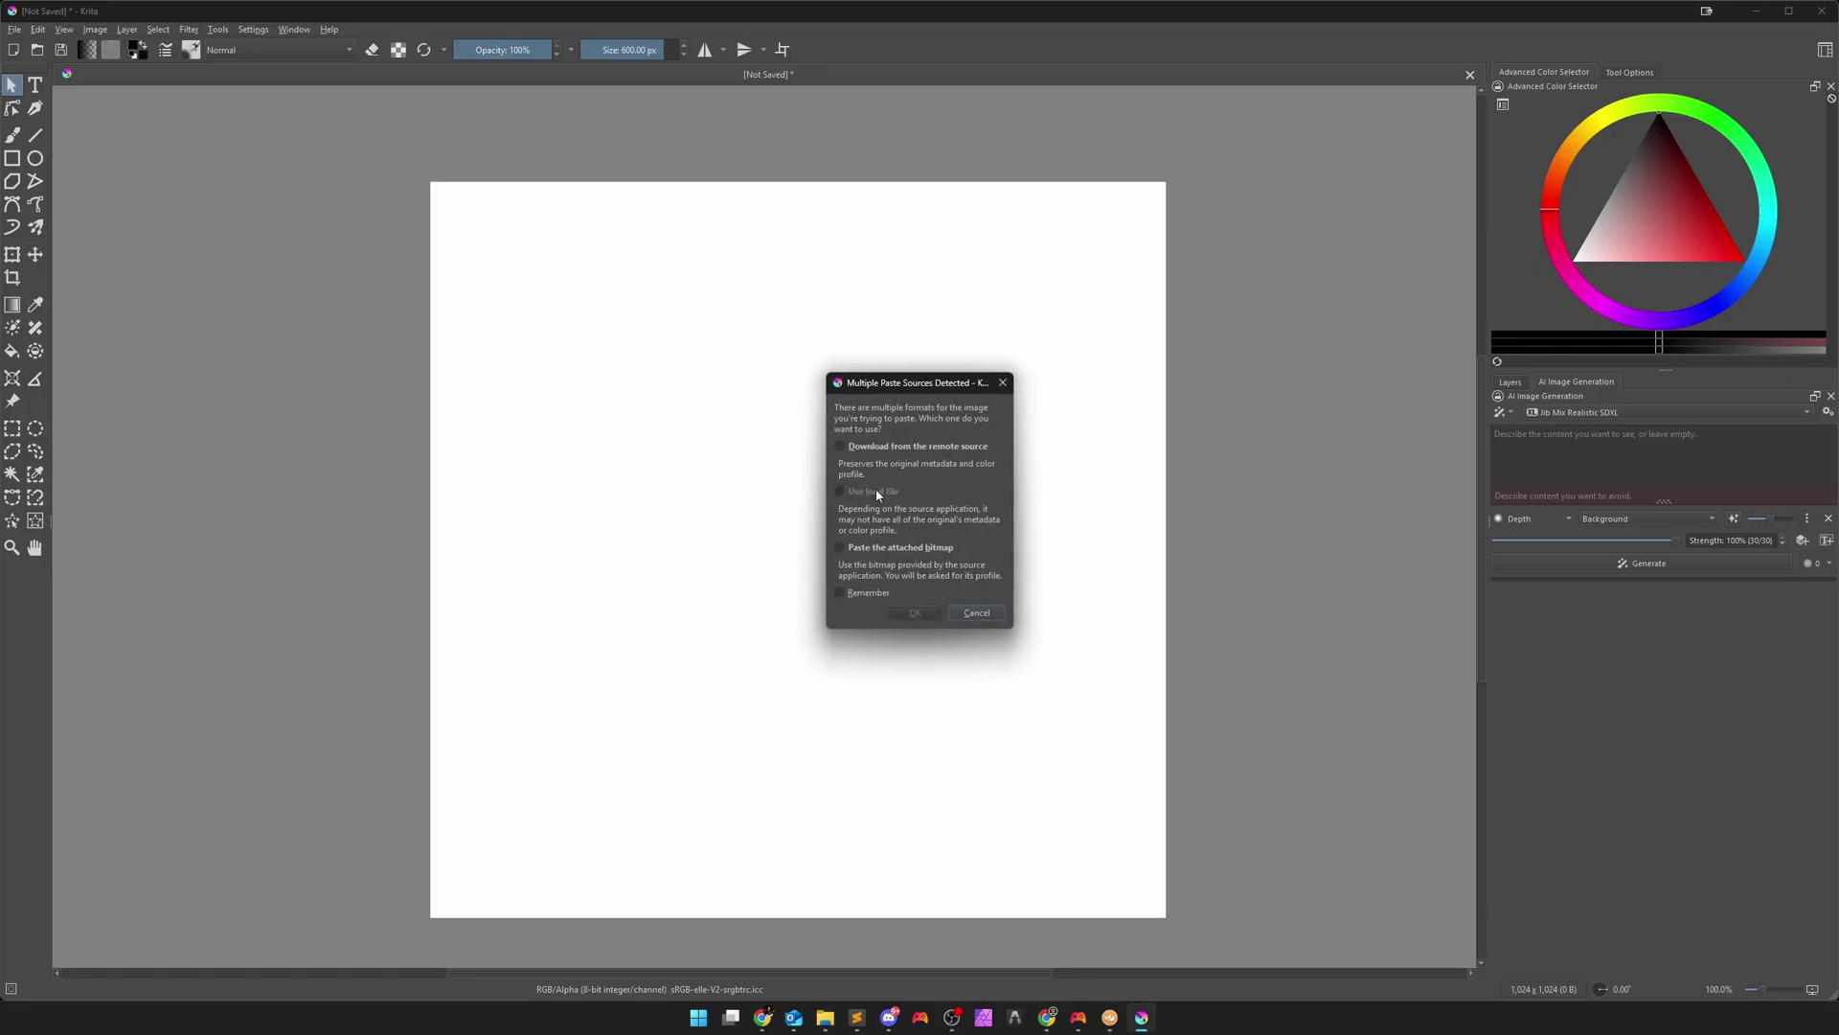
{"action": "left_click", "coordinate": [930, 613]}
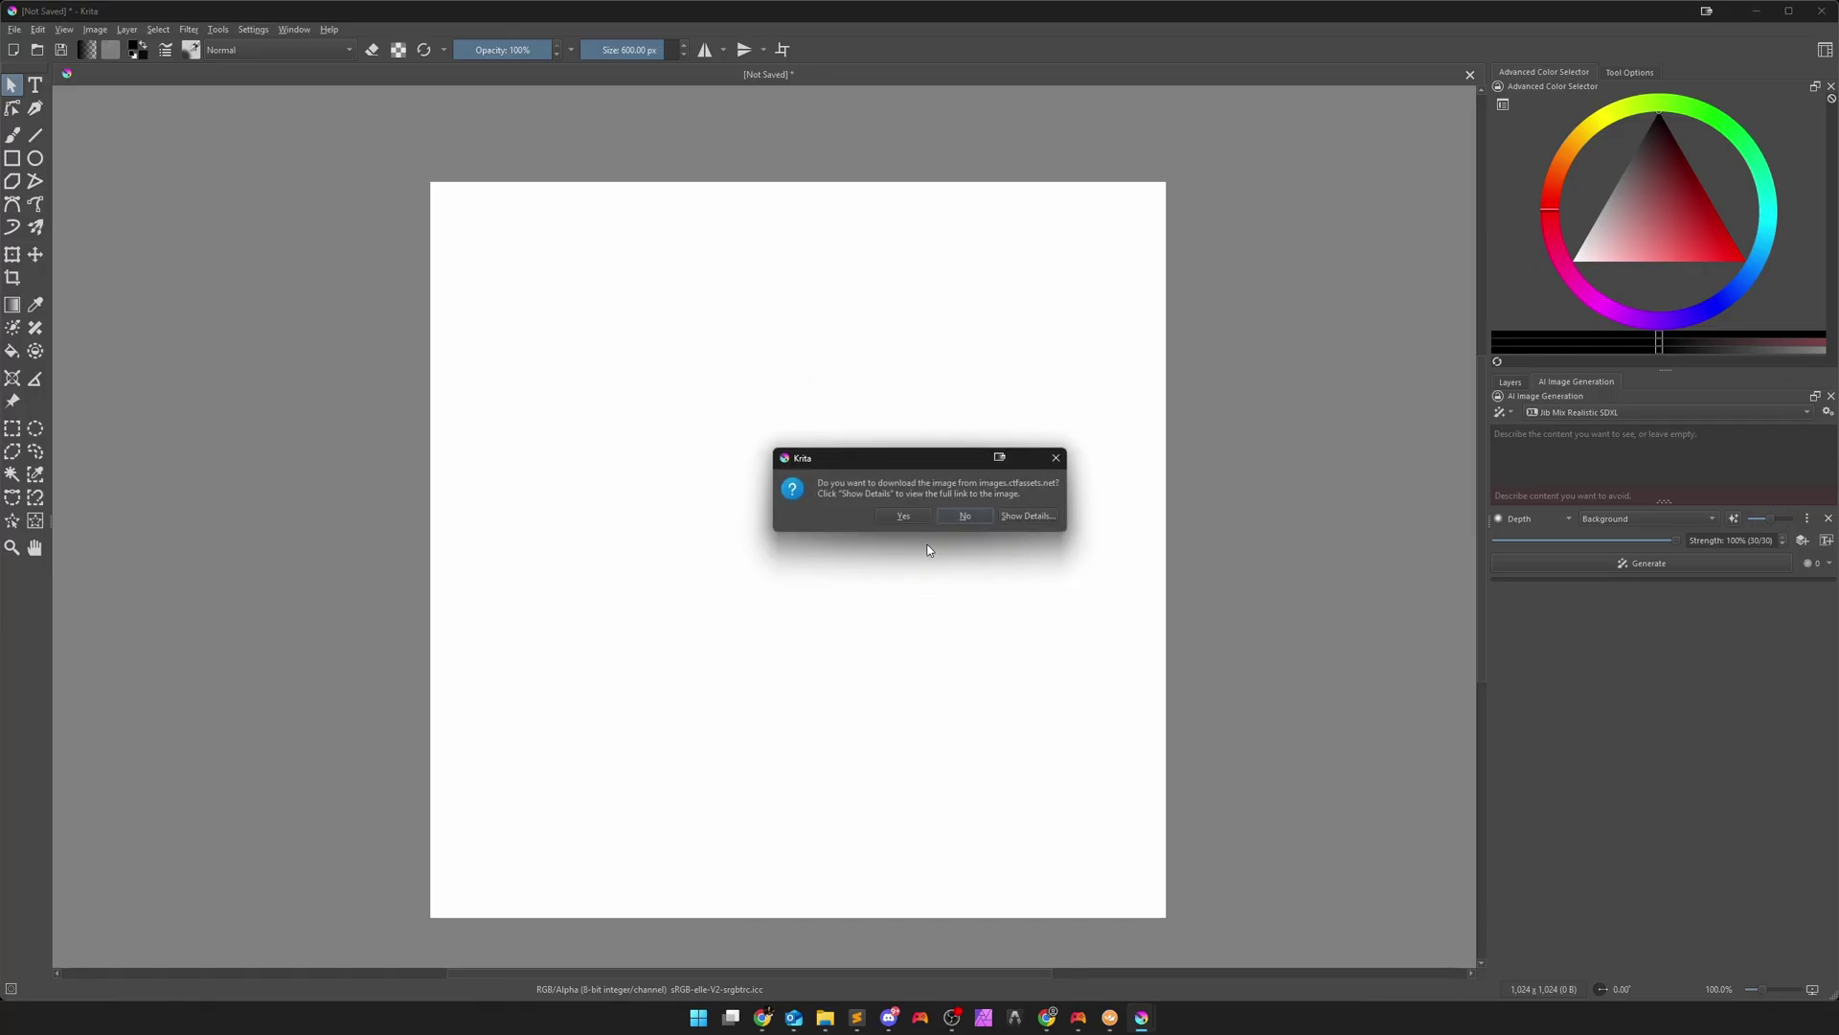
{"action": "left_click", "coordinate": [912, 517]}
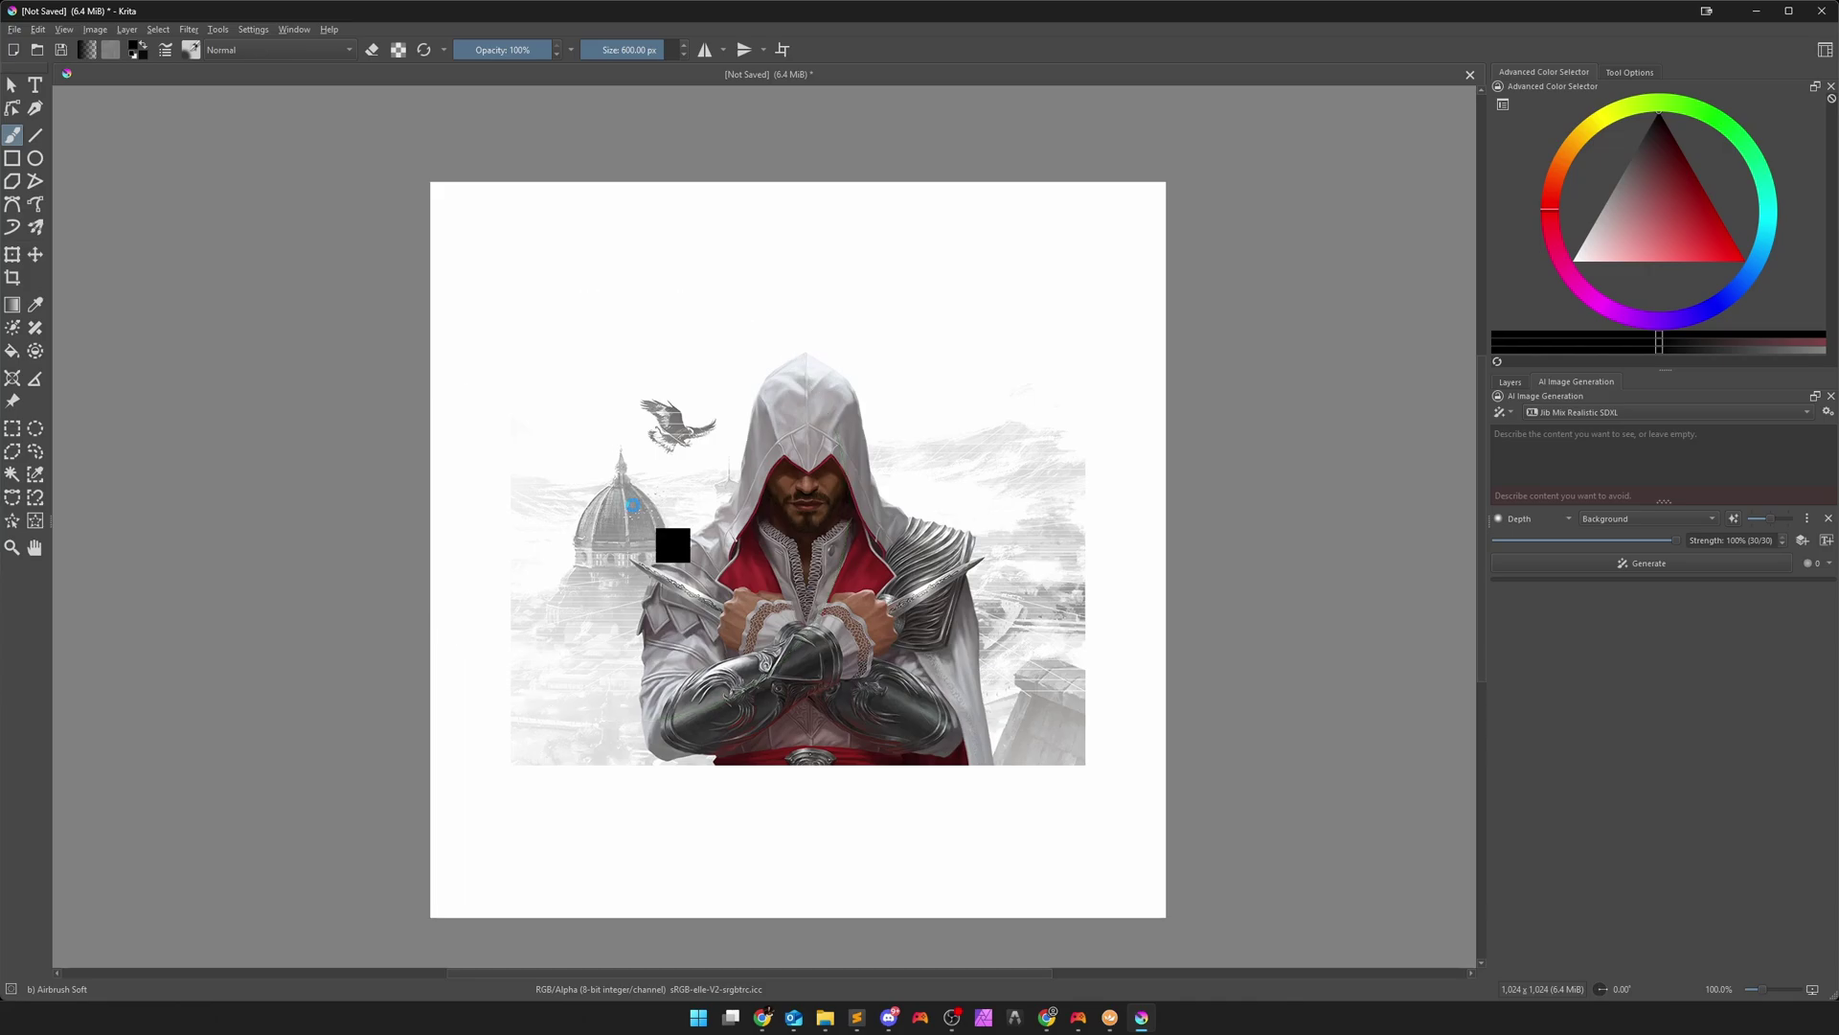
Scale the pasted picture up with Ctrl+T until it fills the canvas, then apply
{"action": "key", "text": "ctrl+t"}
{"action": "left_click_drag", "start_coordinate": [522, 337], "coordinate": [334, 151]}
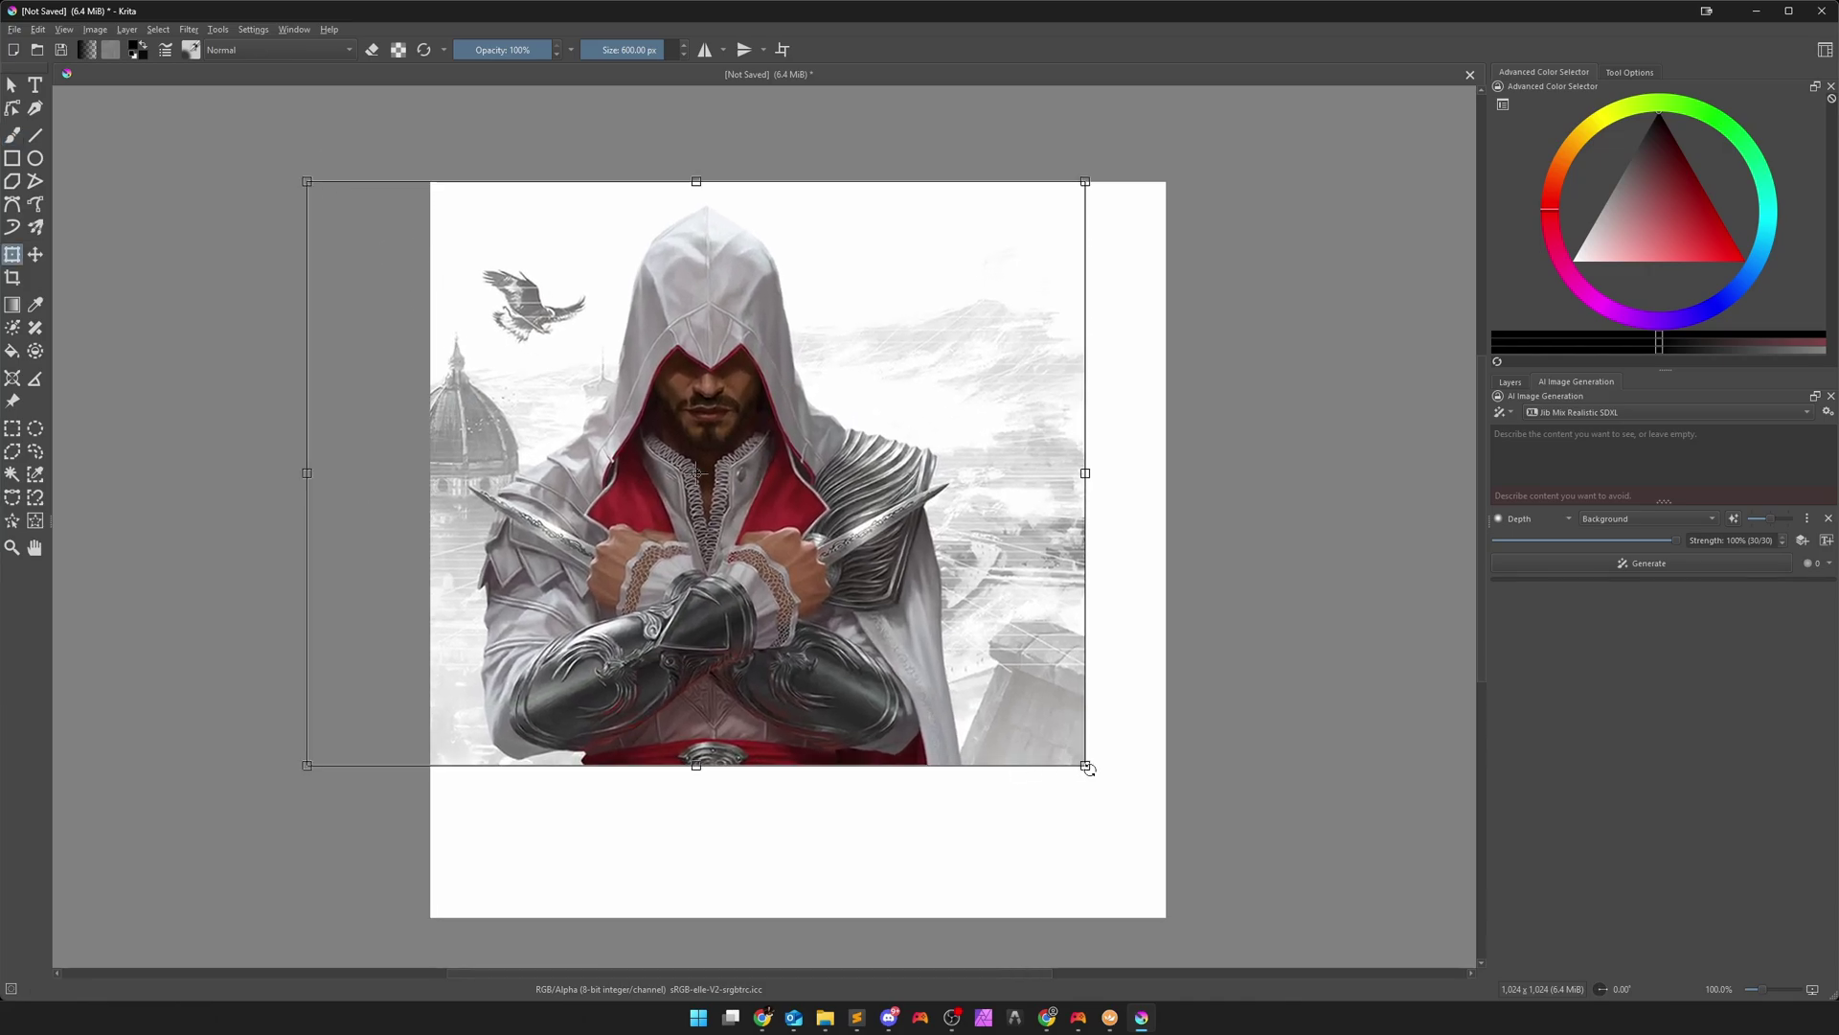
{"action": "left_click_drag", "start_coordinate": [1092, 767], "coordinate": [1222, 898]}
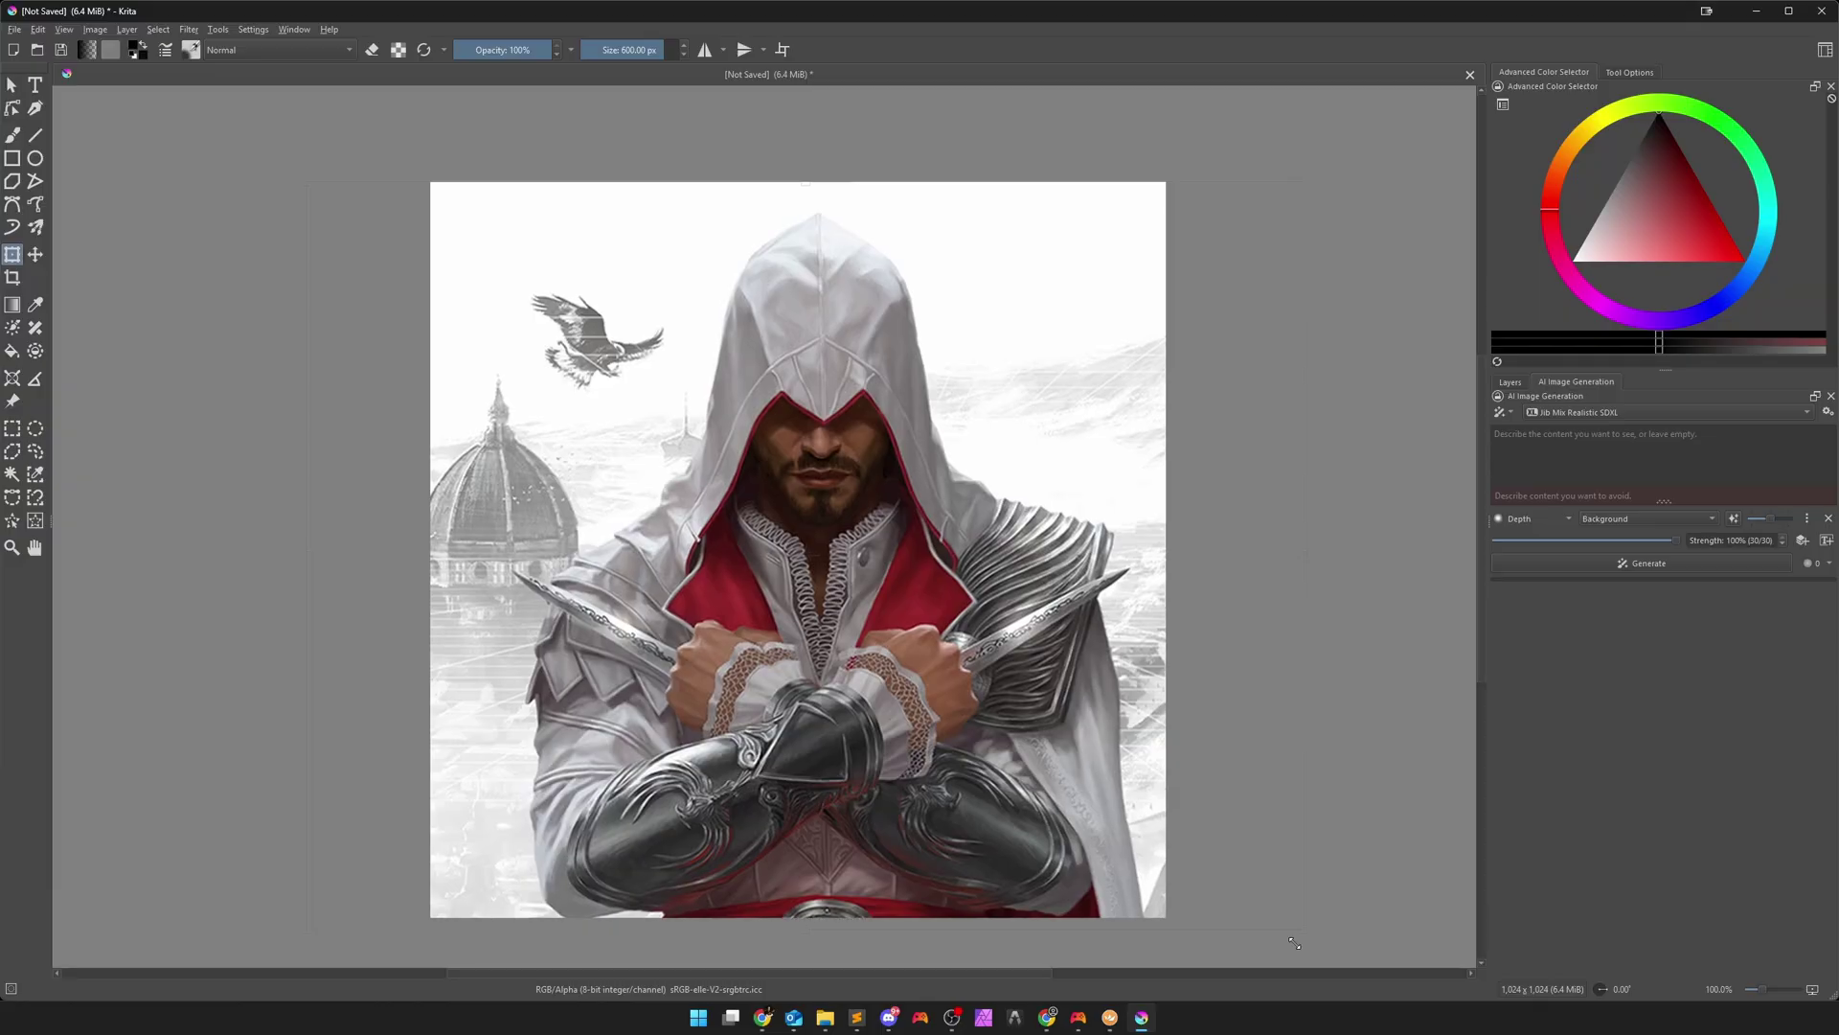
{"action": "left_click_drag", "start_coordinate": [1098, 831], "coordinate": [1089, 831]}
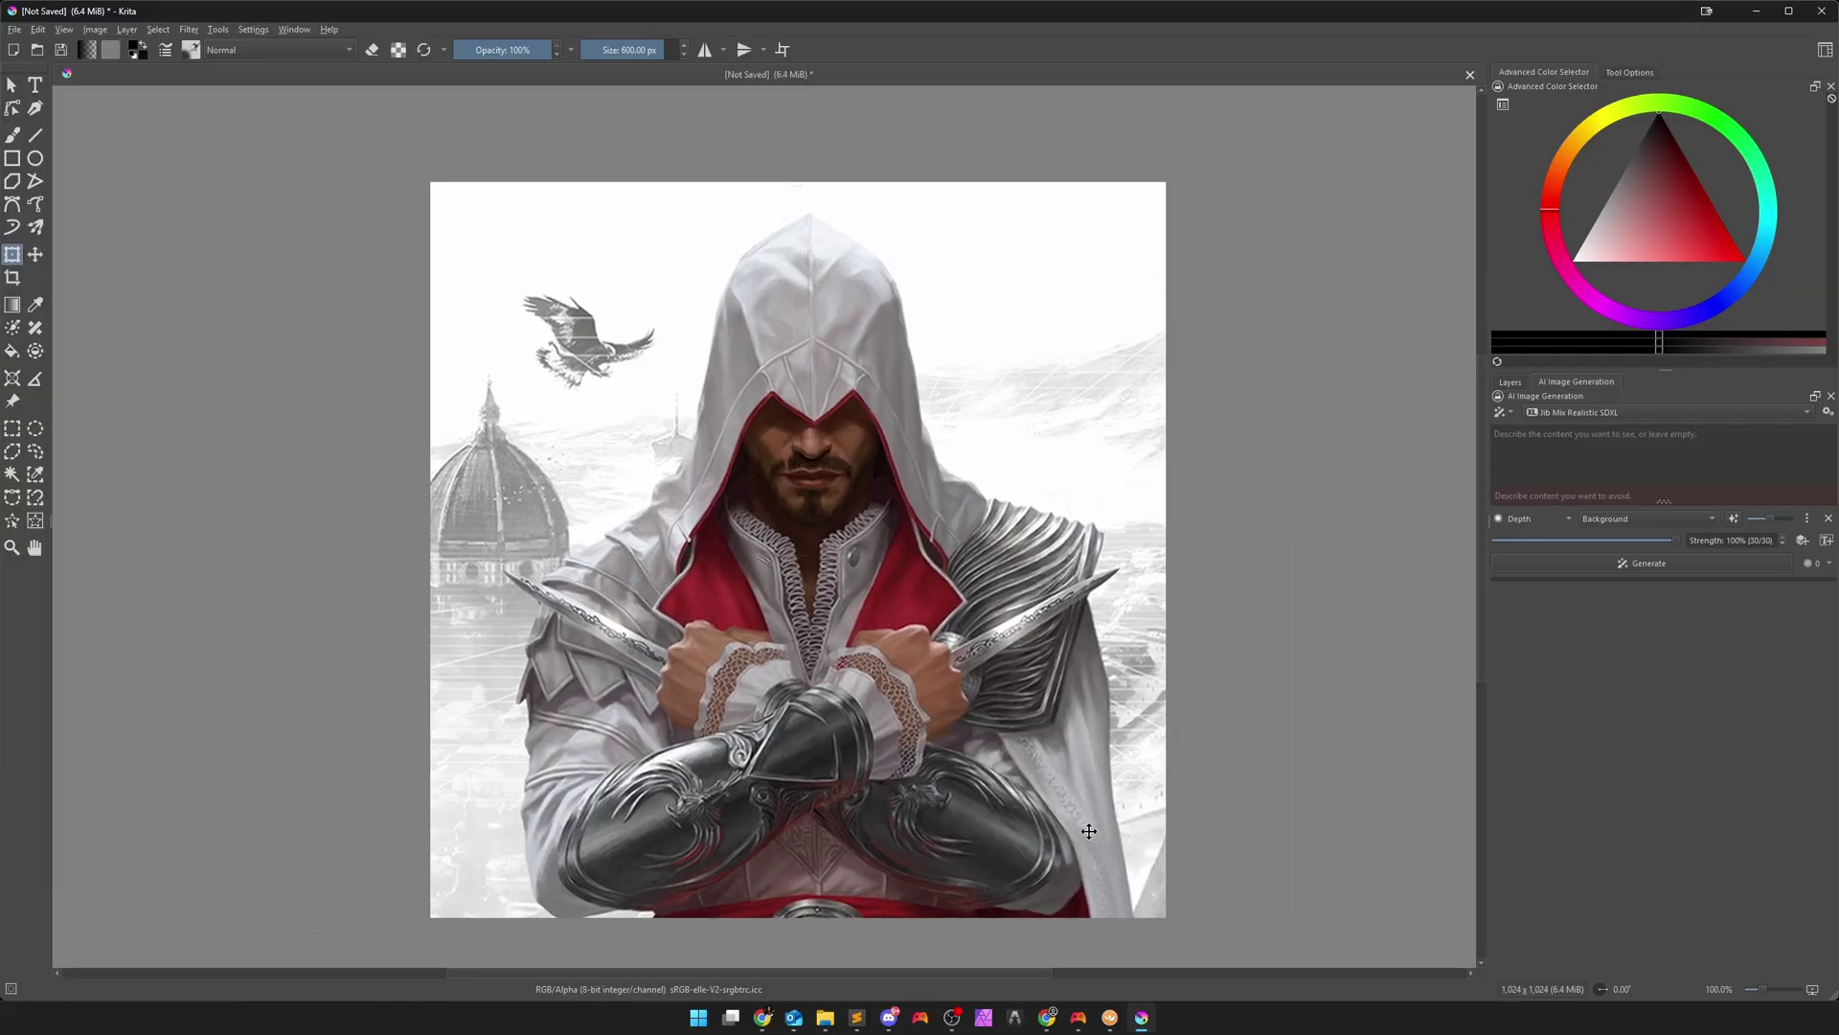
{"action": "right_click", "coordinate": [920, 635]}
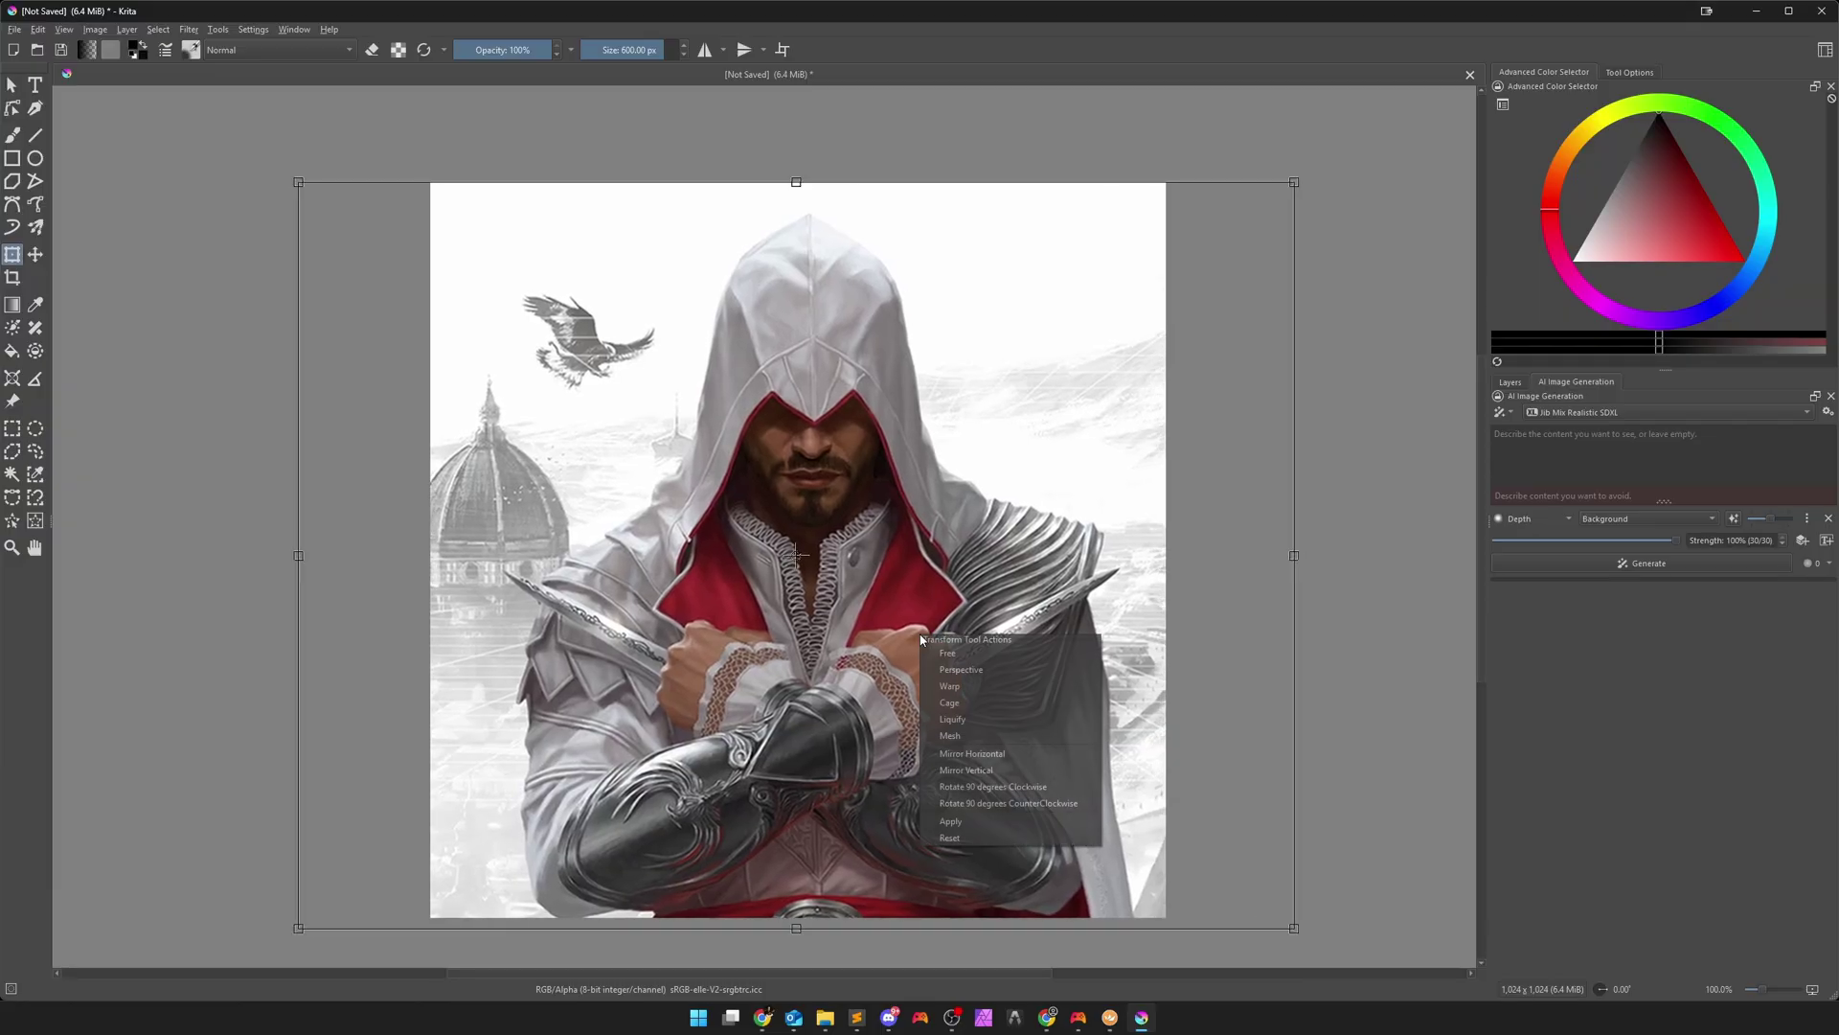
{"action": "left_click", "coordinate": [973, 817]}
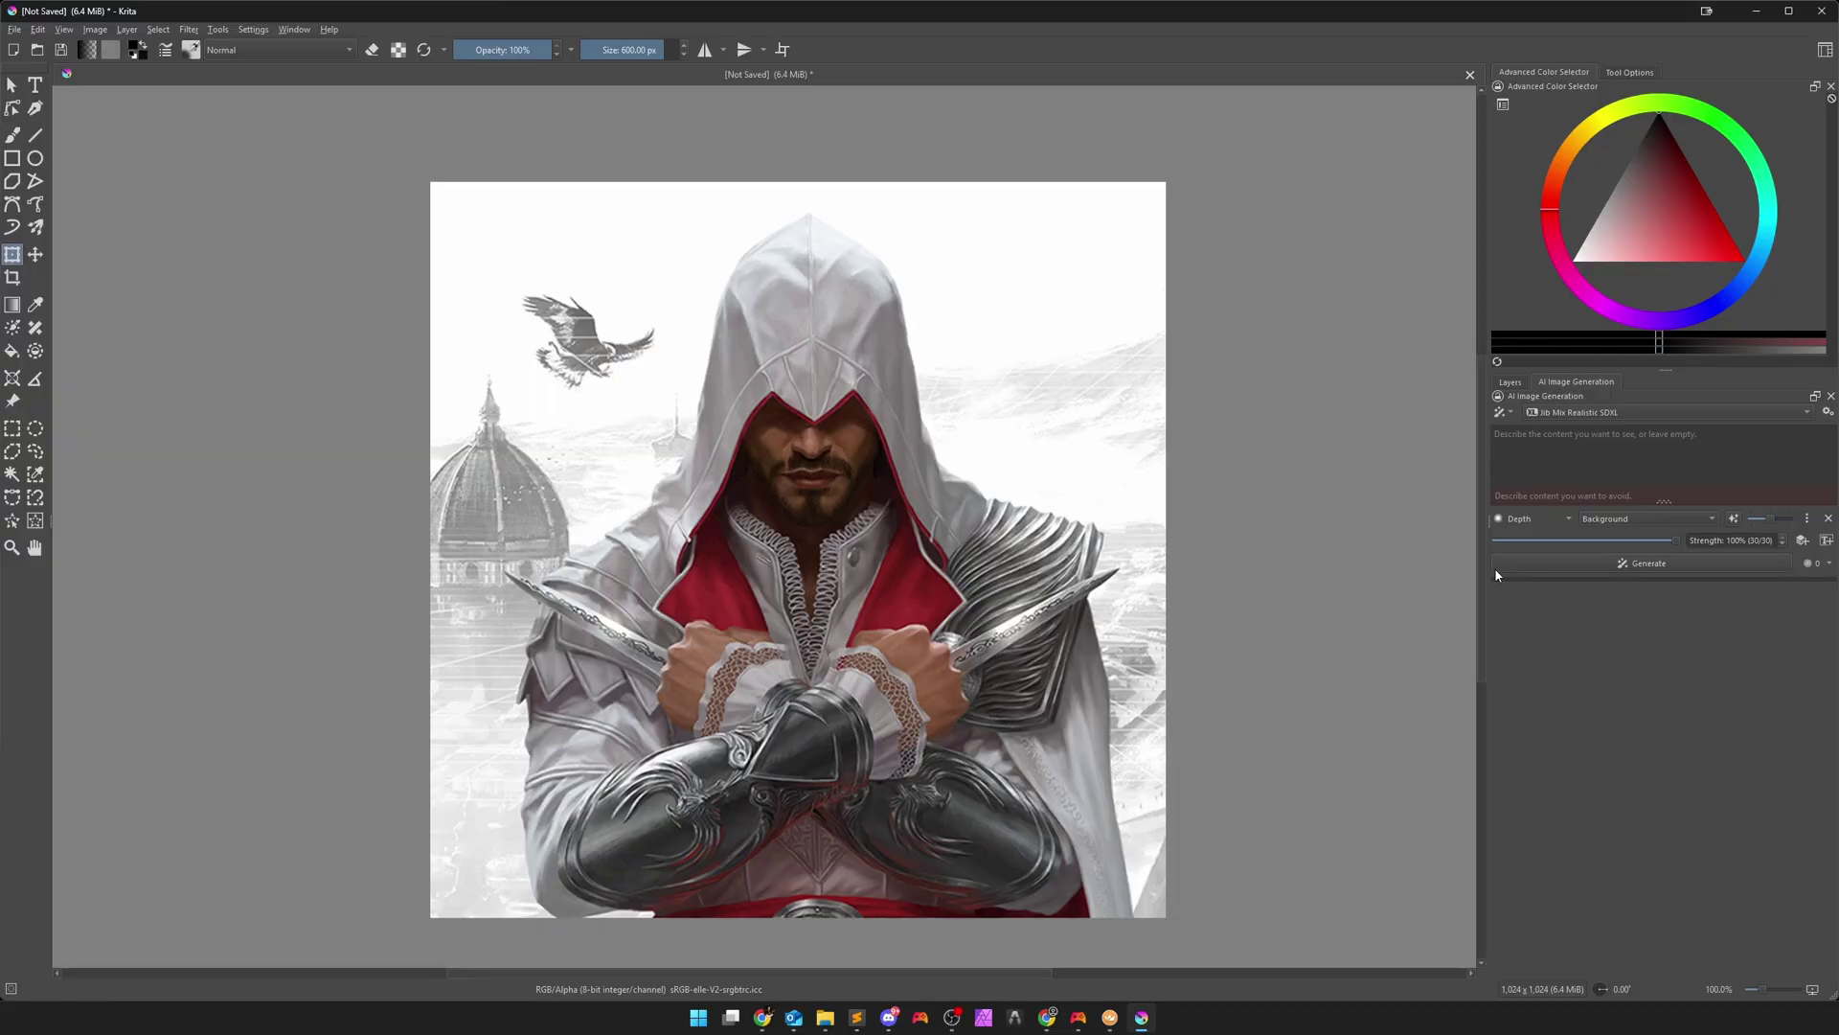
Keep Depth as the control type with Background as its source layer
{"action": "left_click", "coordinate": [1538, 522]}
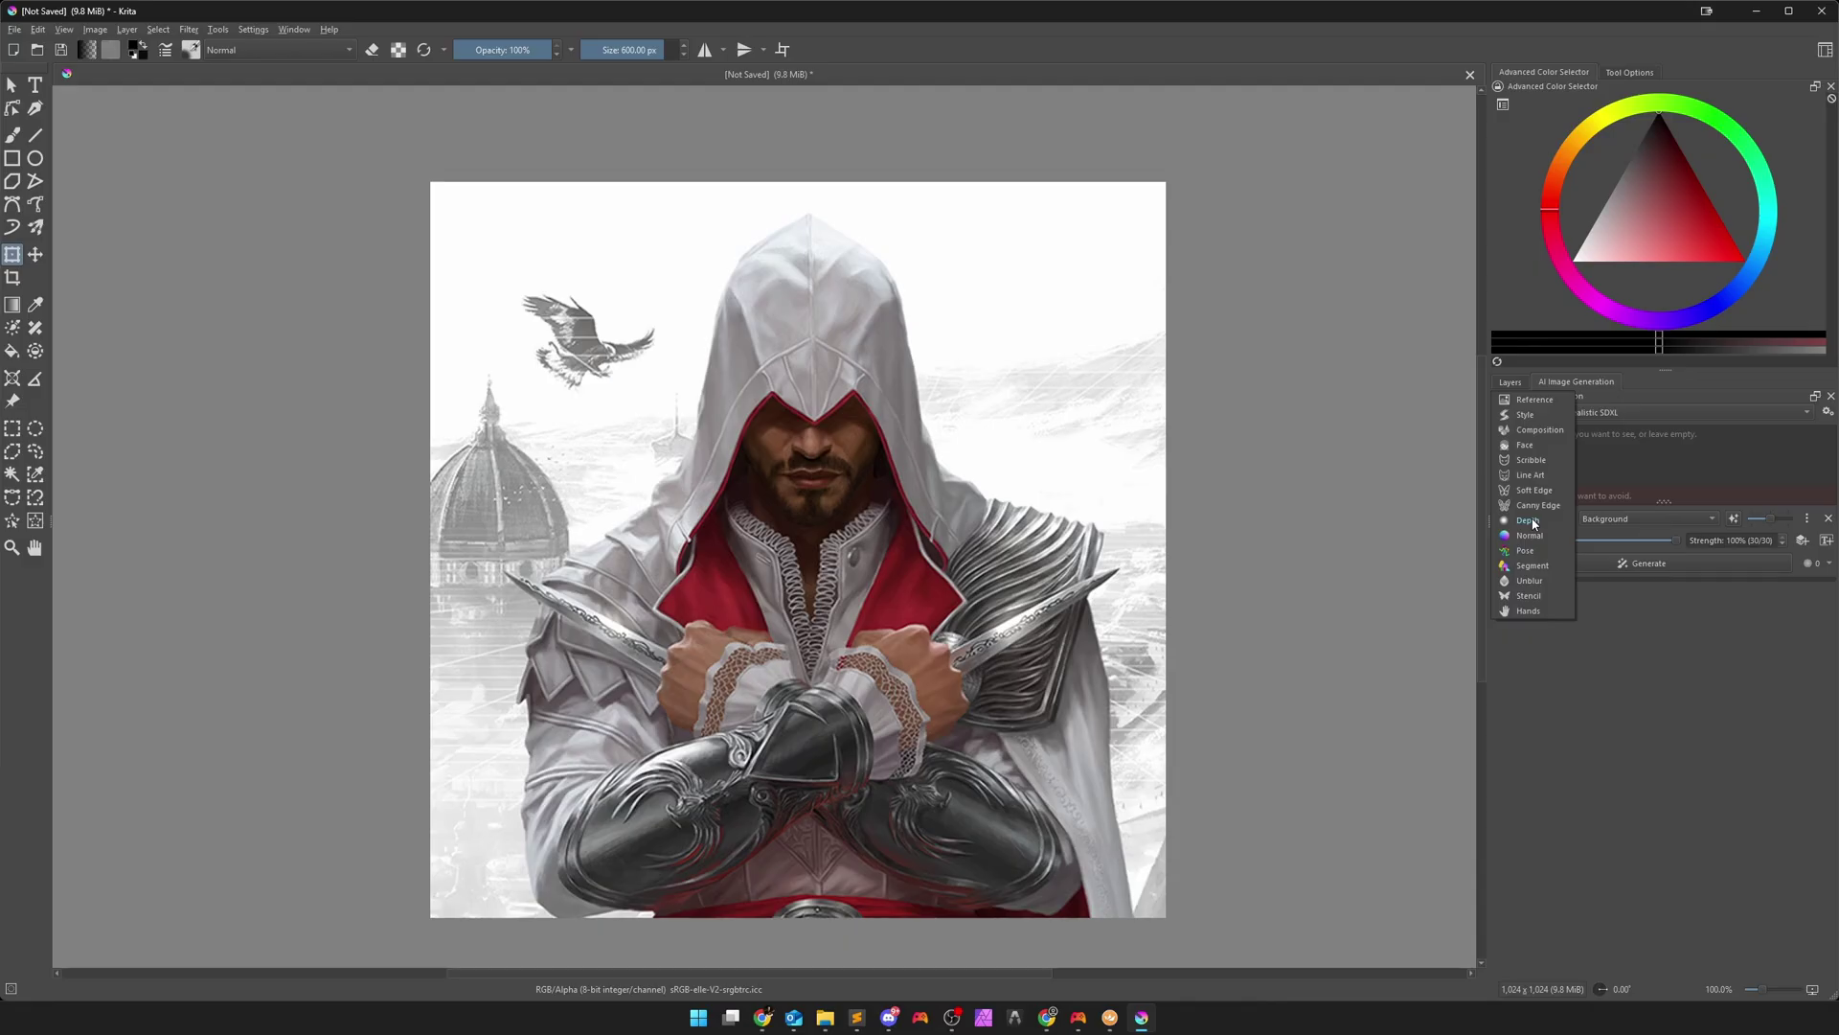
{"action": "left_click", "coordinate": [1533, 524]}
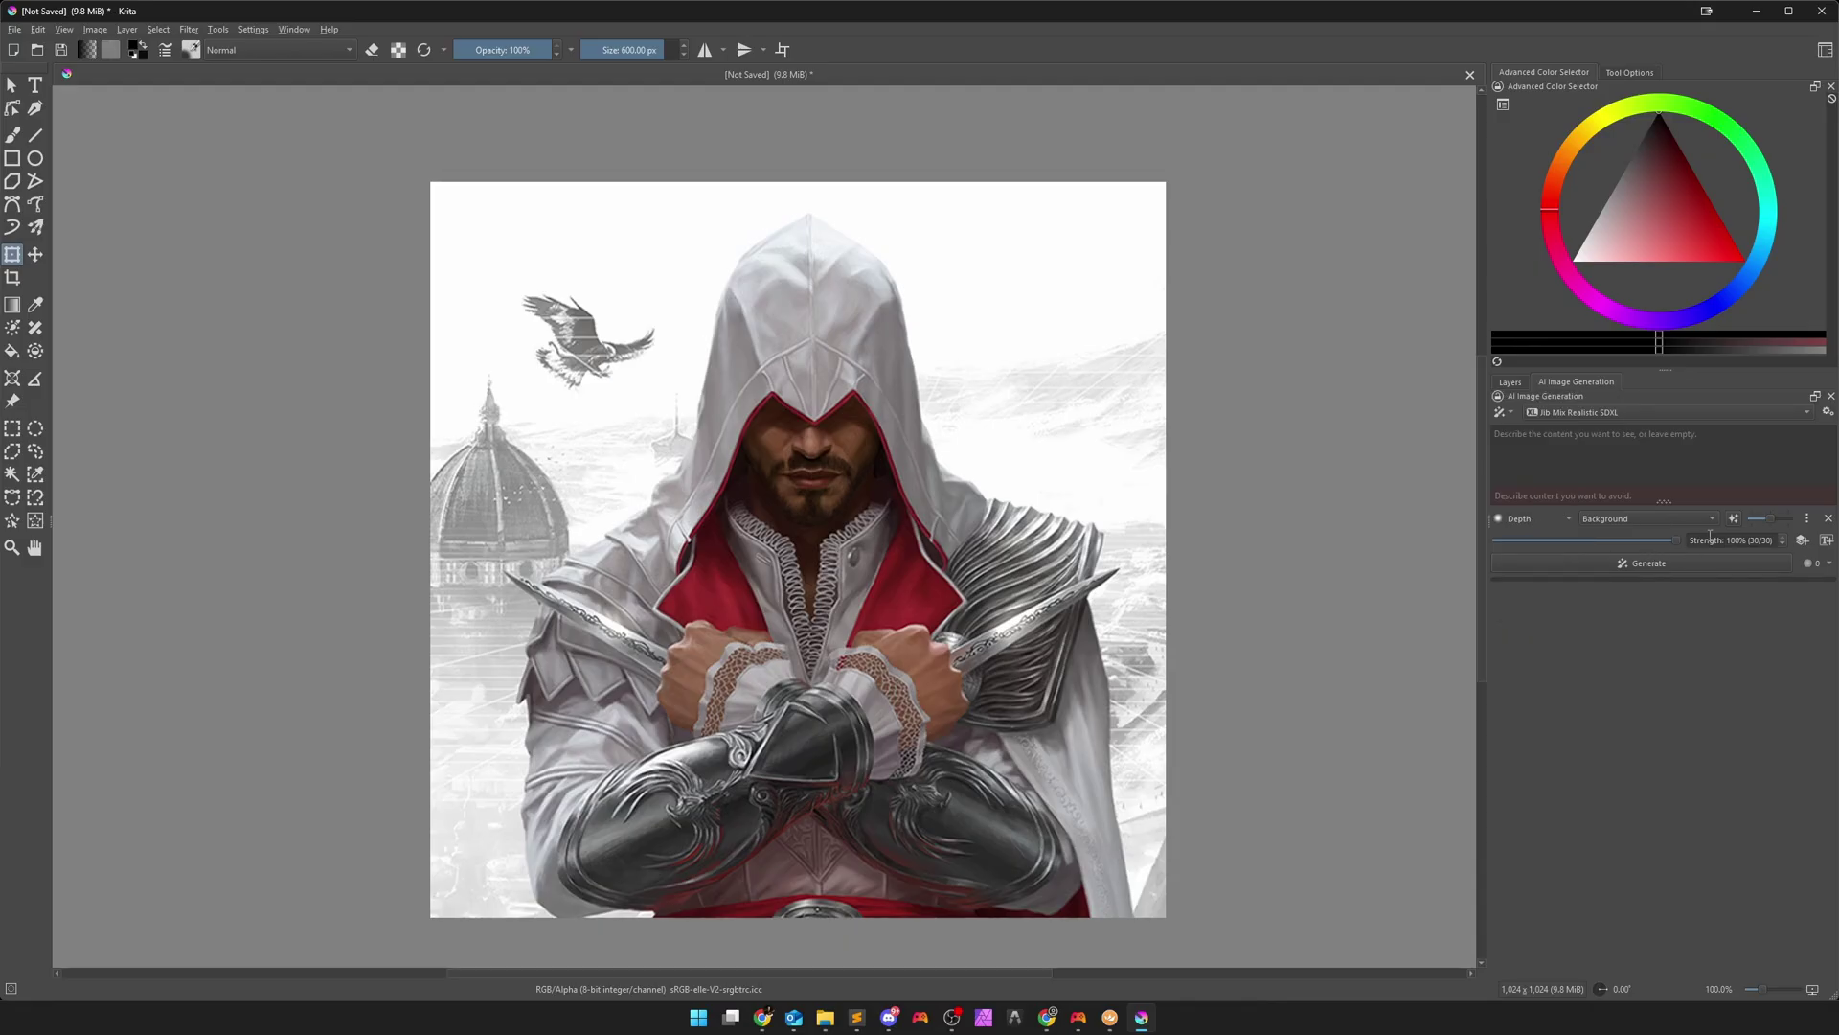
{"action": "left_click", "coordinate": [1626, 523]}
{"action": "left_click", "coordinate": [1615, 518]}
{"action": "left_click", "coordinate": [1510, 382]}
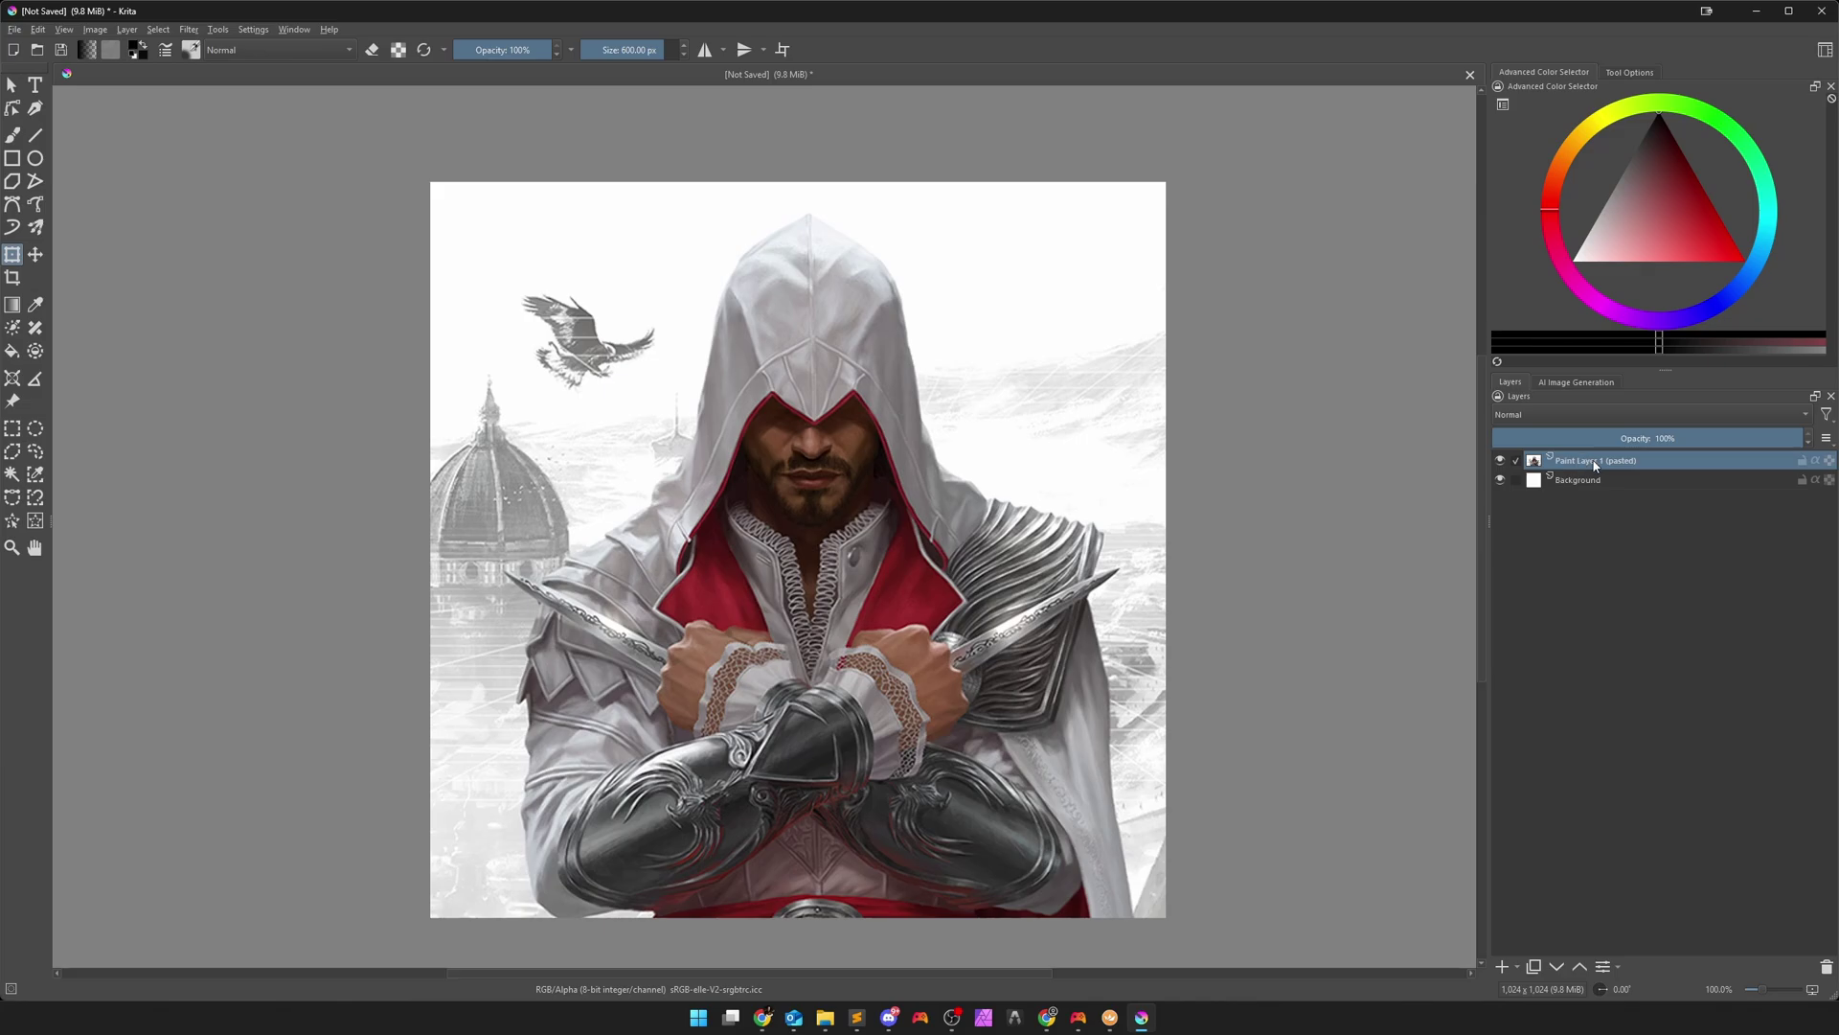
{"action": "left_click", "coordinate": [1566, 385]}
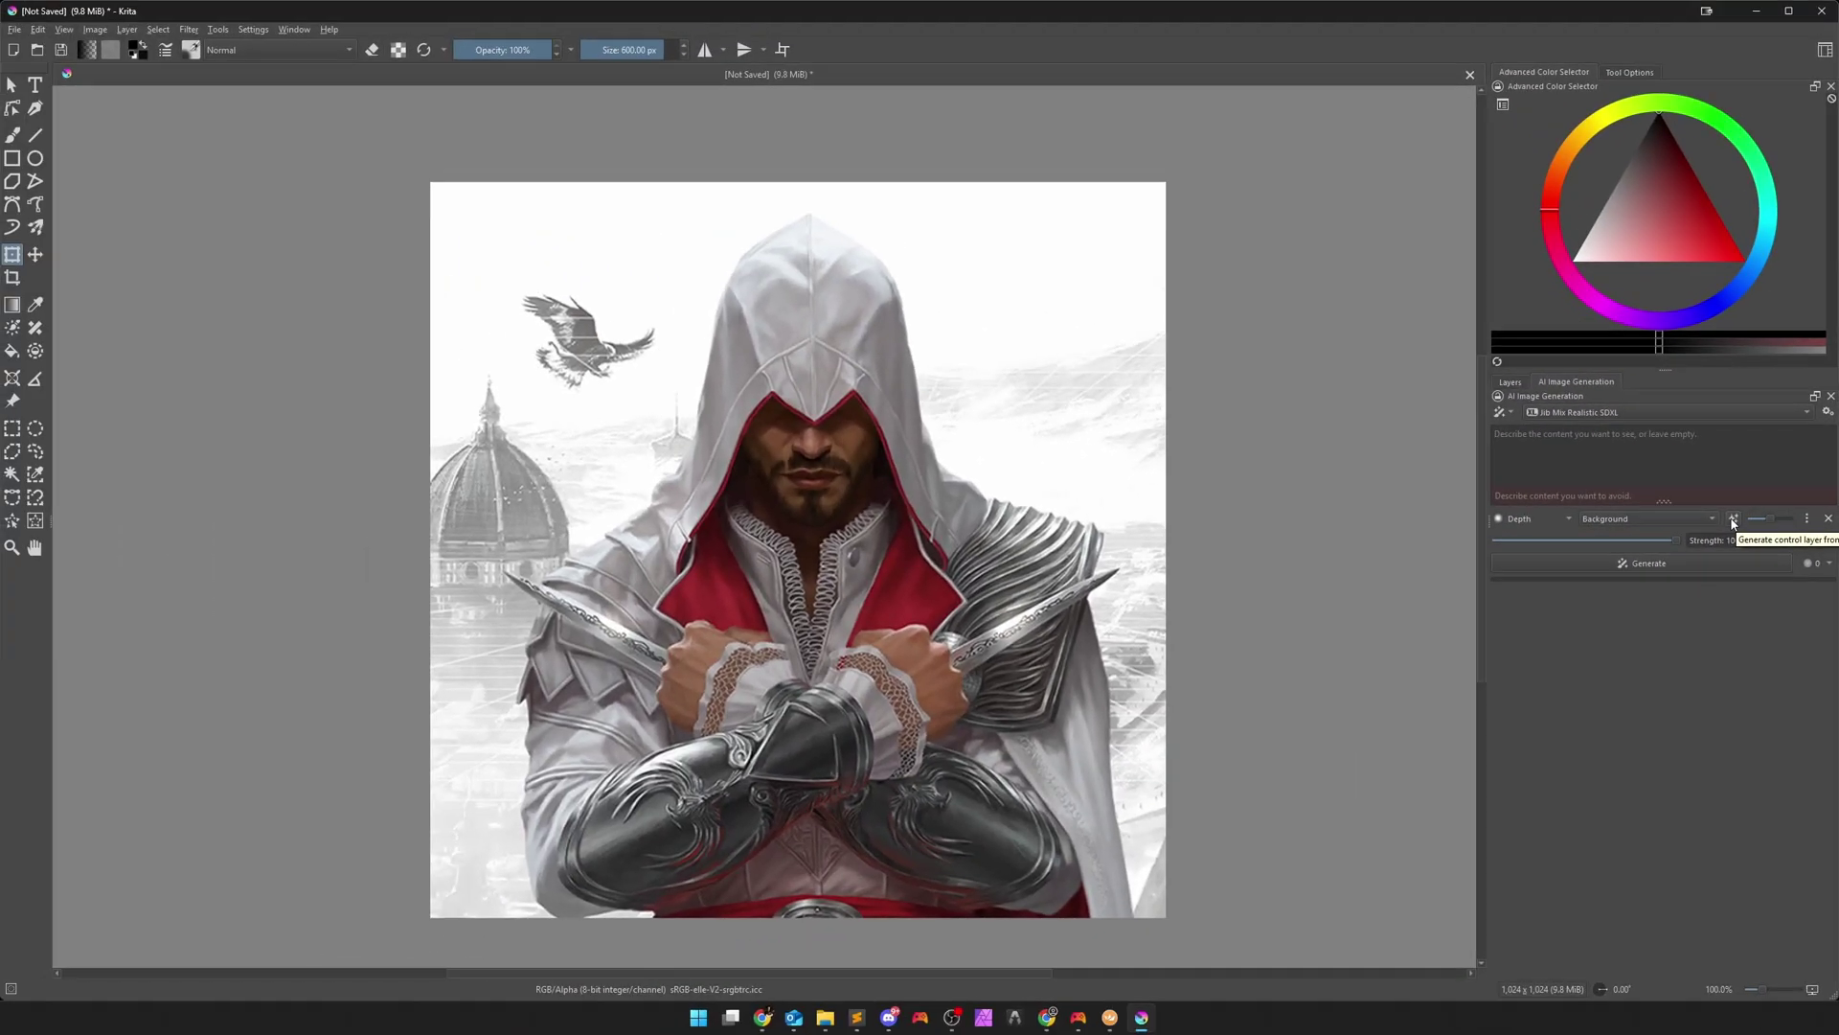
Generate the depth map control layer, then hide it and the pasted picture
{"action": "left_click", "coordinate": [1733, 518]}
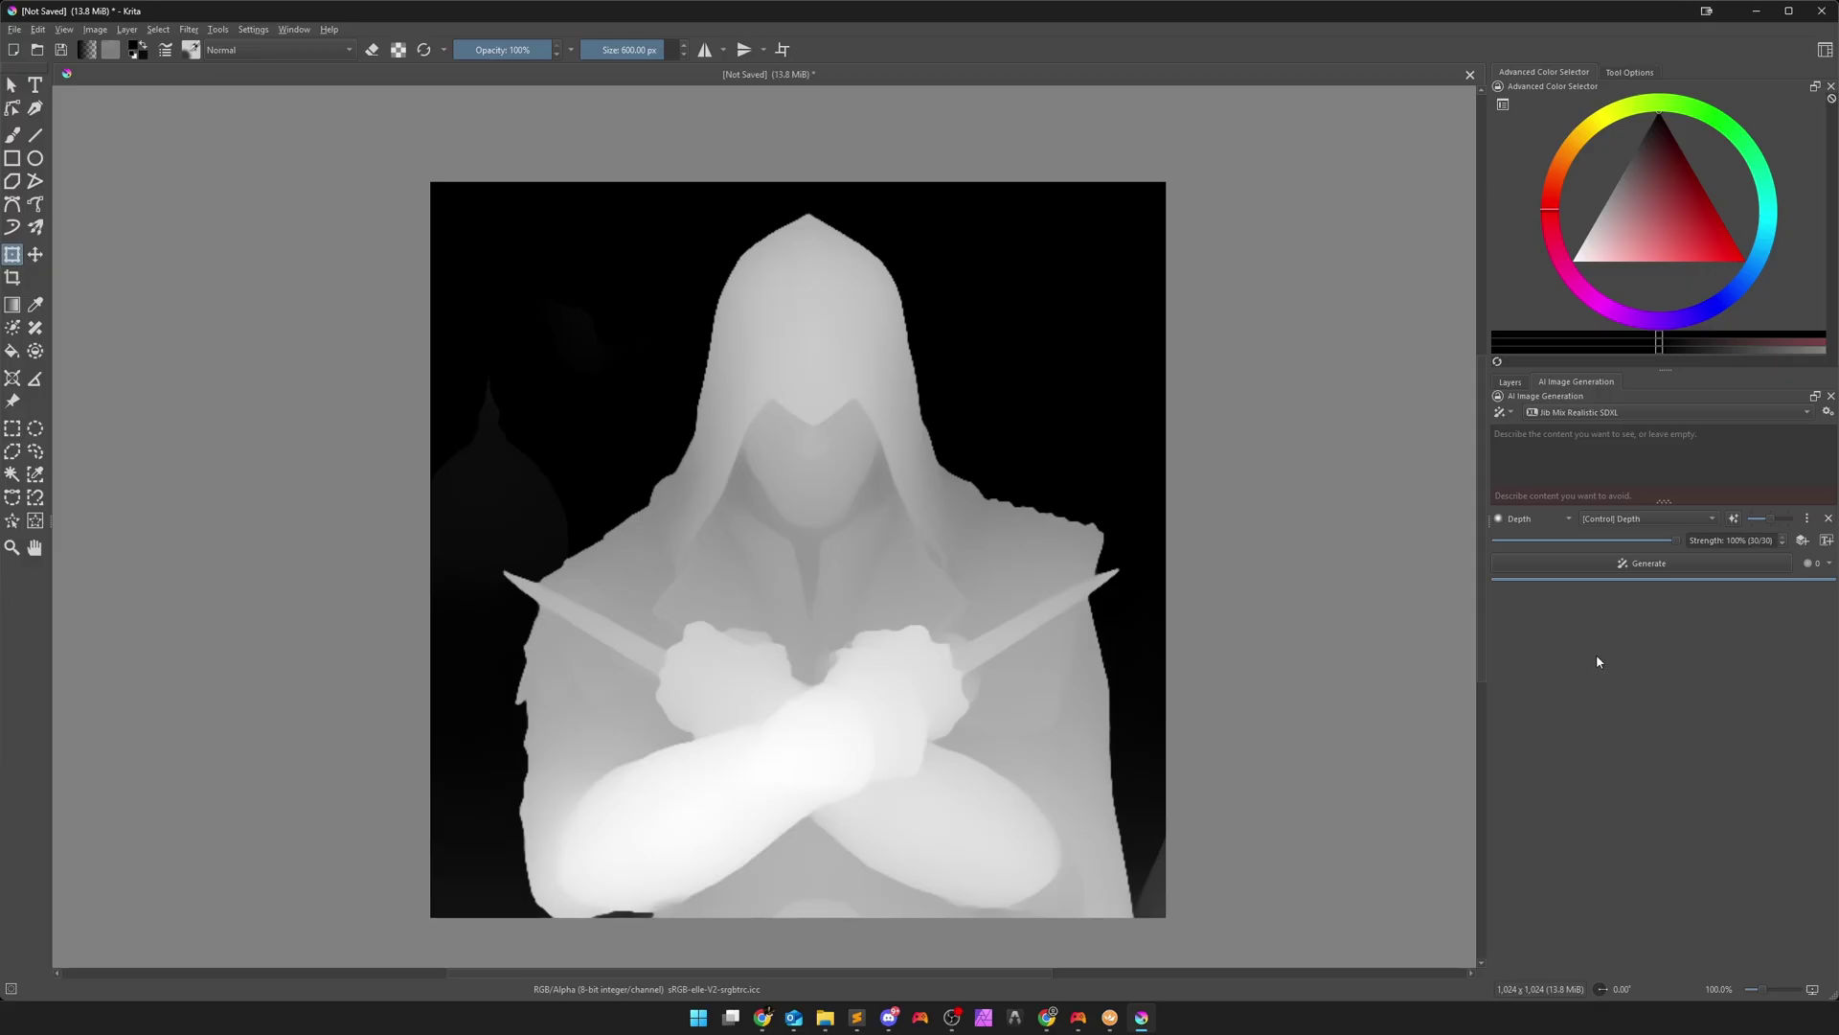
{"action": "left_click", "coordinate": [1510, 382]}
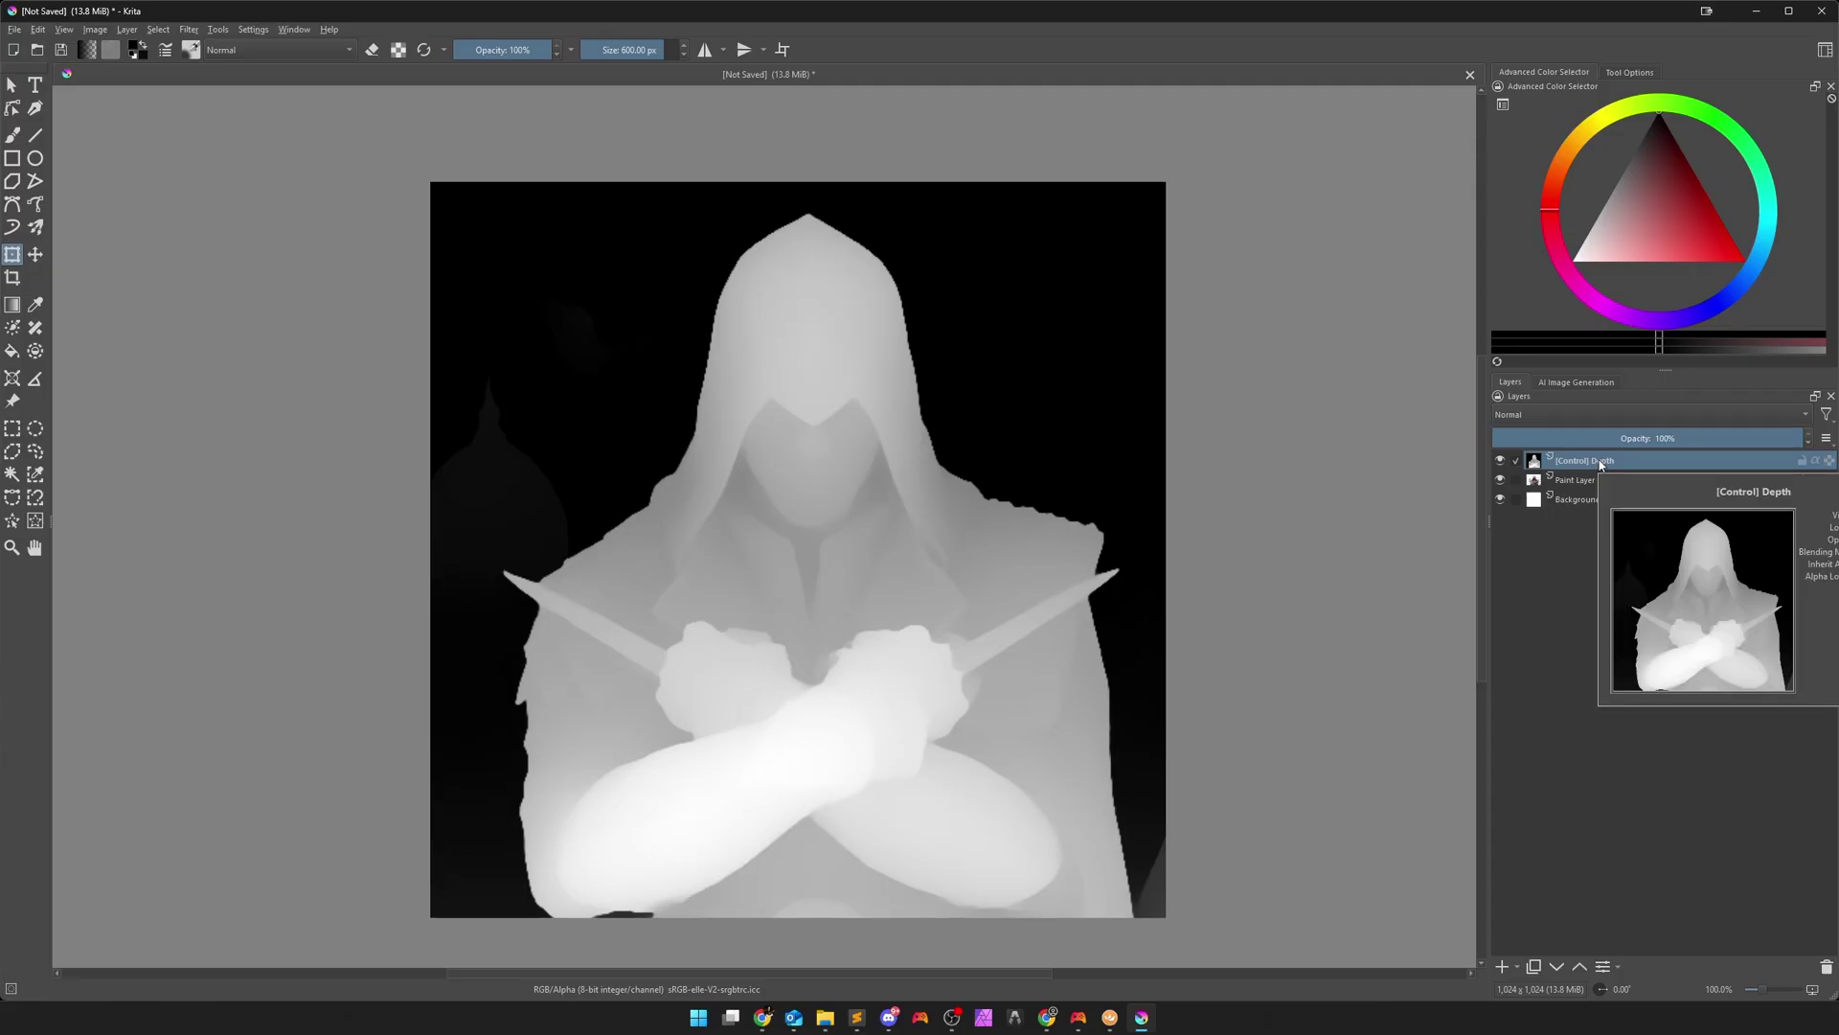
{"action": "left_click", "coordinate": [1500, 480]}
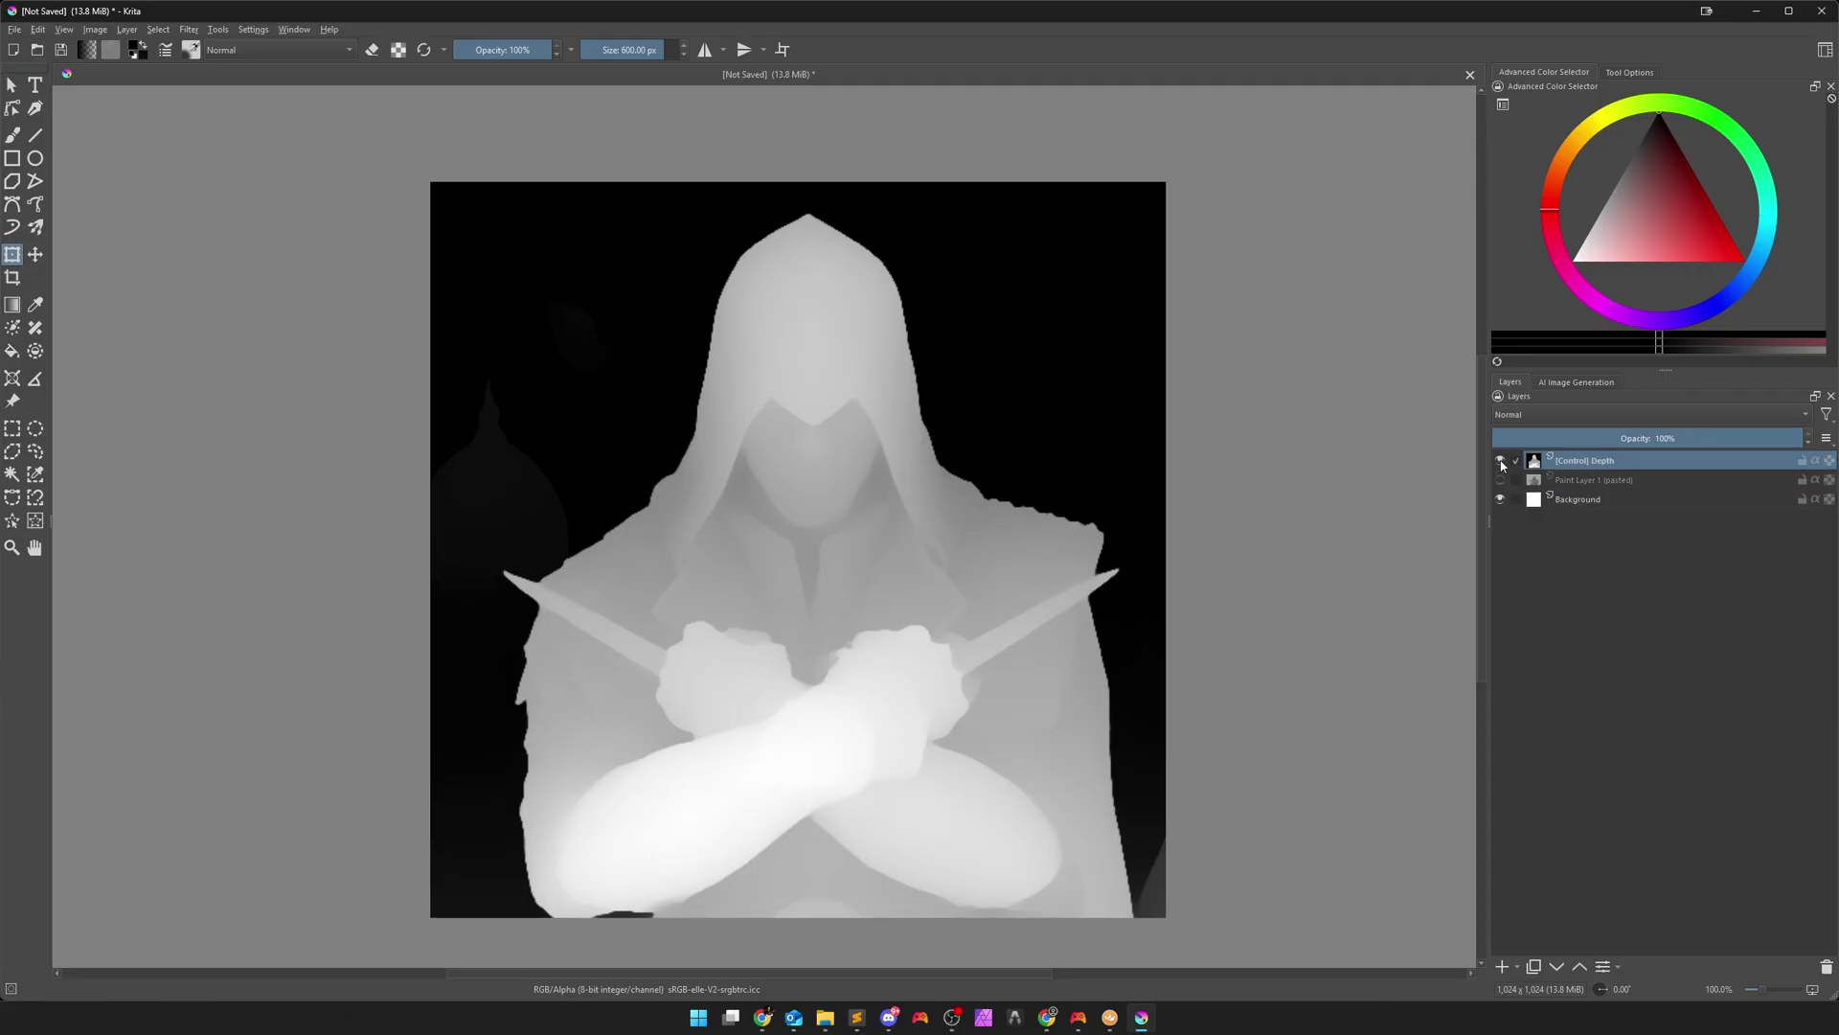
{"action": "left_click", "coordinate": [1500, 461]}
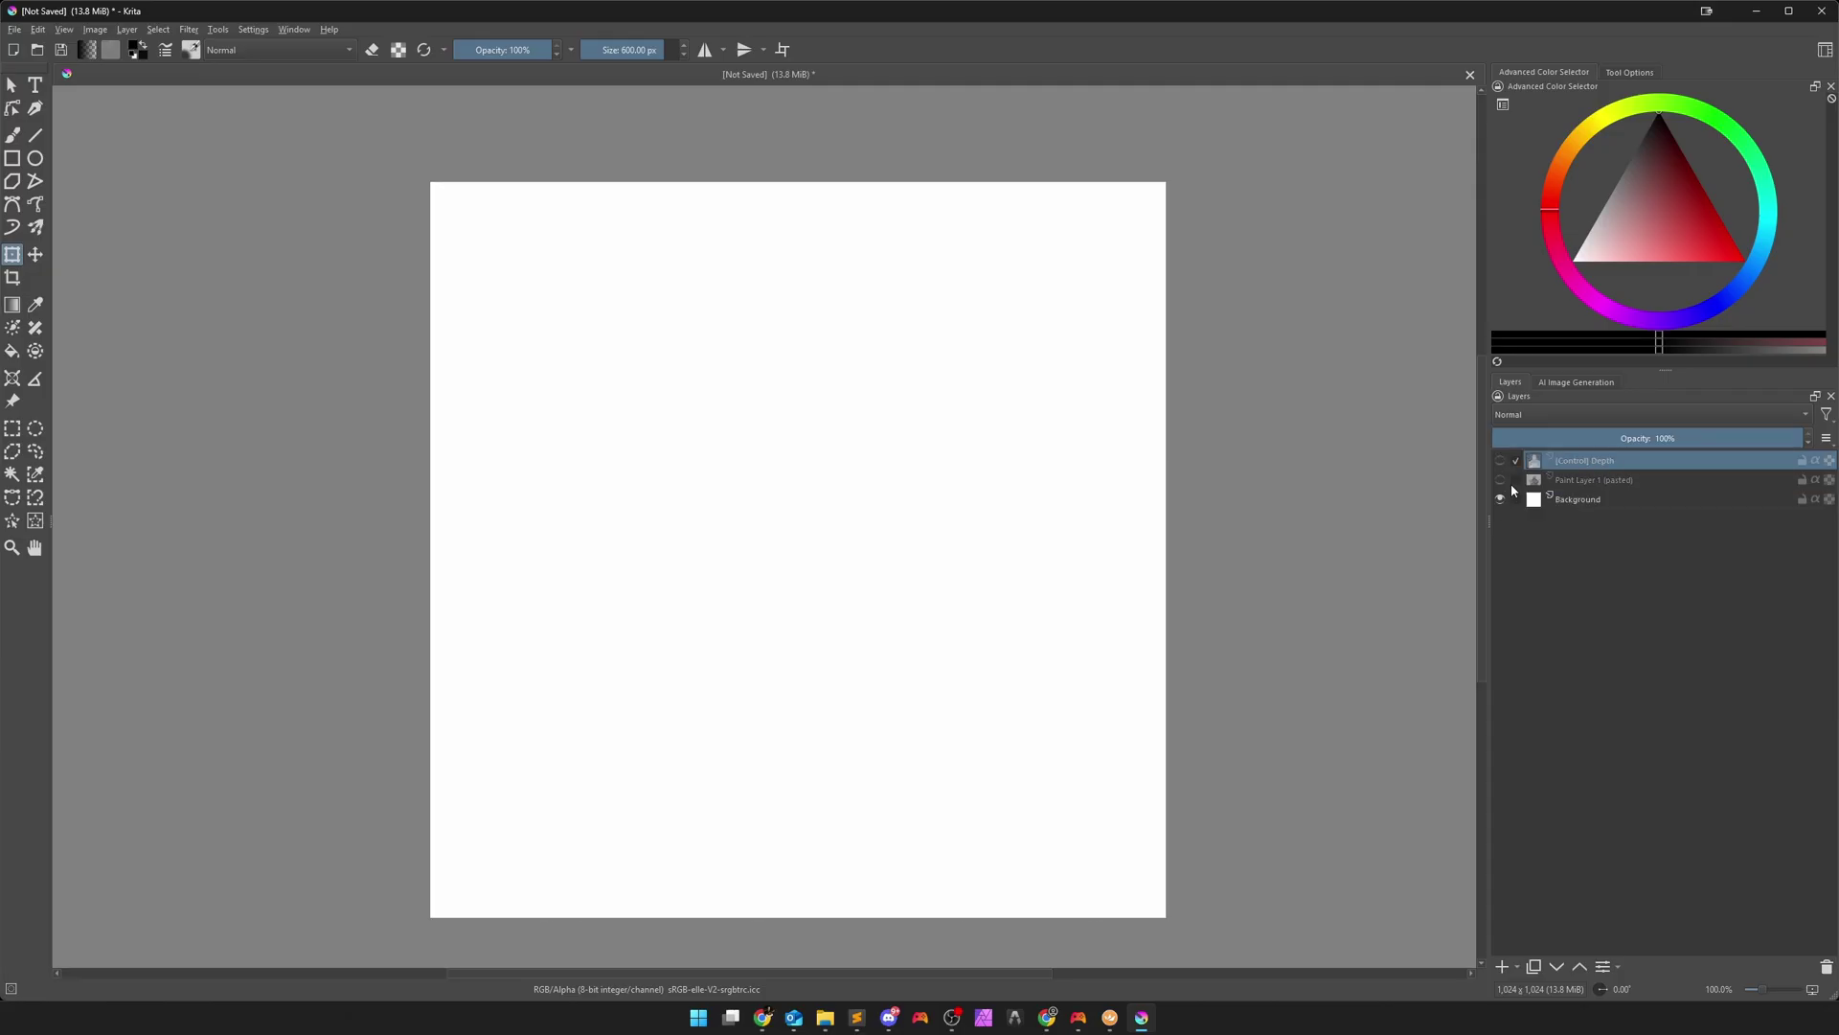
Guide generation with [Control] Depth, enter a watercolour female assassin prompt, and generate
{"action": "left_click", "coordinate": [1582, 383]}
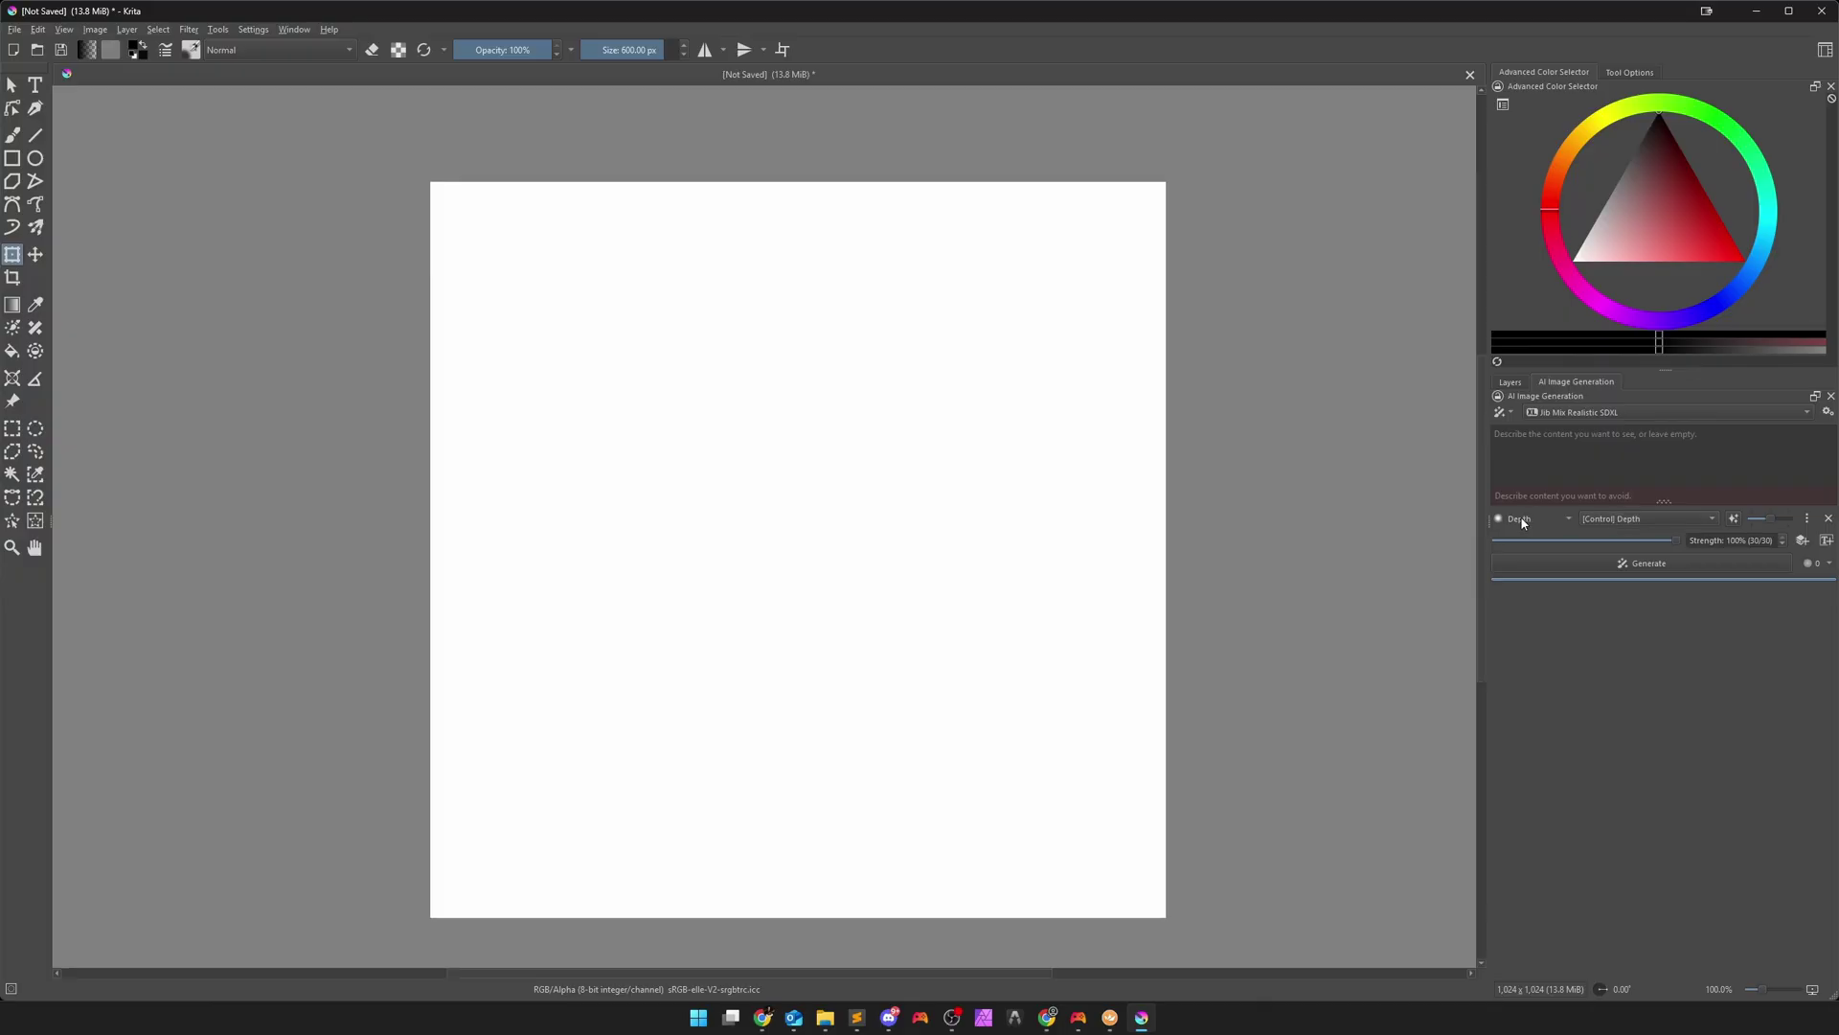
{"action": "left_click", "coordinate": [1633, 521]}
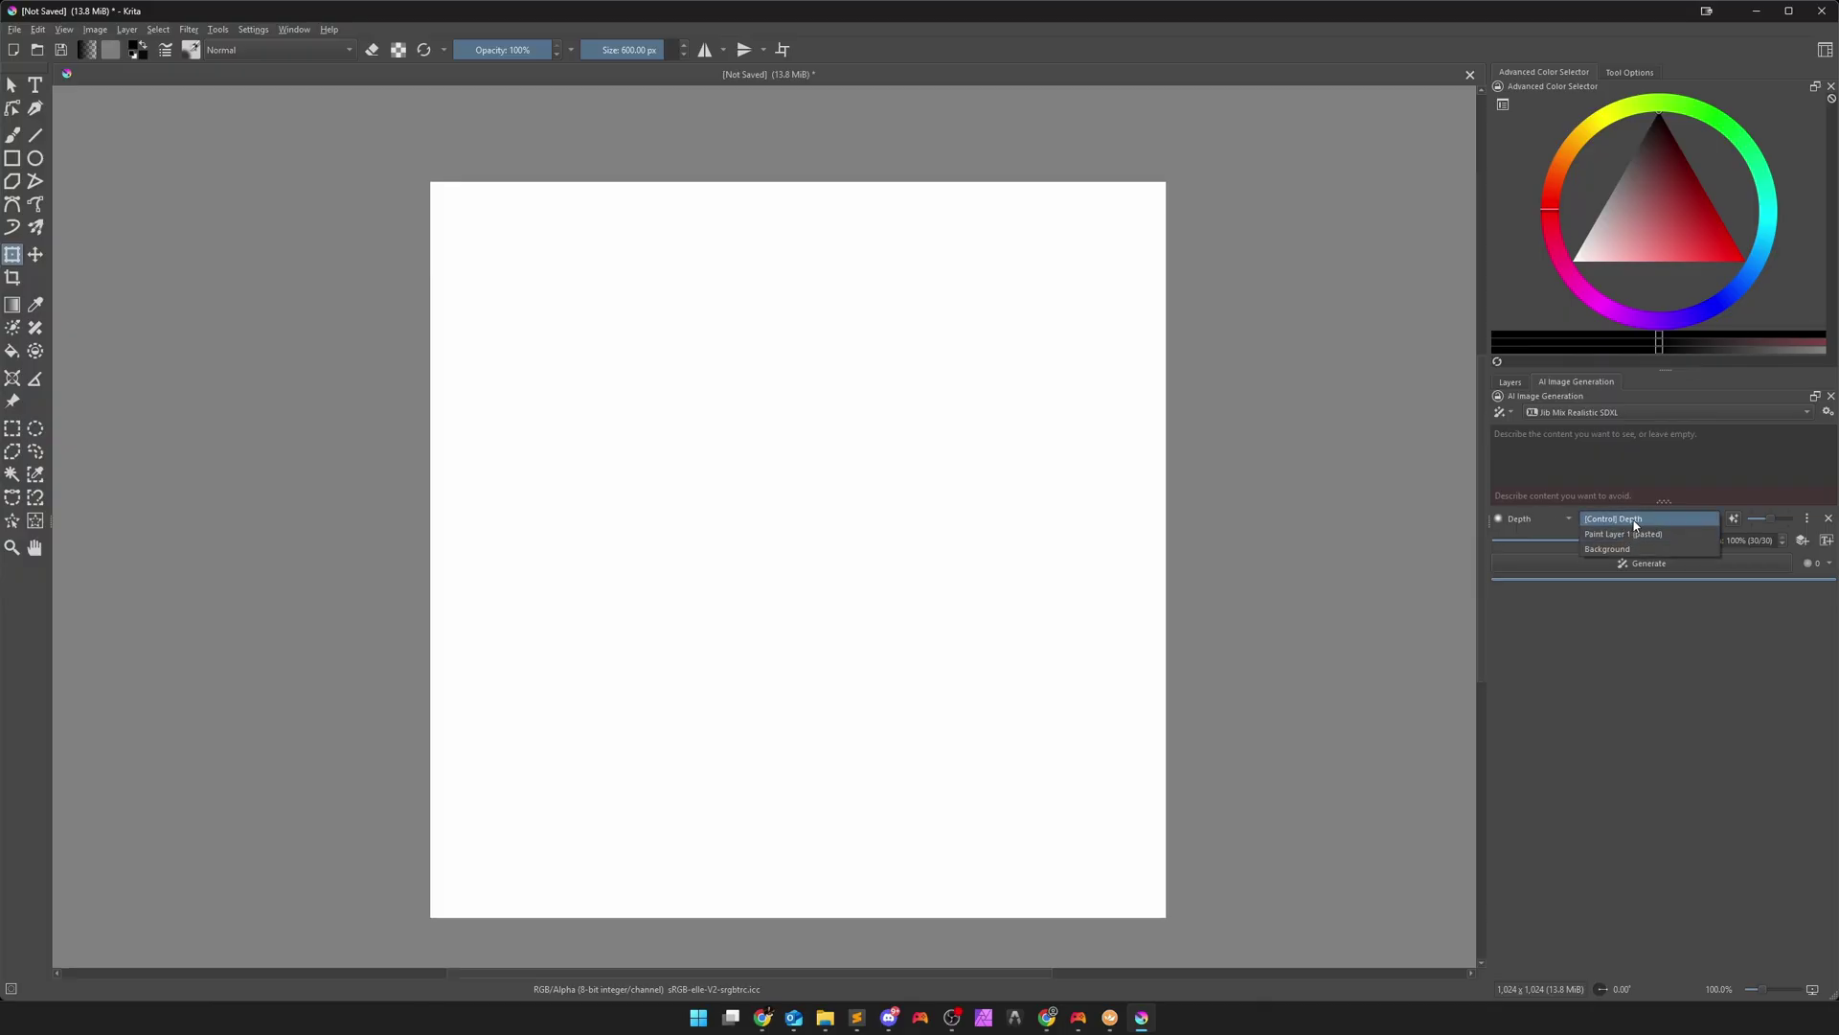
{"action": "left_click", "coordinate": [1634, 522]}
{"action": "type", "text": "a"}
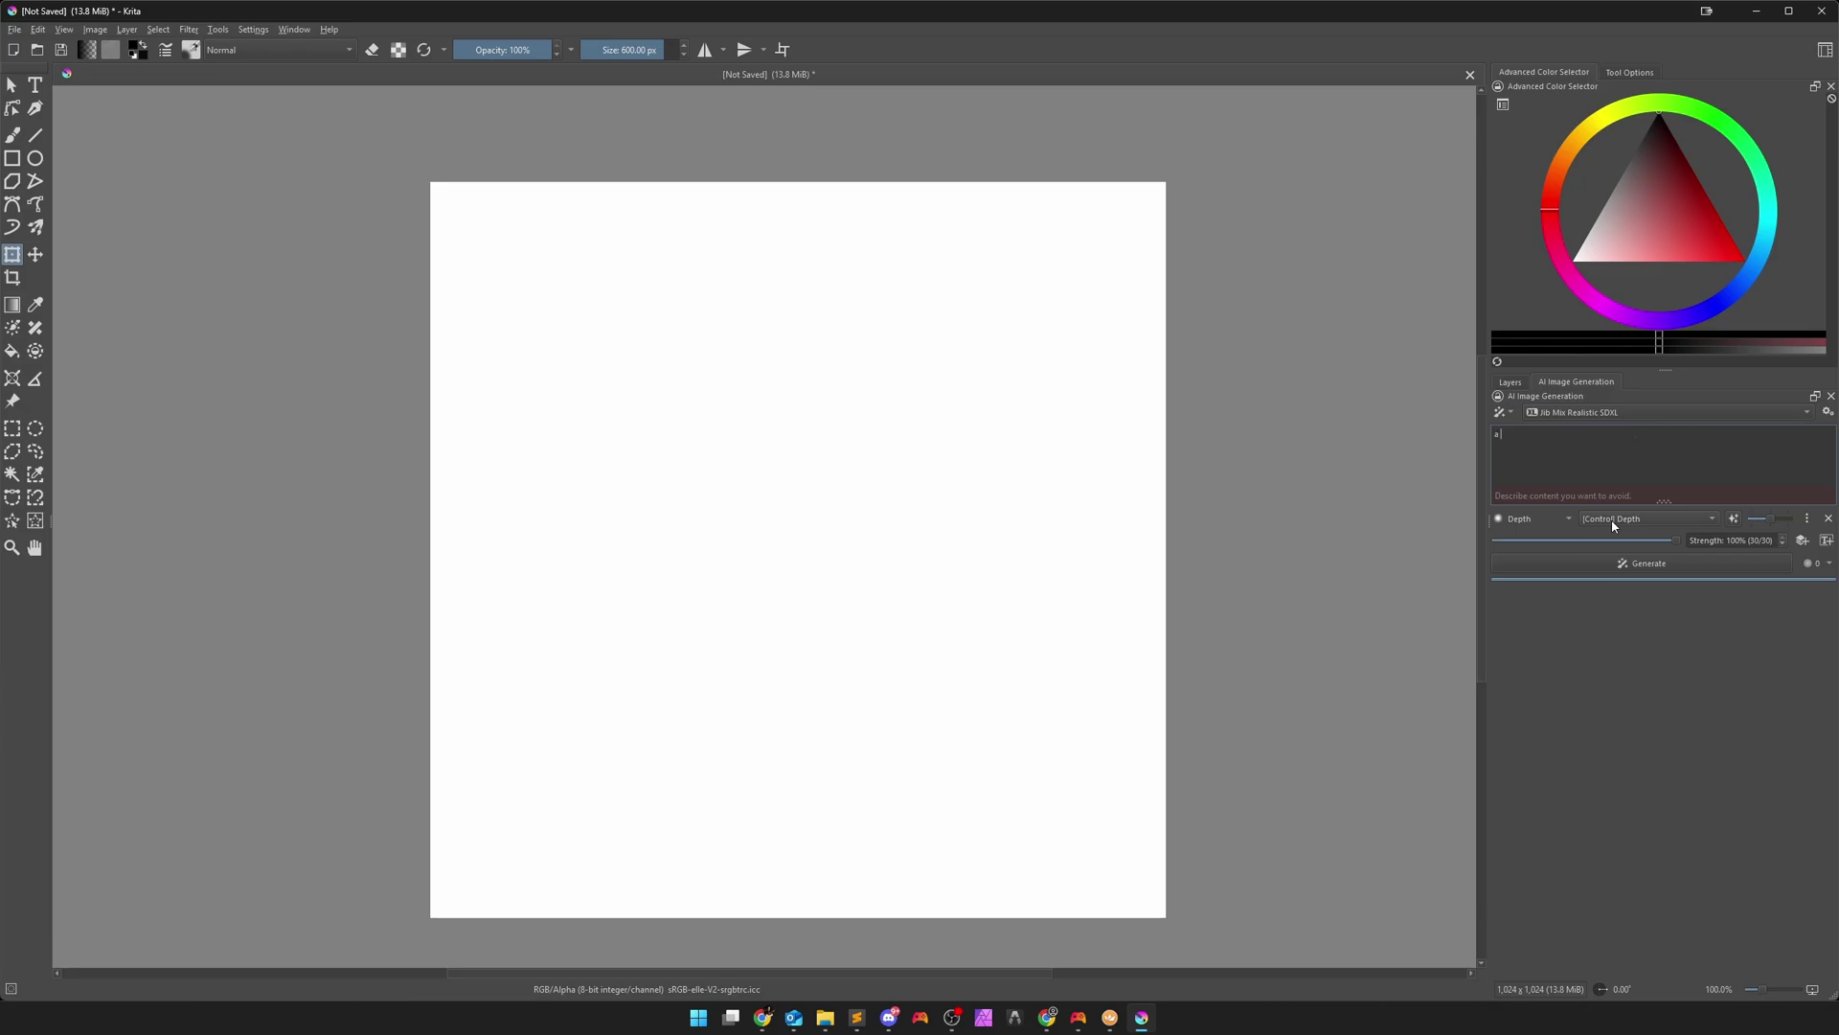
{"action": "type", "text": " painting of a "}
{"action": "type", "text": "female assa"}
{"action": "type", "text": "ssin"}
{"action": "left_click", "coordinate": [1645, 565]}
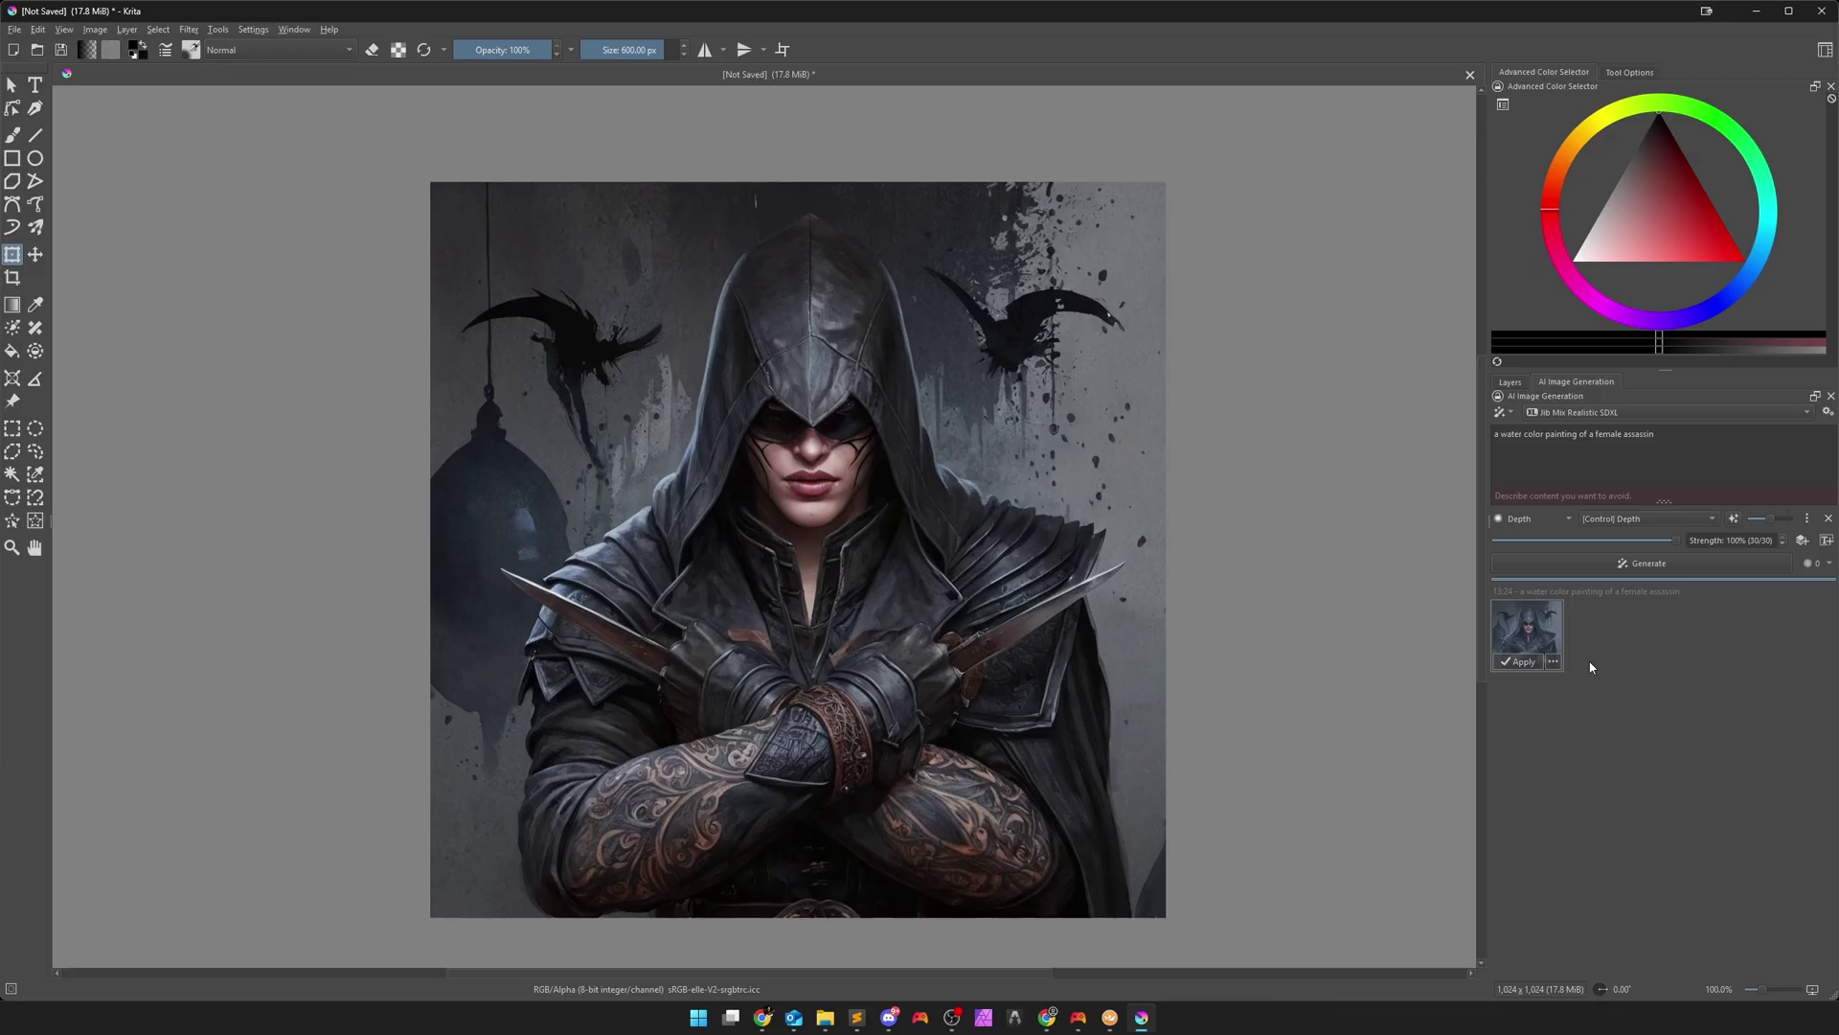
Apply the watercolour painting as its own layer and show the original picture
{"action": "left_click", "coordinate": [1533, 662]}
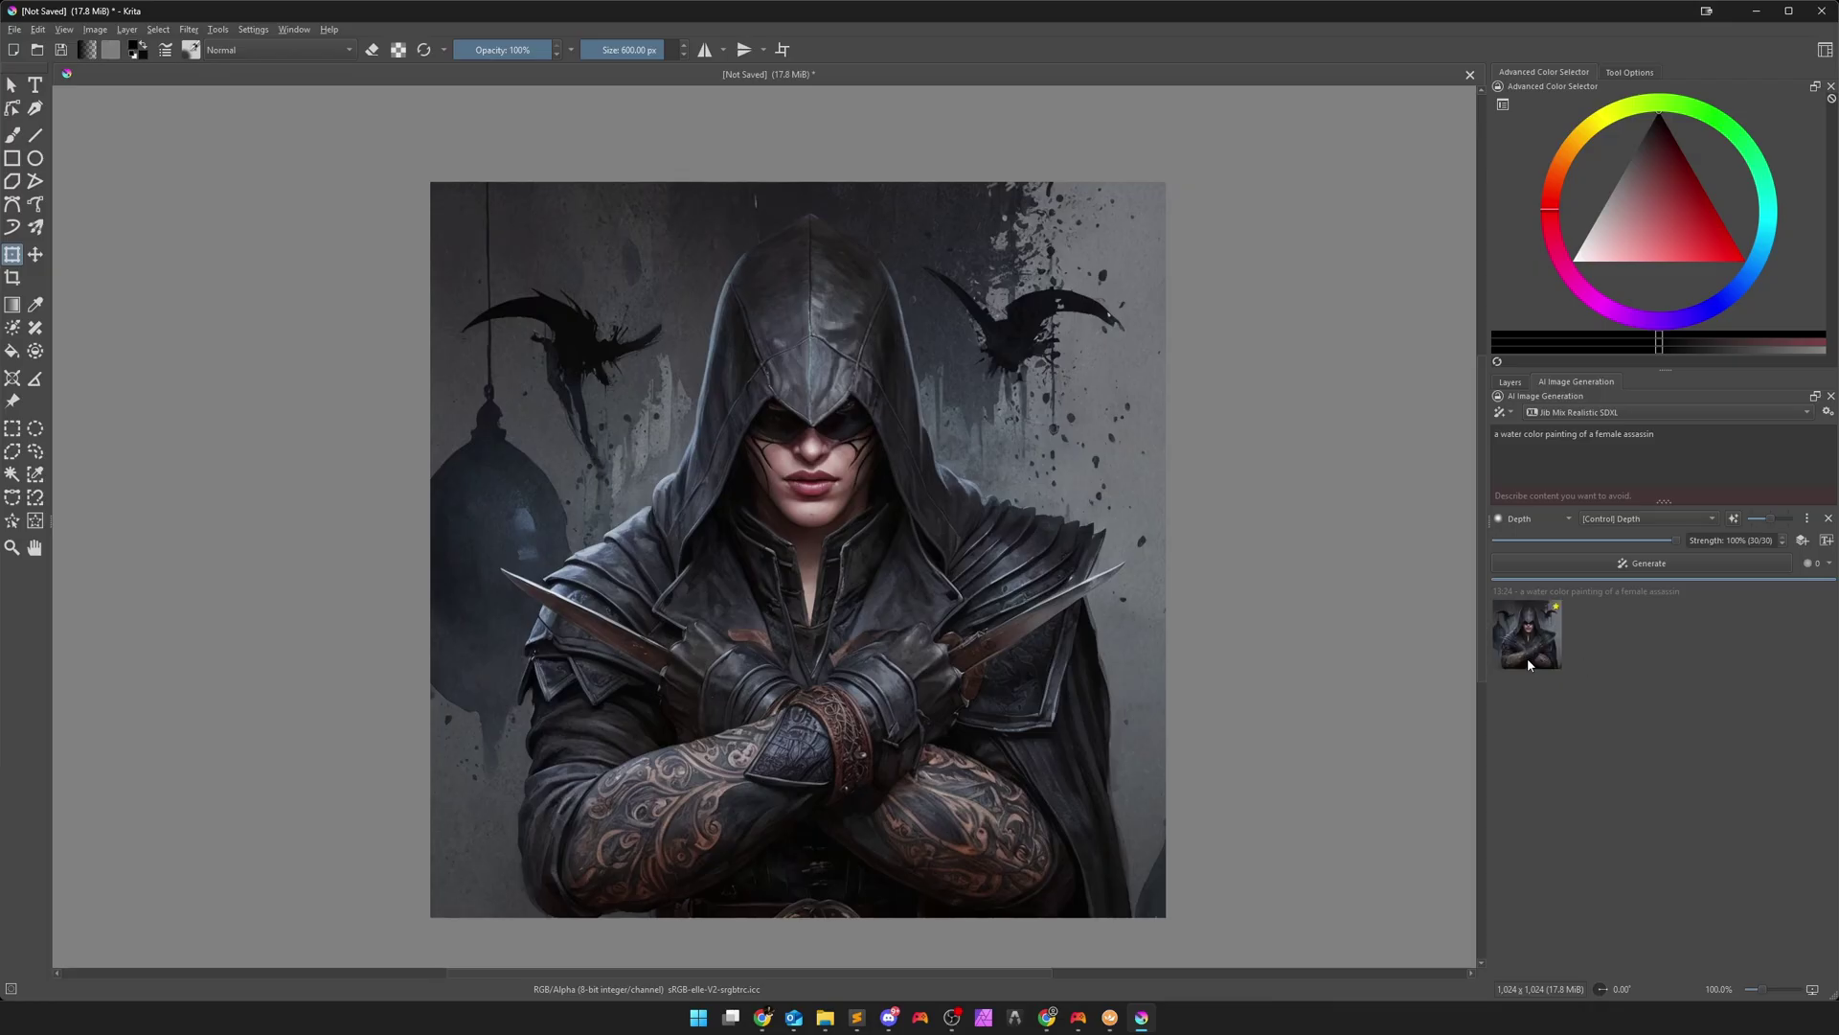
{"action": "left_click", "coordinate": [1511, 383]}
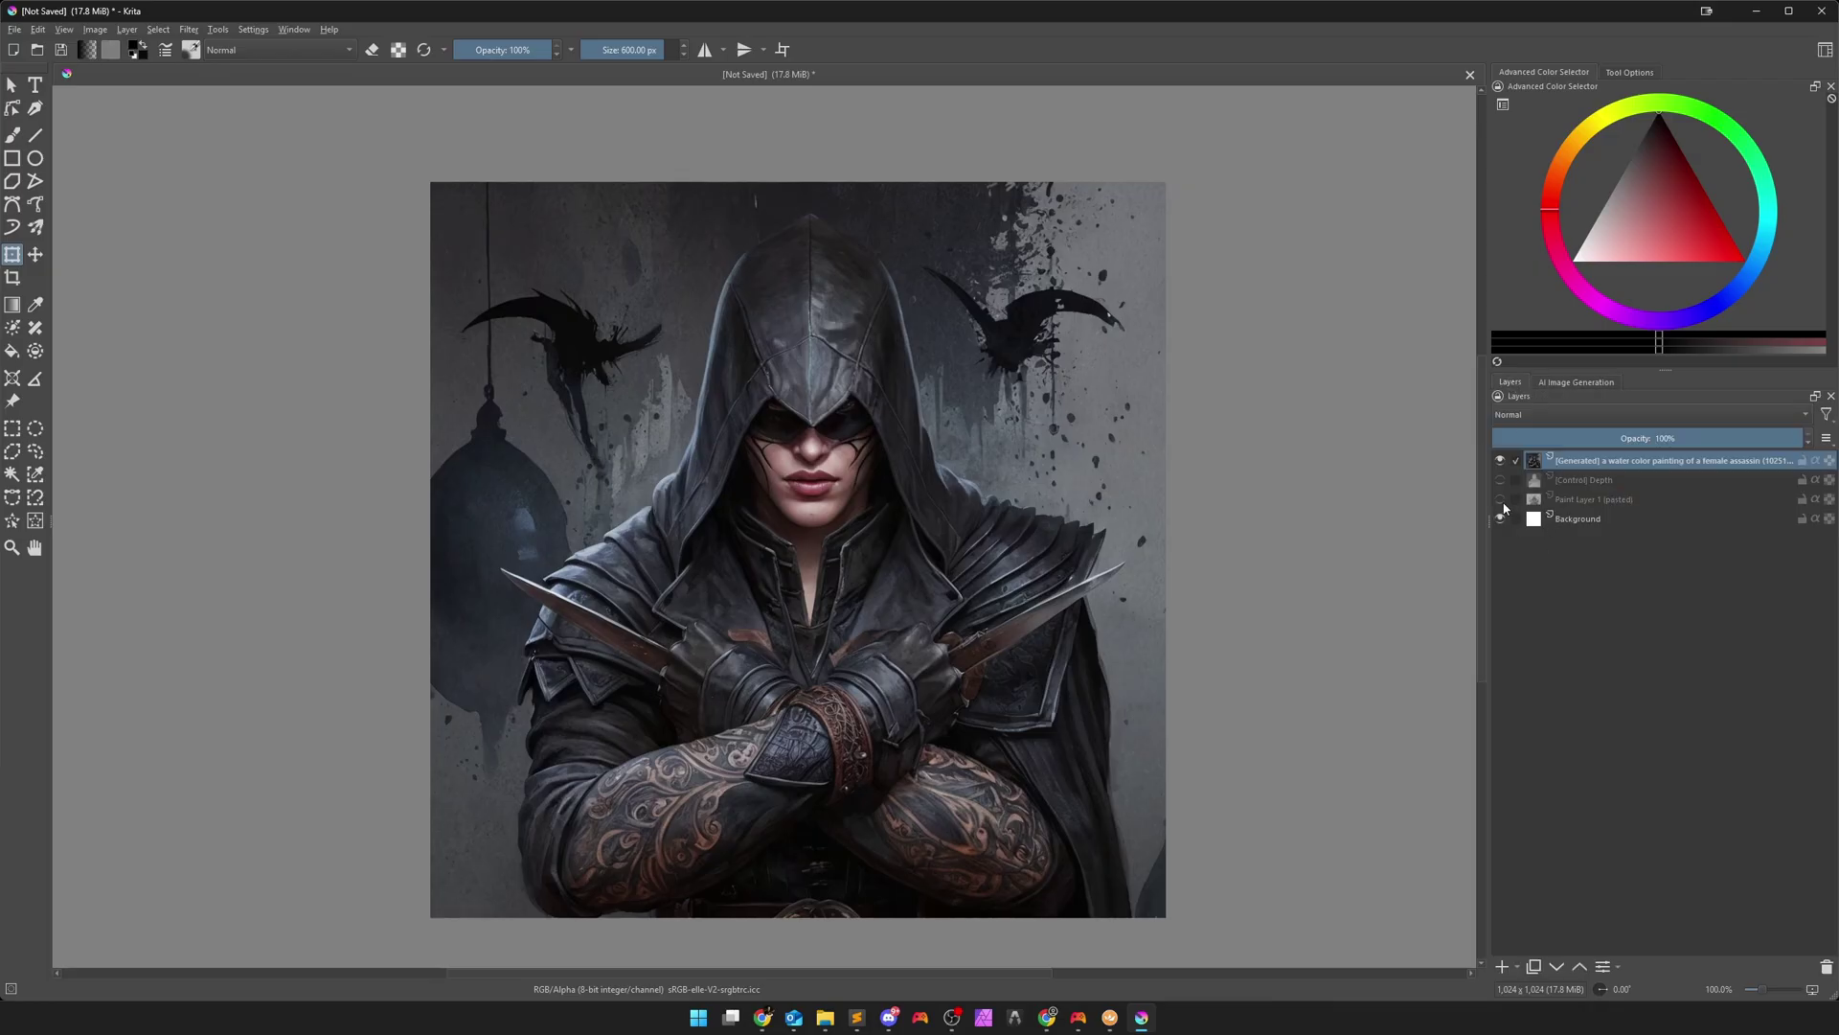
{"action": "left_click", "coordinate": [1501, 499]}
{"action": "left_click", "coordinate": [1501, 462]}
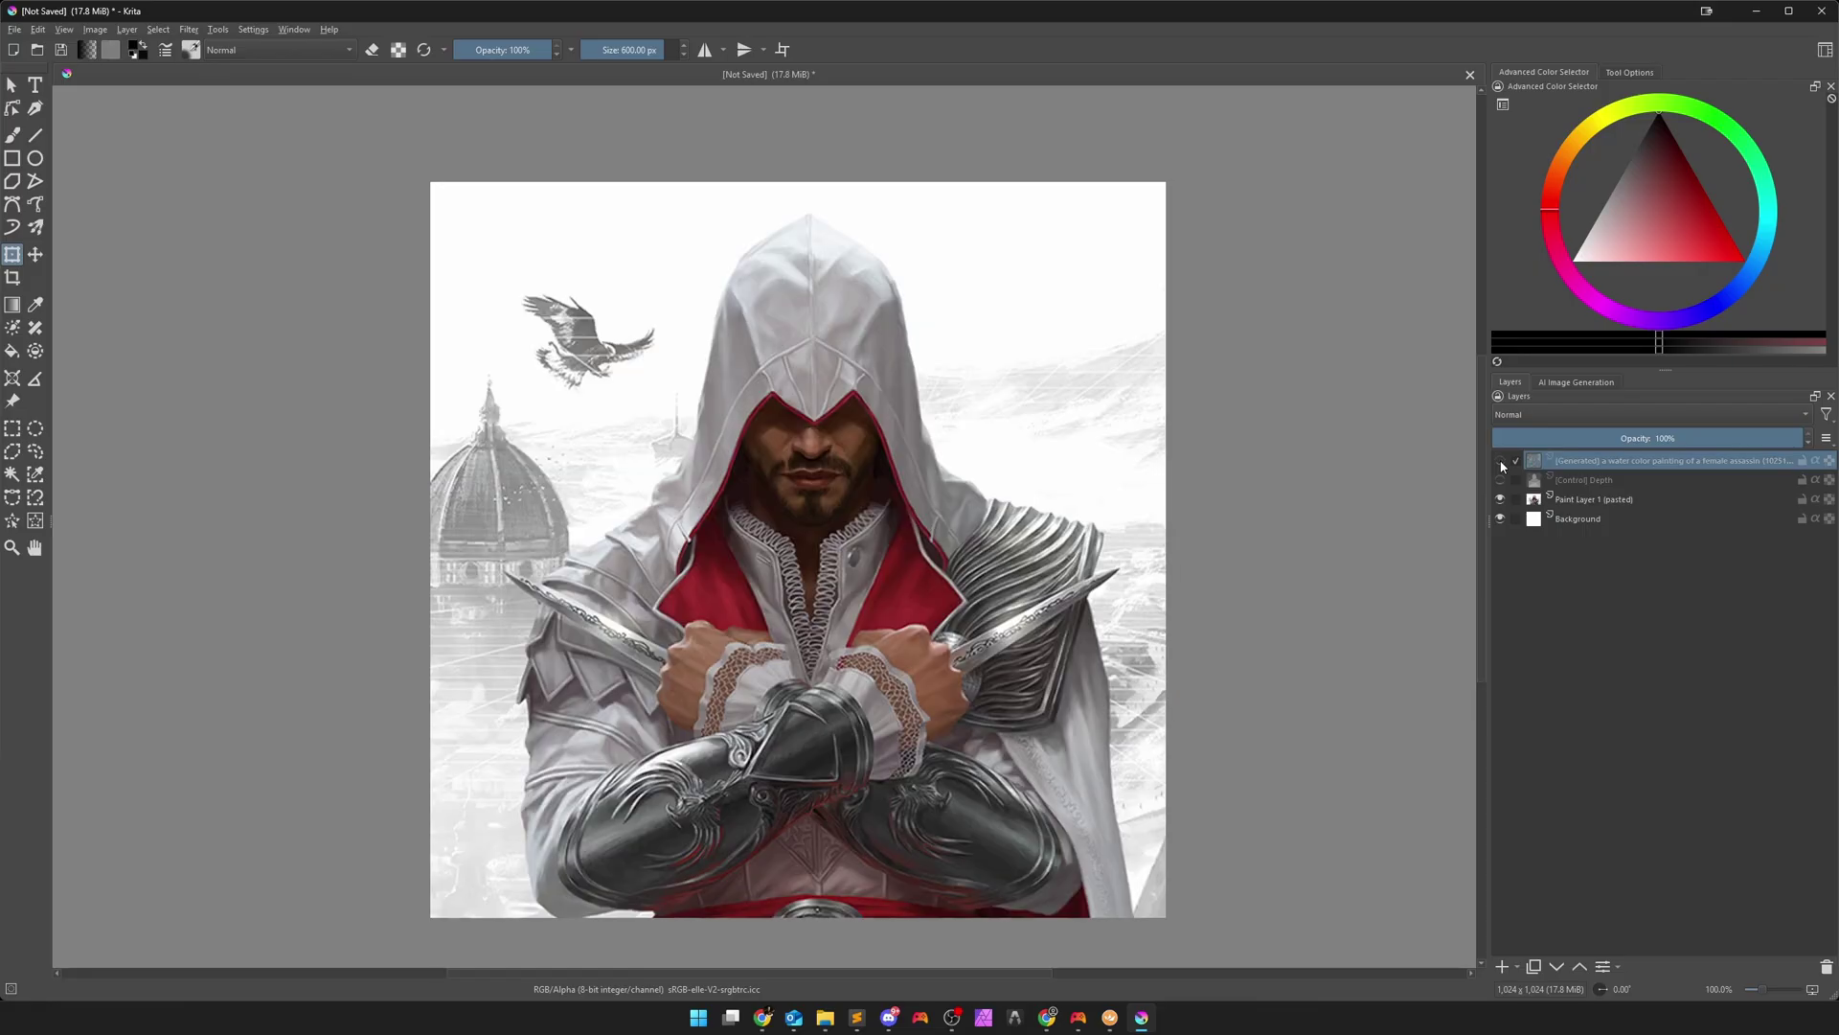
Toggle the painting, depth map and original layers to compare, ending with the painting hidden
{"action": "left_click", "coordinate": [1501, 462]}
{"action": "left_click", "coordinate": [1501, 462]}
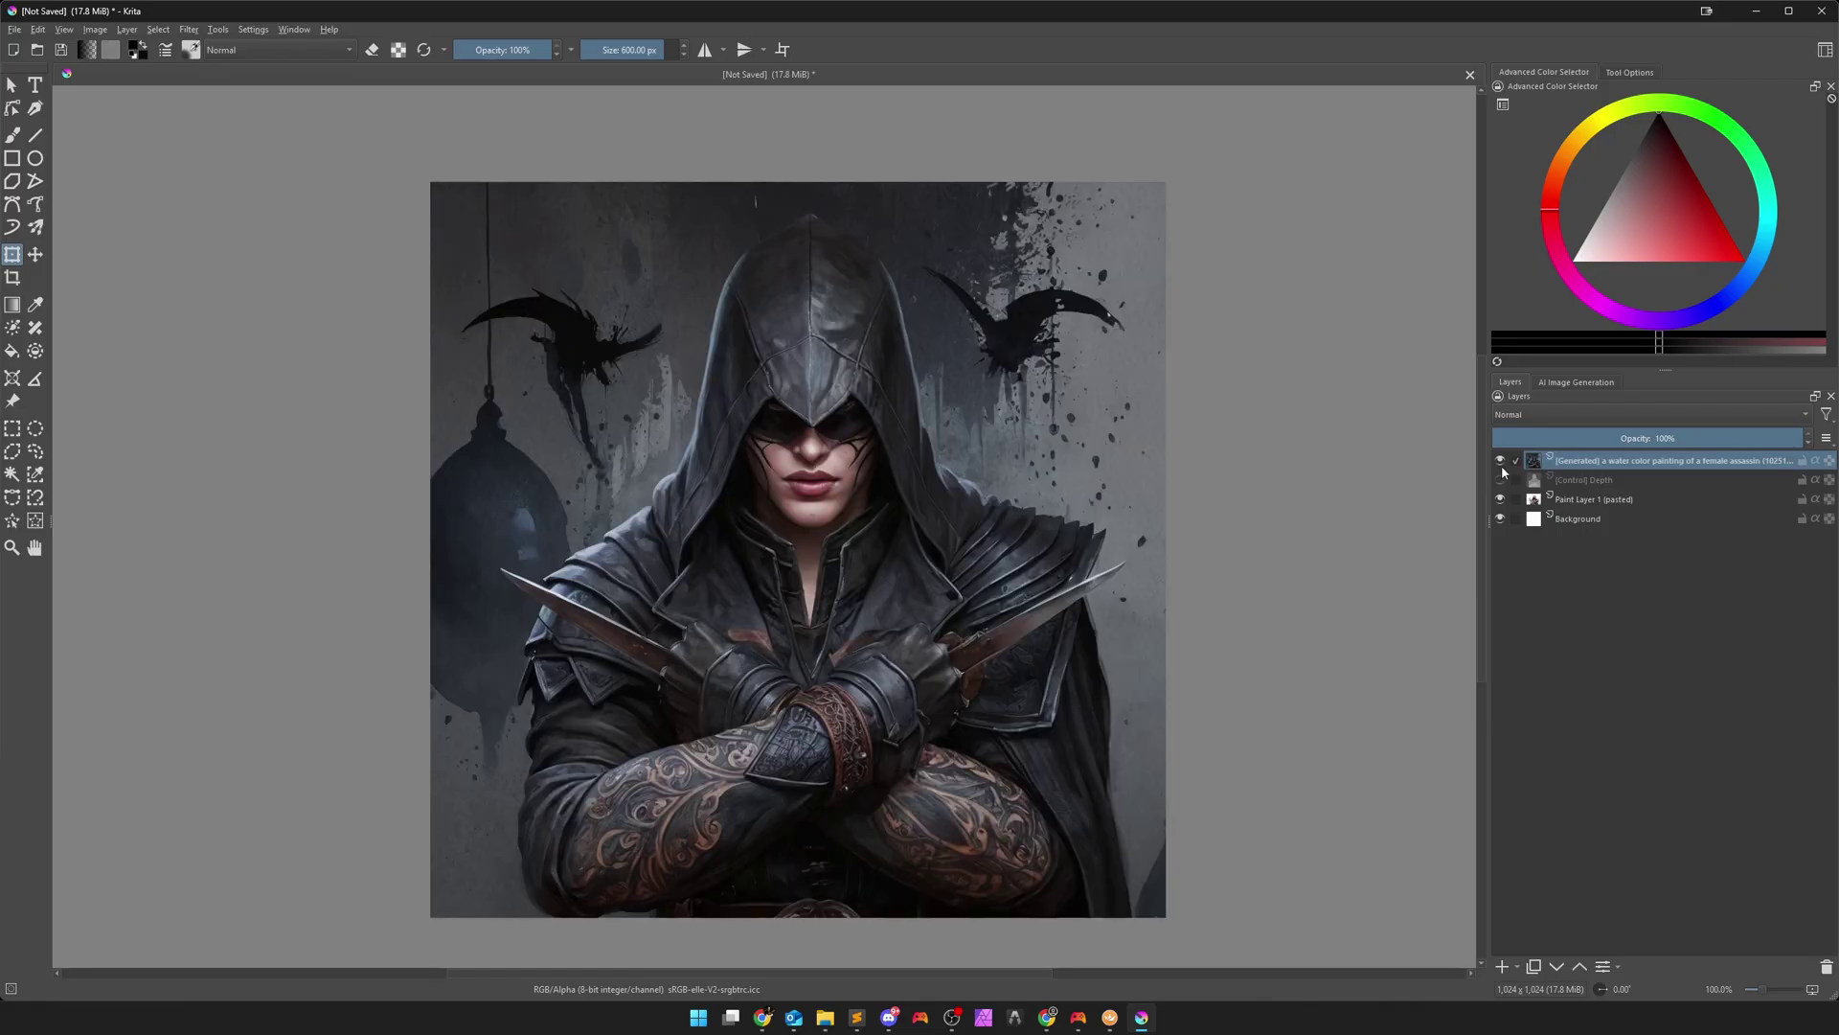
{"action": "left_click", "coordinate": [1501, 462]}
{"action": "left_click", "coordinate": [1500, 480]}
{"action": "left_click", "coordinate": [1501, 480]}
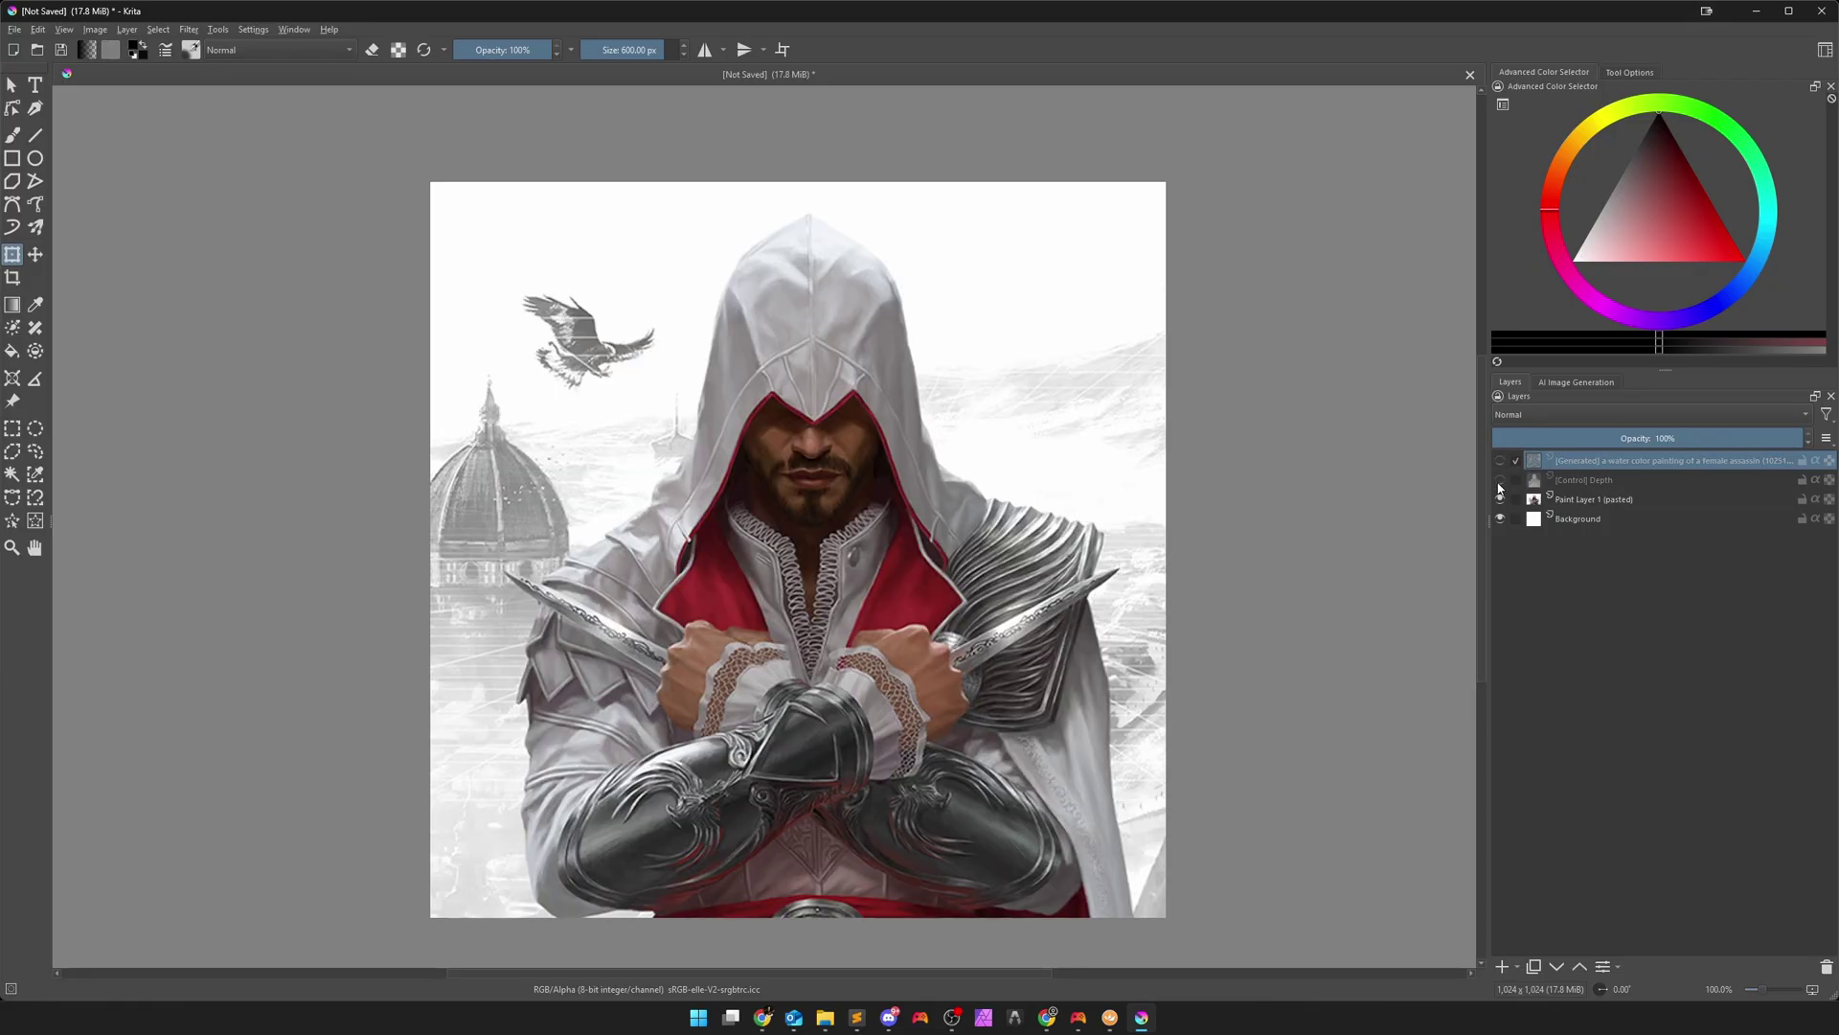
{"action": "left_click", "coordinate": [1501, 462]}
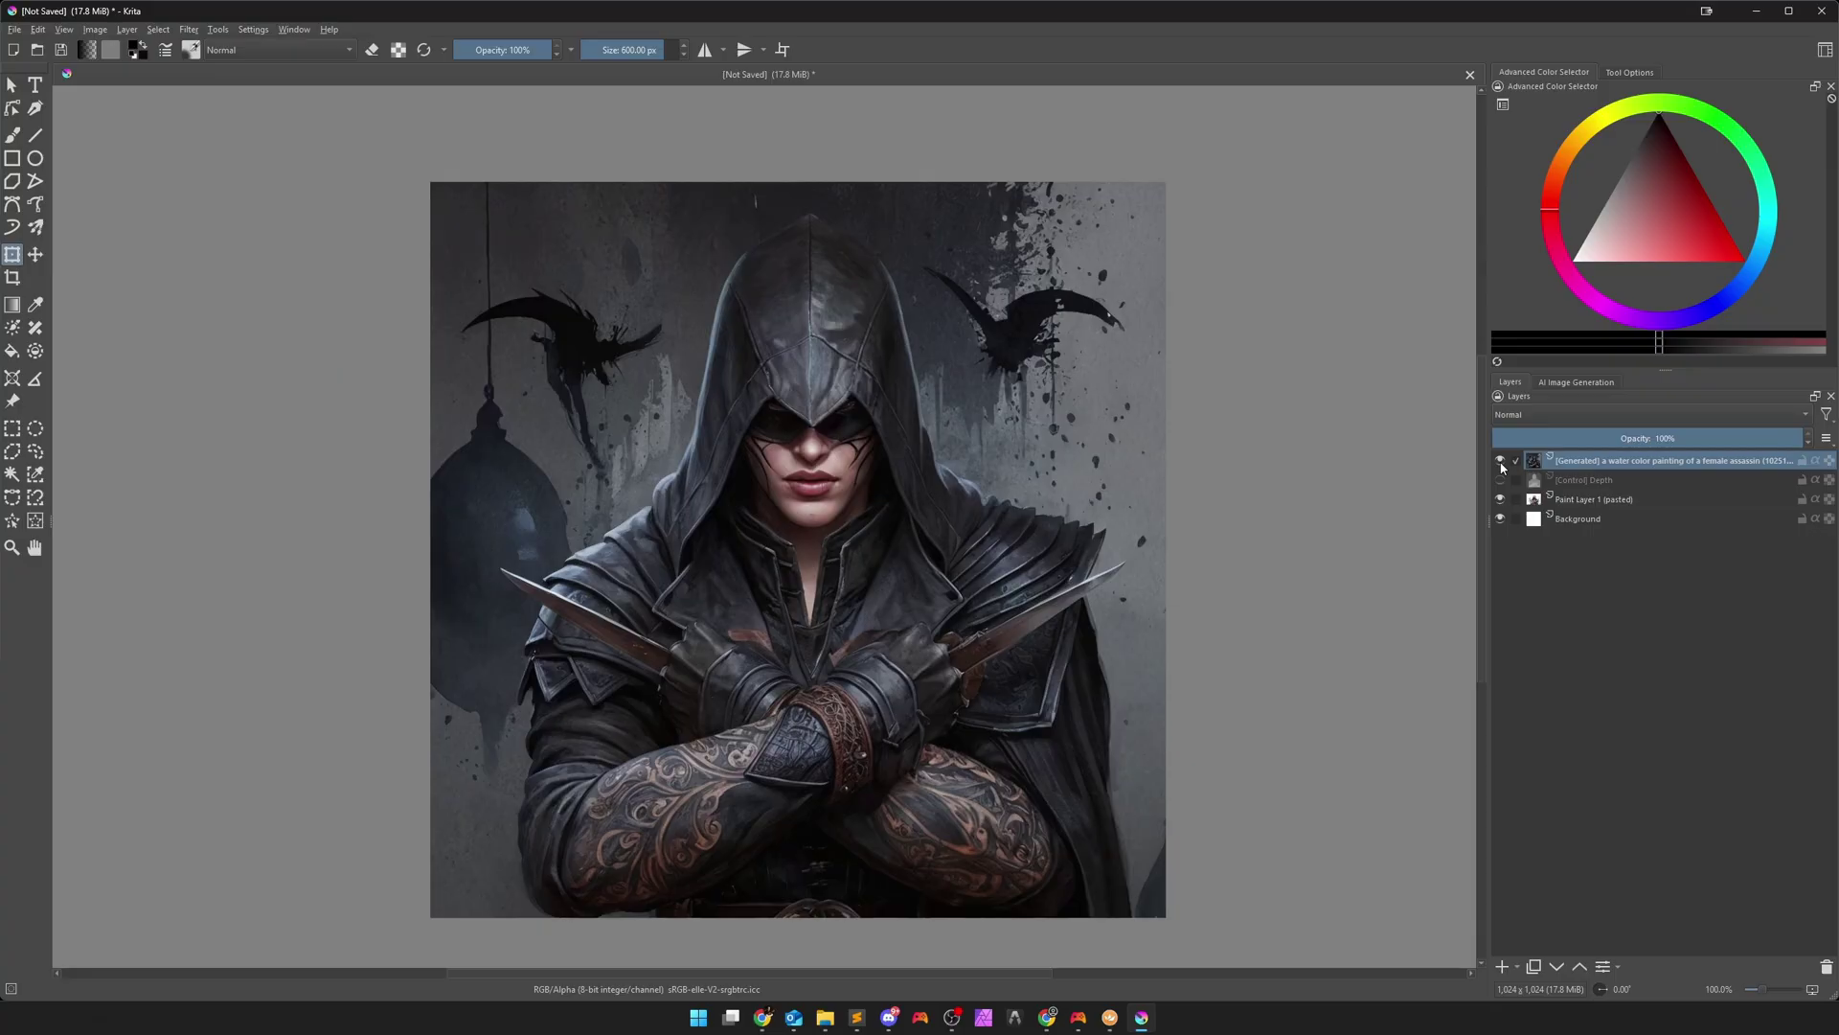
{"action": "left_click", "coordinate": [1501, 461]}
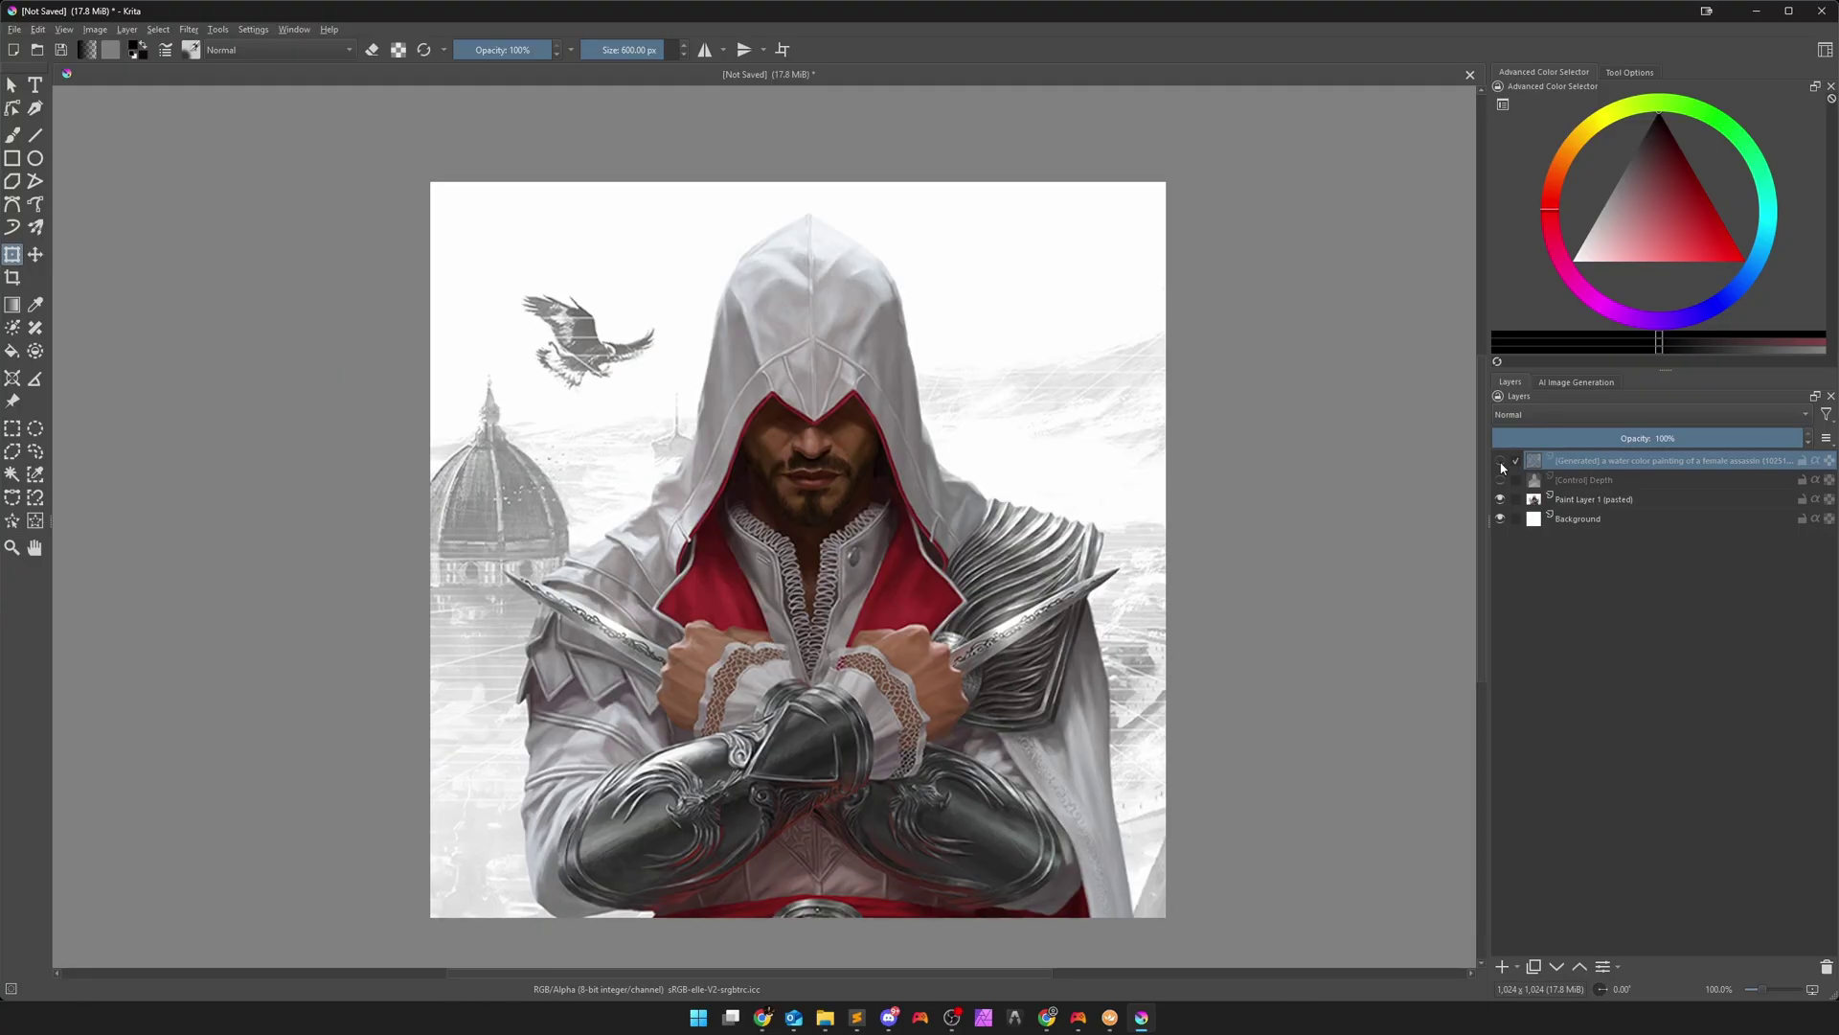
{"action": "left_click", "coordinate": [1501, 462]}
{"action": "left_click", "coordinate": [1502, 499]}
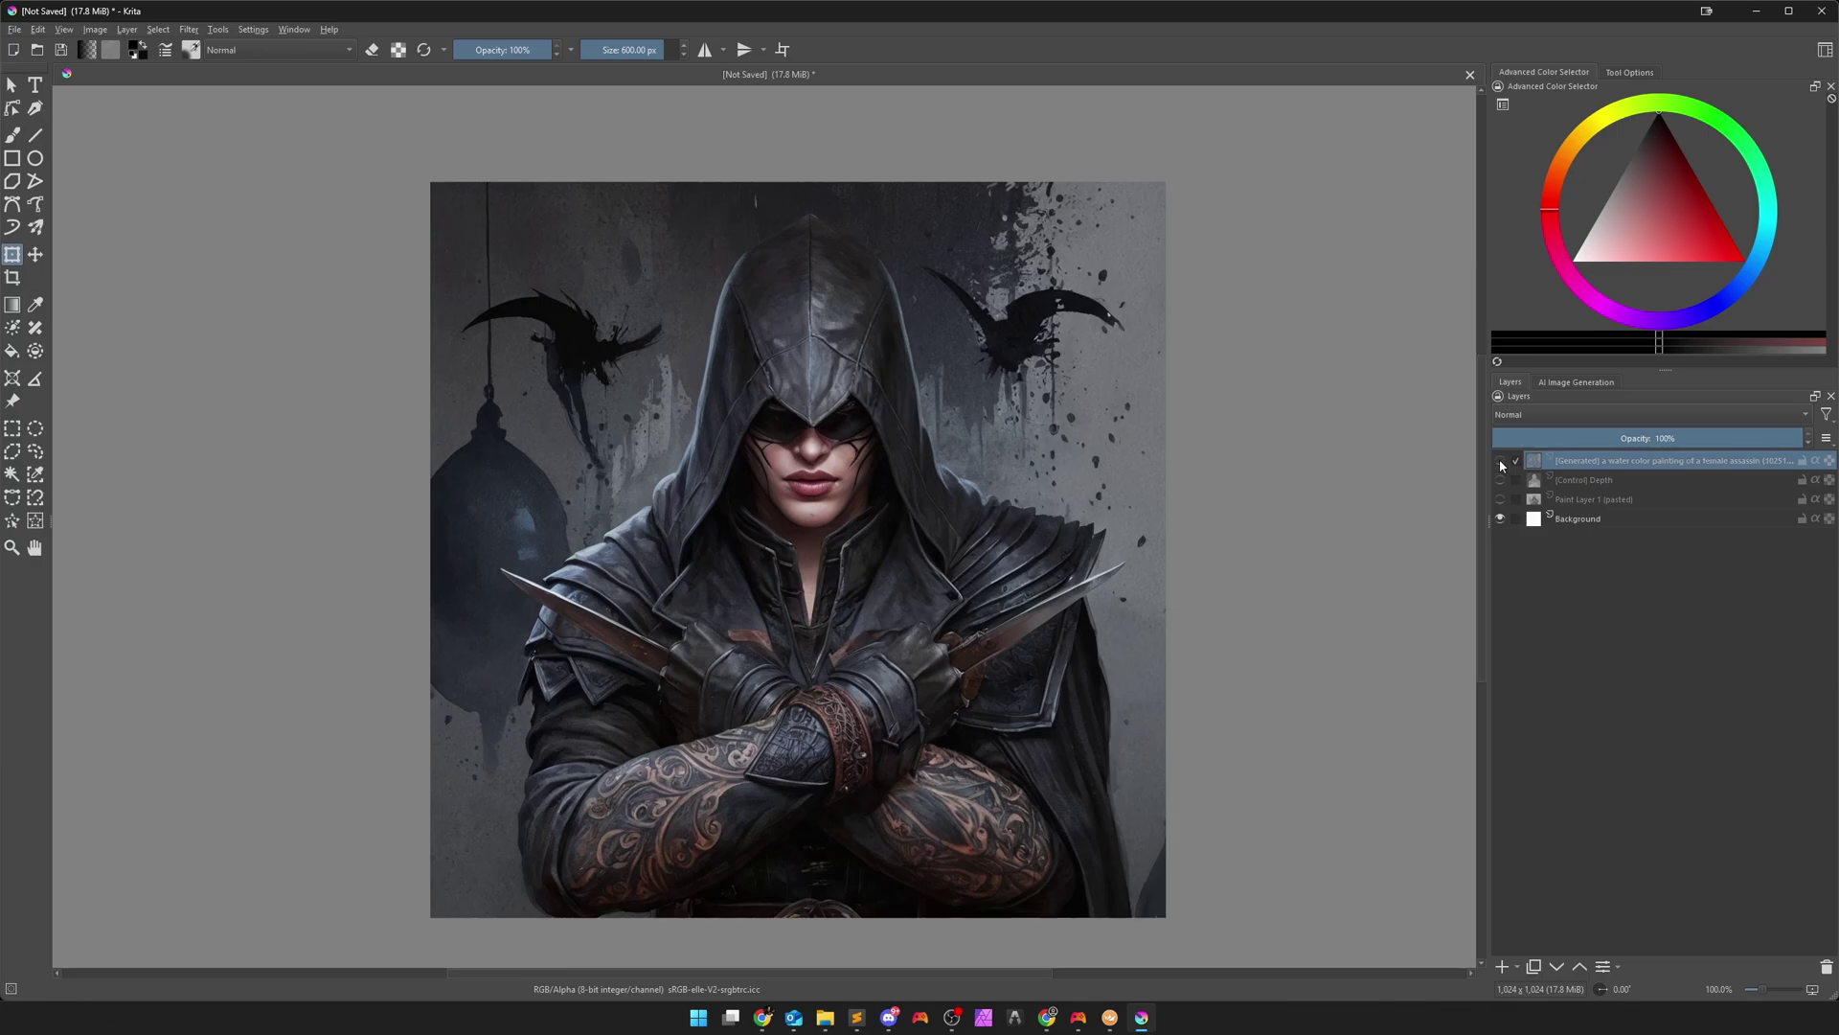
{"action": "left_click", "coordinate": [1501, 462]}
Switch the control type to Line Art and make the original assassin picture visible
{"action": "left_click", "coordinate": [1572, 382]}
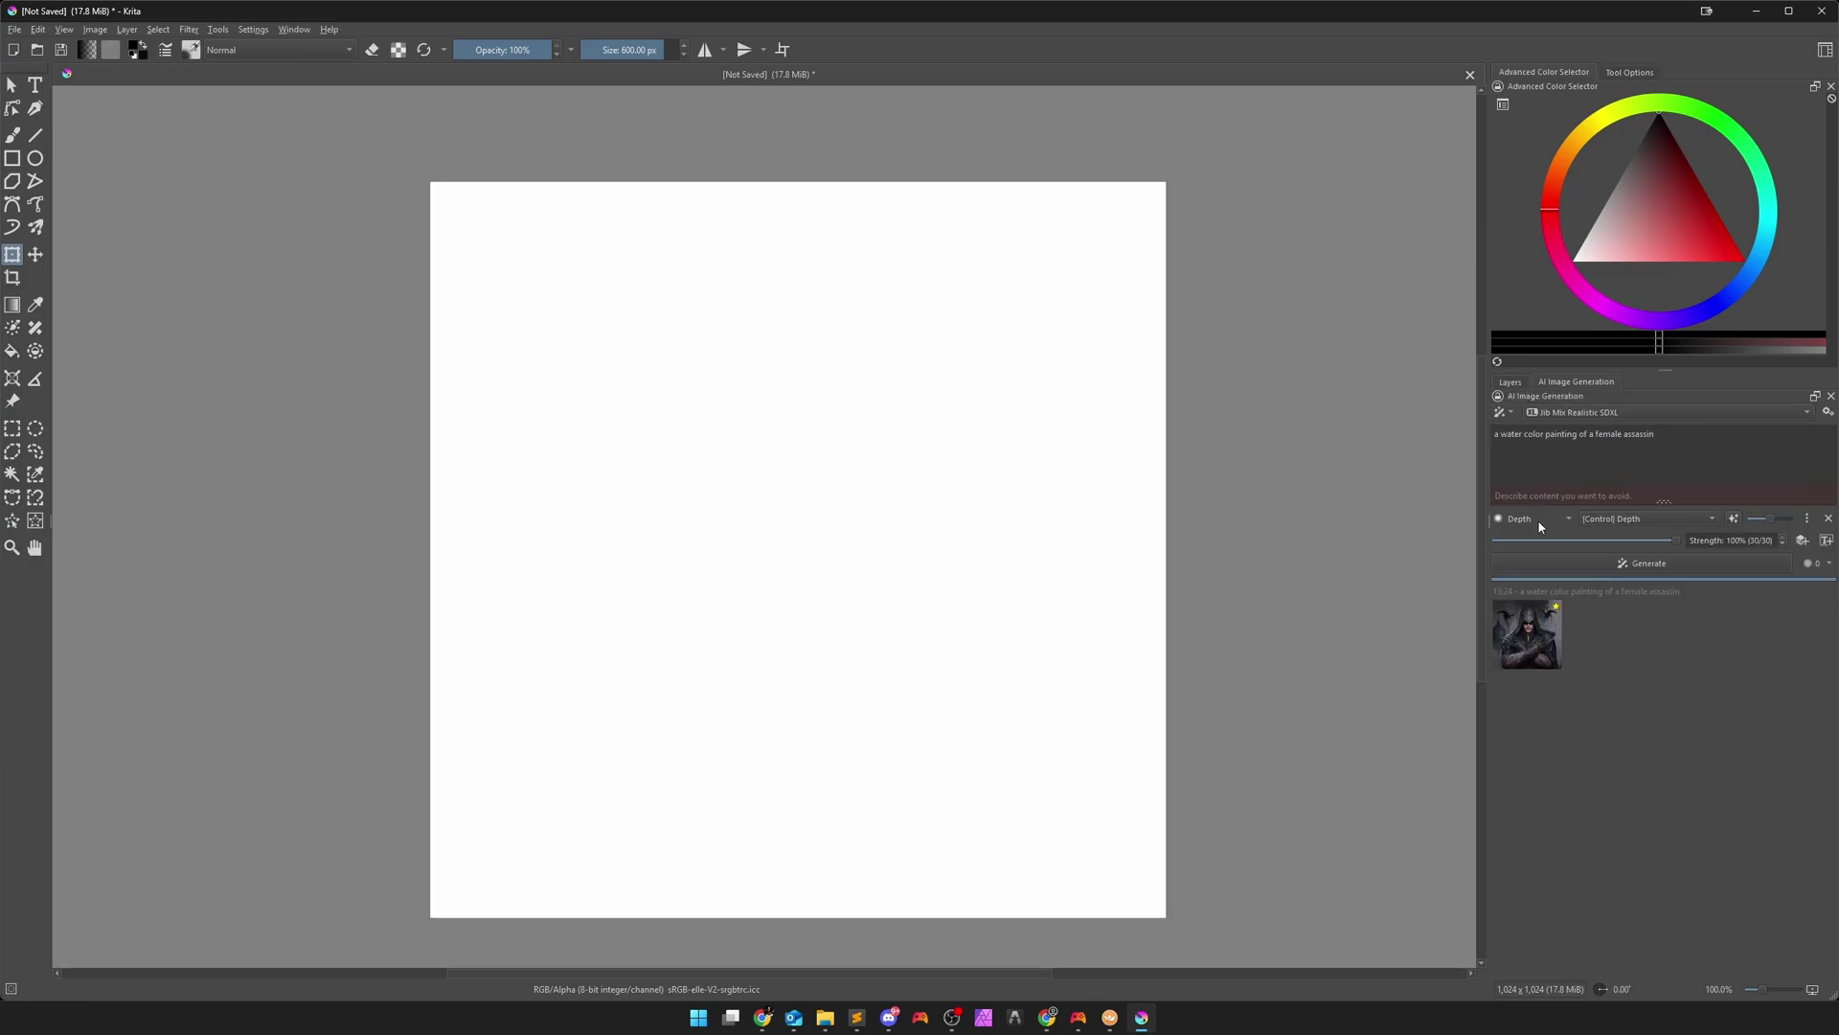
{"action": "left_click", "coordinate": [1535, 520]}
{"action": "left_click", "coordinate": [1598, 697]}
{"action": "left_click", "coordinate": [1511, 381]}
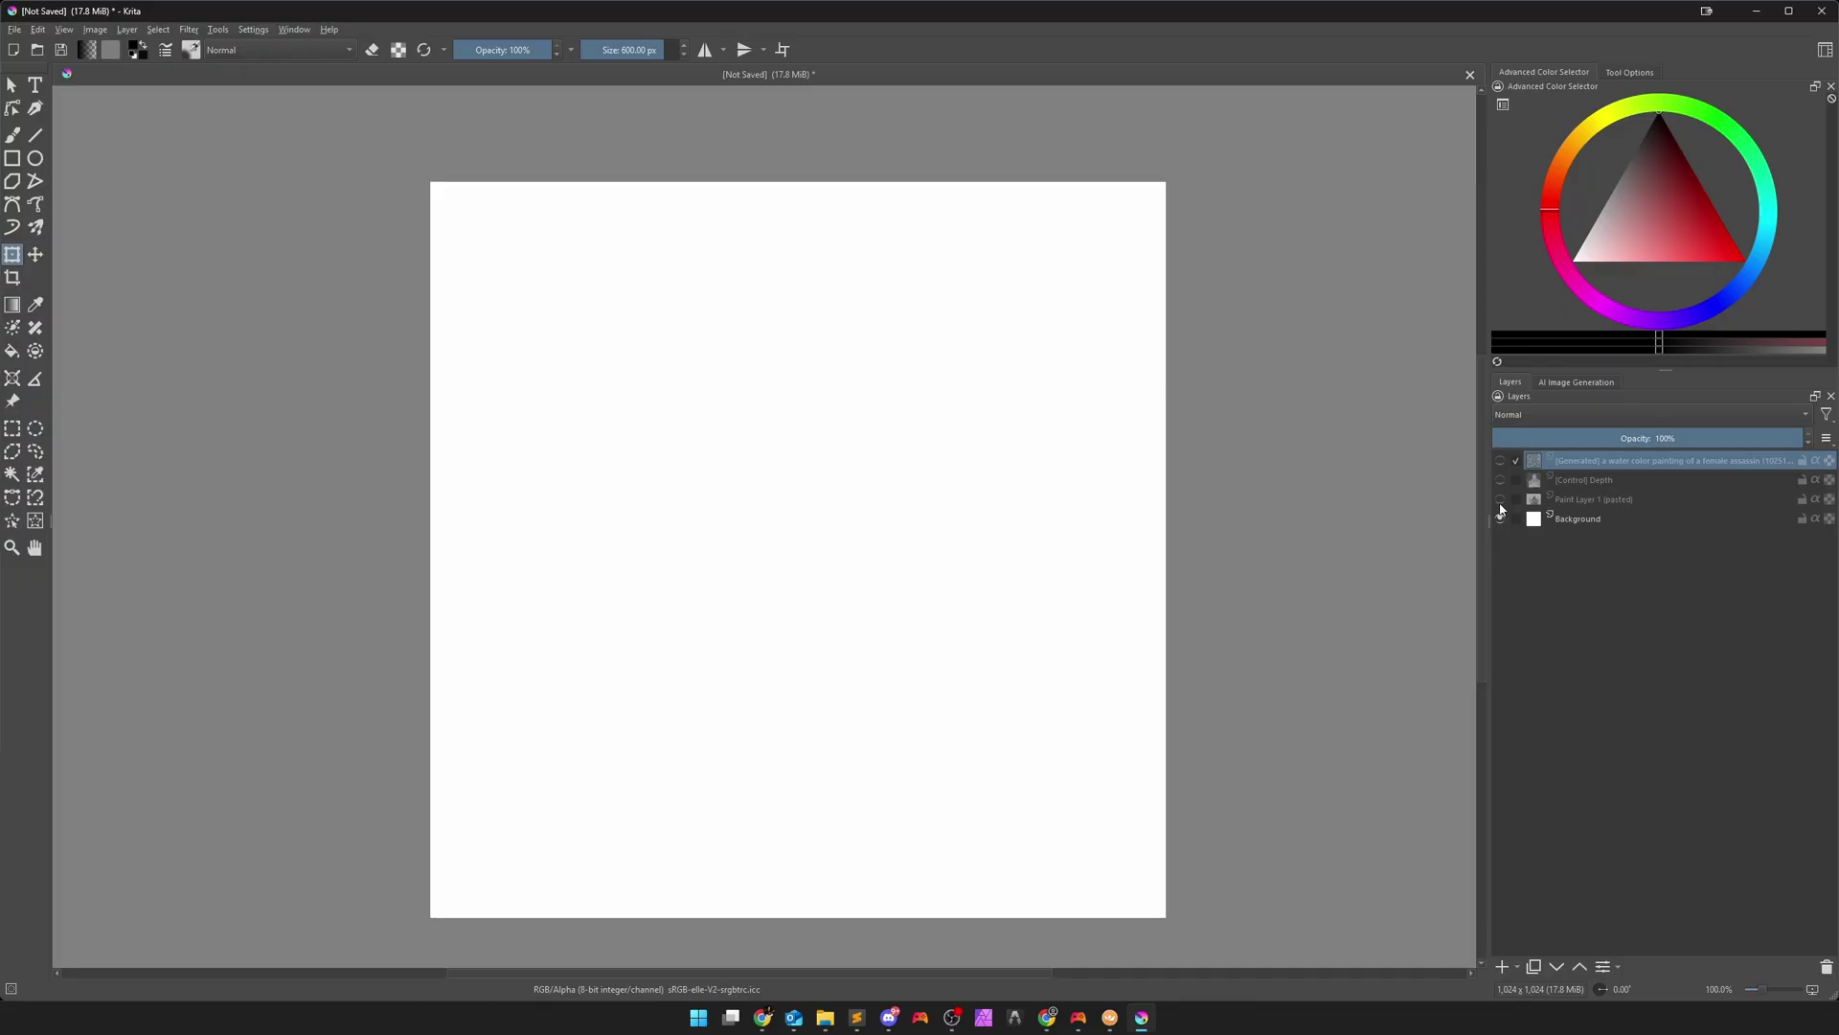
{"action": "left_click", "coordinate": [1500, 499]}
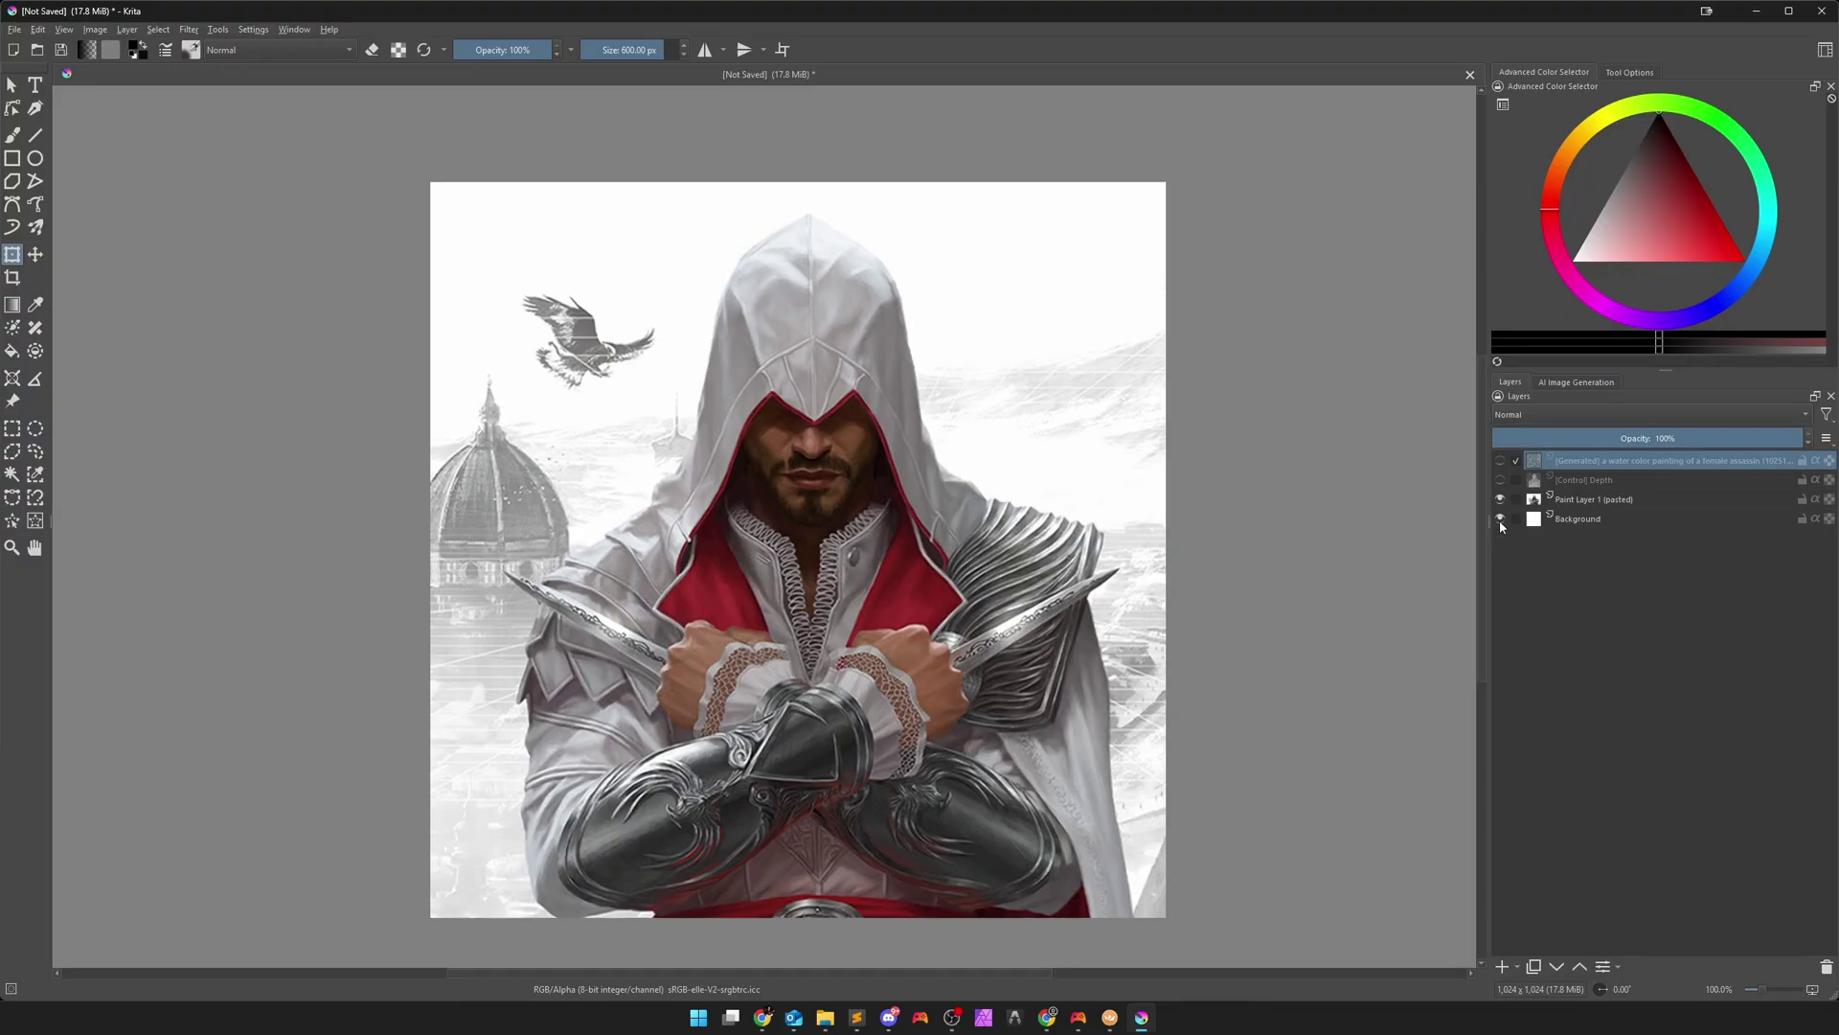
Create a Line Art control layer from the original image and hide it
{"action": "left_click", "coordinate": [1571, 383]}
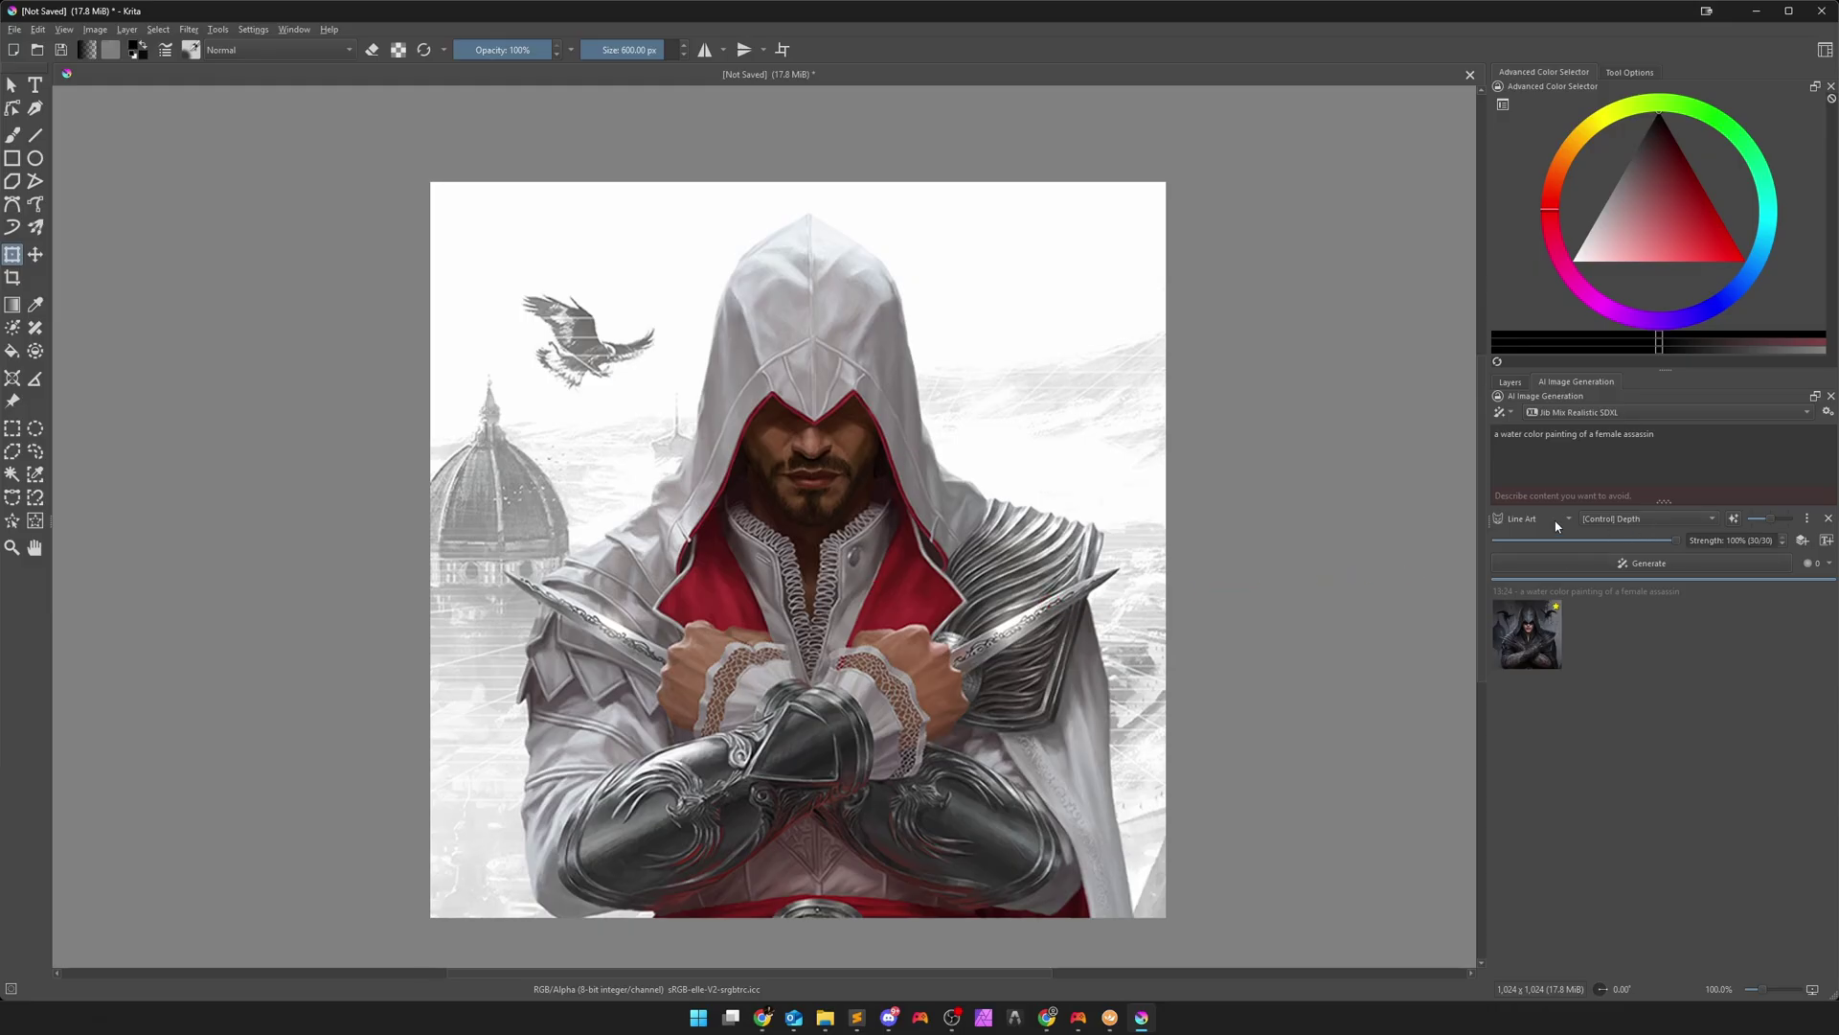
{"action": "left_click", "coordinate": [1734, 520]}
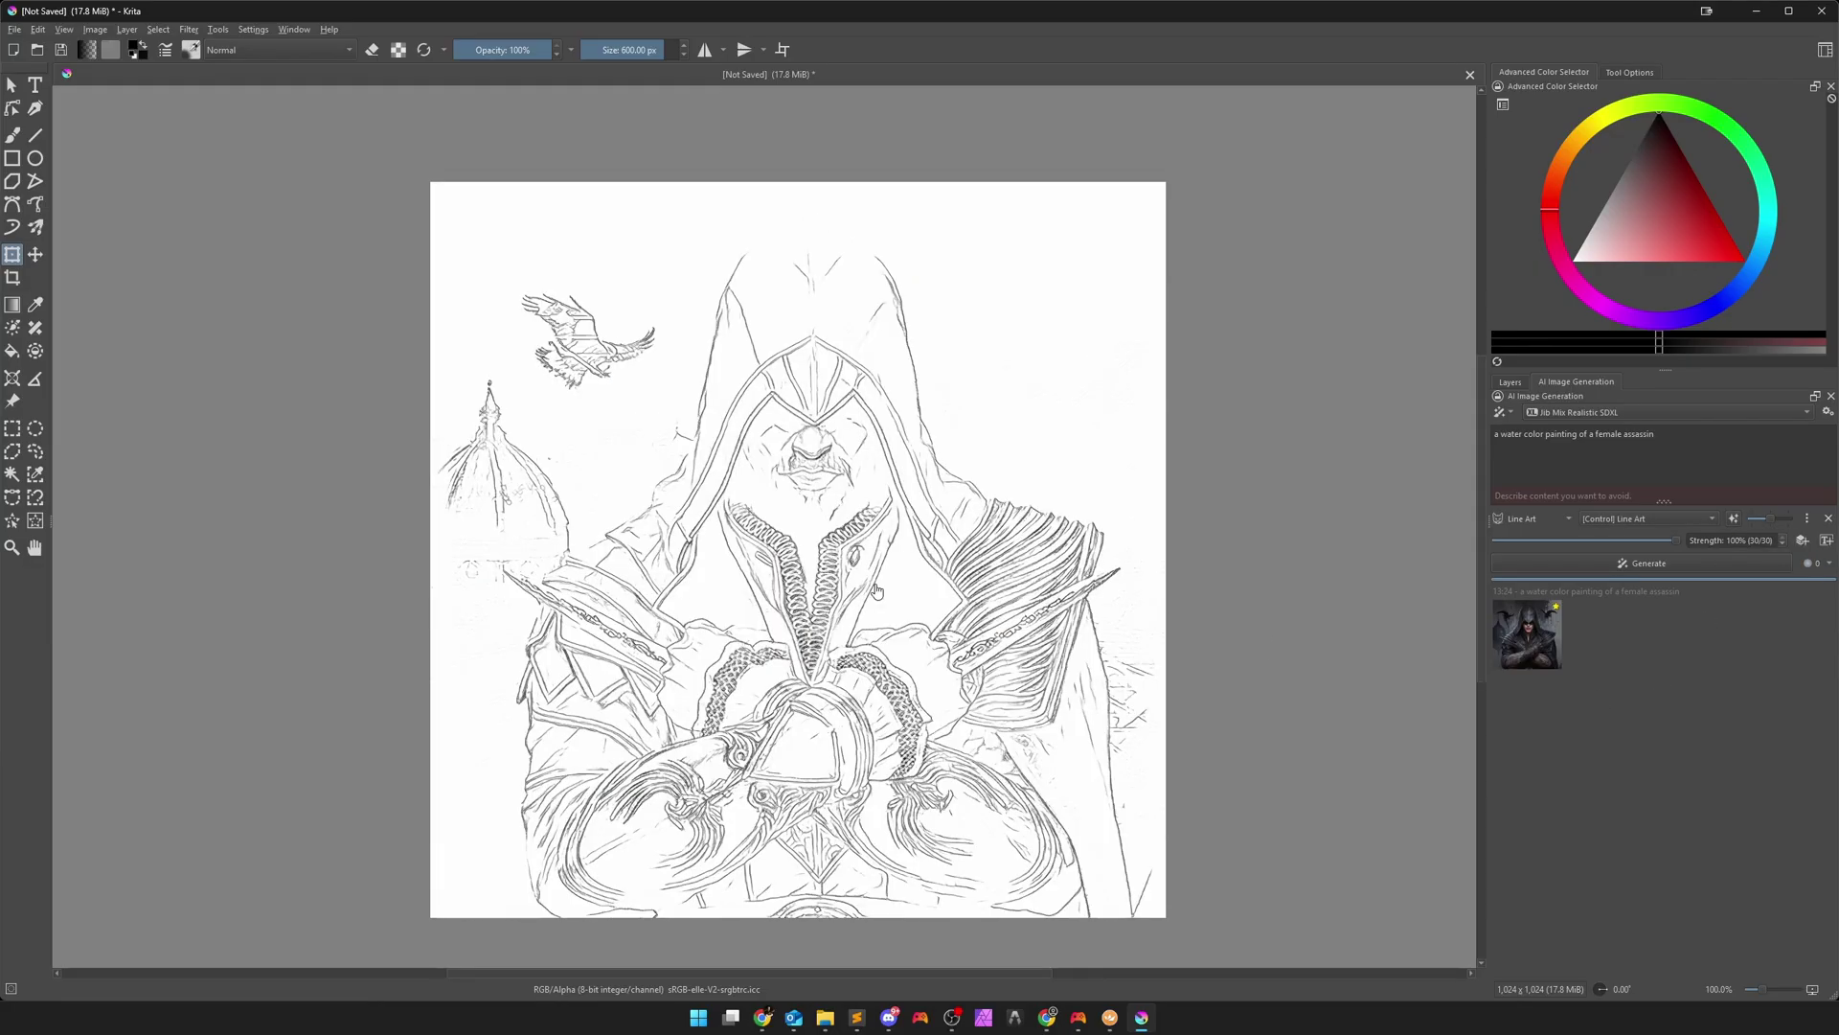
{"action": "left_click", "coordinate": [1510, 381]}
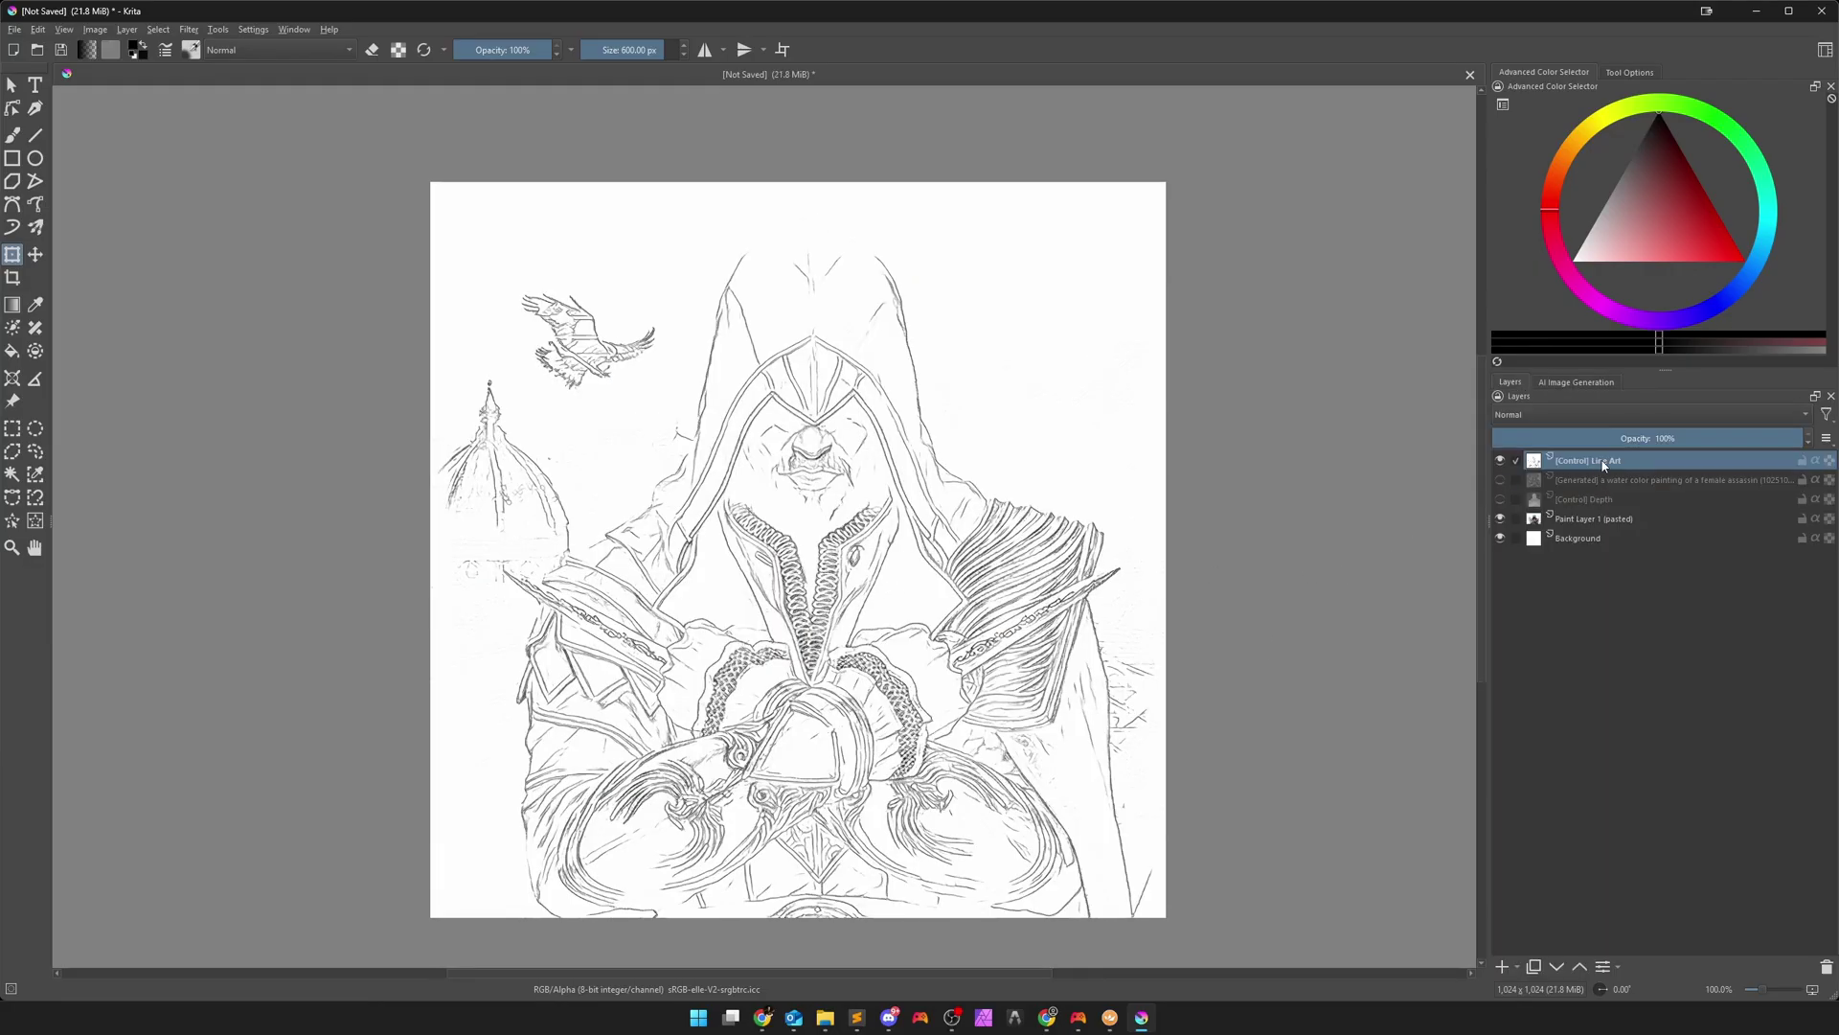
{"action": "mouse_move", "coordinate": [1588, 459]}
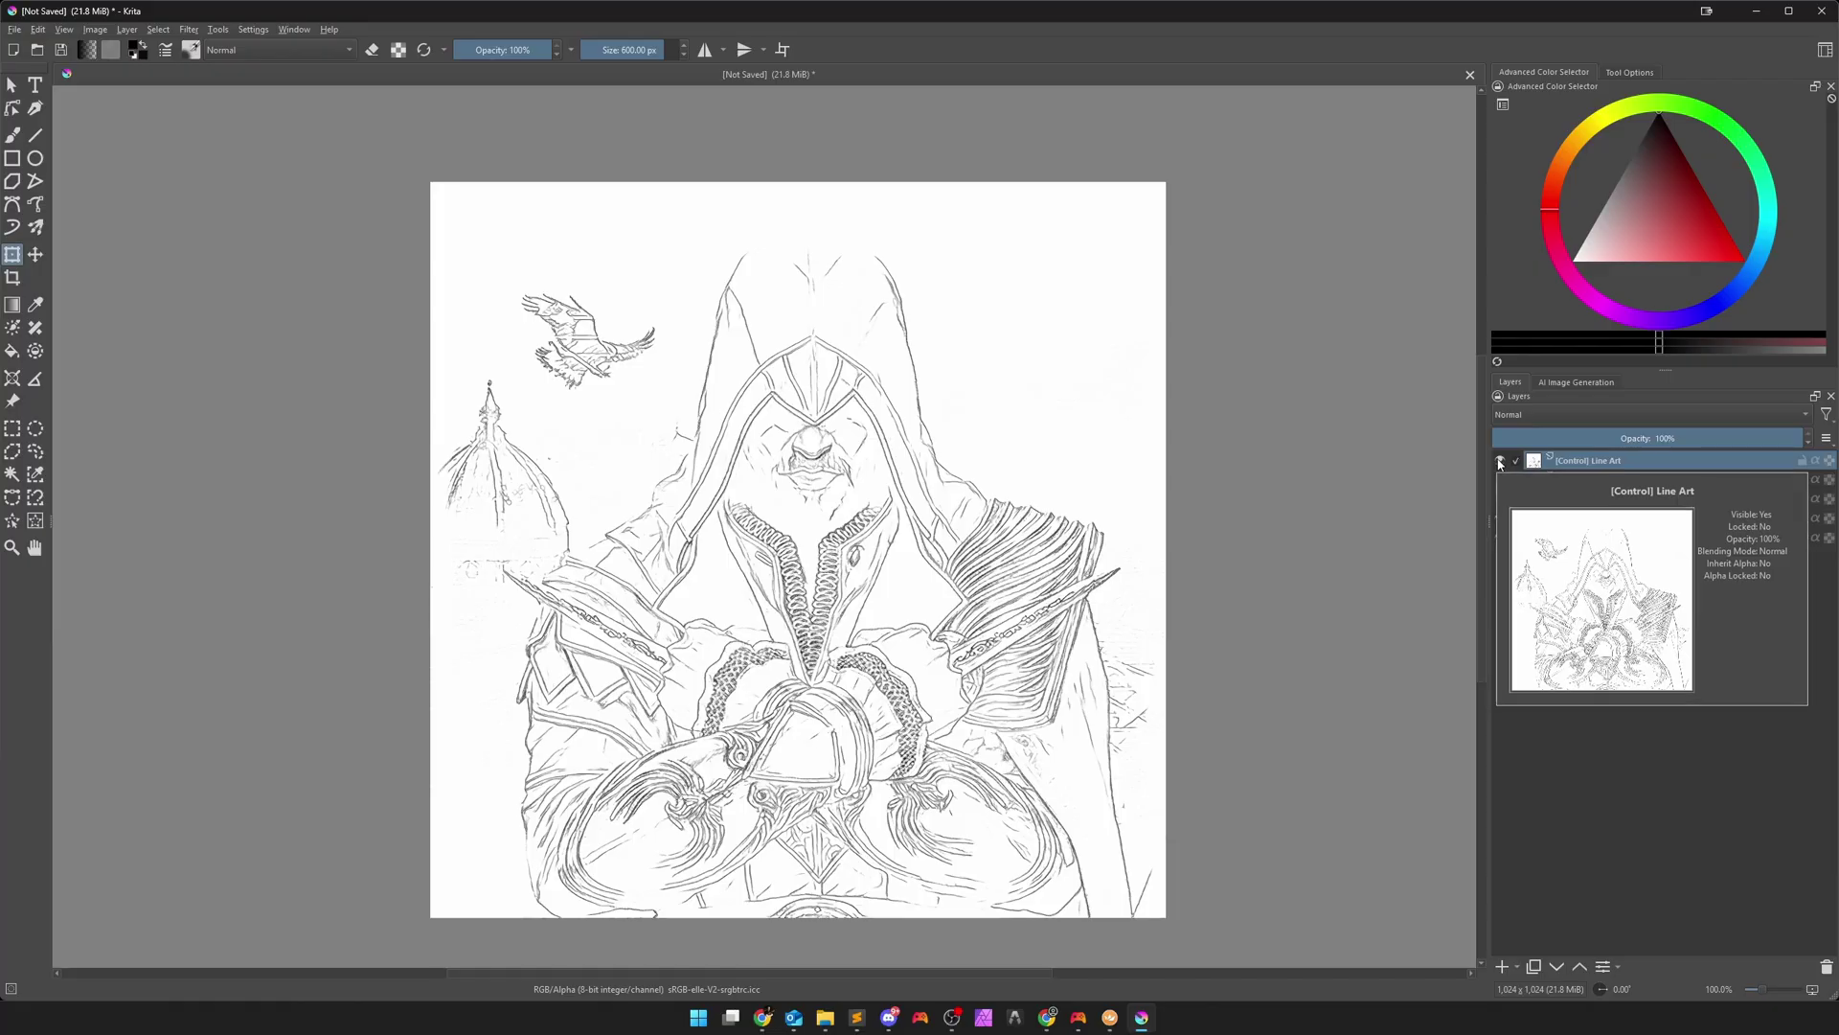
{"action": "left_click", "coordinate": [1500, 460]}
Select [Control] Line Art as the control's layer and generate a new painting
{"action": "left_click", "coordinate": [1577, 382]}
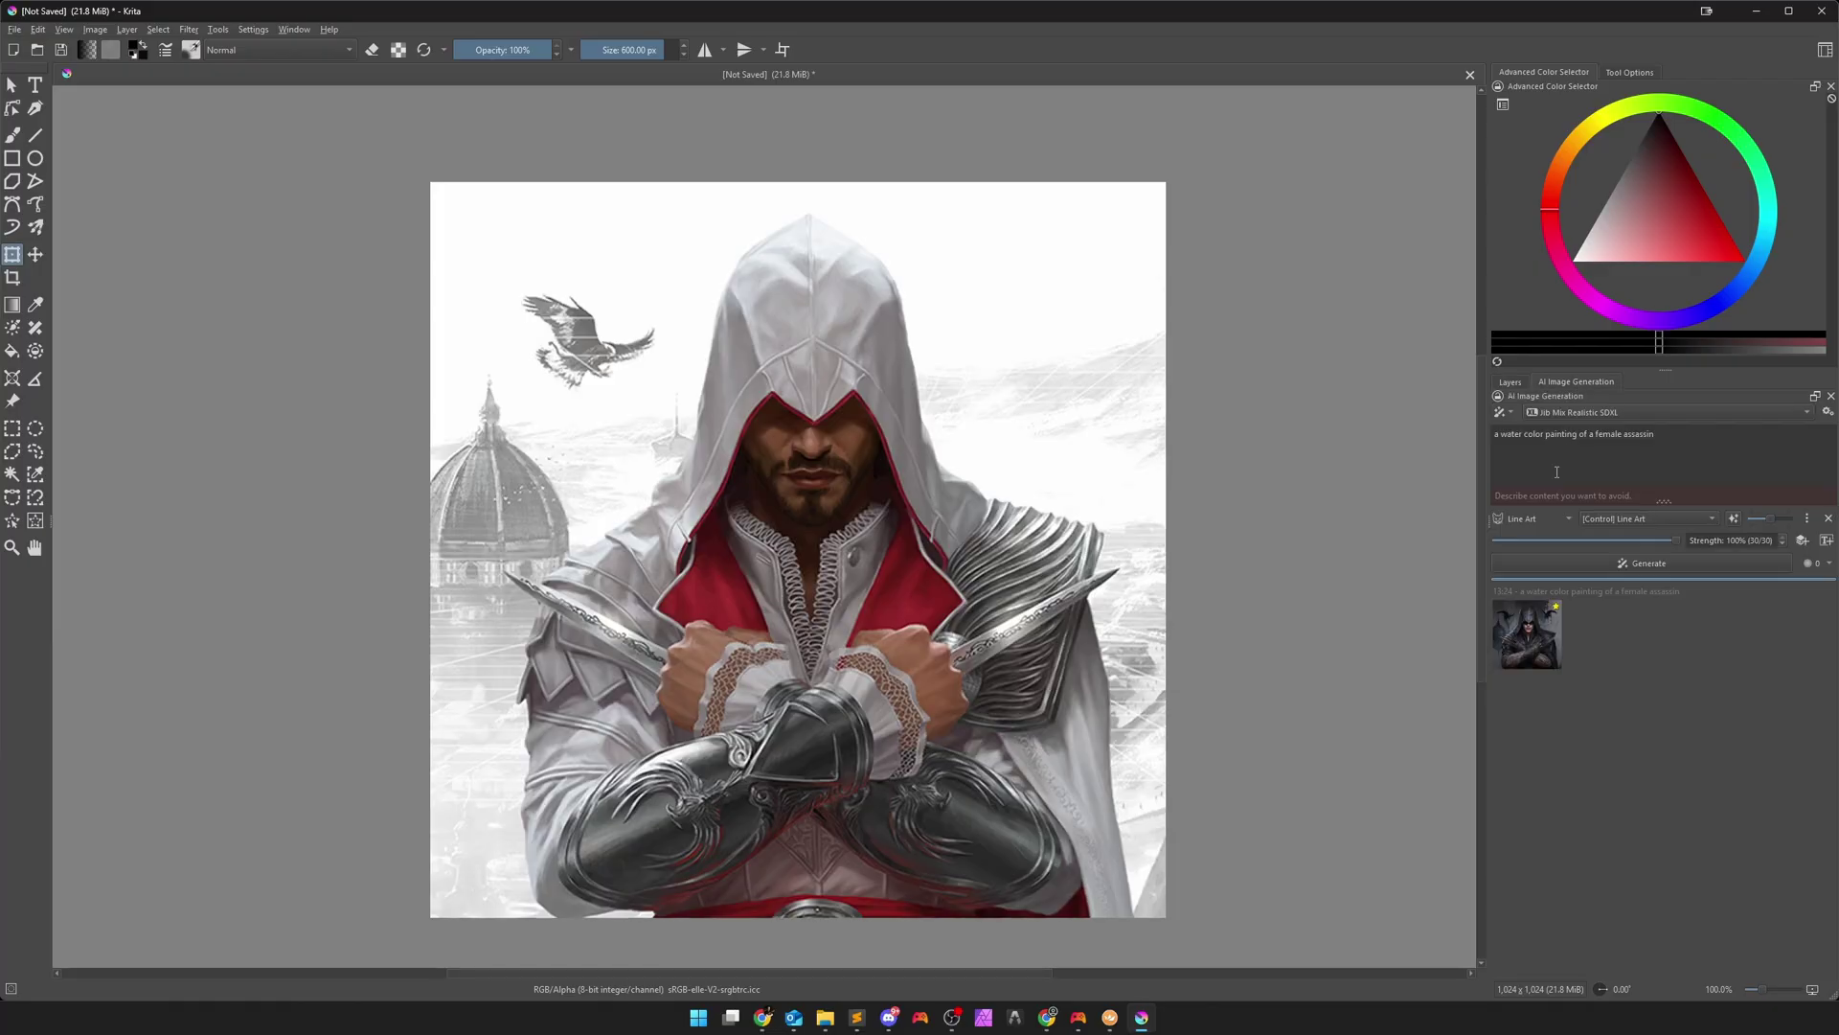
{"action": "left_click", "coordinate": [1614, 520]}
{"action": "left_click", "coordinate": [1642, 522]}
{"action": "left_click", "coordinate": [1640, 565]}
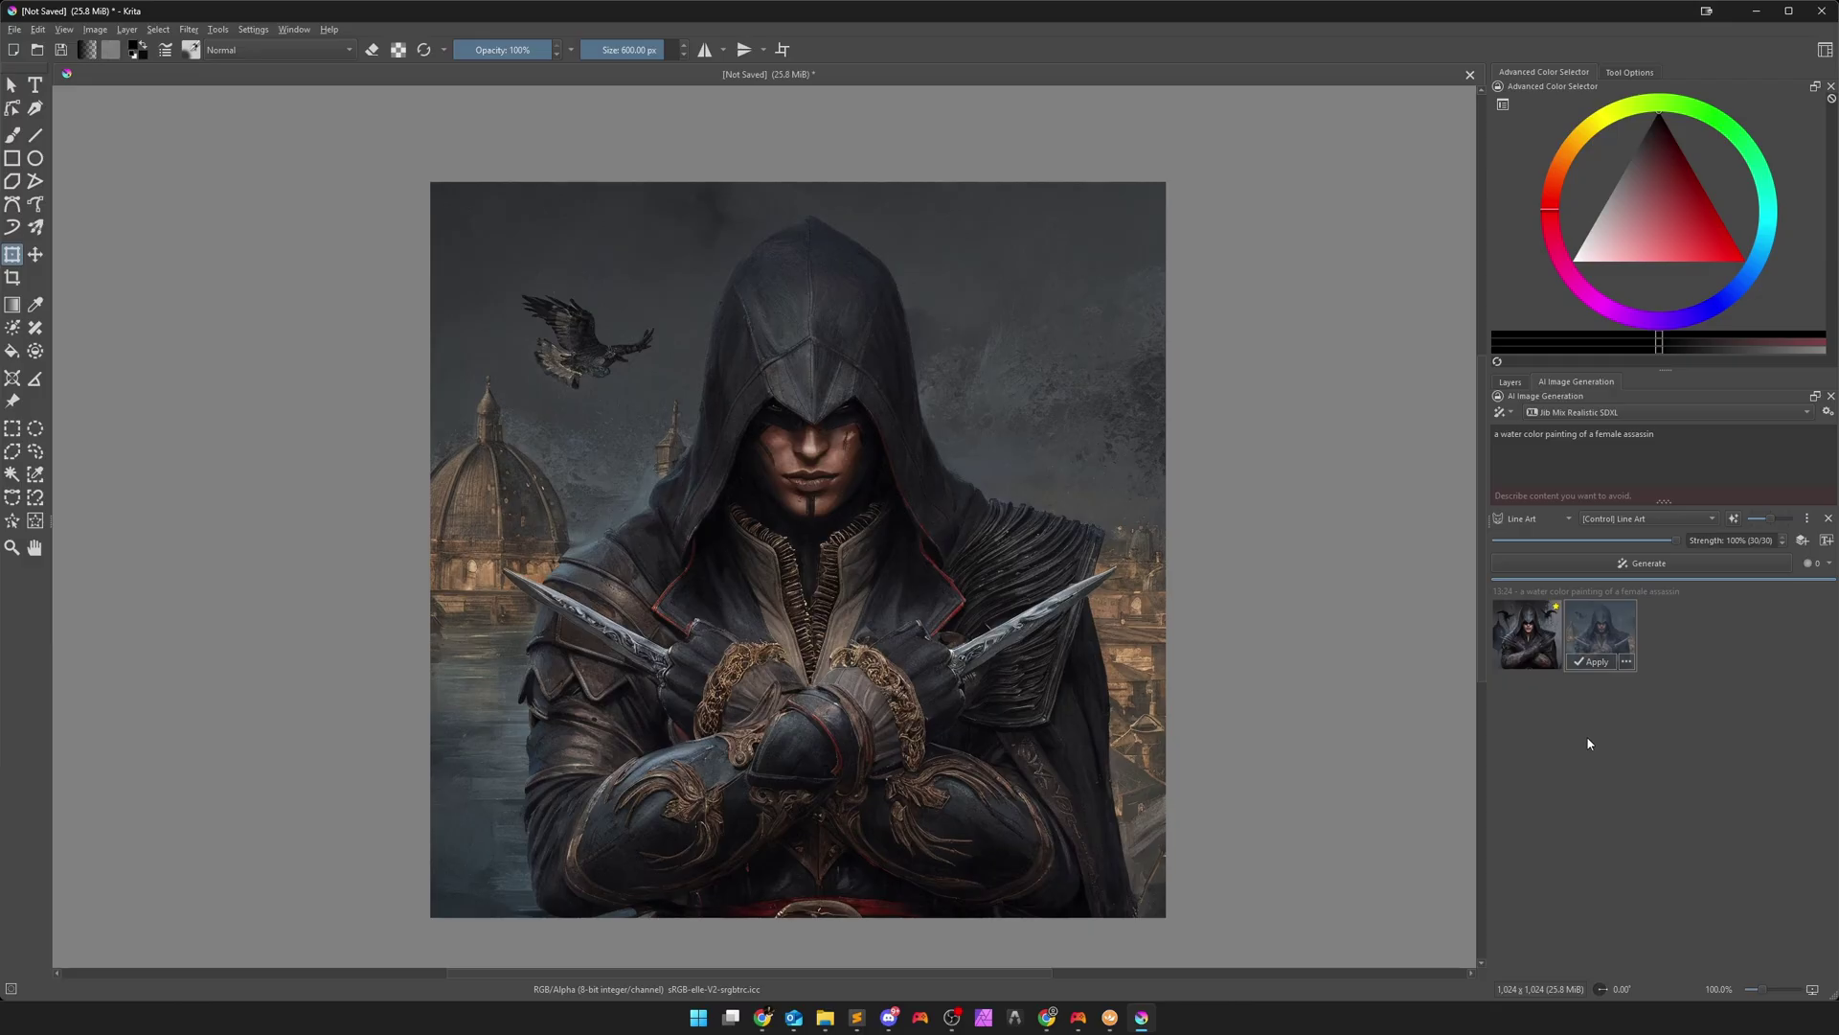
Apply the line-art painting as a layer, compare it with earlier layers, then hide it
{"action": "left_click", "coordinate": [1593, 661]}
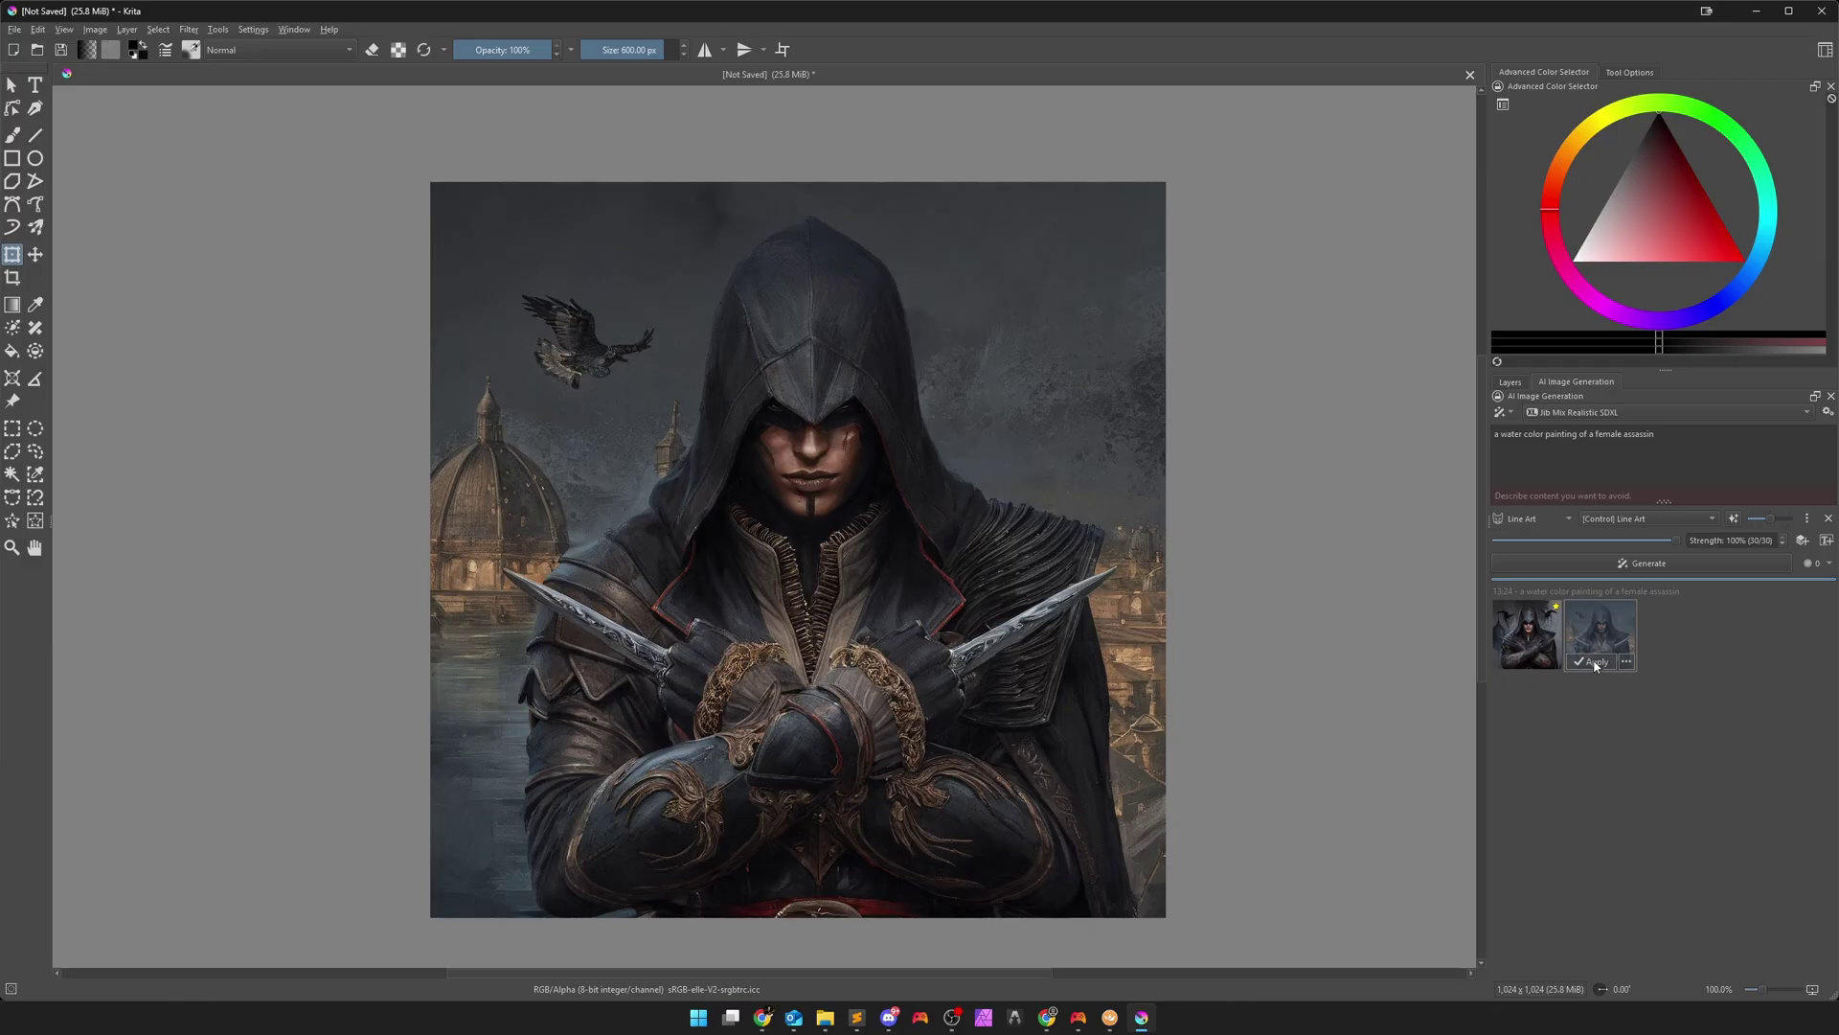
{"action": "left_click", "coordinate": [1510, 382]}
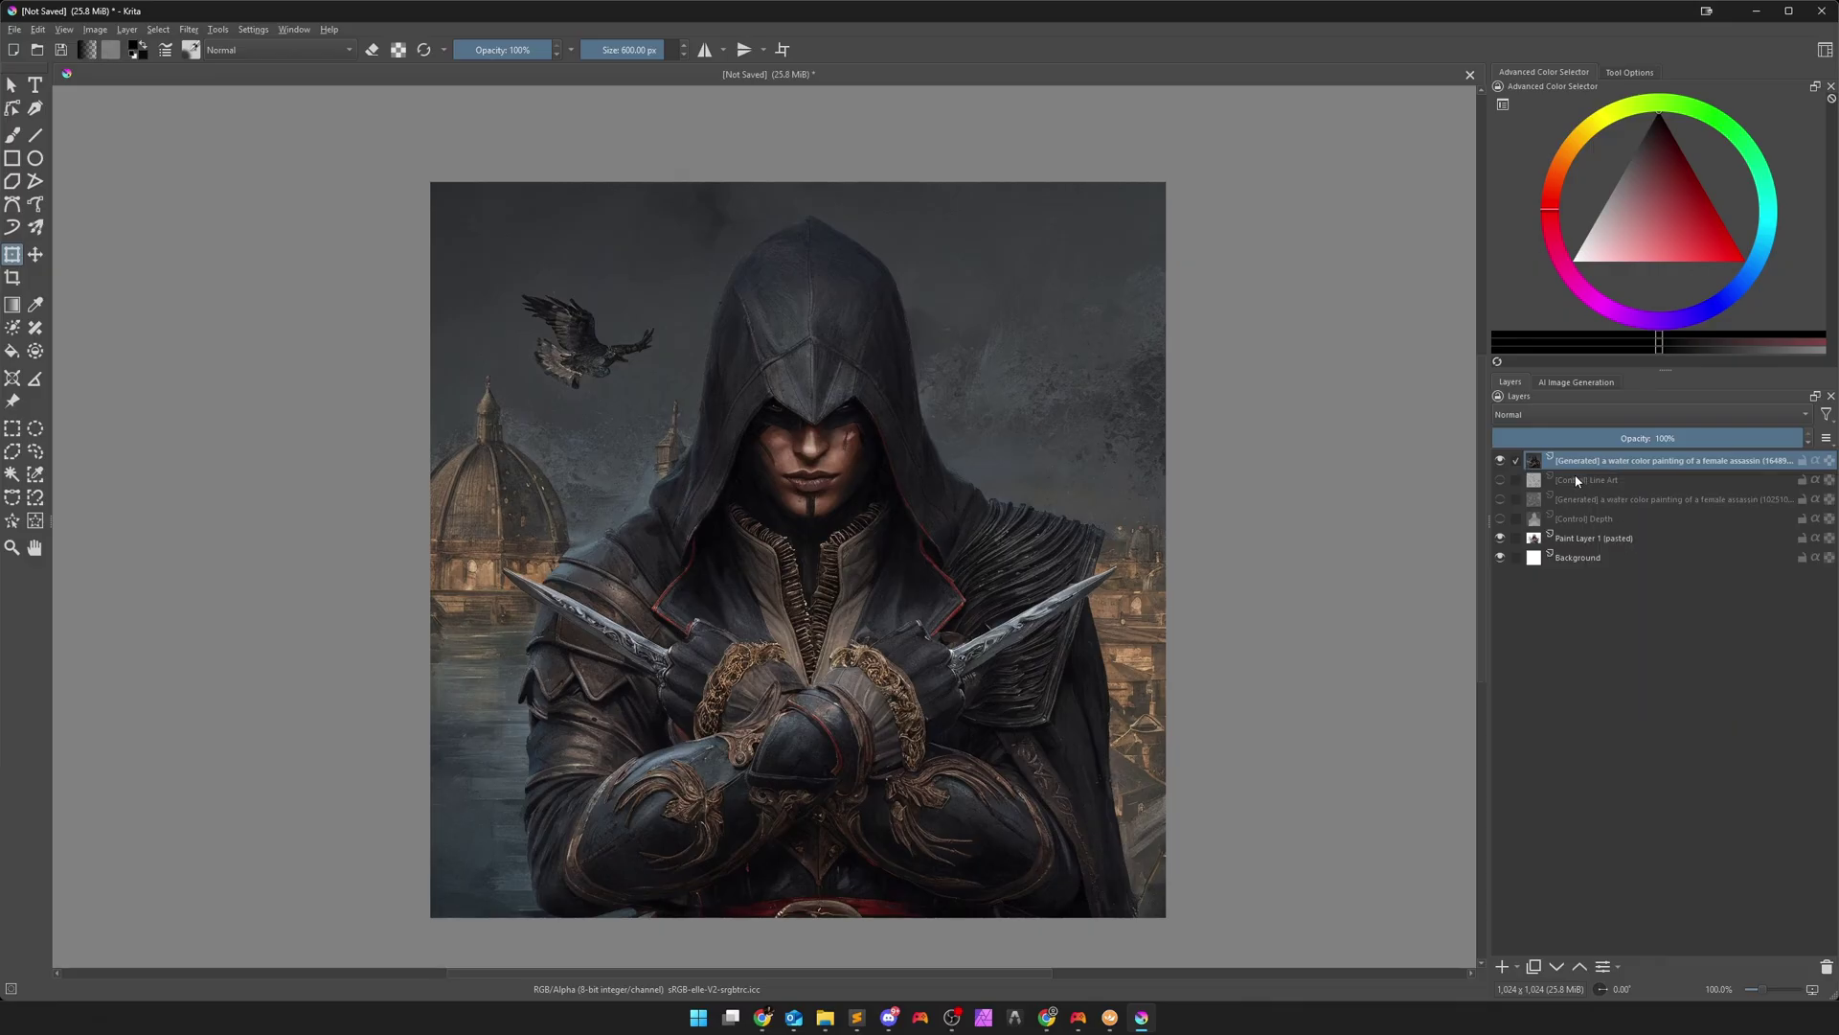
{"action": "left_click", "coordinate": [1500, 461]}
{"action": "left_click", "coordinate": [1500, 480]}
{"action": "left_click", "coordinate": [1500, 461]}
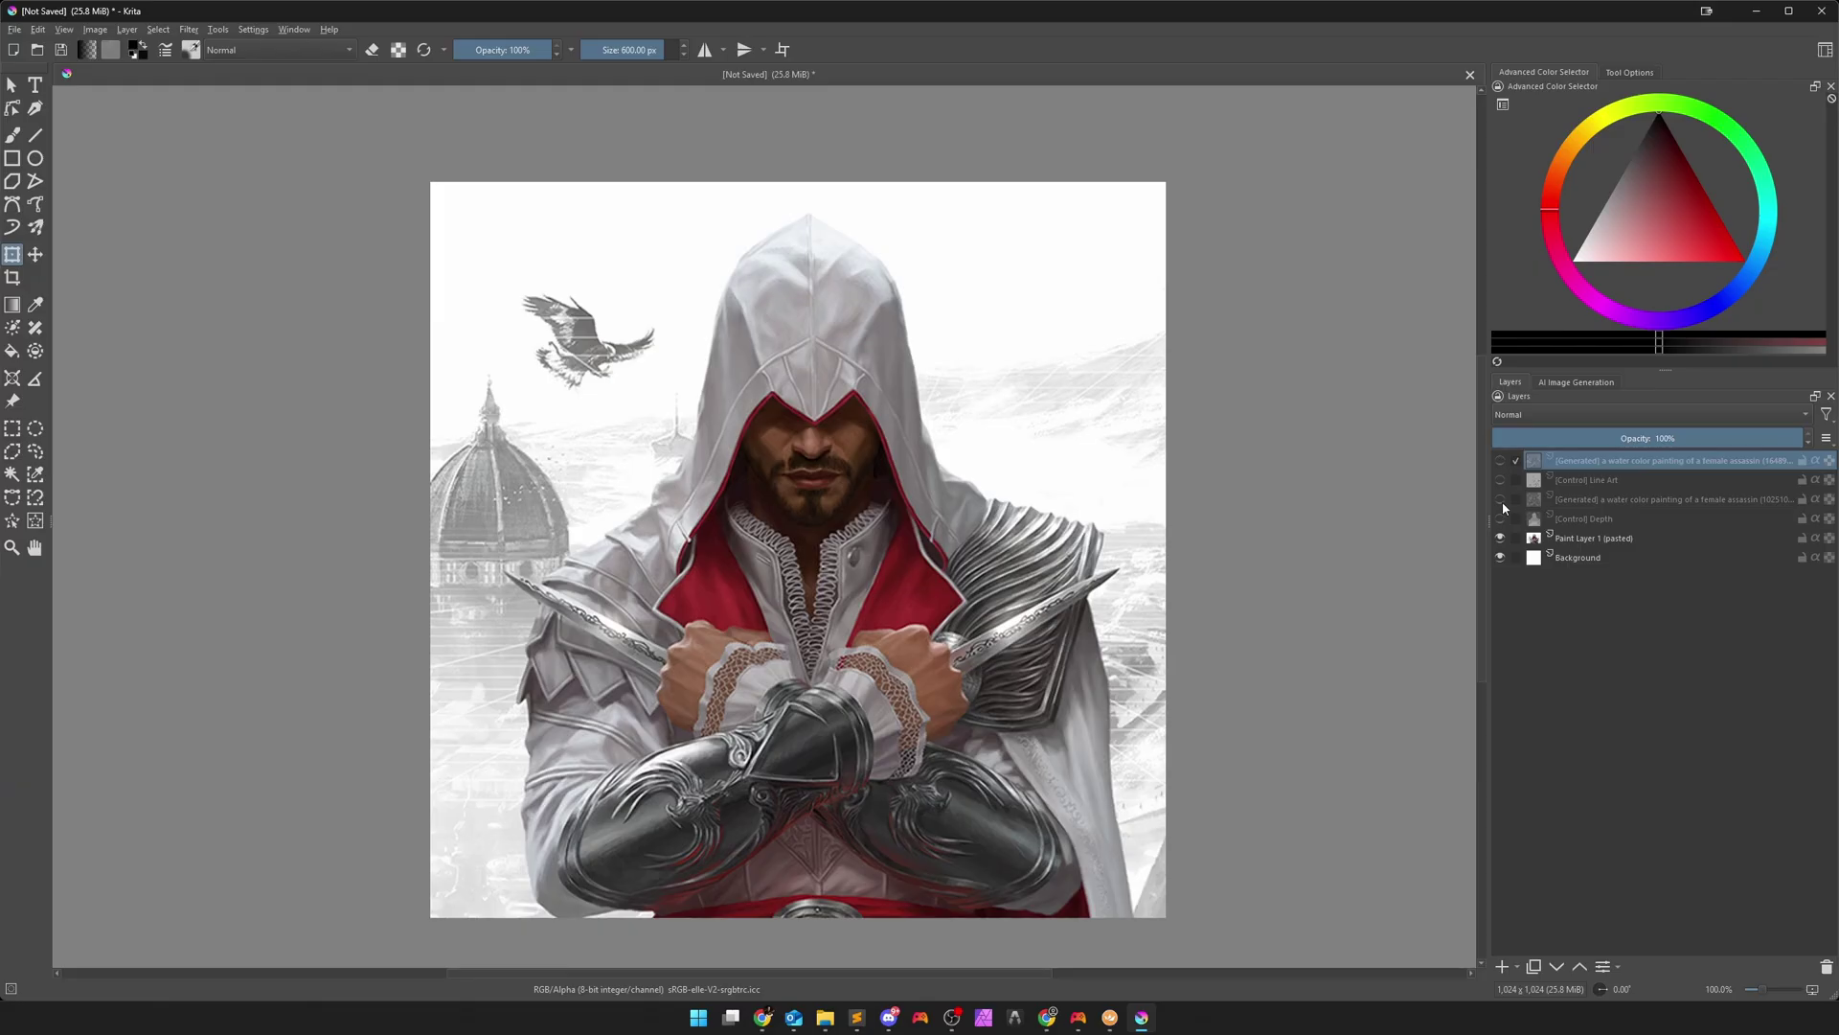
{"action": "left_click", "coordinate": [1501, 499]}
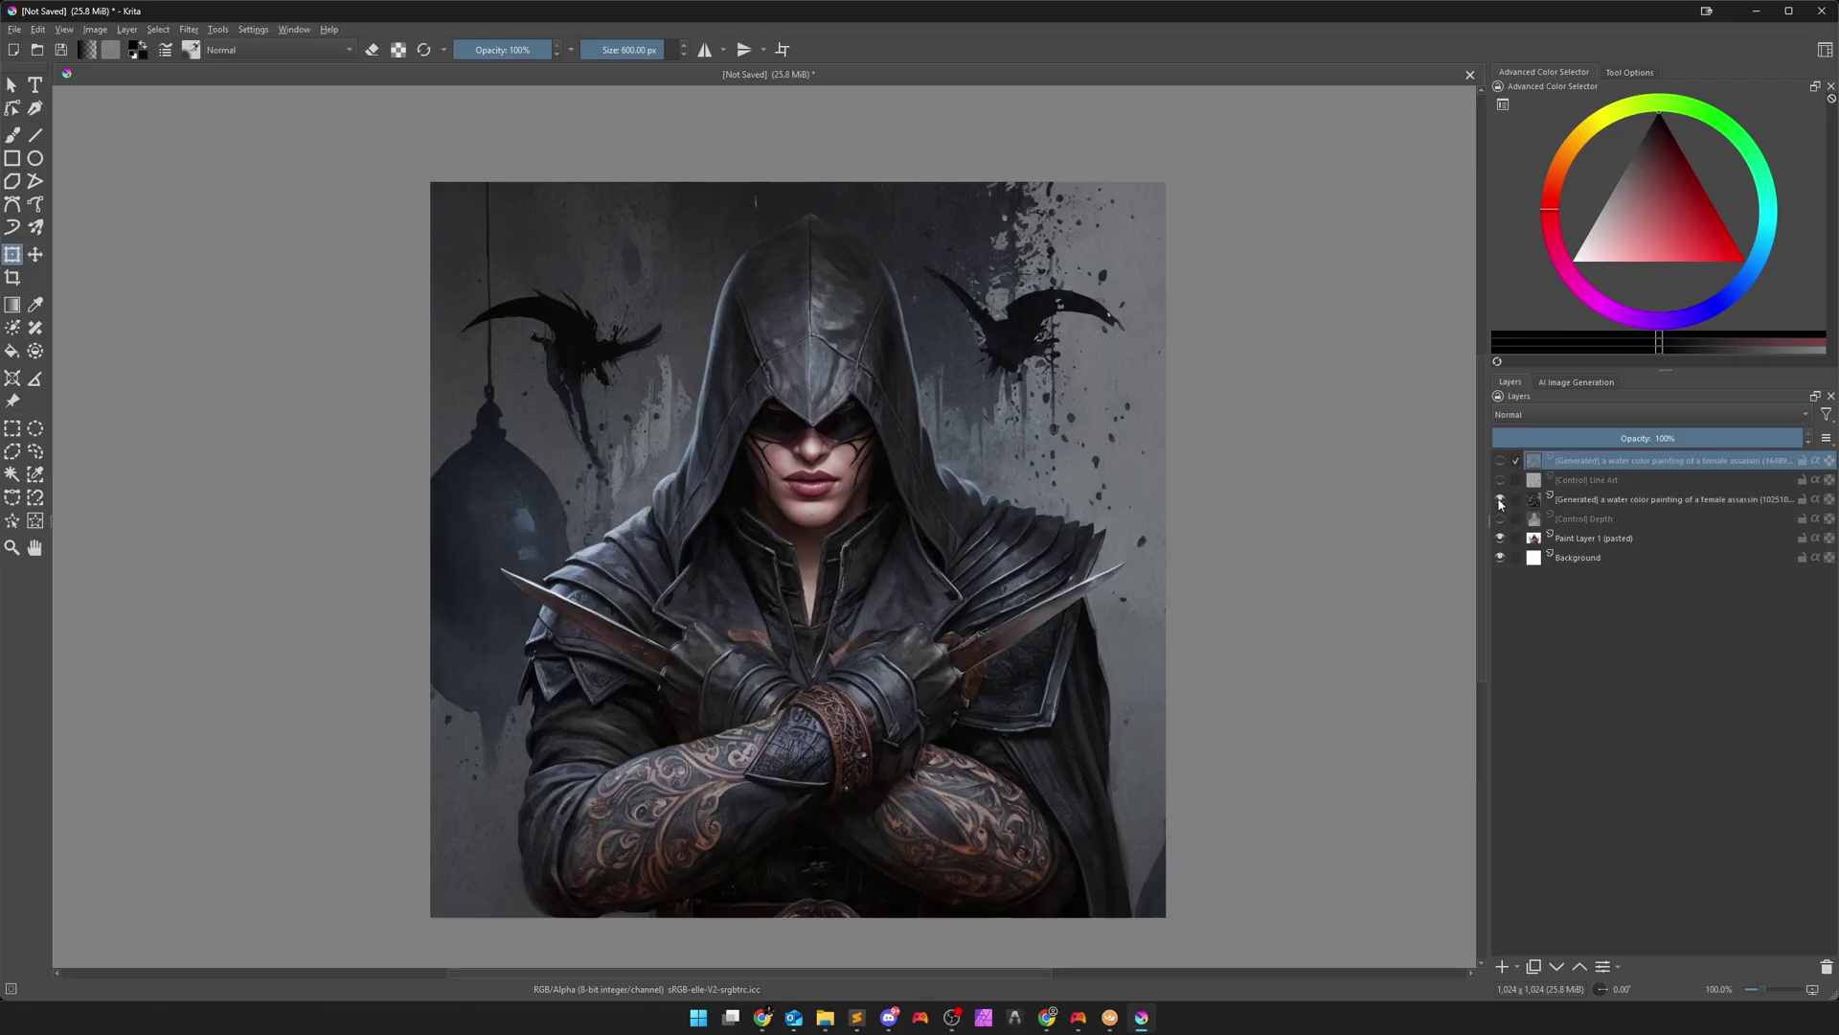
{"action": "left_click", "coordinate": [1500, 497]}
{"action": "left_click", "coordinate": [1500, 460]}
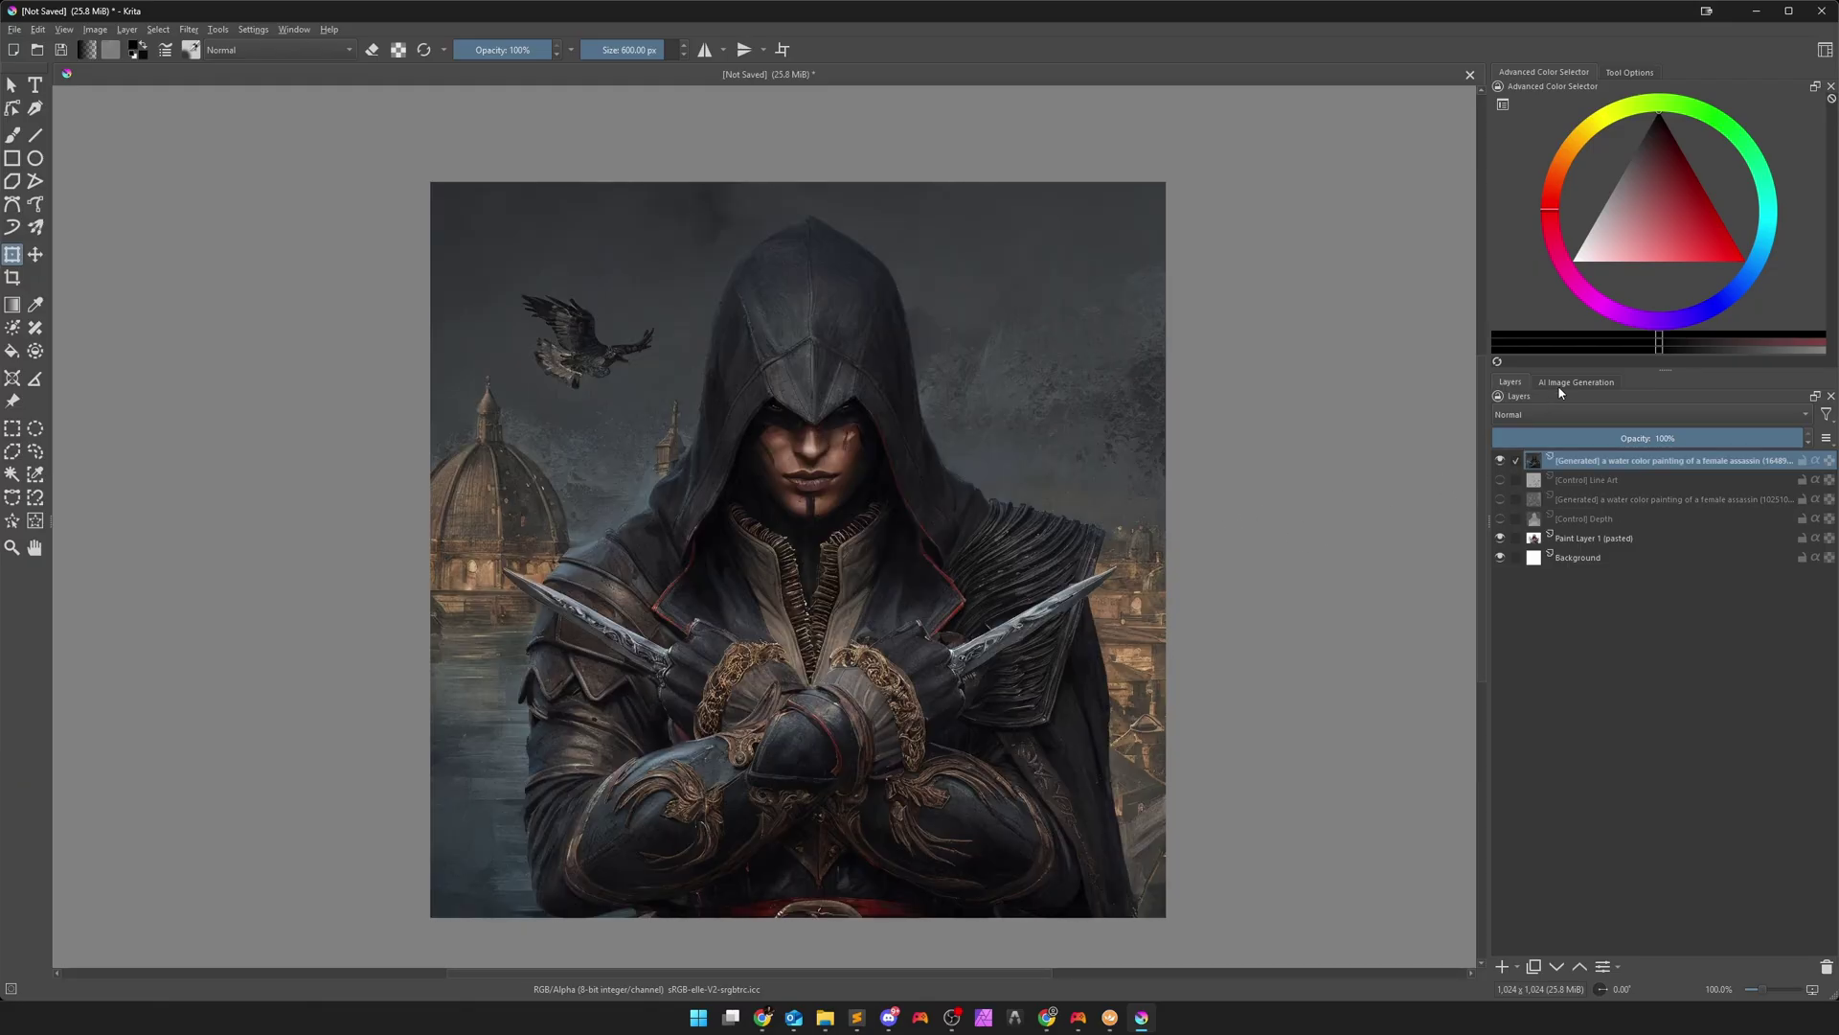
{"action": "left_click", "coordinate": [1500, 460]}
{"action": "left_click", "coordinate": [1569, 382]}
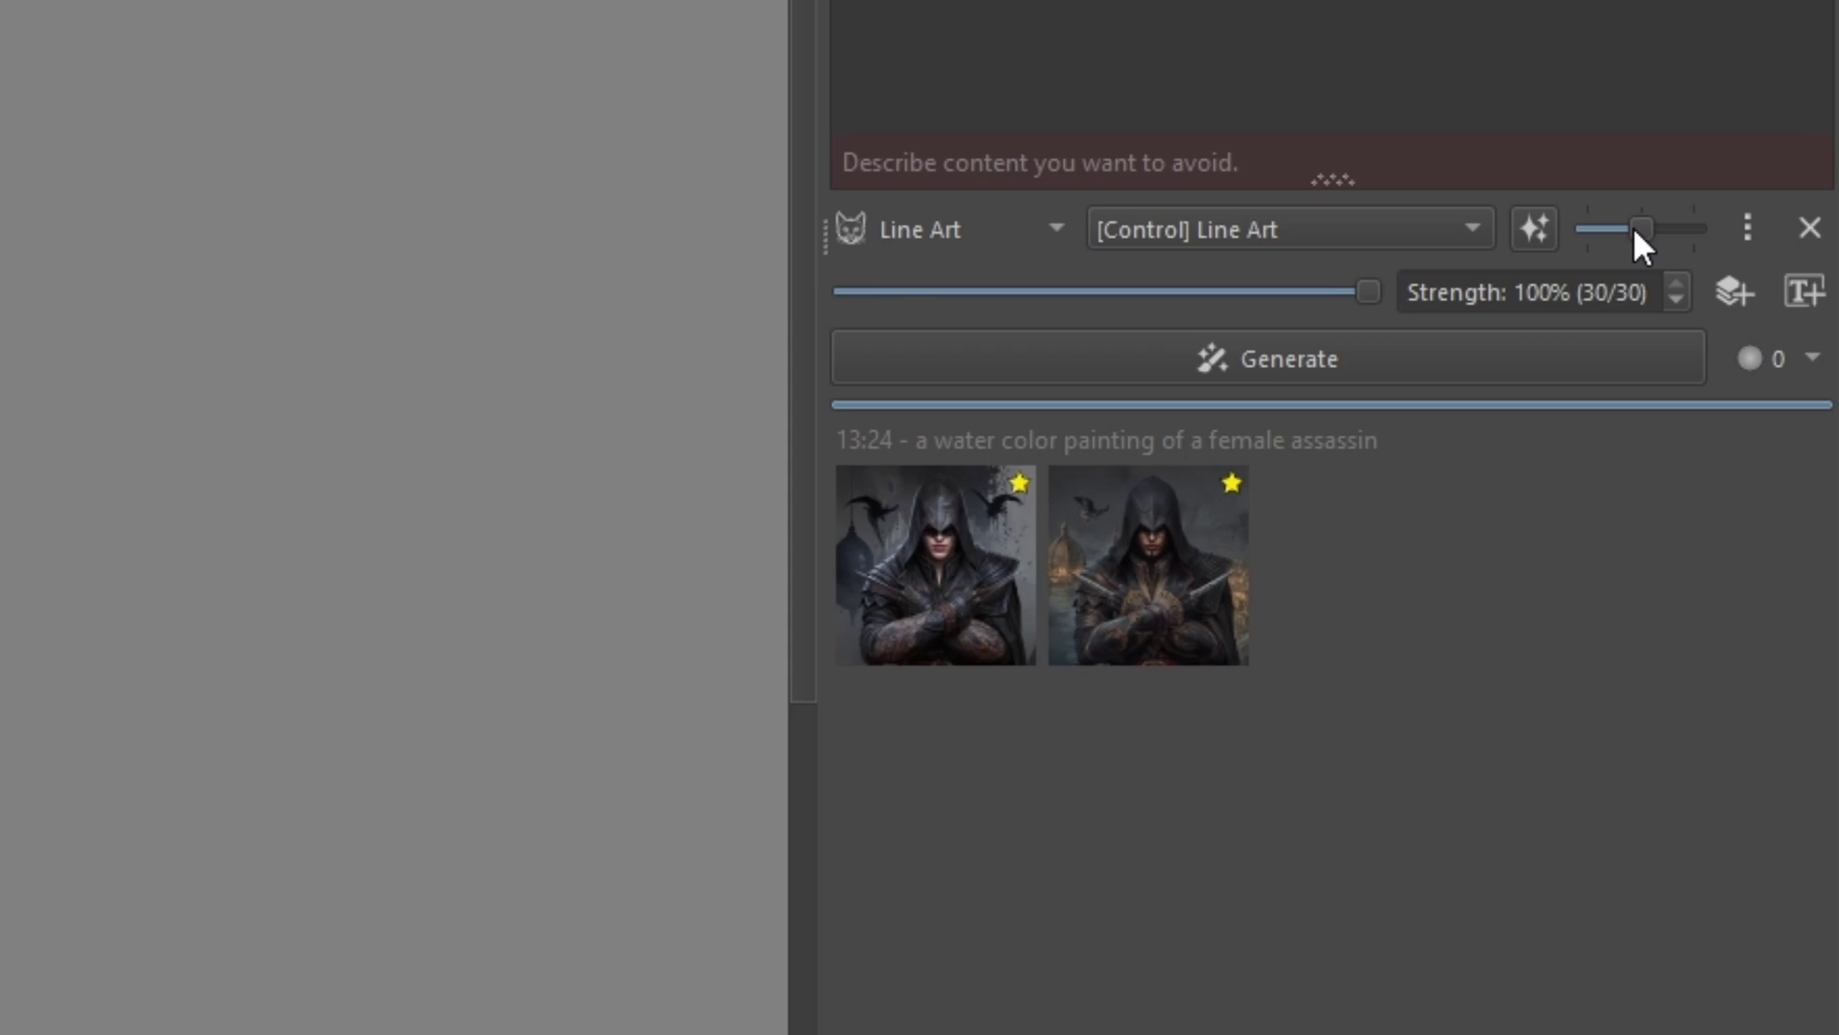
Expand the Line Art control options, enable custom values, and lower strength and range to 0.50
{"action": "left_click", "coordinate": [1746, 228]}
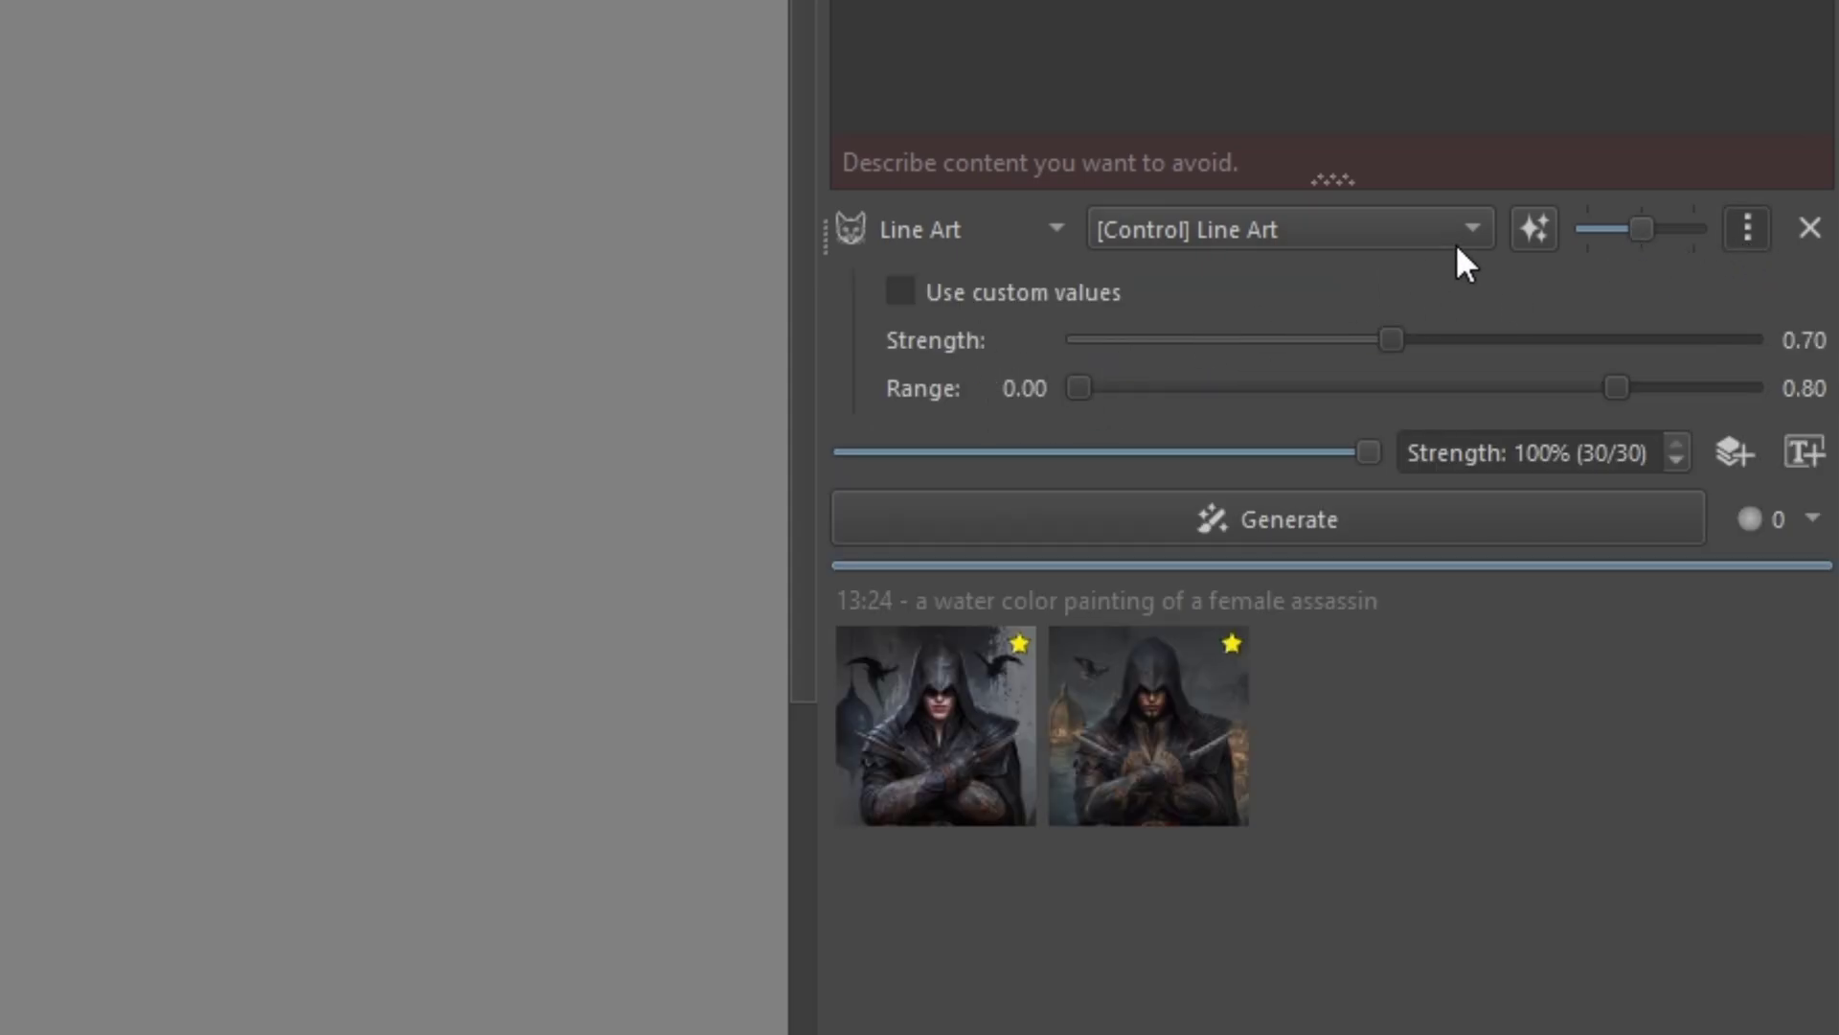
{"action": "mouse_move", "coordinate": [1640, 226]}
{"action": "left_mouse_down"}
{"action": "mouse_move", "coordinate": [1587, 226]}
{"action": "mouse_move", "coordinate": [1677, 226]}
{"action": "mouse_move", "coordinate": [1638, 226]}
{"action": "left_mouse_up"}
{"action": "left_click", "coordinate": [901, 291]}
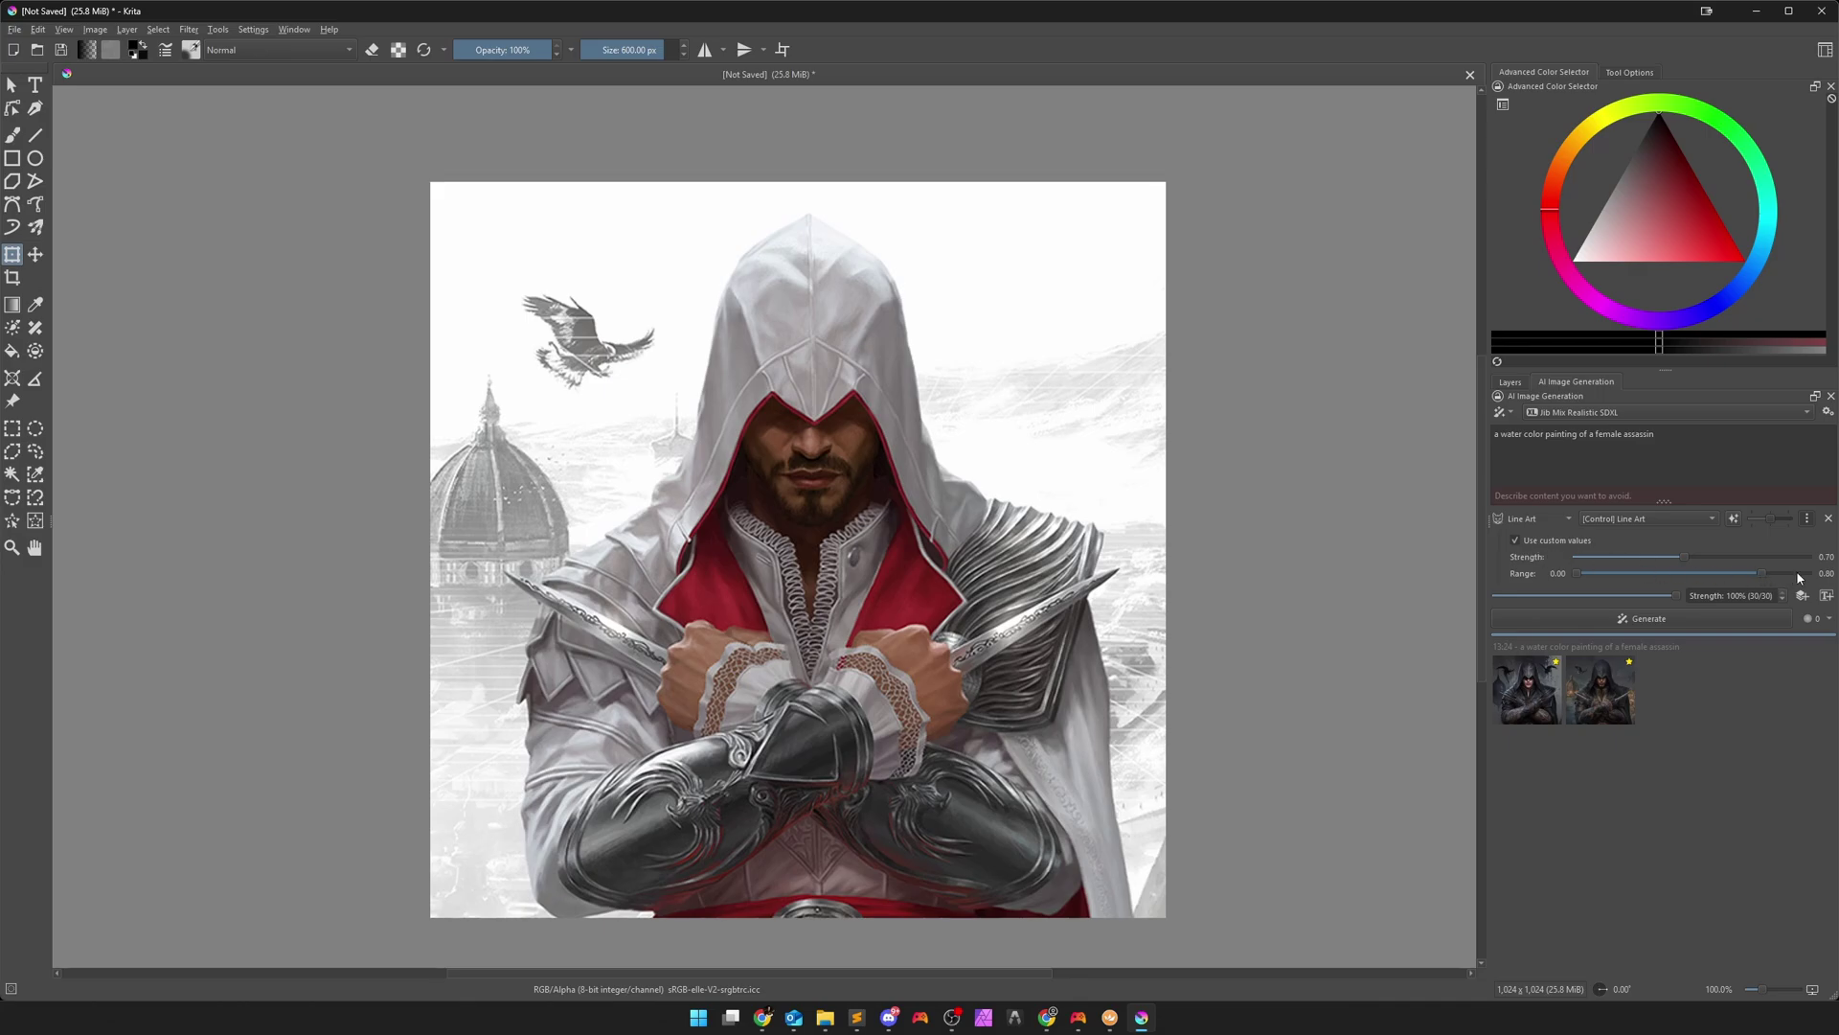
{"action": "left_click_drag", "start_coordinate": [1761, 575], "coordinate": [1692, 573]}
Turn Line Art custom values off, collapse its options, and add a second control layer
{"action": "left_click", "coordinate": [1518, 539]}
{"action": "left_click", "coordinate": [1808, 518]}
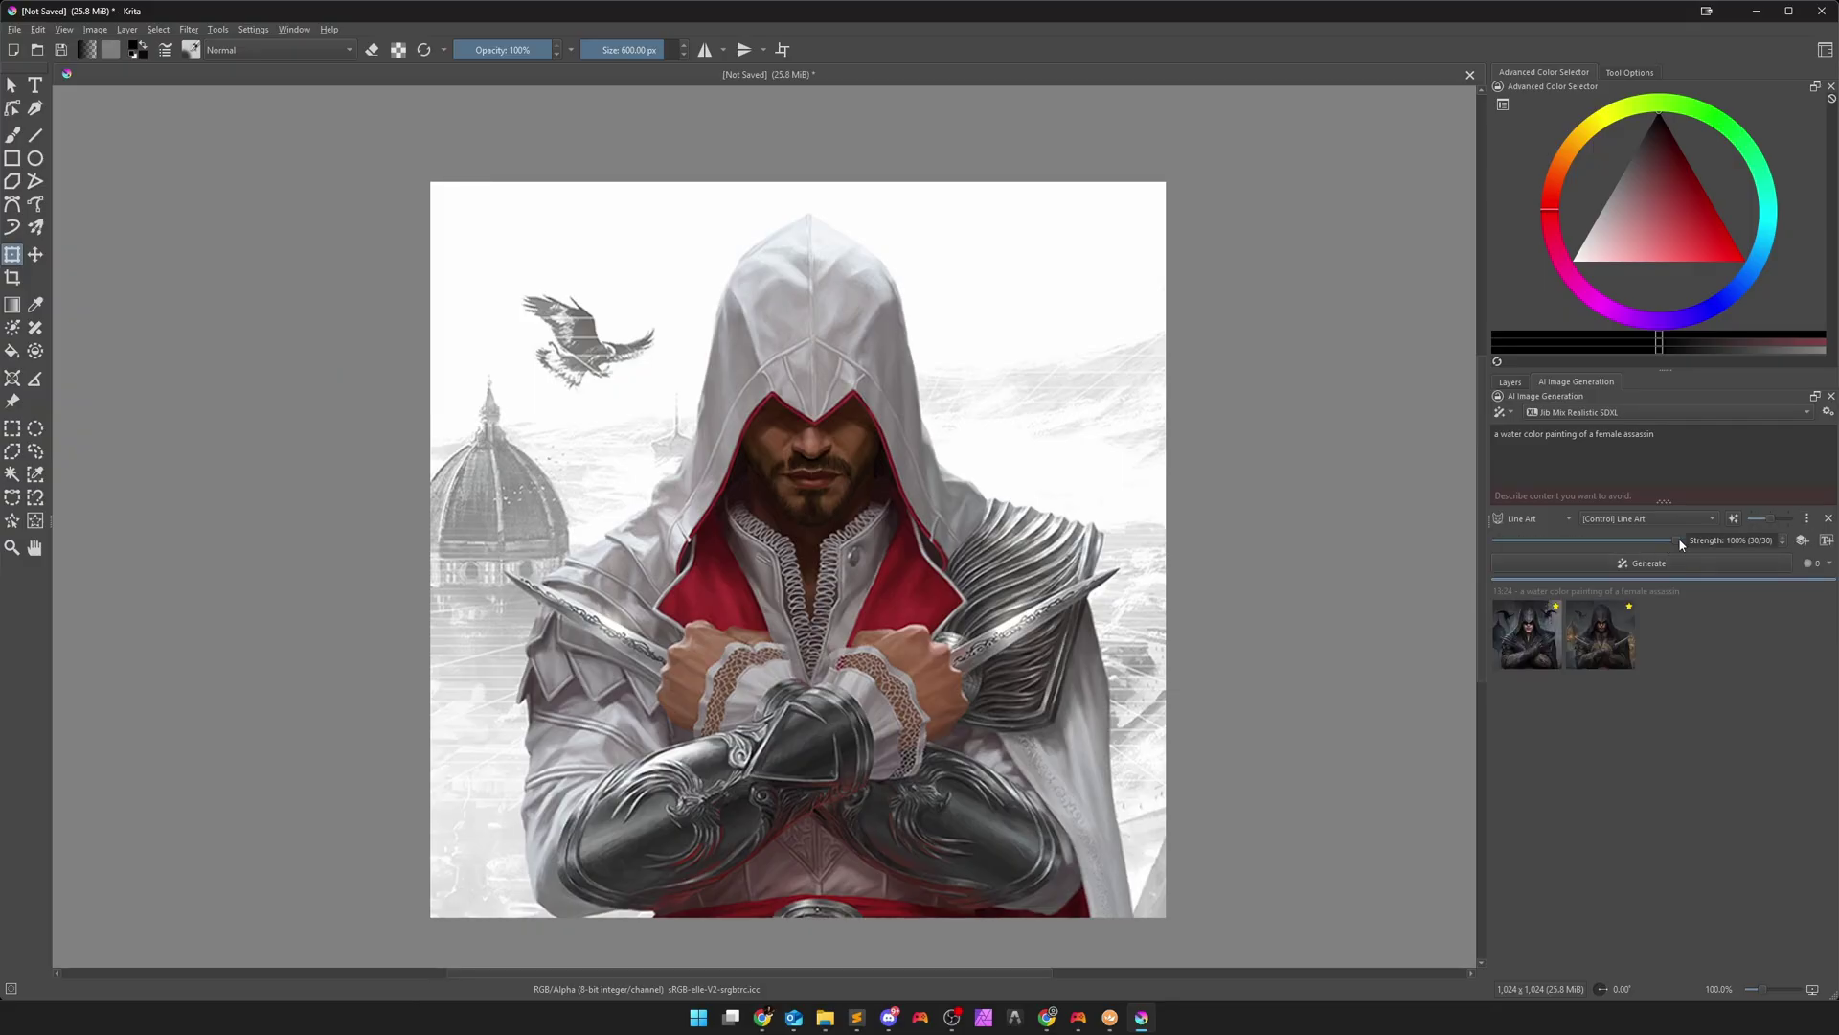
{"action": "left_click", "coordinate": [1802, 541]}
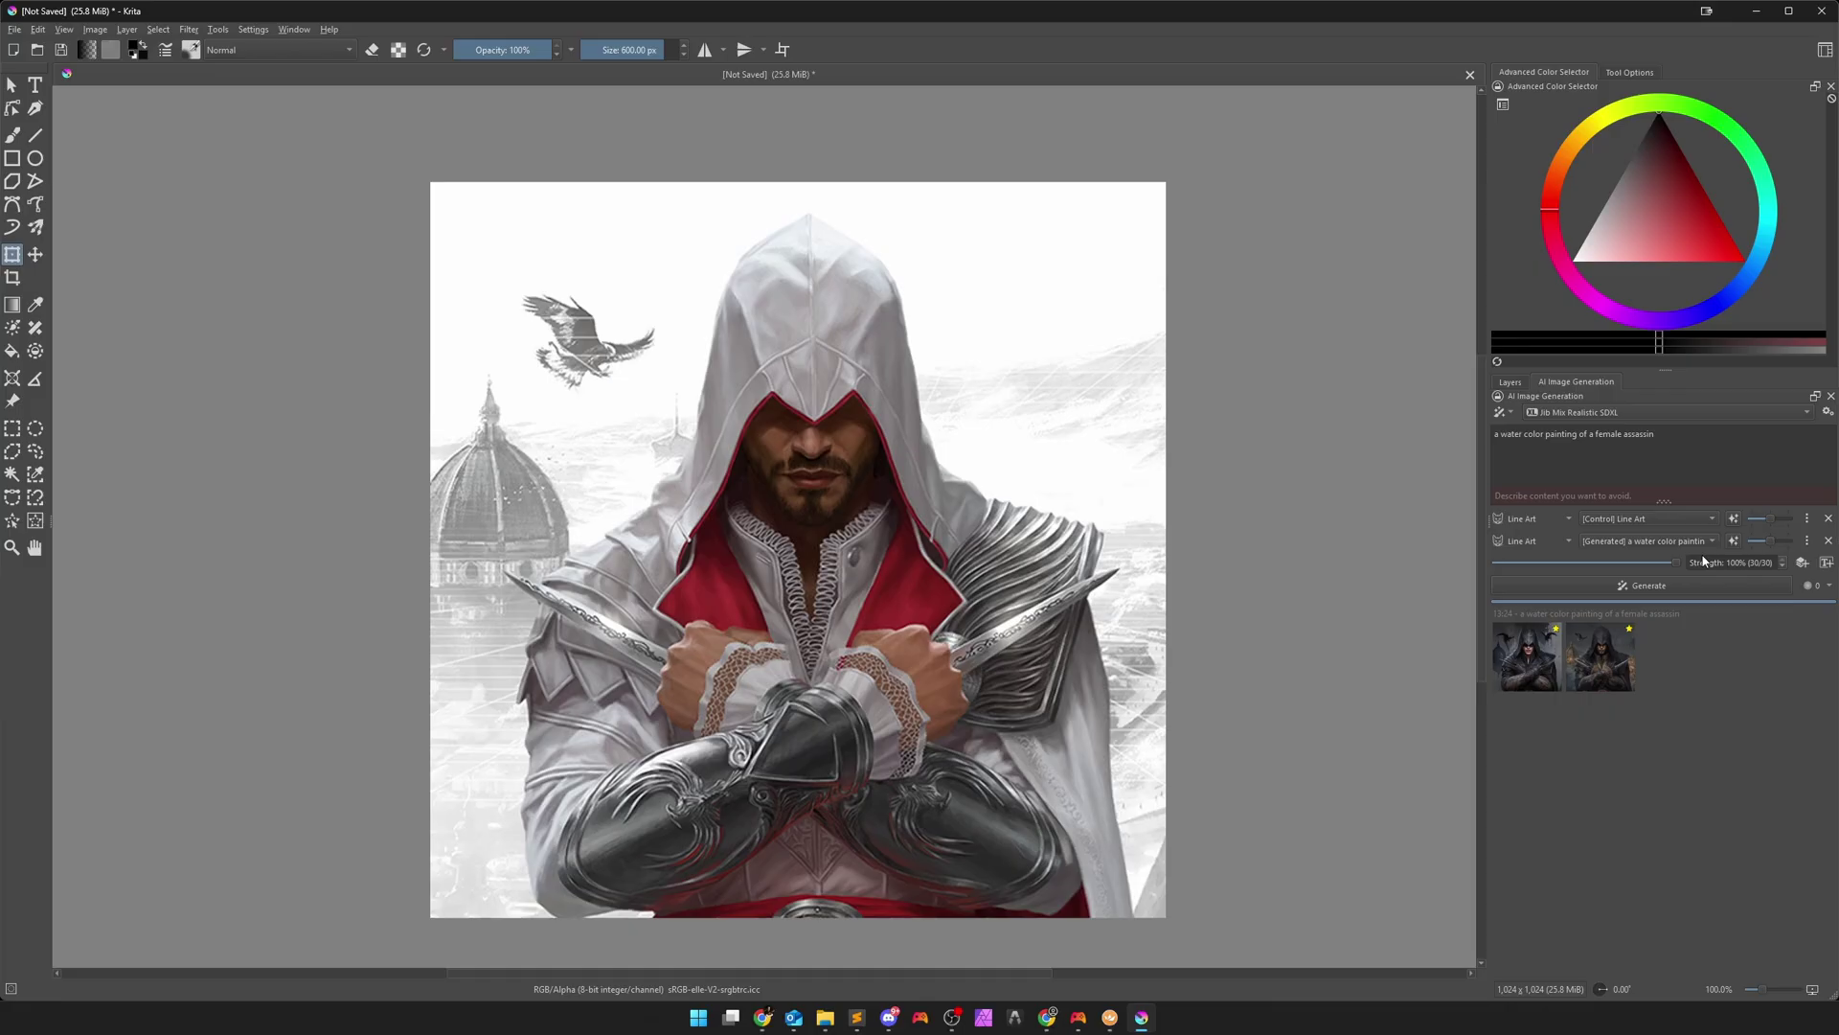
{"action": "left_click", "coordinate": [1536, 543]}
Set the new control to Depth using the [Control] Depth layer
{"action": "left_click", "coordinate": [1537, 588]}
{"action": "left_click", "coordinate": [1625, 542]}
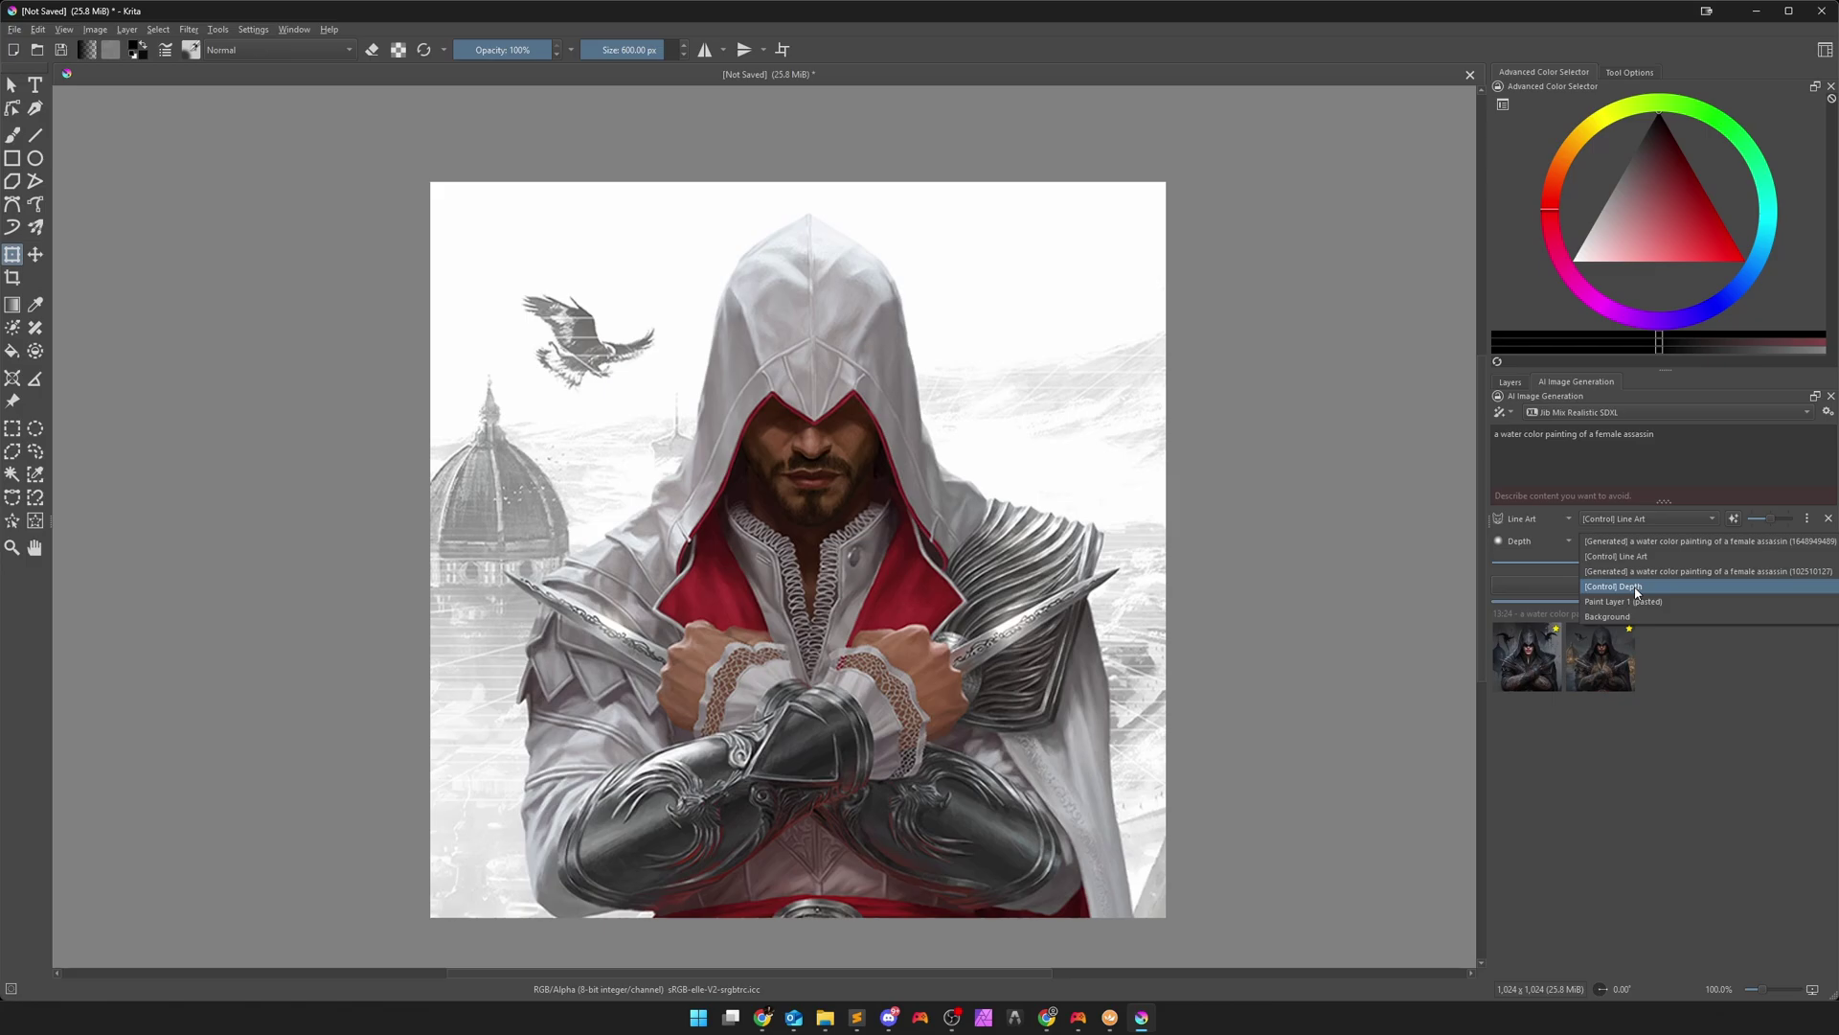
{"action": "left_click", "coordinate": [1628, 588]}
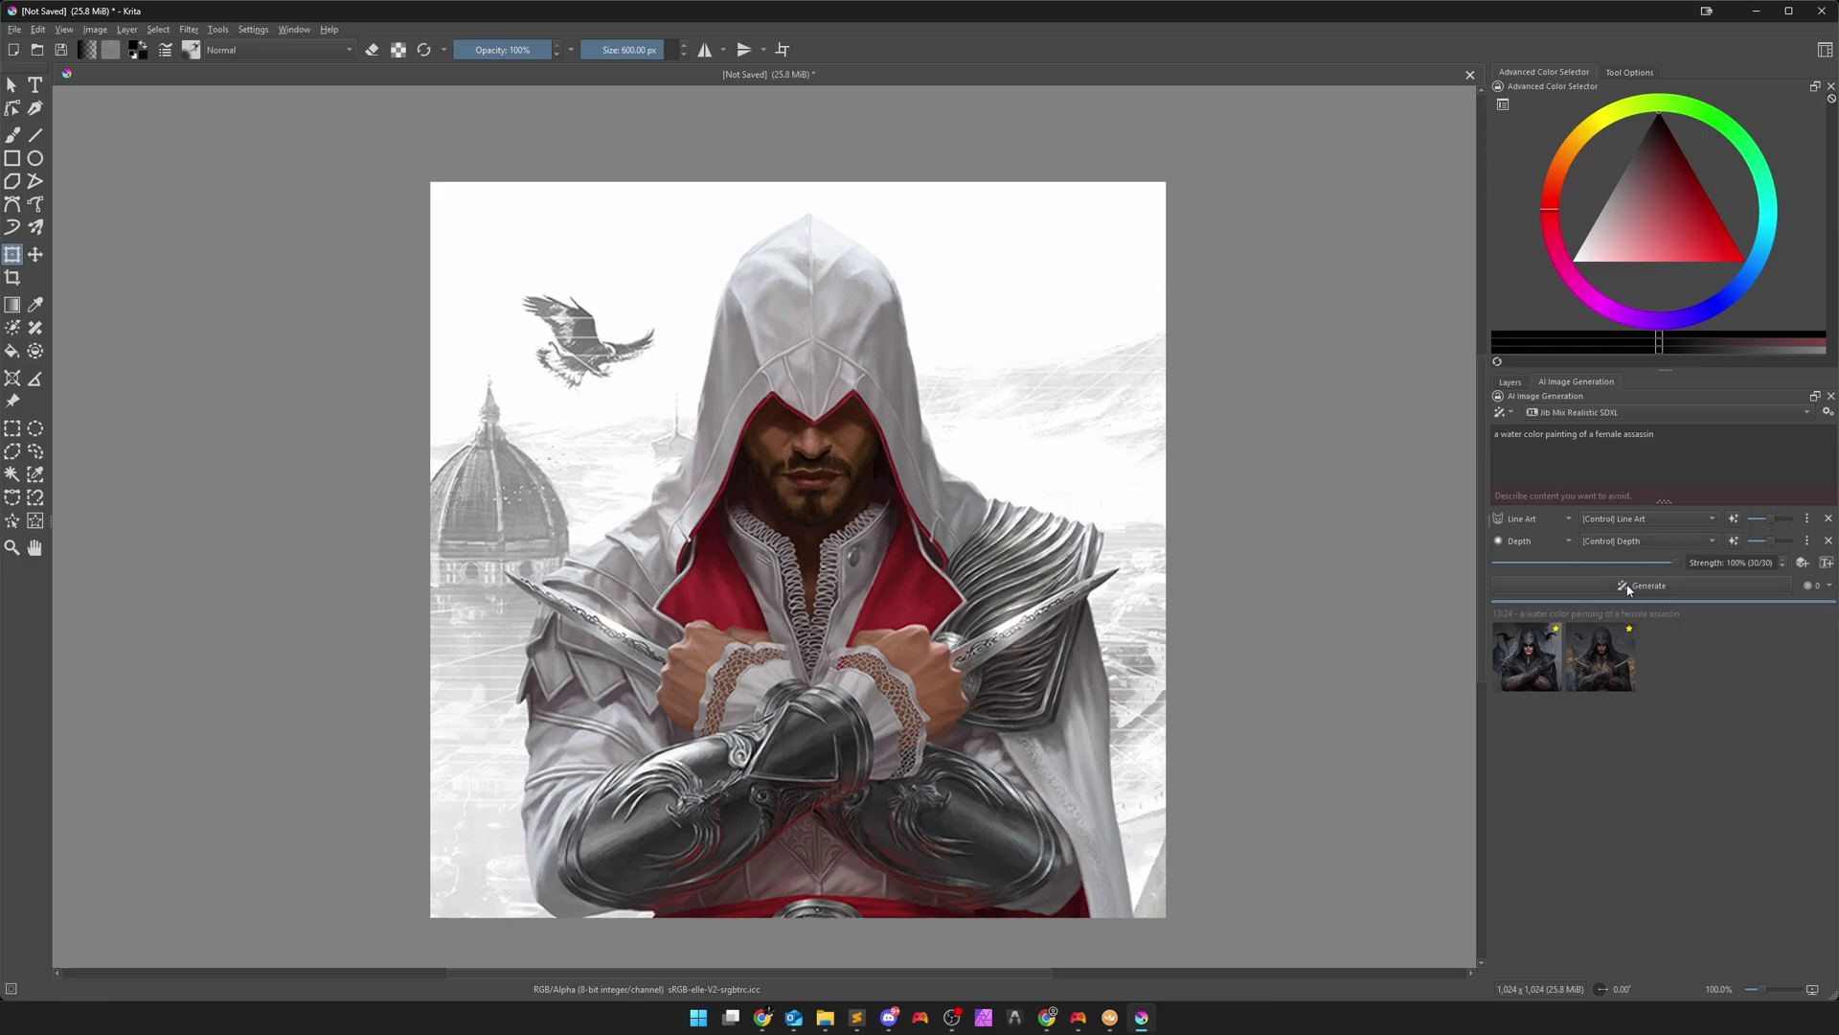
{"action": "left_click", "coordinate": [1522, 382]}
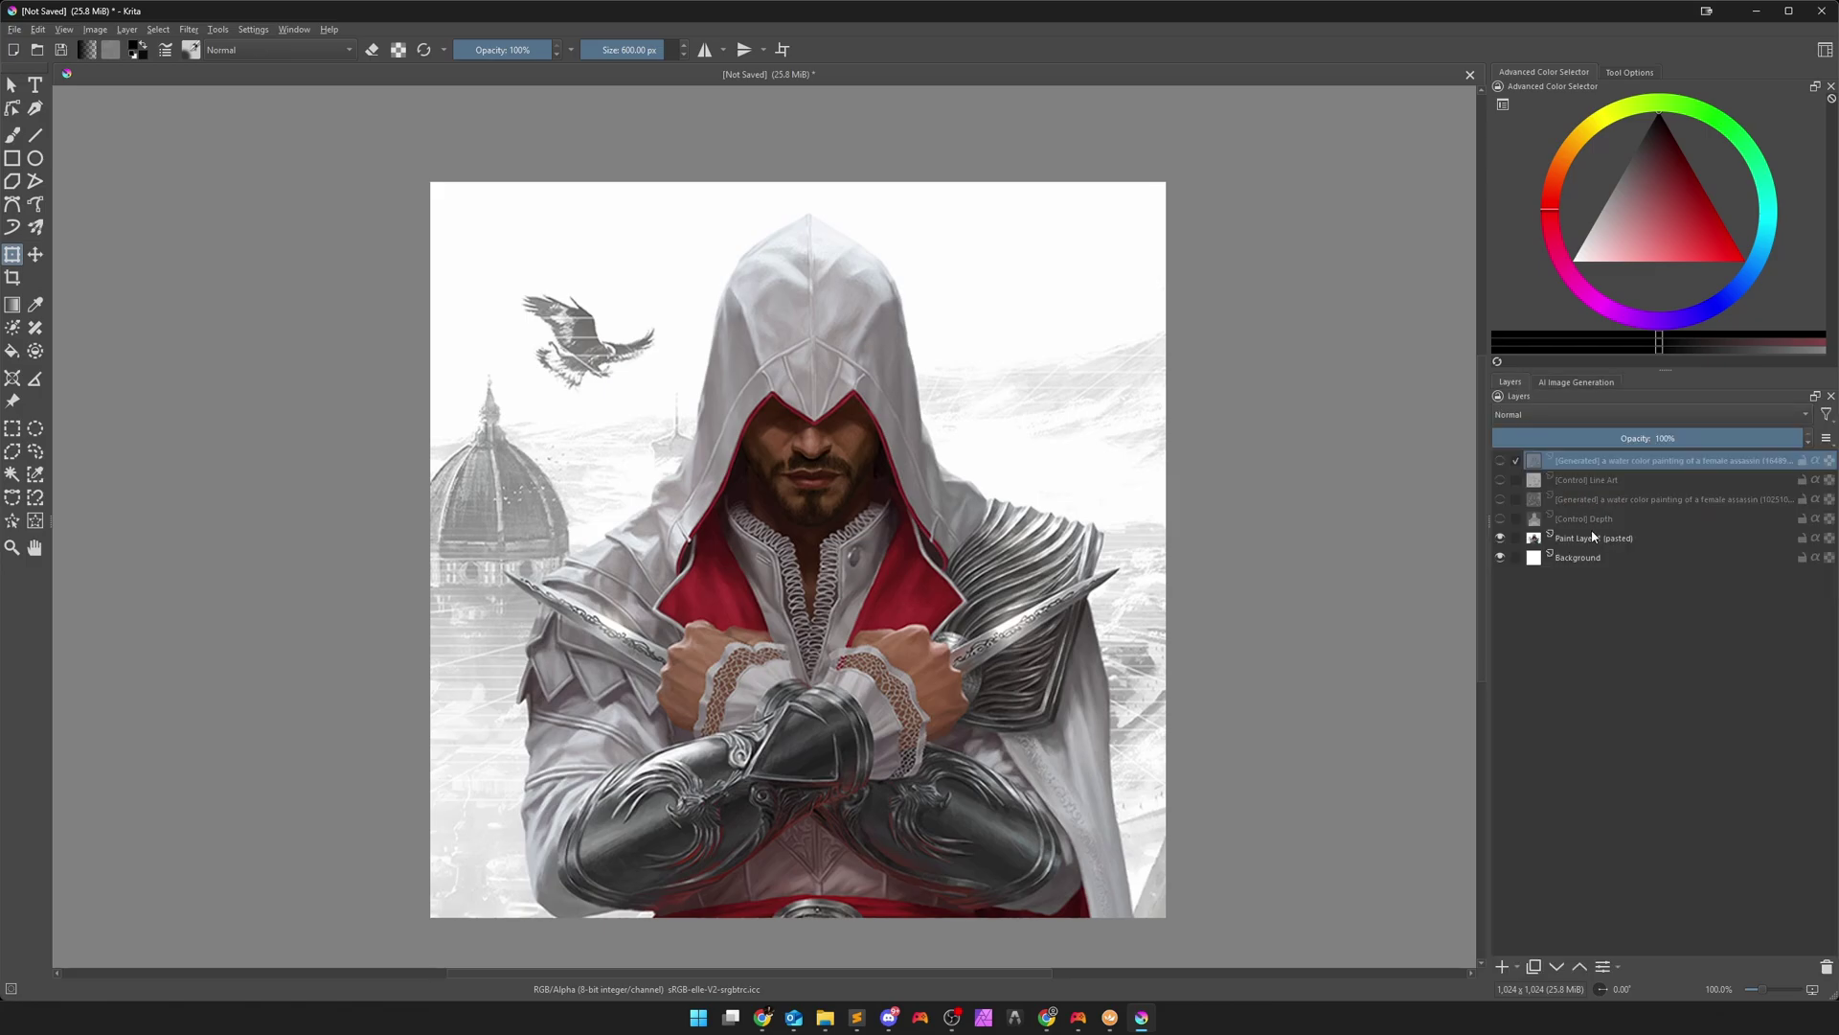
{"action": "left_click", "coordinate": [1567, 382]}
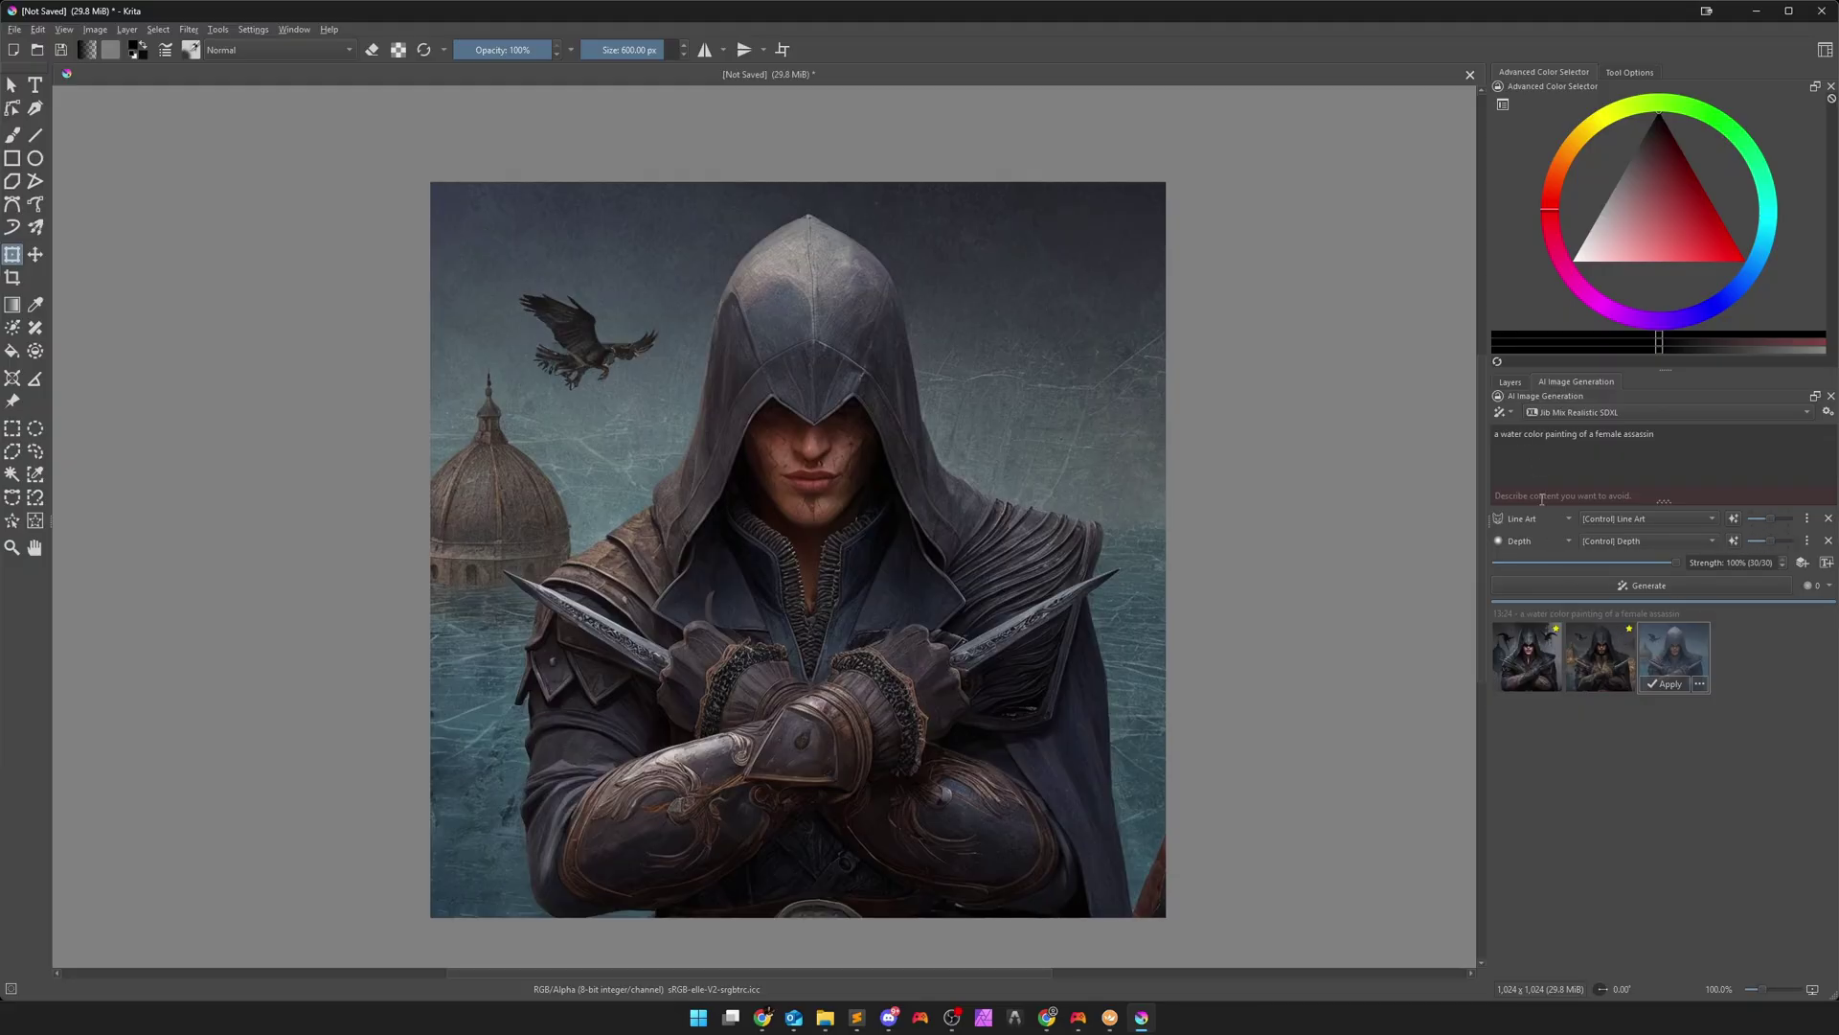
Keep the Line Art plus Depth painting as its own layer and compare it with the original assassin
{"action": "left_click", "coordinate": [1662, 686]}
{"action": "left_click", "coordinate": [1510, 382]}
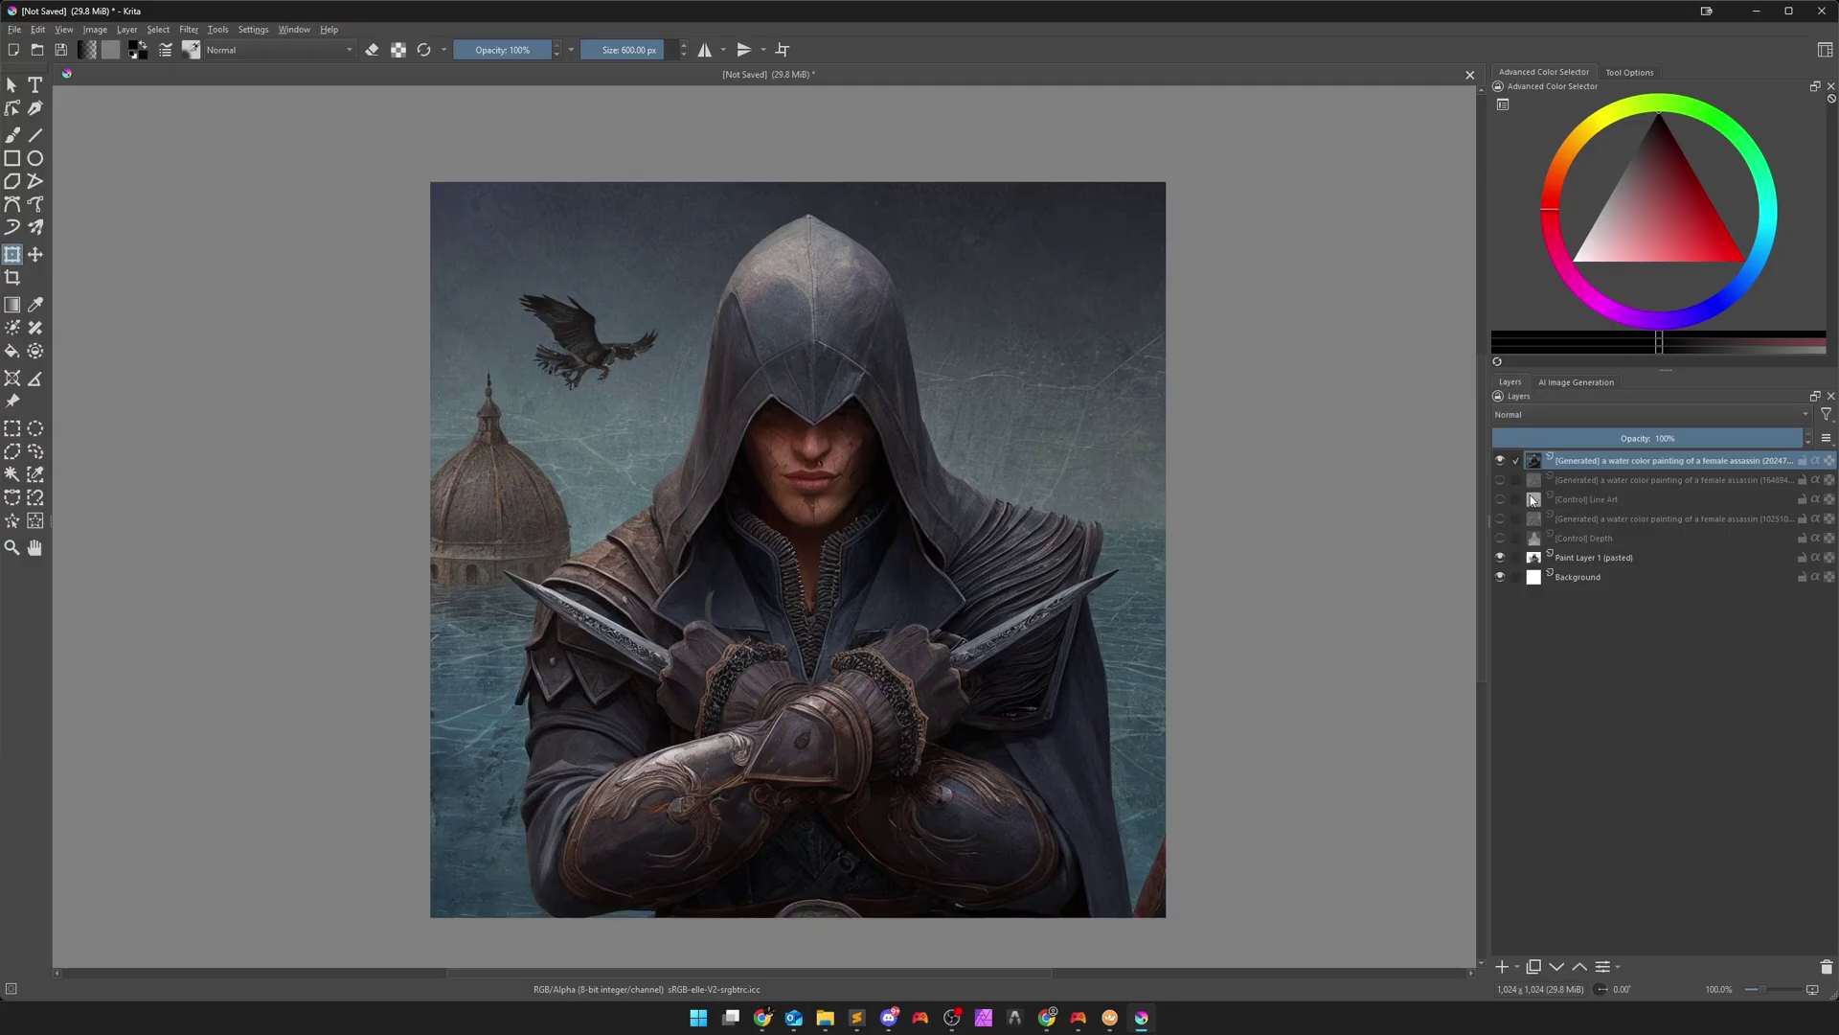
{"action": "left_click", "coordinate": [1501, 462]}
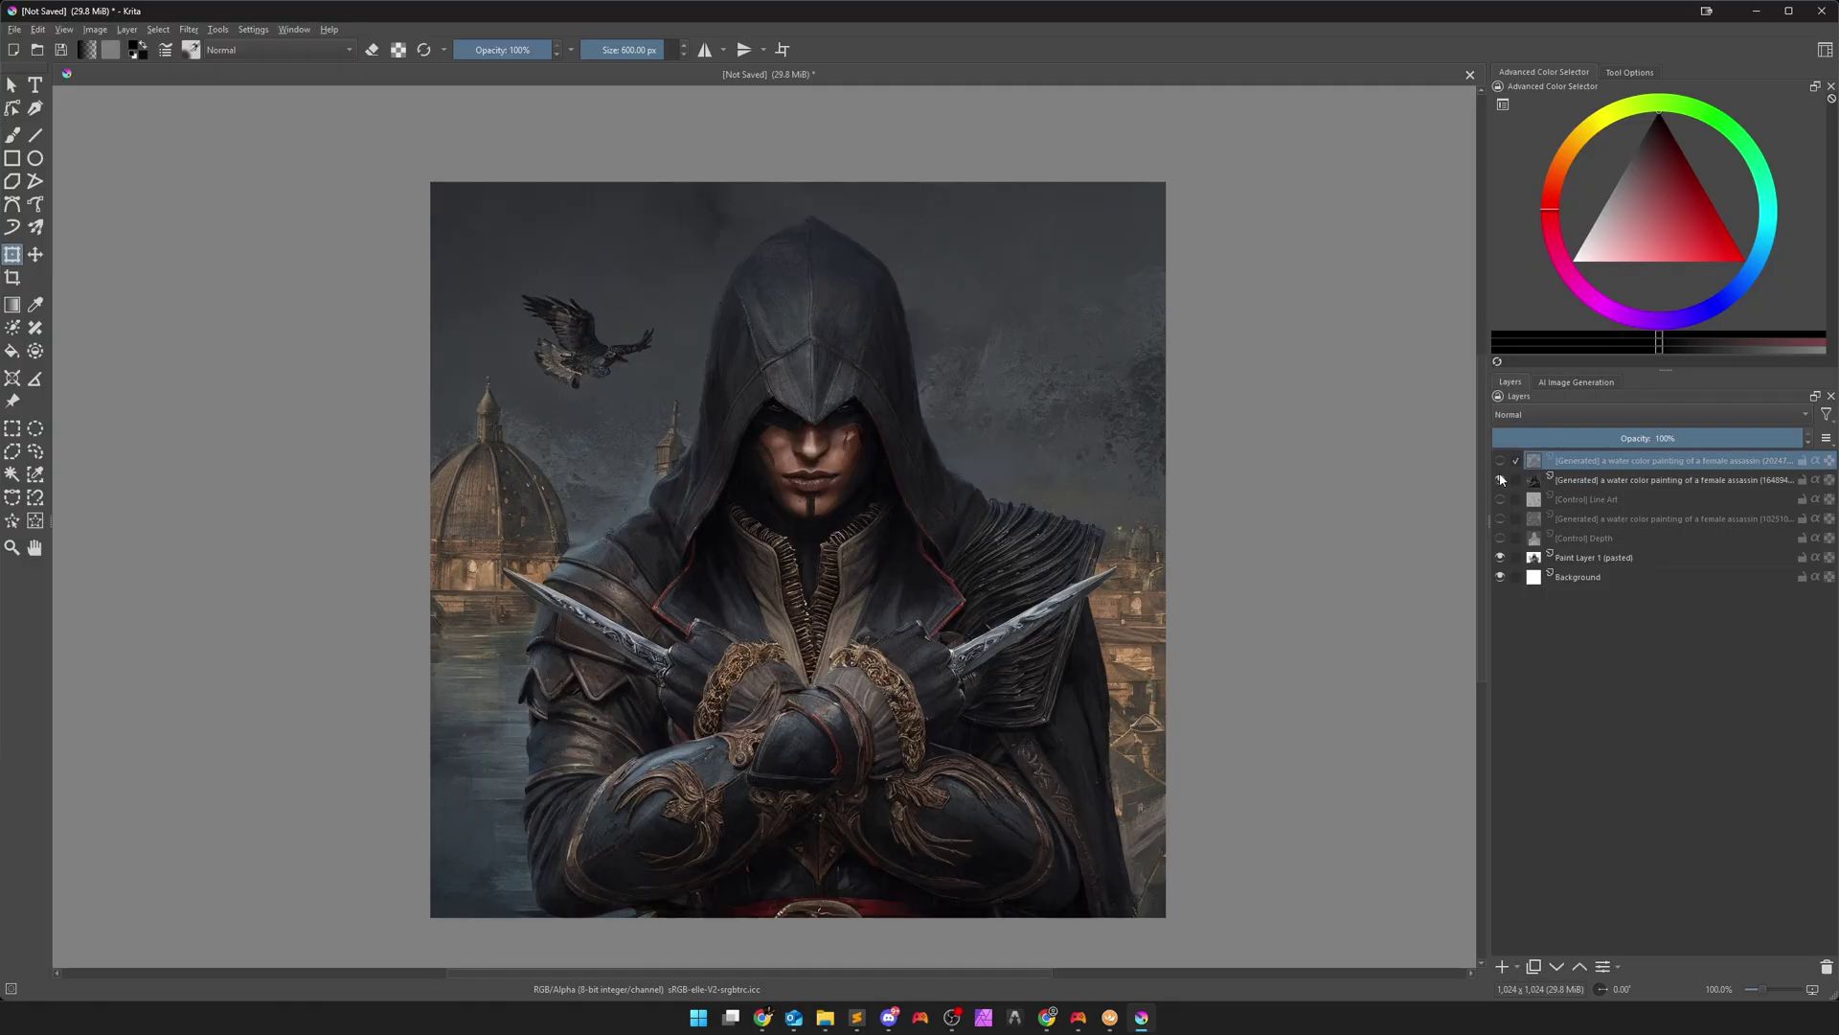
{"action": "left_click", "coordinate": [1500, 479]}
{"action": "left_click", "coordinate": [1501, 460]}
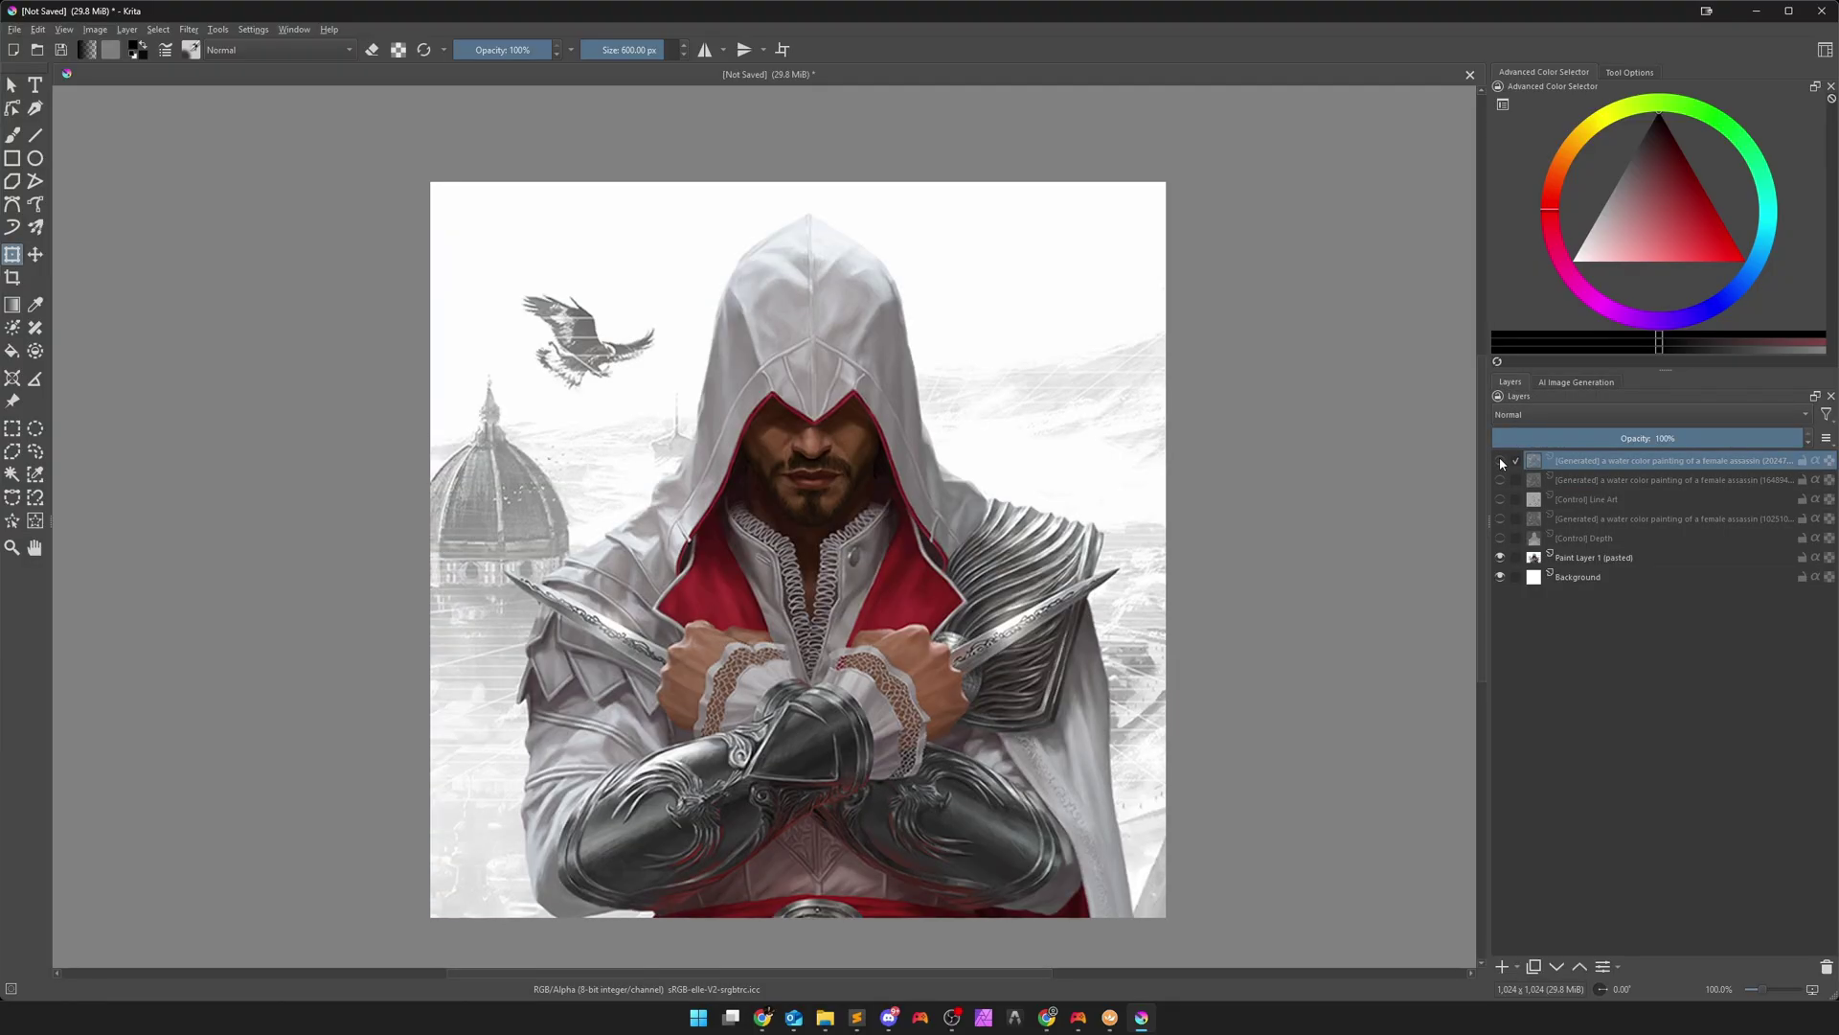
{"action": "left_click", "coordinate": [1576, 383]}
{"action": "left_click", "coordinate": [1526, 520]}
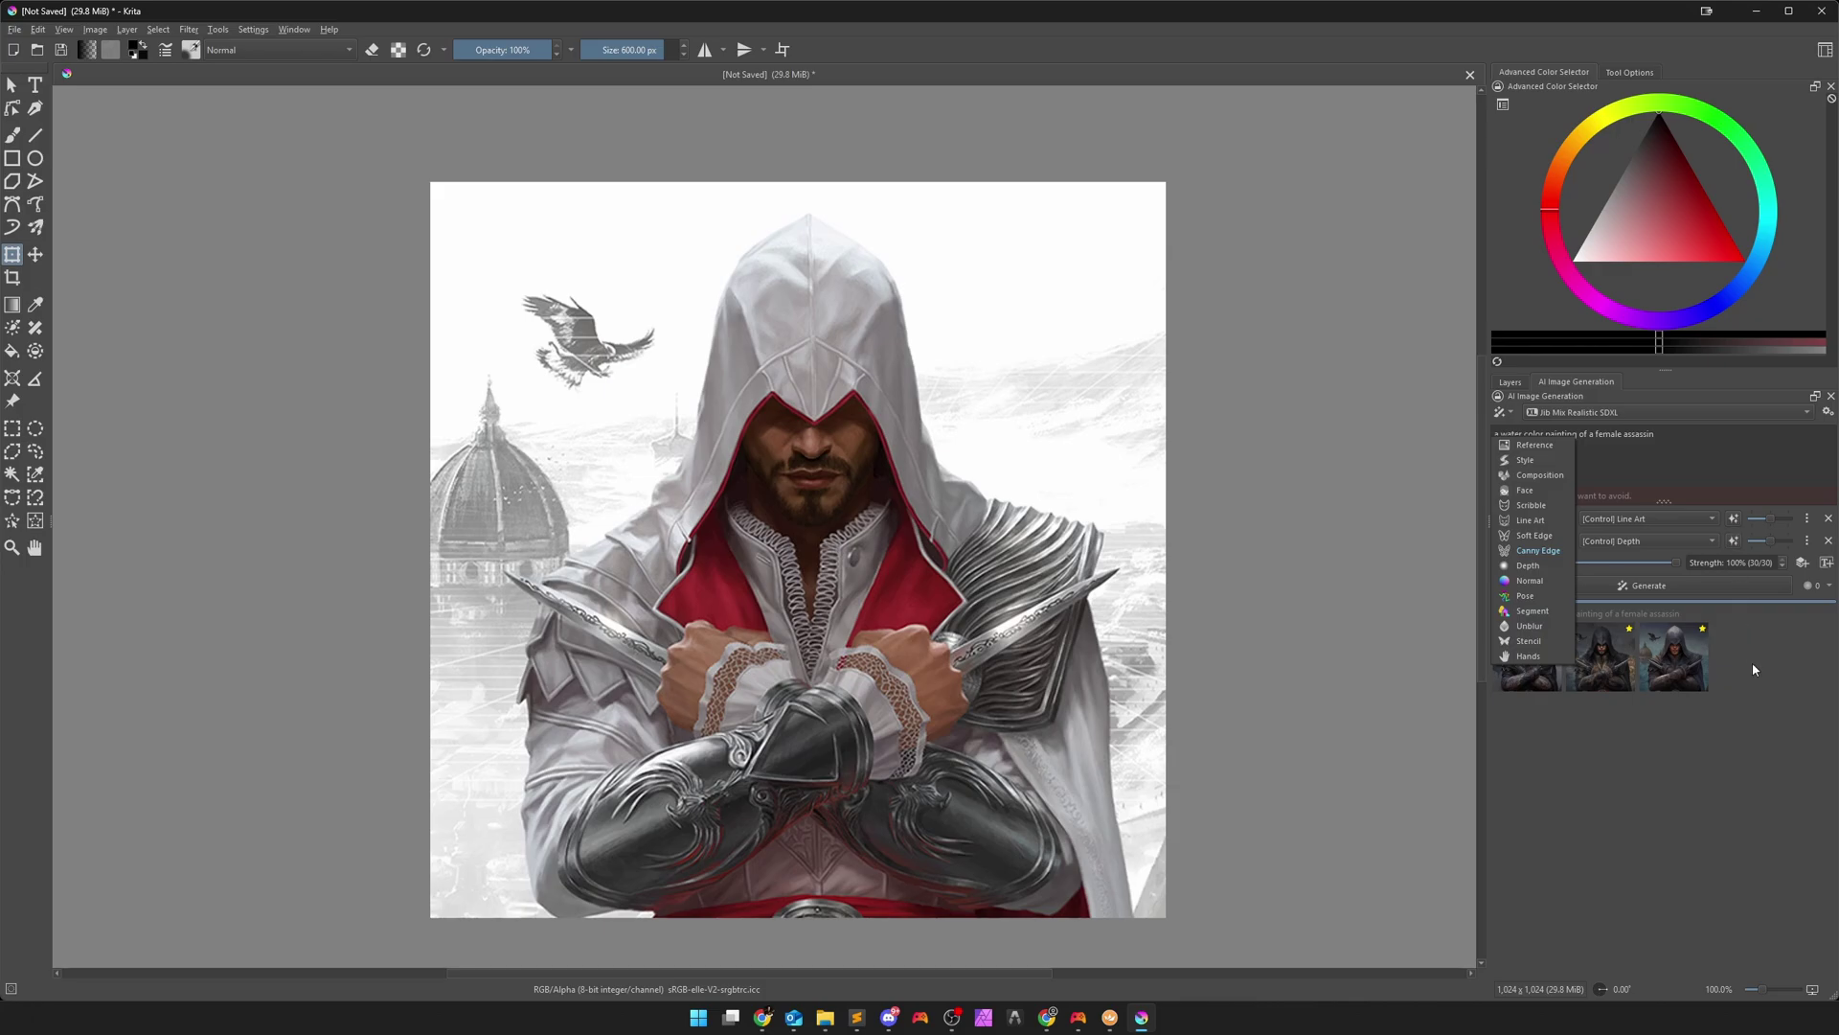
Create a new blank 1024x1024 document
{"action": "left_click", "coordinate": [1728, 650]}
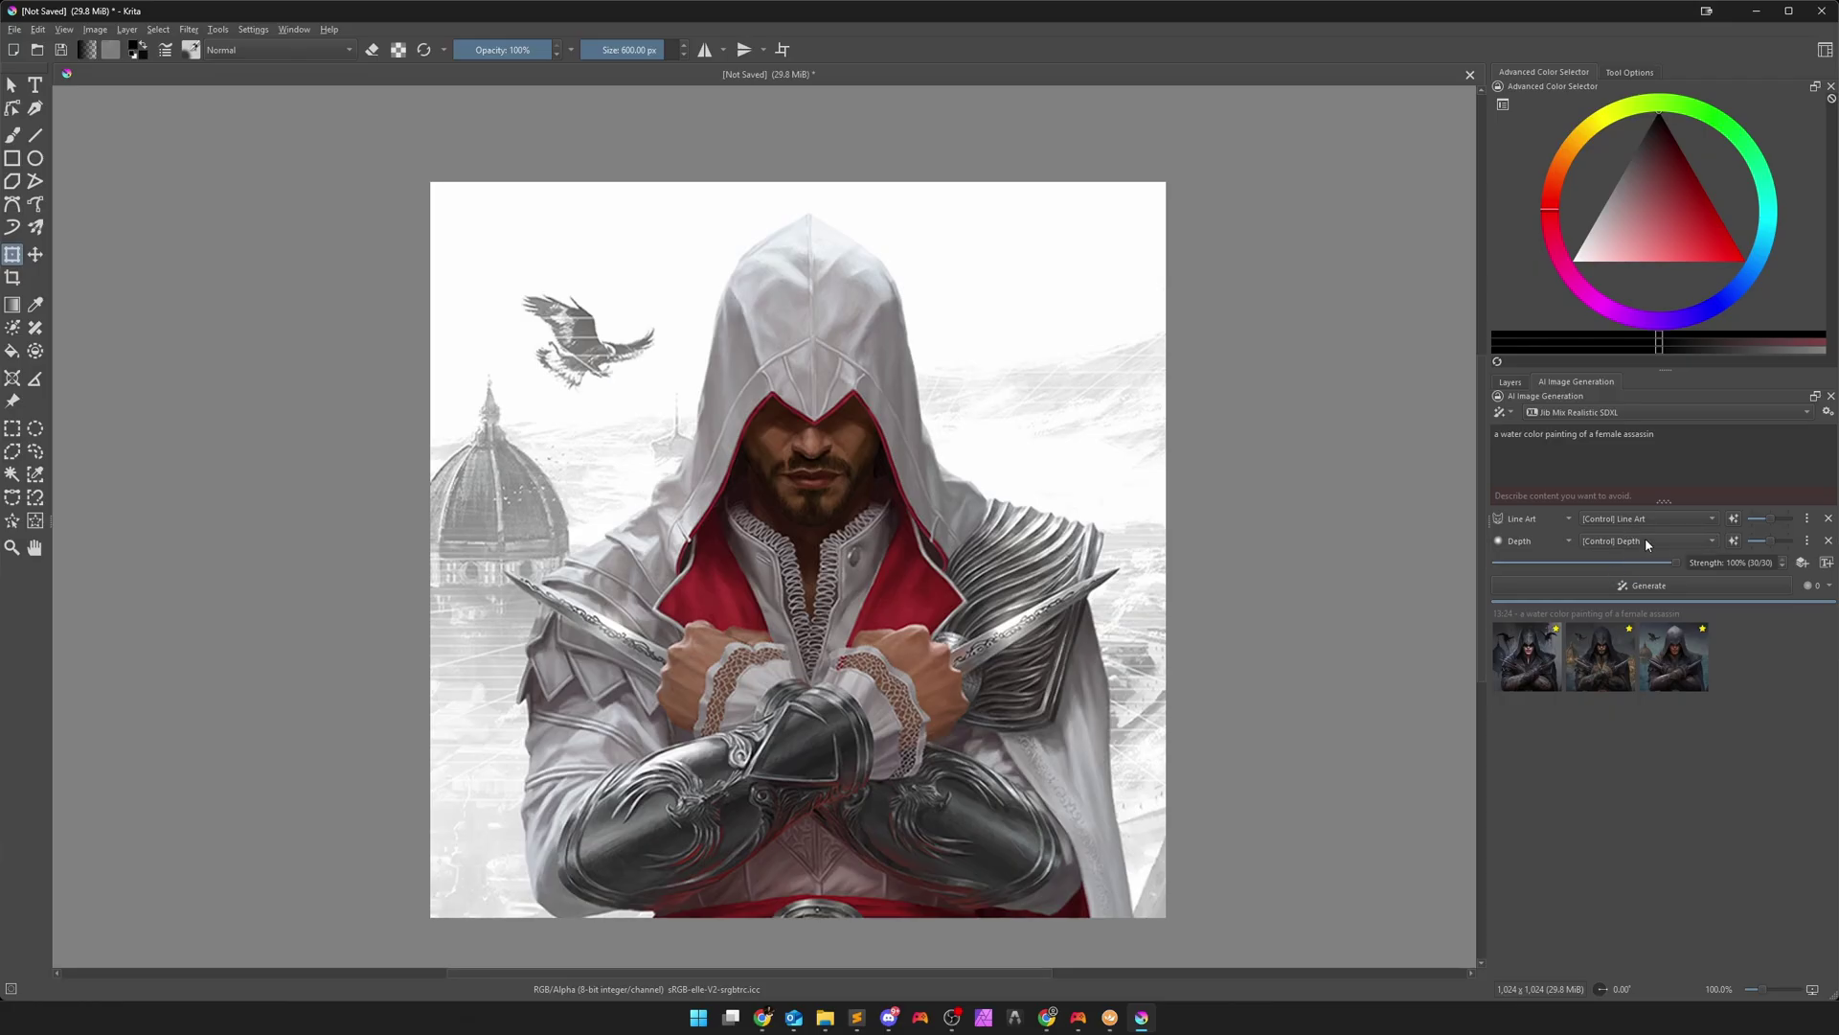
{"action": "left_click", "coordinate": [12, 49]}
{"action": "left_click", "coordinate": [1044, 686]}
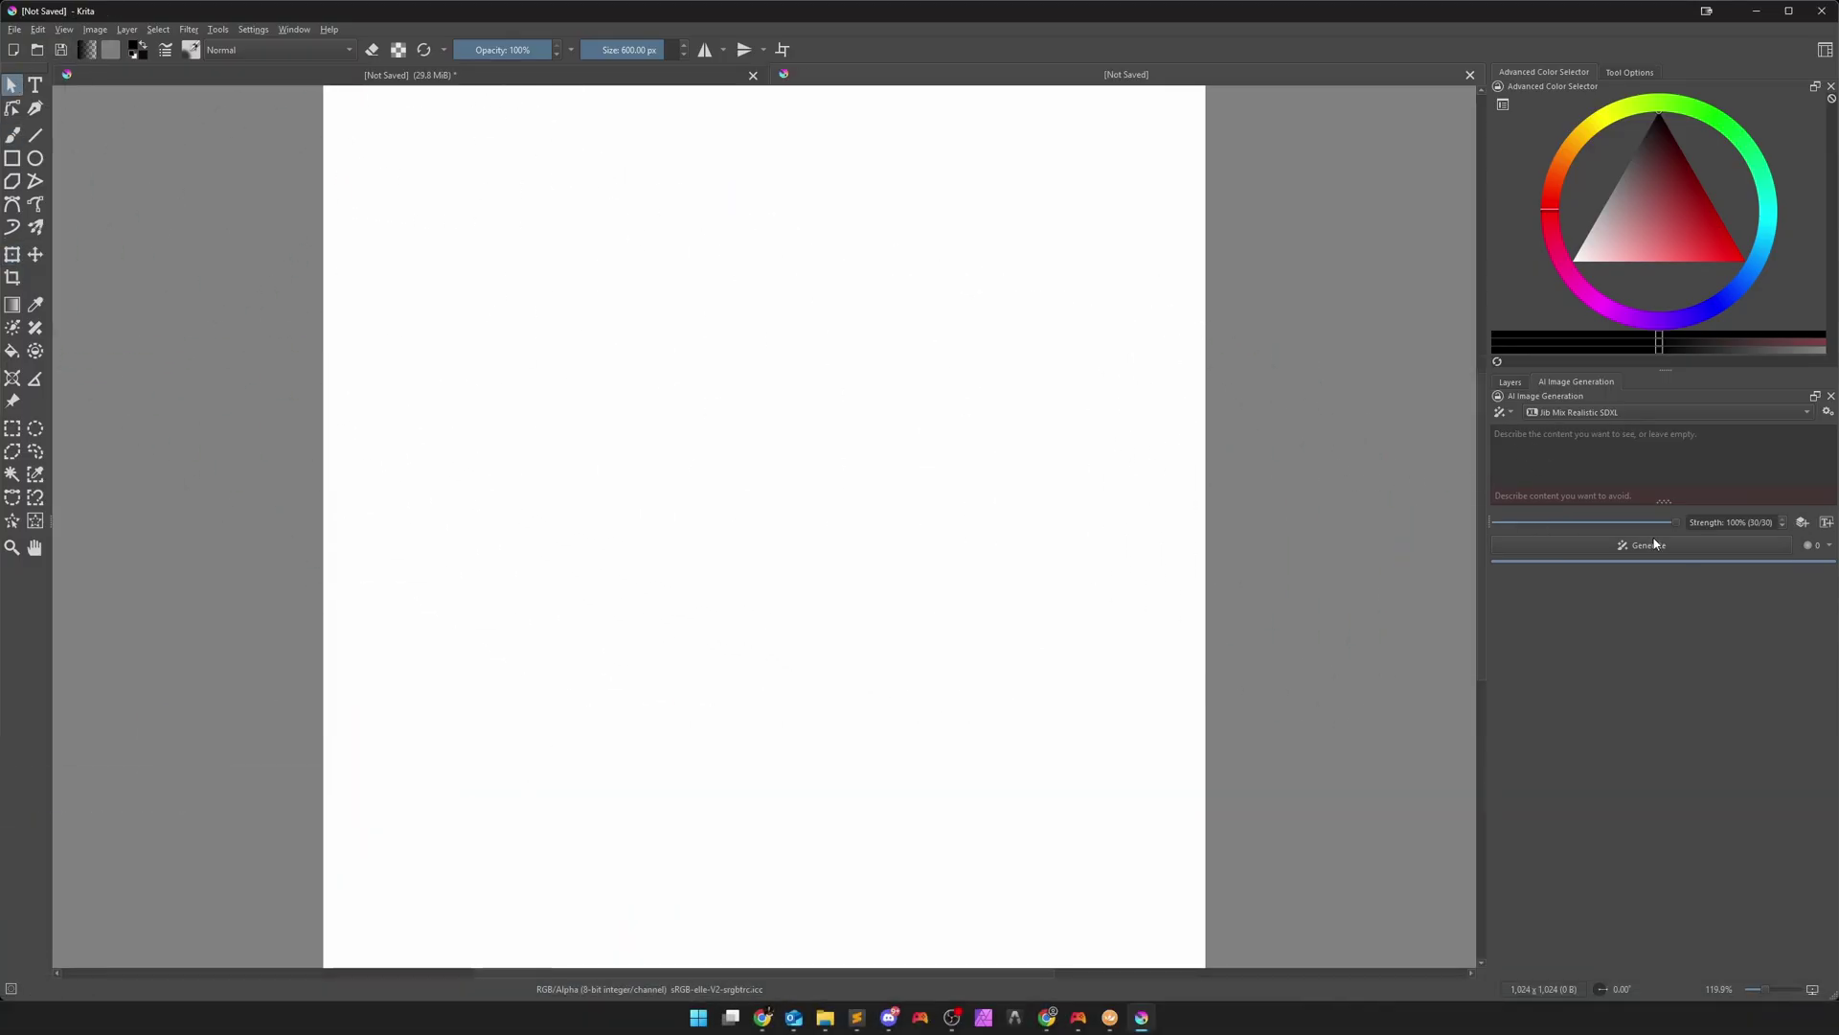
Add two generation controls, setting the first to Style and the second to Composition
{"action": "left_click", "coordinate": [1803, 523]}
{"action": "left_click", "coordinate": [1549, 521]}
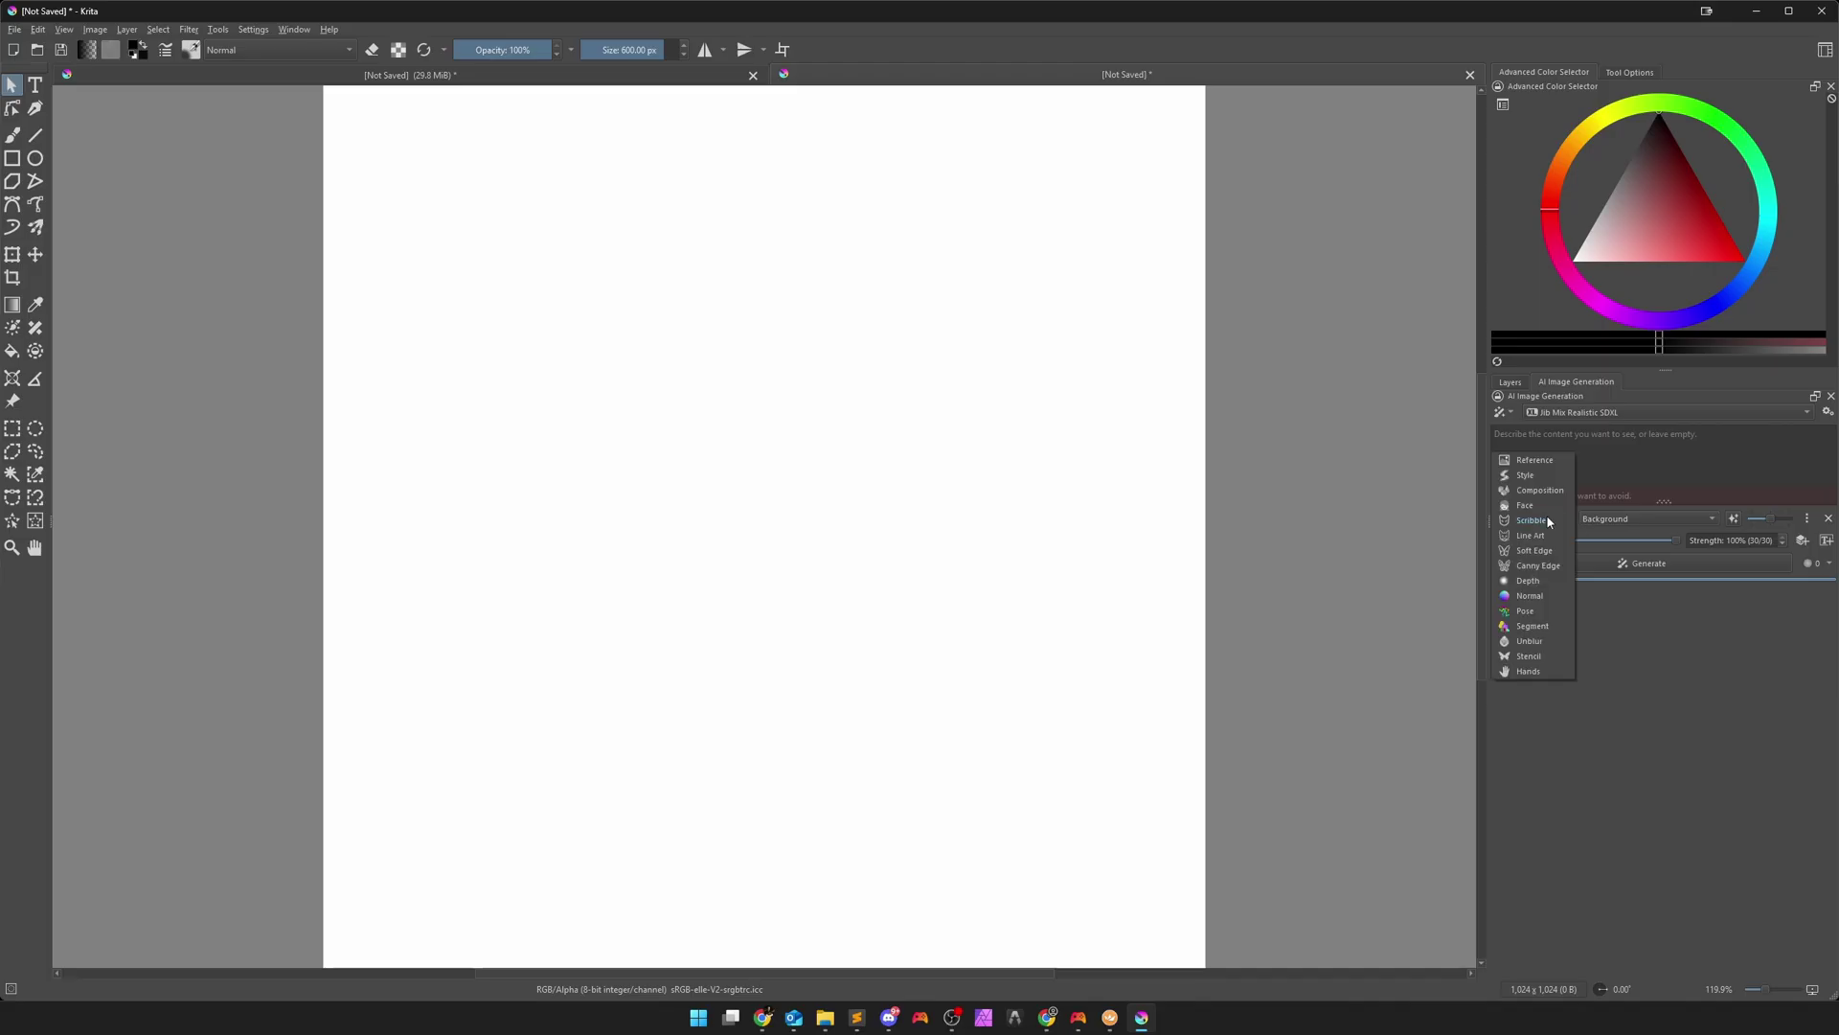
{"action": "left_click", "coordinate": [1537, 478]}
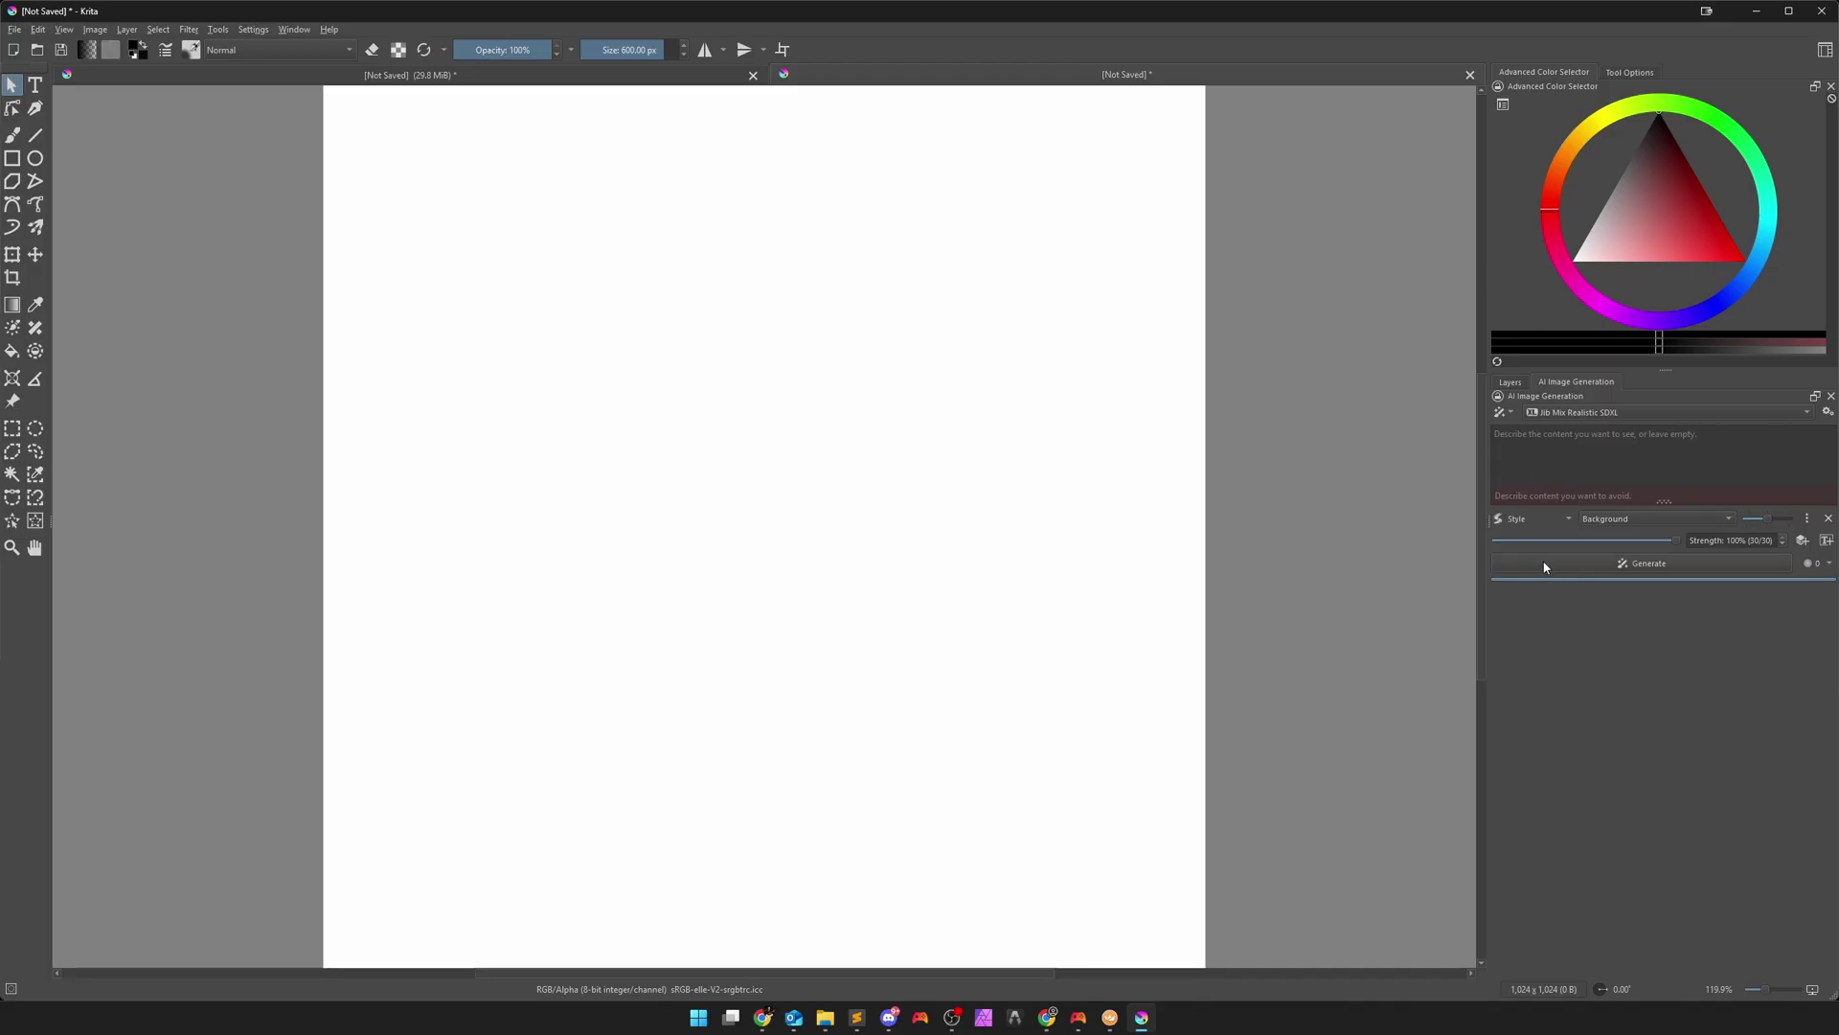
{"action": "left_click", "coordinate": [1803, 541]}
{"action": "left_click", "coordinate": [1546, 543]}
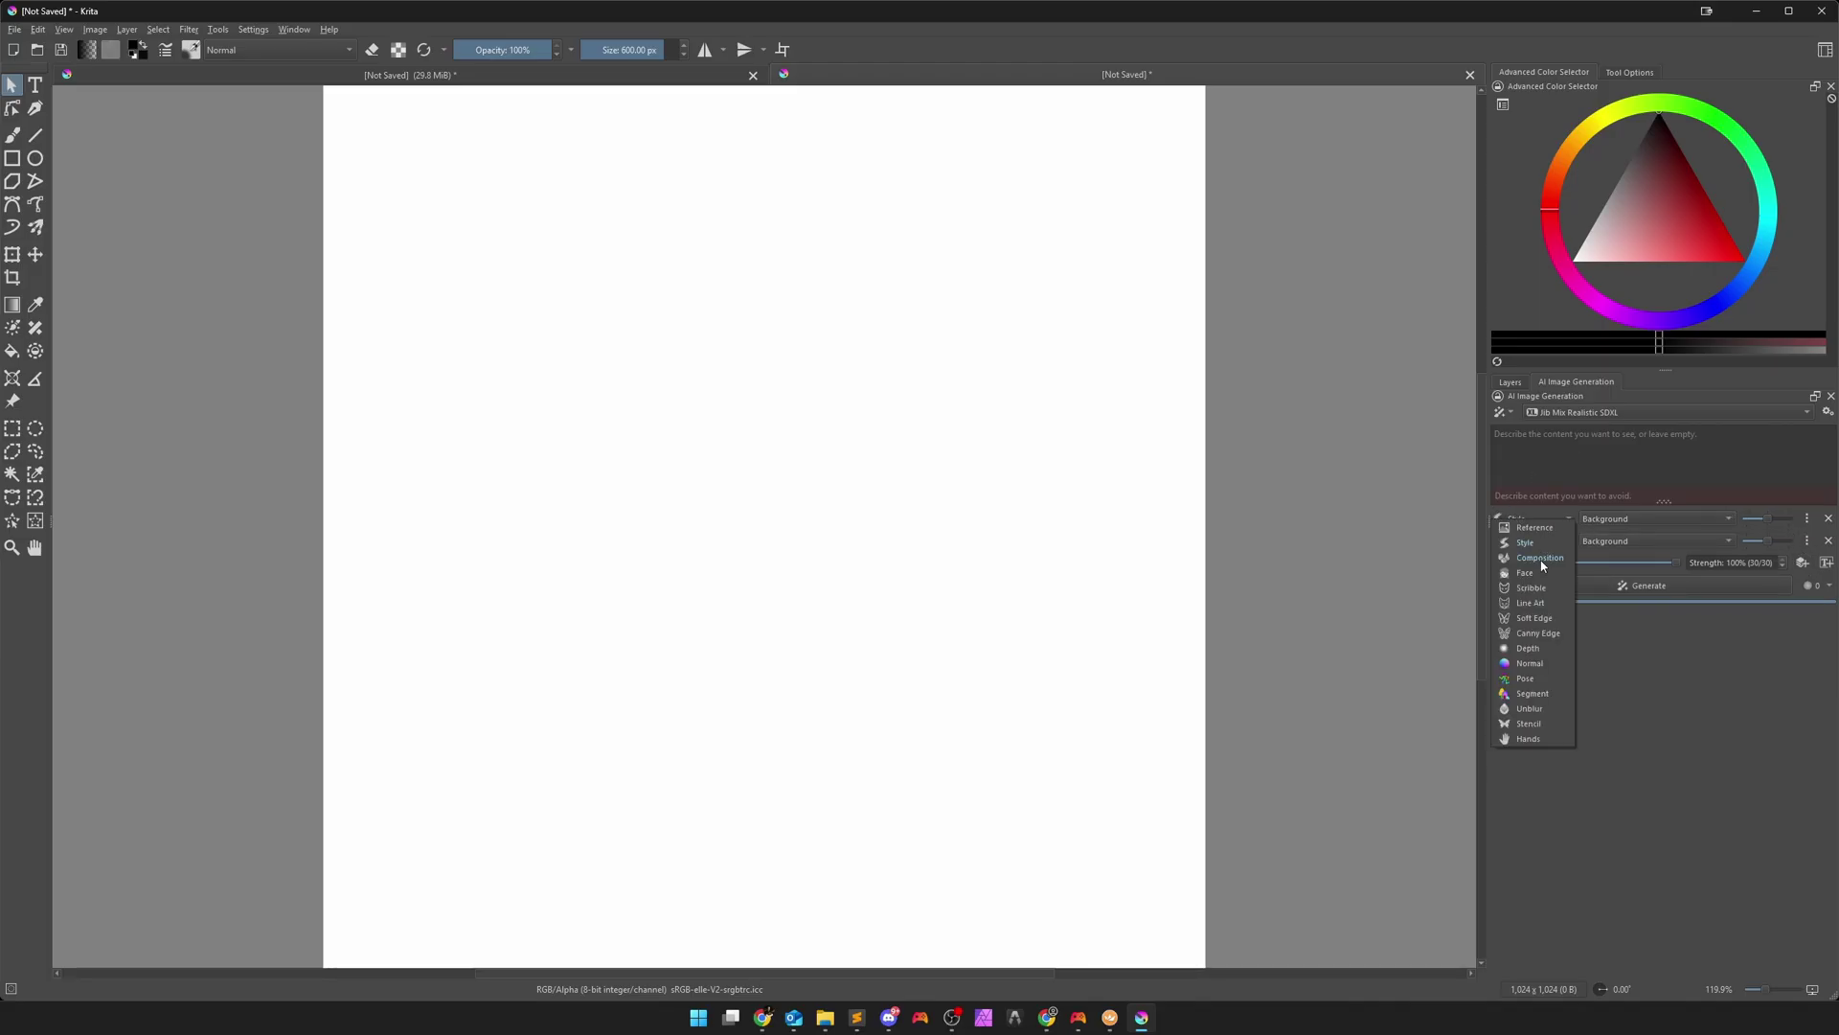
{"action": "left_click", "coordinate": [1542, 557]}
{"action": "scroll", "coordinate": [1209, 652], "scroll_direction": "down", "scroll_amount": 1}
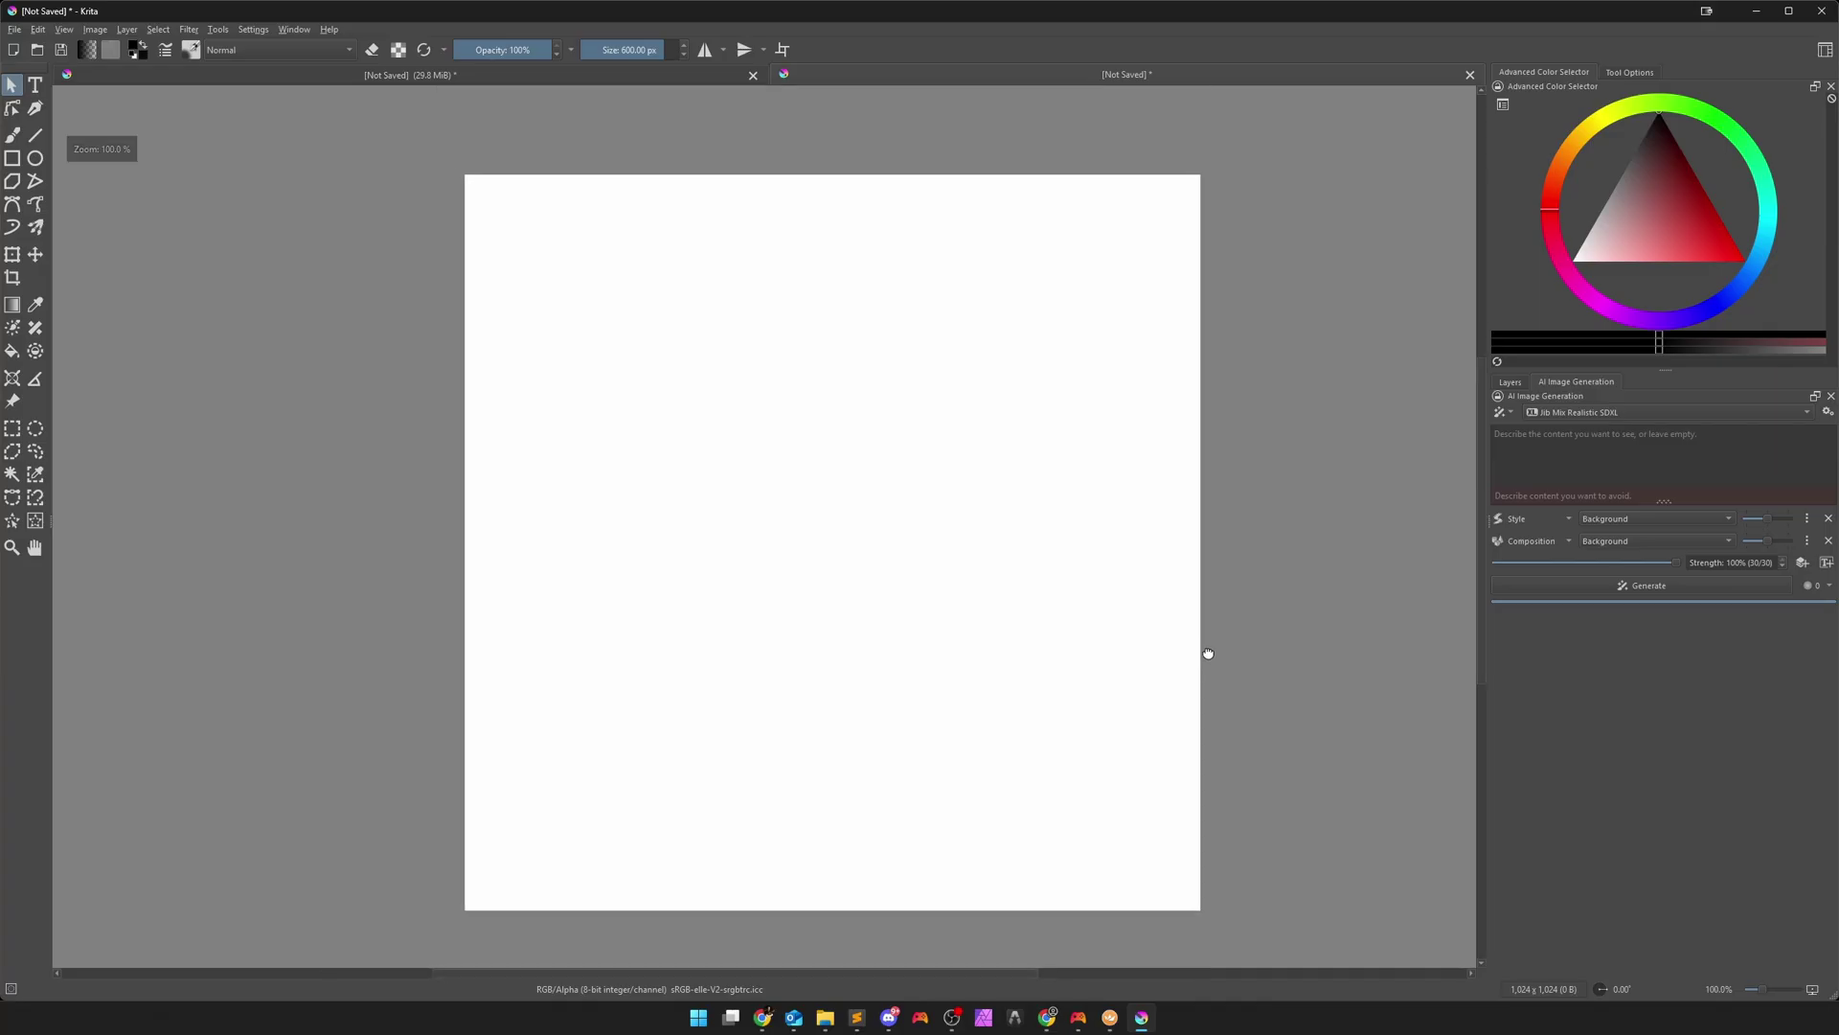
{"action": "left_click_drag", "start_coordinate": [1208, 653], "coordinate": [1195, 647]}
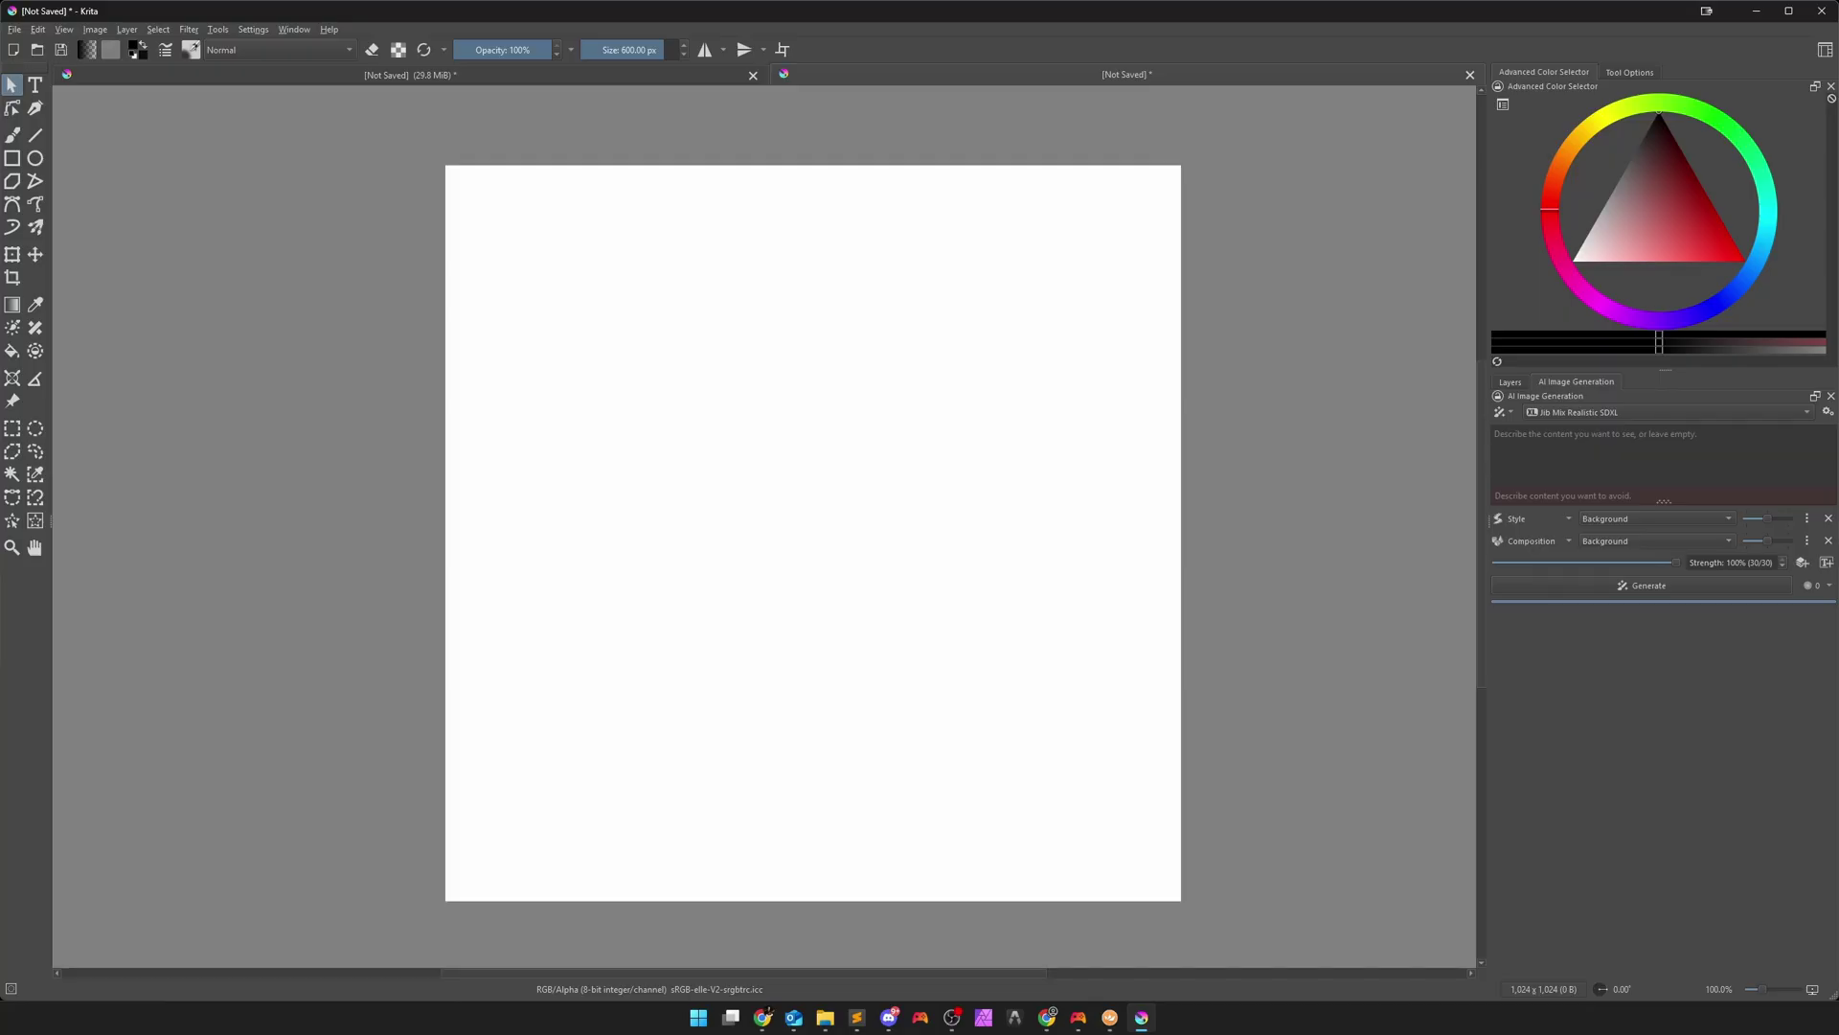
{"action": "left_click_drag", "start_coordinate": [1252, 644], "coordinate": [783, 419]}
{"action": "left_click_drag", "start_coordinate": [781, 419], "coordinate": [780, 418]}
Insert the dropped tarot card image as a new layer and zoom out to see it
{"action": "left_click", "coordinate": [833, 428]}
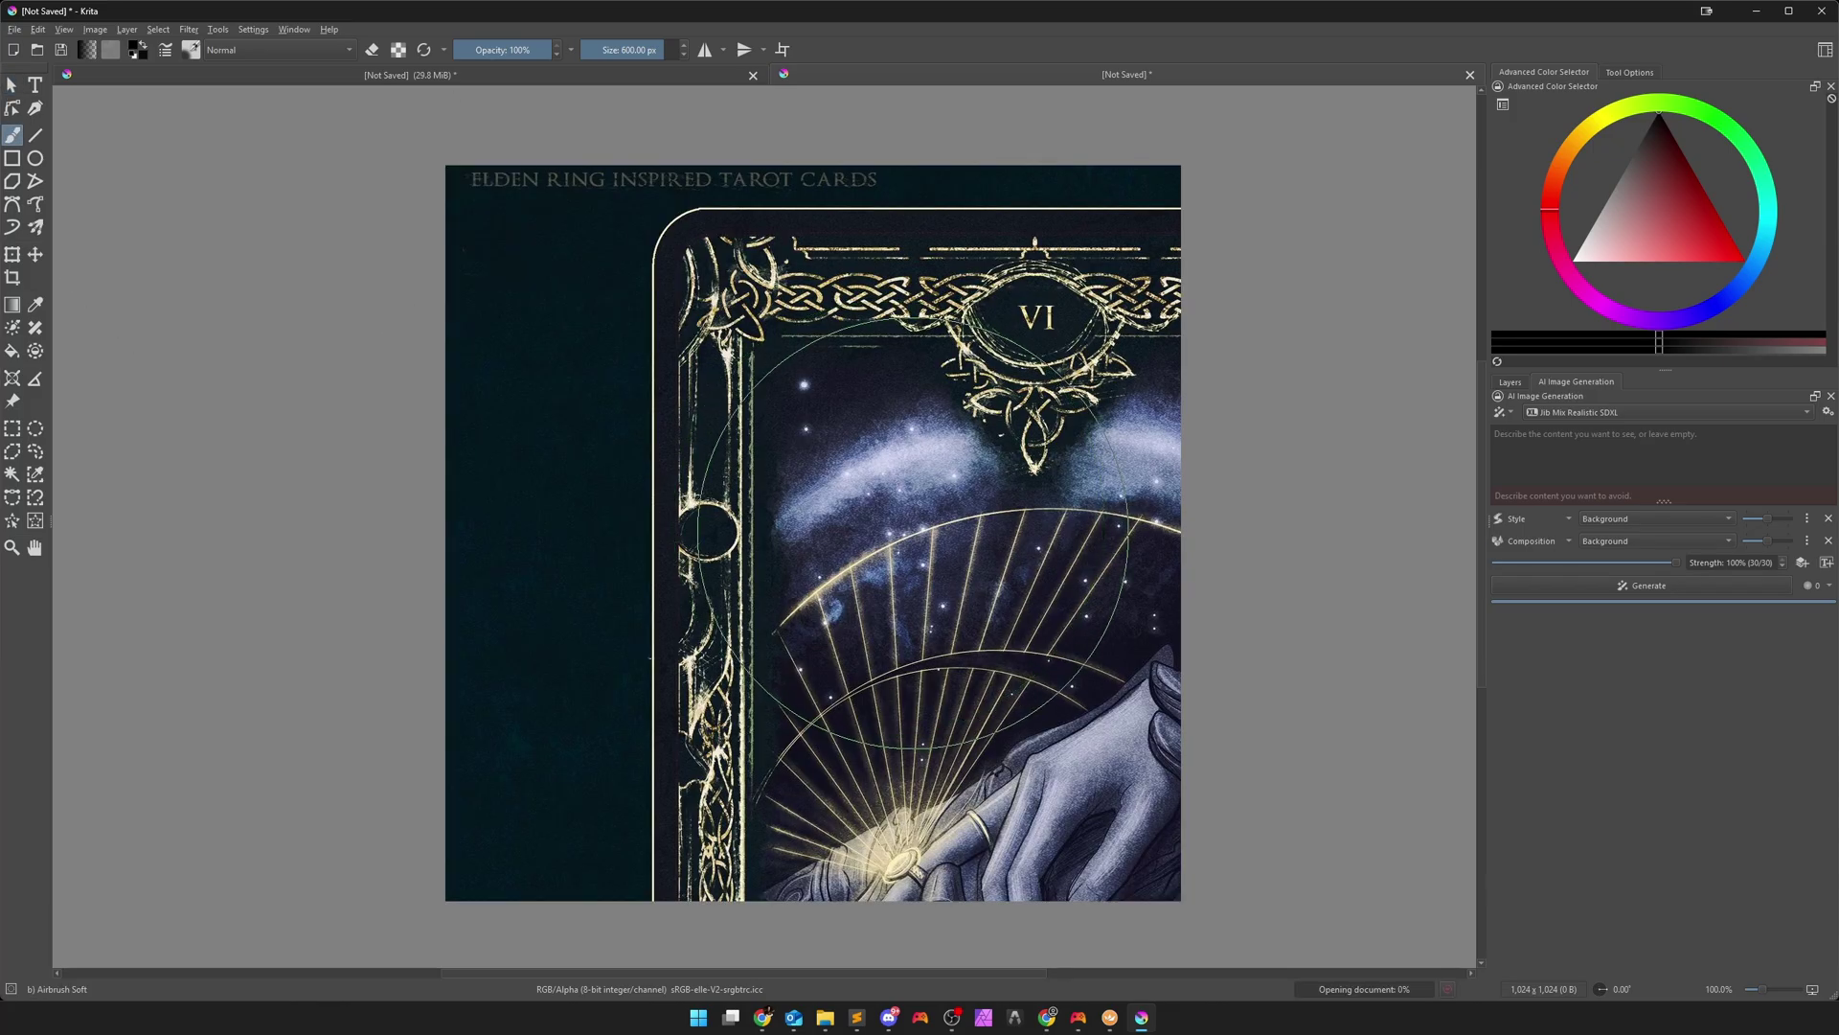
{"action": "key", "text": "b"}
{"action": "key", "text": "minus"}
{"action": "key", "text": "minus"}
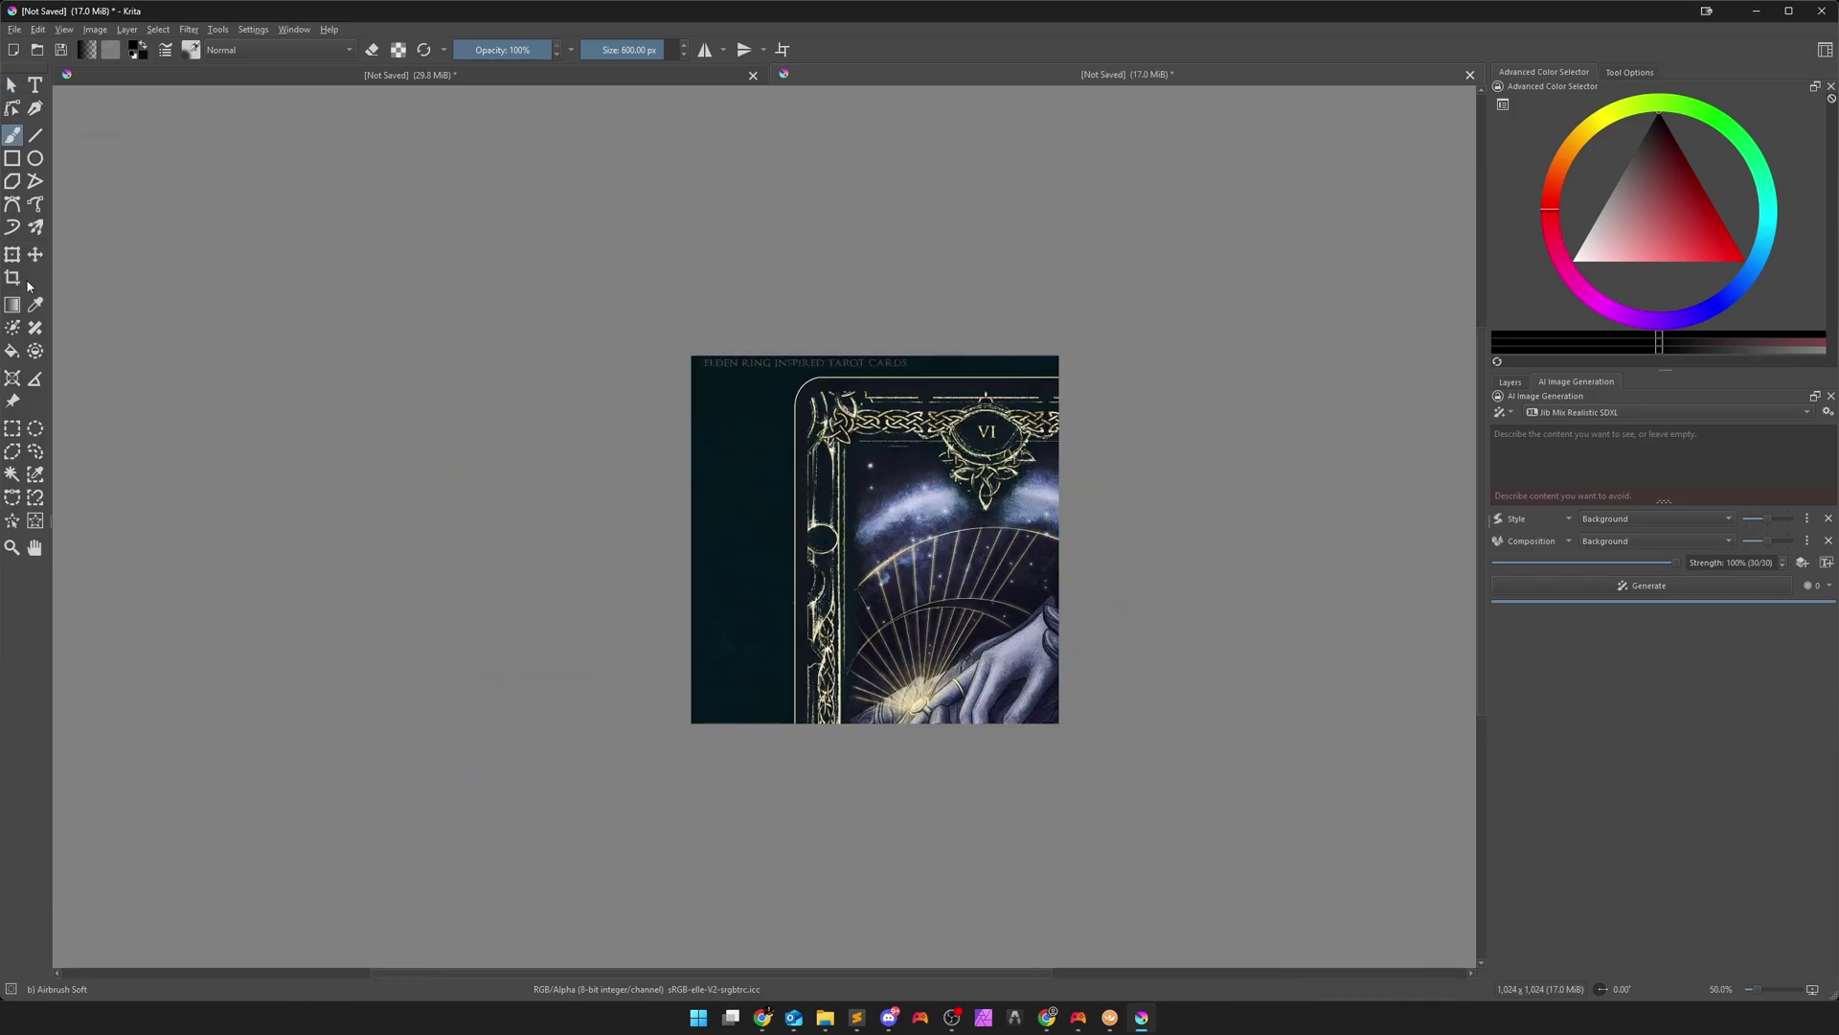
{"action": "key", "text": "ctrl+t"}
{"action": "key", "text": "minus"}
Move and stretch the card so the clasped-hands artwork fills the canvas, then apply the transform
{"action": "left_click_drag", "start_coordinate": [991, 671], "coordinate": [795, 333]}
{"action": "left_click_drag", "start_coordinate": [797, 706], "coordinate": [800, 610]}
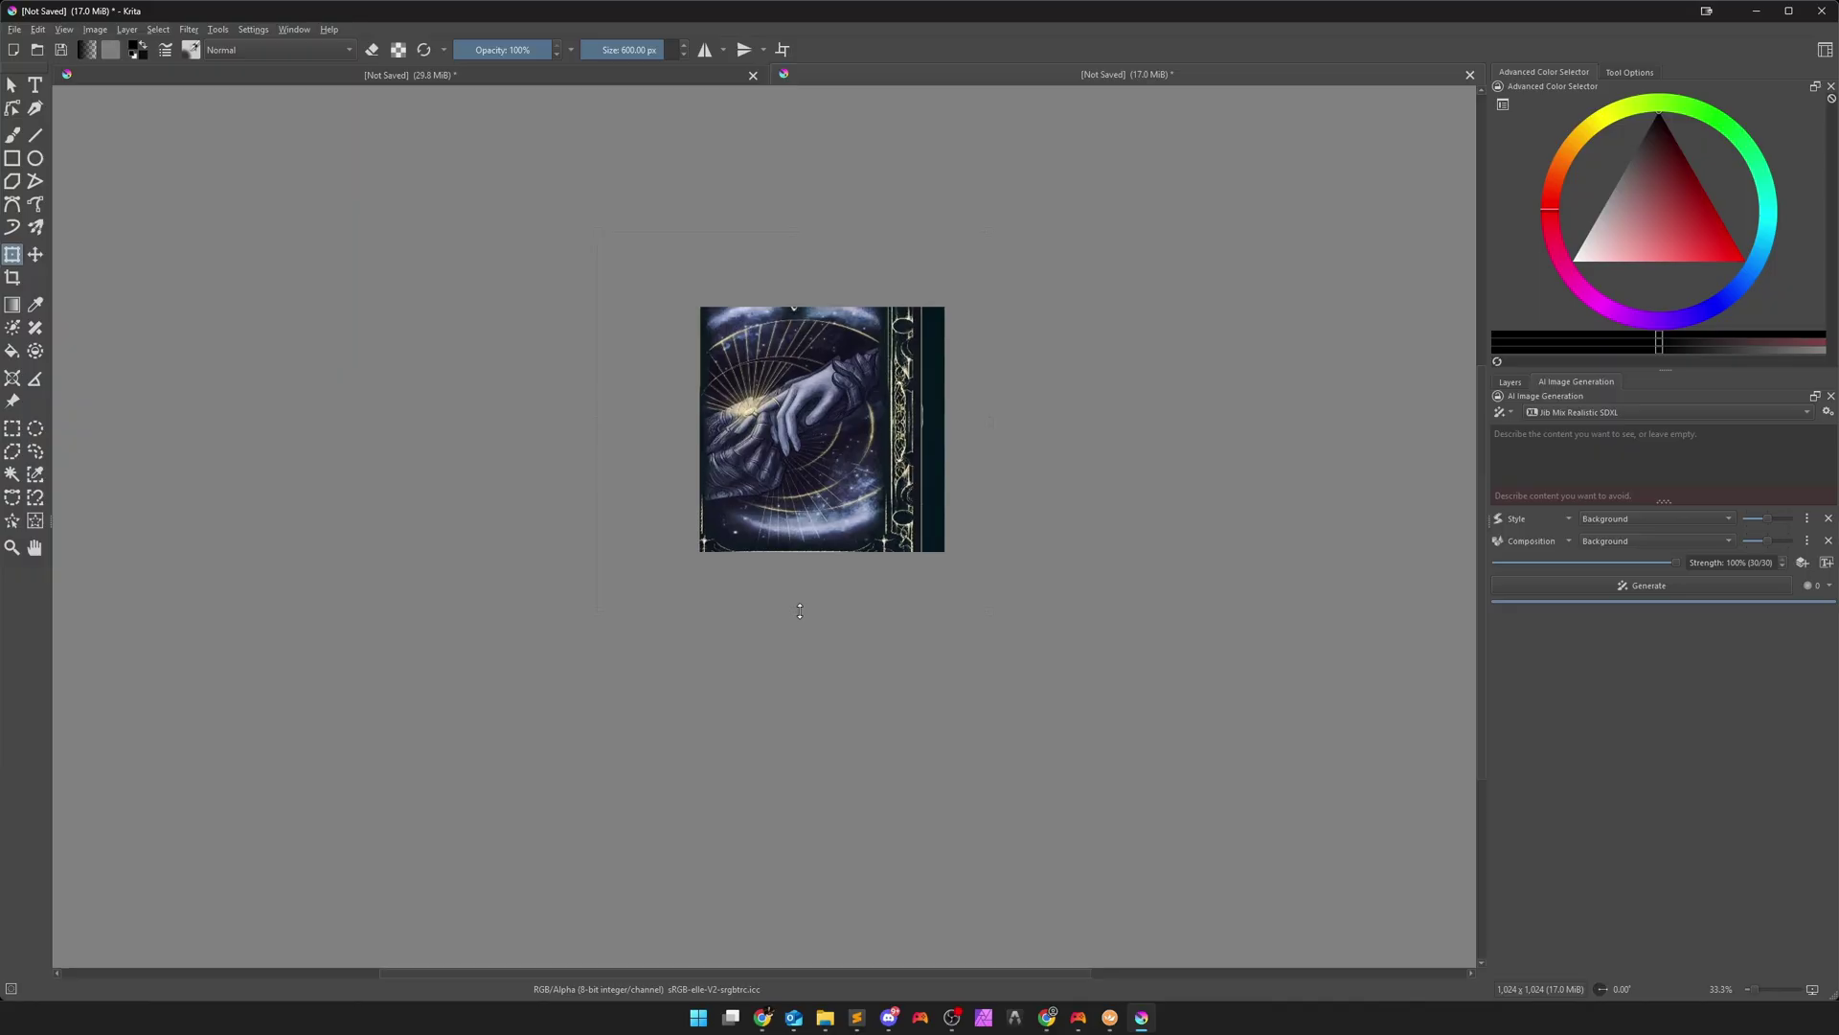
{"action": "left_click_drag", "start_coordinate": [967, 426], "coordinate": [1076, 421]}
{"action": "left_click_drag", "start_coordinate": [596, 421], "coordinate": [560, 433]}
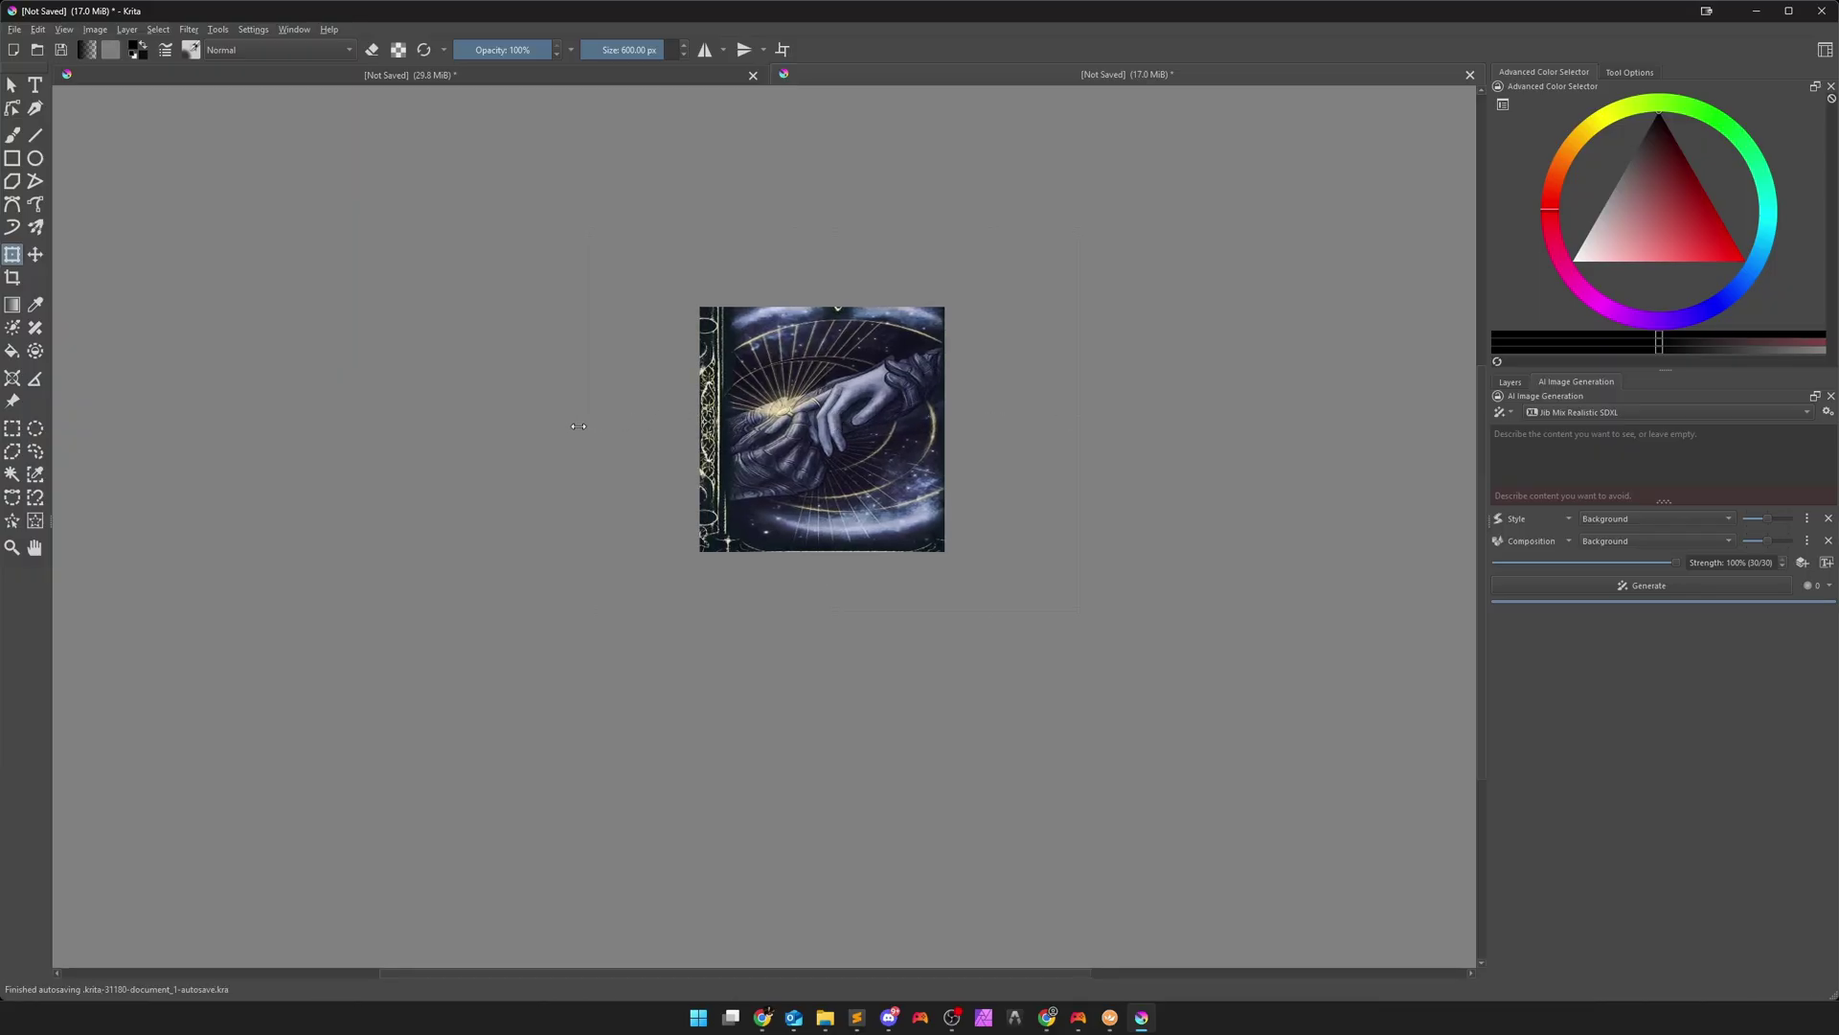
{"action": "scroll", "coordinate": [786, 450], "scroll_direction": "up", "scroll_amount": 2}
{"action": "right_click", "coordinate": [789, 448]}
{"action": "left_click", "coordinate": [831, 629]}
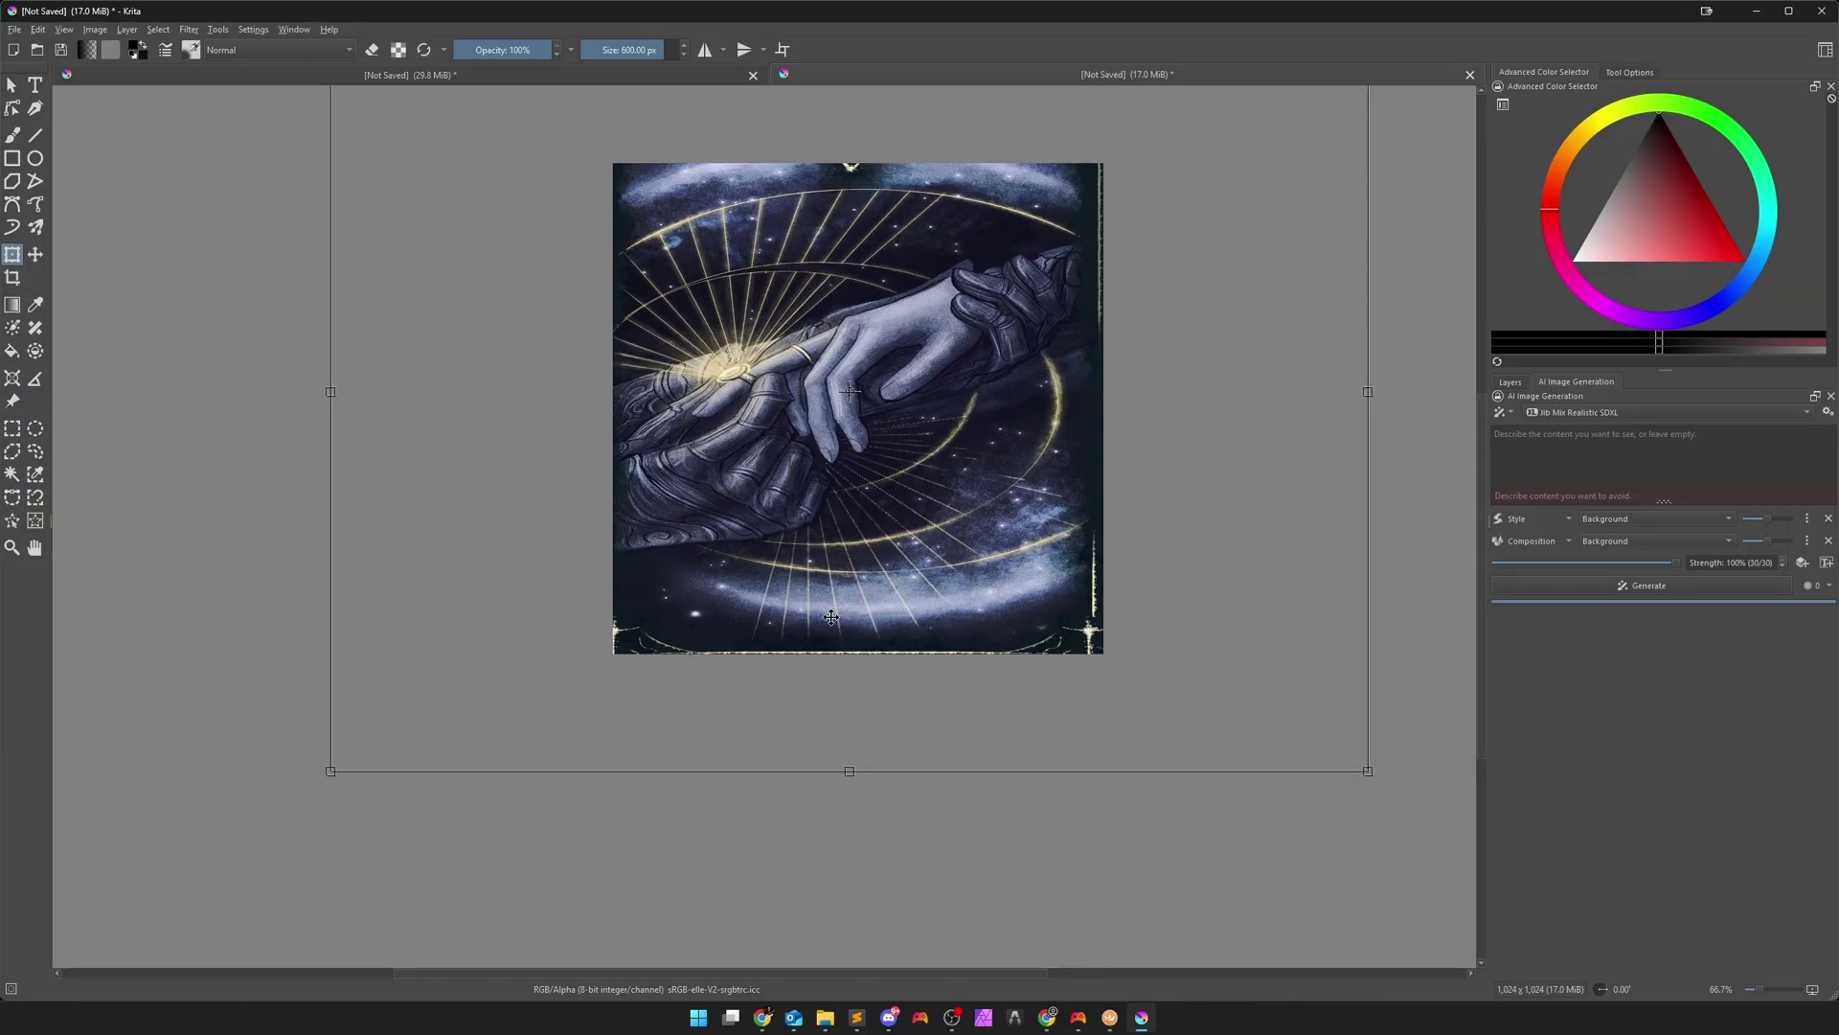
{"action": "right_click", "coordinate": [845, 525]}
{"action": "left_click", "coordinate": [891, 711]}
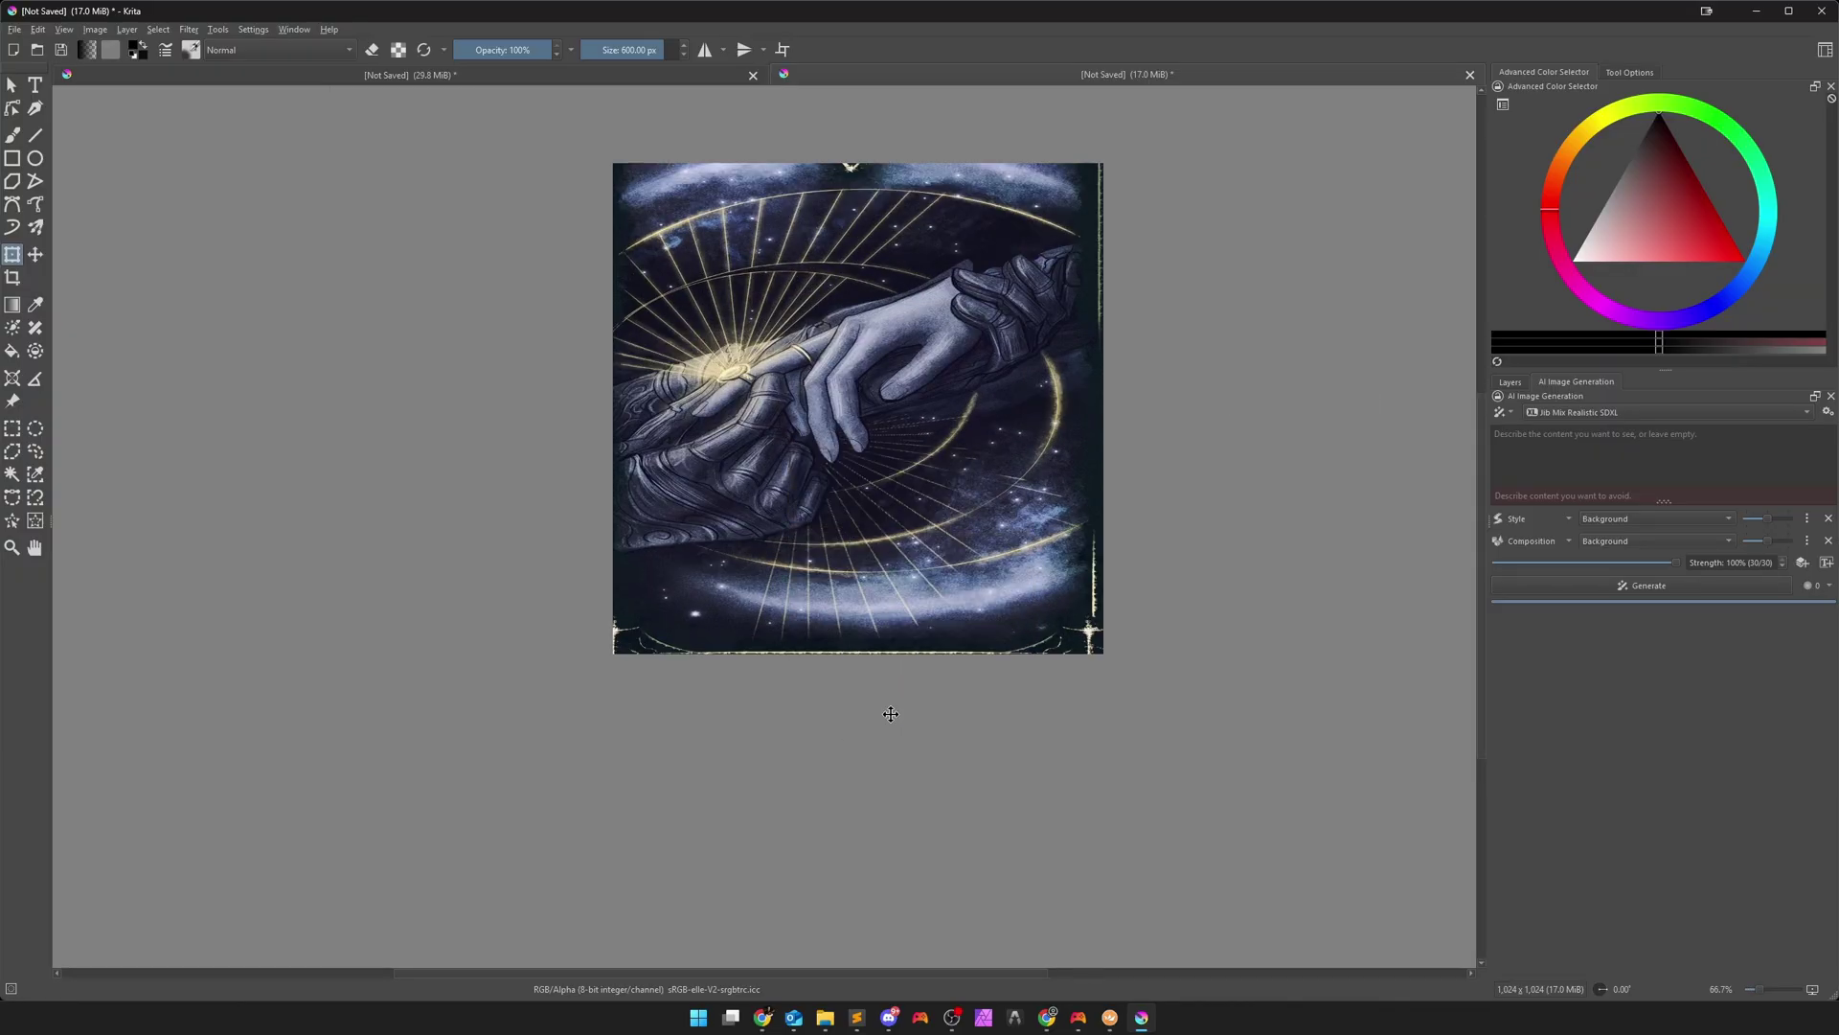
{"action": "left_click", "coordinate": [1510, 381]}
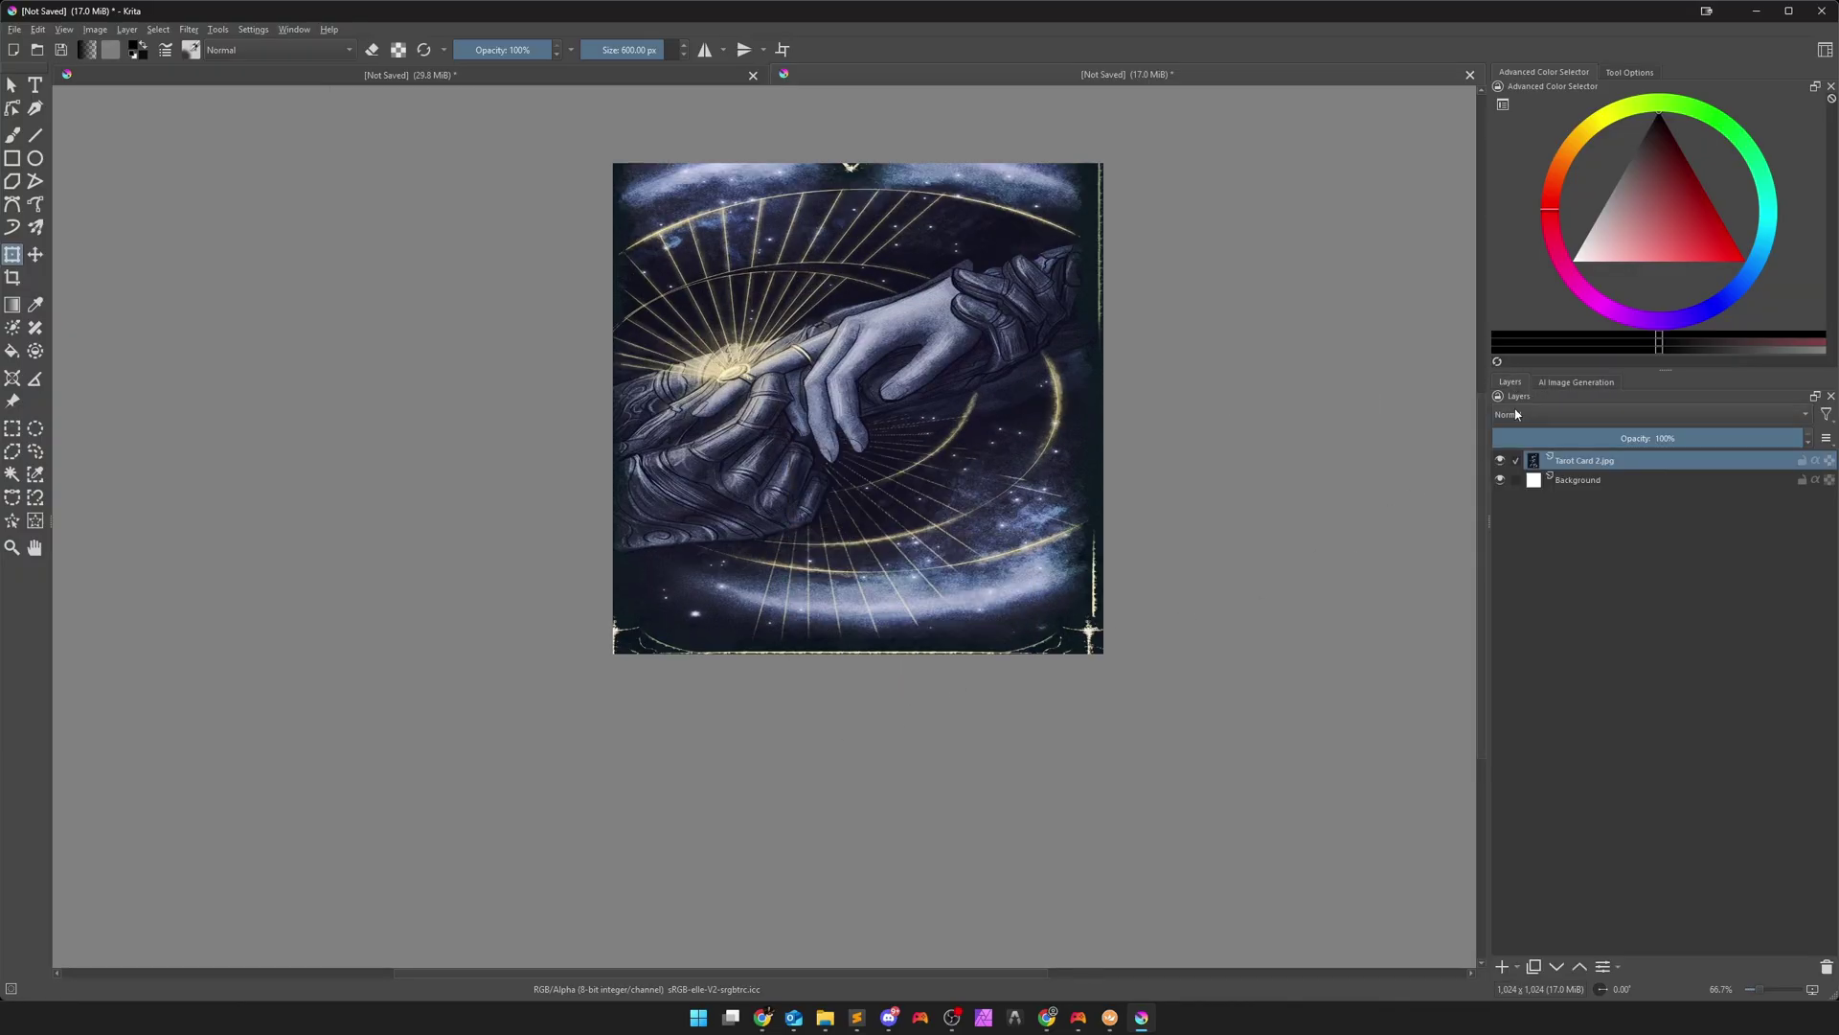
Rename the tarot card layer to 'Style'
{"action": "double_click", "coordinate": [1583, 462]}
{"action": "type", "text": "Style"}
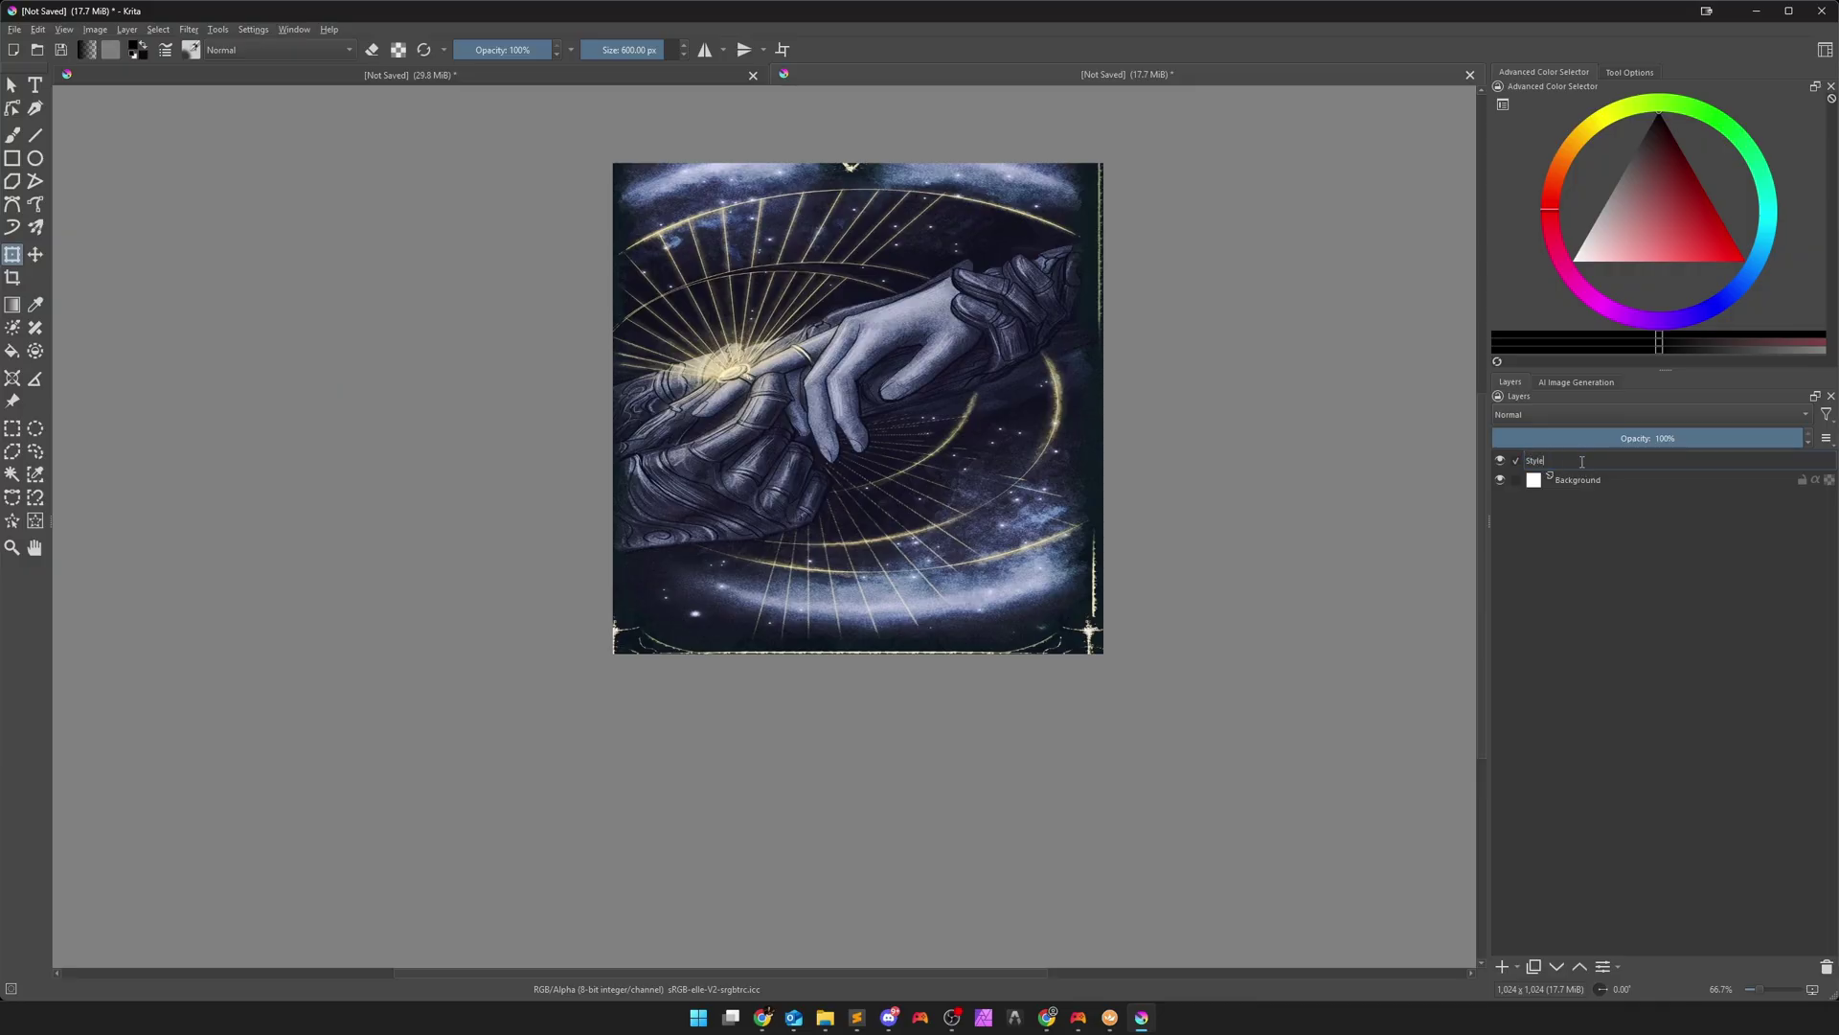
{"action": "key", "text": "Return"}
{"action": "mouse_move", "coordinate": [1235, 456]}
{"action": "left_mouse_down"}
{"action": "mouse_move", "coordinate": [1153, 526]}
{"action": "mouse_move", "coordinate": [1220, 560]}
{"action": "left_mouse_up"}
{"action": "scroll", "coordinate": [1153, 526], "scroll_direction": "up", "scroll_amount": 1}
{"action": "scroll", "coordinate": [1220, 559], "scroll_direction": "down", "scroll_amount": 1}
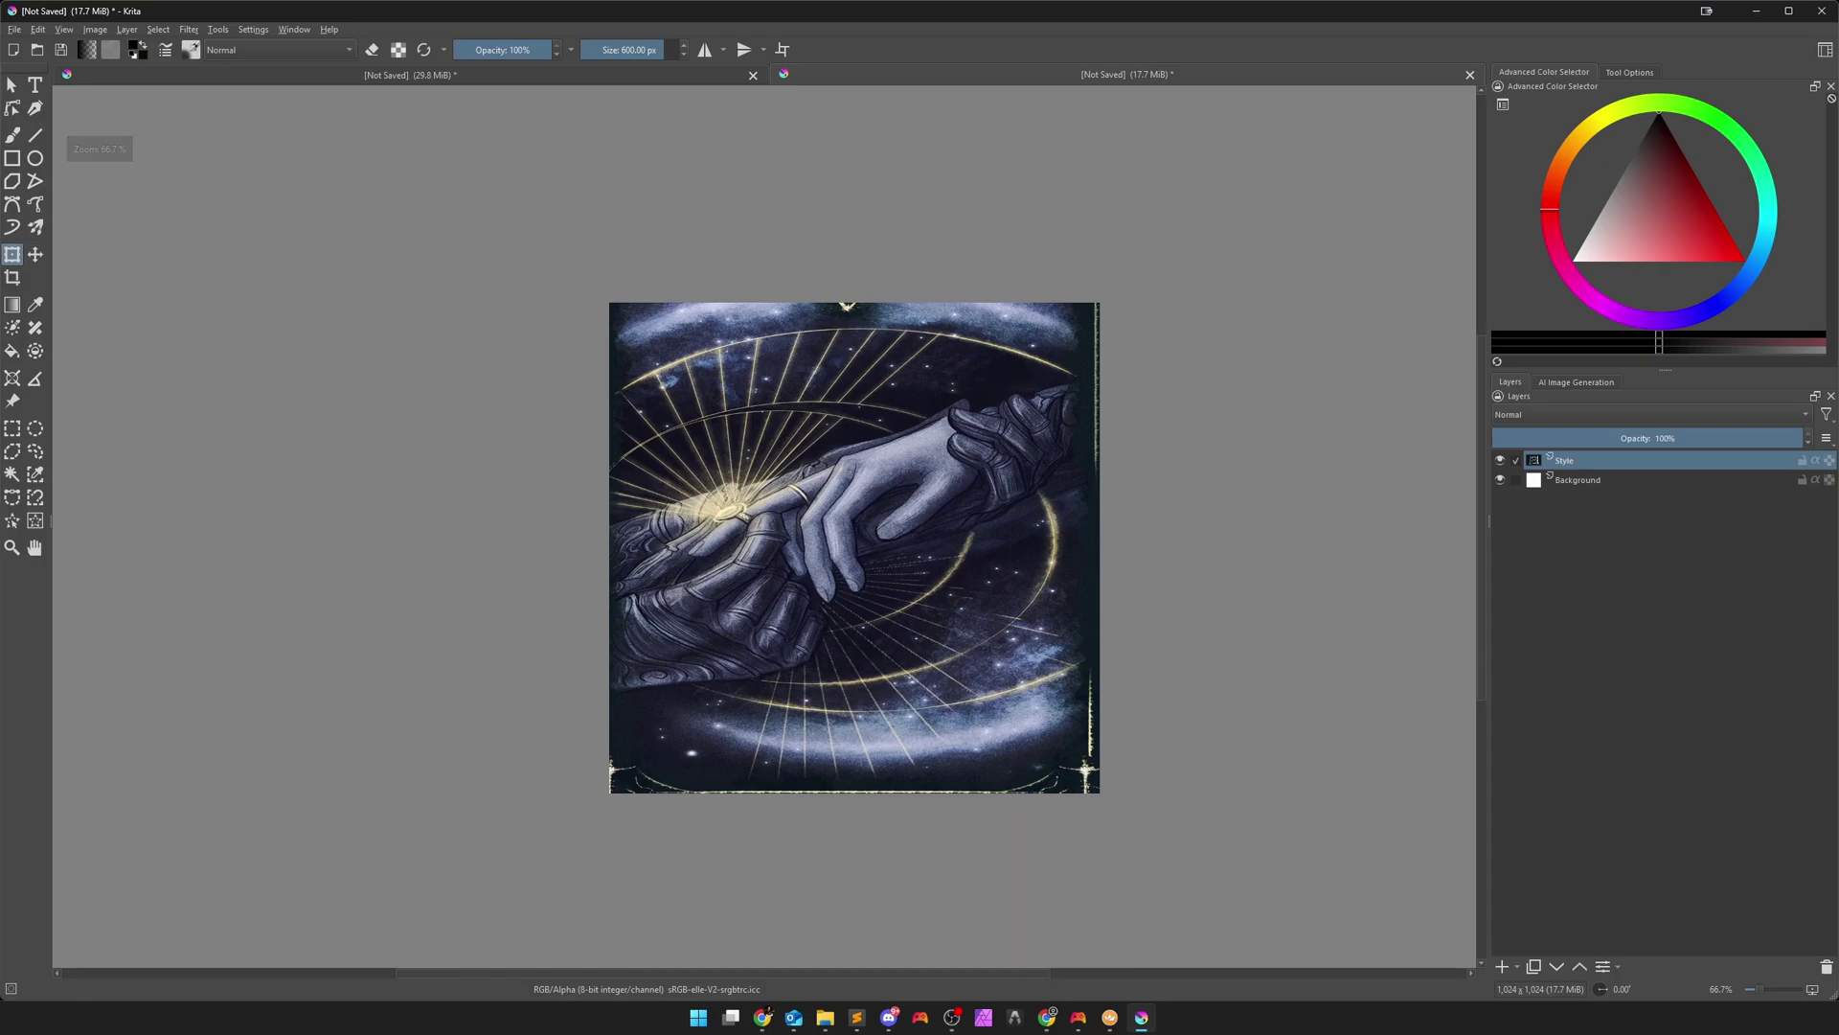
Insert the Batman picture as a new layer named 'Composition'
{"action": "right_click", "coordinate": [969, 509]}
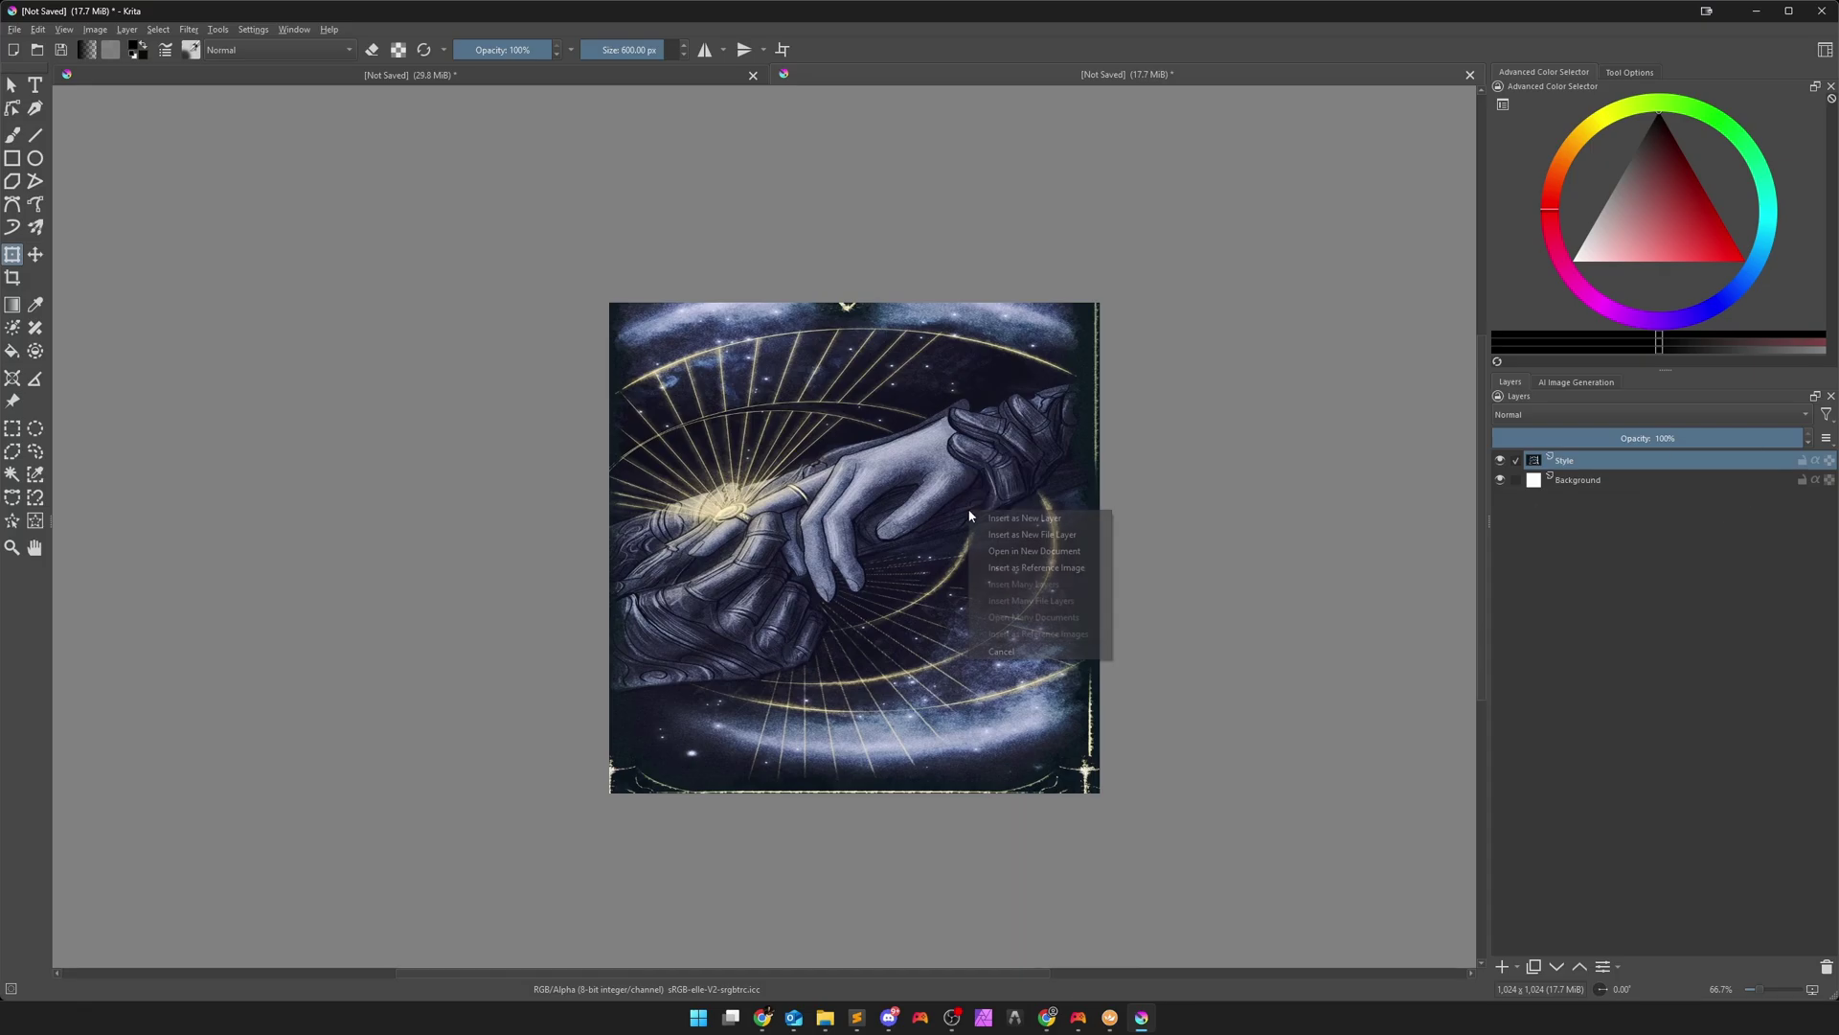
{"action": "left_click", "coordinate": [1050, 553]}
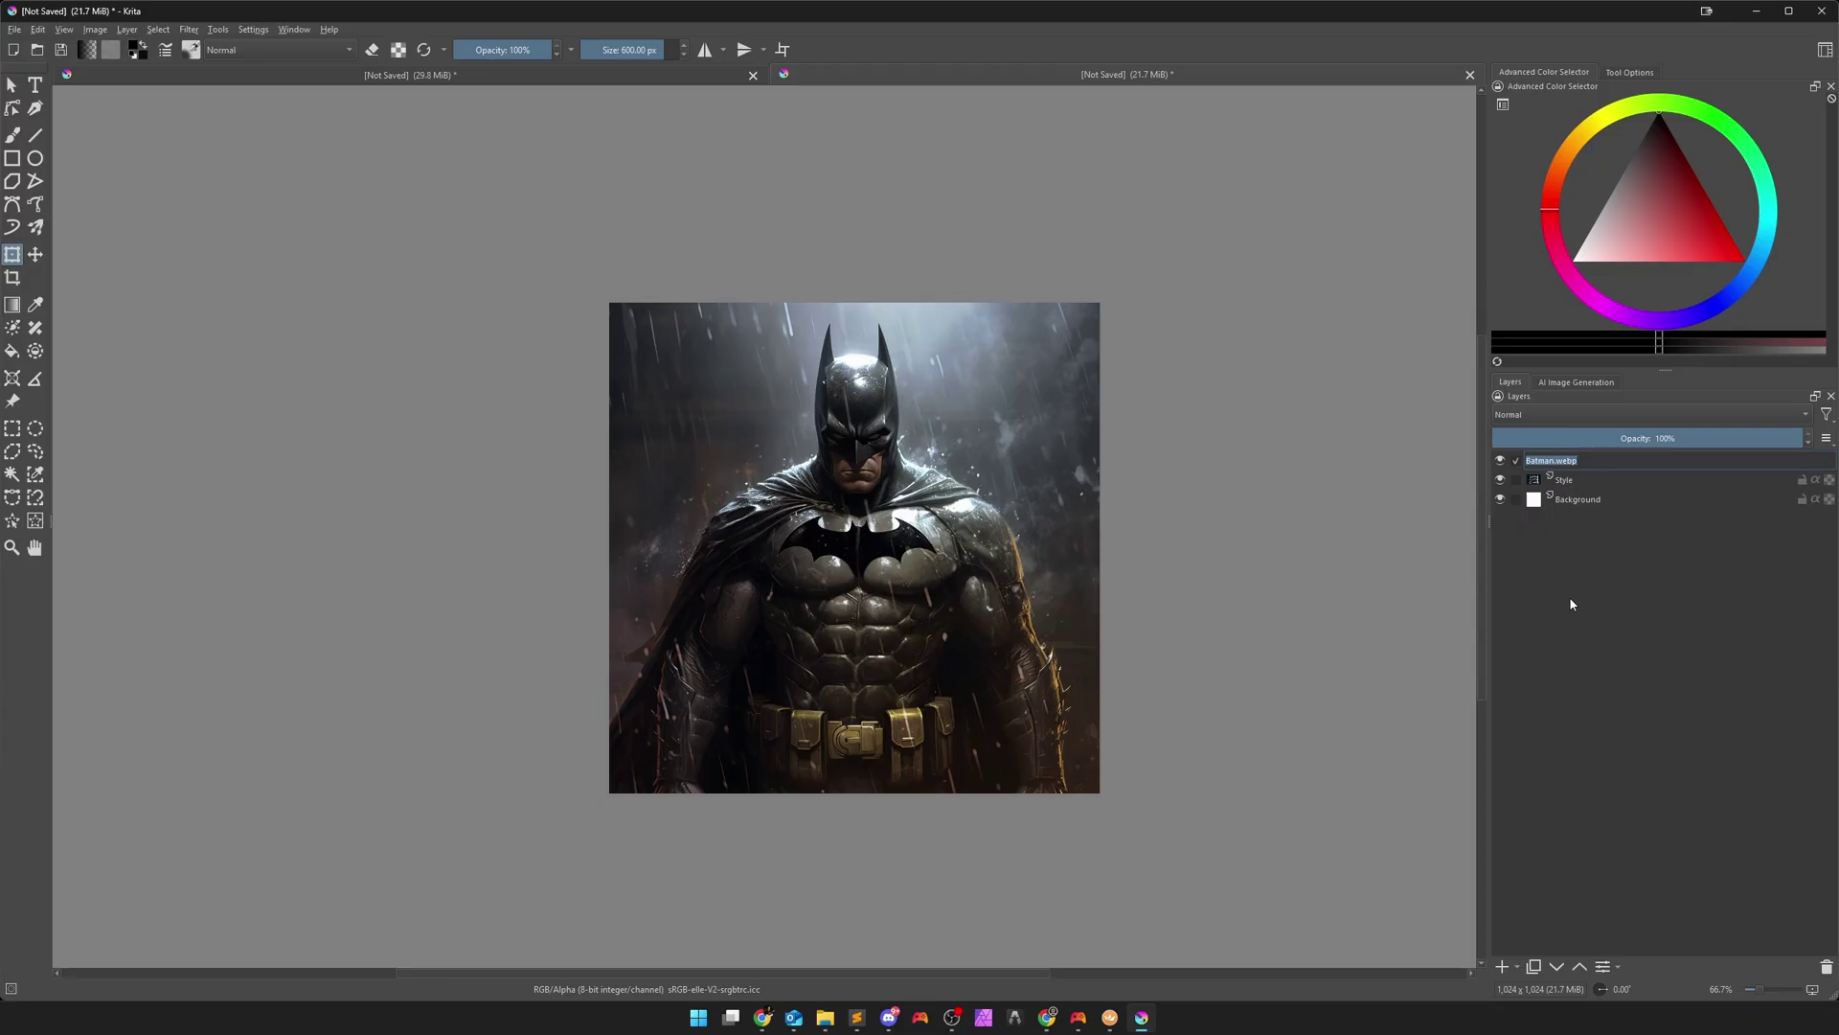
{"action": "type", "text": "Com"}
{"action": "type", "text": "on"}
{"action": "key", "text": "Return"}
Hide the Composition and Style layers, leaving a blank canvas
{"action": "left_click", "coordinate": [1568, 383]}
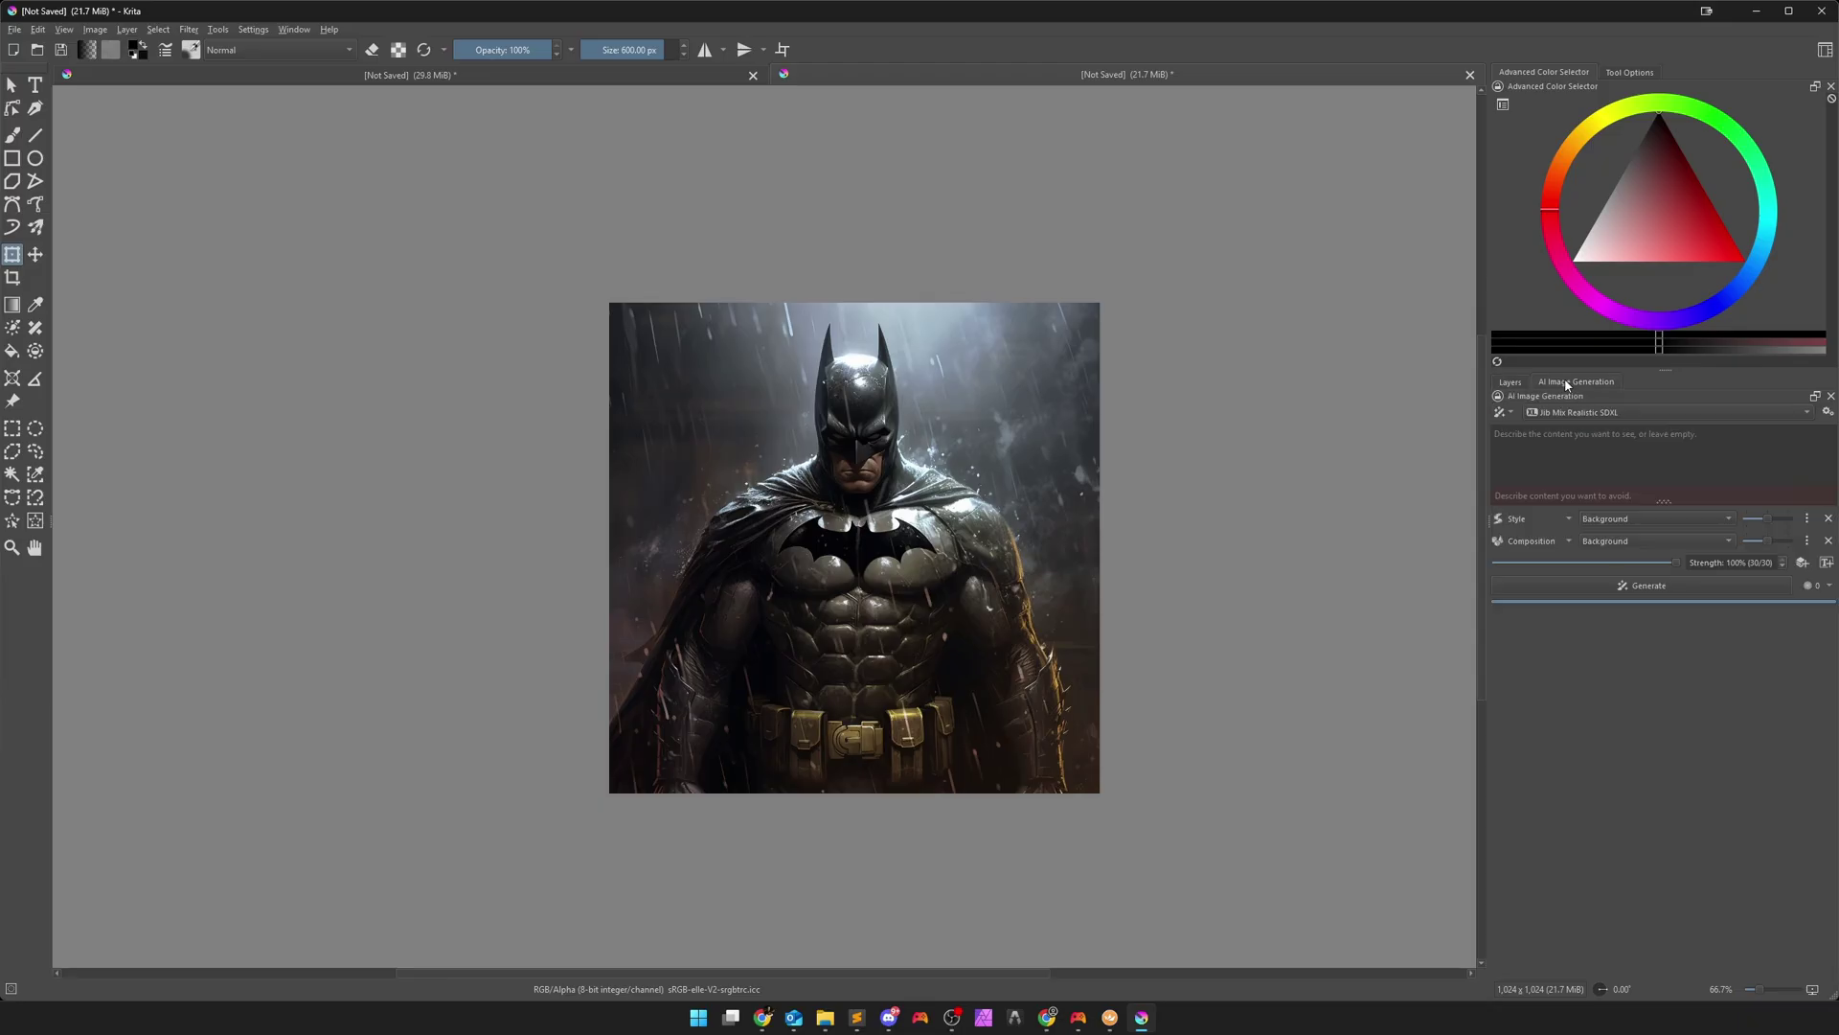
{"action": "left_click", "coordinate": [1508, 383]}
{"action": "left_click", "coordinate": [1500, 461]}
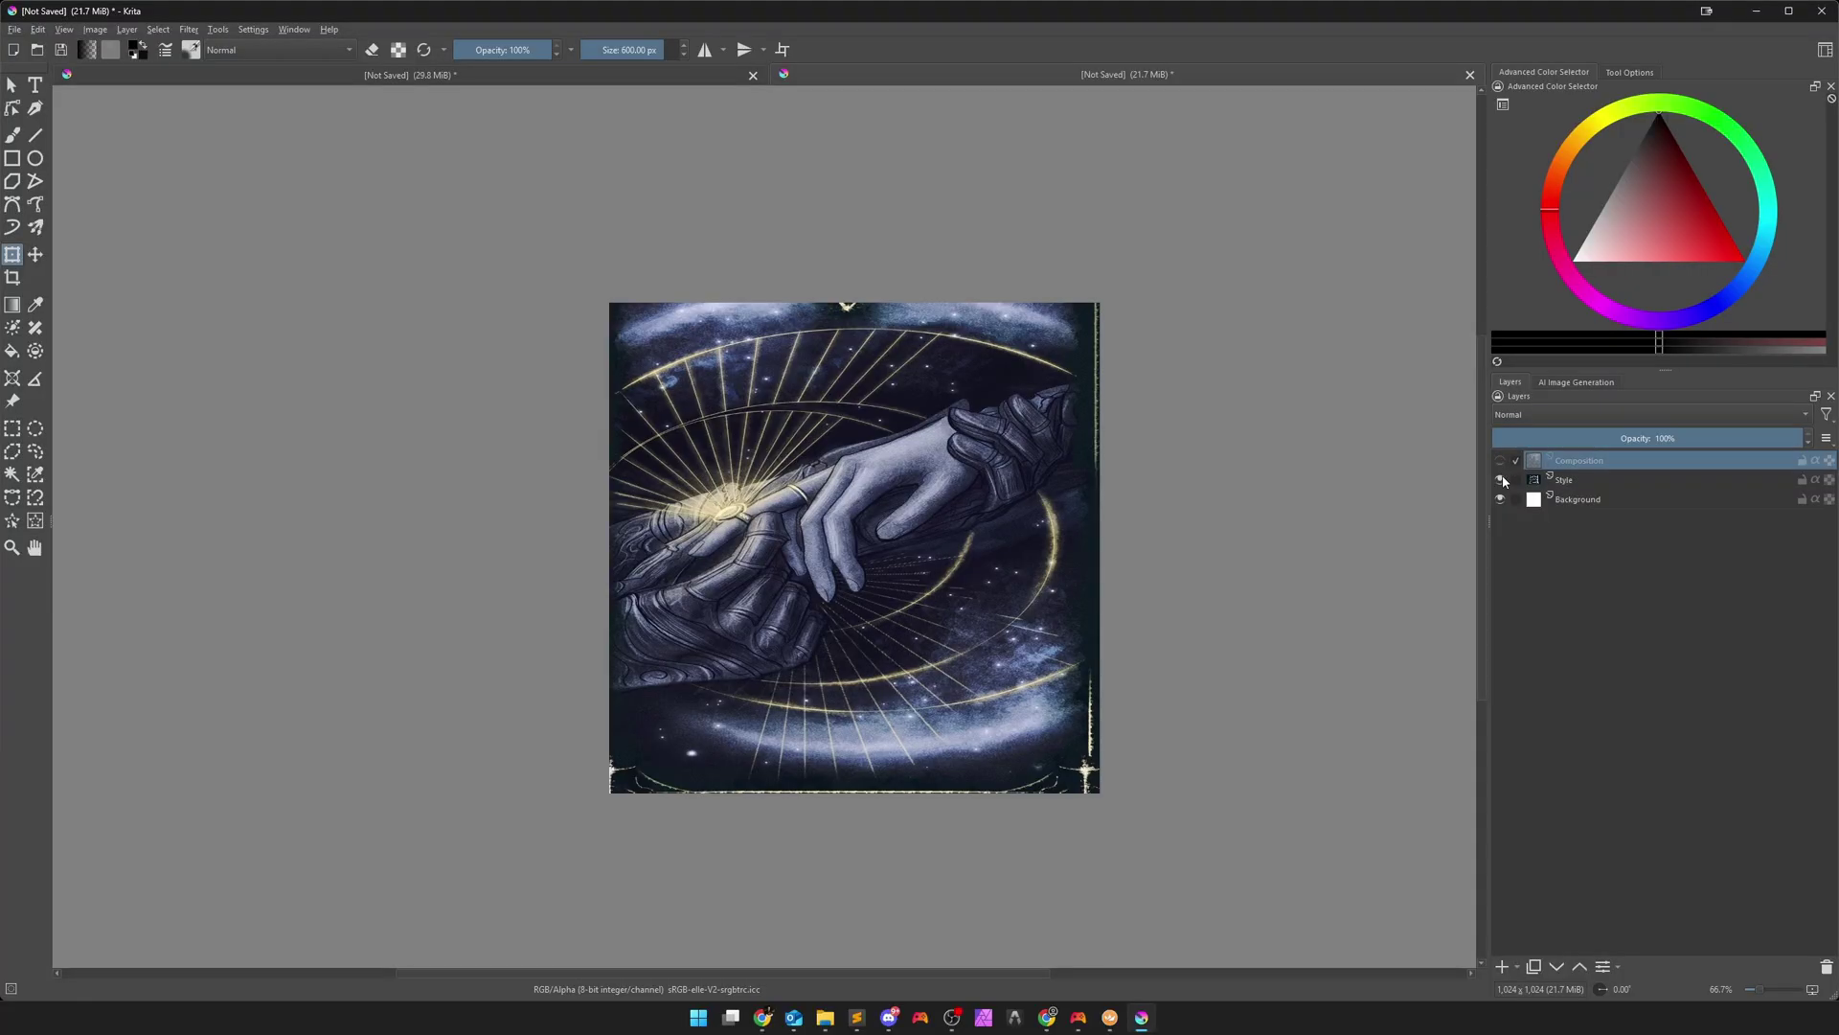
{"action": "left_click", "coordinate": [1579, 383]}
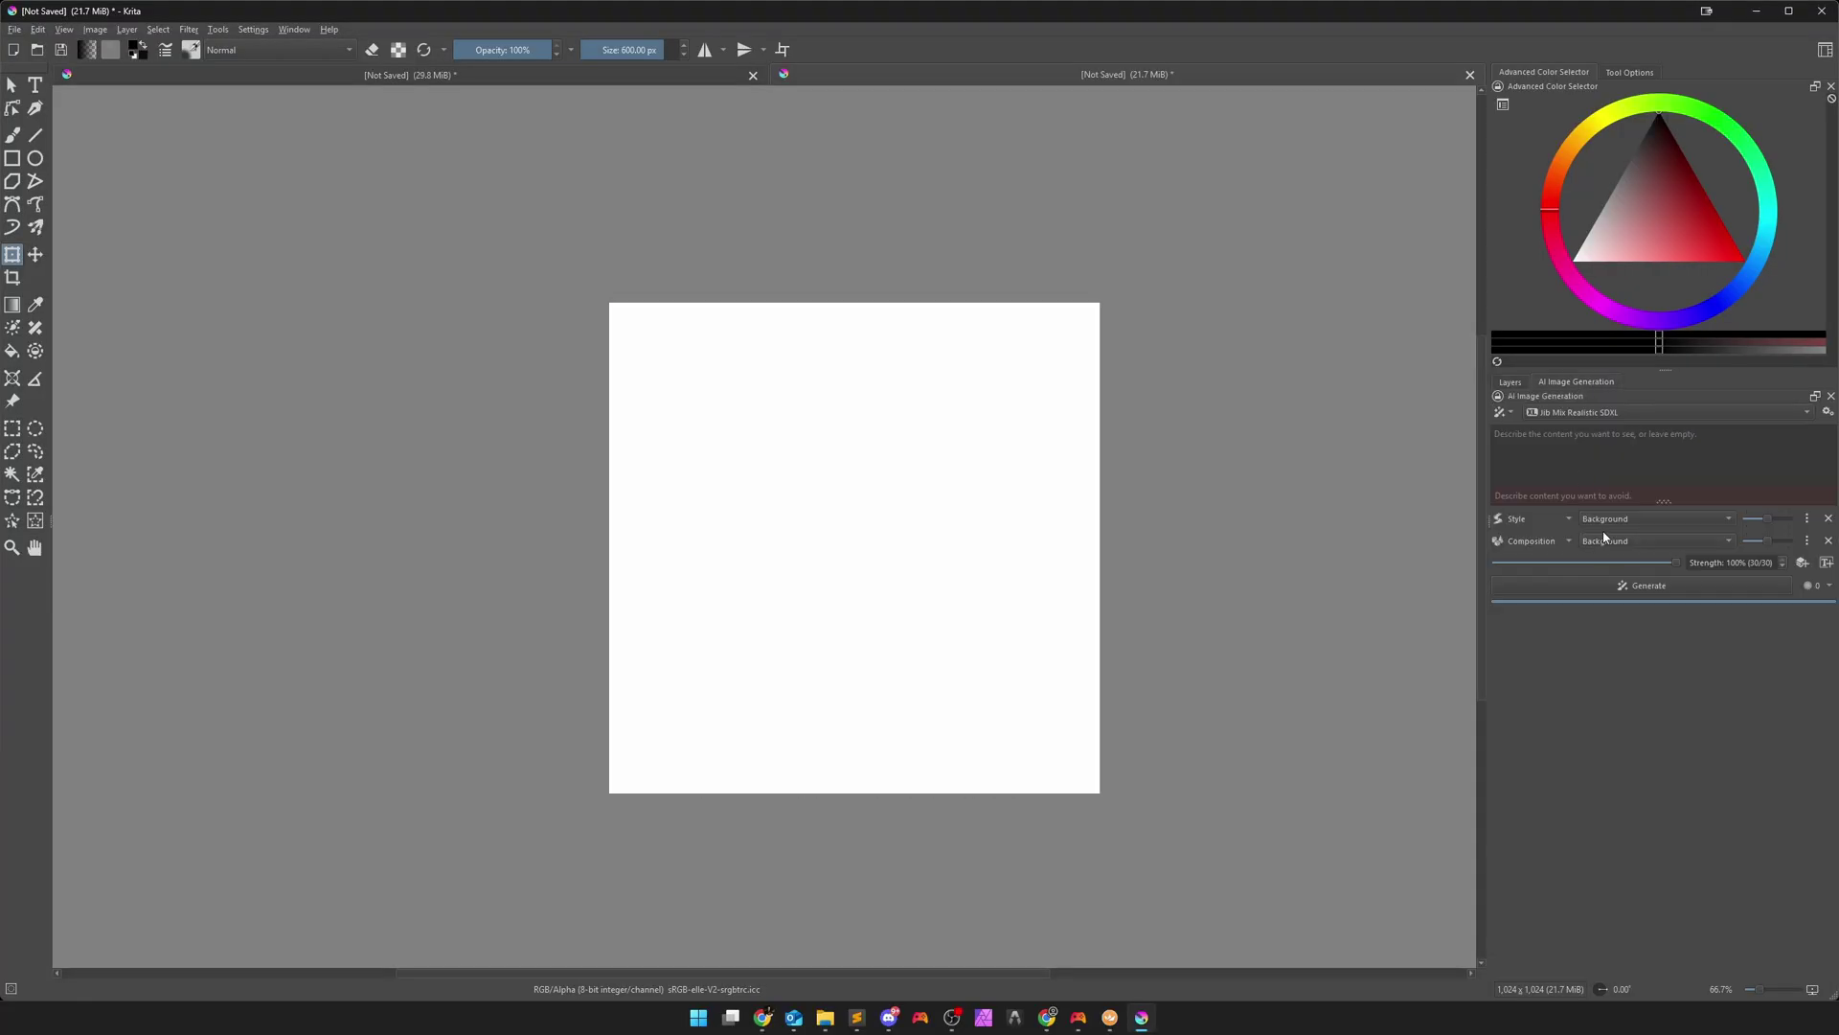
{"action": "left_click", "coordinate": [1619, 519]}
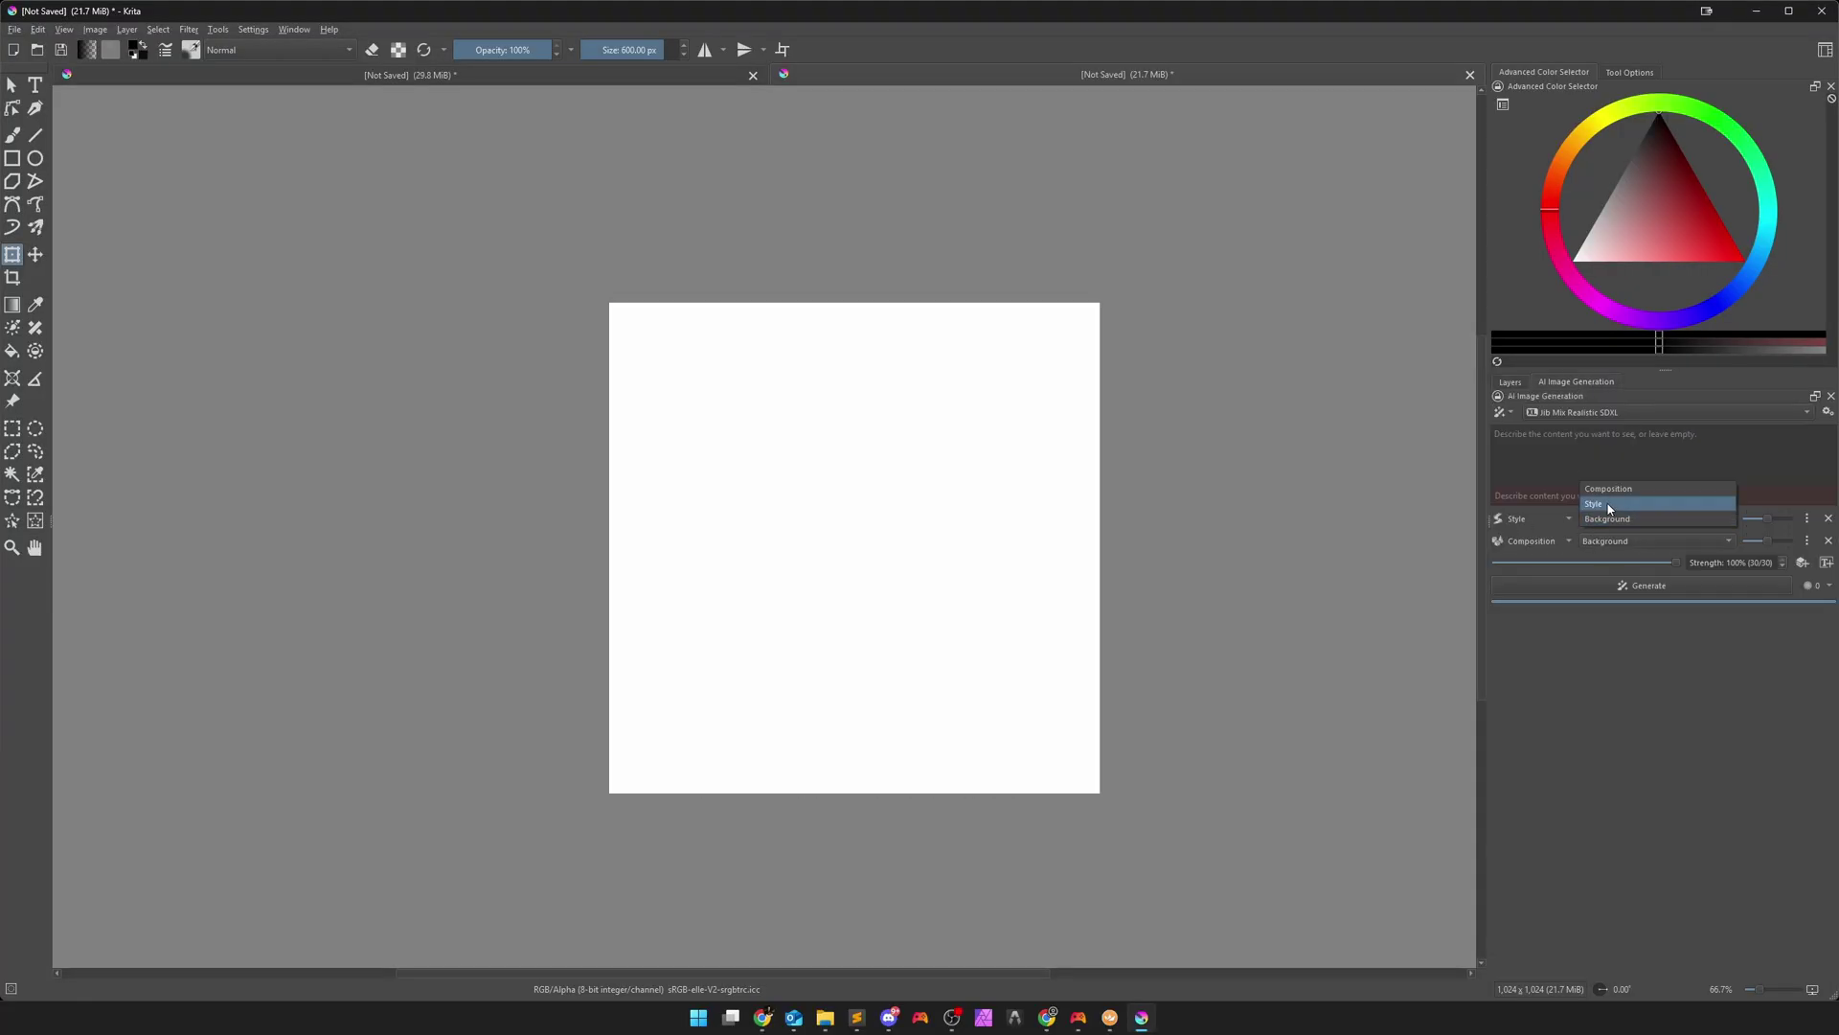
Feed the Style layer into the Style control and the Composition layer into the Composition control
{"action": "left_click", "coordinate": [1609, 505]}
{"action": "left_click", "coordinate": [1629, 540]}
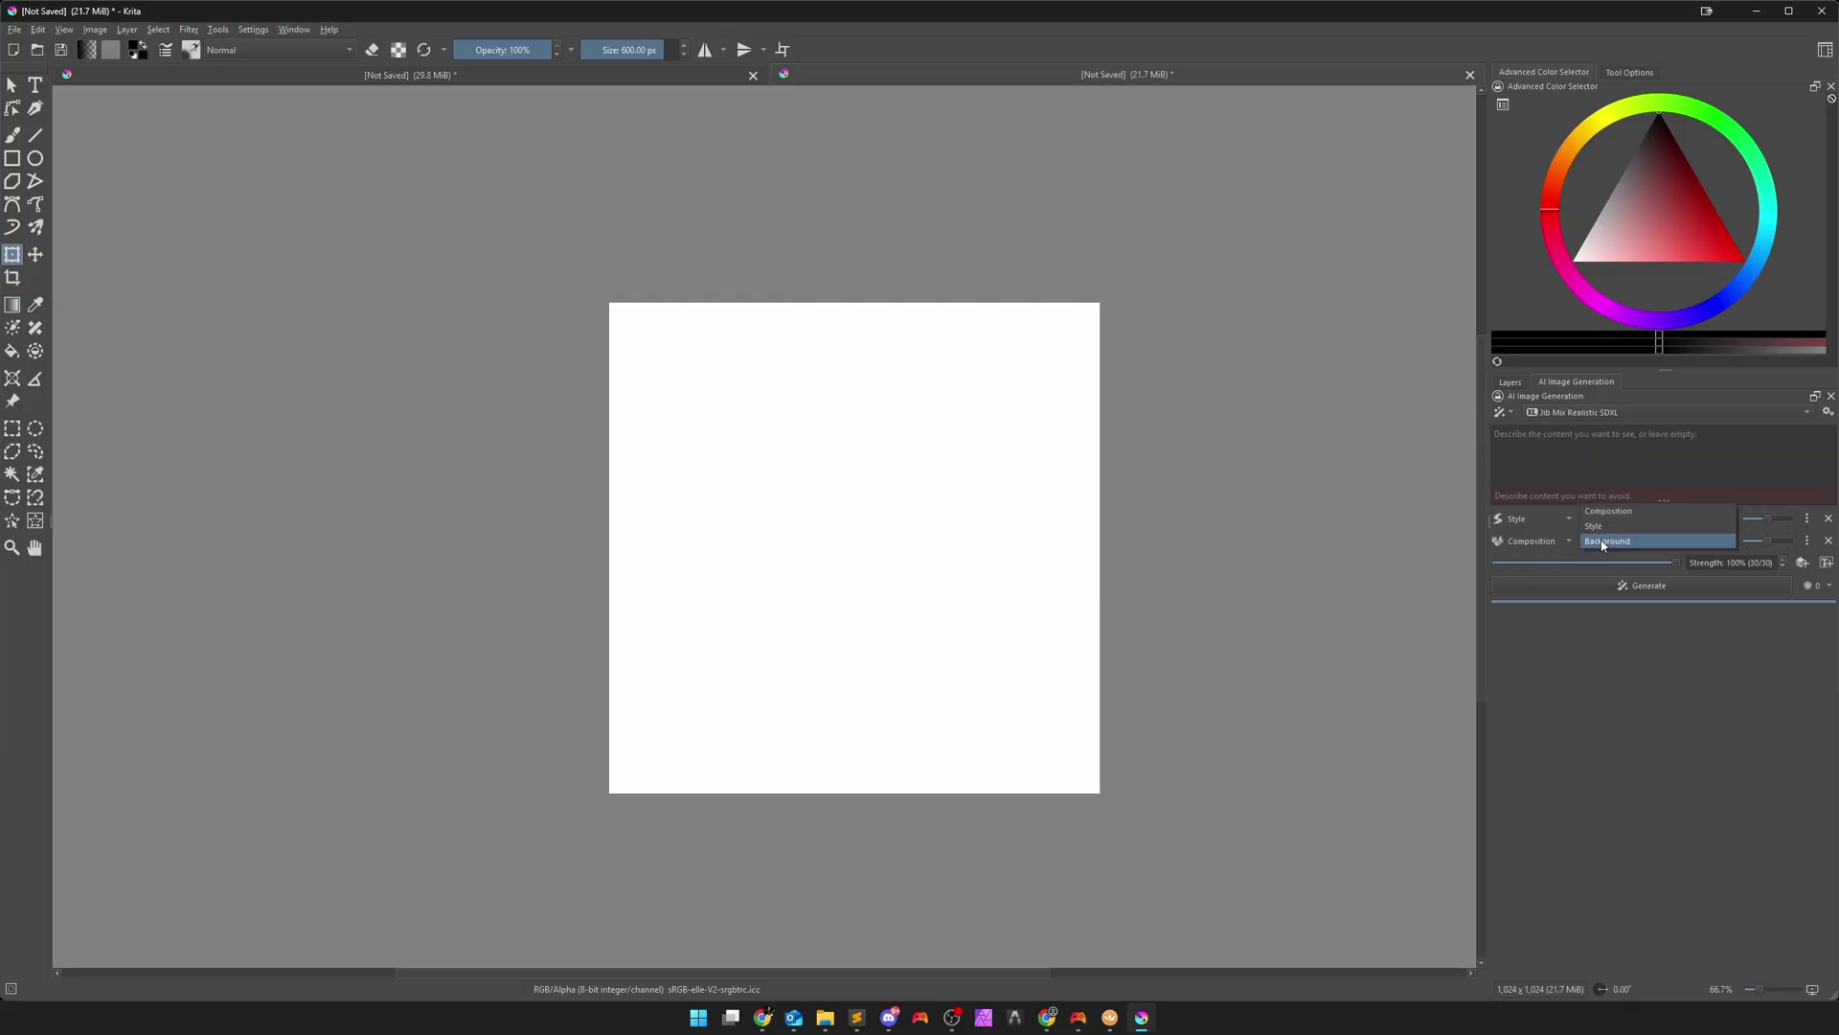
{"action": "left_click", "coordinate": [1619, 507]}
Generate from a 'water color painting of a female assassin' prompt
{"action": "left_click", "coordinate": [1610, 466]}
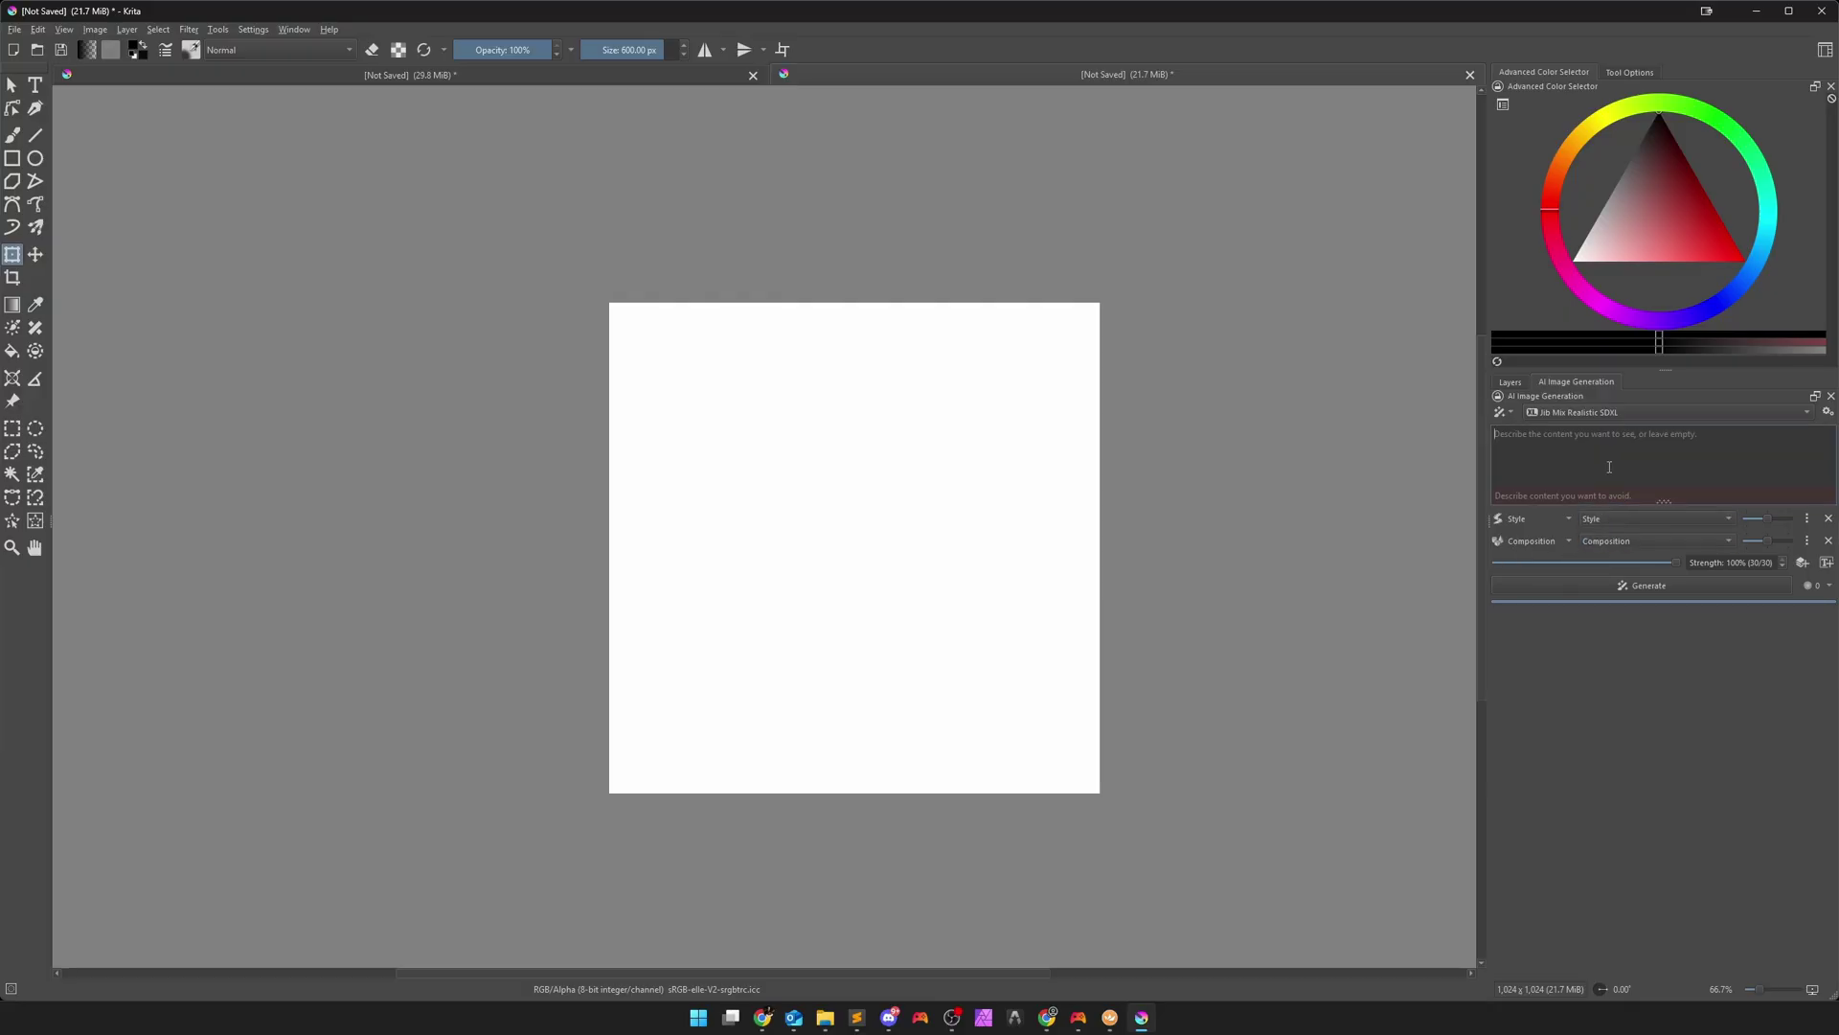
{"action": "type", "text": "water color"}
{"action": "type", "text": " pa"}
{"action": "type", "text": "inting of a fem"}
{"action": "type", "text": "ale assassin"}
{"action": "left_click", "coordinate": [1634, 594]}
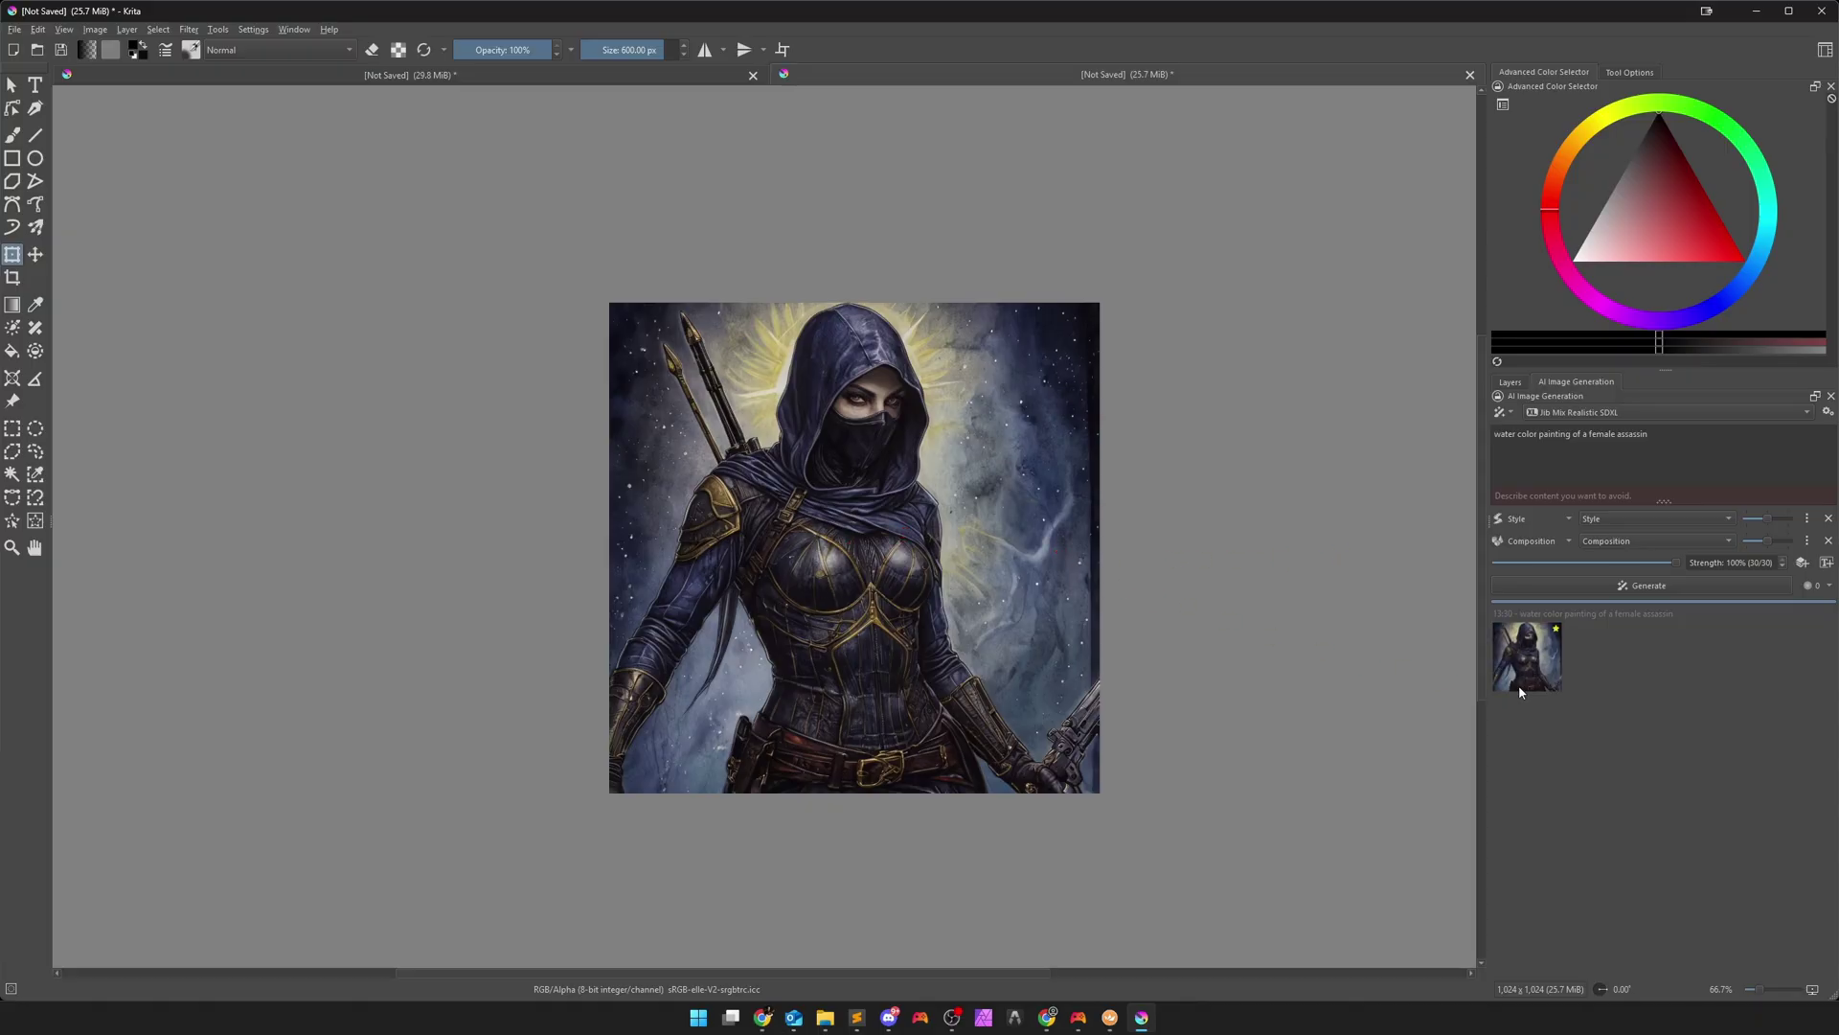
Apply the generated assassin as a layer and compare it against the Style hands image
{"action": "left_click", "coordinate": [1519, 684]}
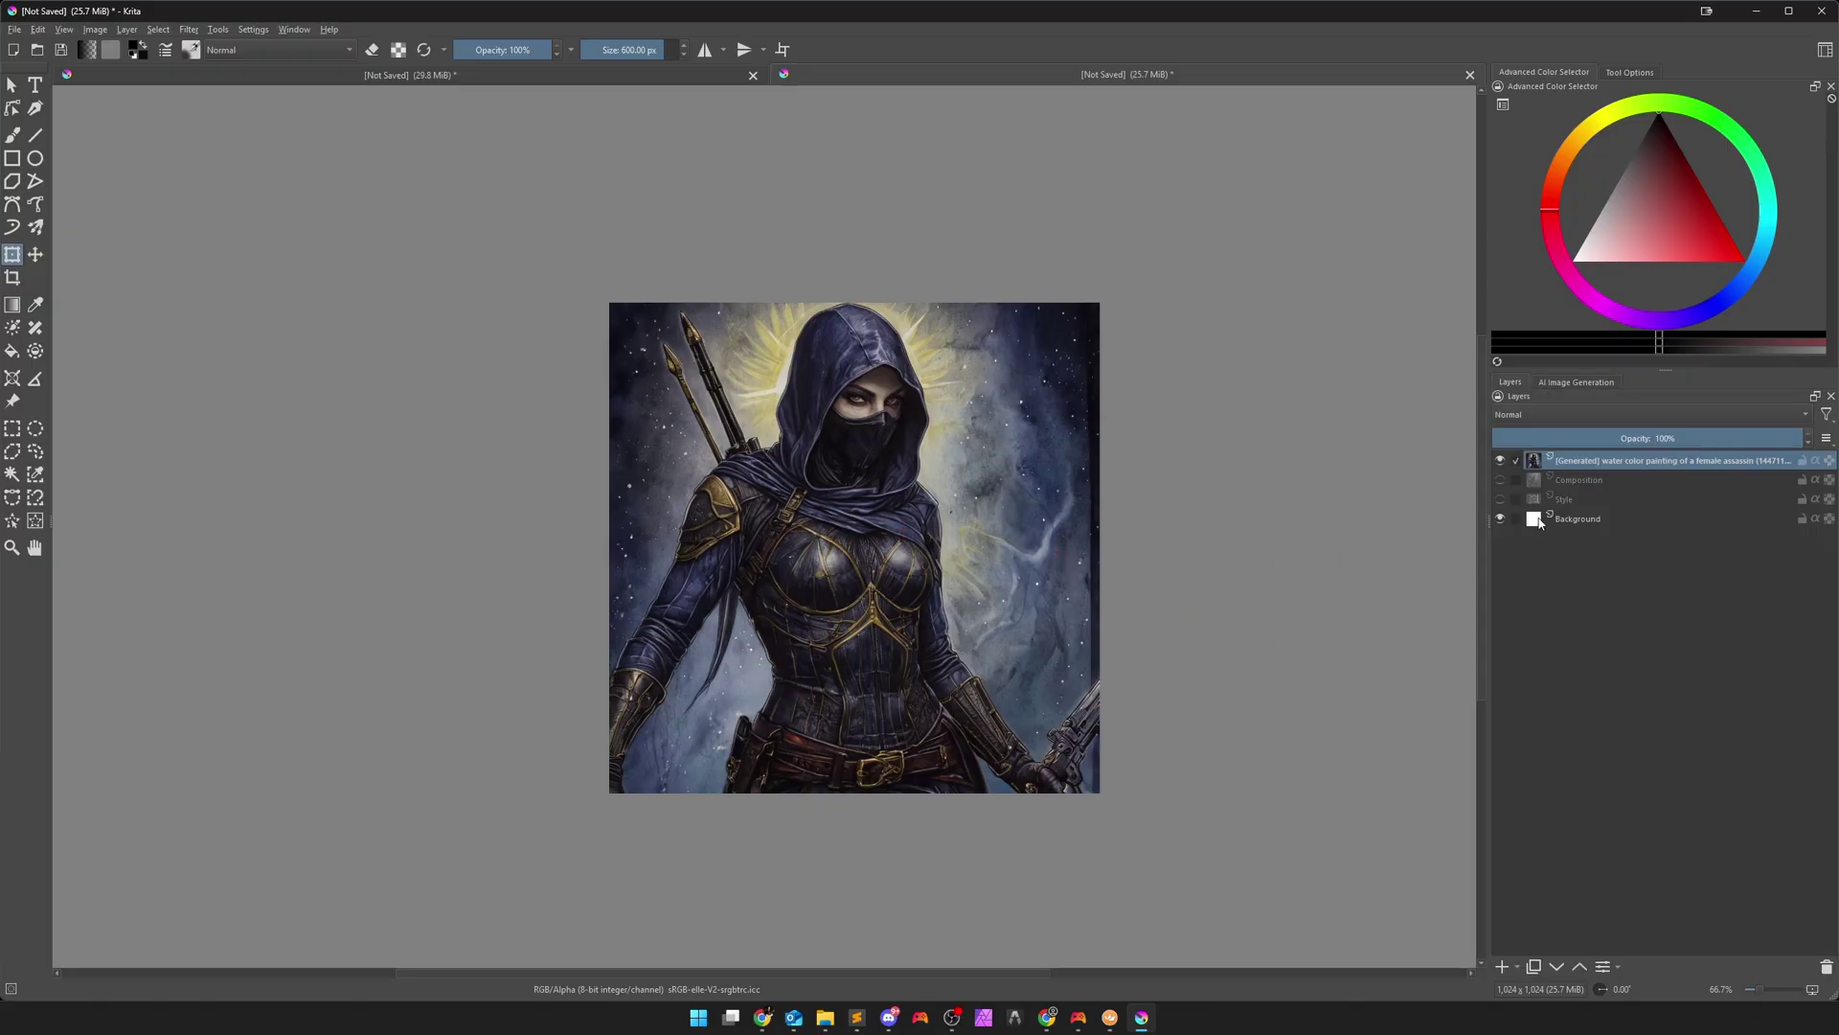
{"action": "left_click", "coordinate": [1500, 460]}
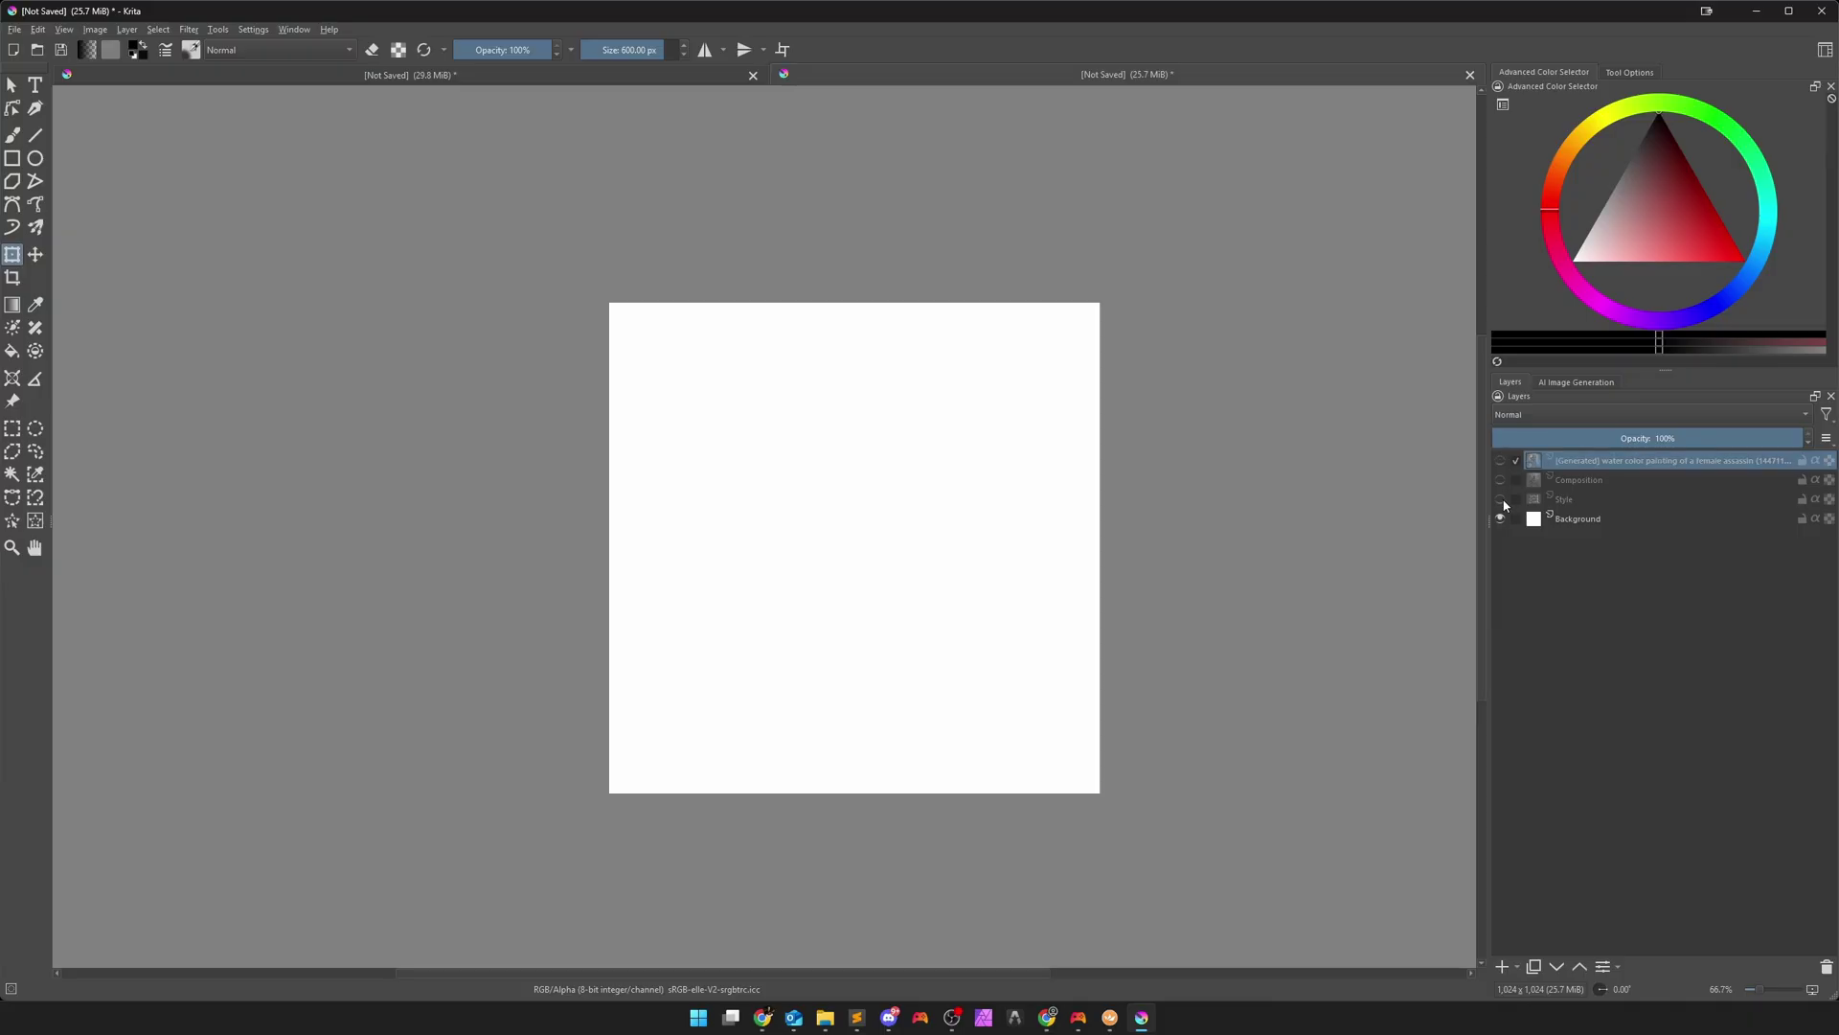
{"action": "left_click", "coordinate": [1501, 499]}
{"action": "left_click", "coordinate": [1500, 461]}
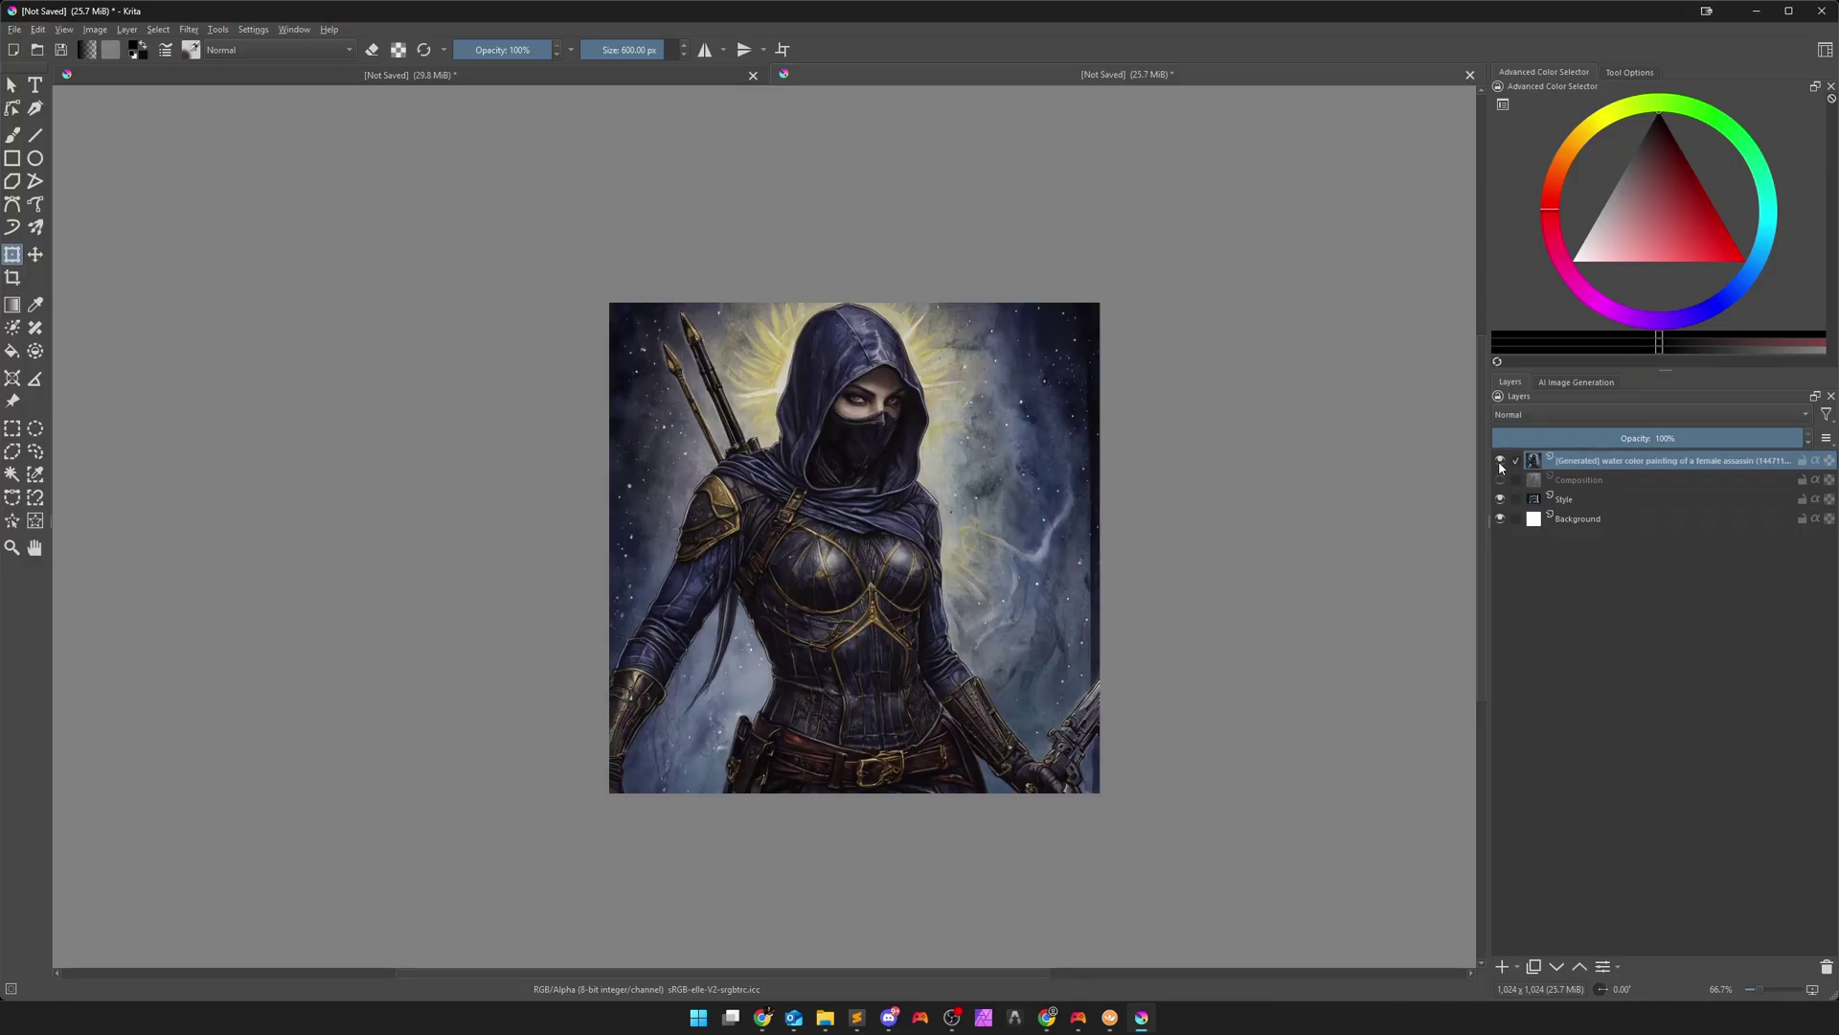
{"action": "left_click", "coordinate": [1500, 461]}
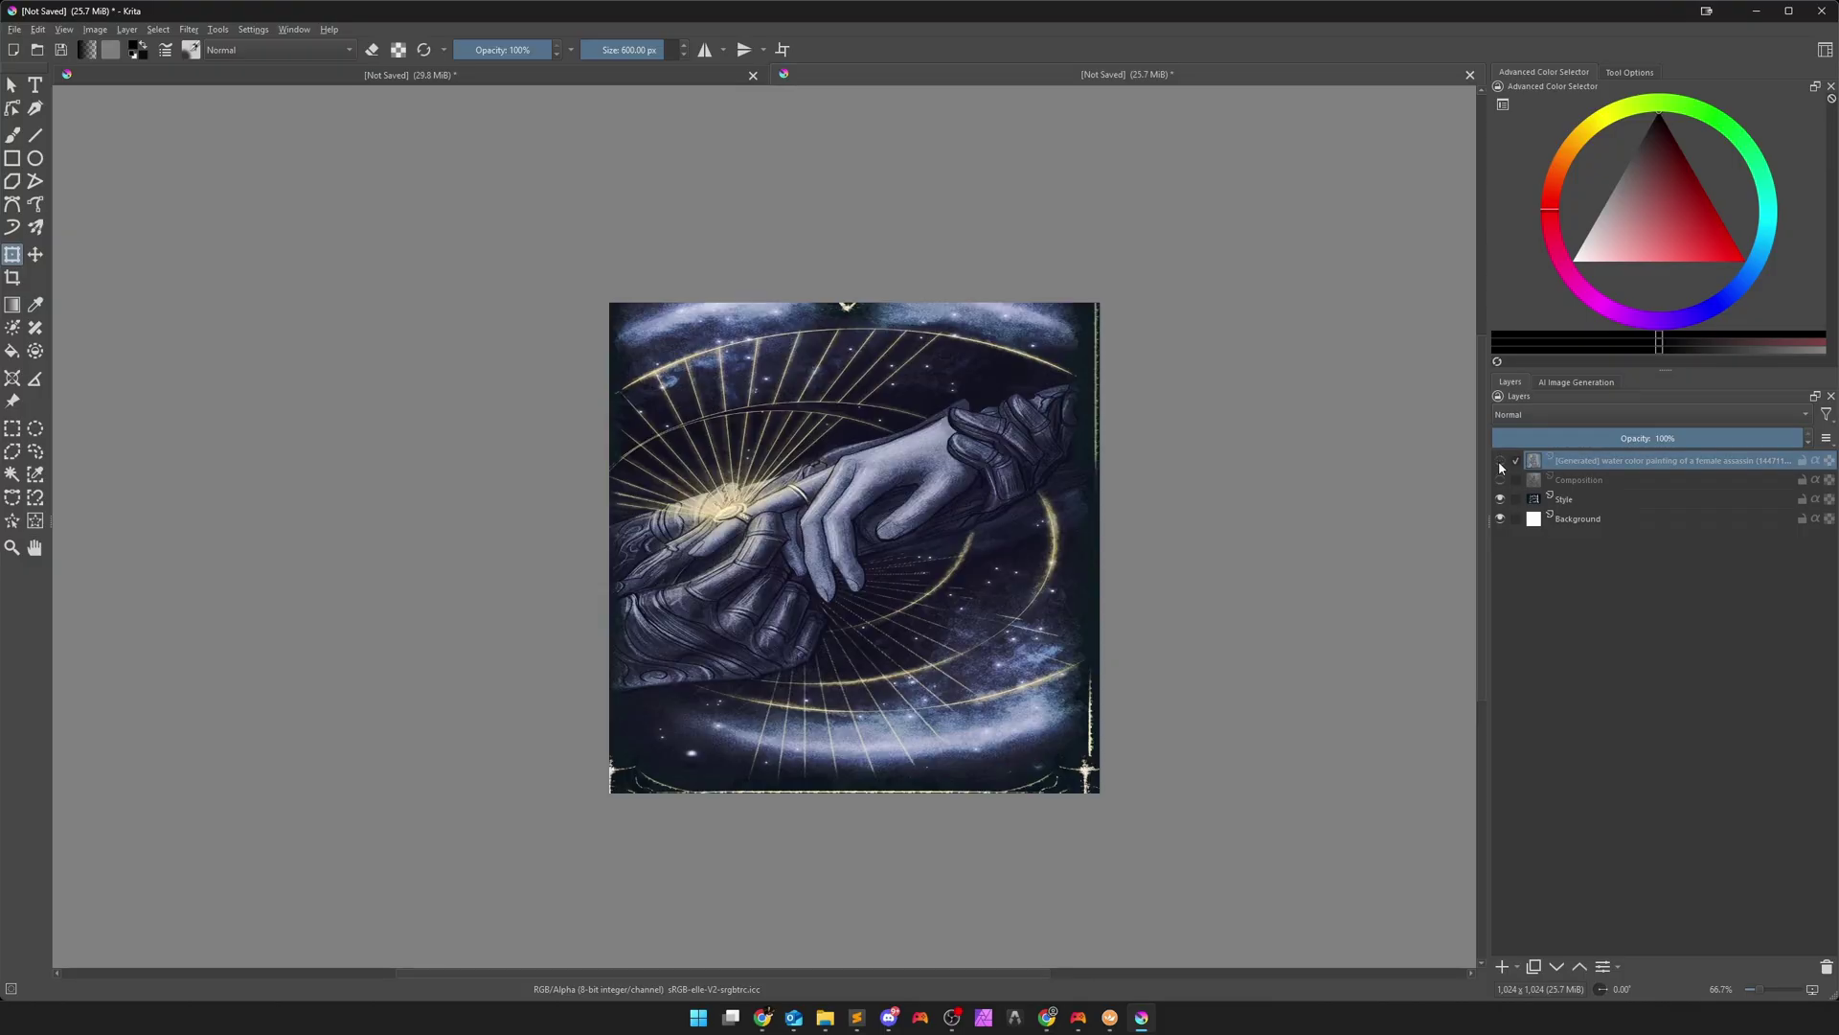
{"action": "left_click", "coordinate": [1500, 499]}
{"action": "left_click", "coordinate": [1500, 461]}
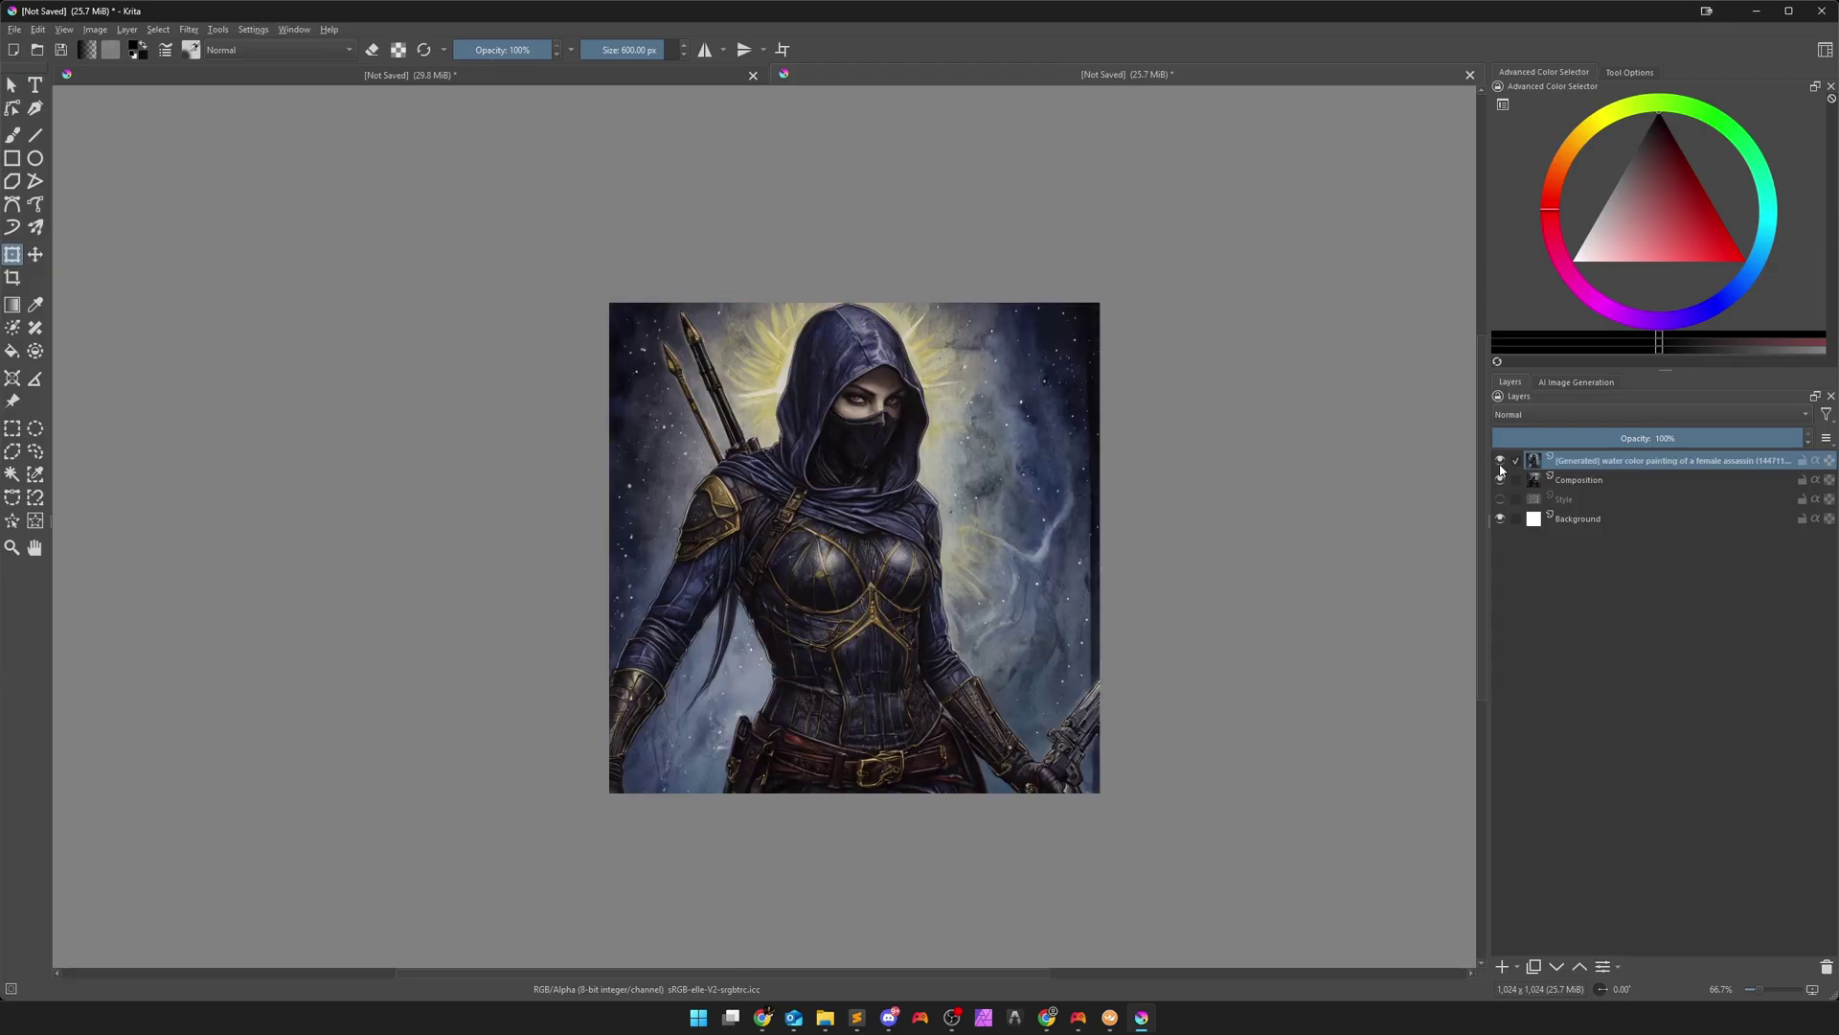
{"action": "mouse_move", "coordinate": [1667, 460]}
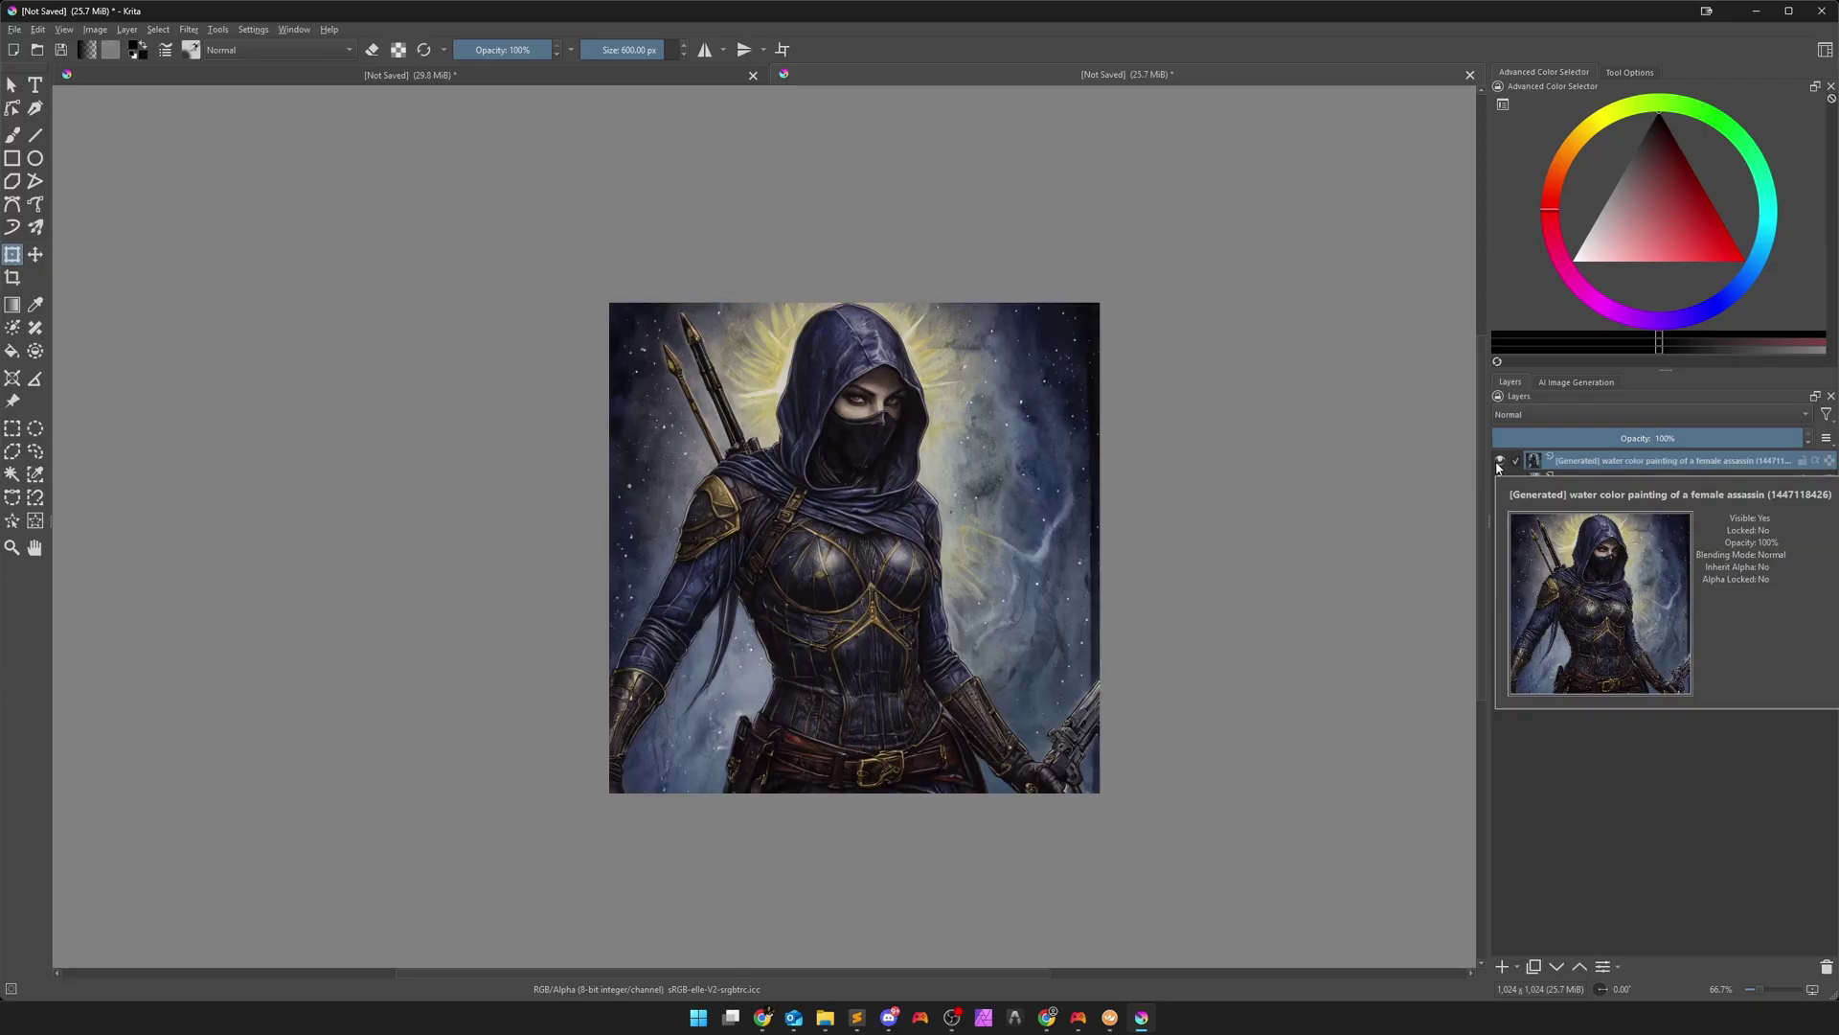
Compare the assassin against the Batman composition, leaving the assassin visible
{"action": "left_click", "coordinate": [1501, 461]}
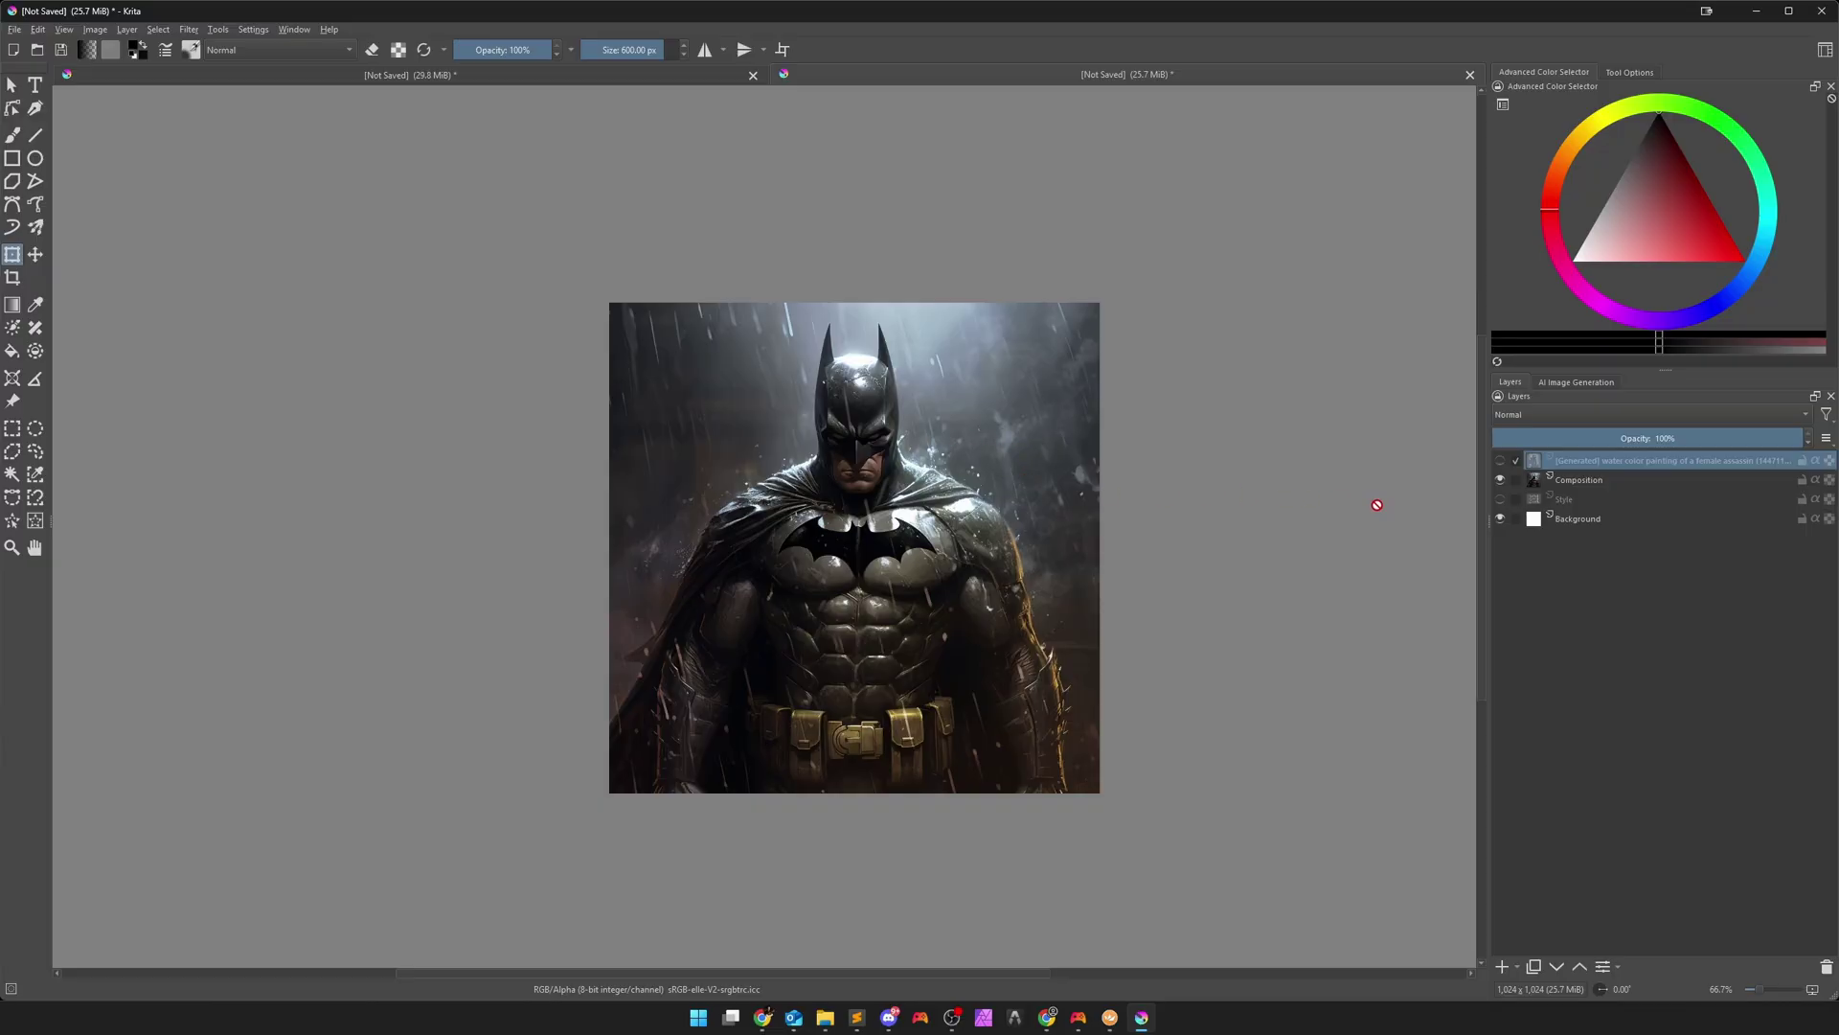
{"action": "left_click", "coordinate": [1502, 461]}
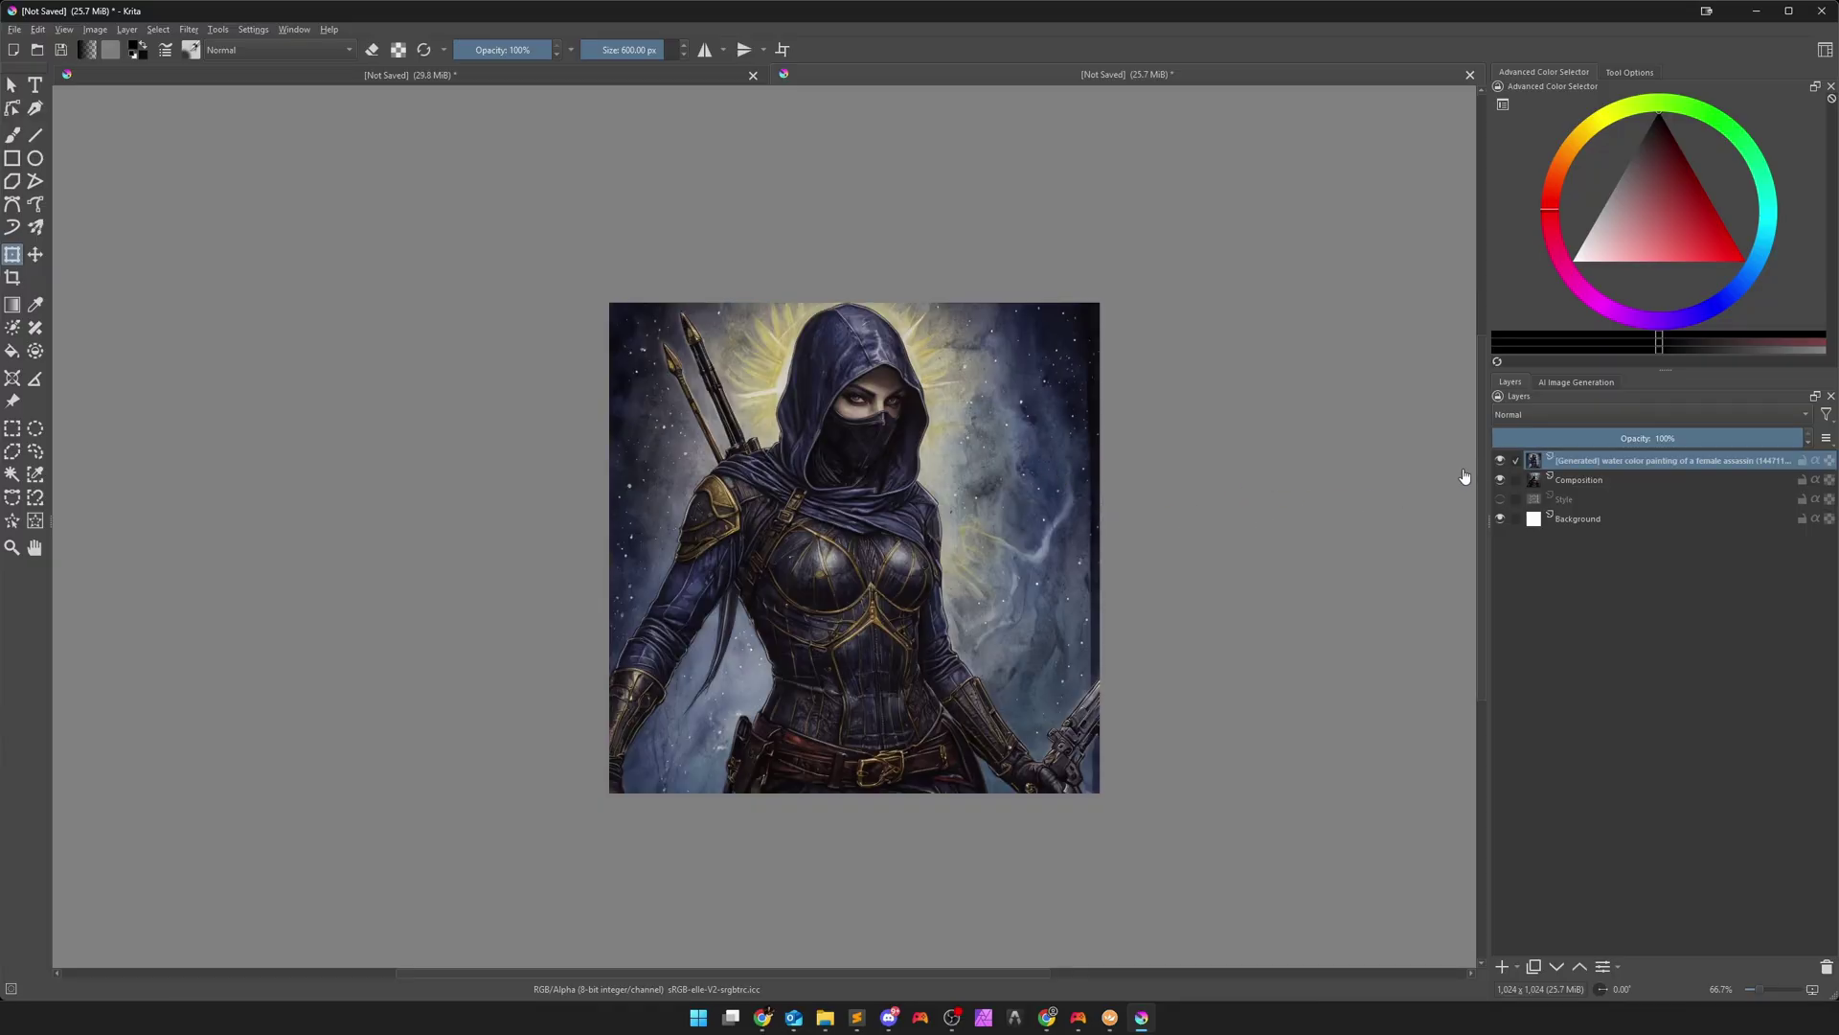
{"action": "left_click", "coordinate": [1501, 461]}
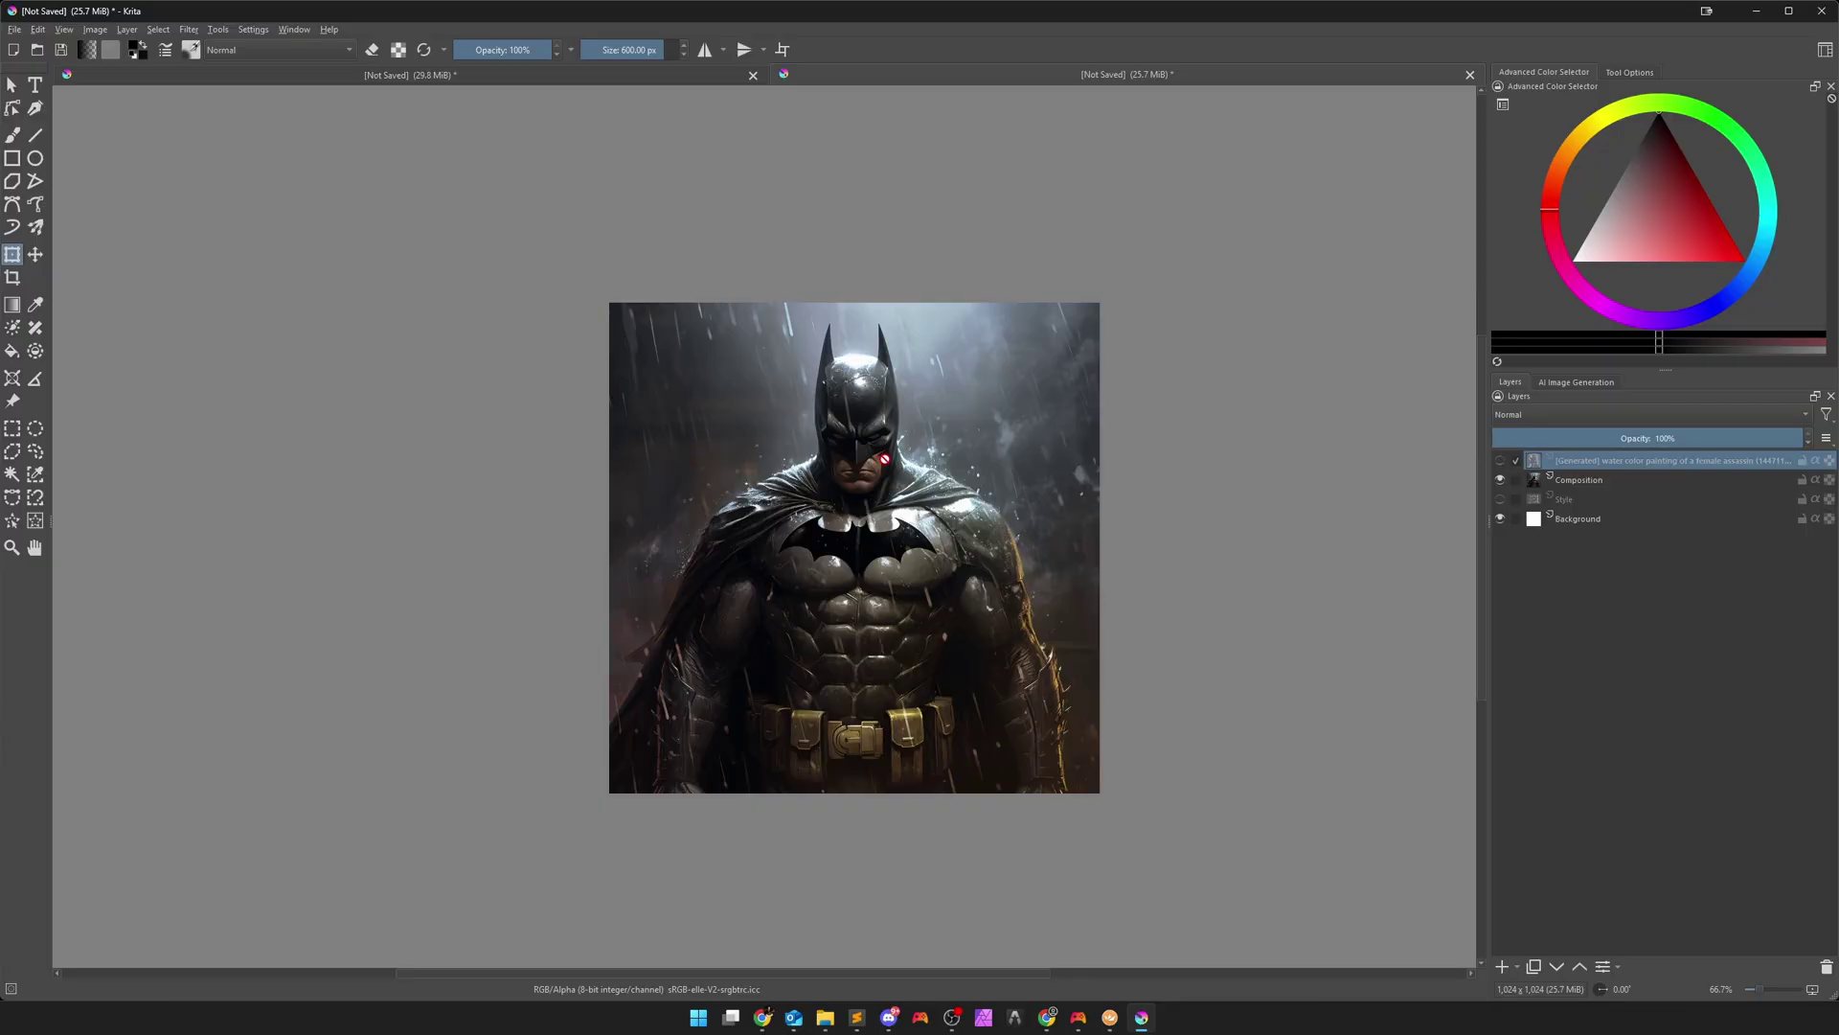
{"action": "left_click", "coordinate": [1502, 461]}
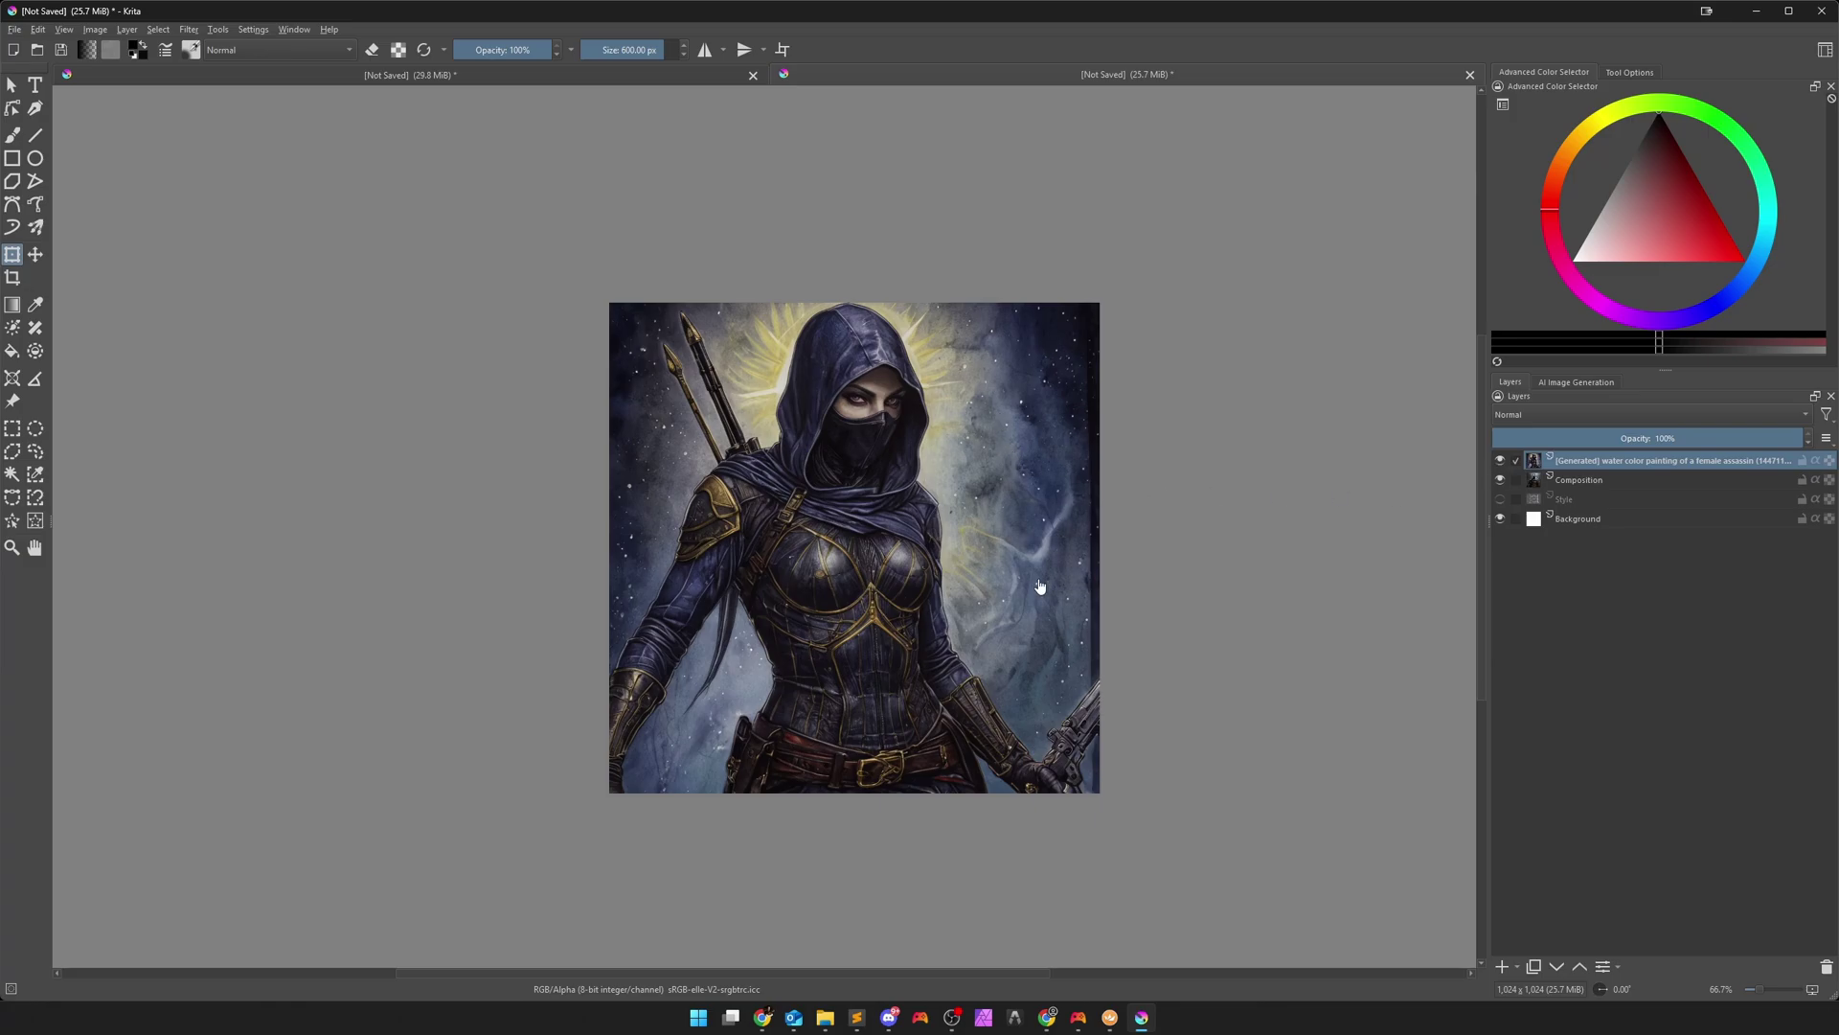
{"action": "left_click", "coordinate": [1574, 382]}
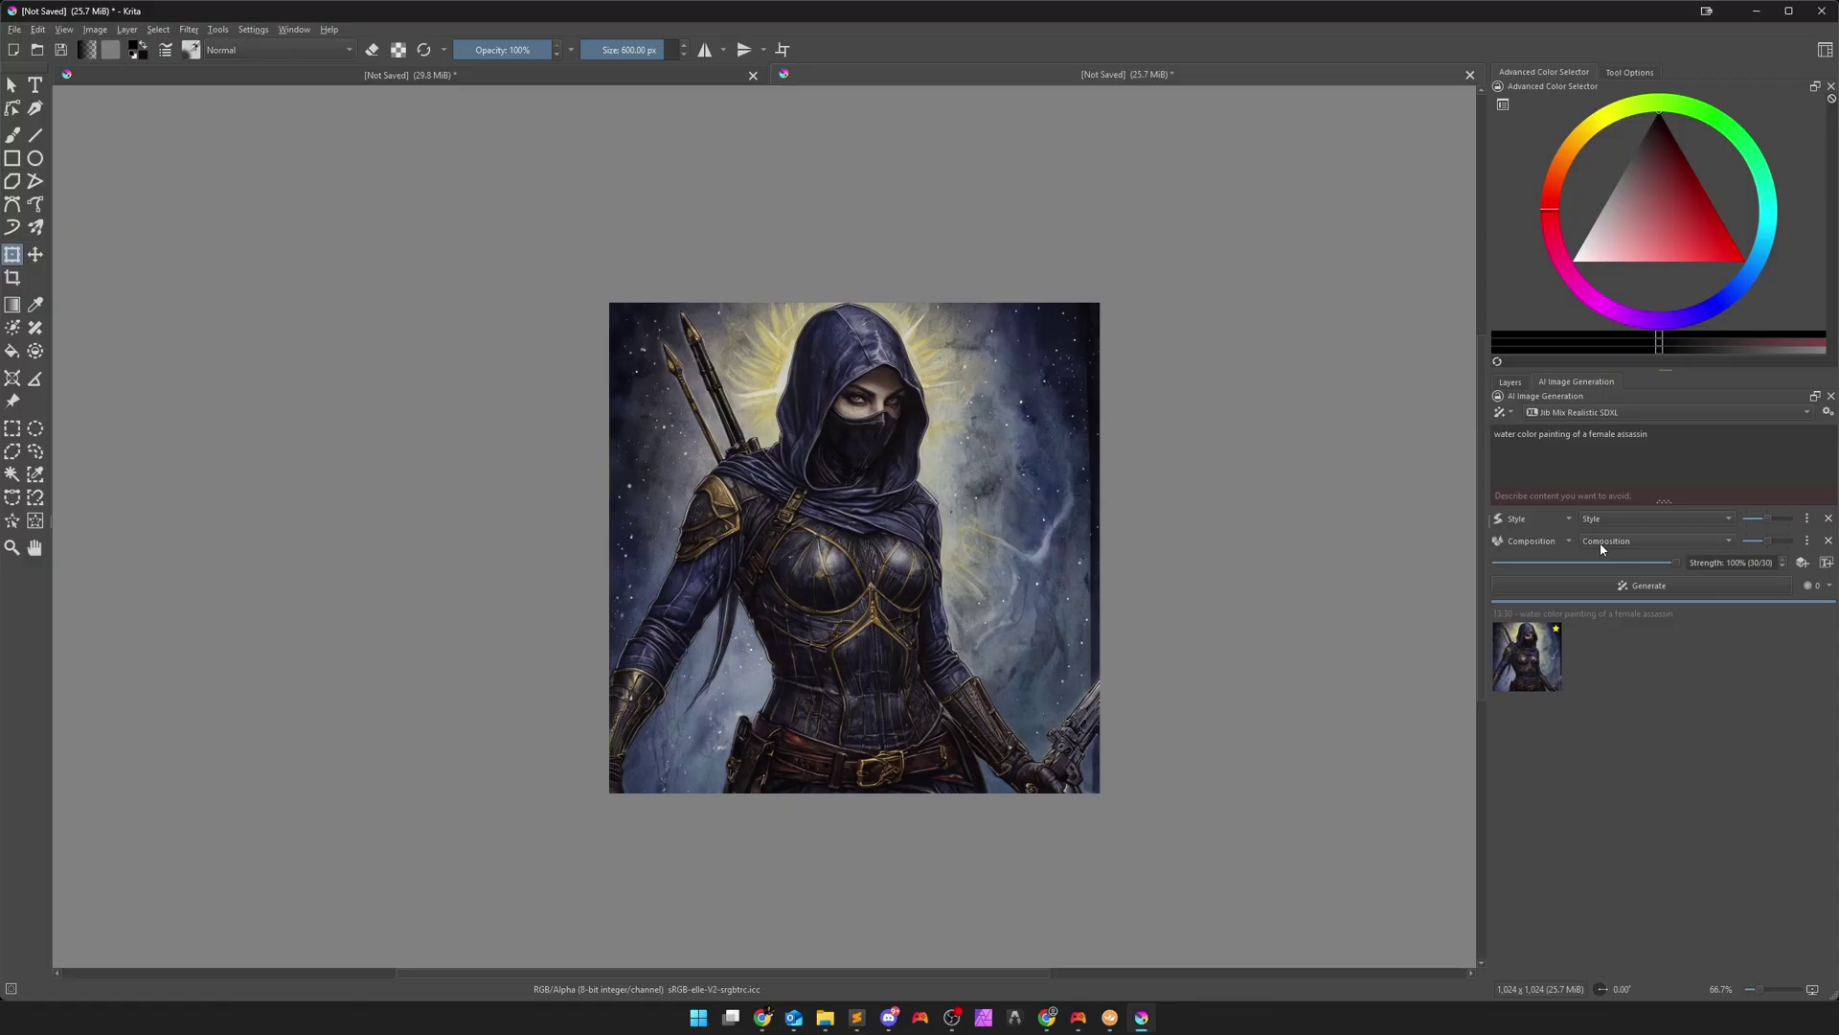
Remove the Composition control and generate a new watercolor assassin
{"action": "left_click", "coordinate": [1828, 542]}
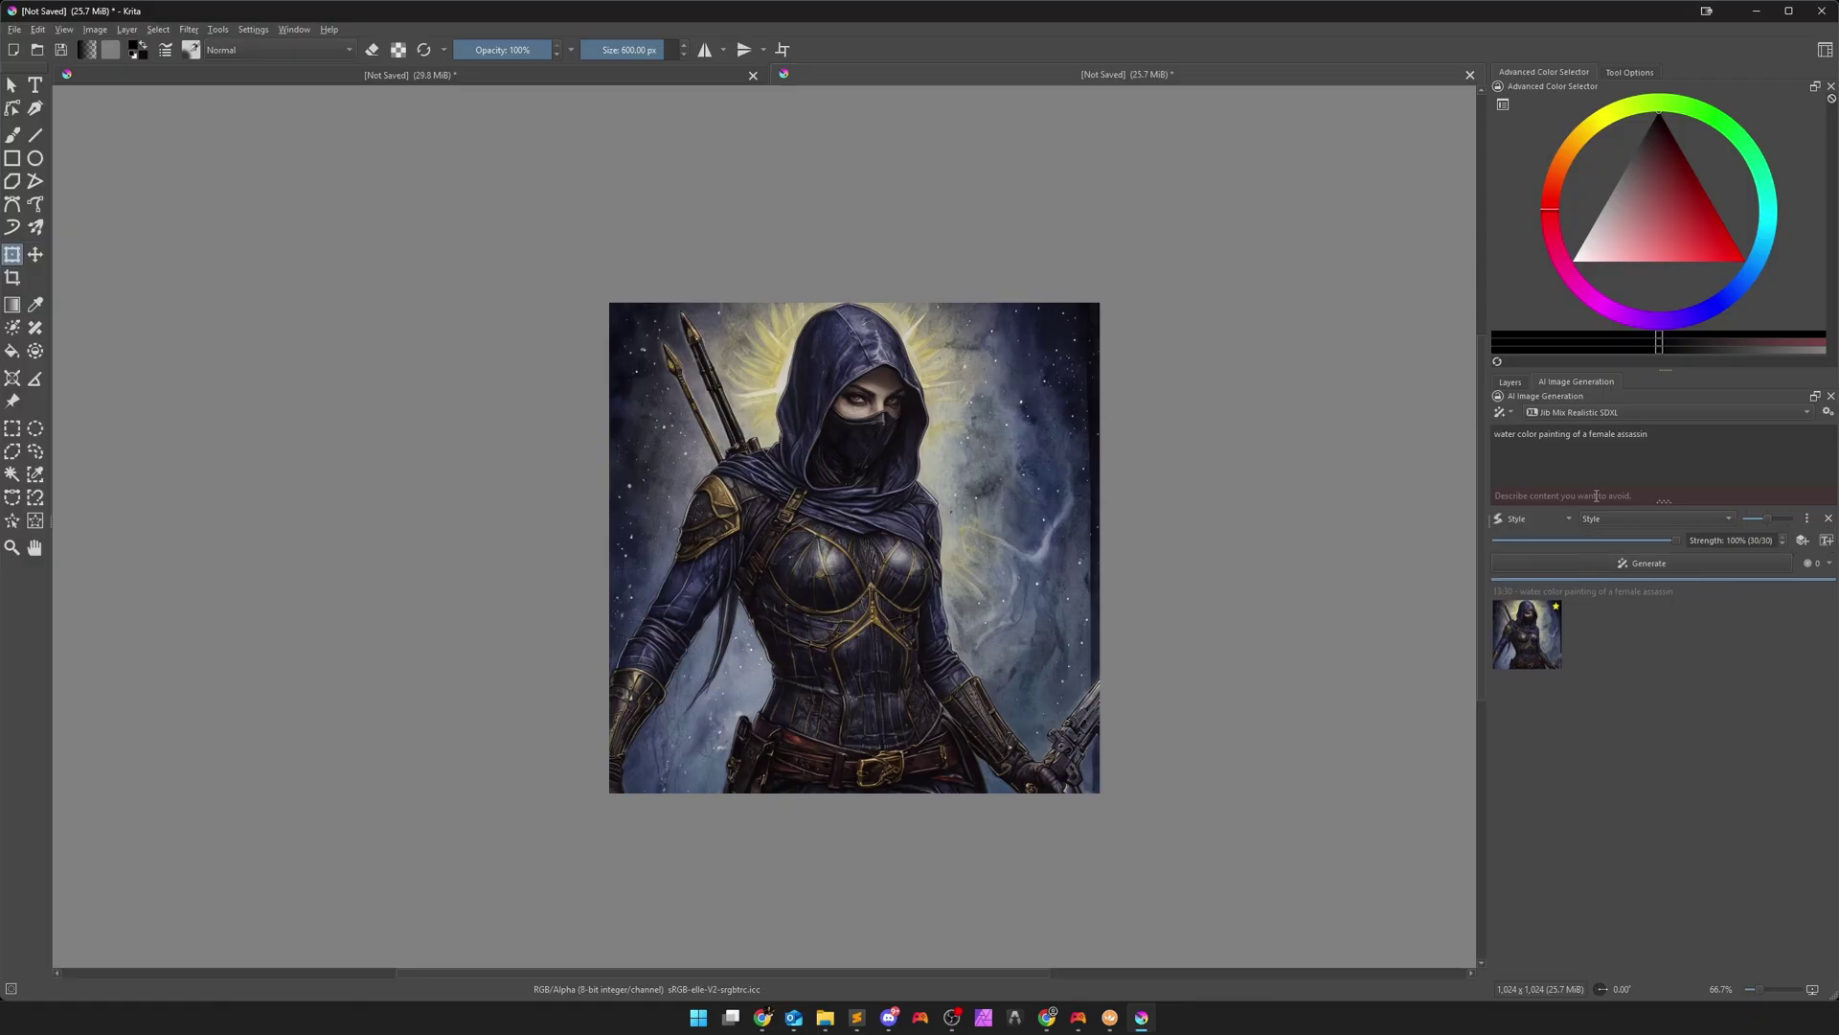
{"action": "left_click", "coordinate": [1622, 565]}
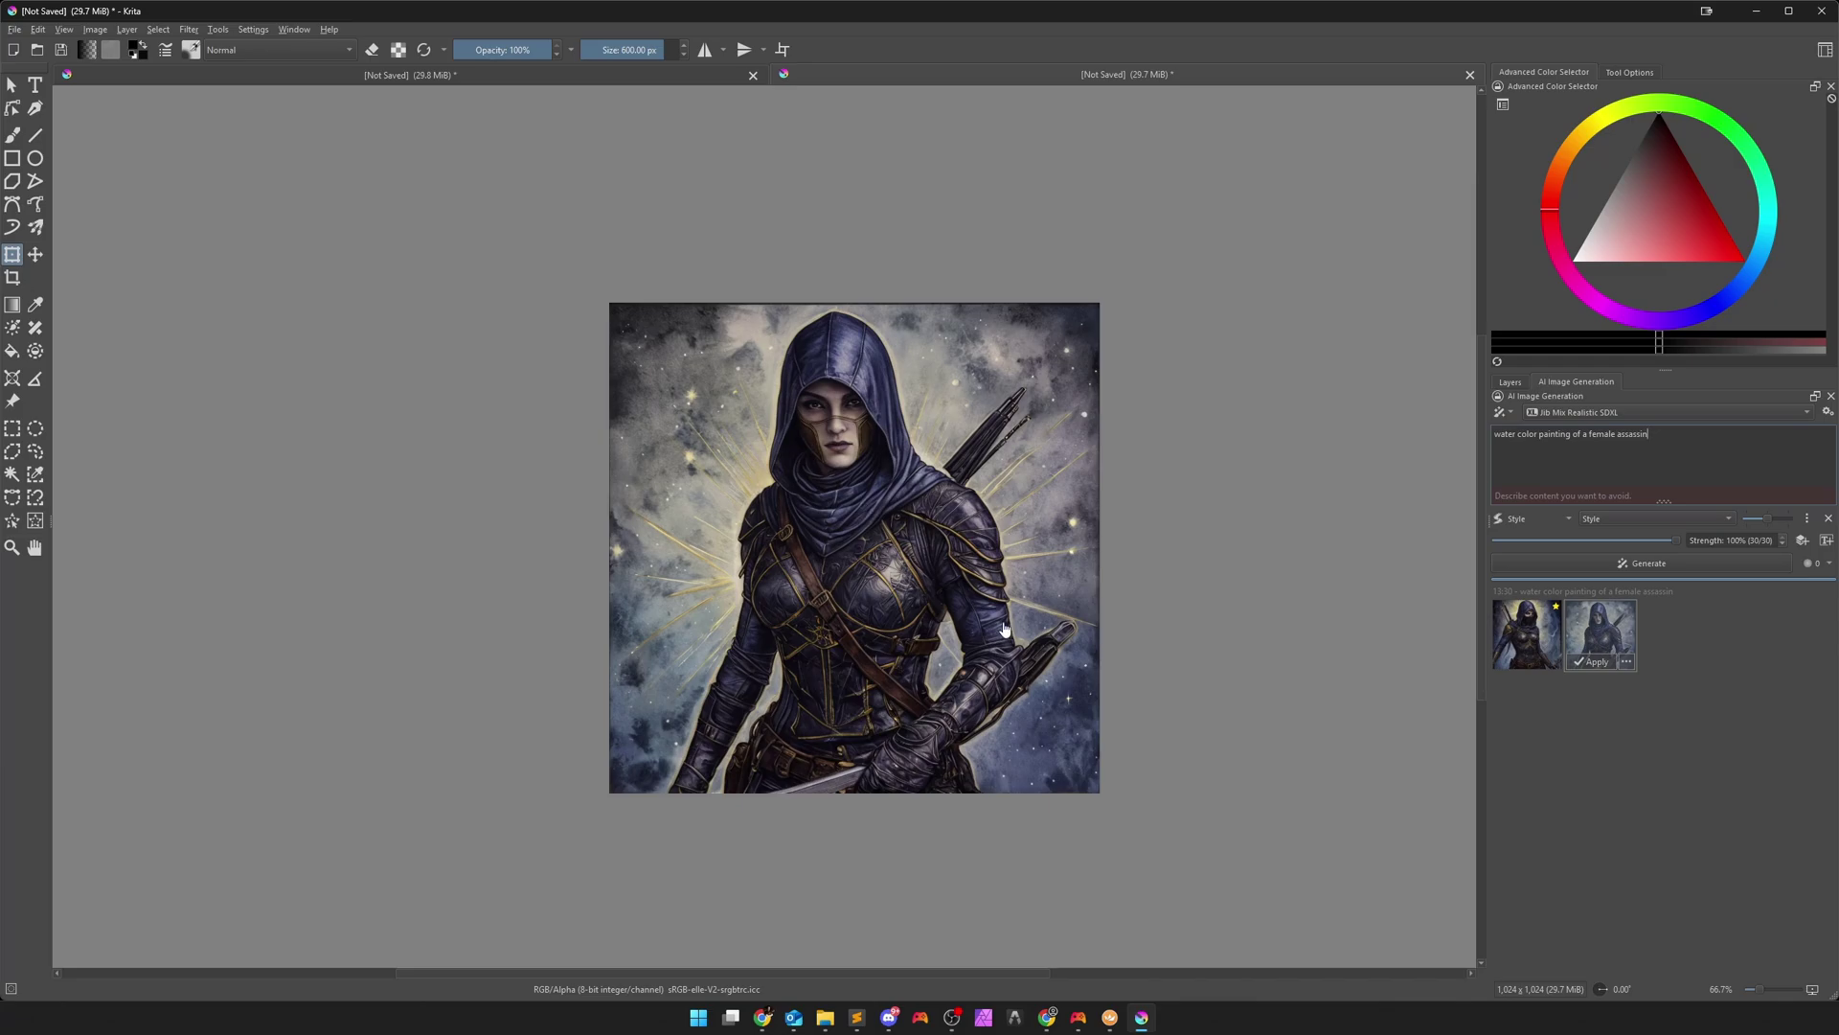
Switch AI generation to Live mode and raise the strength
{"action": "left_click", "coordinate": [1504, 413]}
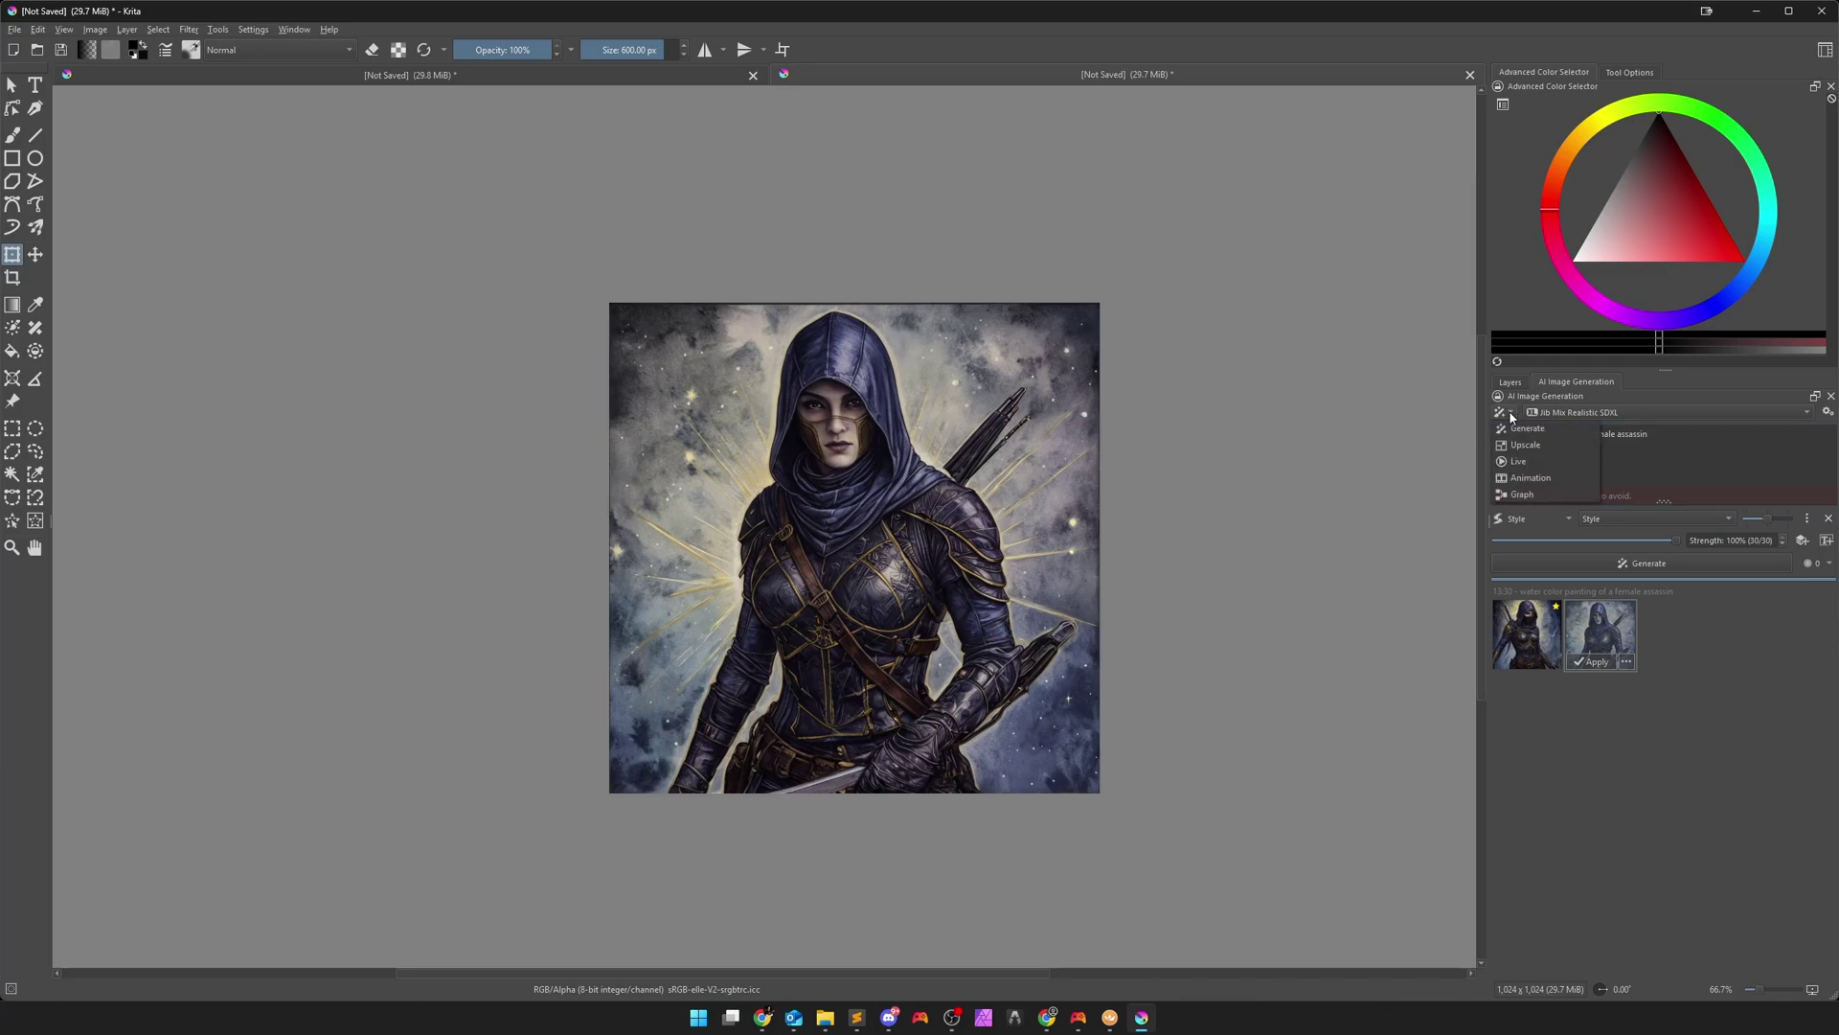
{"action": "left_click", "coordinate": [1523, 462]}
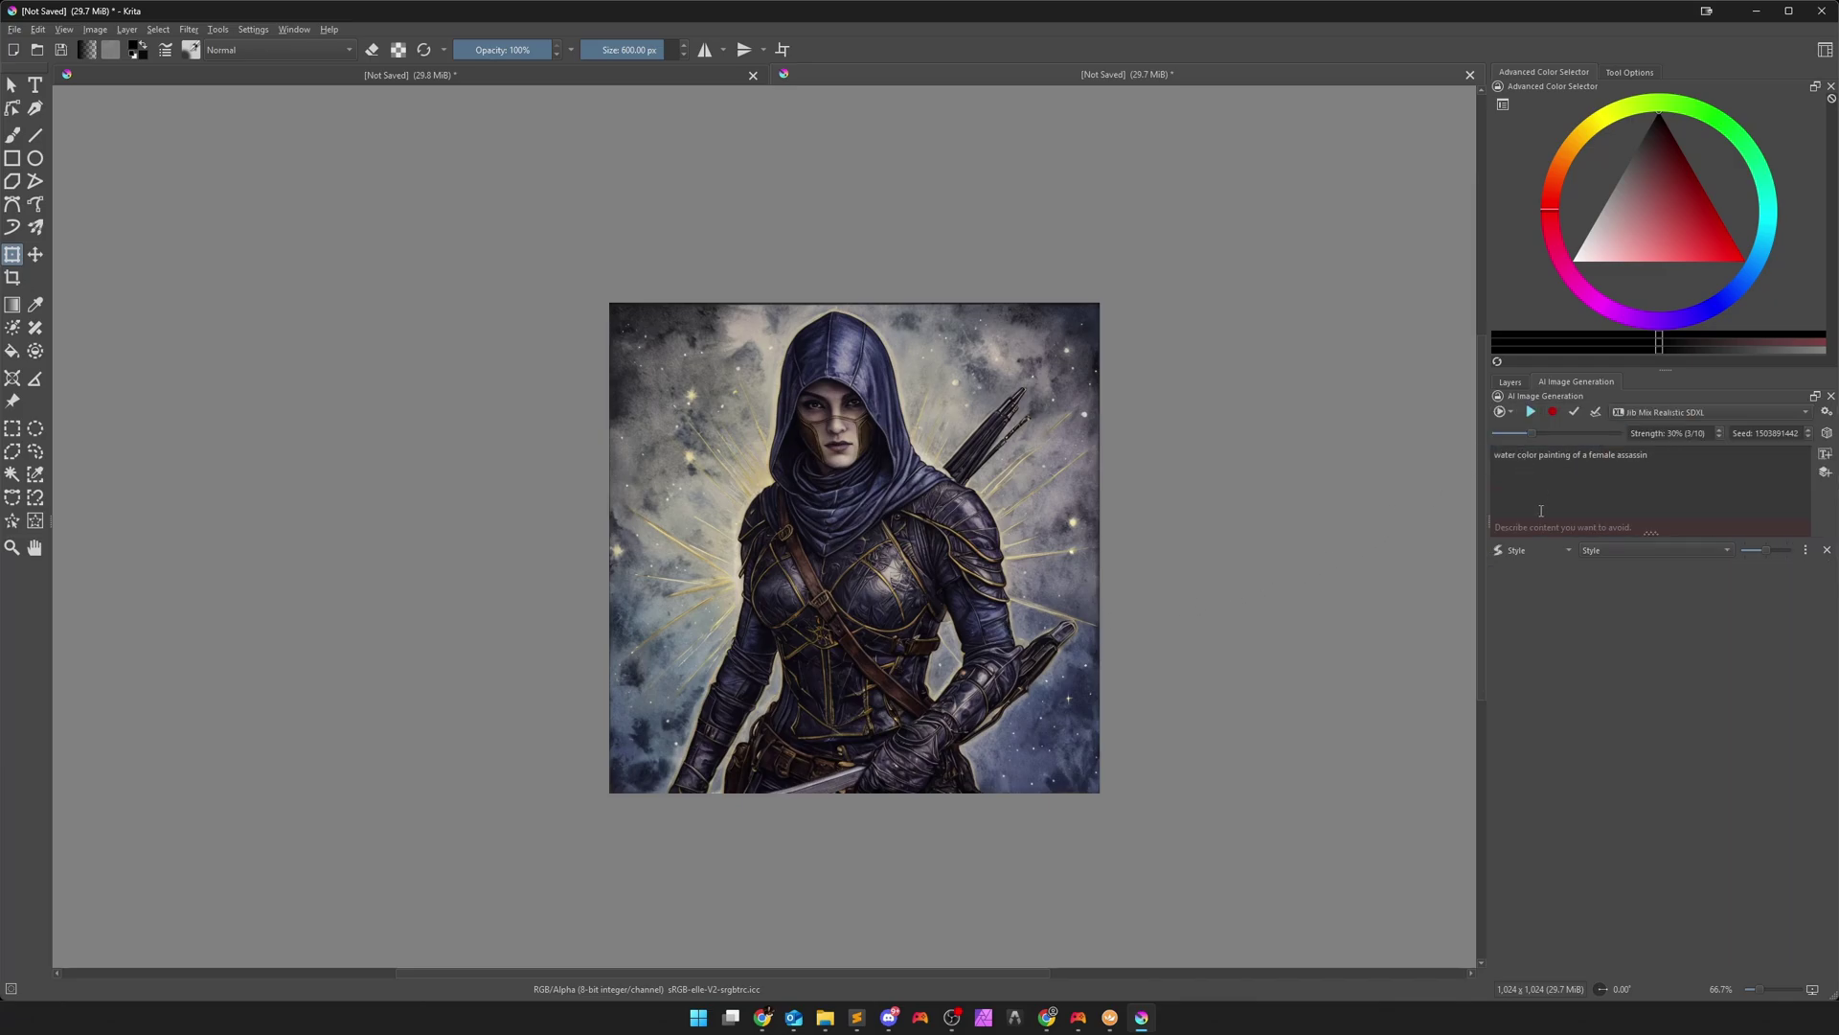
{"action": "left_click_drag", "start_coordinate": [1534, 433], "coordinate": [1577, 434]}
Hide the preview, generated and Composition layers and add a new blank paint layer
{"action": "left_click", "coordinate": [1510, 381]}
{"action": "left_click", "coordinate": [1500, 460]}
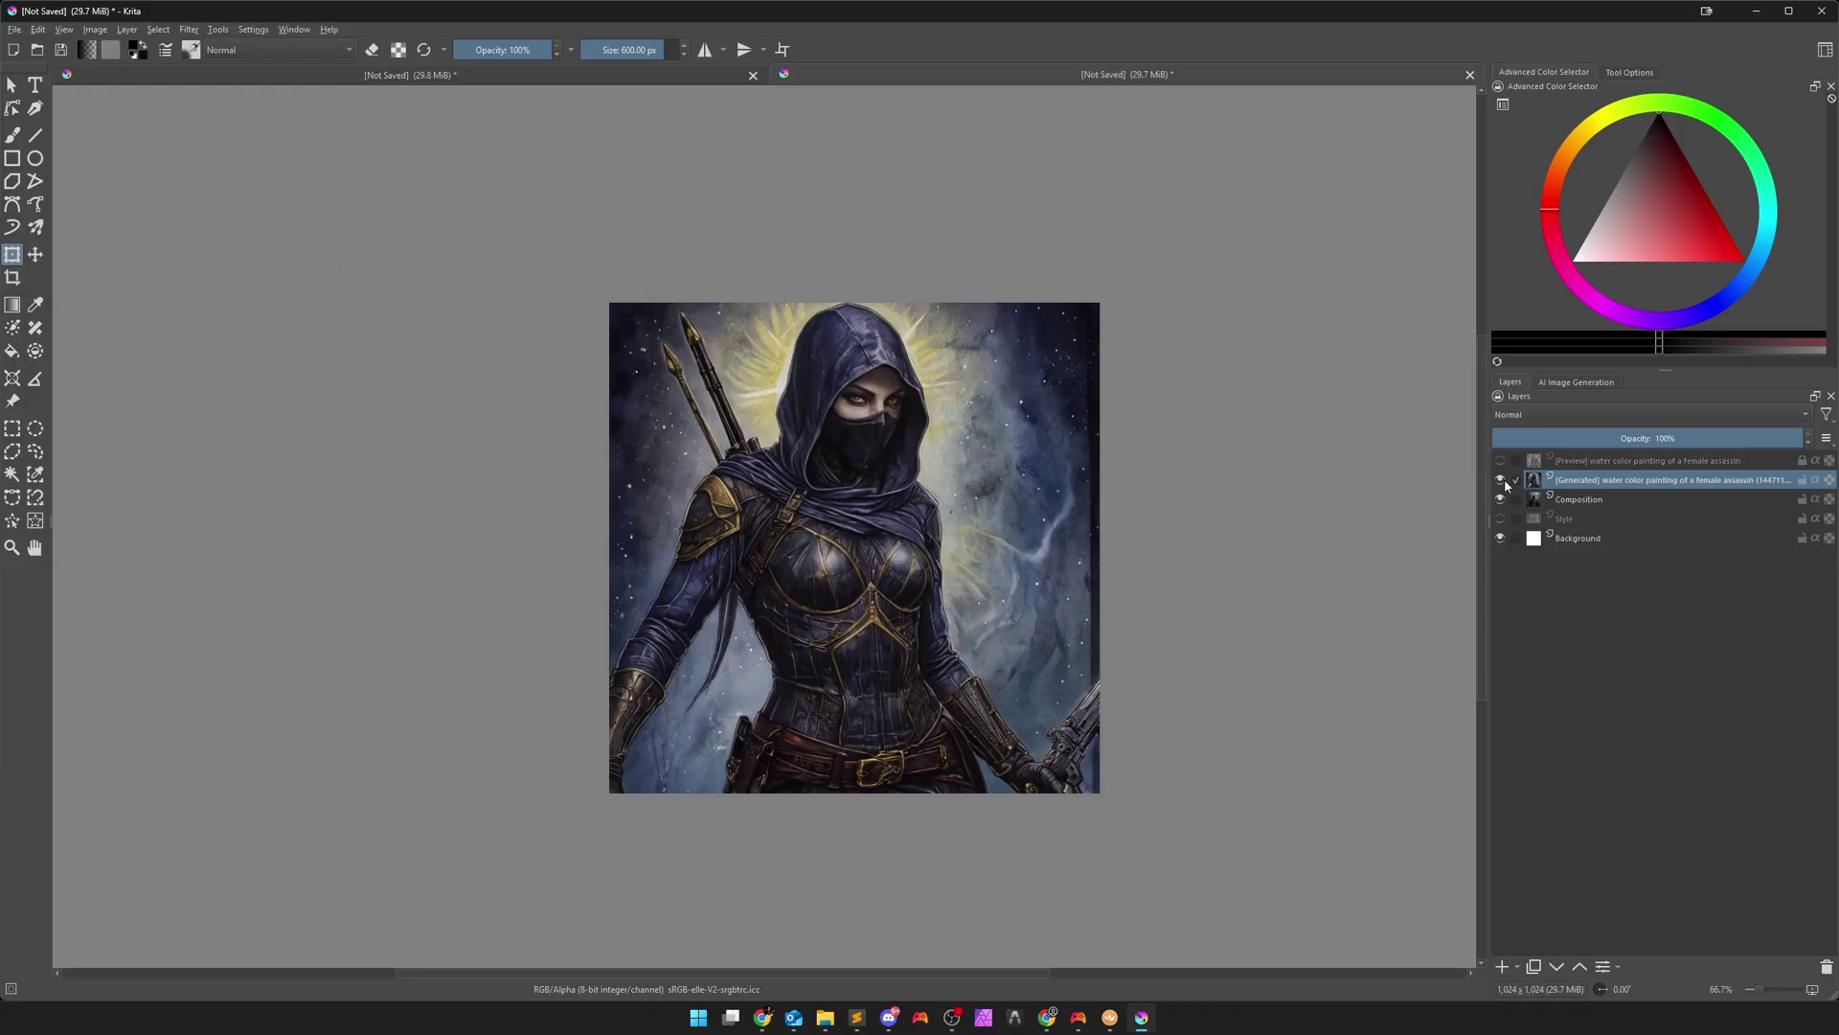
{"action": "left_click", "coordinate": [1500, 499]}
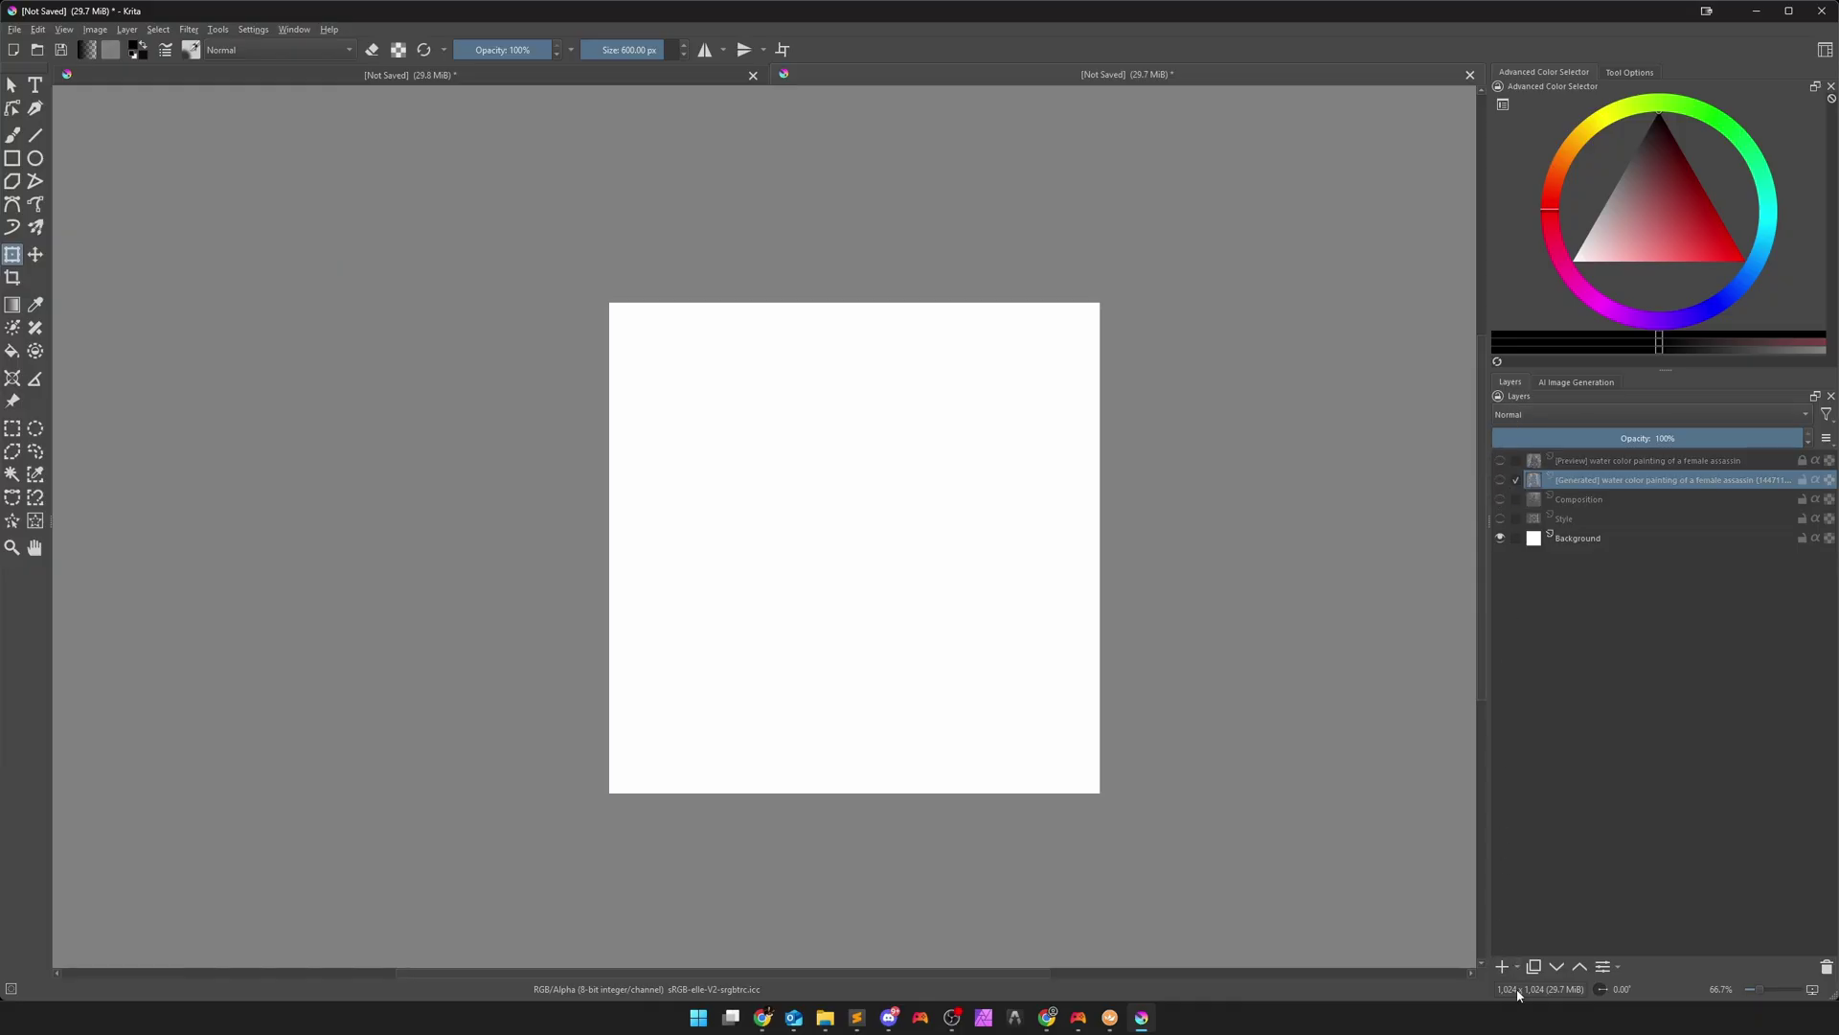
{"action": "left_click", "coordinate": [1502, 967]}
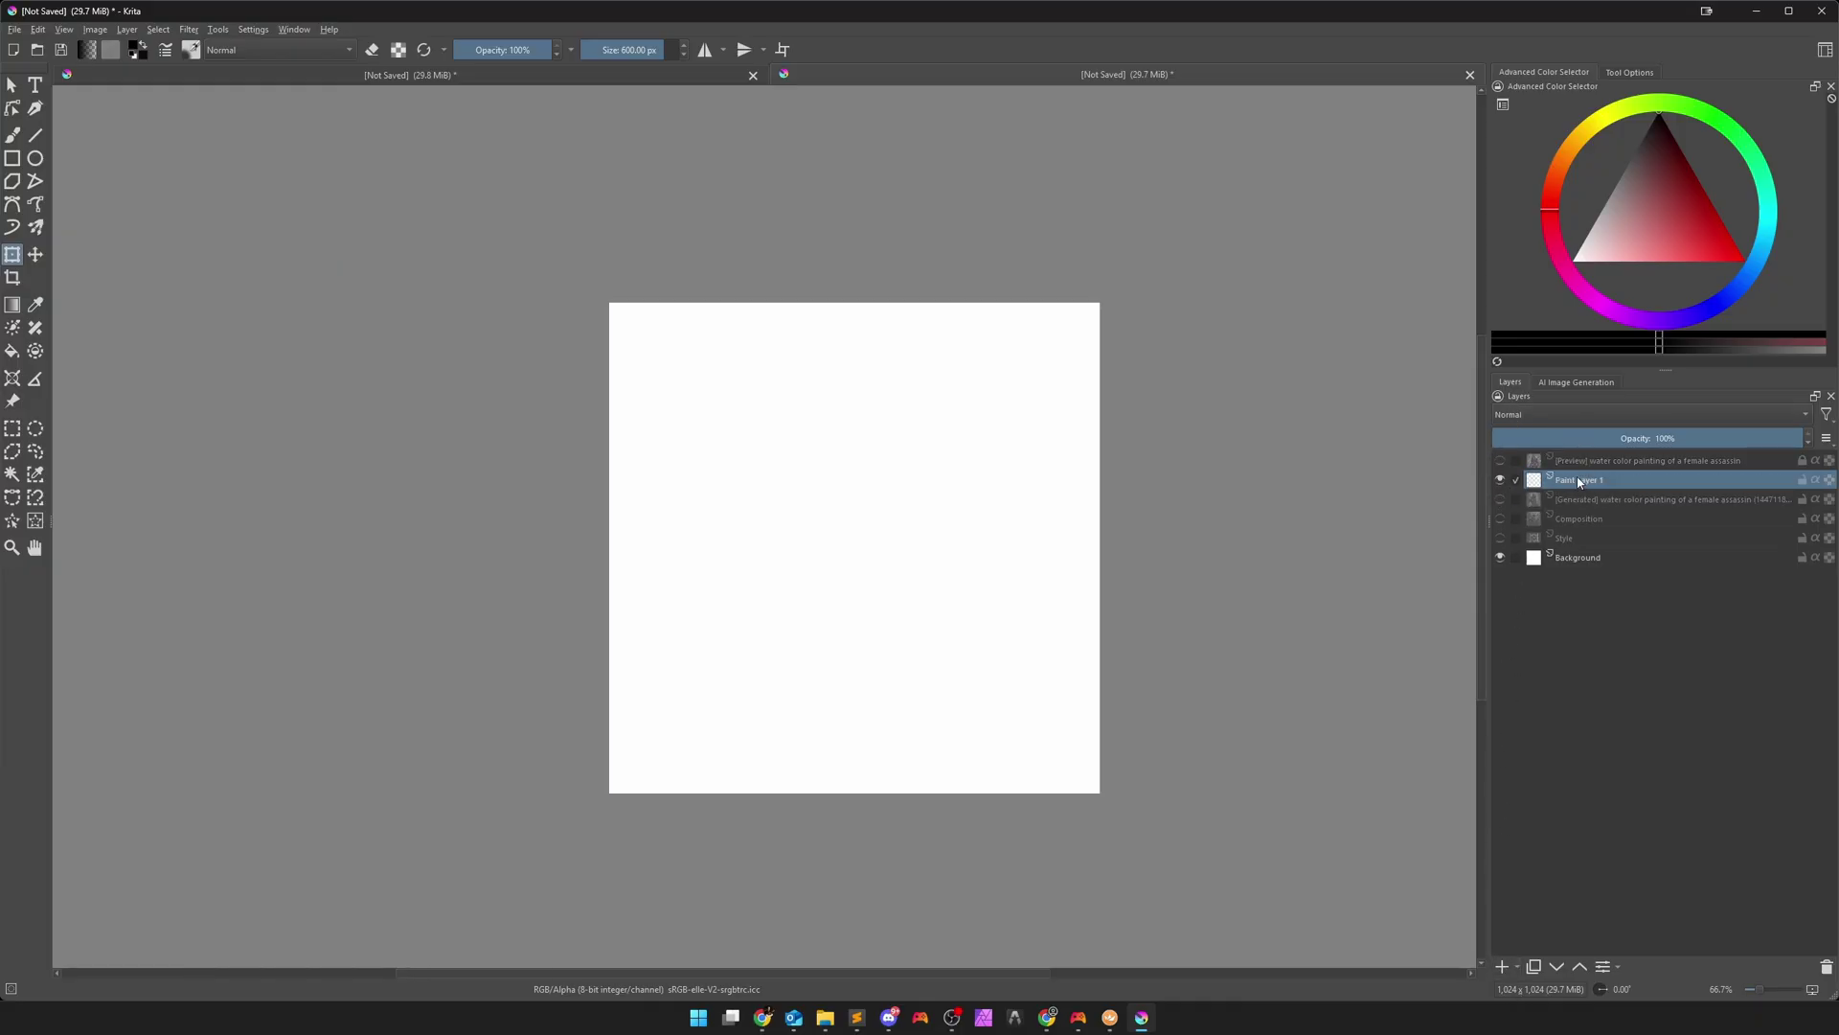
{"action": "left_click", "coordinate": [1574, 384]}
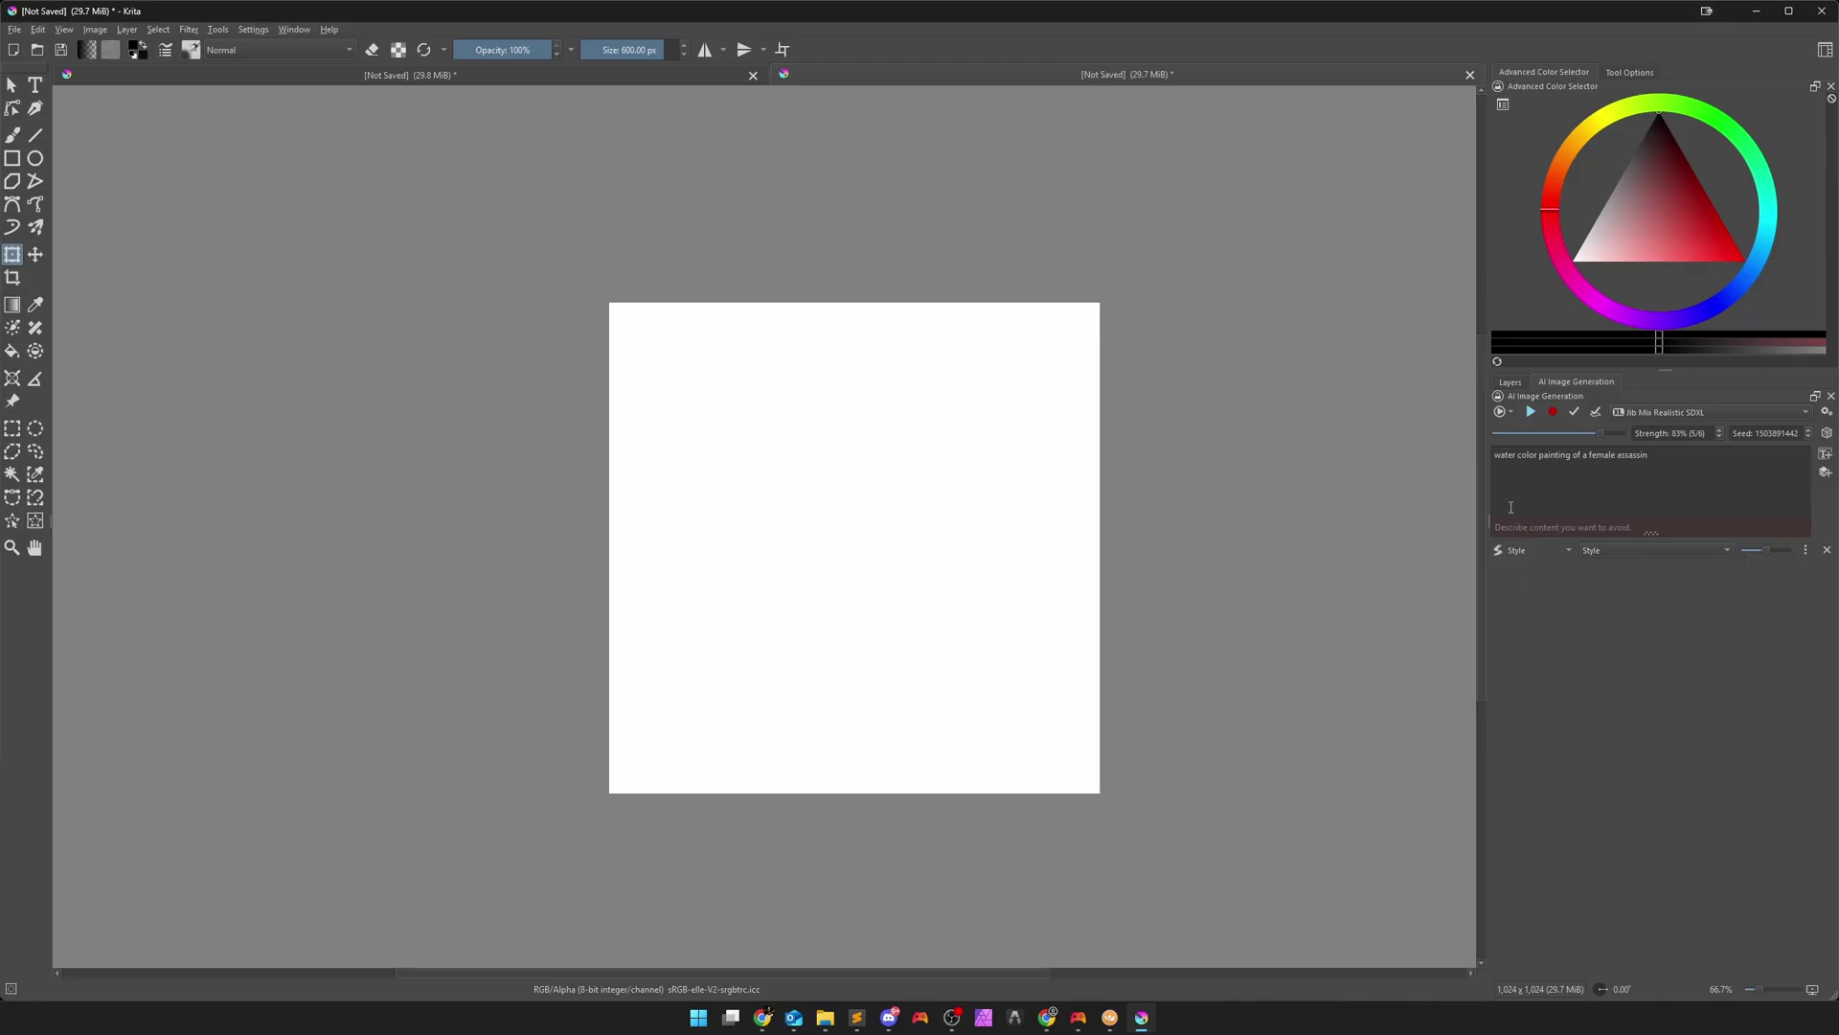
{"action": "left_click", "coordinate": [1511, 382]}
{"action": "left_click", "coordinate": [1579, 382]}
Select the Freehand Brush with the Dry Bristles preset in dark grey and start live generation
{"action": "left_click", "coordinate": [13, 135]}
{"action": "left_click", "coordinate": [191, 49]}
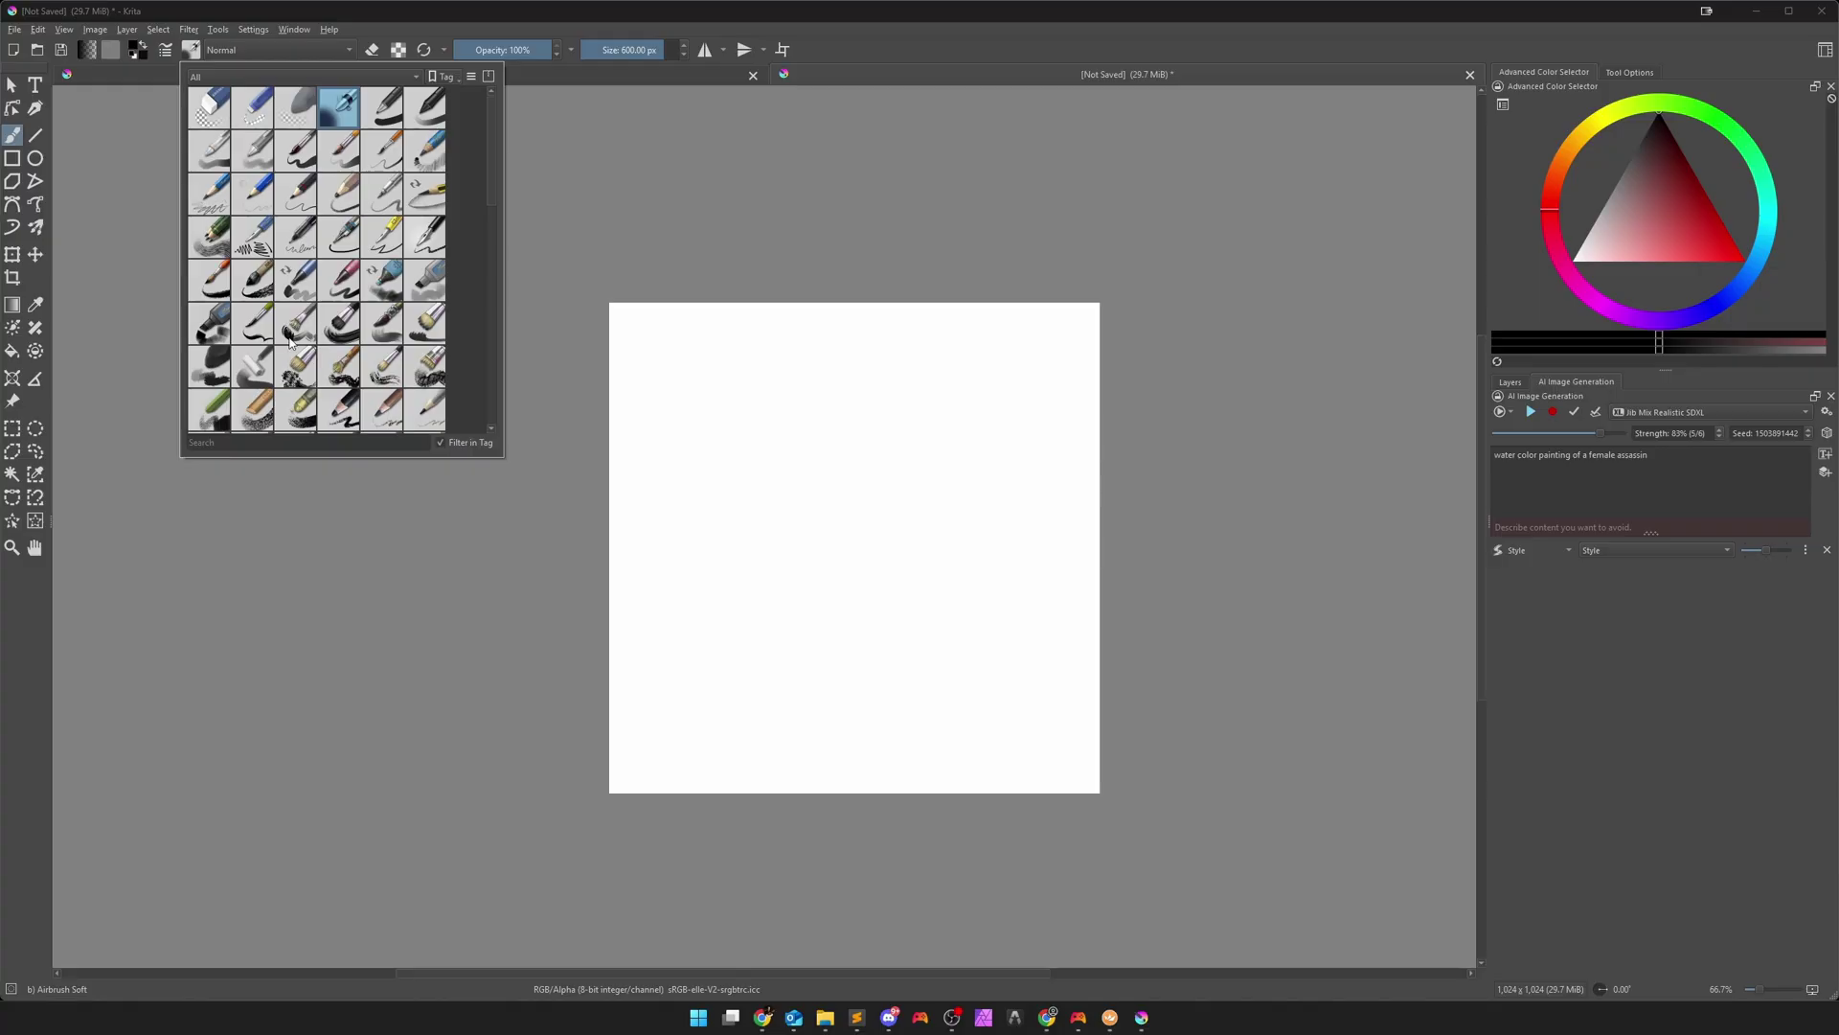
{"action": "left_click", "coordinate": [312, 381]}
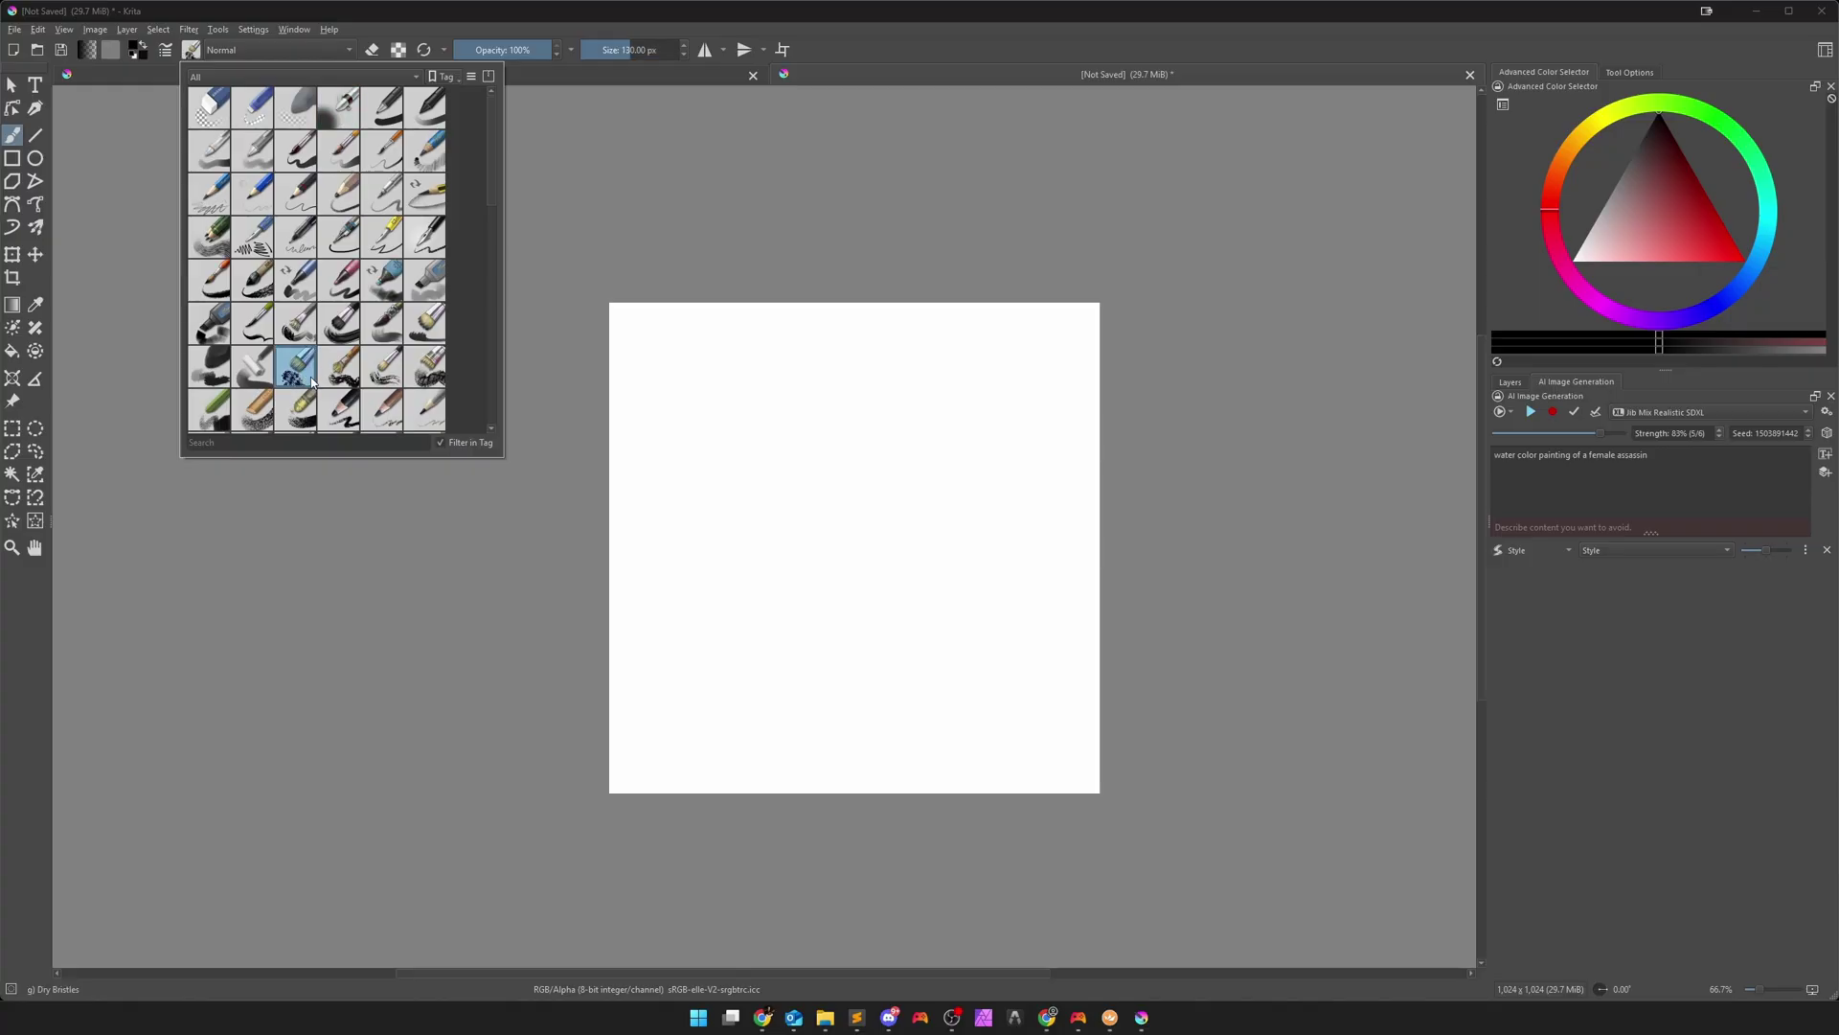
{"action": "left_click", "coordinate": [600, 239]}
{"action": "left_click_drag", "start_coordinate": [1655, 159], "coordinate": [1637, 153]}
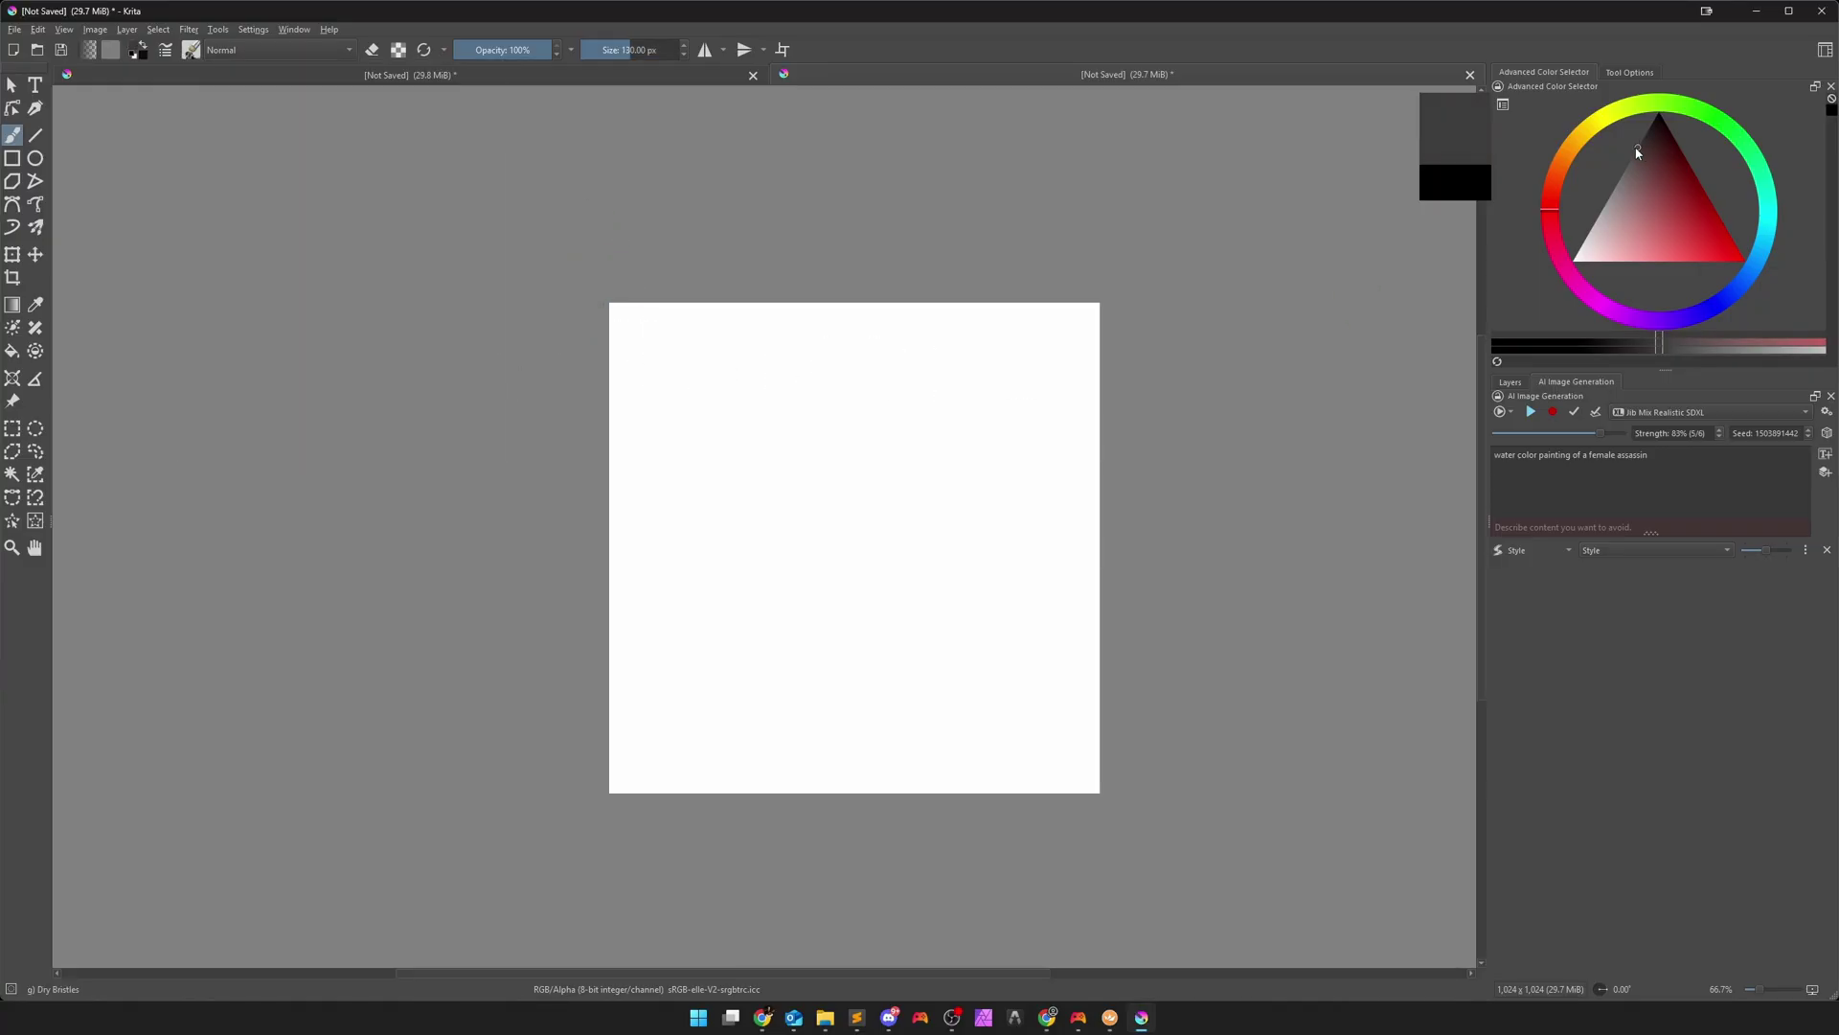
{"action": "left_click", "coordinate": [1531, 412]}
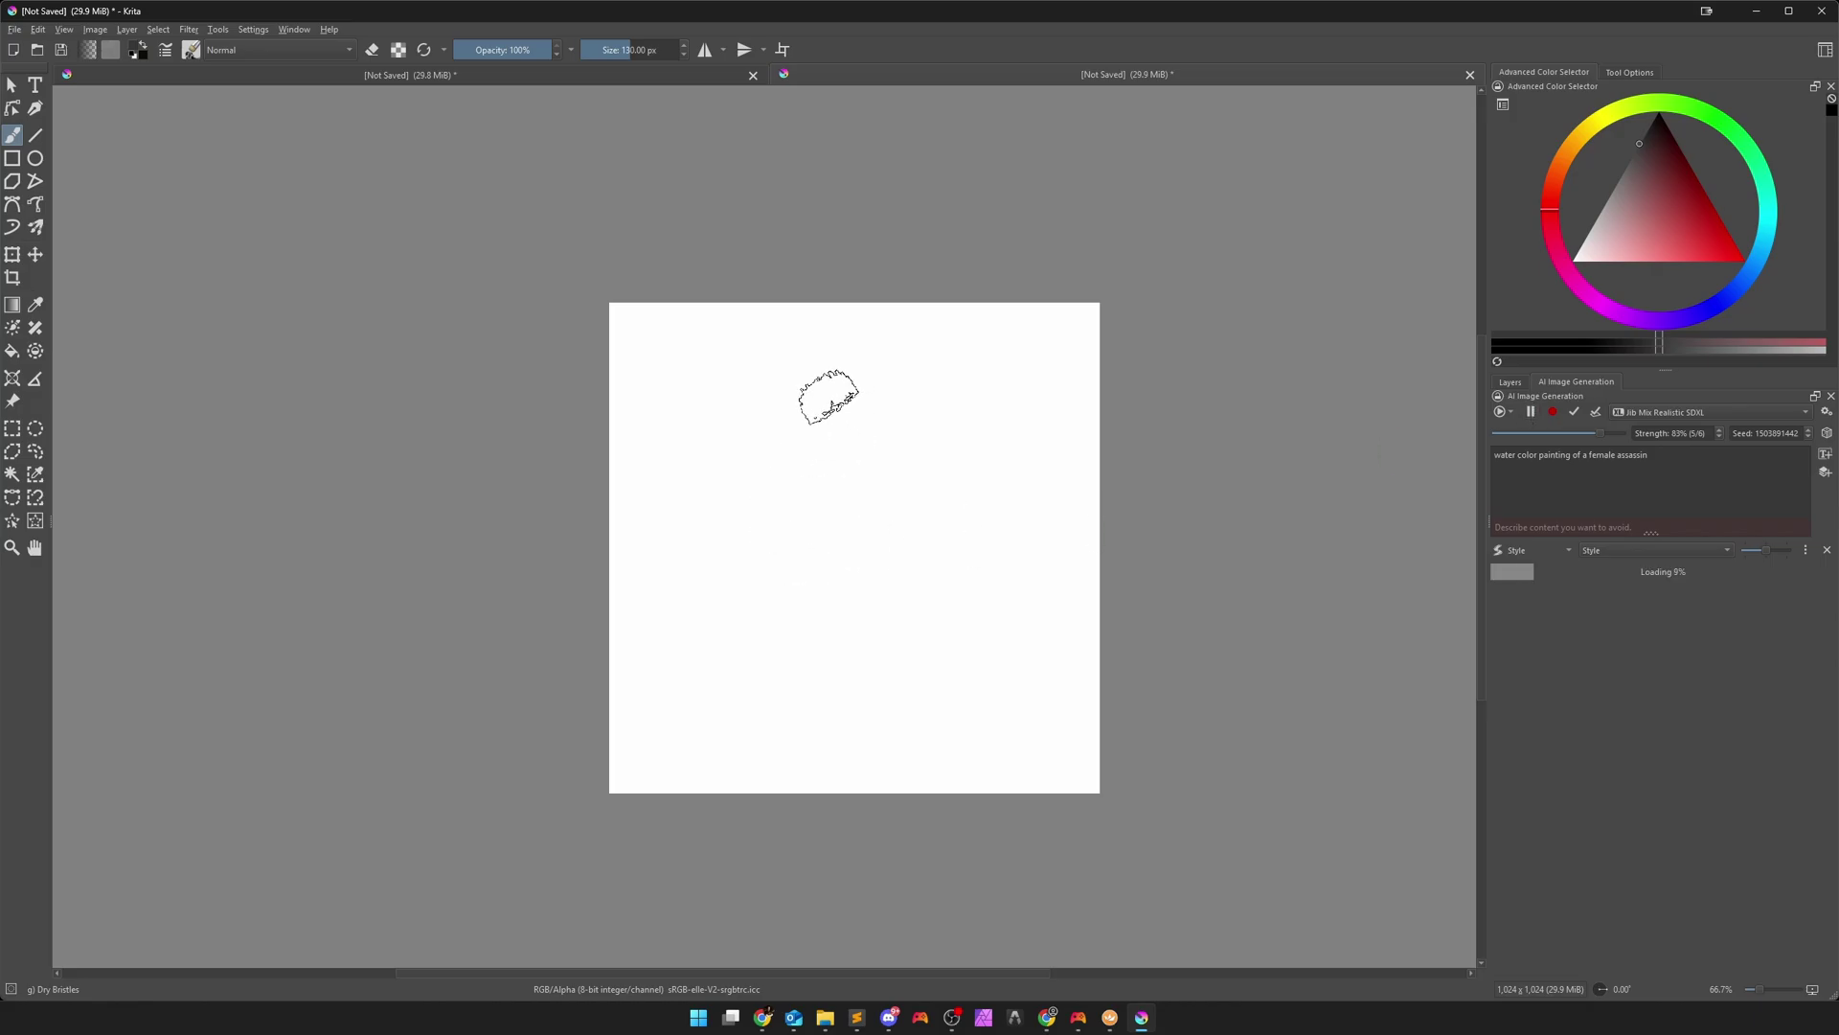
Paint a grey hooded silhouette and fill the top corners with near-black strokes
{"action": "mouse_move", "coordinate": [825, 394]}
{"action": "left_mouse_down"}
{"action": "mouse_move", "coordinate": [792, 440]}
{"action": "mouse_move", "coordinate": [709, 778]}
{"action": "mouse_move", "coordinate": [872, 383]}
{"action": "mouse_move", "coordinate": [930, 676]}
{"action": "mouse_move", "coordinate": [1016, 781]}
{"action": "mouse_move", "coordinate": [728, 771]}
{"action": "mouse_move", "coordinate": [843, 460]}
{"action": "mouse_move", "coordinate": [896, 666]}
{"action": "mouse_move", "coordinate": [795, 670]}
{"action": "mouse_move", "coordinate": [843, 575]}
{"action": "mouse_move", "coordinate": [862, 594]}
{"action": "mouse_move", "coordinate": [690, 776]}
{"action": "mouse_move", "coordinate": [973, 757]}
{"action": "left_mouse_up"}
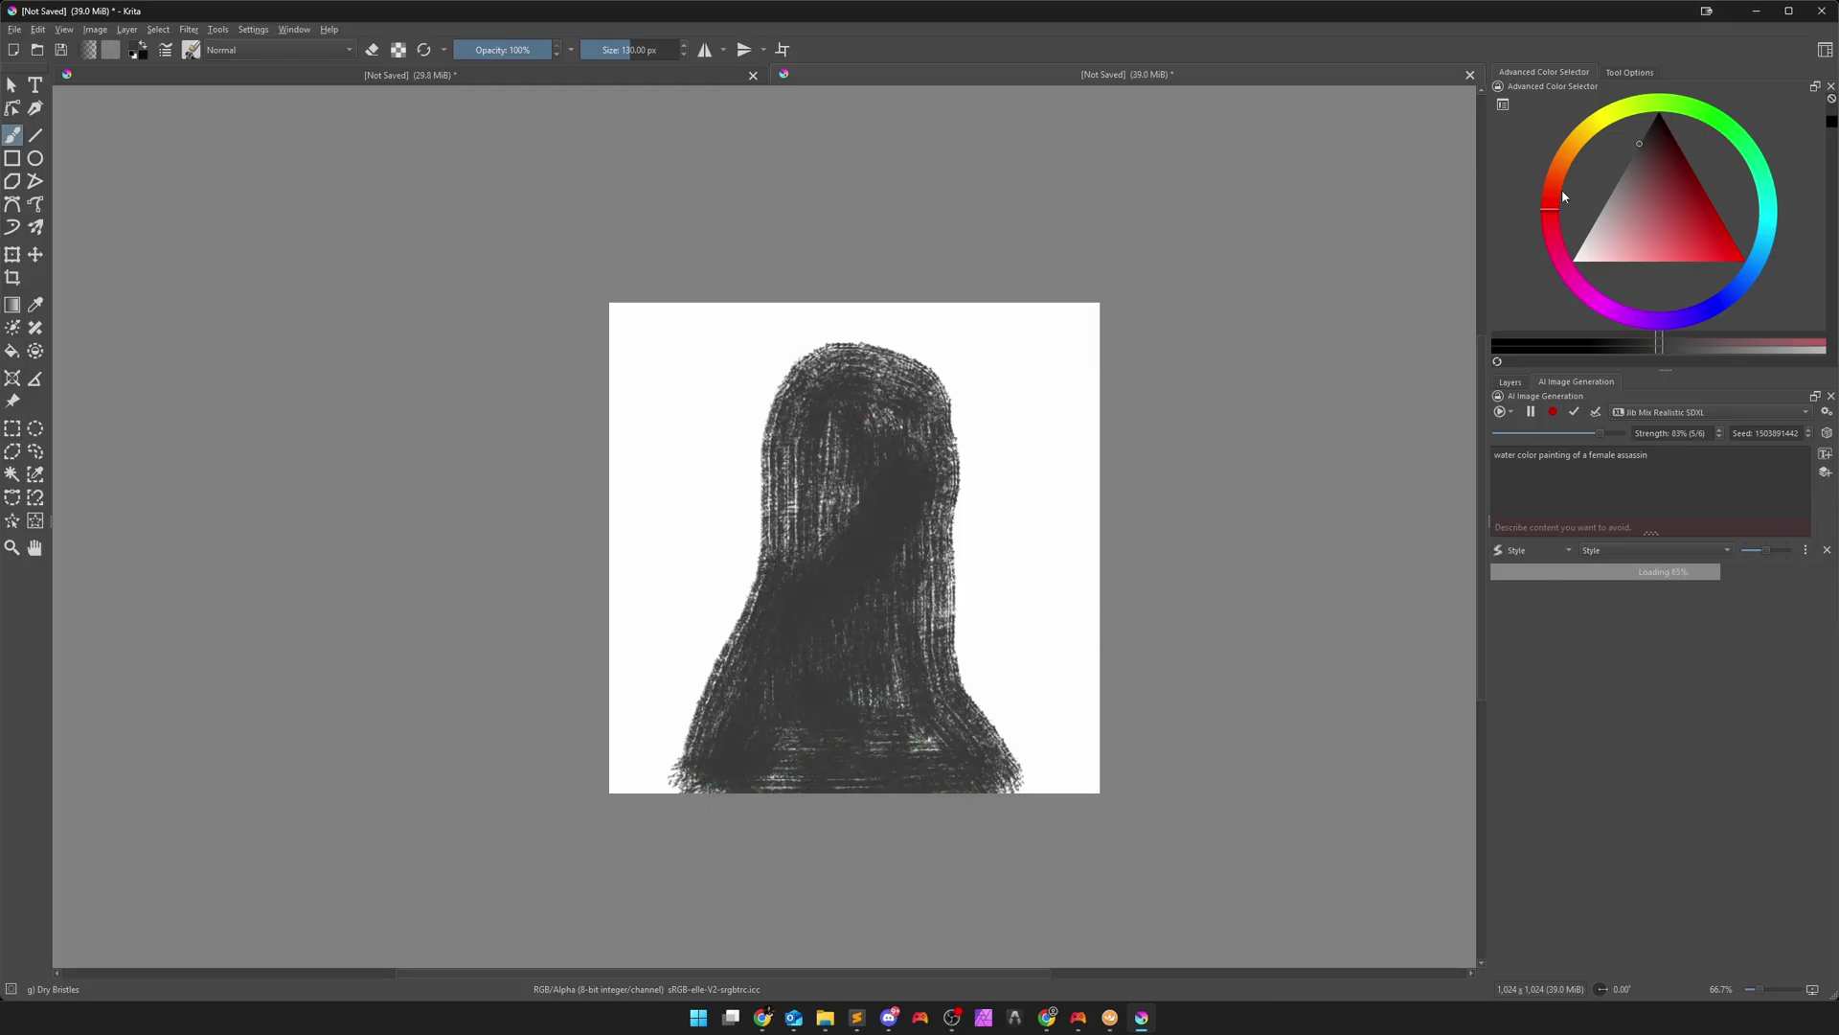
{"action": "left_click", "coordinate": [1646, 152]}
{"action": "left_click_drag", "start_coordinate": [1646, 151], "coordinate": [1653, 118]}
{"action": "mouse_move", "coordinate": [1001, 305]}
{"action": "left_mouse_down"}
{"action": "mouse_move", "coordinate": [1054, 345]}
{"action": "mouse_move", "coordinate": [1093, 503]}
{"action": "left_mouse_up"}
{"action": "left_click_drag", "start_coordinate": [1092, 503], "coordinate": [1097, 287]}
{"action": "mouse_move", "coordinate": [675, 287]}
{"action": "left_mouse_down"}
{"action": "mouse_move", "coordinate": [618, 374]}
{"action": "mouse_move", "coordinate": [690, 312]}
{"action": "mouse_move", "coordinate": [623, 450]}
{"action": "left_mouse_up"}
Paint dark red streaks down both the right and left sides of the figure
{"action": "left_click_drag", "start_coordinate": [1667, 139], "coordinate": [1683, 156]}
{"action": "mouse_move", "coordinate": [968, 307]}
{"action": "left_mouse_down"}
{"action": "mouse_move", "coordinate": [996, 331]}
{"action": "mouse_move", "coordinate": [1078, 589]}
{"action": "left_mouse_up"}
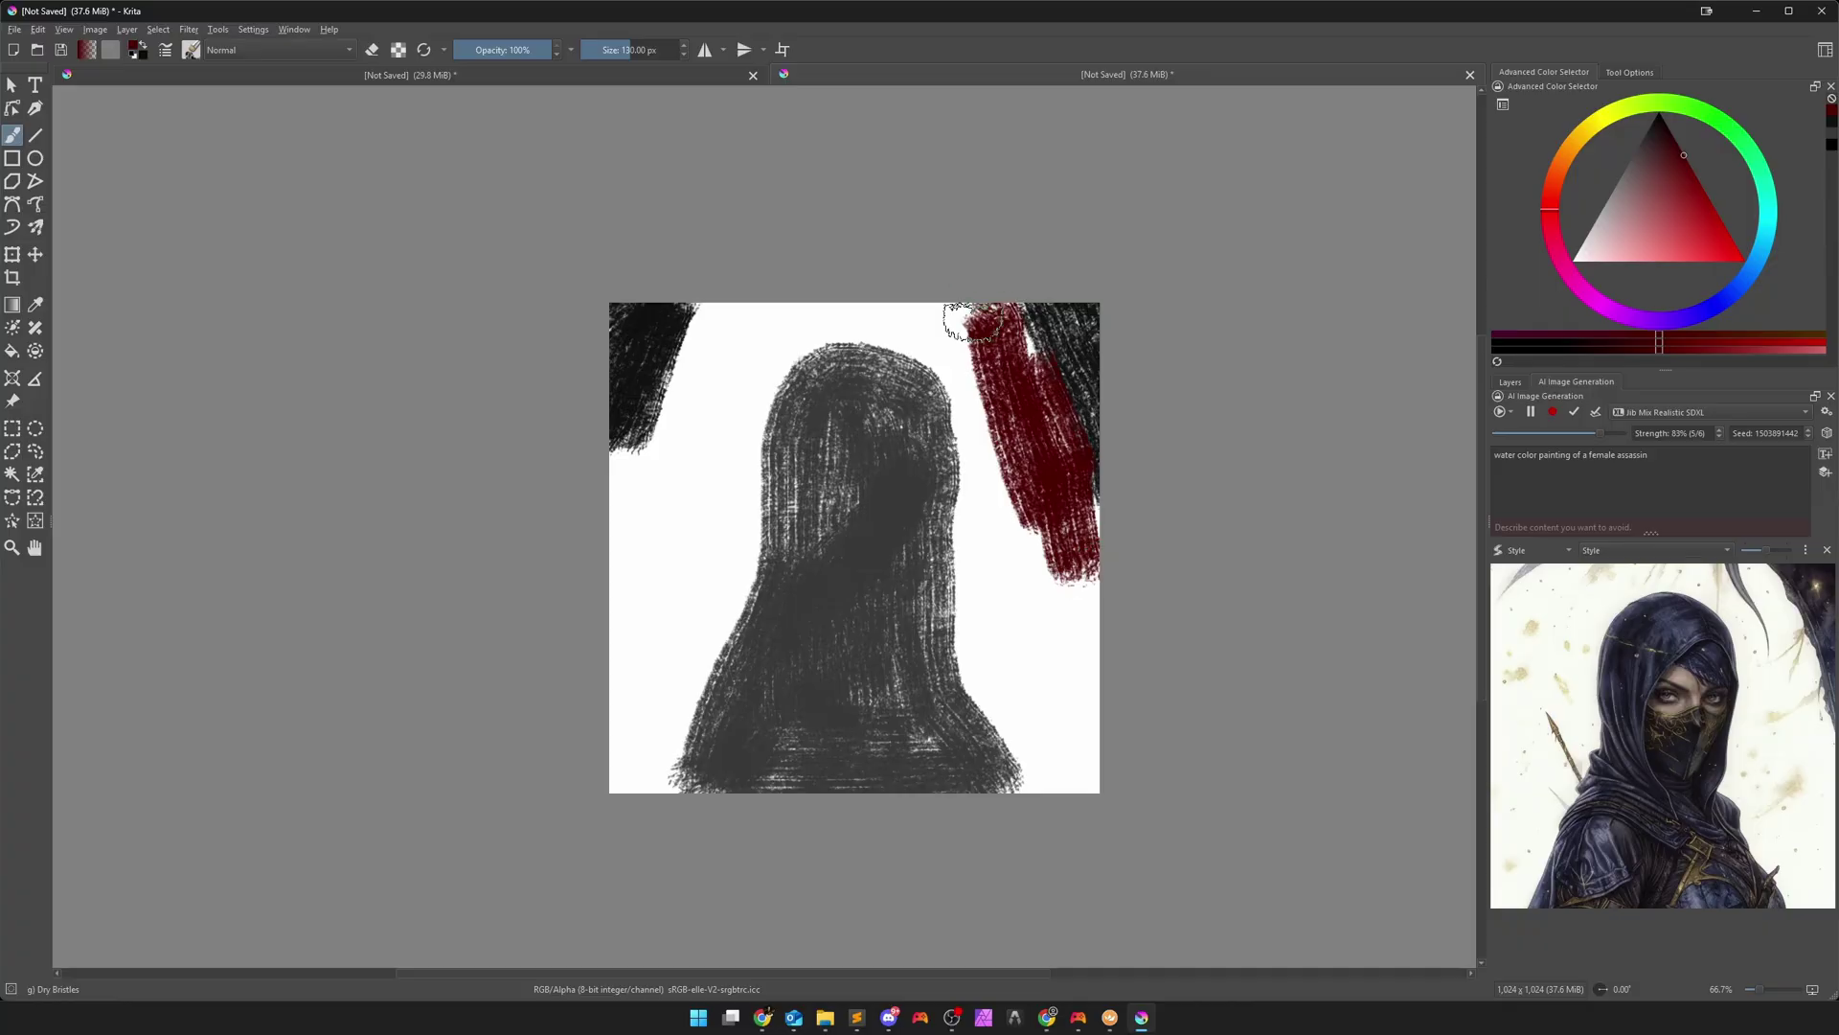
{"action": "left_click_drag", "start_coordinate": [953, 306], "coordinate": [1077, 615]}
{"action": "left_click_drag", "start_coordinate": [733, 309], "coordinate": [618, 527]}
{"action": "left_click_drag", "start_coordinate": [742, 353], "coordinate": [620, 532]}
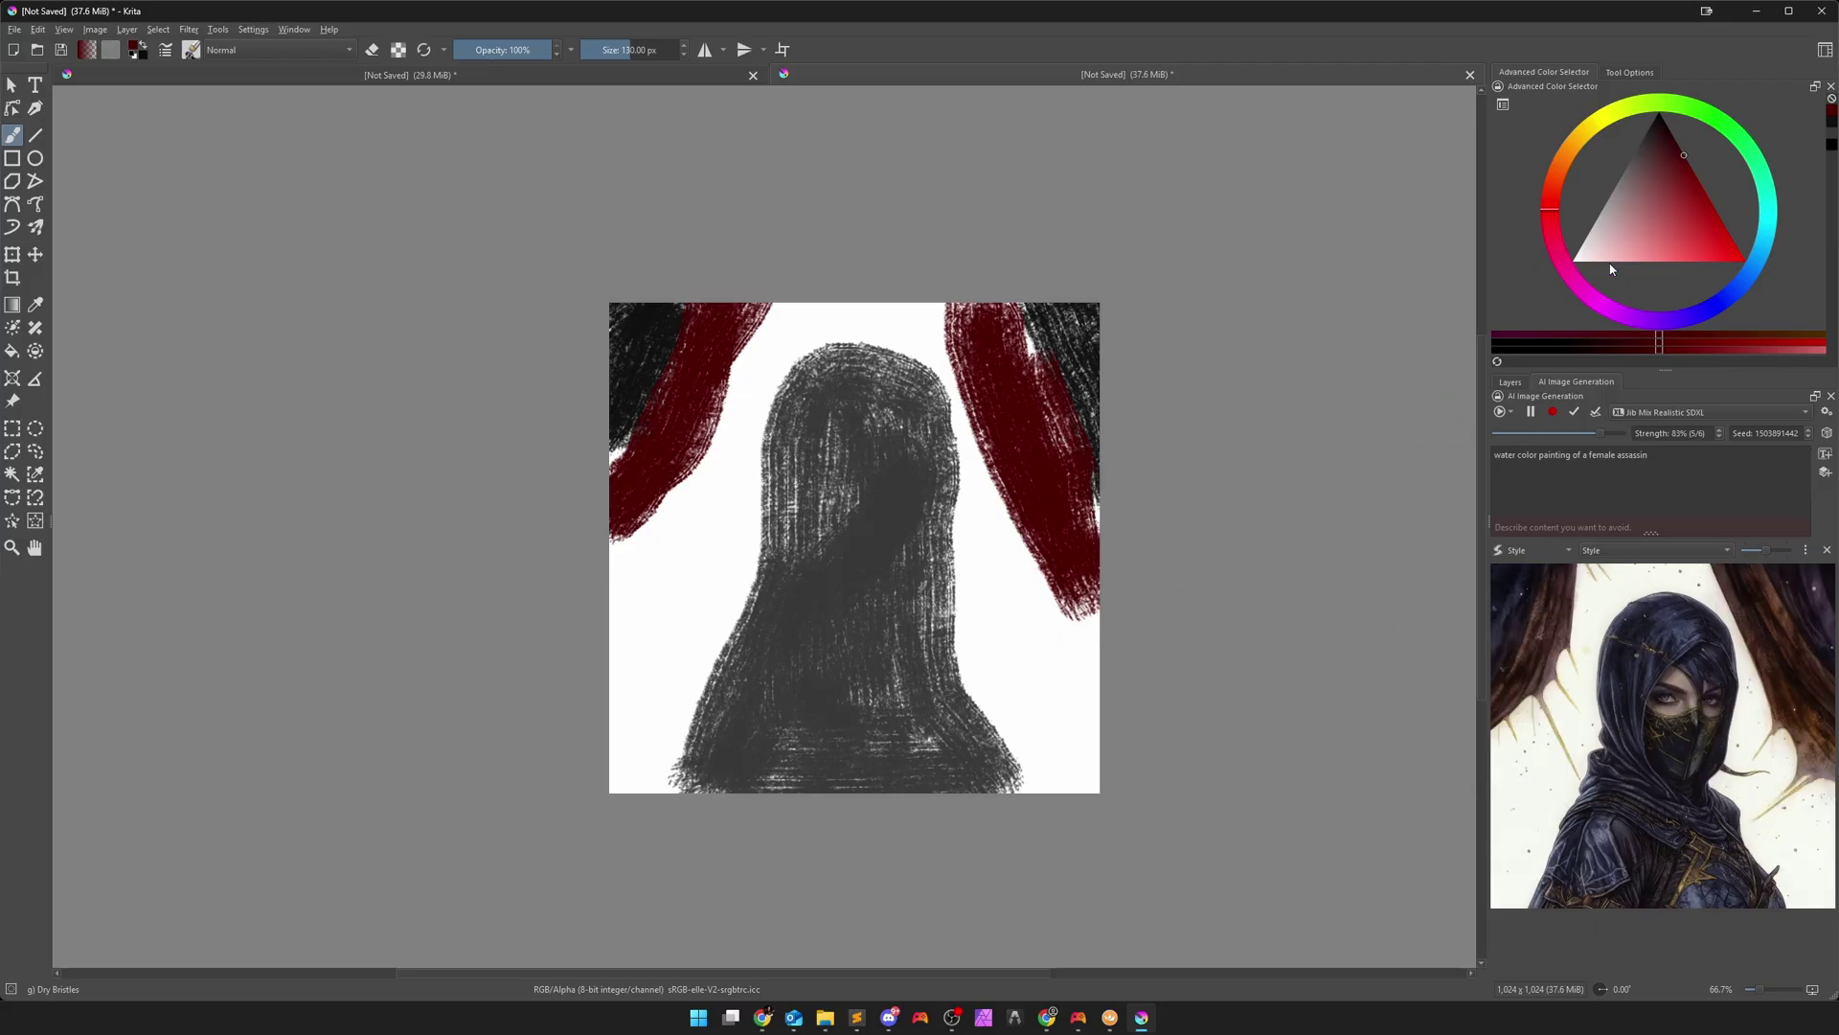
{"action": "left_click", "coordinate": [1579, 144]}
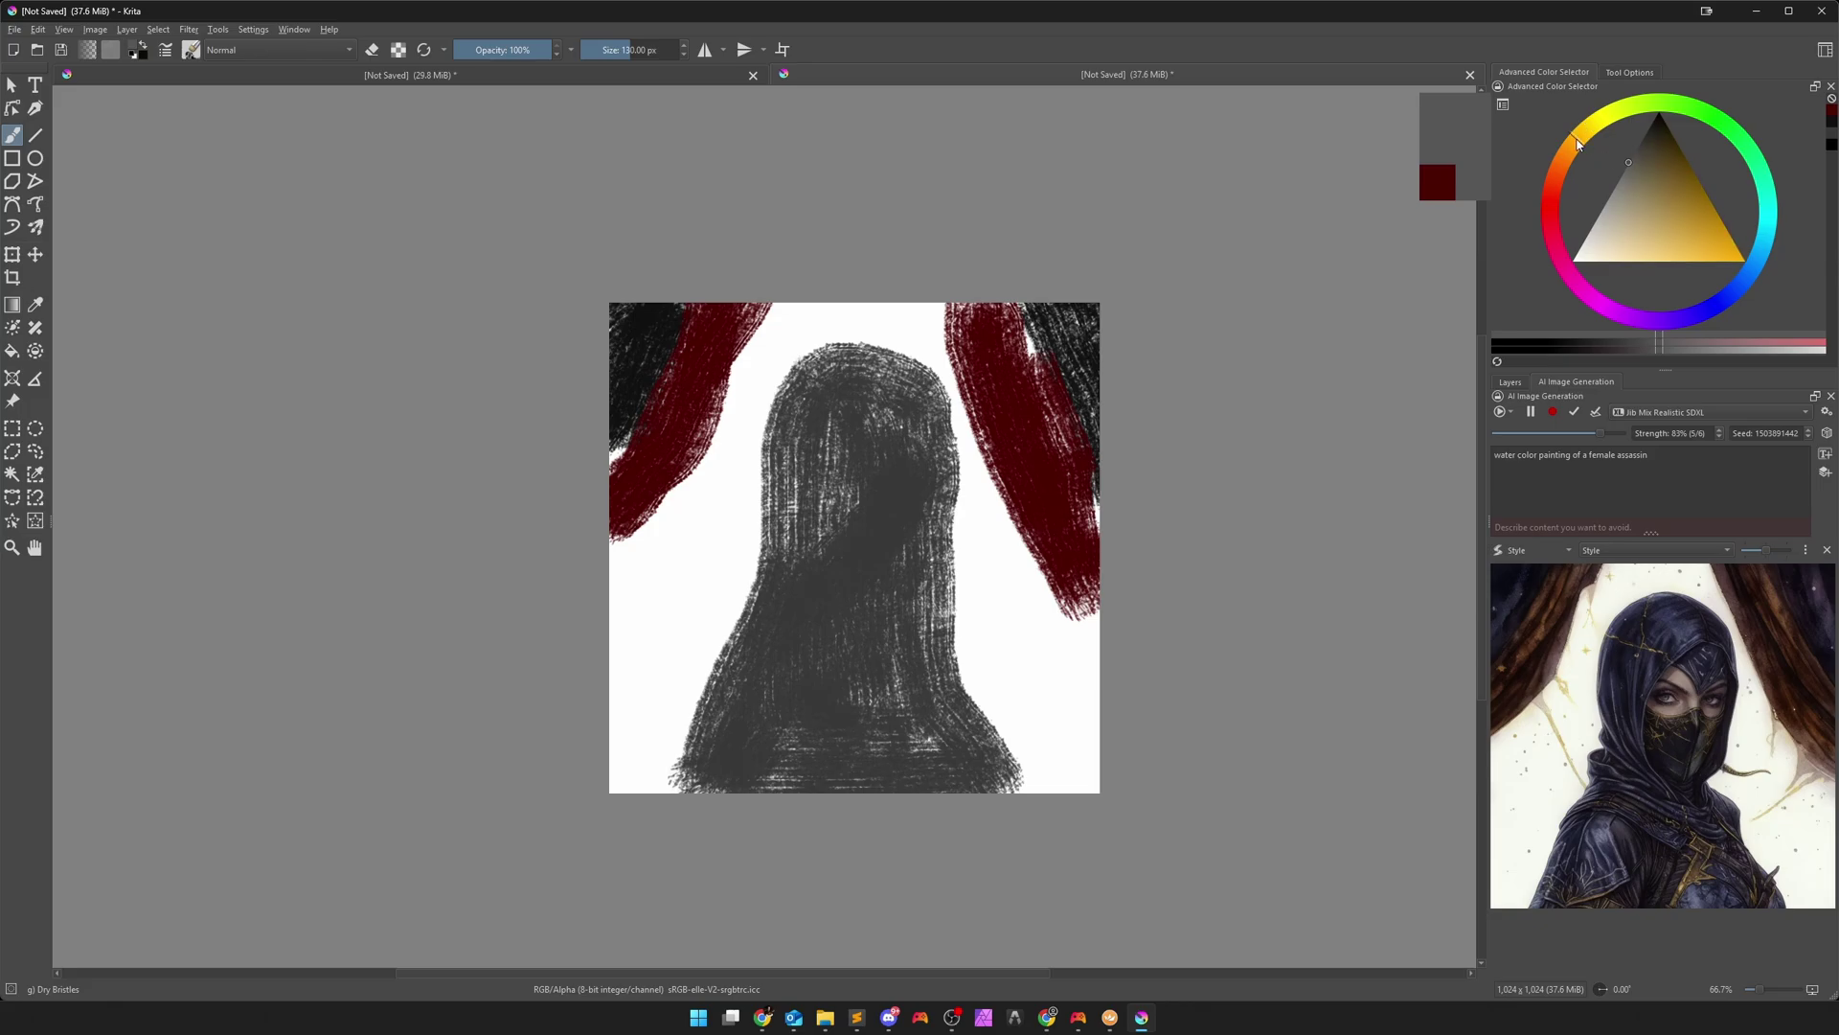
Paint a brown-orange face inside the hood
{"action": "left_click", "coordinate": [1669, 188]}
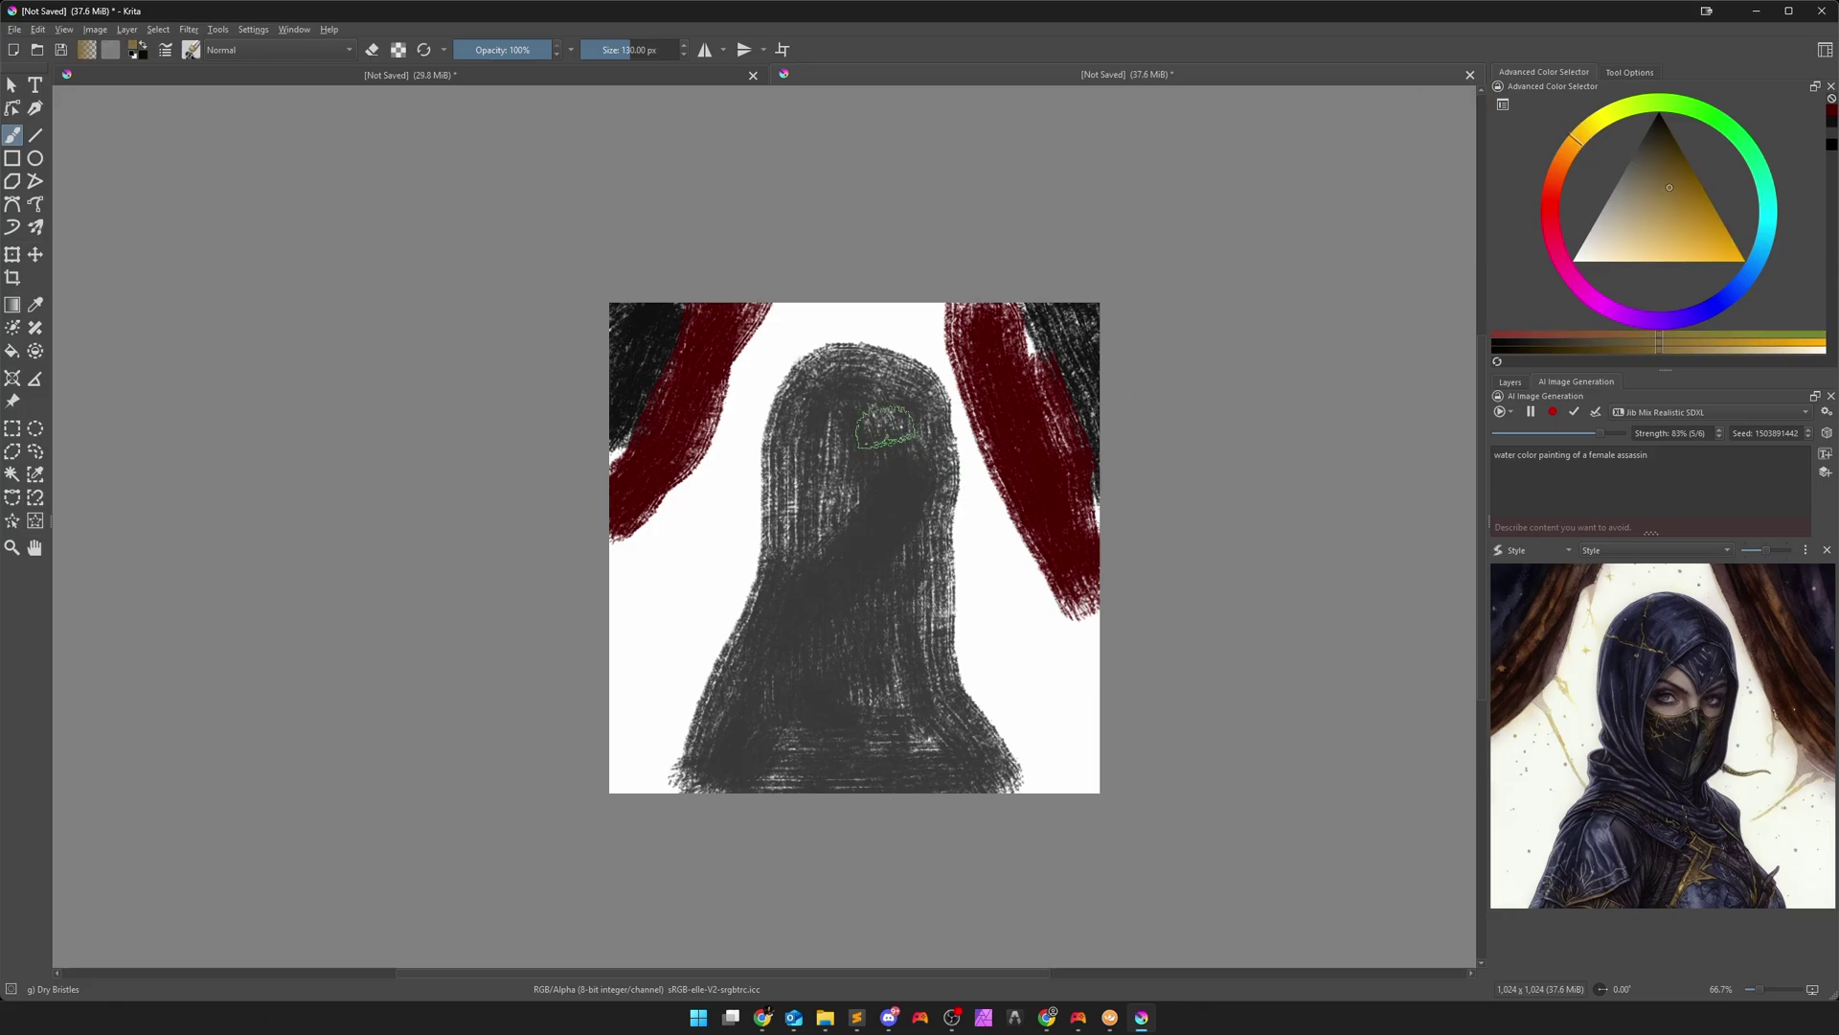
{"action": "left_click_drag", "start_coordinate": [883, 428], "coordinate": [900, 474]}
{"action": "mouse_move", "coordinate": [815, 422]}
{"action": "left_mouse_down"}
{"action": "mouse_move", "coordinate": [822, 489]}
{"action": "mouse_move", "coordinate": [891, 515]}
{"action": "mouse_move", "coordinate": [862, 522]}
{"action": "left_mouse_up"}
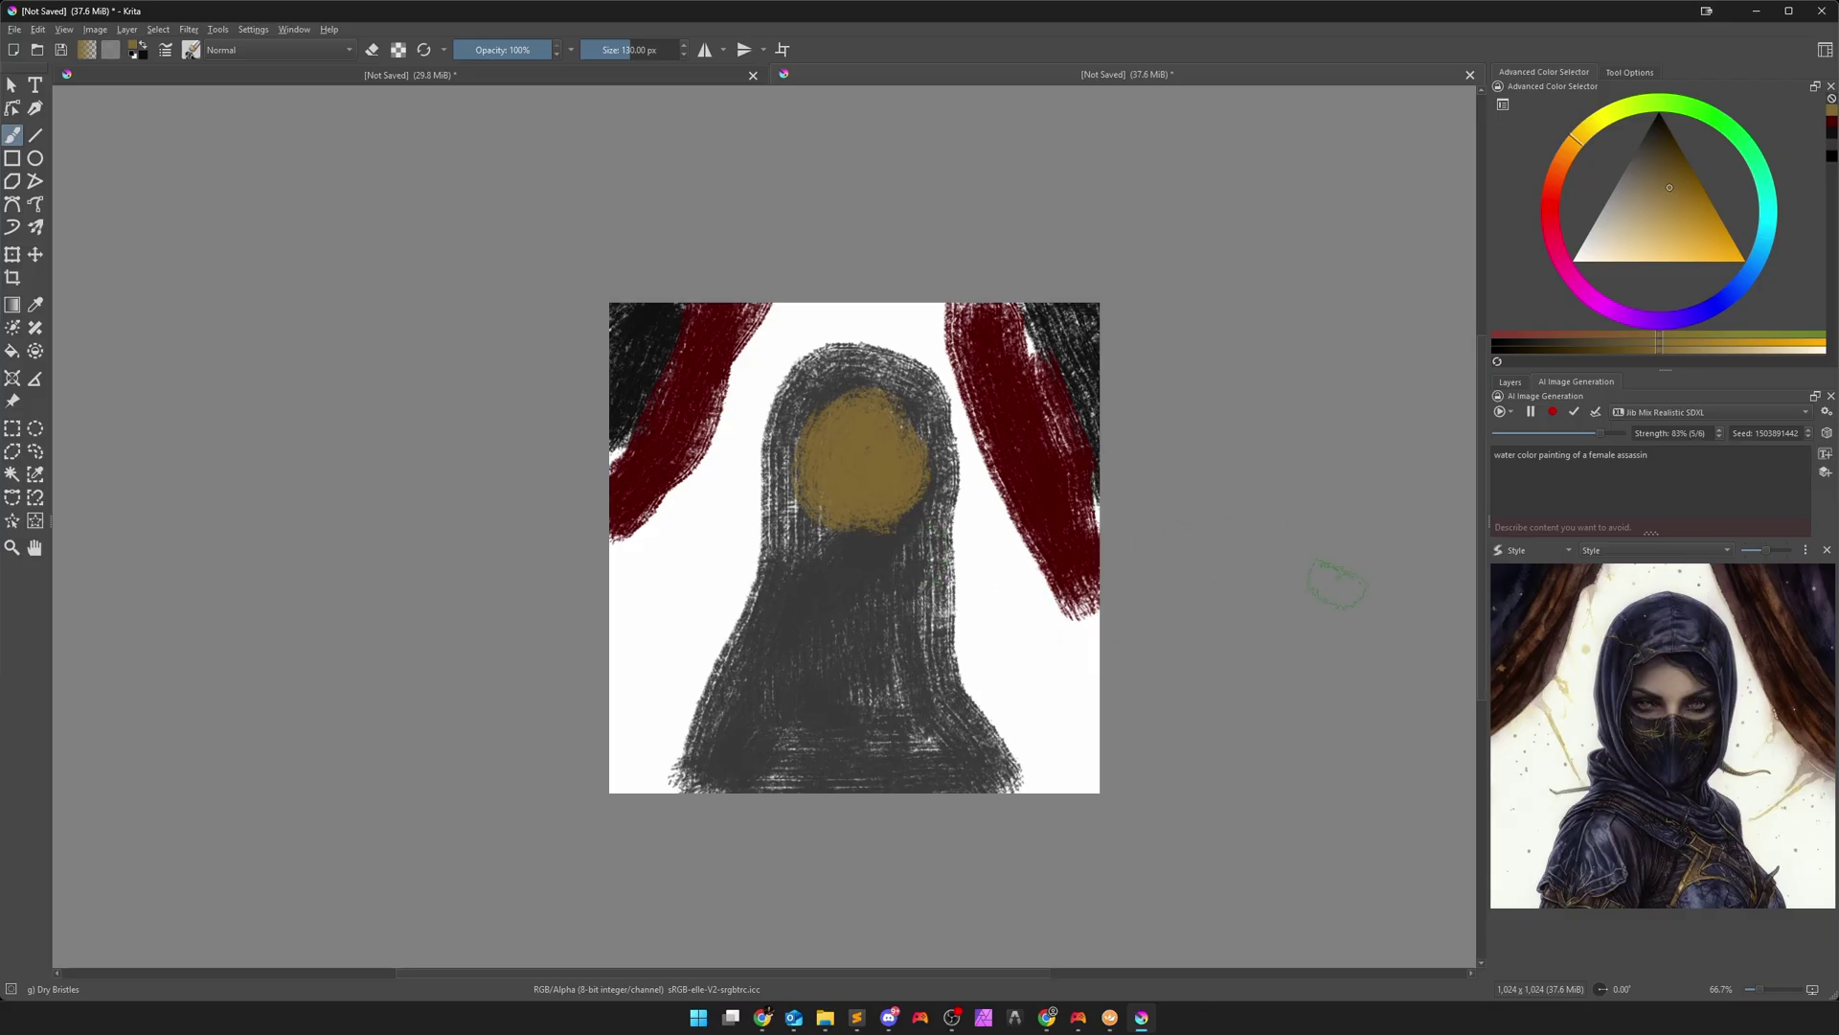
Fill the areas flanking the hooded figure and its lower corners with black
{"action": "left_click_drag", "start_coordinate": [1624, 215], "coordinate": [1655, 130]}
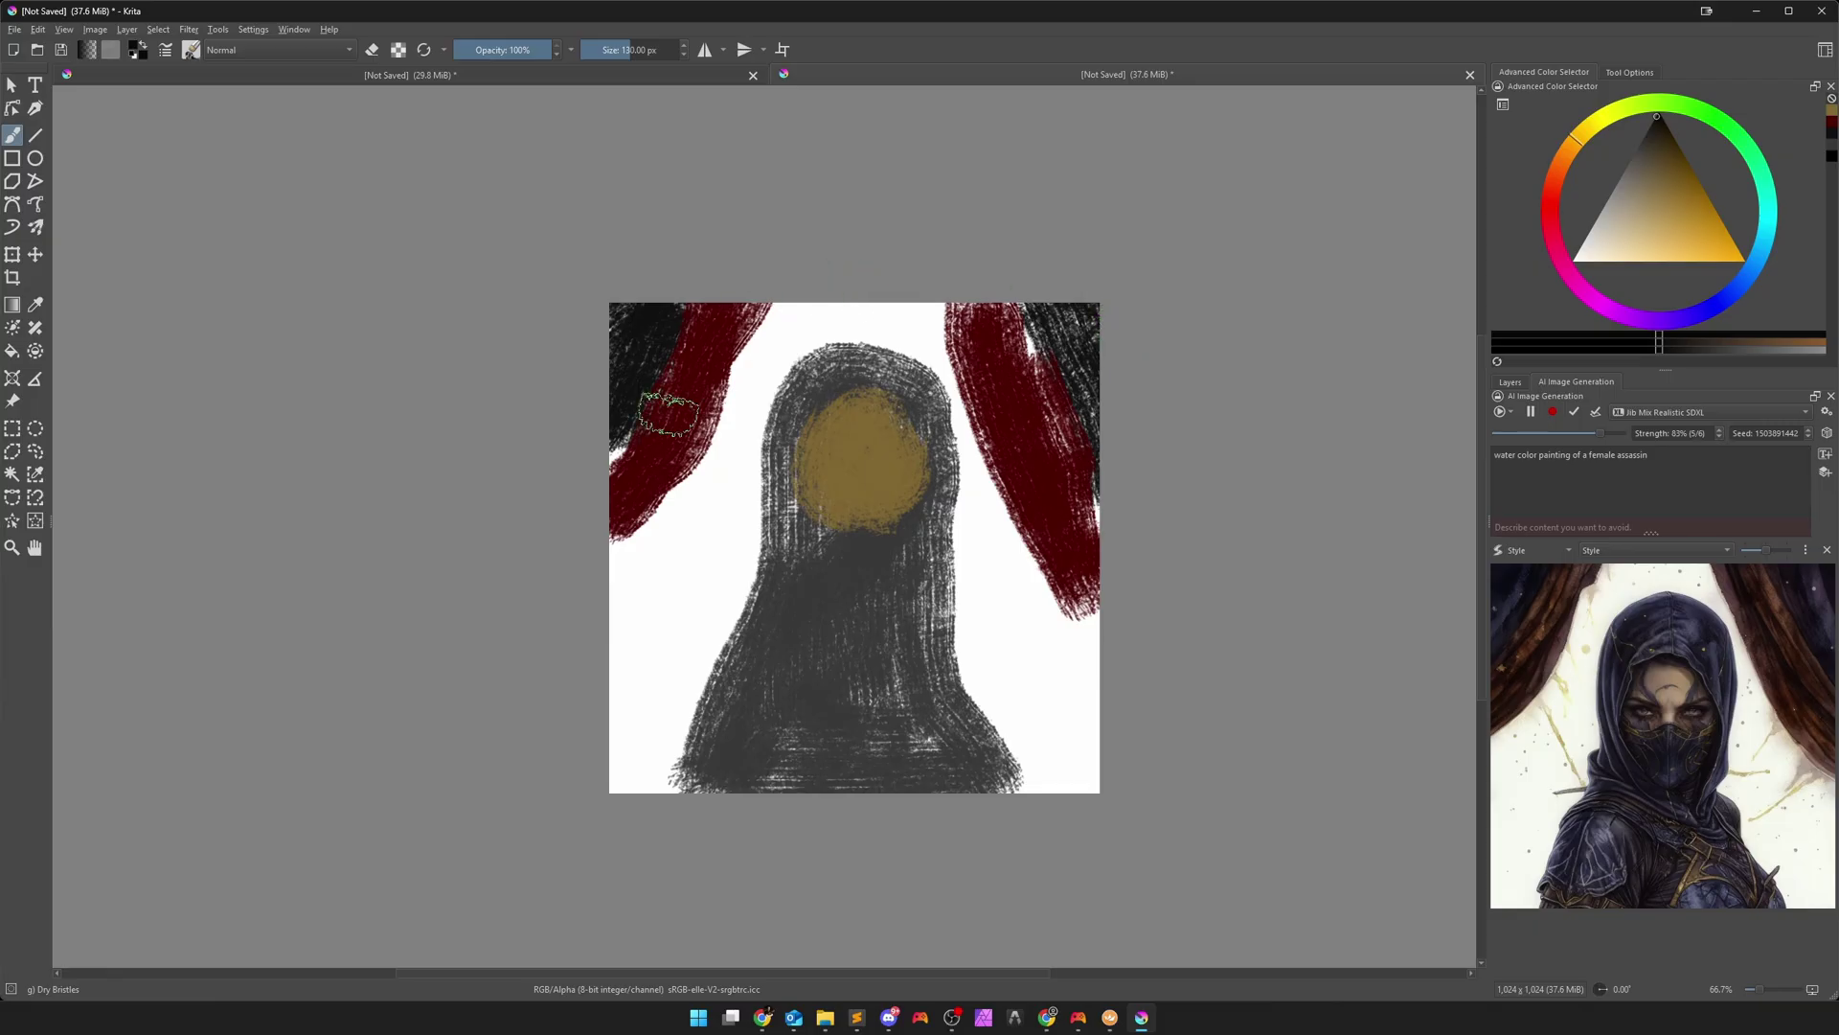
{"action": "left_click_drag", "start_coordinate": [810, 309], "coordinate": [618, 617]}
{"action": "mouse_move", "coordinate": [725, 476]}
{"action": "left_mouse_down"}
{"action": "mouse_move", "coordinate": [623, 780]}
{"action": "mouse_move", "coordinate": [718, 618]}
{"action": "mouse_move", "coordinate": [647, 776]}
{"action": "left_mouse_up"}
{"action": "left_click_drag", "start_coordinate": [661, 570], "coordinate": [632, 771]}
{"action": "left_click_drag", "start_coordinate": [656, 489], "coordinate": [618, 652]}
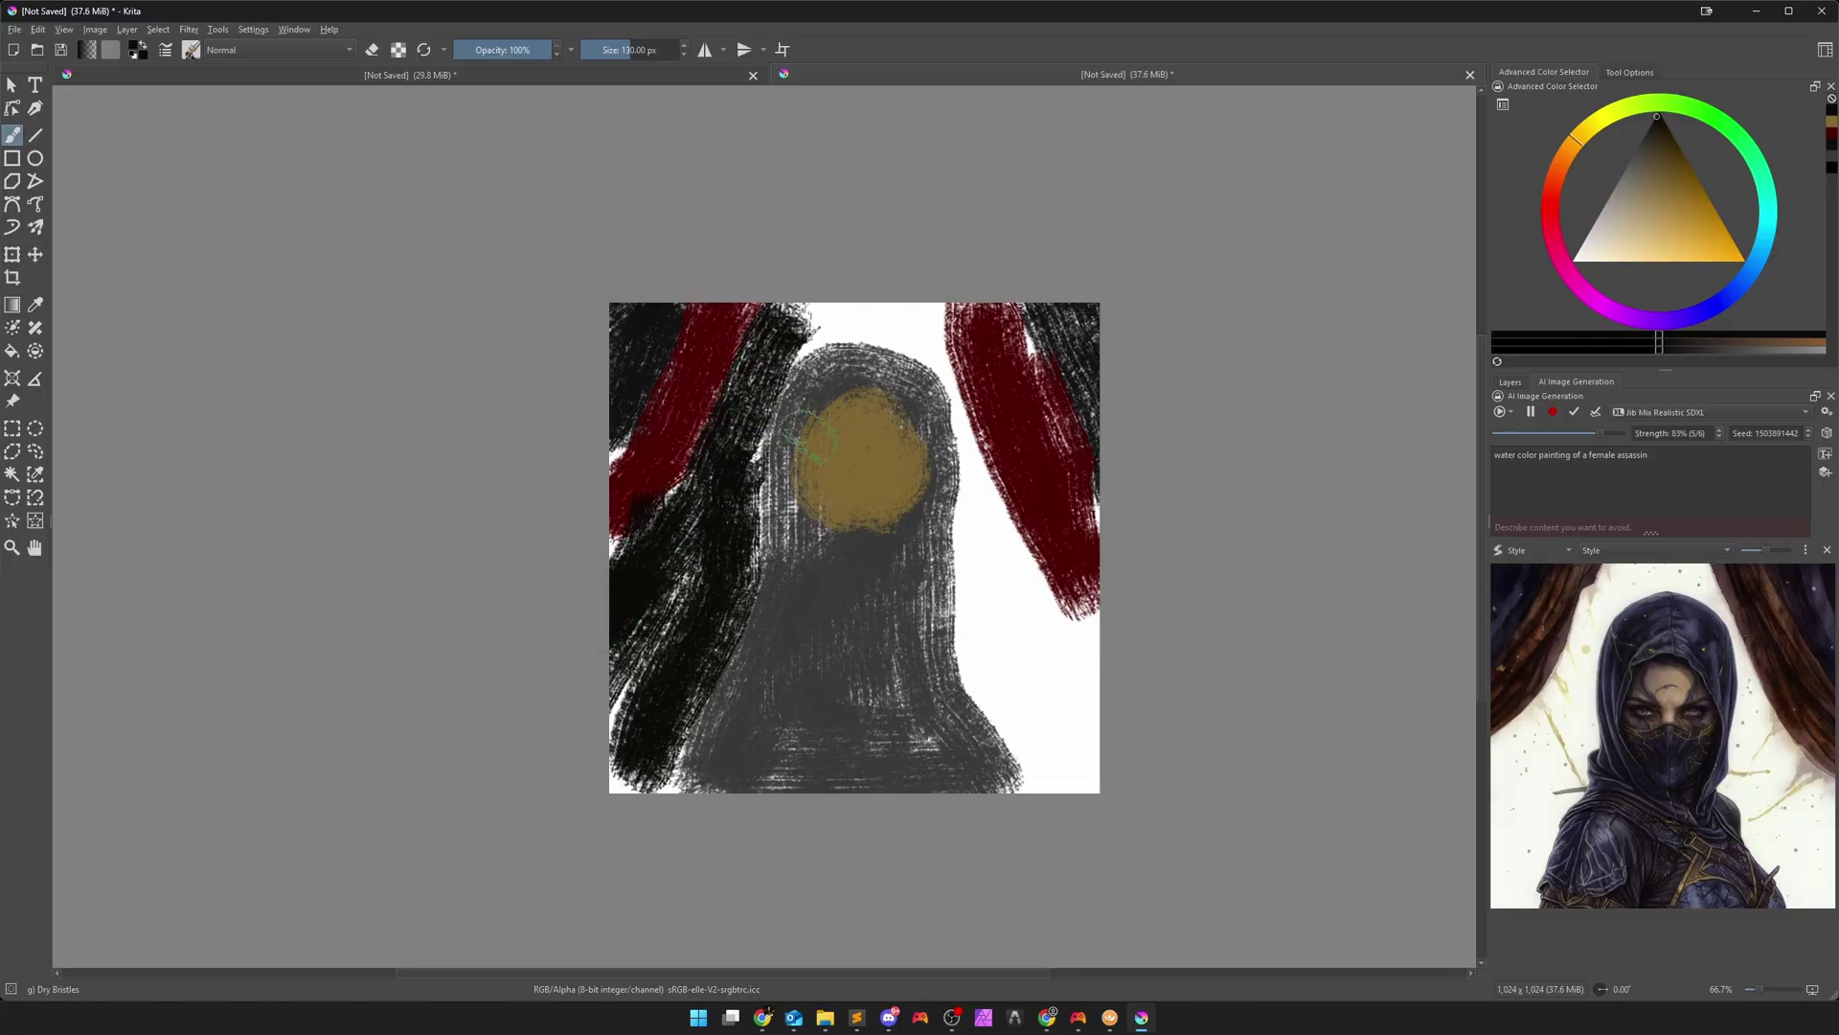
{"action": "mouse_move", "coordinate": [819, 316]}
{"action": "left_mouse_down"}
{"action": "mouse_move", "coordinate": [944, 383]}
{"action": "mouse_move", "coordinate": [1053, 661]}
{"action": "mouse_move", "coordinate": [1078, 676]}
{"action": "left_mouse_up"}
{"action": "mouse_move", "coordinate": [1013, 514]}
{"action": "left_mouse_down"}
{"action": "mouse_move", "coordinate": [1078, 661]}
{"action": "mouse_move", "coordinate": [1030, 757]}
{"action": "left_mouse_up"}
{"action": "mouse_move", "coordinate": [982, 604]}
{"action": "left_mouse_down"}
{"action": "mouse_move", "coordinate": [1037, 749]}
{"action": "mouse_move", "coordinate": [1092, 709]}
{"action": "left_mouse_up"}
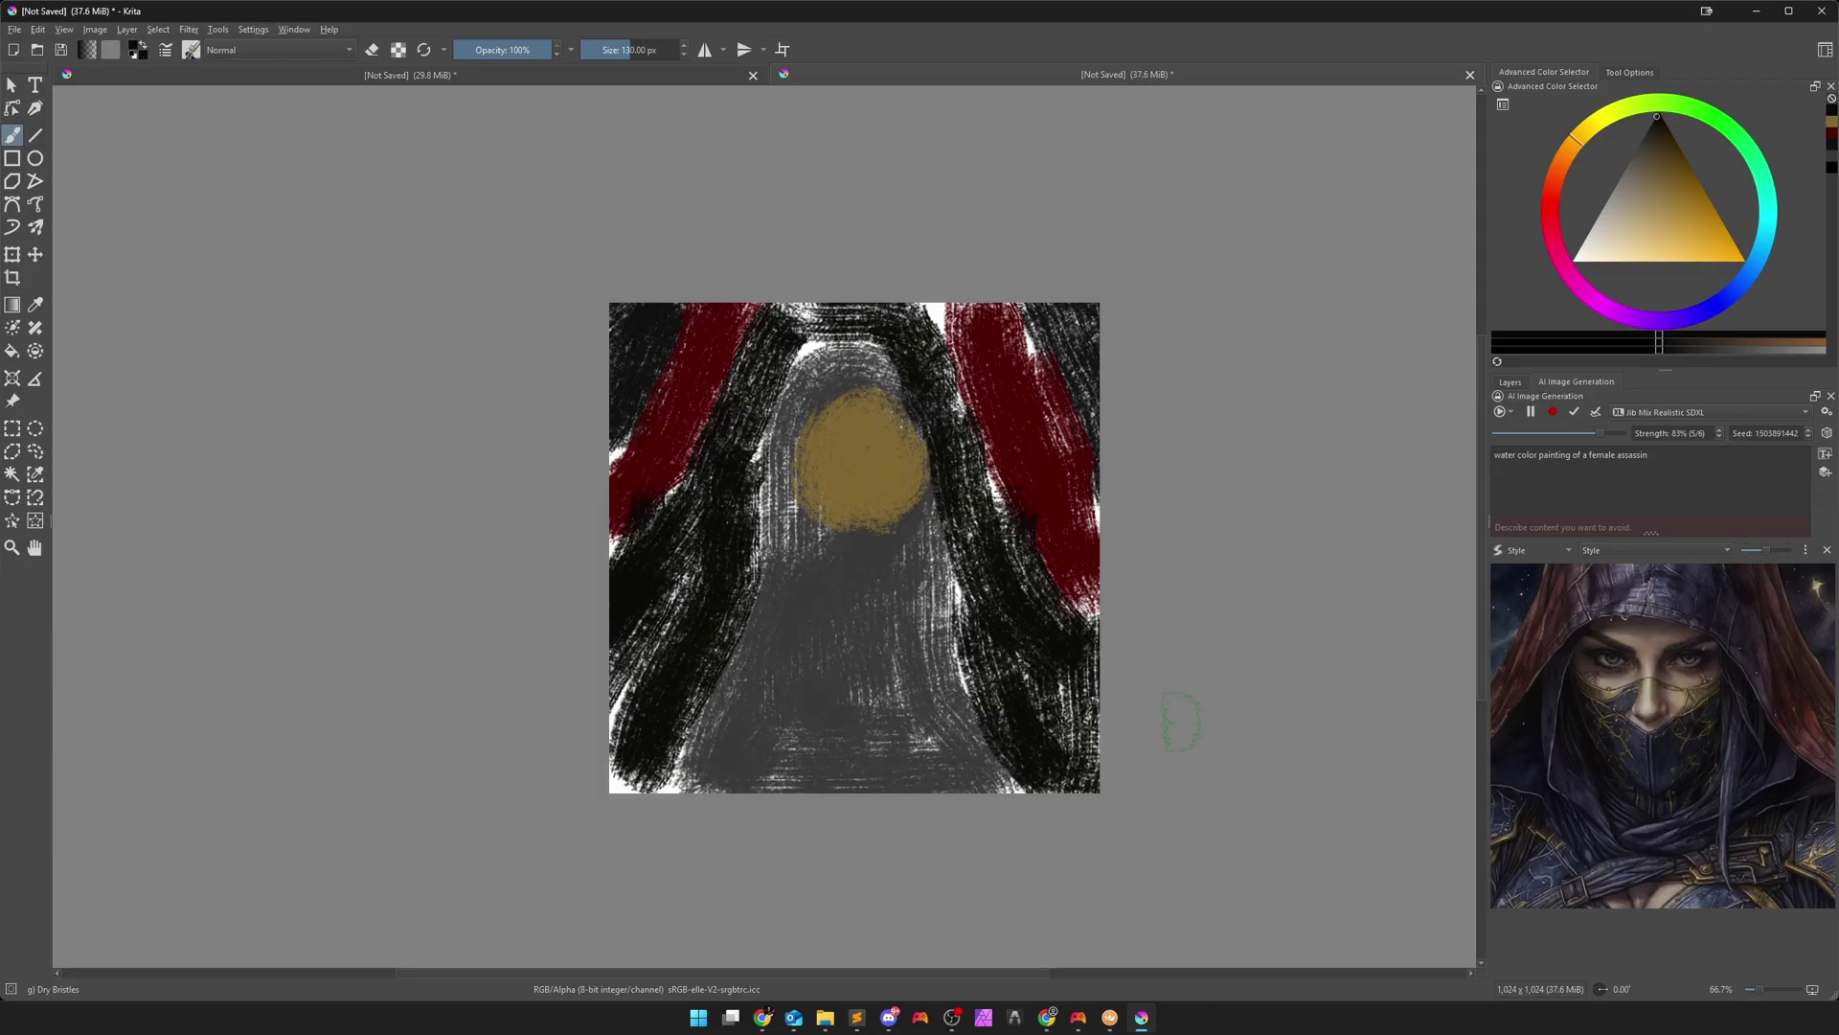
{"action": "left_click", "coordinate": [1596, 412]}
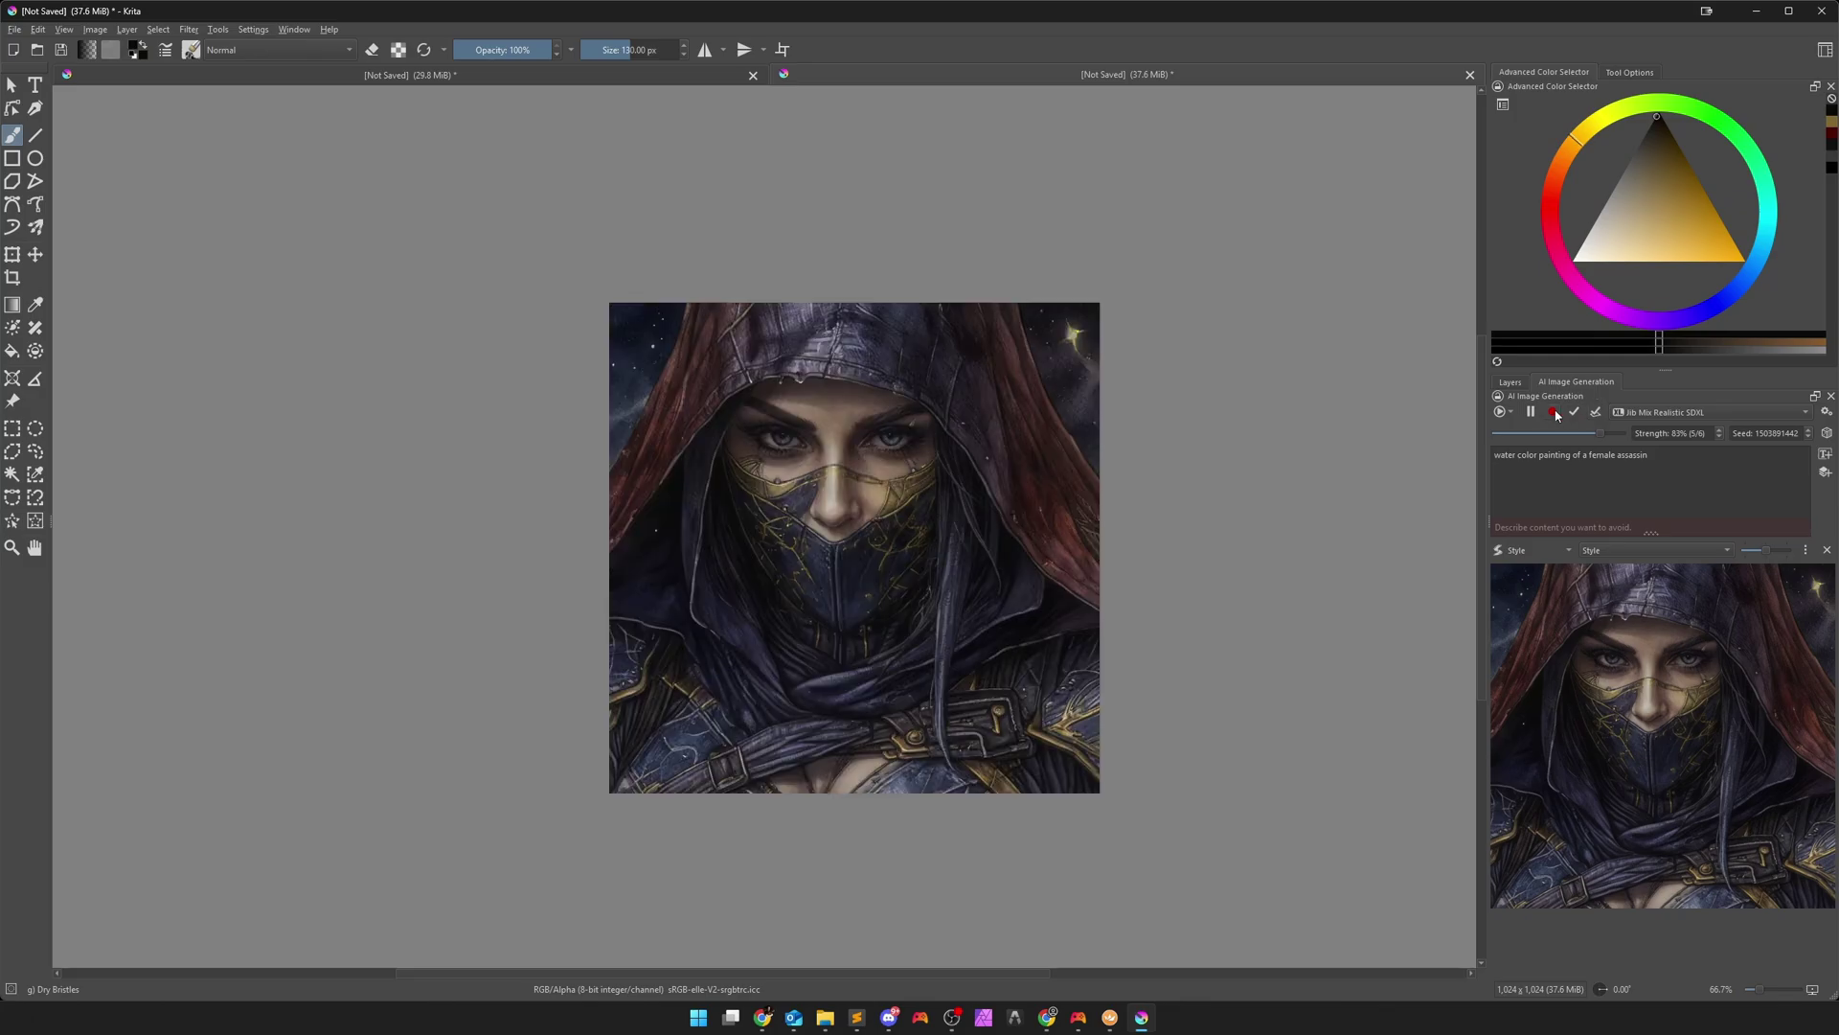
{"action": "left_click", "coordinate": [1510, 383]}
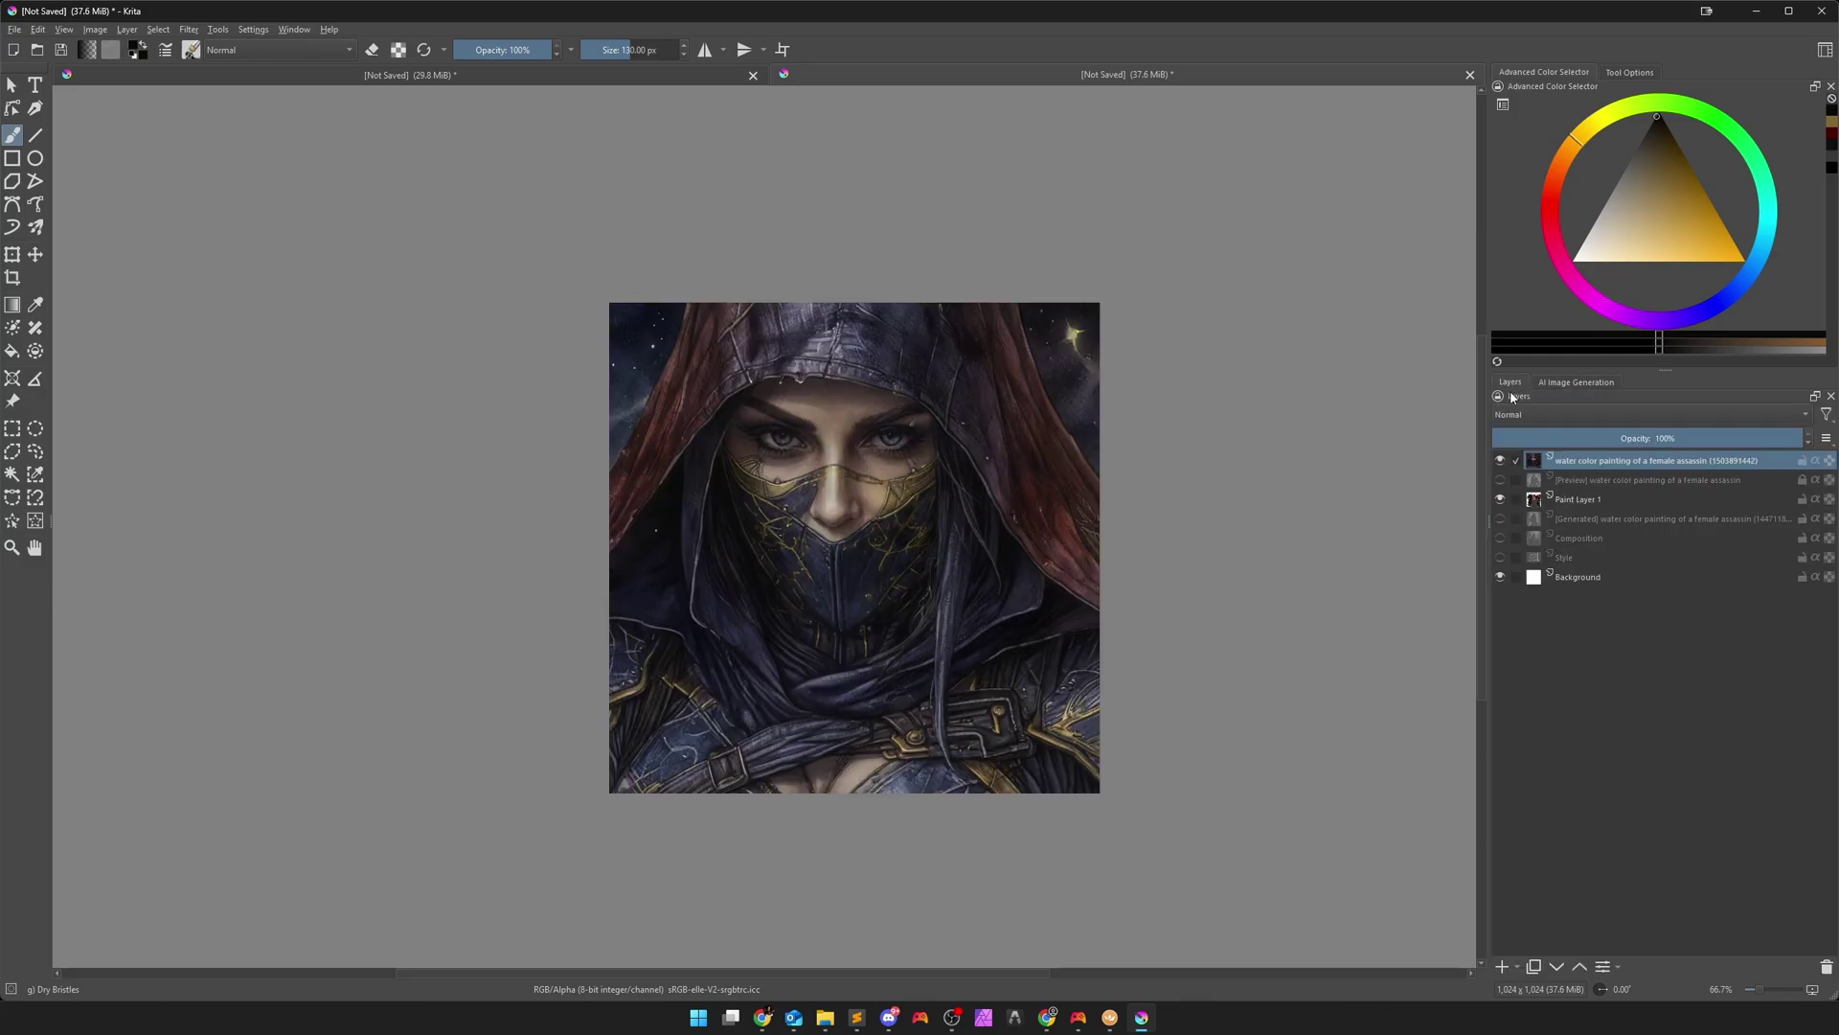
{"action": "left_click", "coordinate": [1500, 498]}
{"action": "left_click", "coordinate": [1501, 557]}
{"action": "left_click", "coordinate": [1500, 461]}
{"action": "left_click", "coordinate": [1500, 461]}
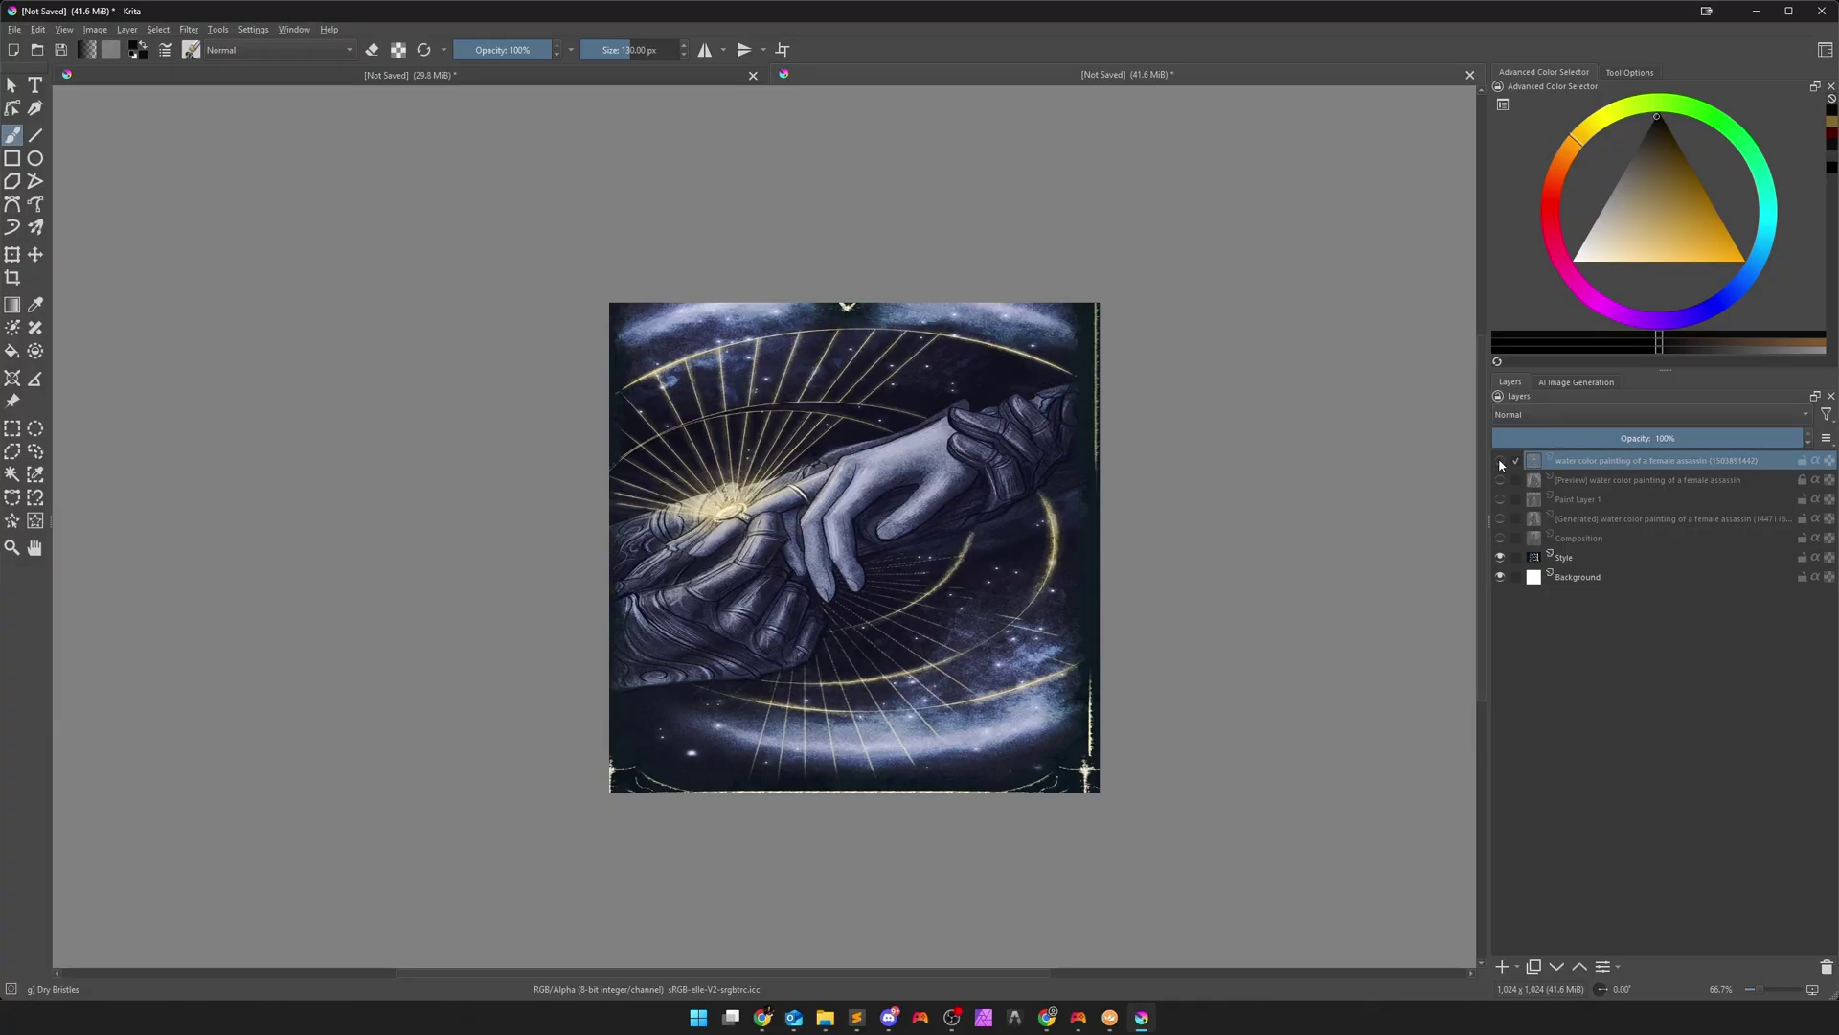
{"action": "left_click", "coordinate": [1501, 461]}
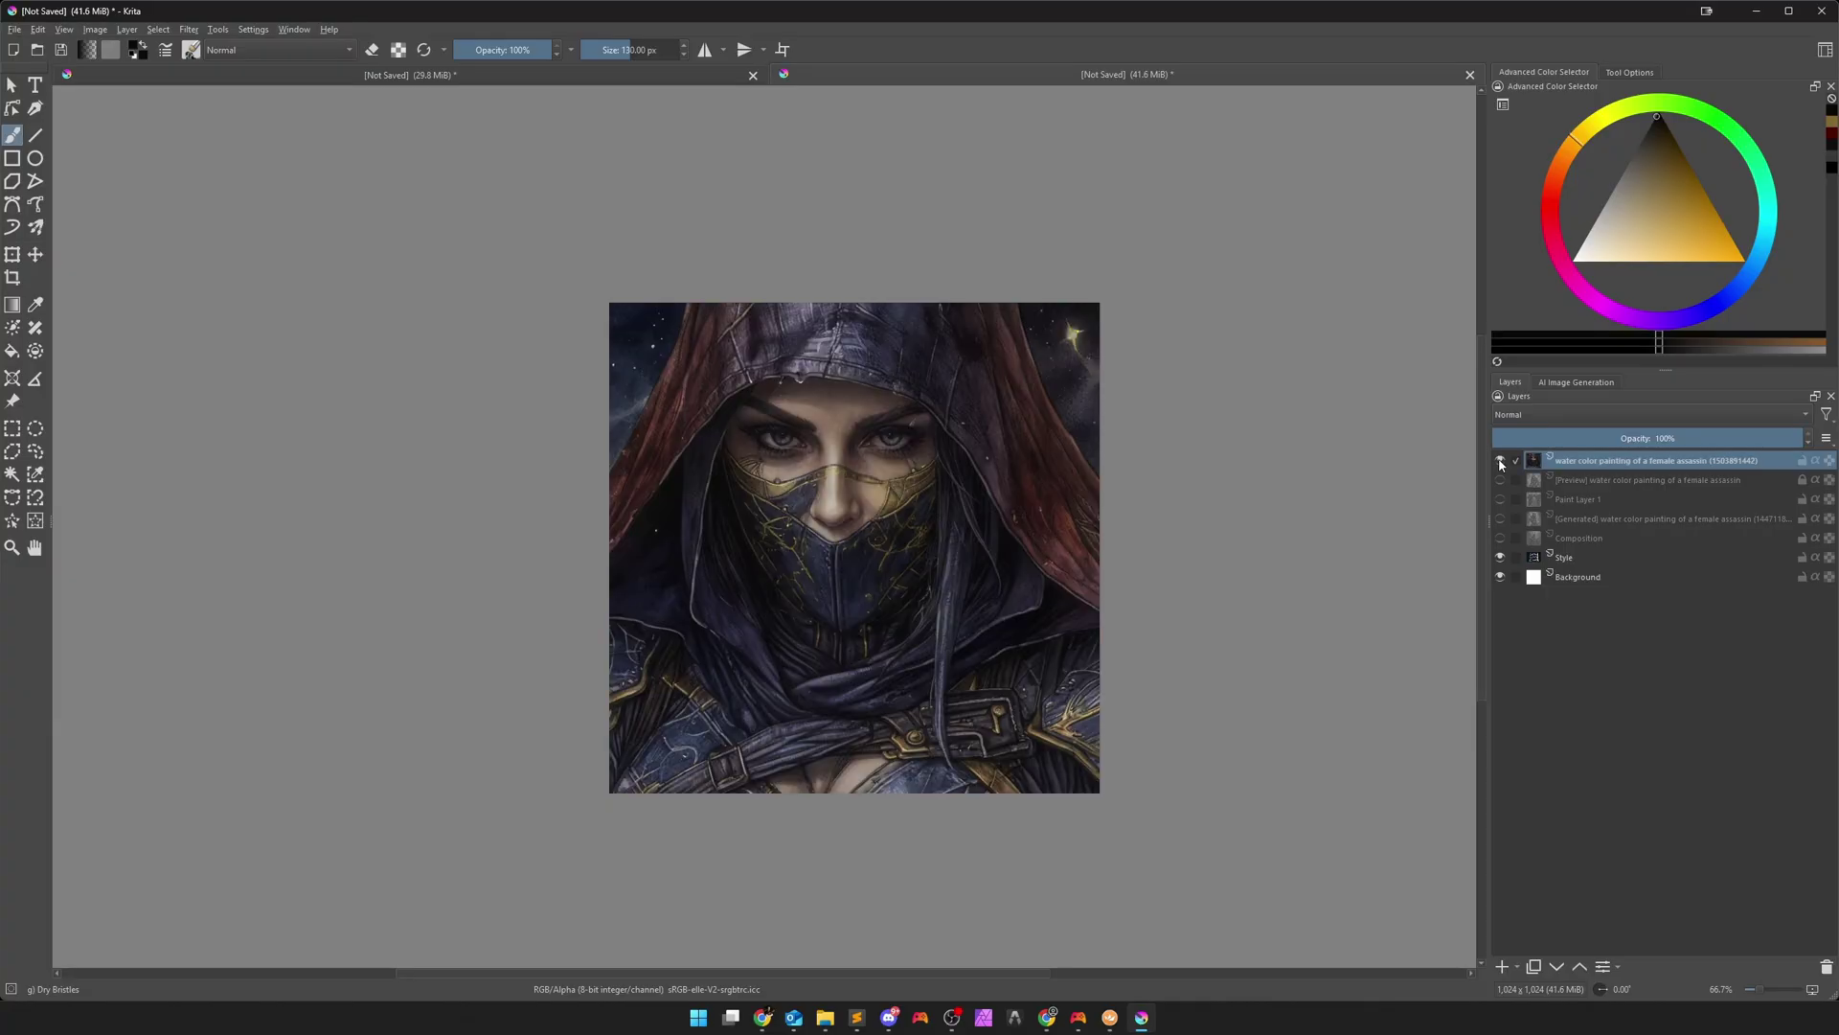
{"action": "left_click", "coordinate": [1500, 461]}
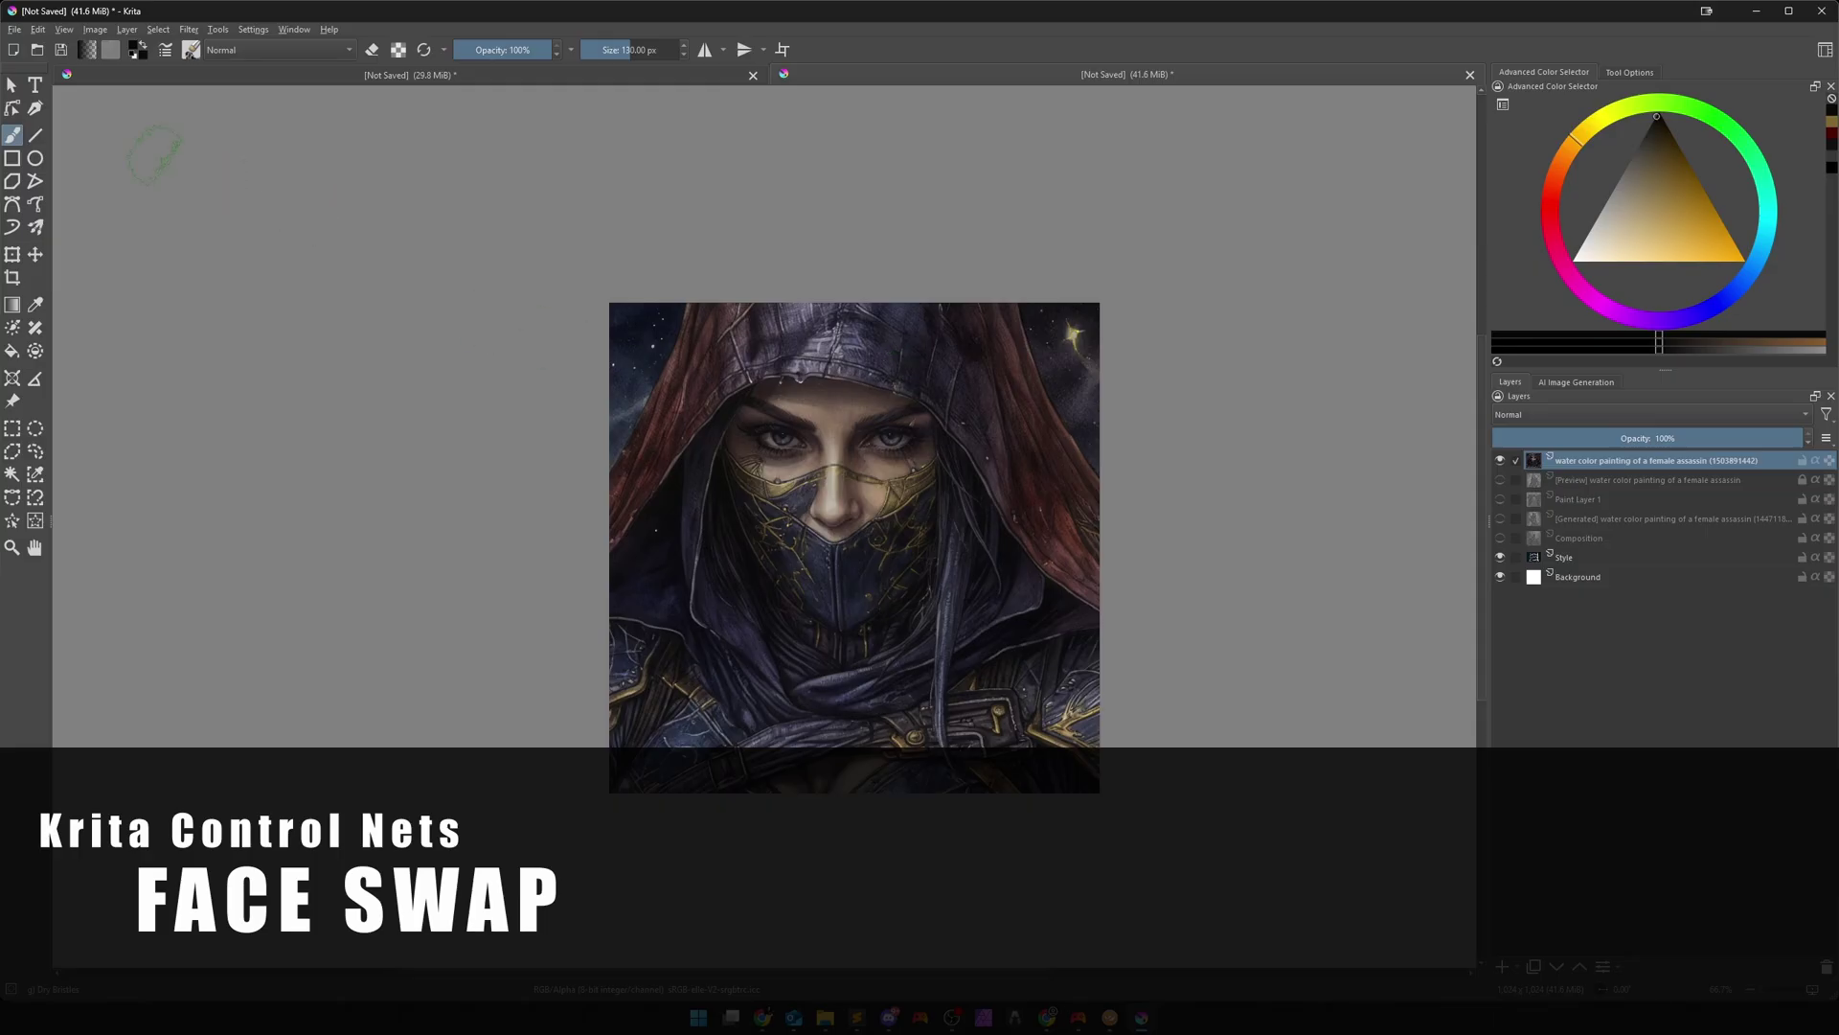
Create a new blank 1024×1024 document
{"action": "left_click", "coordinate": [14, 51]}
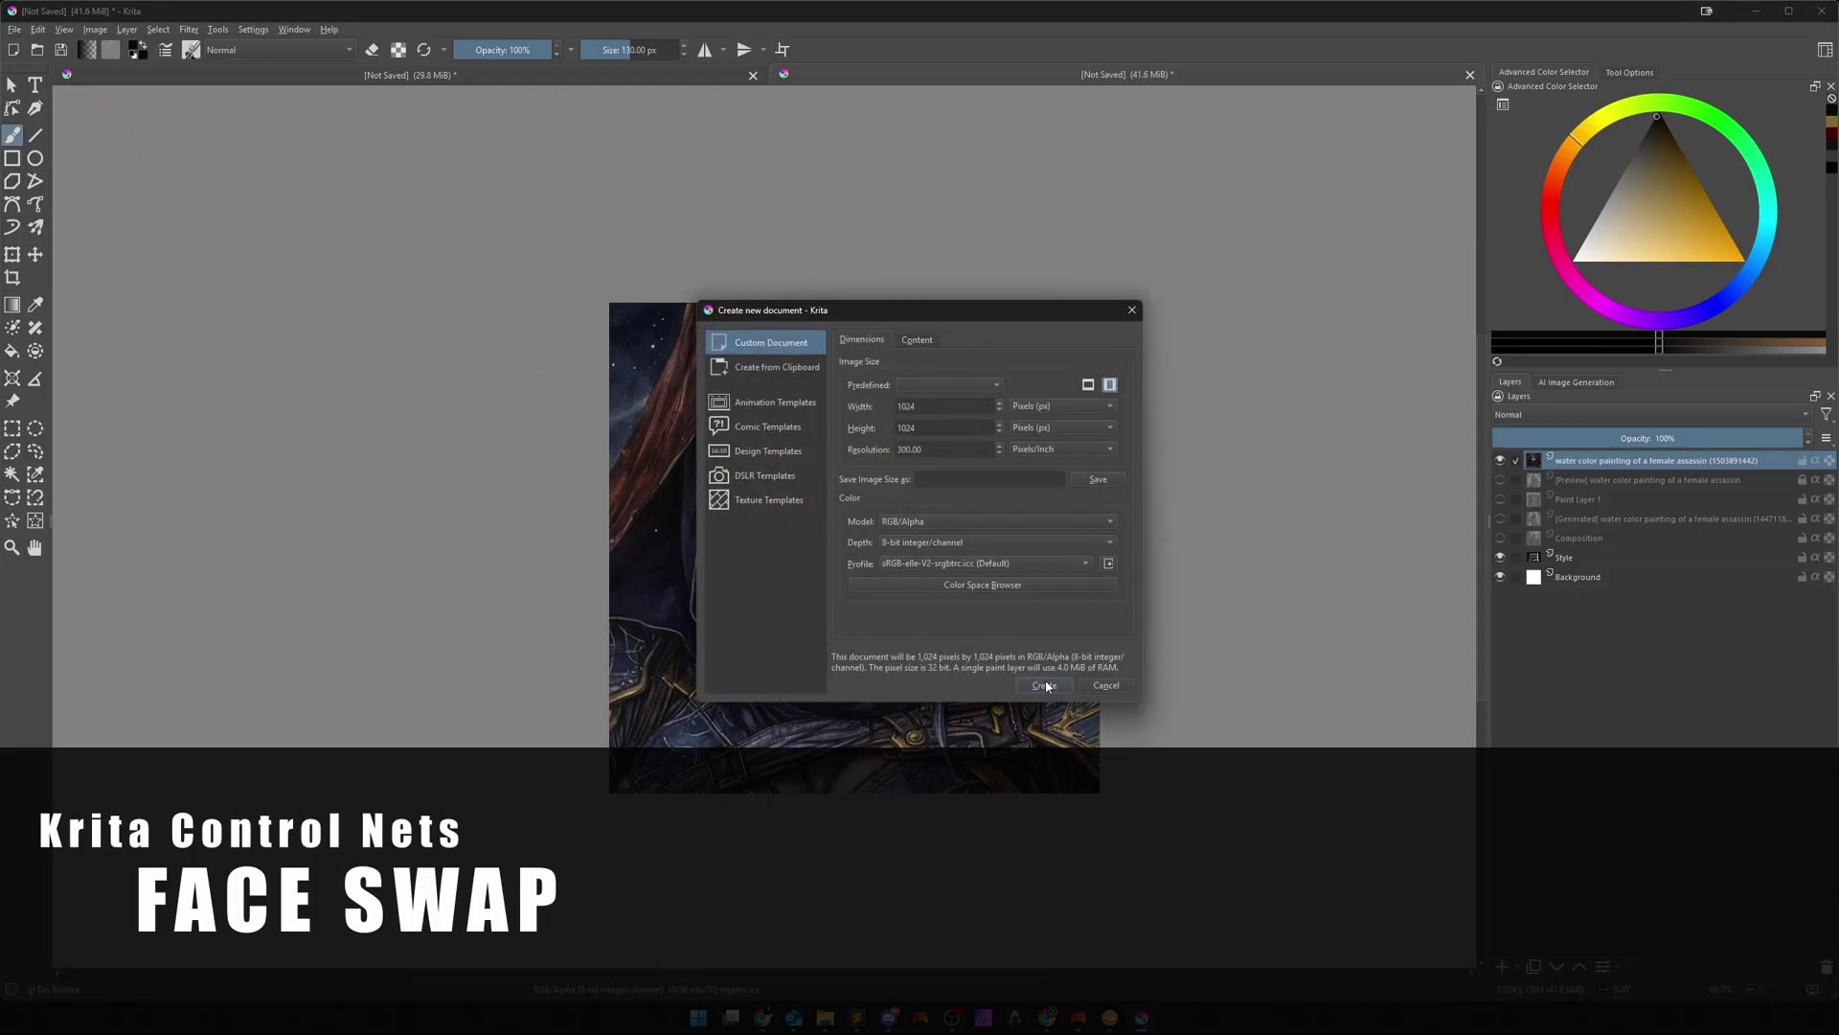
{"action": "left_click", "coordinate": [1047, 685]}
{"action": "scroll", "coordinate": [920, 594], "scroll_direction": "down", "scroll_amount": 1}
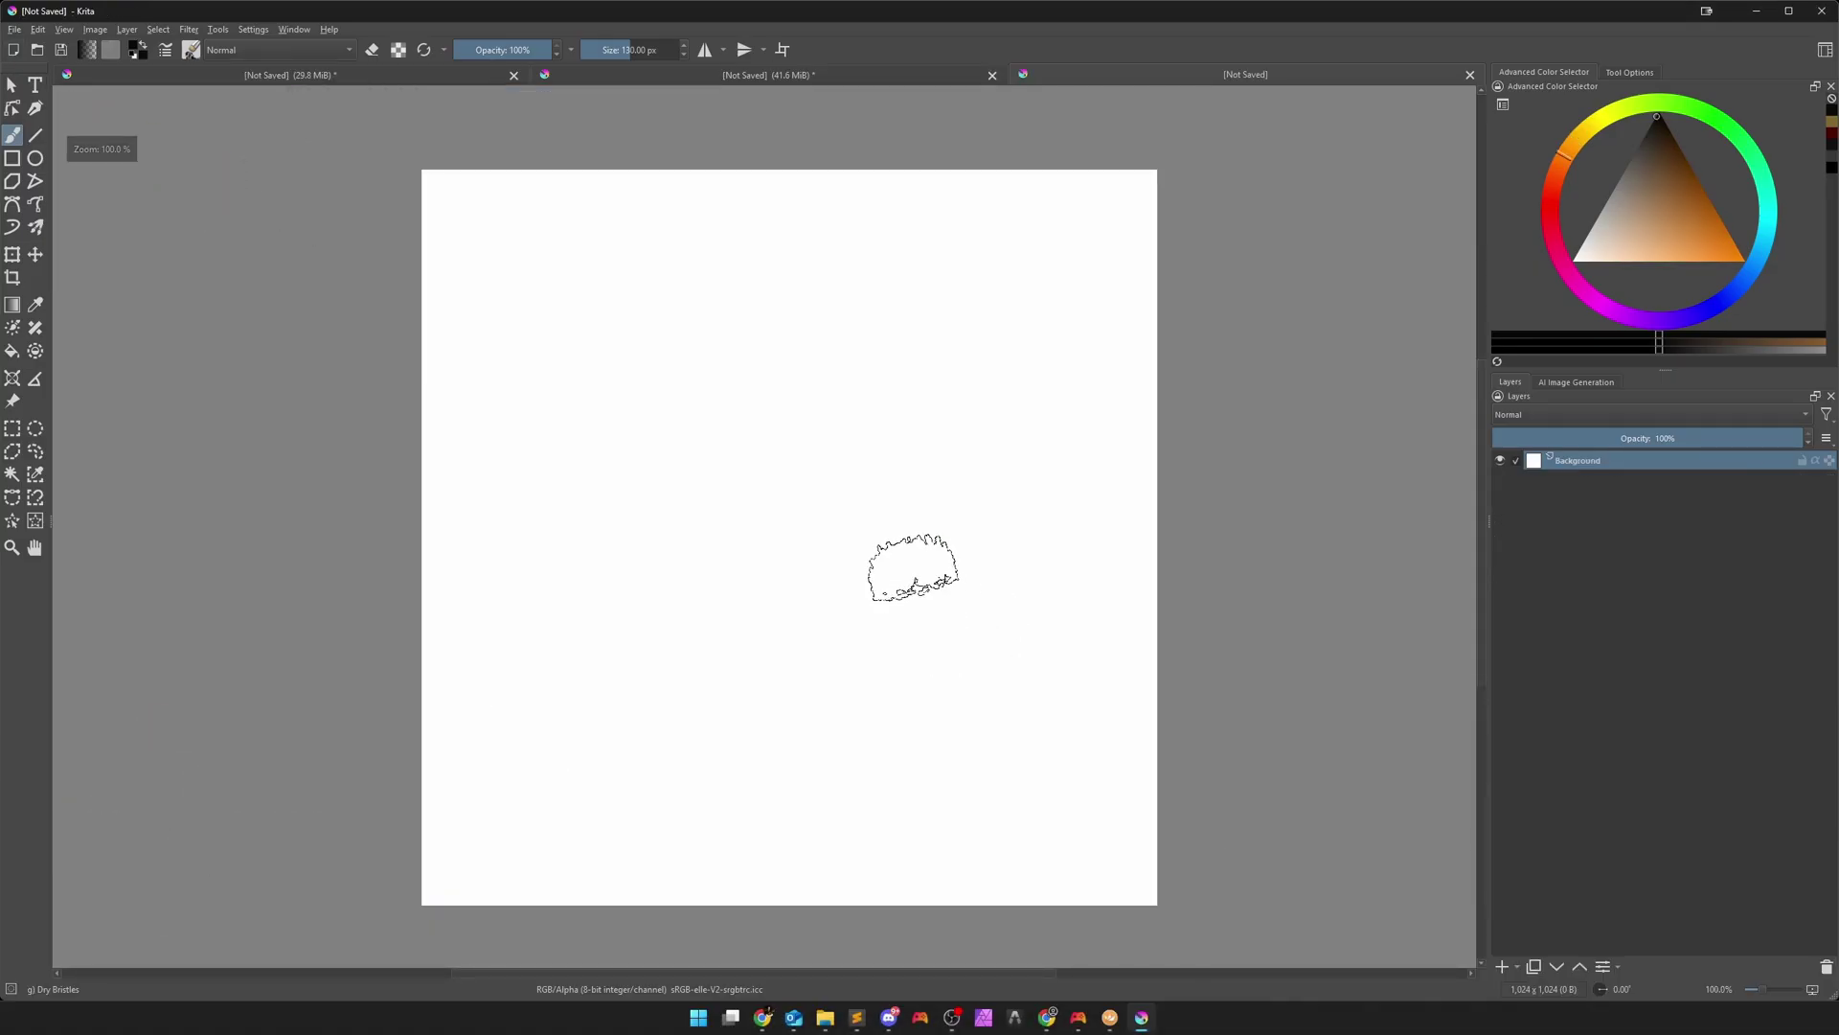
Add a control layer of type Face to the AI image generation settings
{"action": "left_click", "coordinate": [1572, 382]}
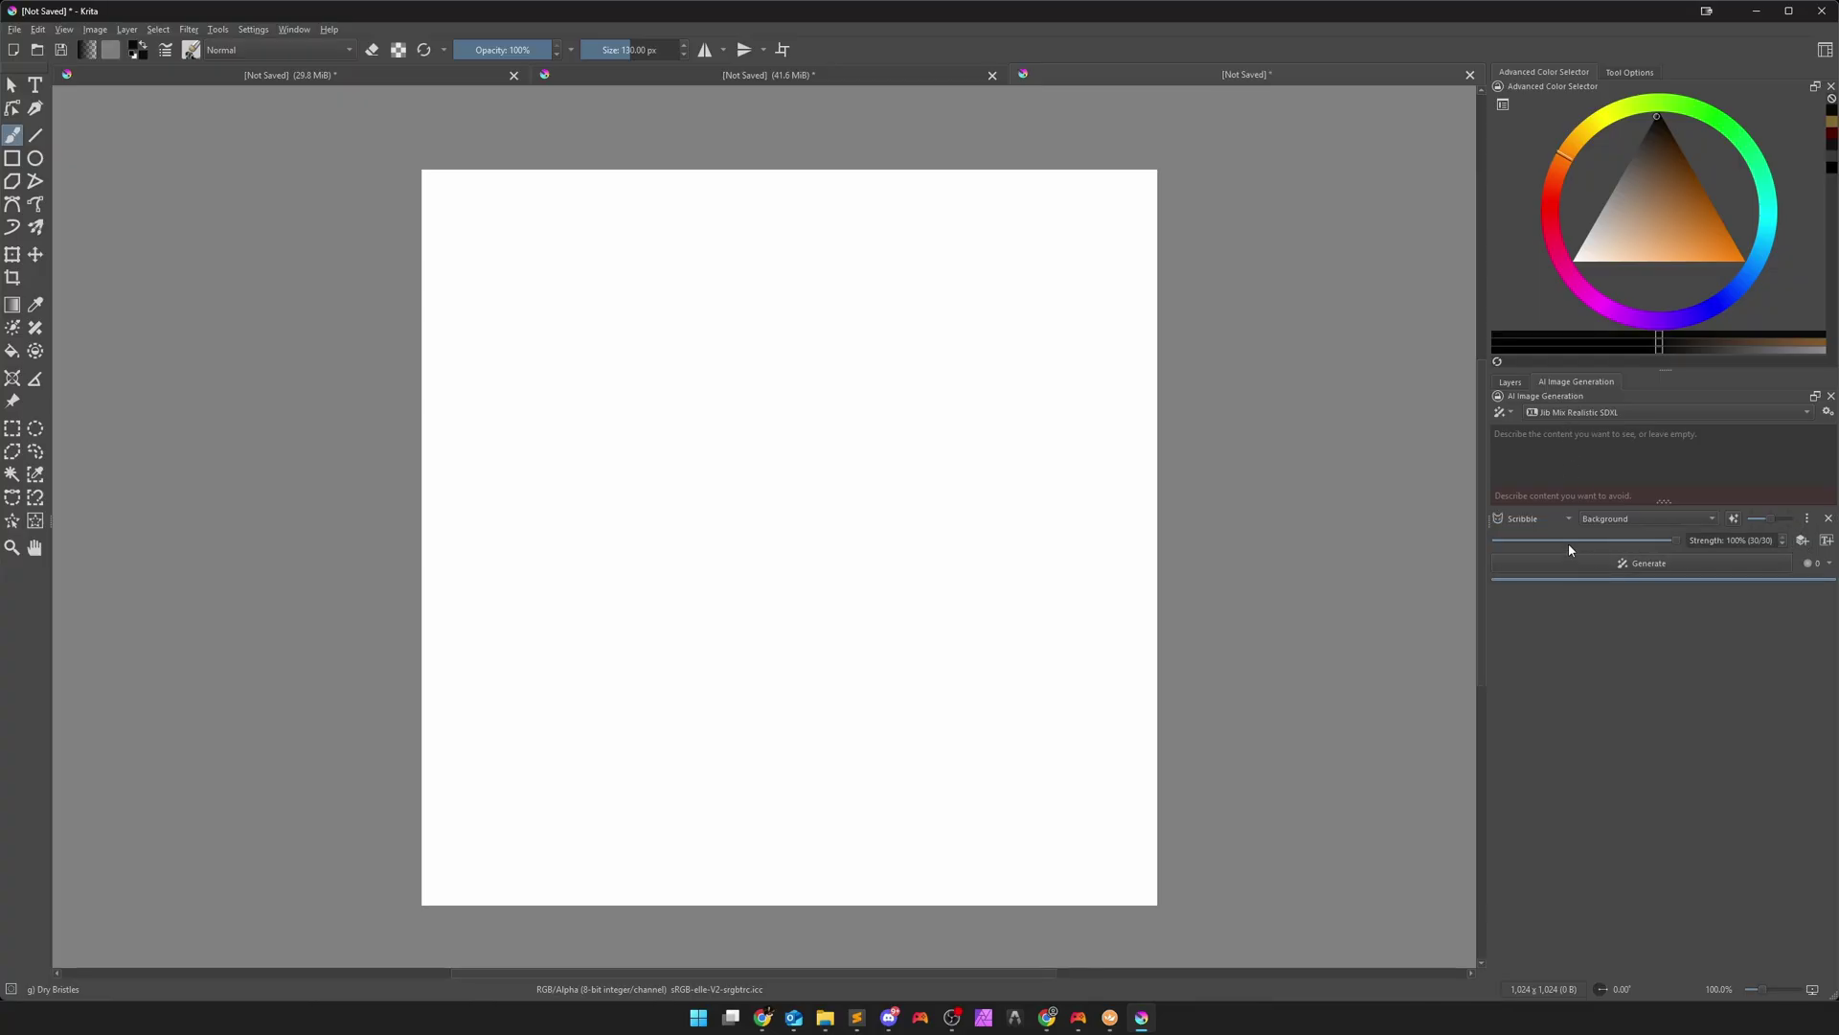
{"action": "left_click", "coordinate": [1803, 525]}
{"action": "left_click", "coordinate": [1552, 641]}
Drop the sitting woman photo from File Explorer onto the canvas as a new layer
{"action": "key", "text": "super+e"}
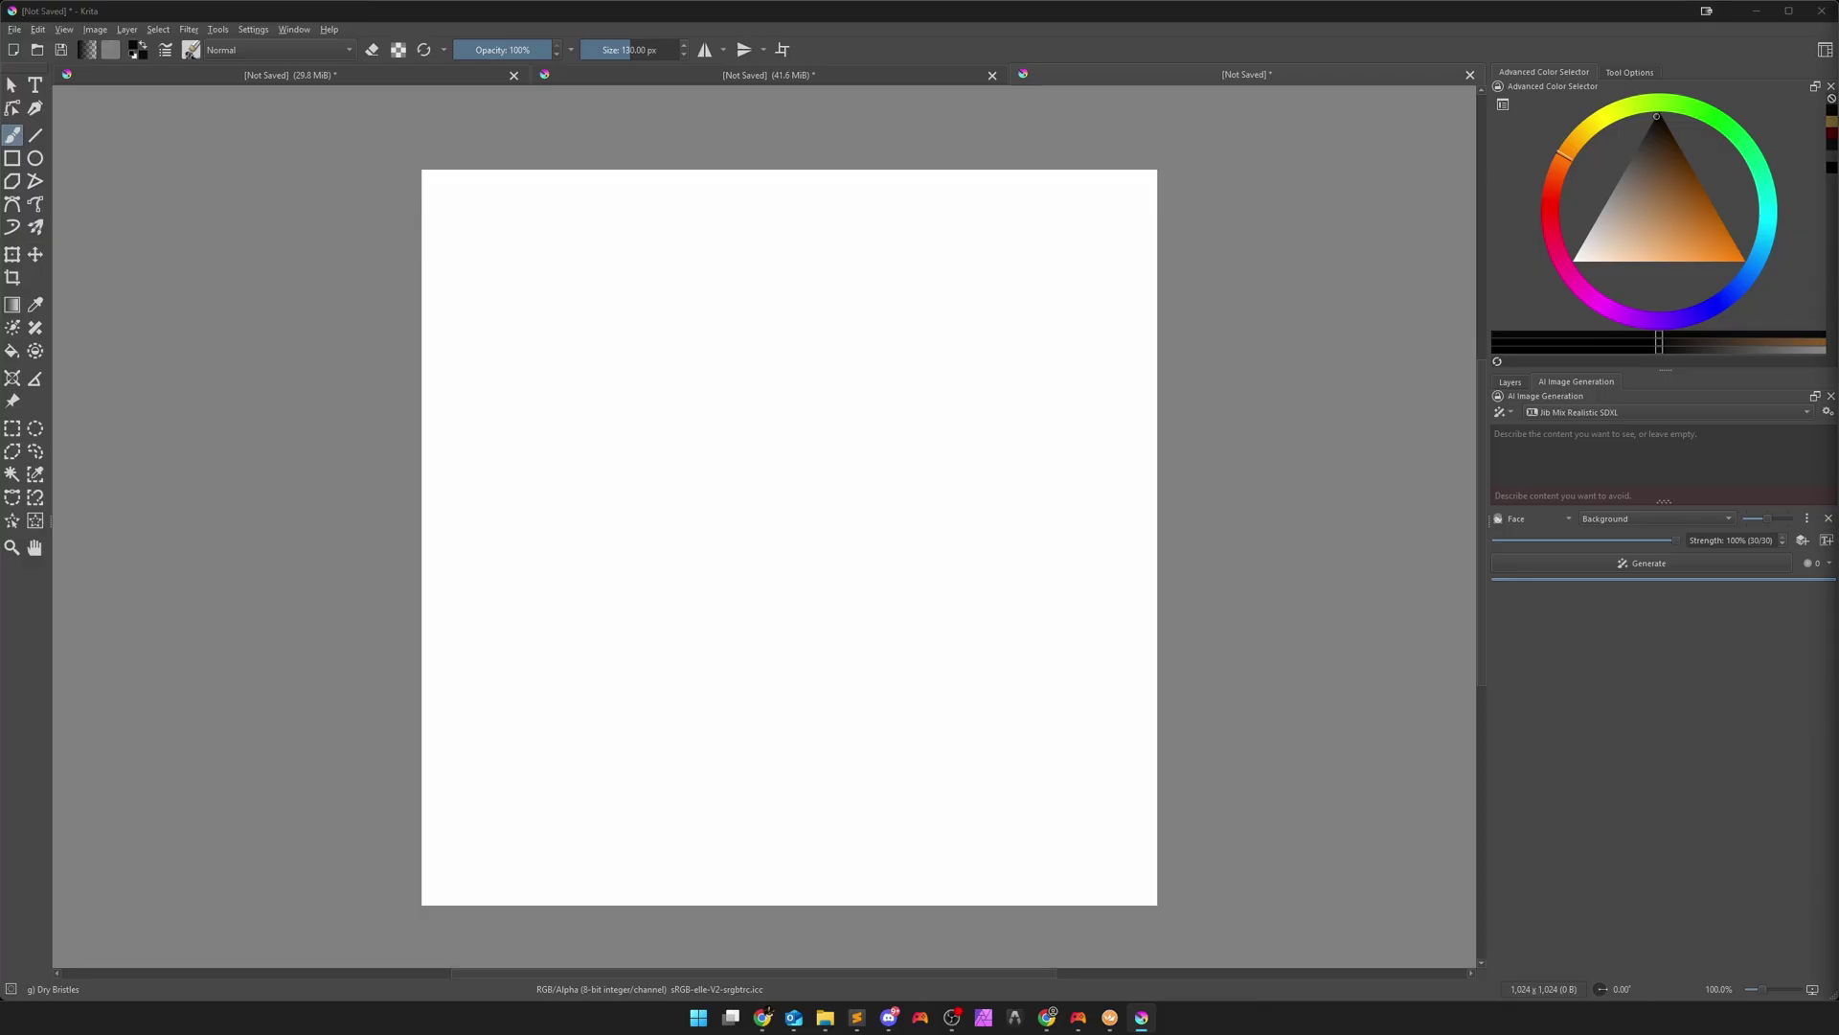
{"action": "left_click_drag", "start_coordinate": [1429, 648], "coordinate": [767, 485]}
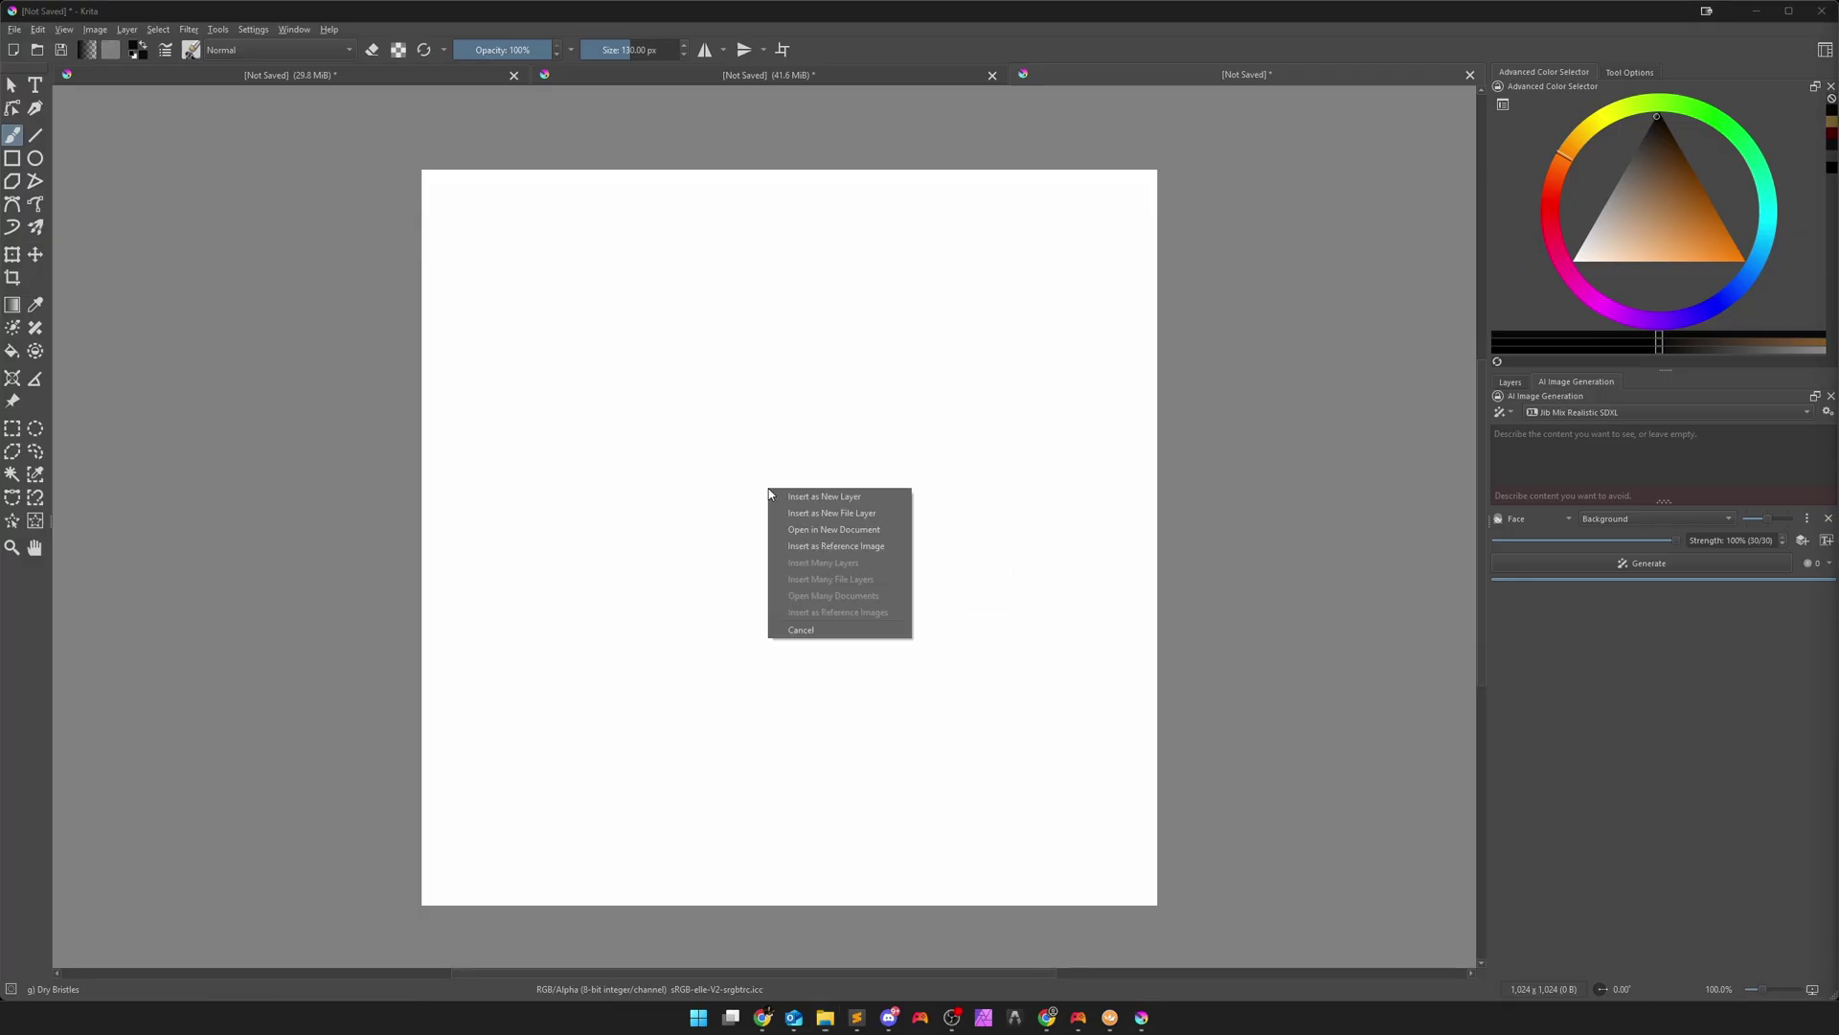
{"action": "left_click", "coordinate": [822, 602]}
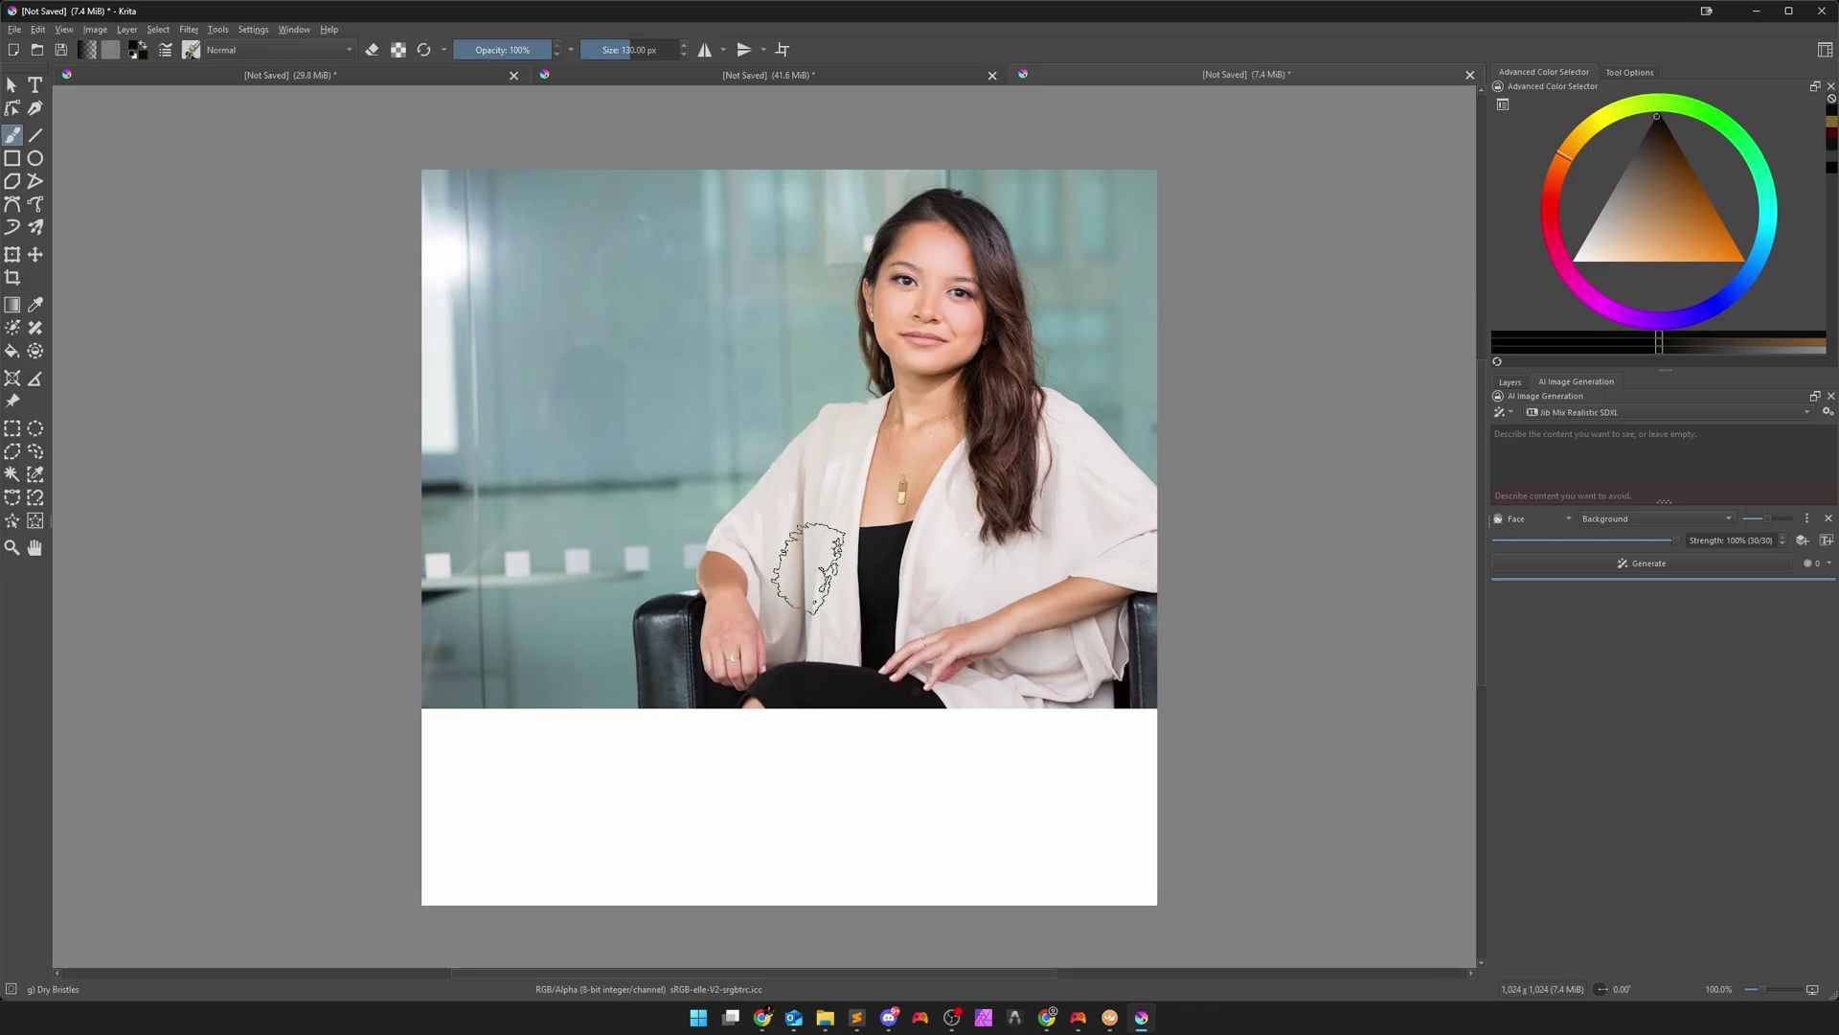
Scale the sitting woman photo up to fill the square canvas and apply
{"action": "key", "text": "ctrl+t"}
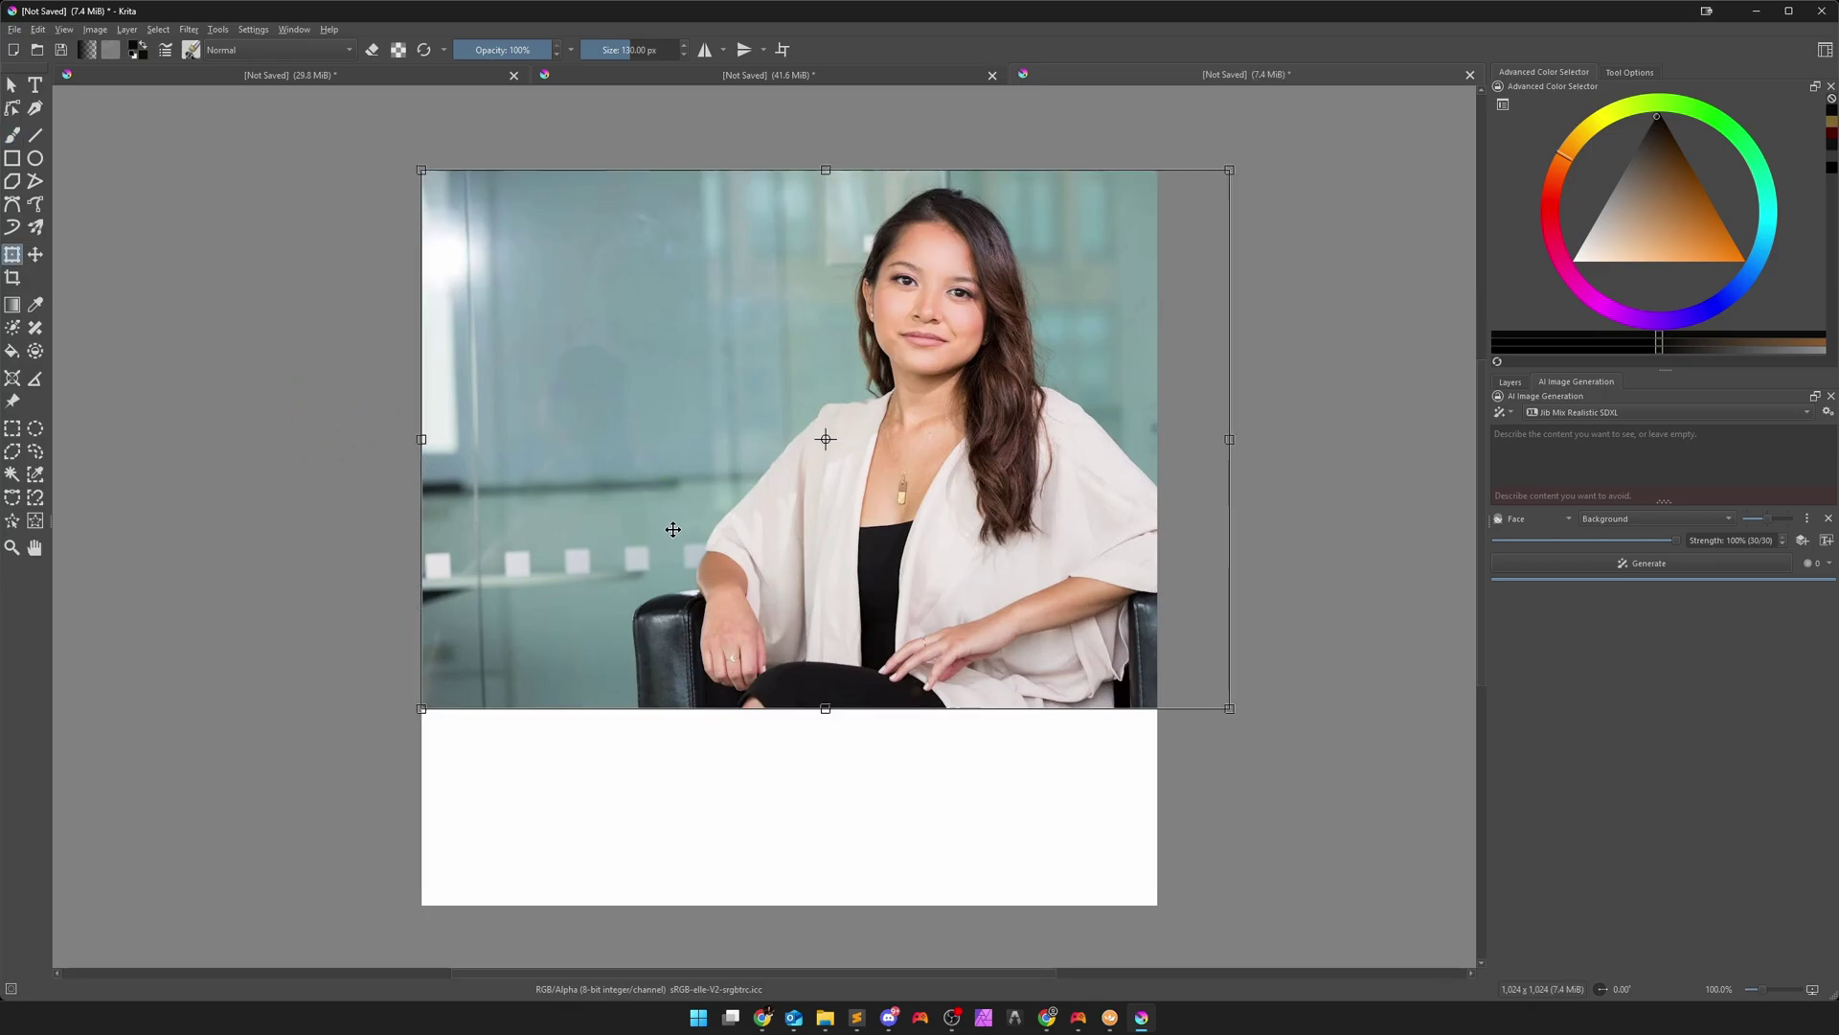
{"action": "scroll", "coordinate": [599, 640], "scroll_direction": "down", "scroll_amount": 1, "text": "ctrl"}
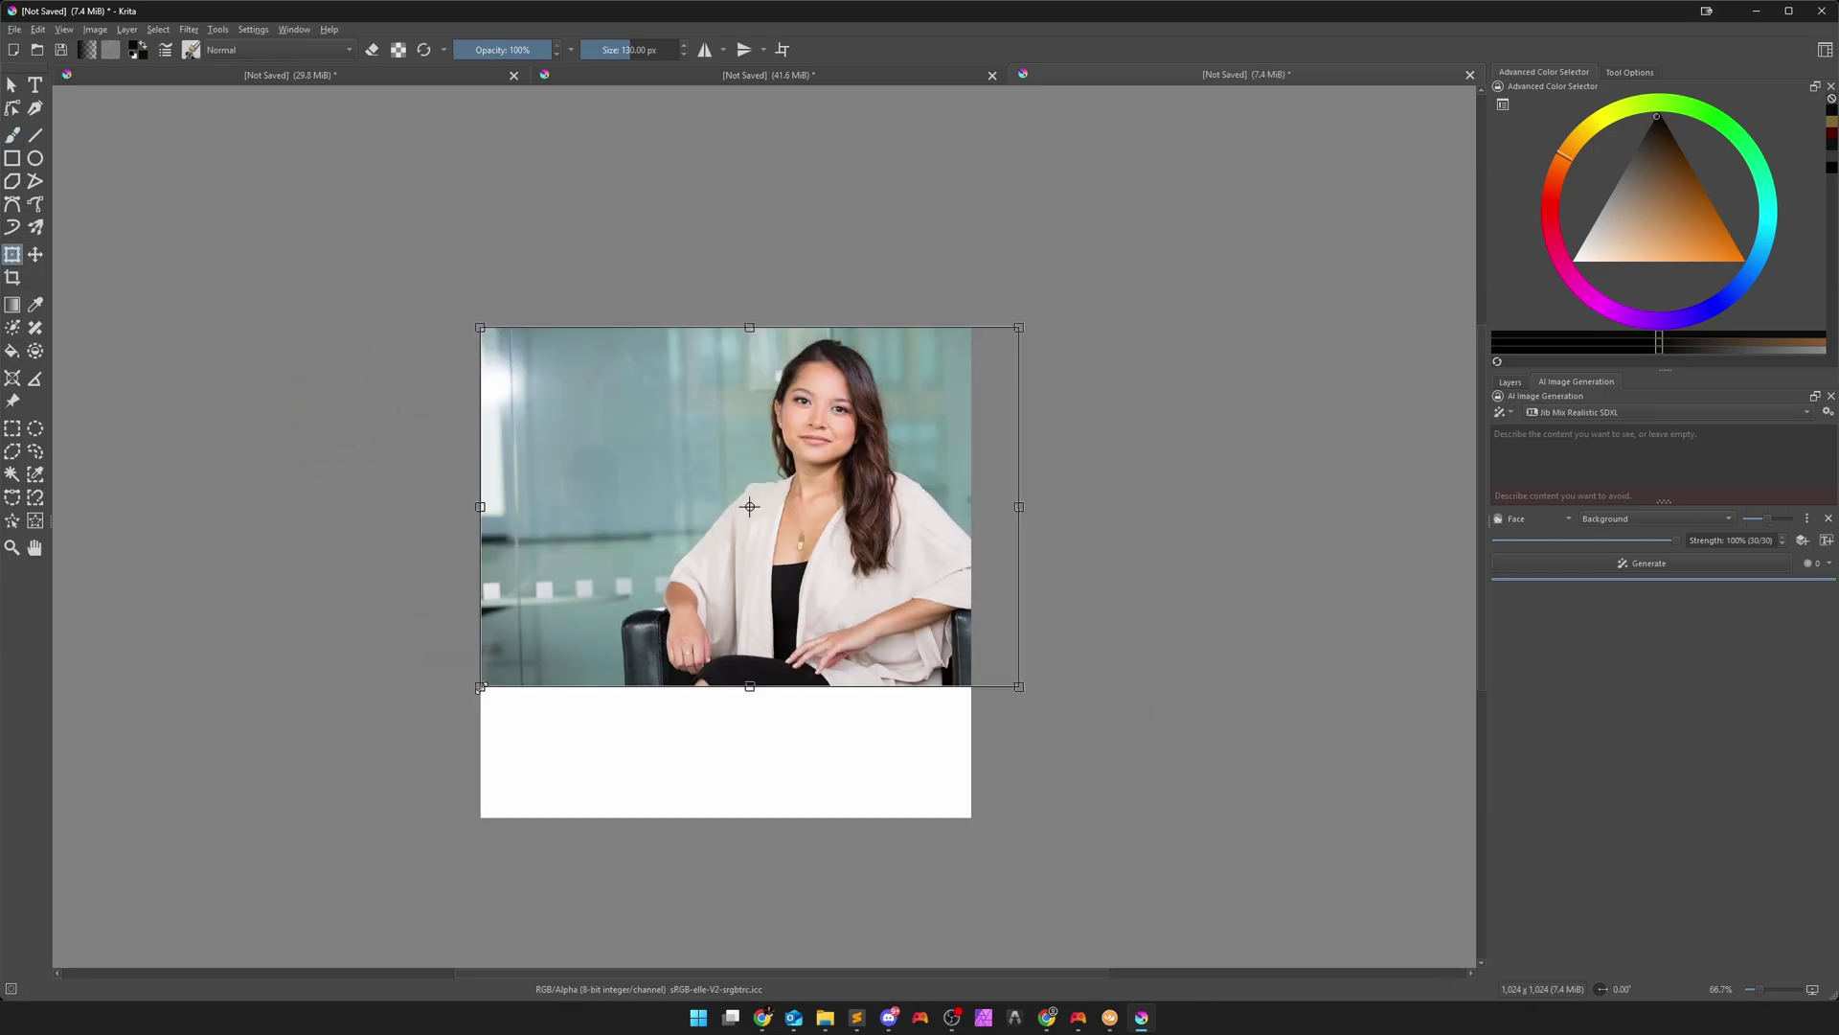
{"action": "mouse_move", "coordinate": [480, 686]}
{"action": "left_mouse_down"}
{"action": "mouse_move", "coordinate": [388, 780]}
{"action": "mouse_move", "coordinate": [284, 846]}
{"action": "left_mouse_up"}
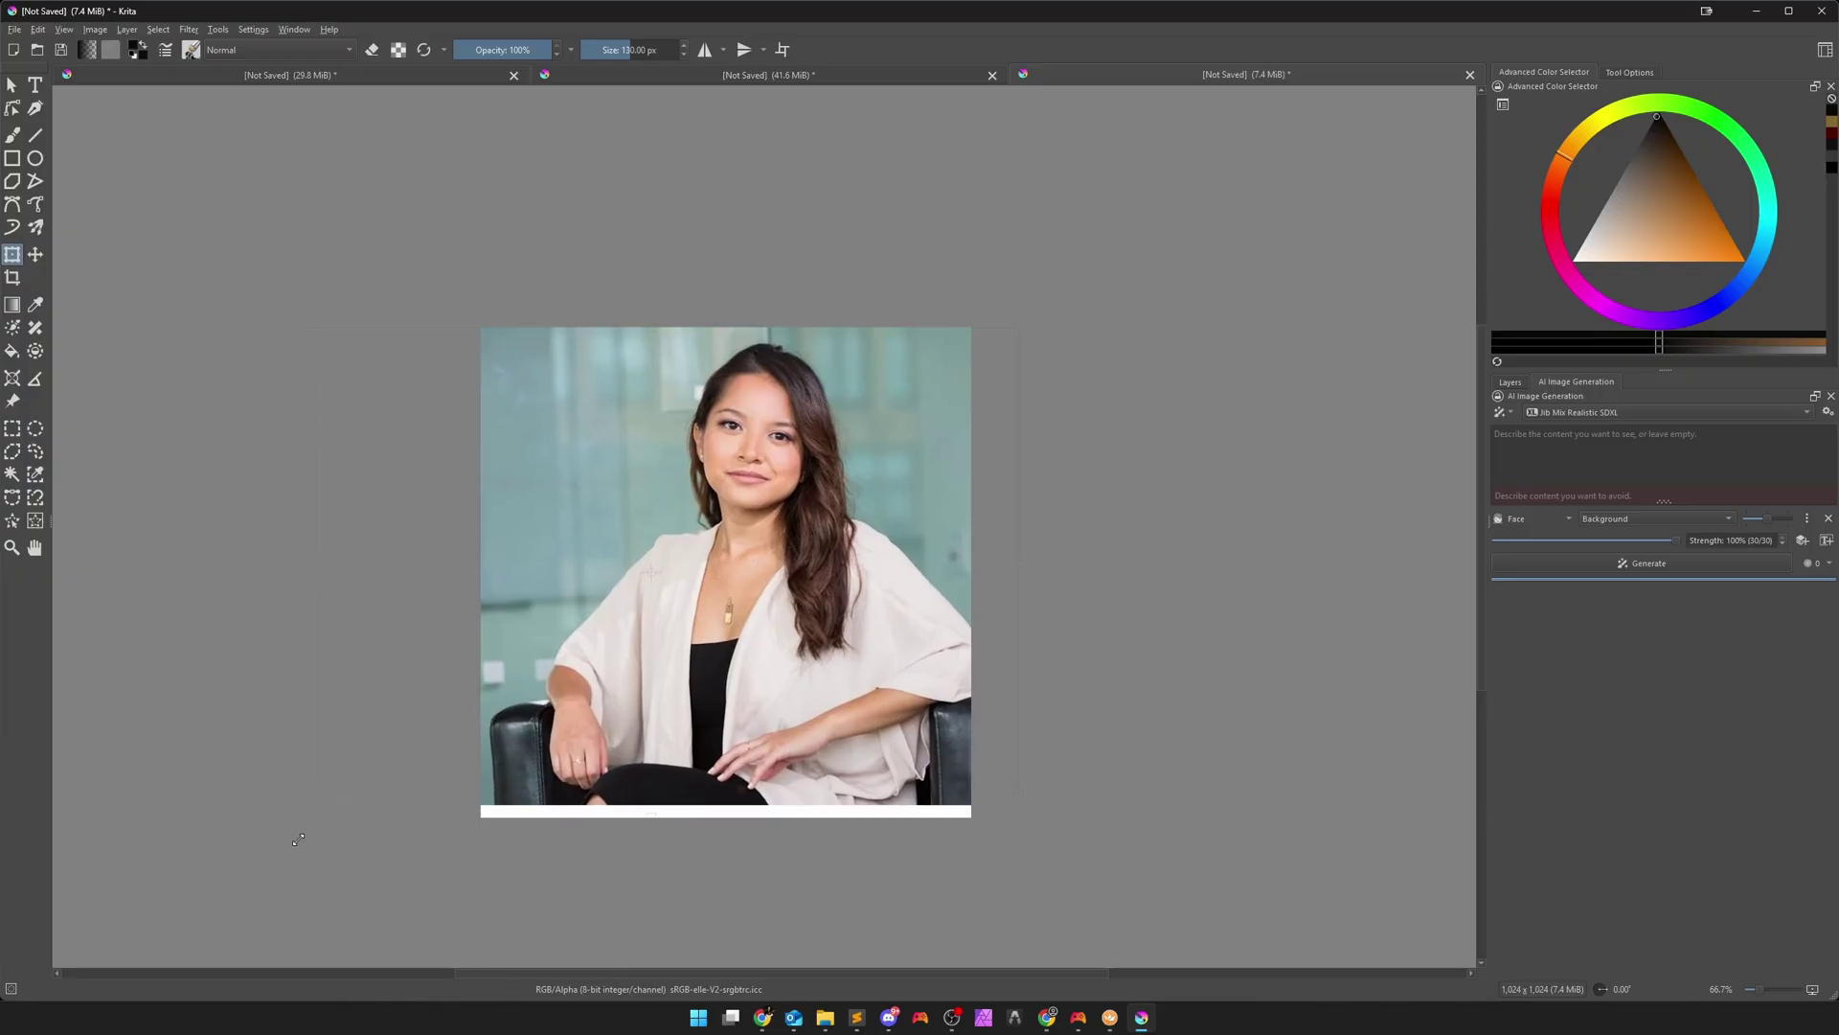
{"action": "right_click", "coordinate": [659, 647]}
{"action": "left_click", "coordinate": [689, 834]}
{"action": "key", "text": "1"}
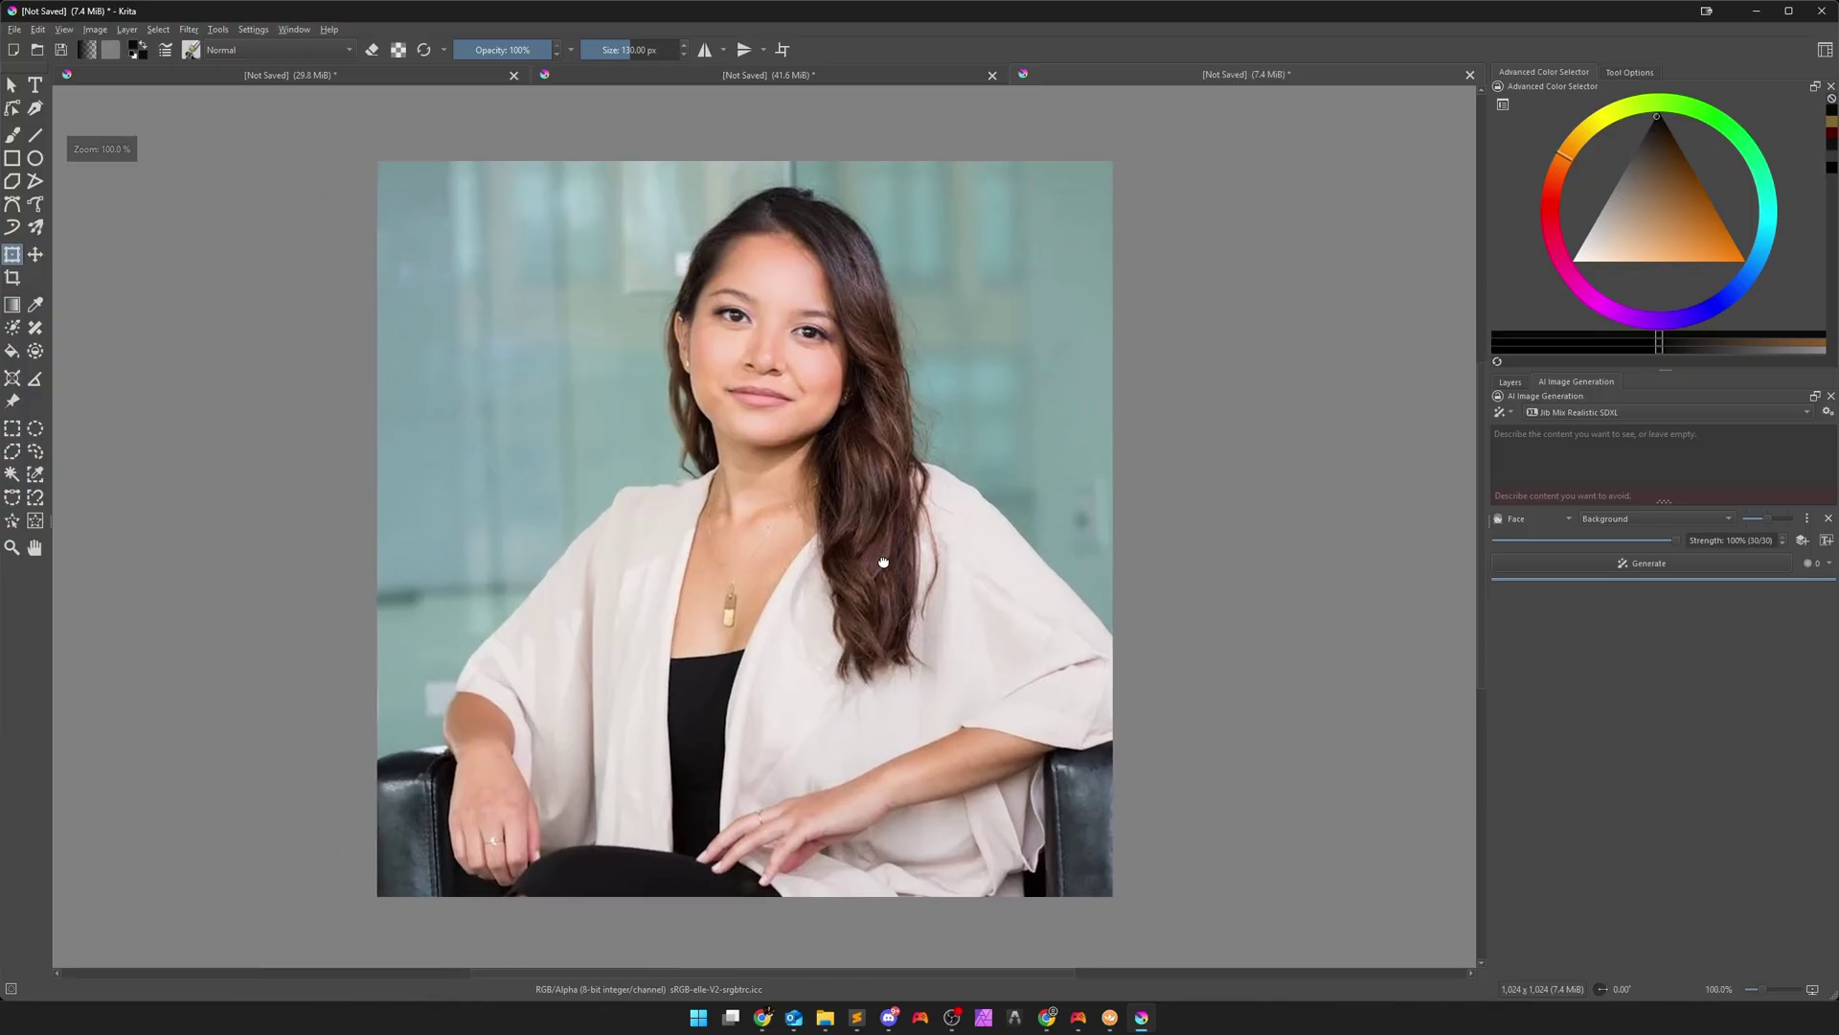
Insert the dropped blonde woman photo as a new layer
{"action": "left_click", "coordinate": [1511, 381]}
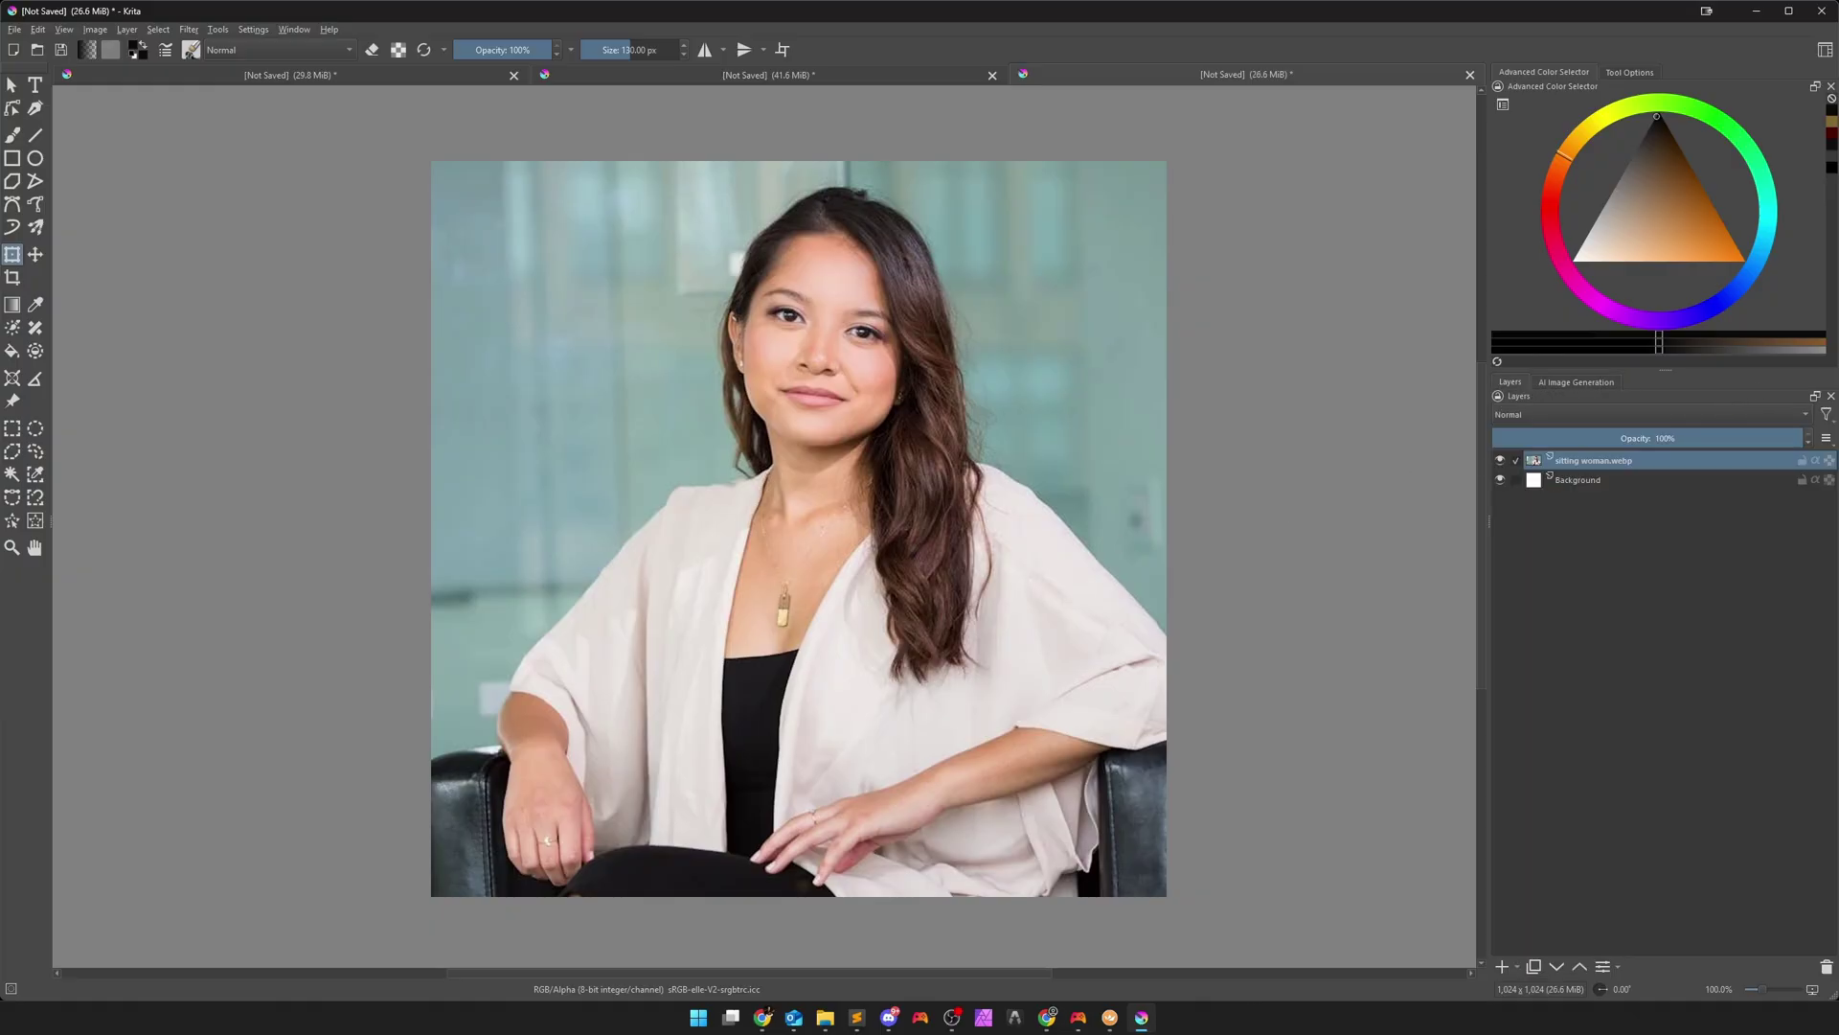
{"action": "right_click", "coordinate": [814, 452]}
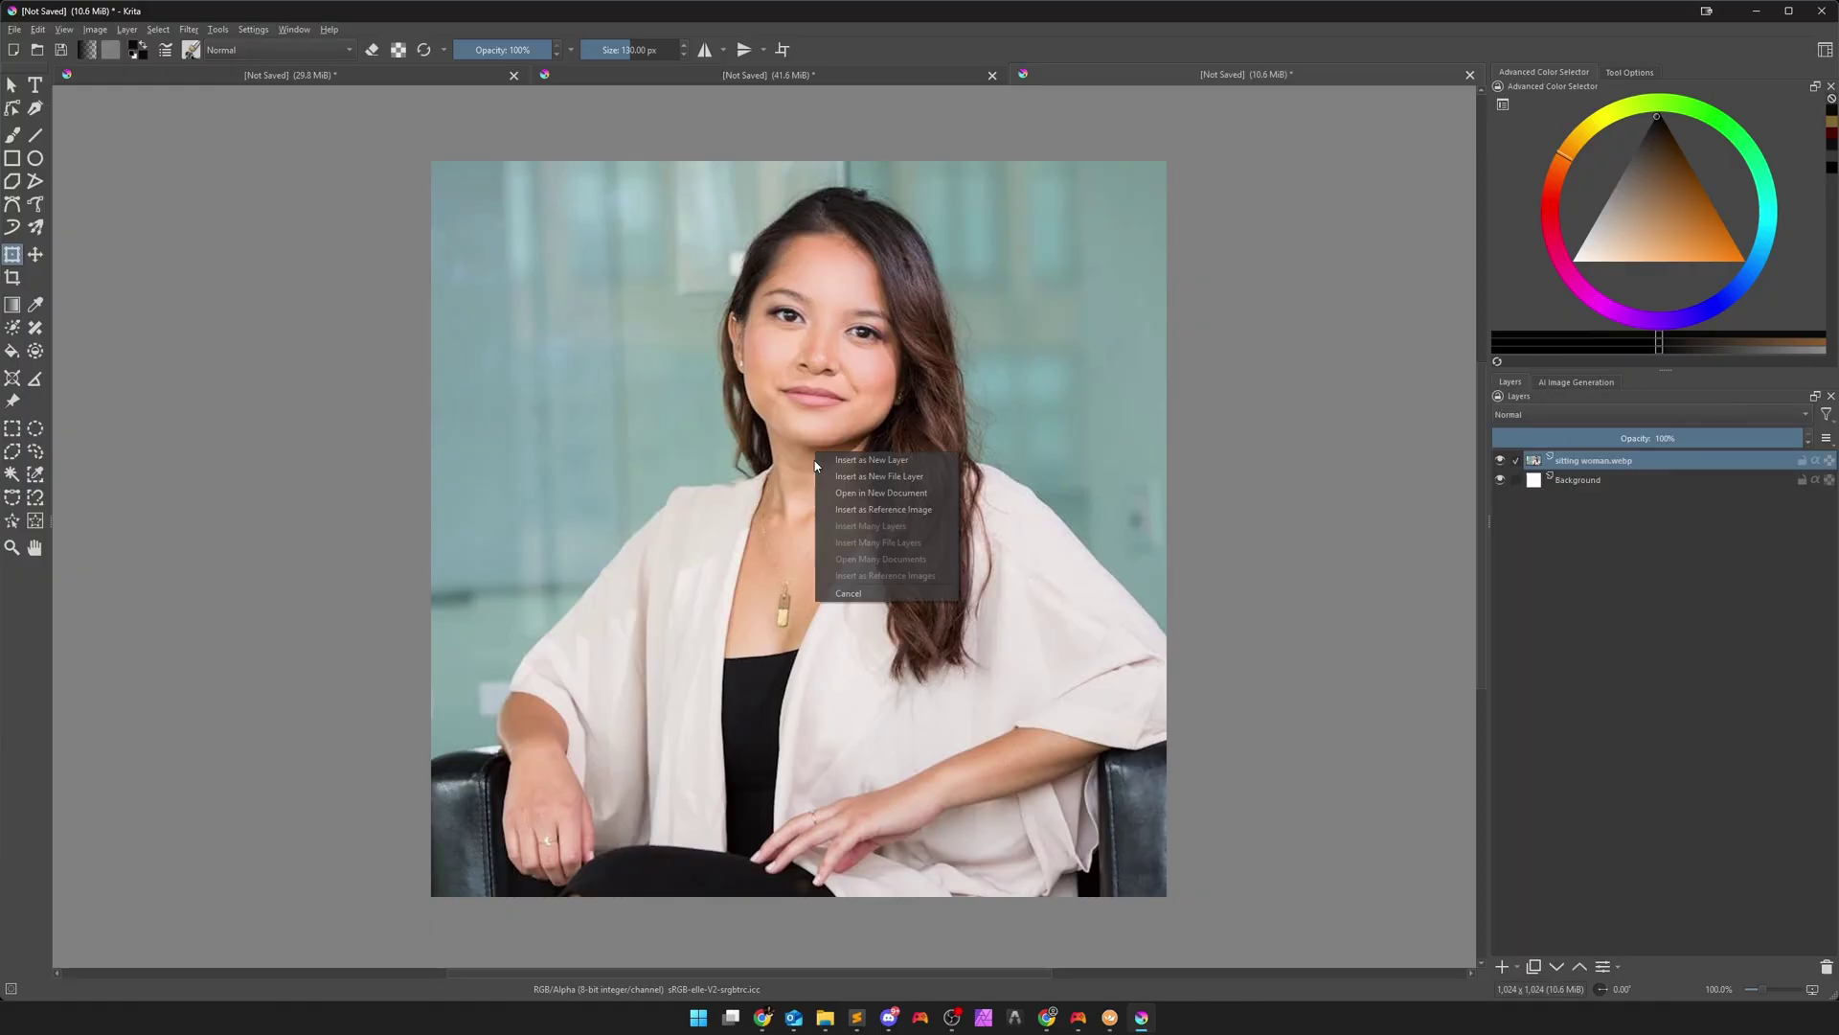
{"action": "left_click", "coordinate": [874, 466]}
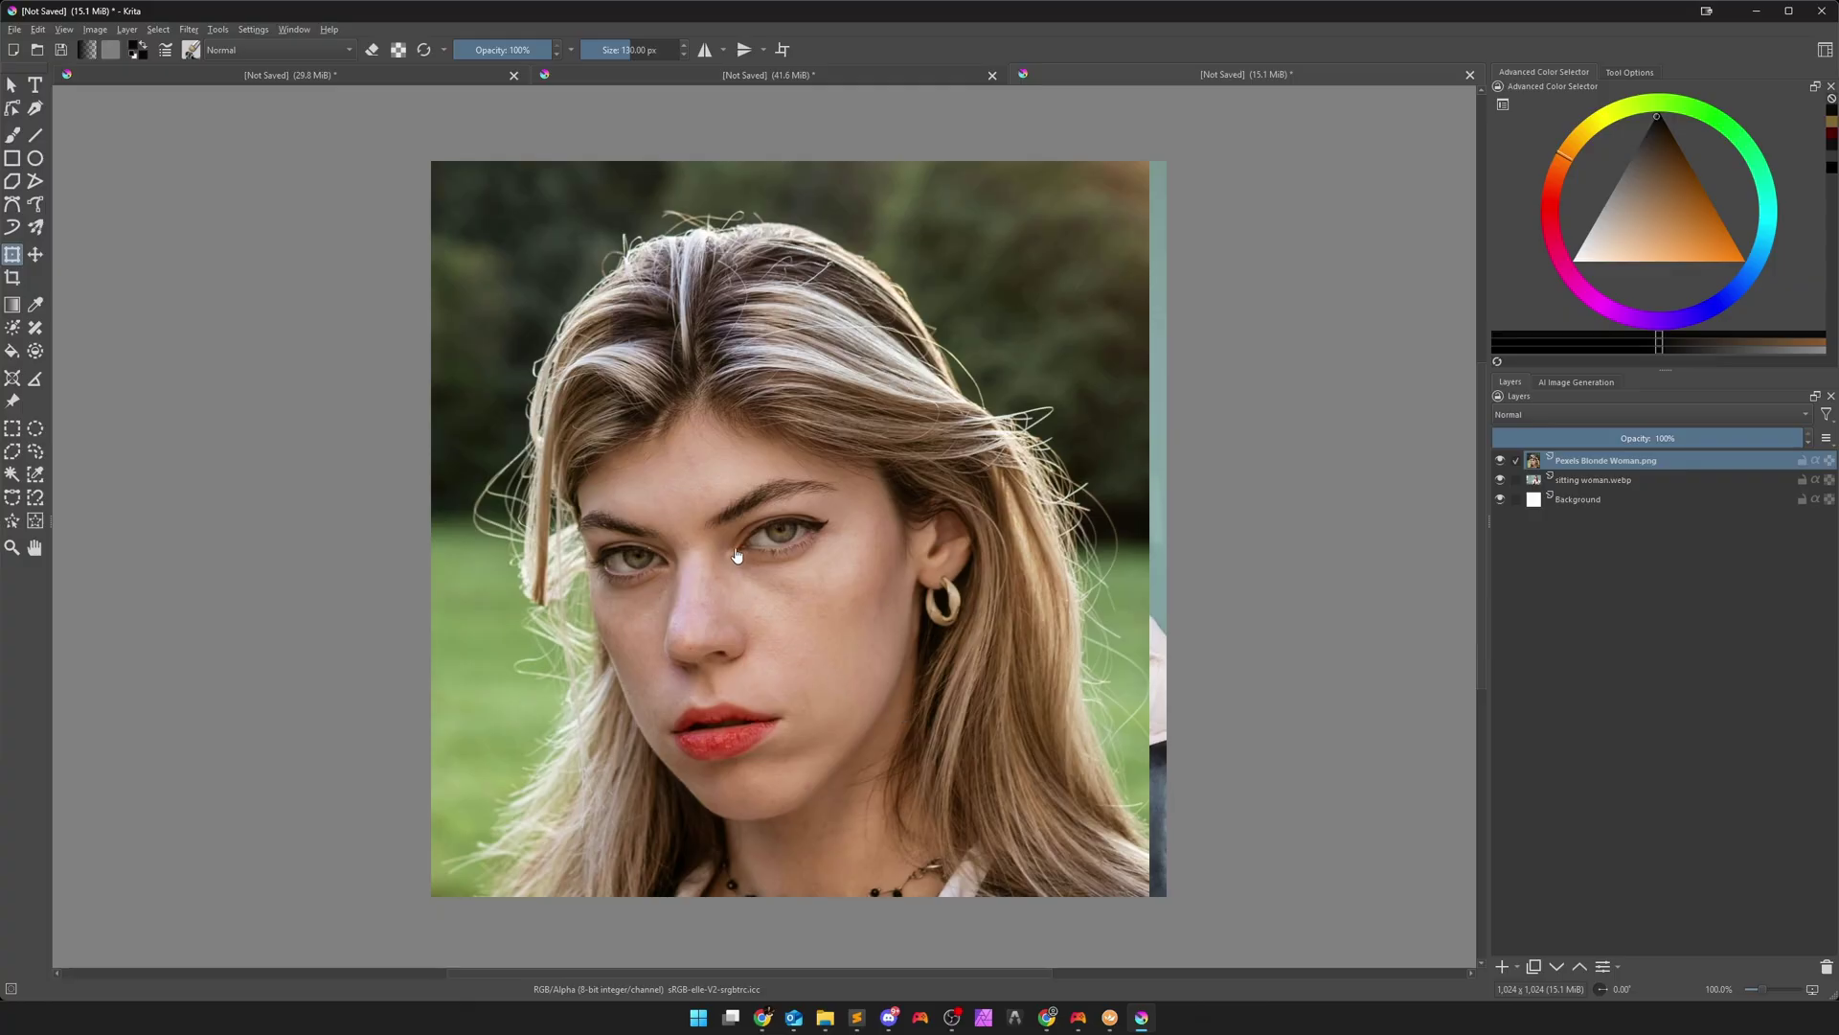
Enlarge the blonde woman photo to cover the canvas and apply the transform
{"action": "left_click", "coordinate": [771, 643]}
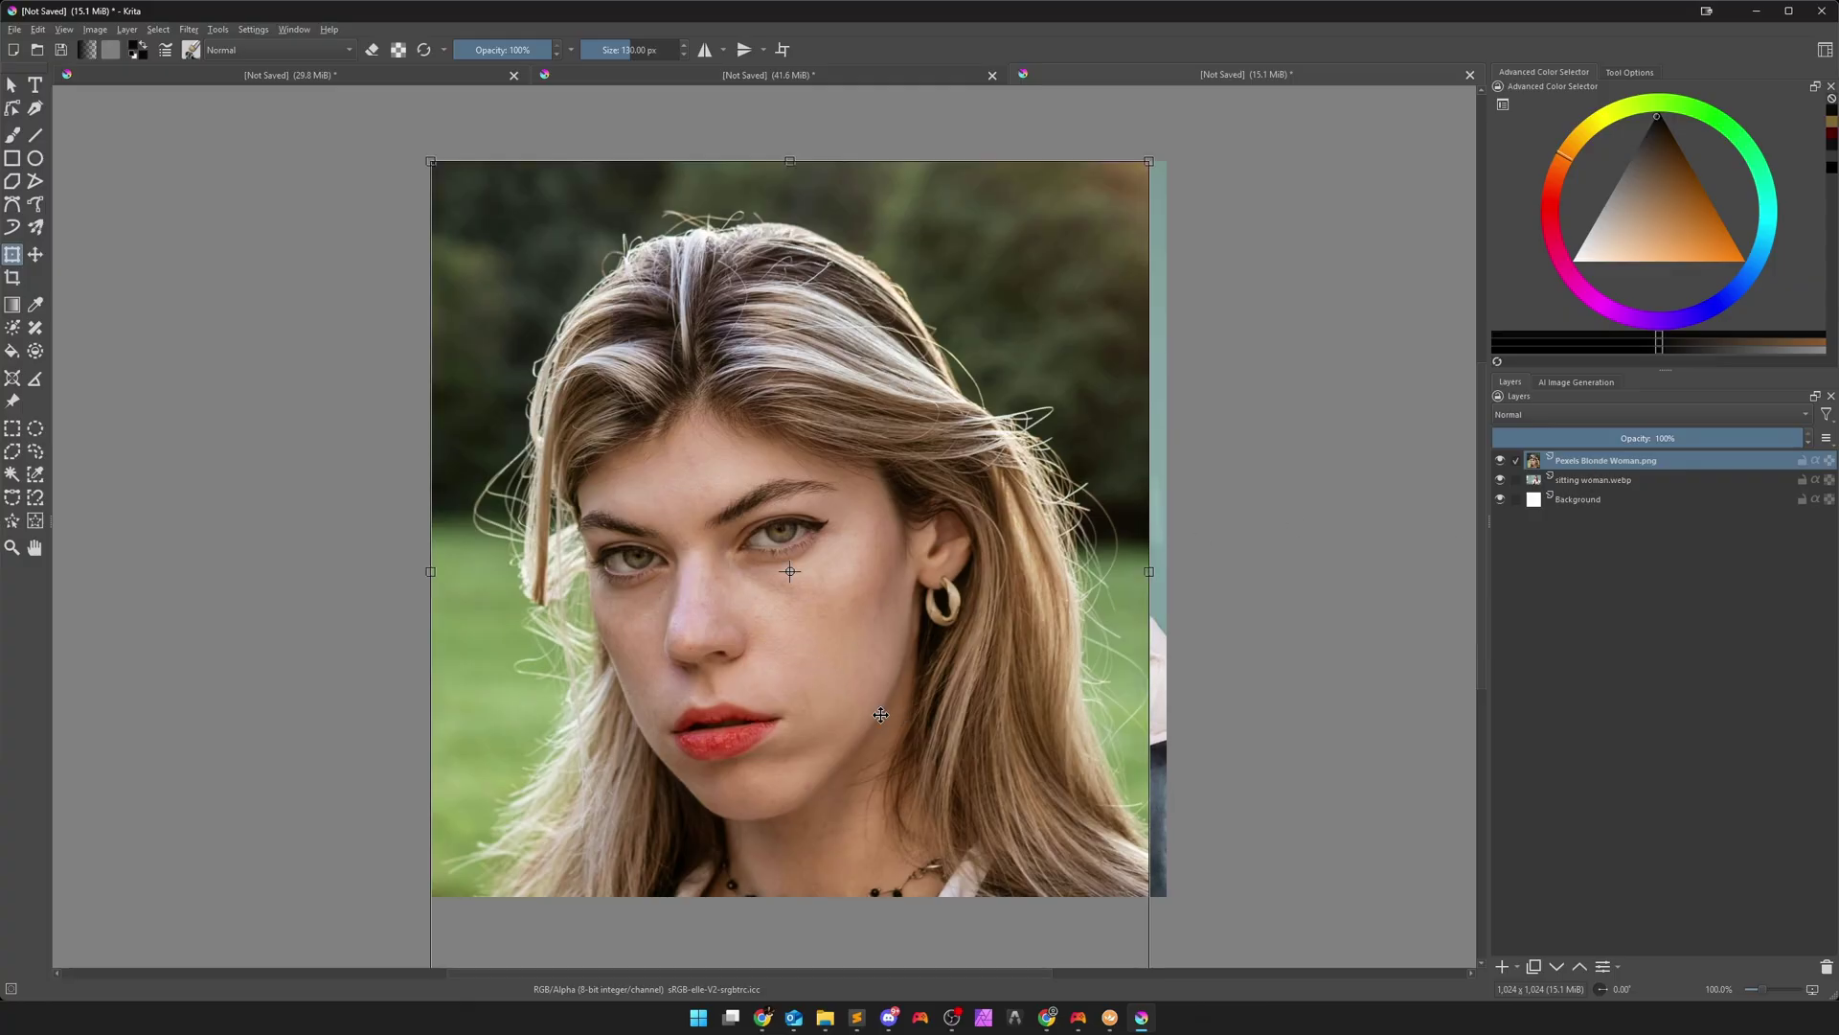
{"action": "scroll", "coordinate": [1175, 810], "scroll_direction": "down", "scroll_amount": 1}
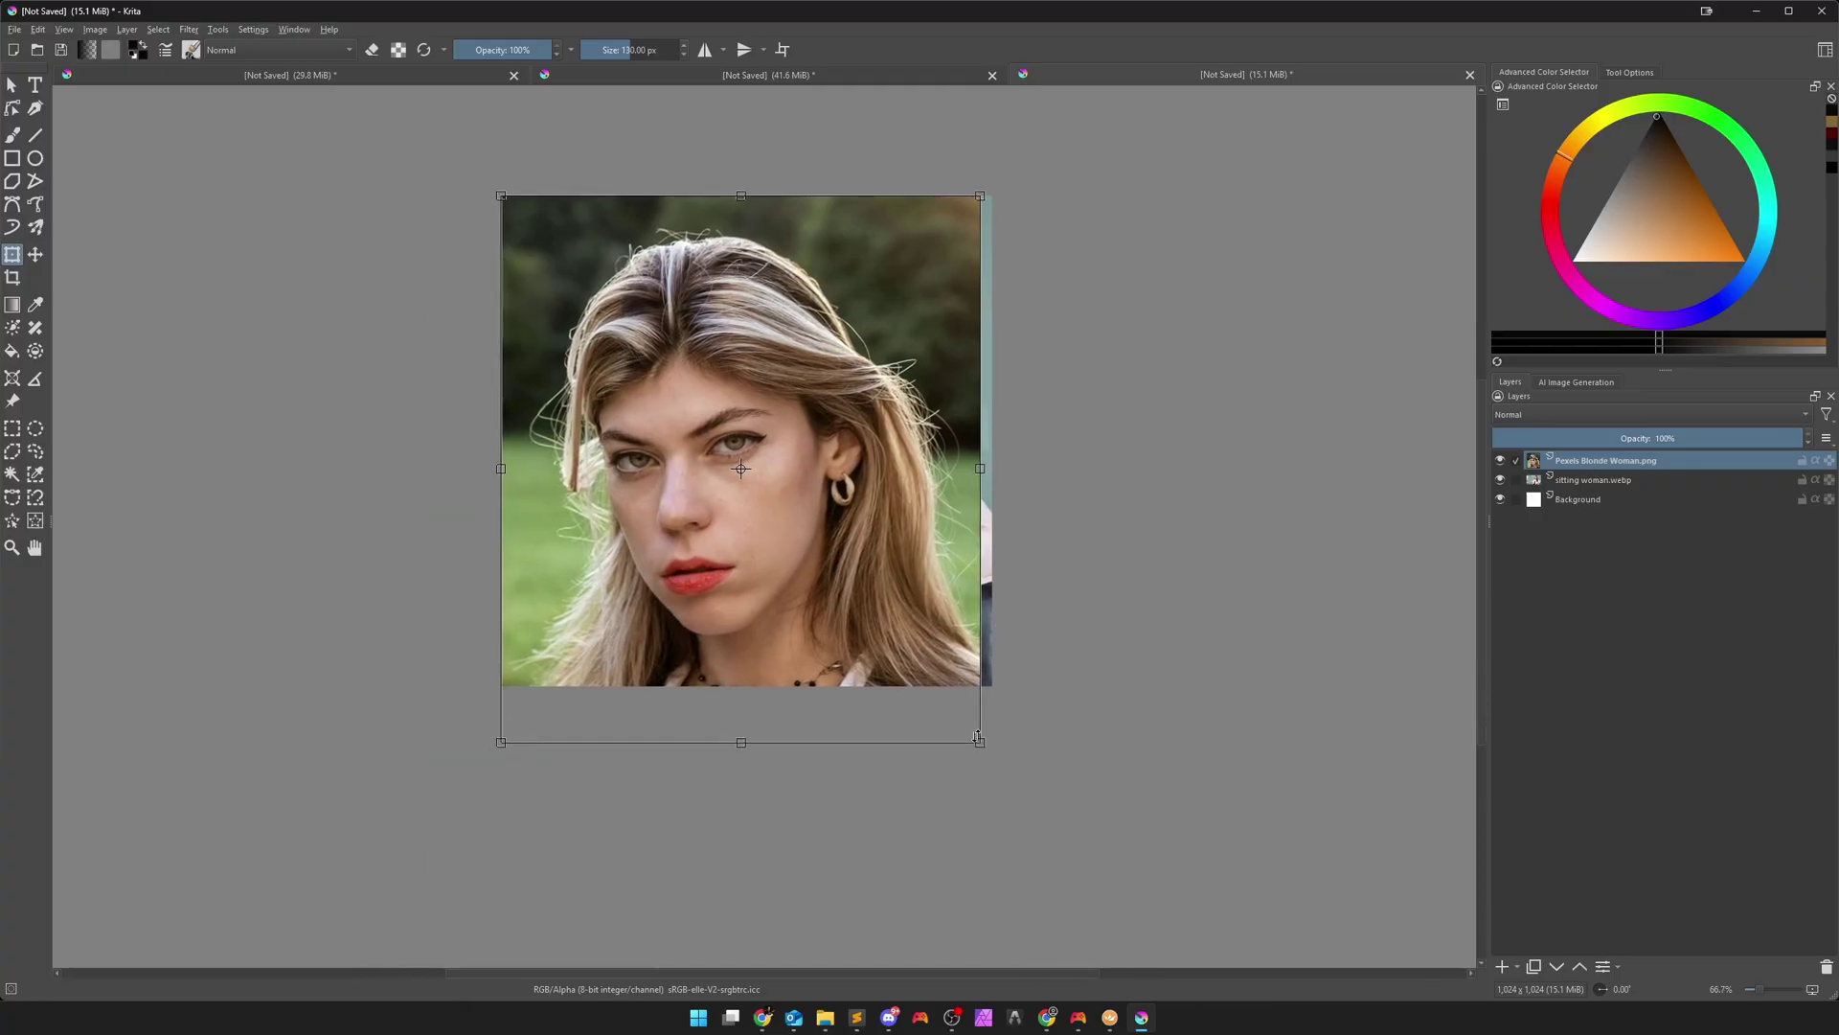
{"action": "left_click_drag", "start_coordinate": [980, 741], "coordinate": [1001, 755]}
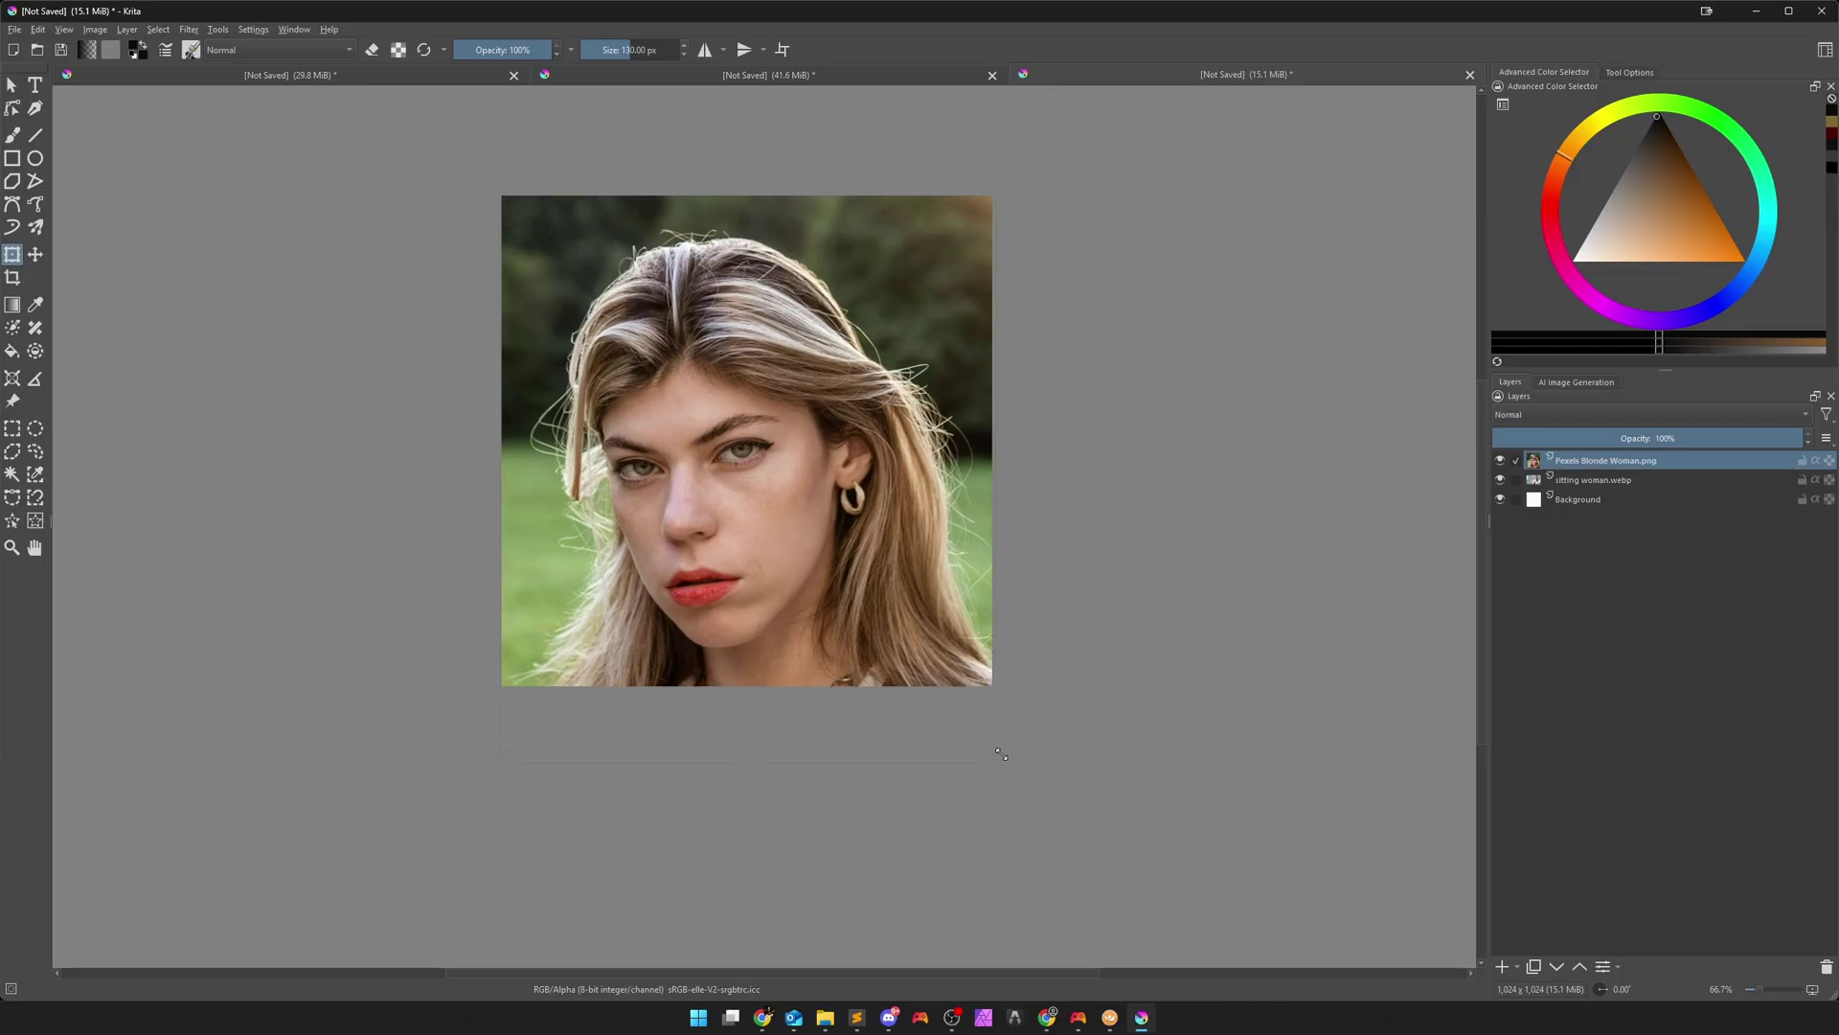
{"action": "right_click", "coordinate": [850, 616]}
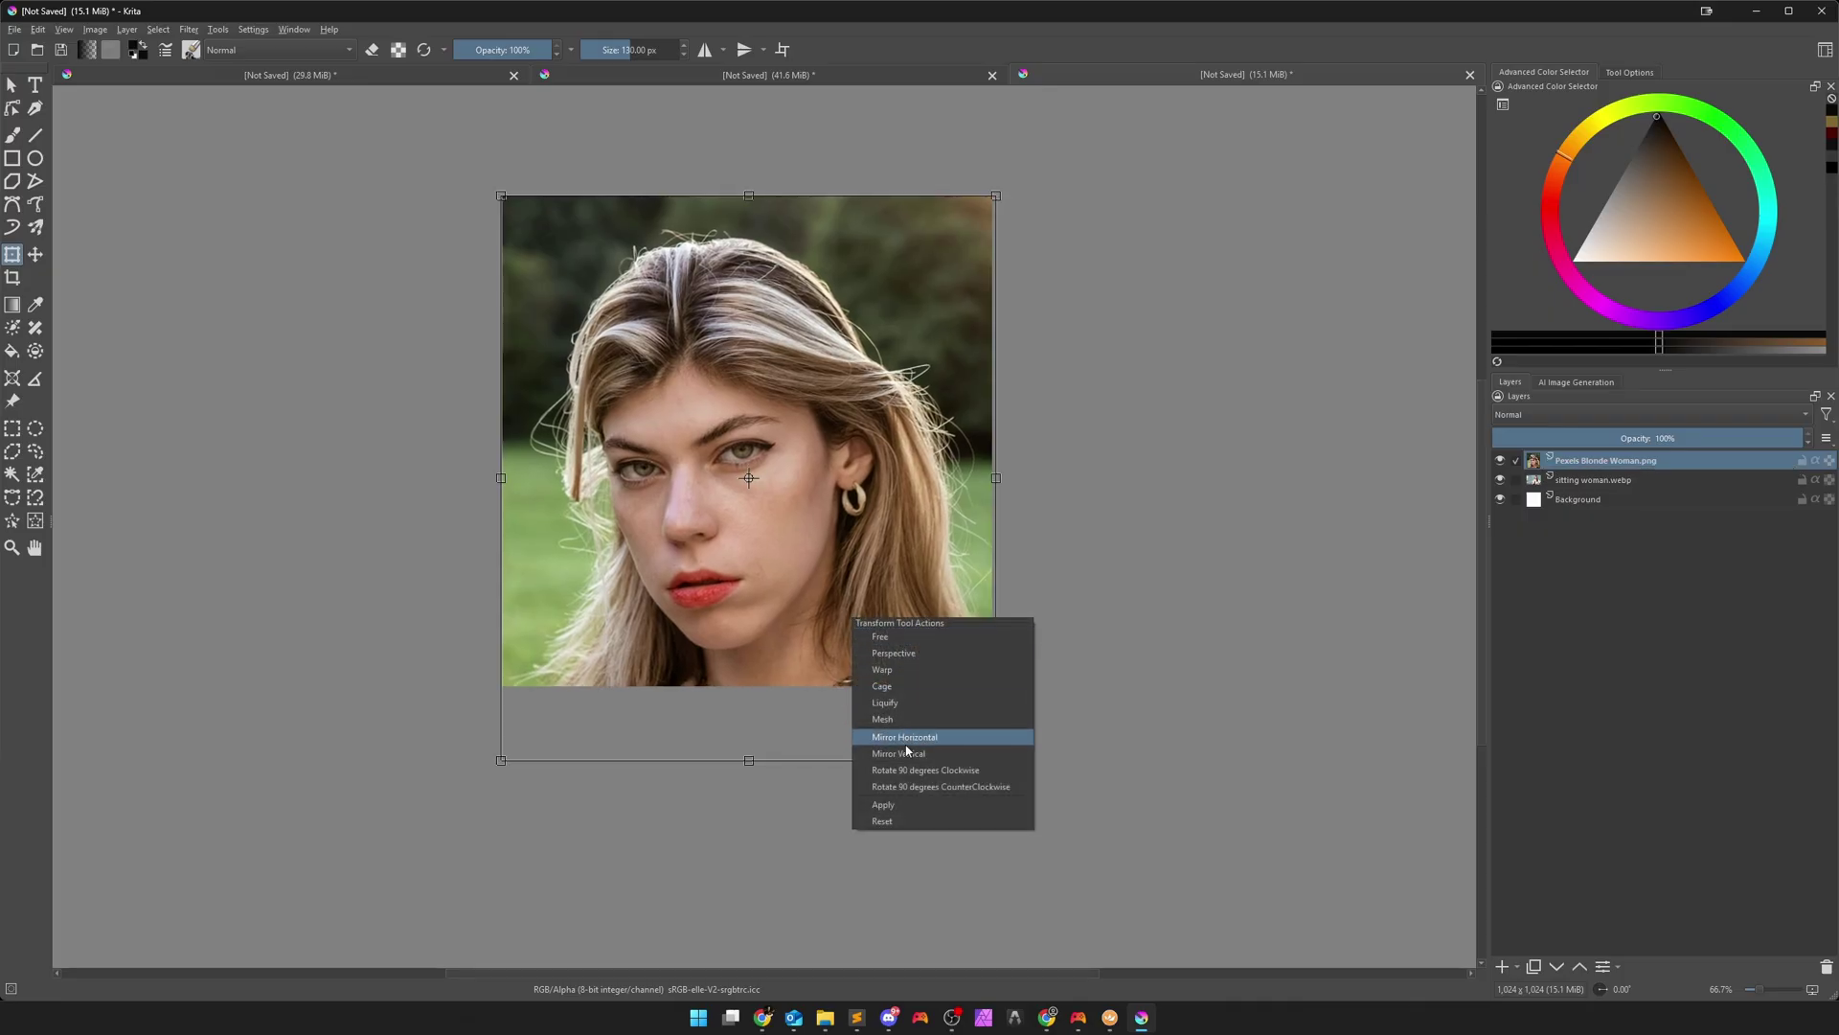
{"action": "left_click", "coordinate": [908, 803]}
{"action": "scroll", "coordinate": [814, 527], "scroll_direction": "up", "scroll_amount": 1}
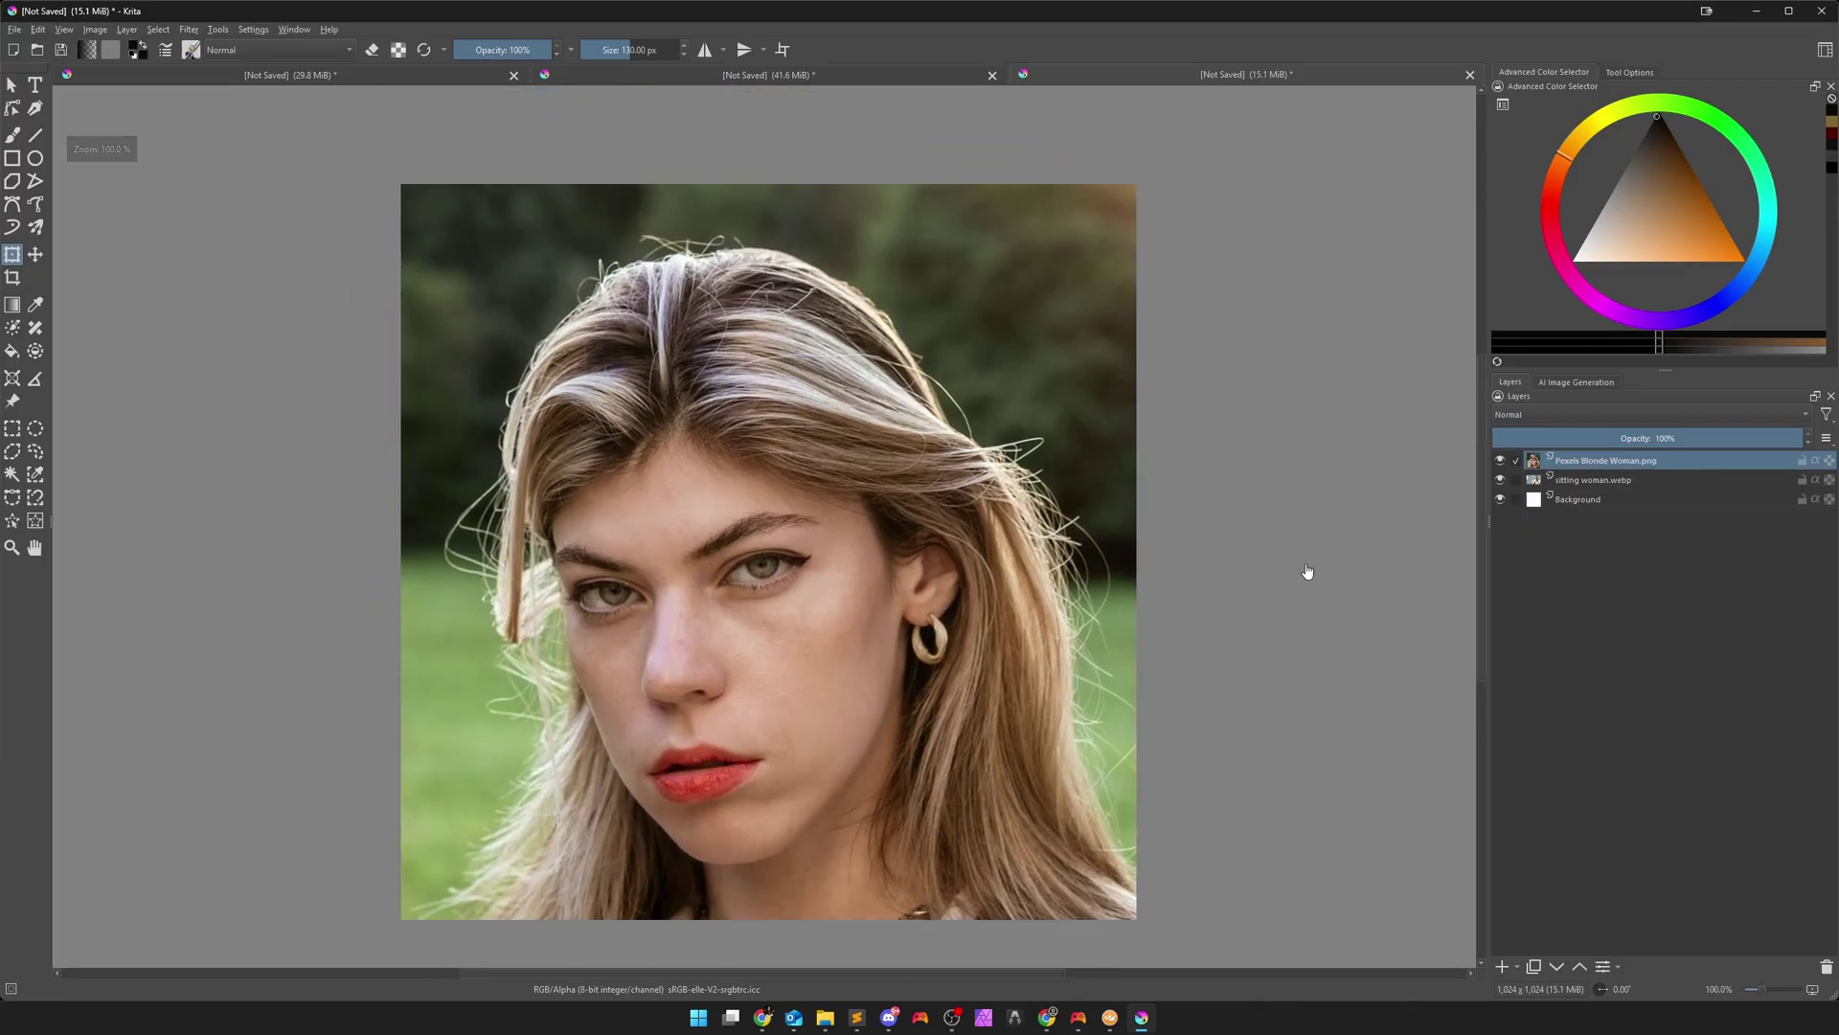
Hide the blonde woman layer and move it below sitting woman.webp
{"action": "left_click", "coordinate": [1500, 462]}
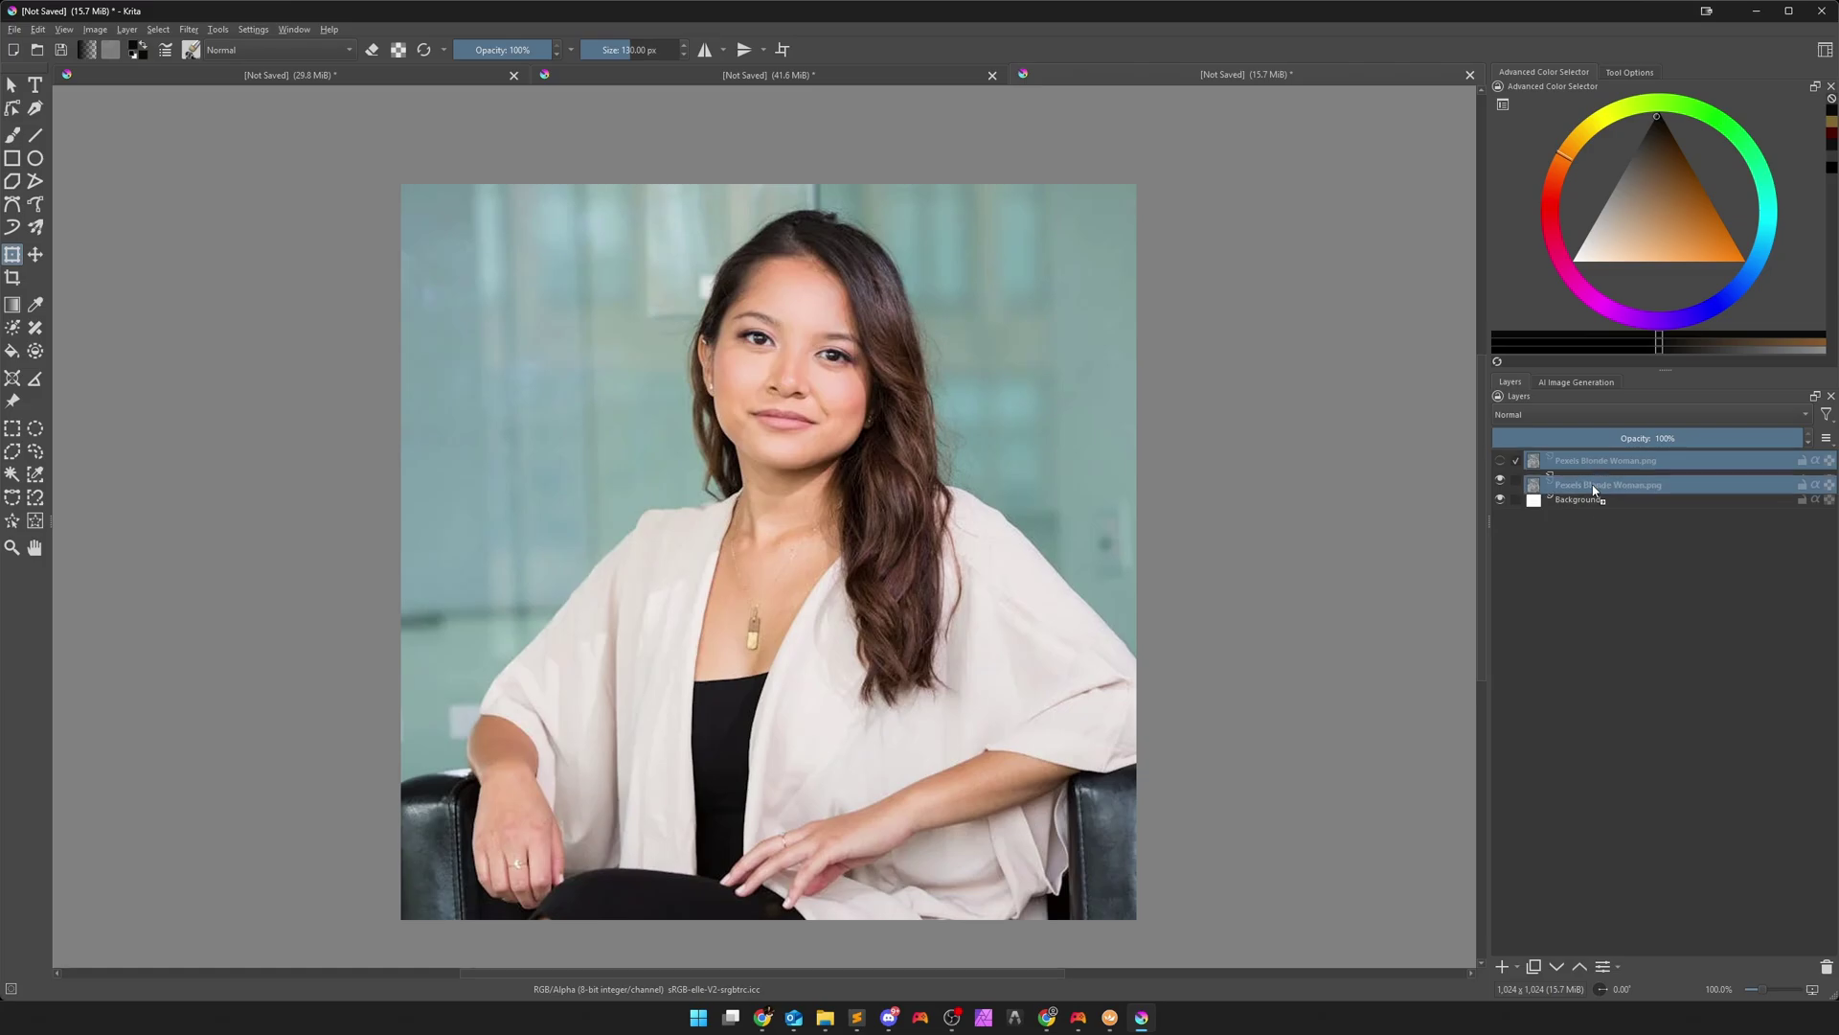
{"action": "left_click_drag", "start_coordinate": [1596, 464], "coordinate": [1595, 497]}
{"action": "left_click", "coordinate": [1586, 464]}
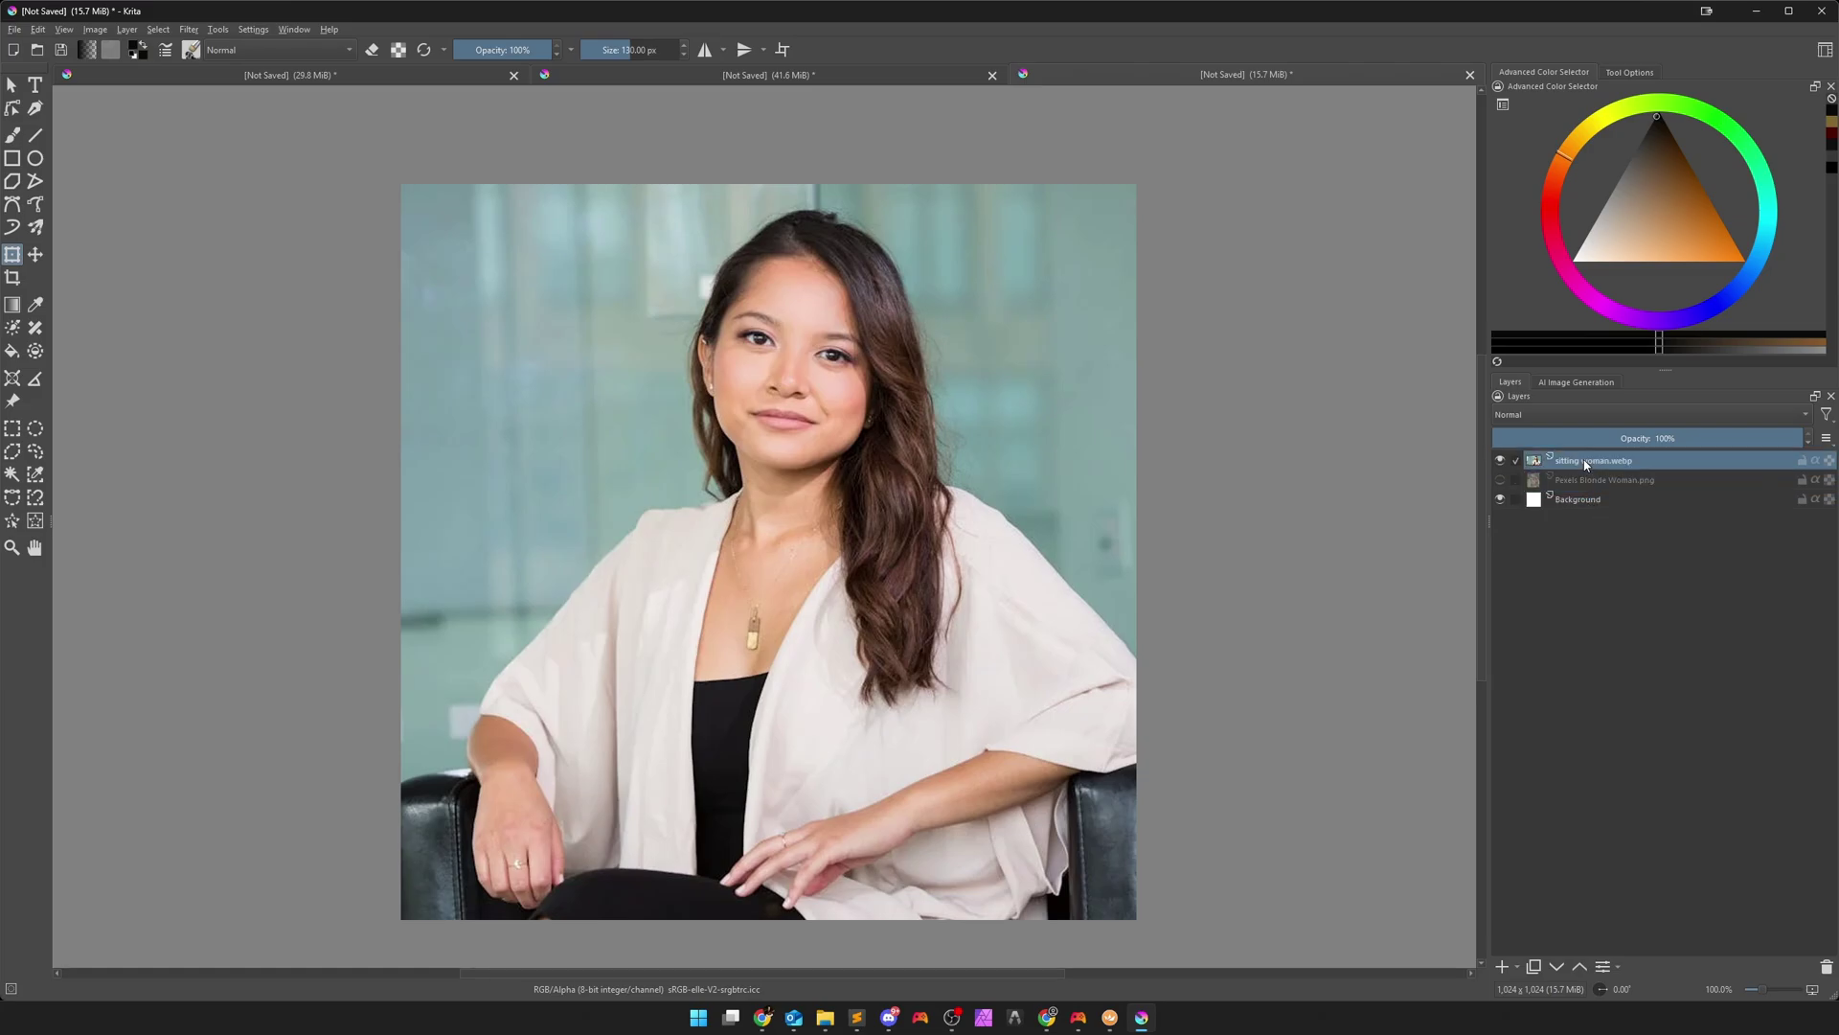
Choose epiCRealism 1.5 from the AI generation model list
{"action": "left_click", "coordinate": [1577, 381]}
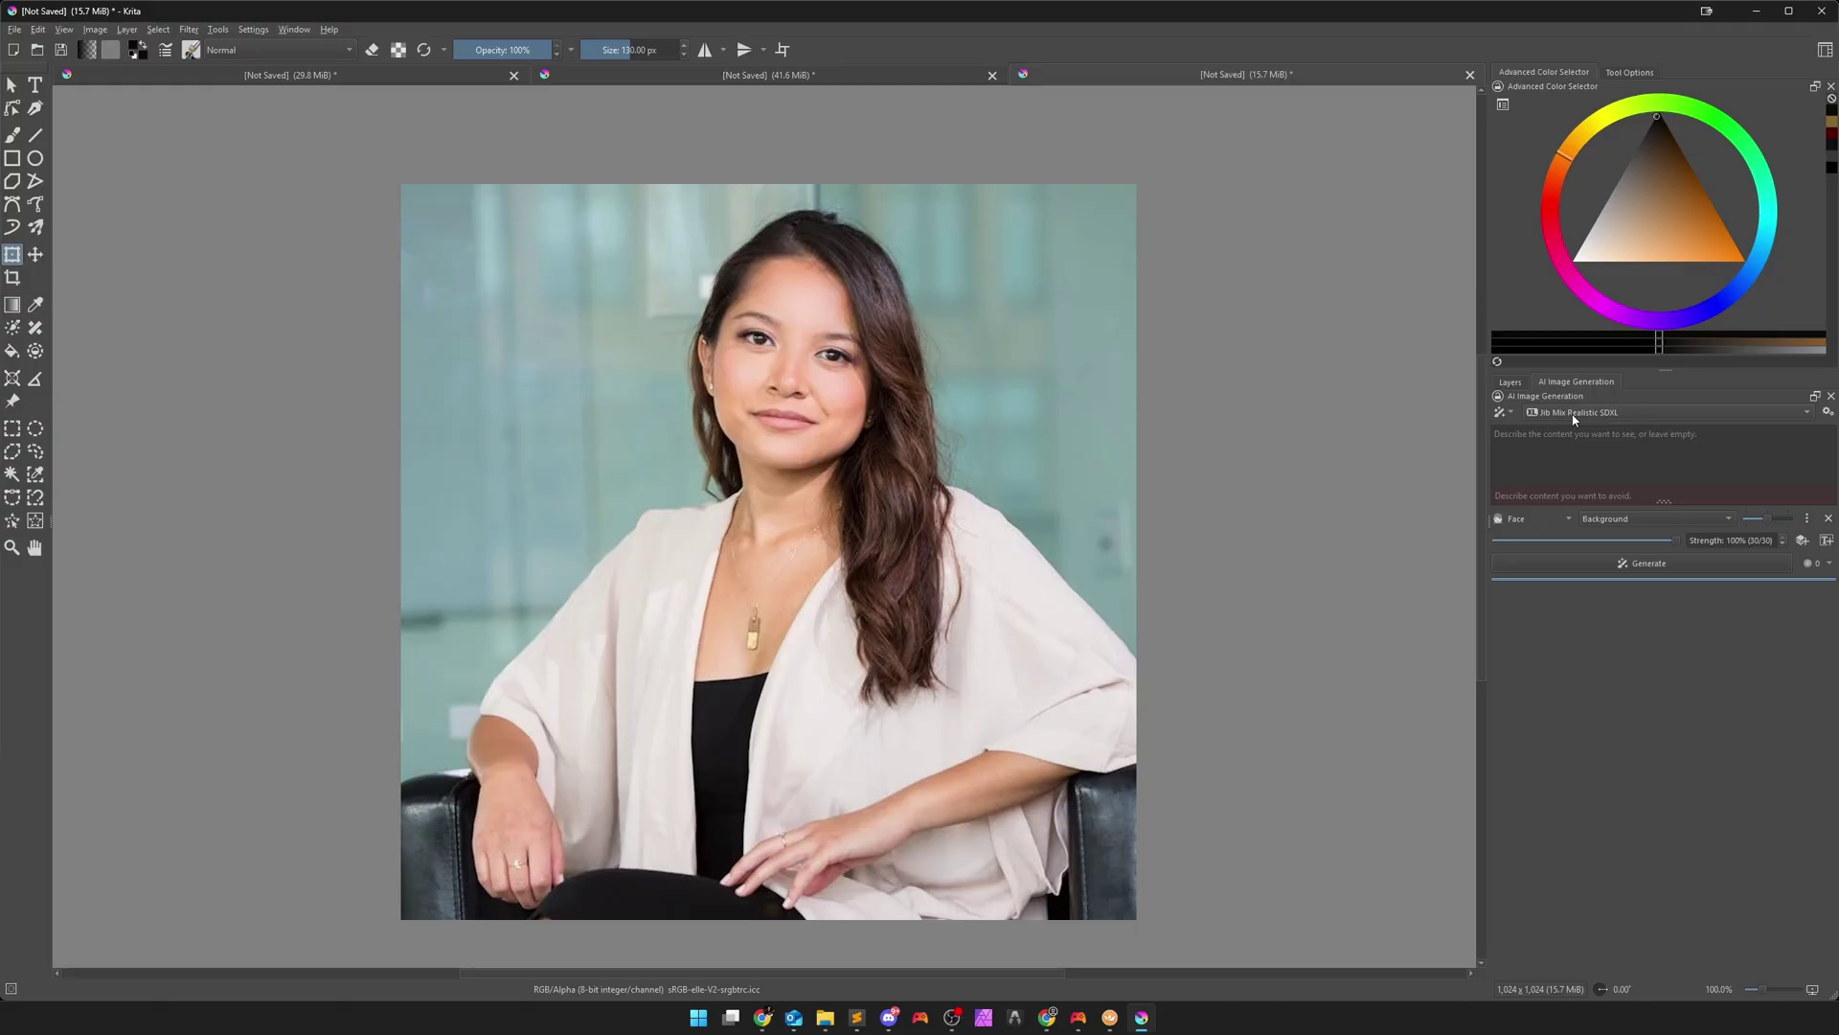
{"action": "left_click", "coordinate": [1574, 415]}
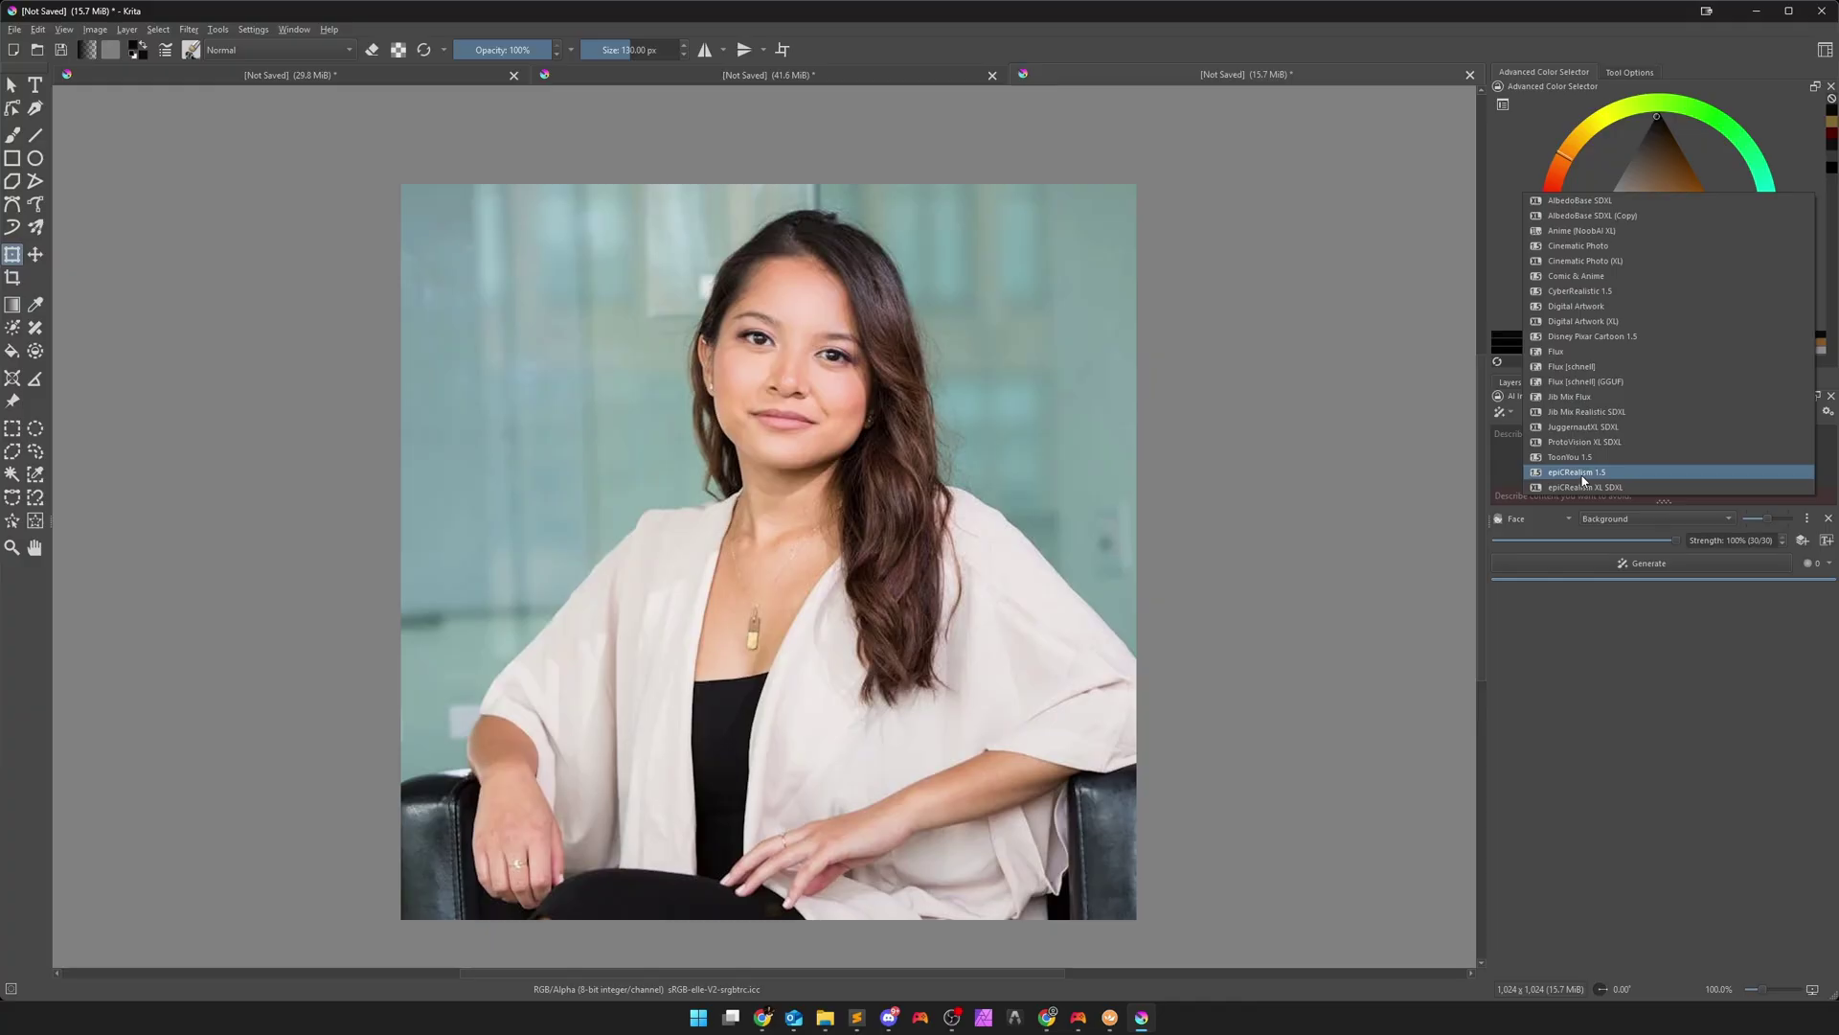
{"action": "left_click", "coordinate": [1578, 482]}
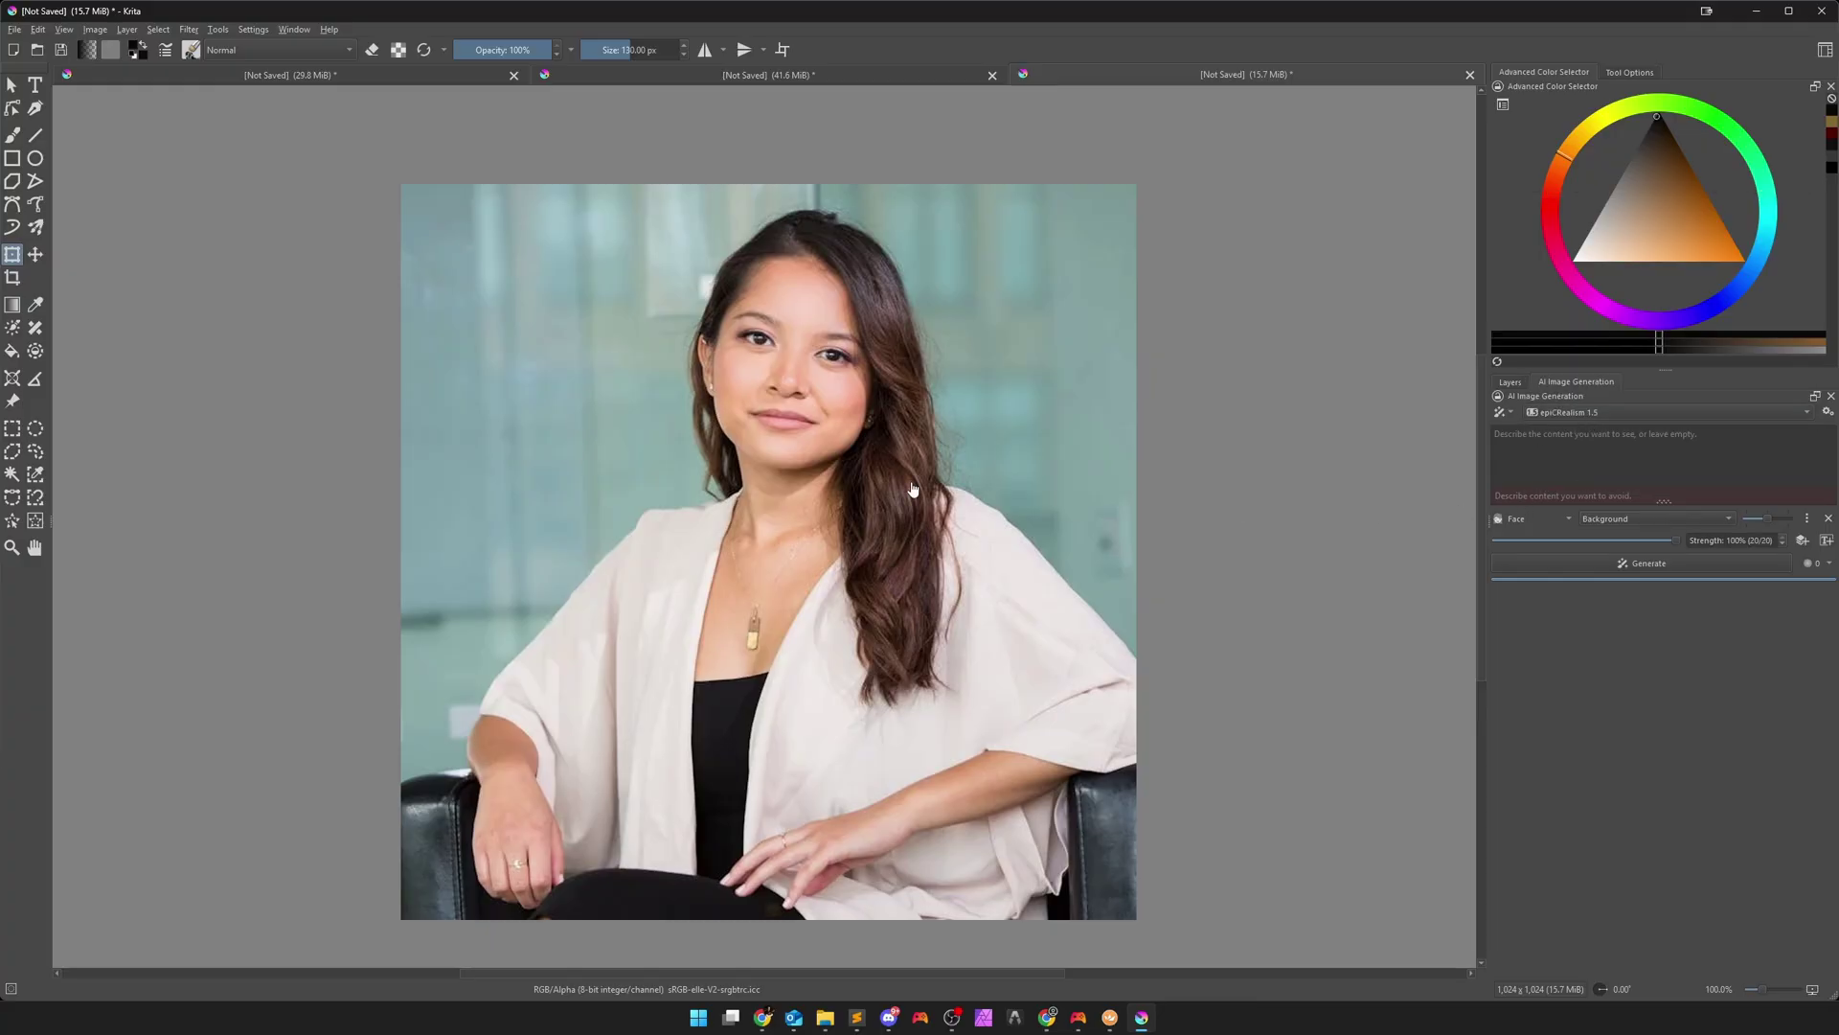
{"action": "scroll", "coordinate": [689, 455], "scroll_direction": "up", "scroll_amount": 1}
{"action": "scroll", "coordinate": [689, 472], "scroll_direction": "down", "scroll_amount": 1}
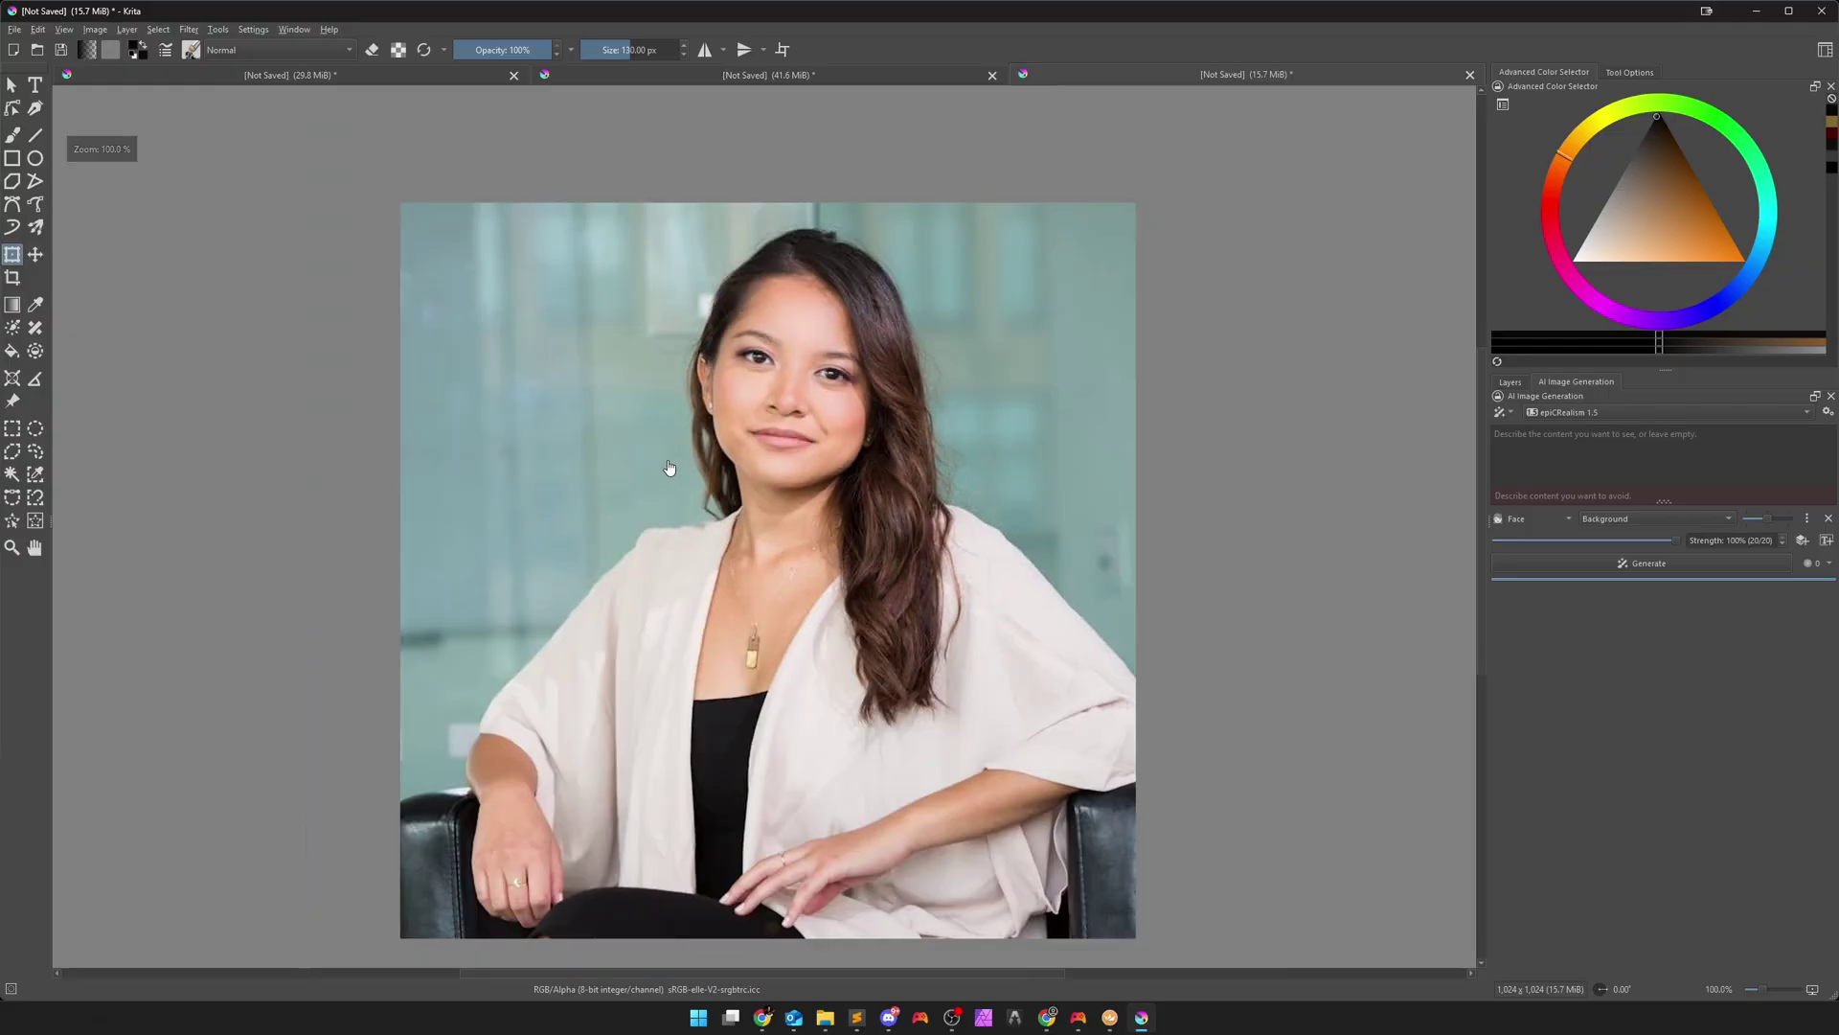
{"action": "left_click", "coordinate": [34, 451]}
Outline the head, set Face to Pexels Blonde Woman.png at 90% strength, and refine
{"action": "left_click_drag", "start_coordinate": [684, 447], "coordinate": [759, 499]}
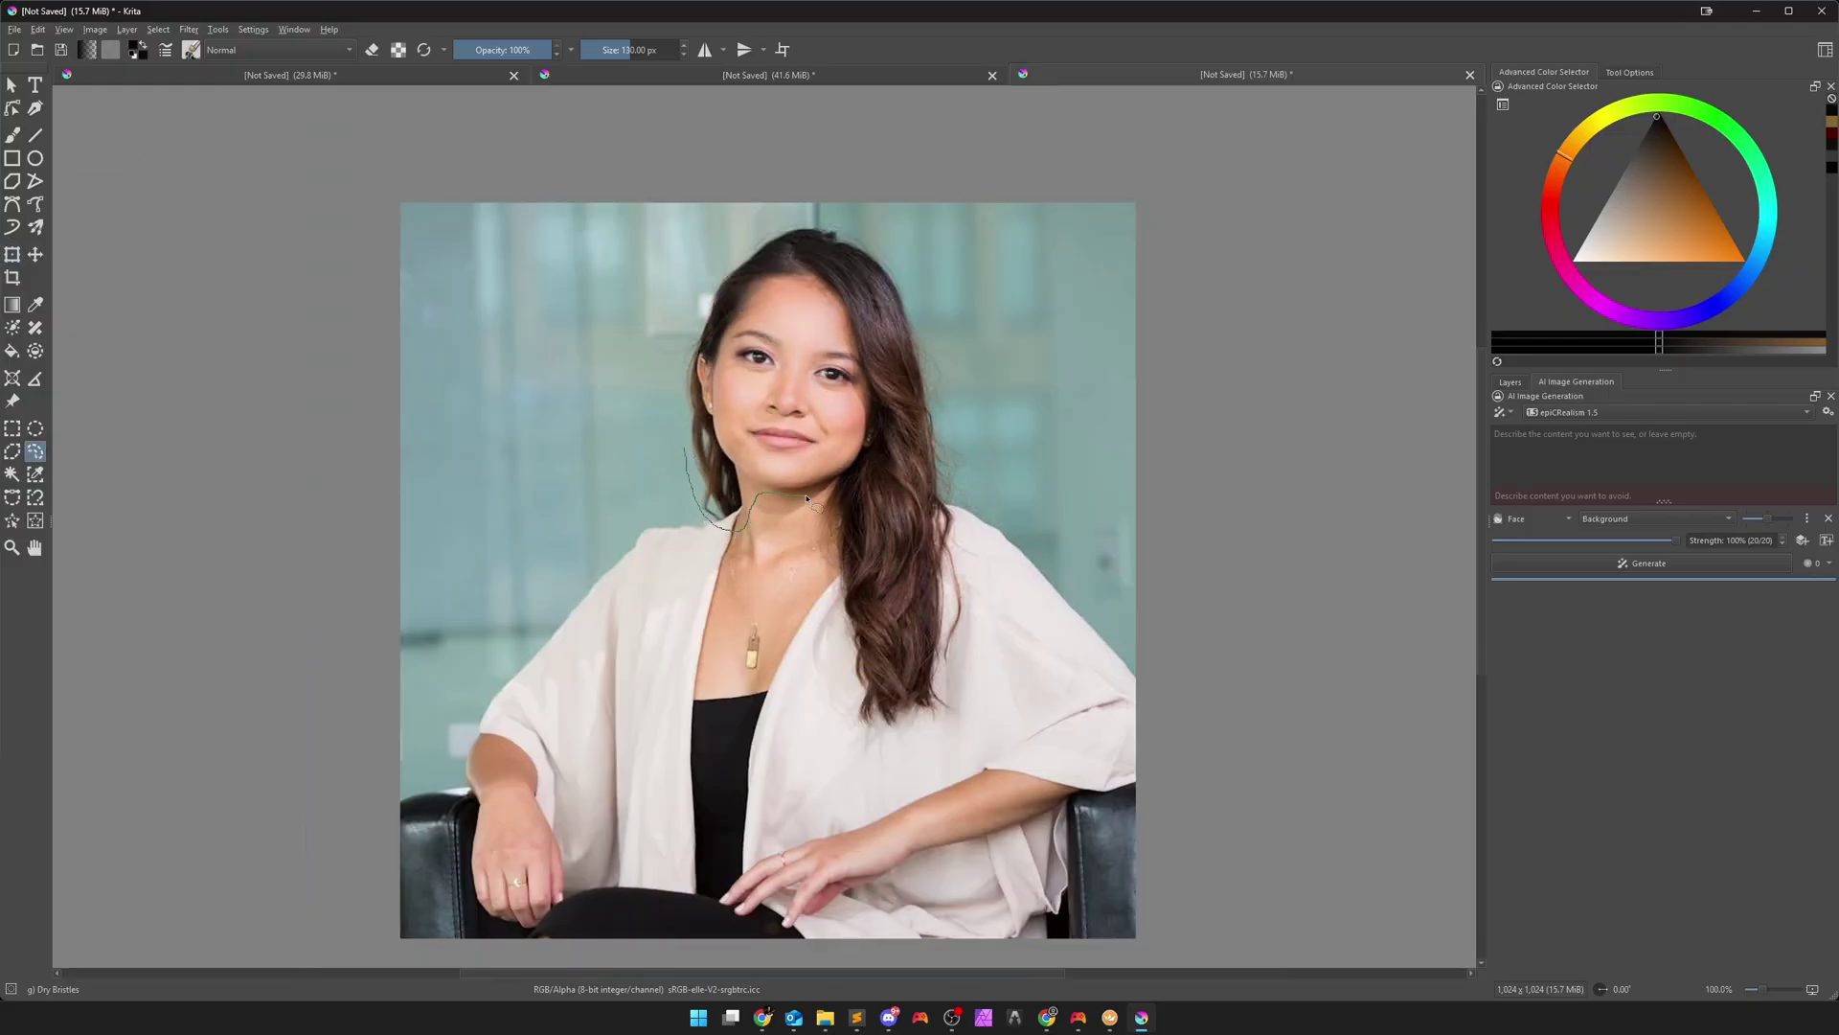
{"action": "mouse_move", "coordinate": [826, 532]}
{"action": "left_mouse_down"}
{"action": "mouse_move", "coordinate": [876, 743]}
{"action": "mouse_move", "coordinate": [953, 733]}
{"action": "mouse_move", "coordinate": [969, 565]}
{"action": "mouse_move", "coordinate": [950, 396]}
{"action": "mouse_move", "coordinate": [910, 285]}
{"action": "mouse_move", "coordinate": [834, 222]}
{"action": "mouse_move", "coordinate": [747, 236]}
{"action": "mouse_move", "coordinate": [698, 289]}
{"action": "mouse_move", "coordinate": [688, 462]}
{"action": "left_mouse_up"}
{"action": "left_click", "coordinate": [1627, 519]}
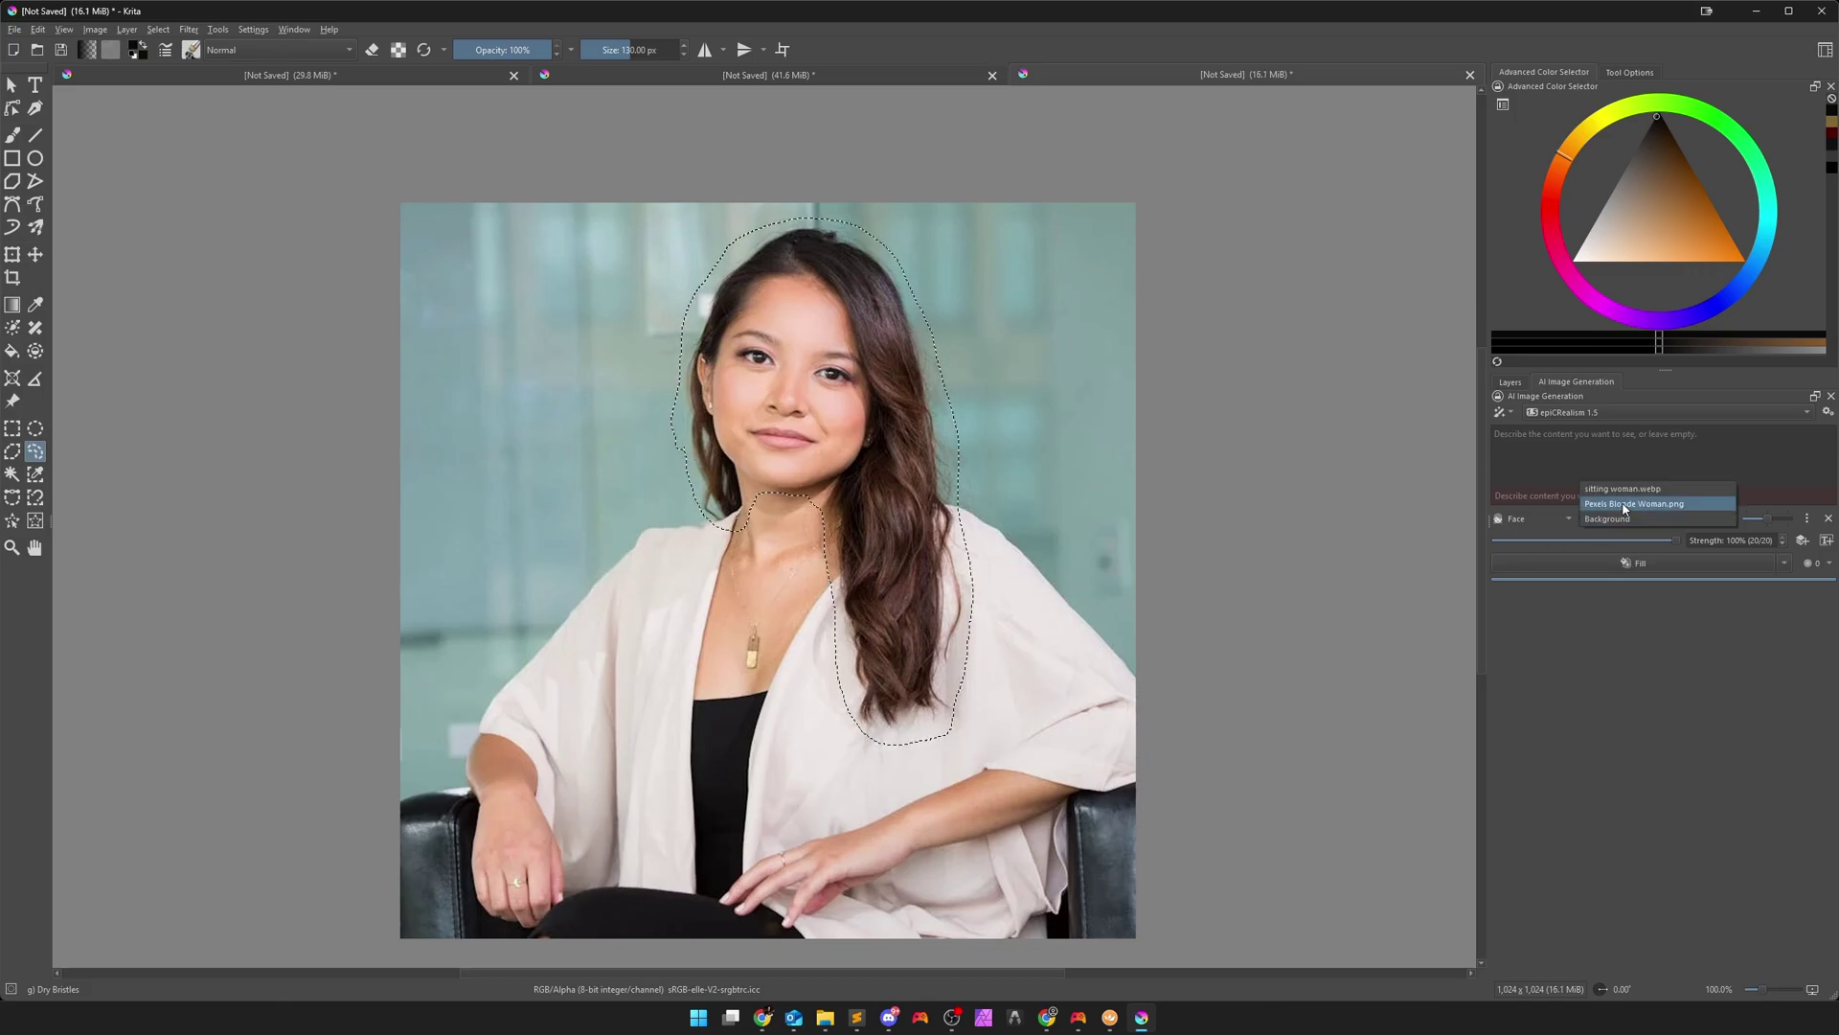
{"action": "left_click", "coordinate": [1626, 504]}
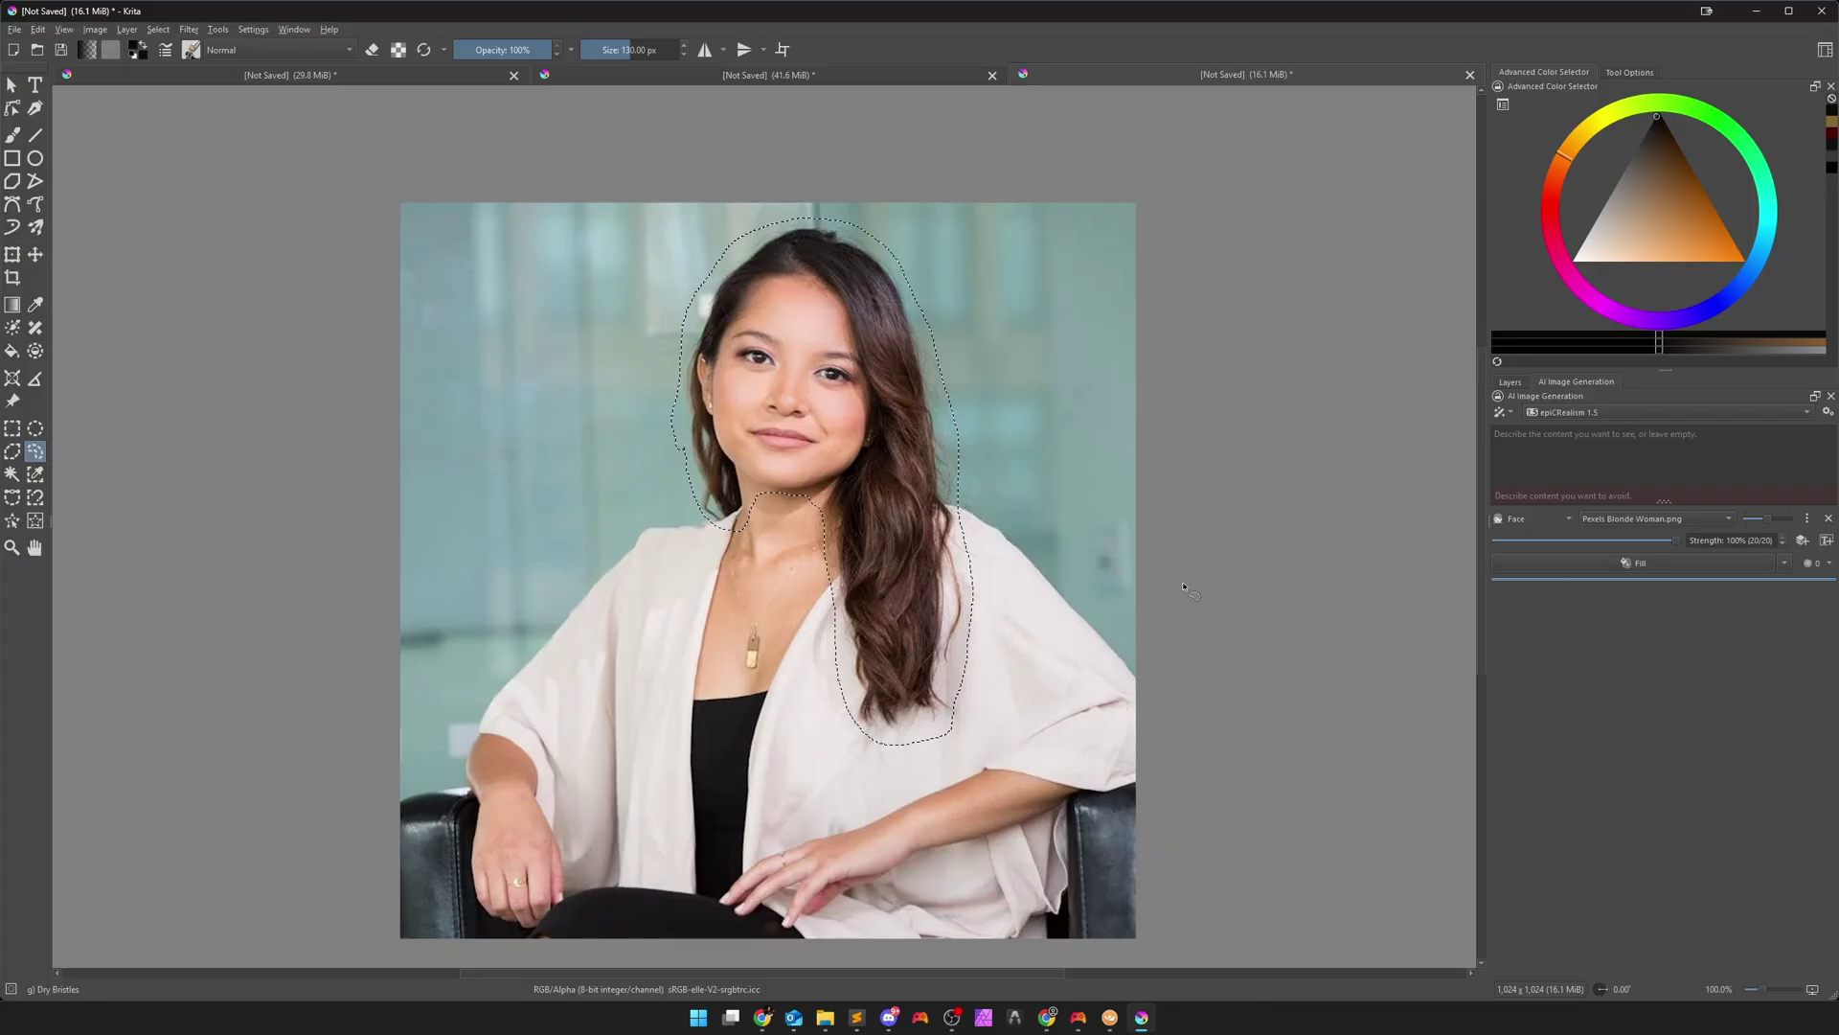
{"action": "scroll", "coordinate": [987, 521], "scroll_direction": "up", "scroll_amount": 1}
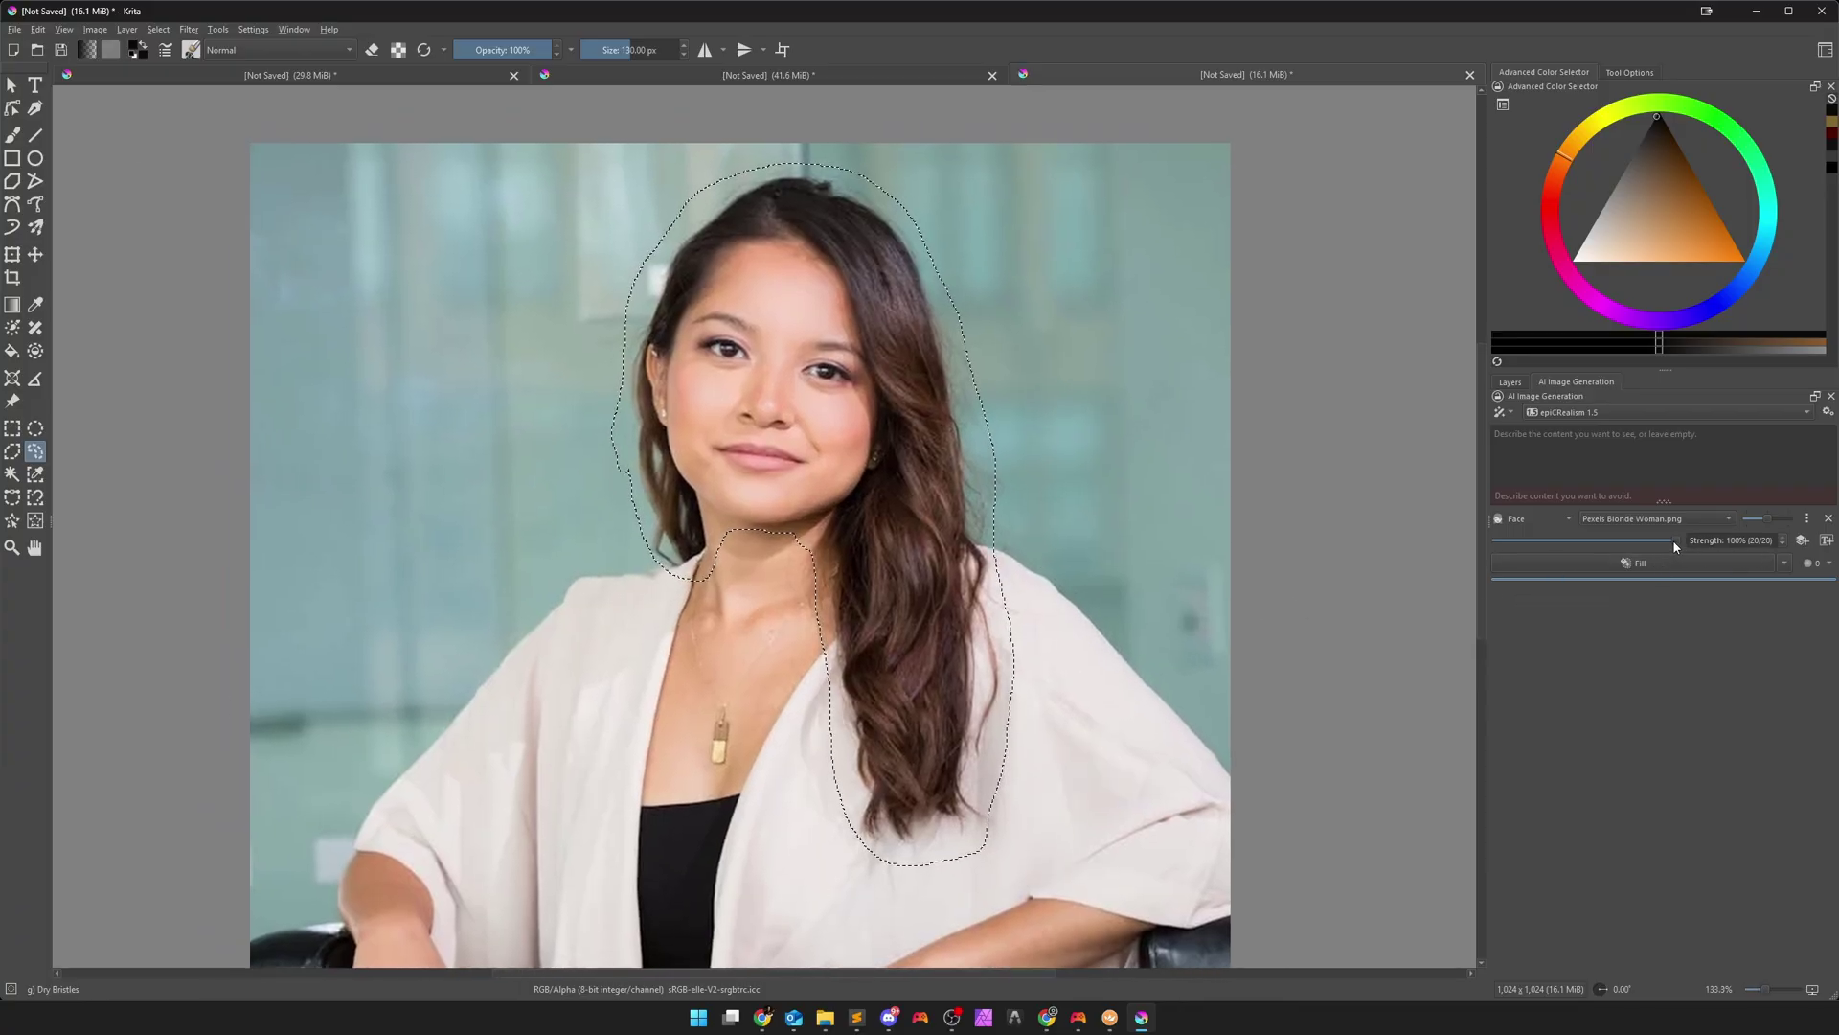
{"action": "left_click_drag", "start_coordinate": [1675, 542], "coordinate": [1664, 544]}
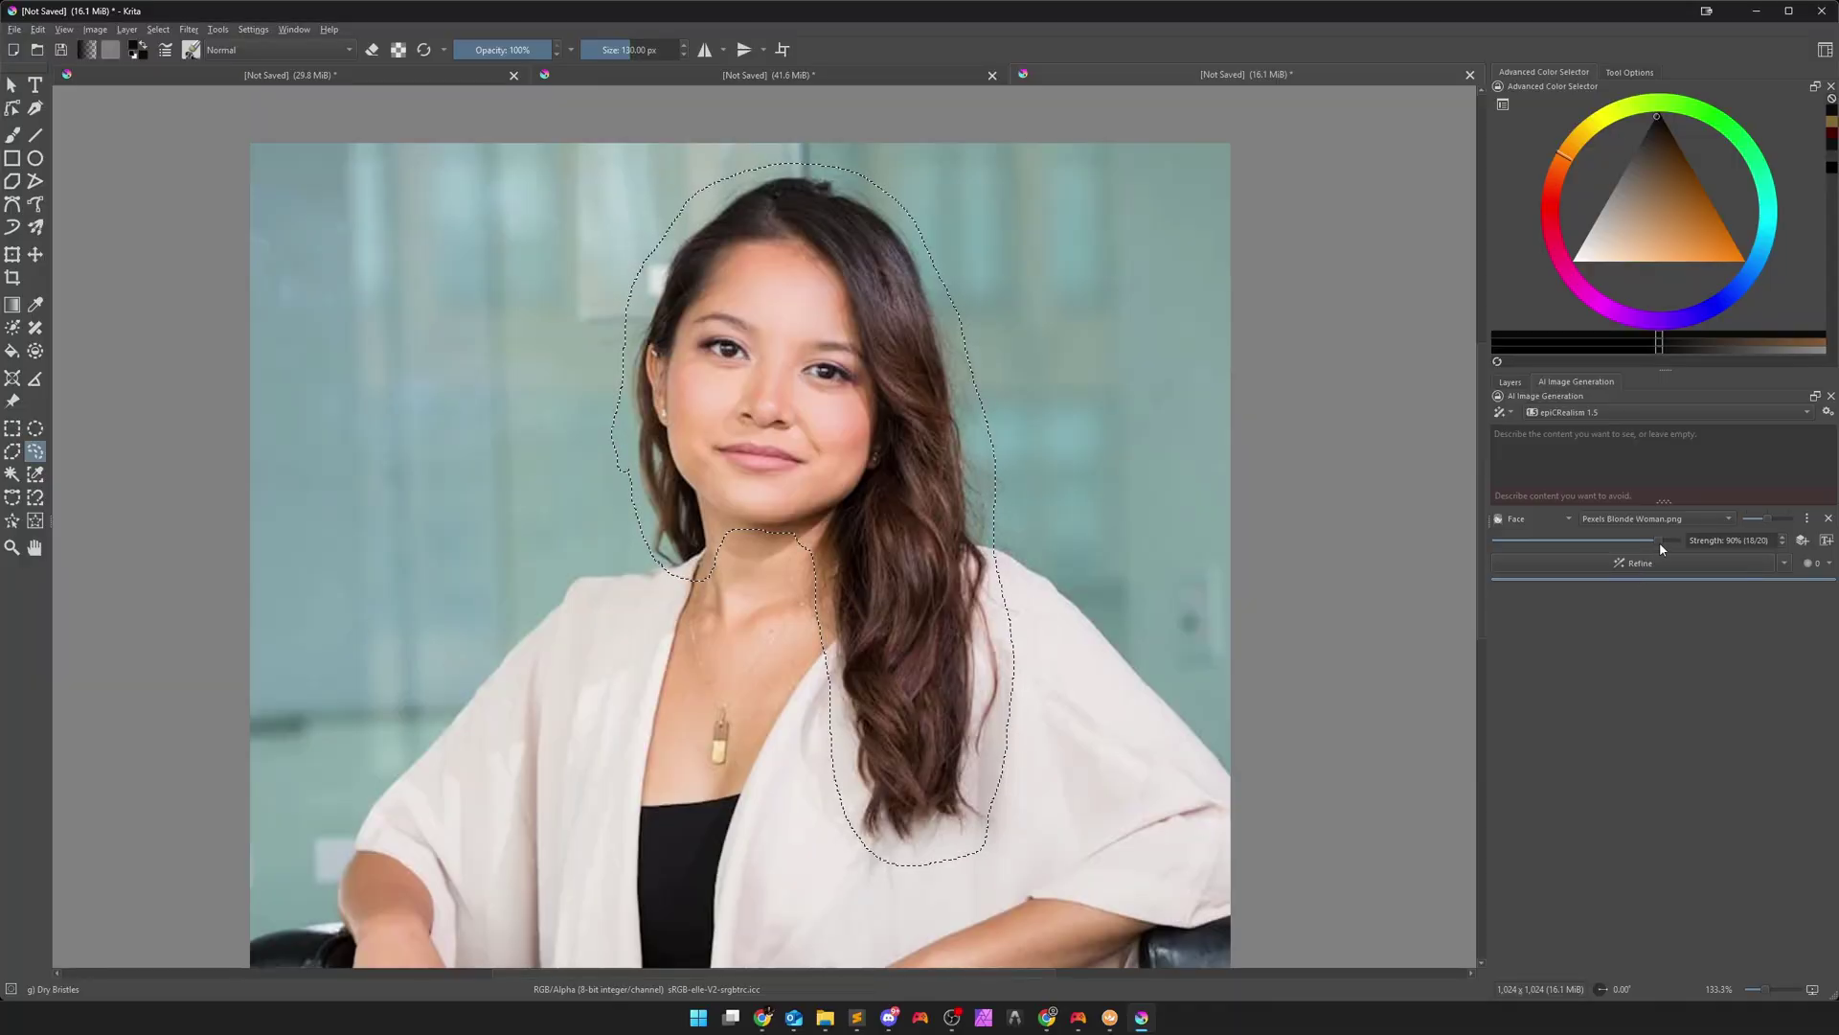
{"action": "left_click", "coordinate": [1654, 563]}
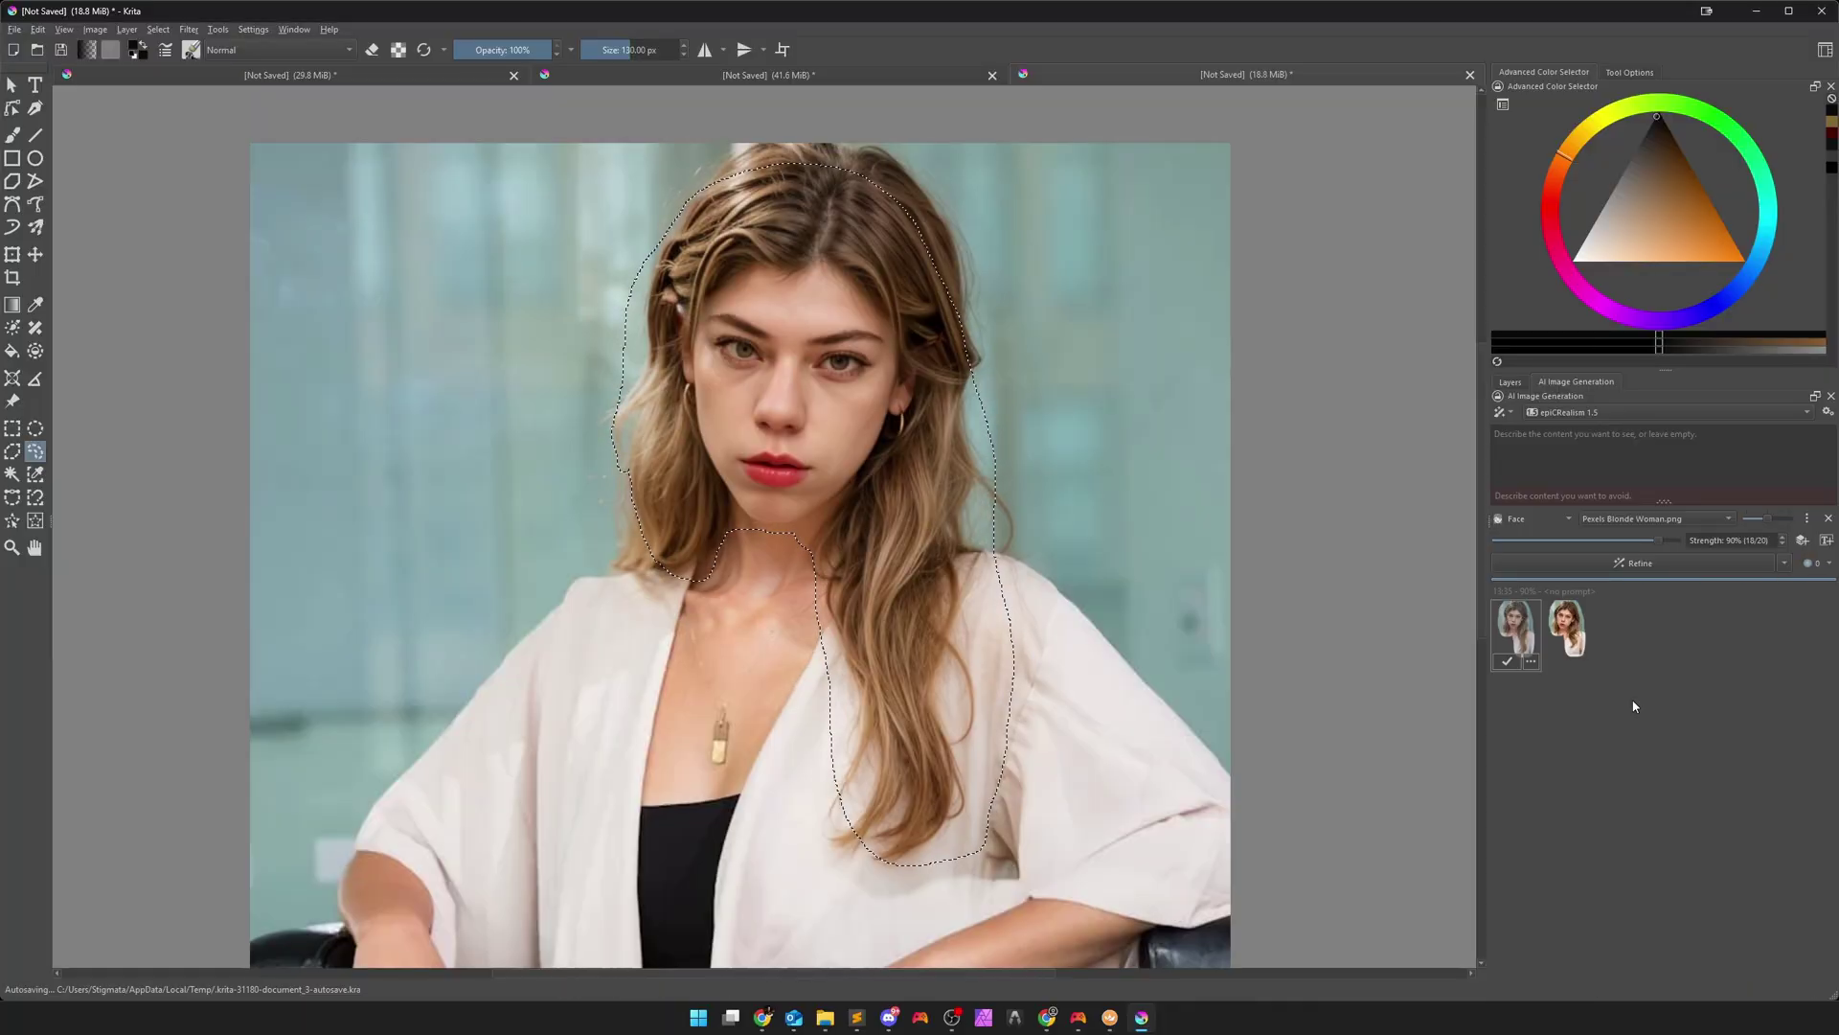
Apply the second generated face variant and clear the selection
{"action": "left_click", "coordinate": [1567, 628]}
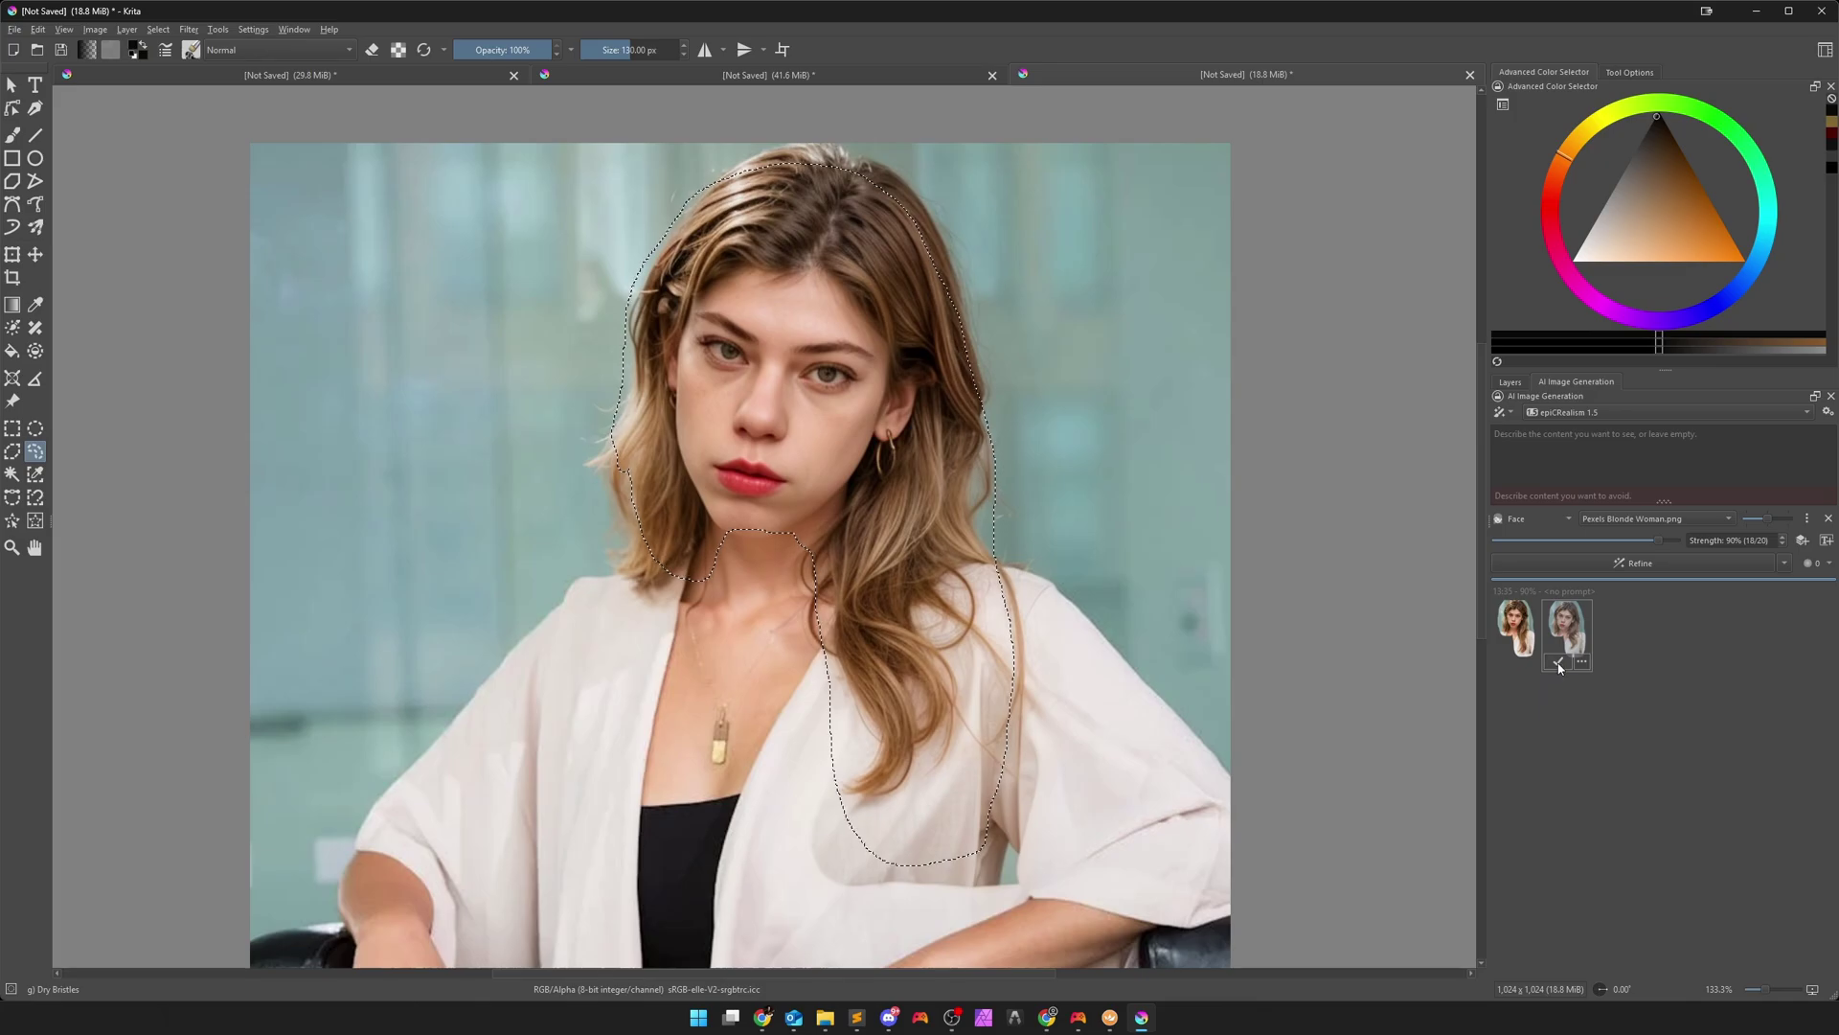
{"action": "left_click", "coordinate": [1558, 664]}
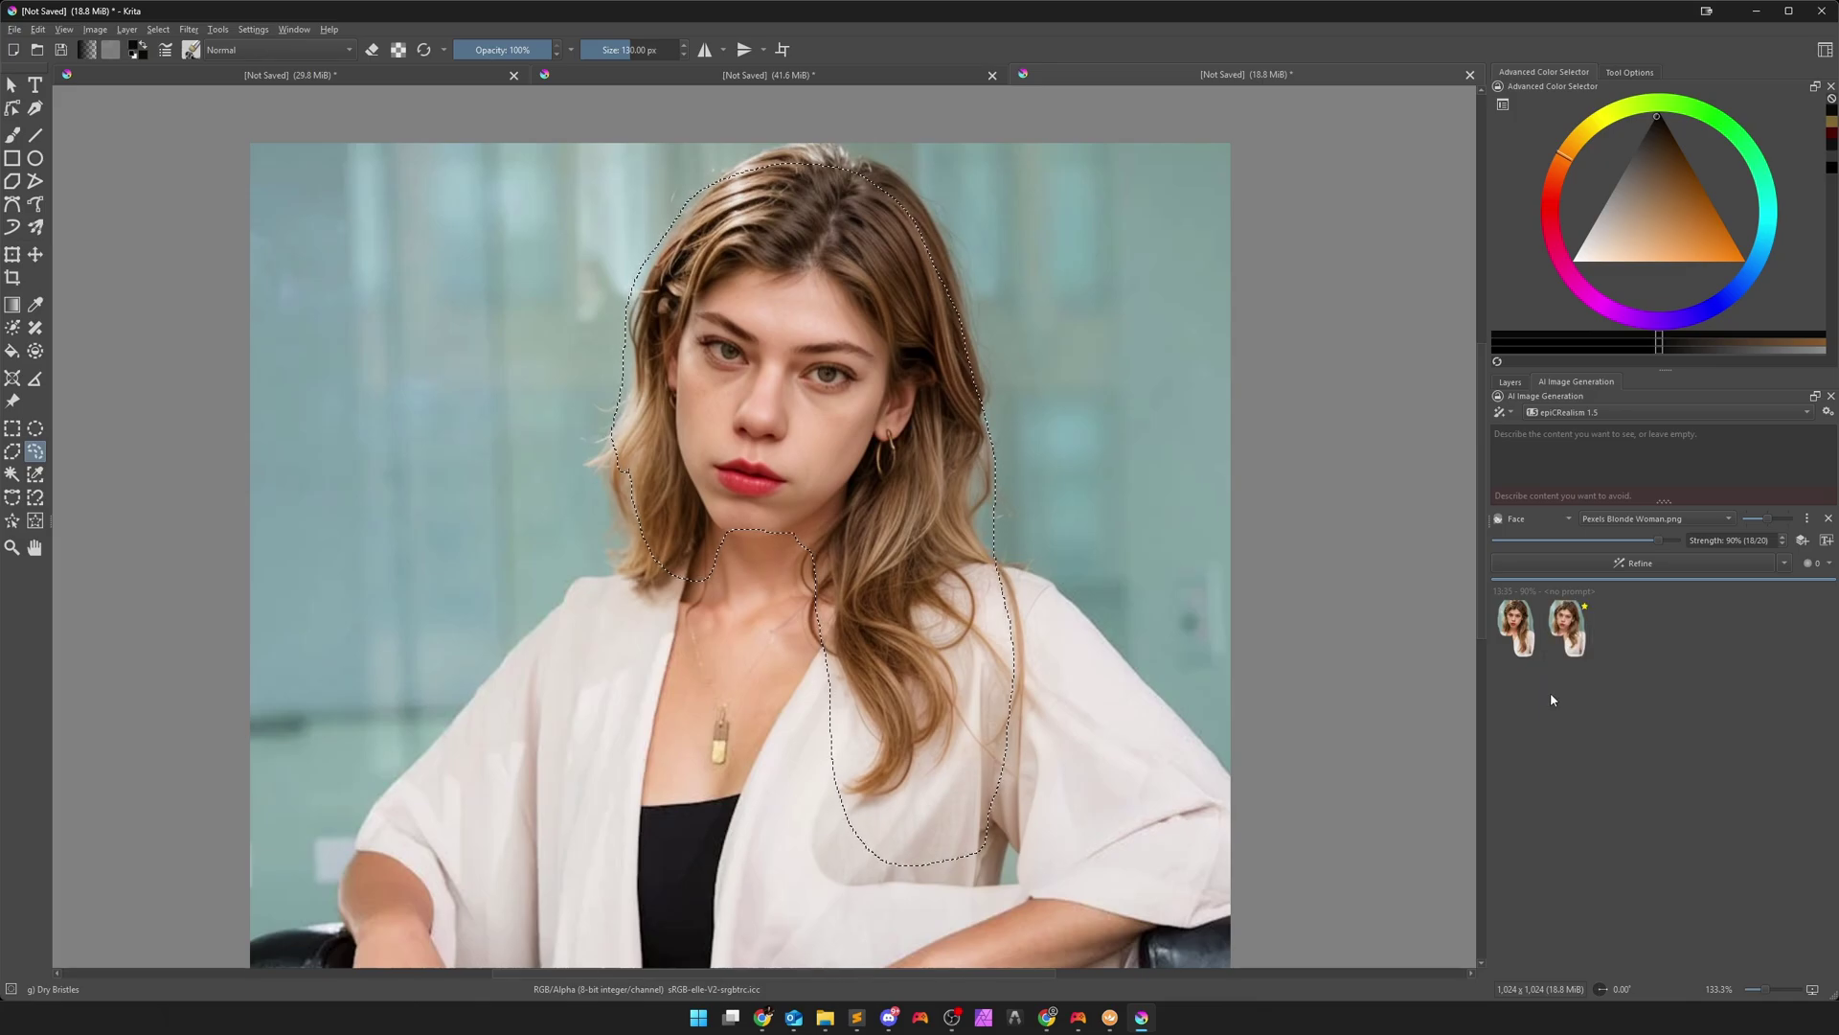
{"action": "left_click", "coordinate": [158, 29]}
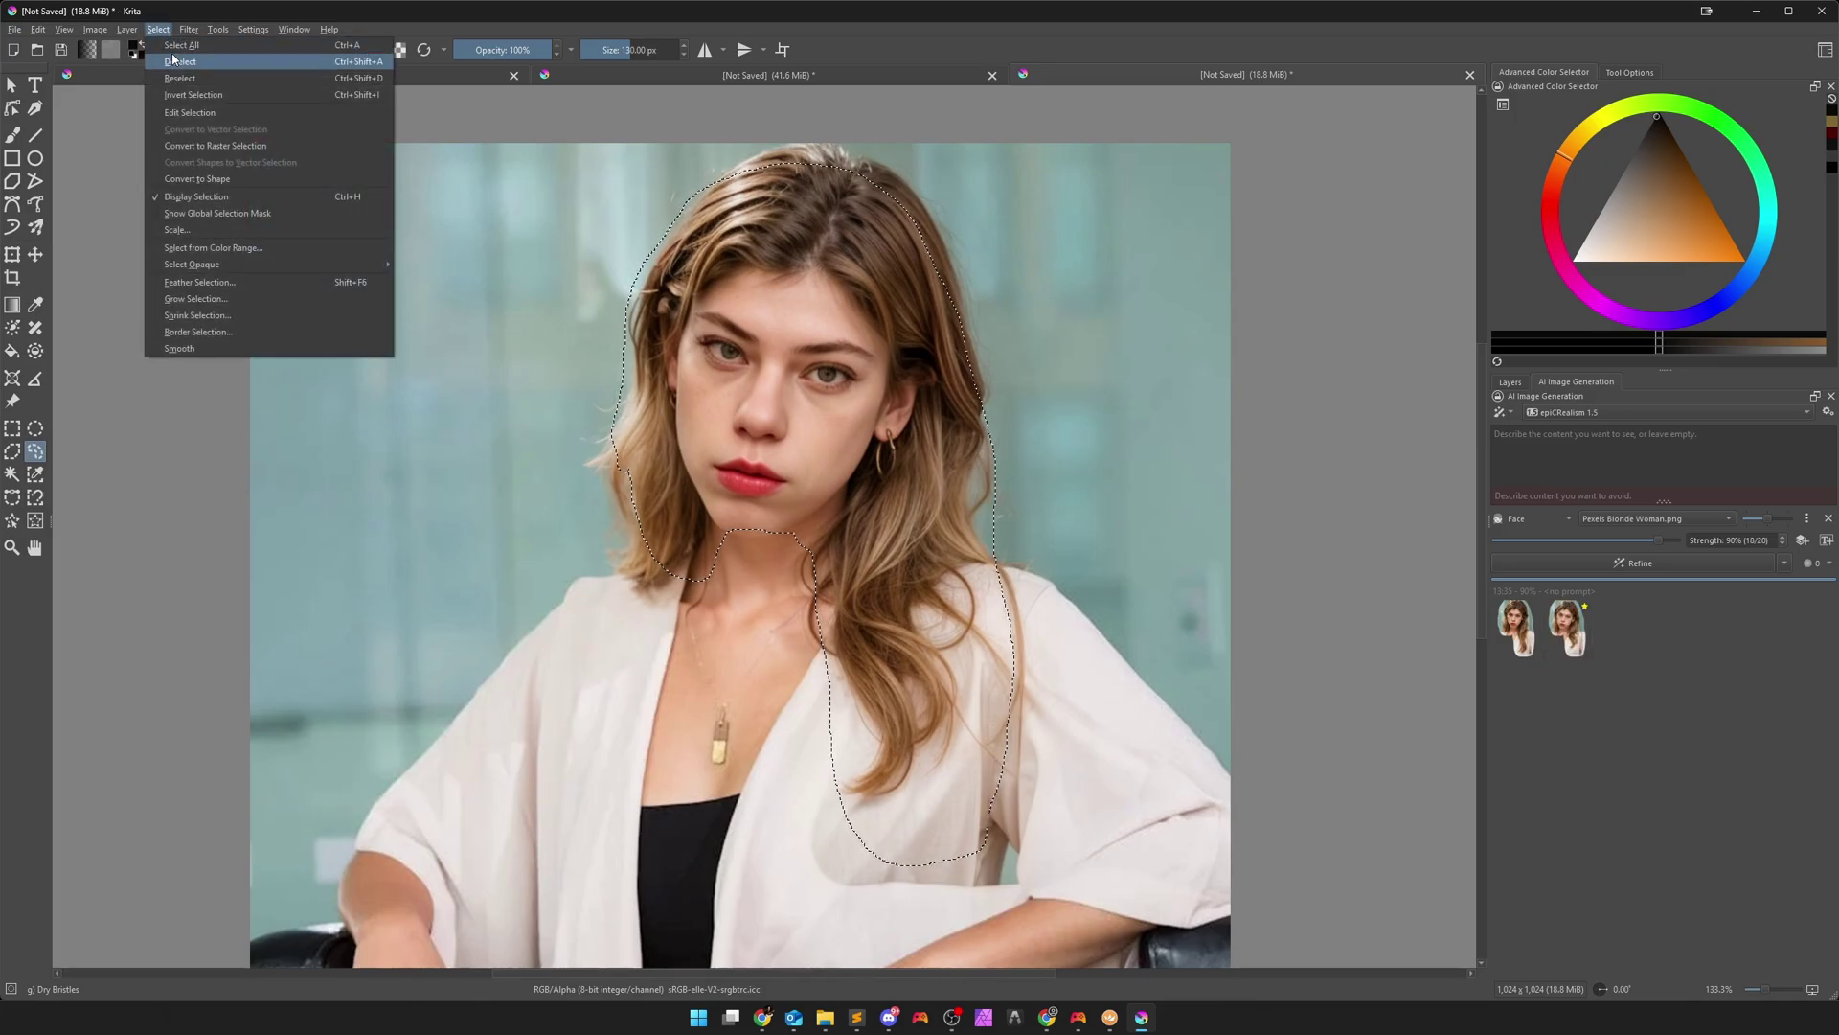
{"action": "left_click", "coordinate": [187, 60]}
{"action": "key", "text": "1"}
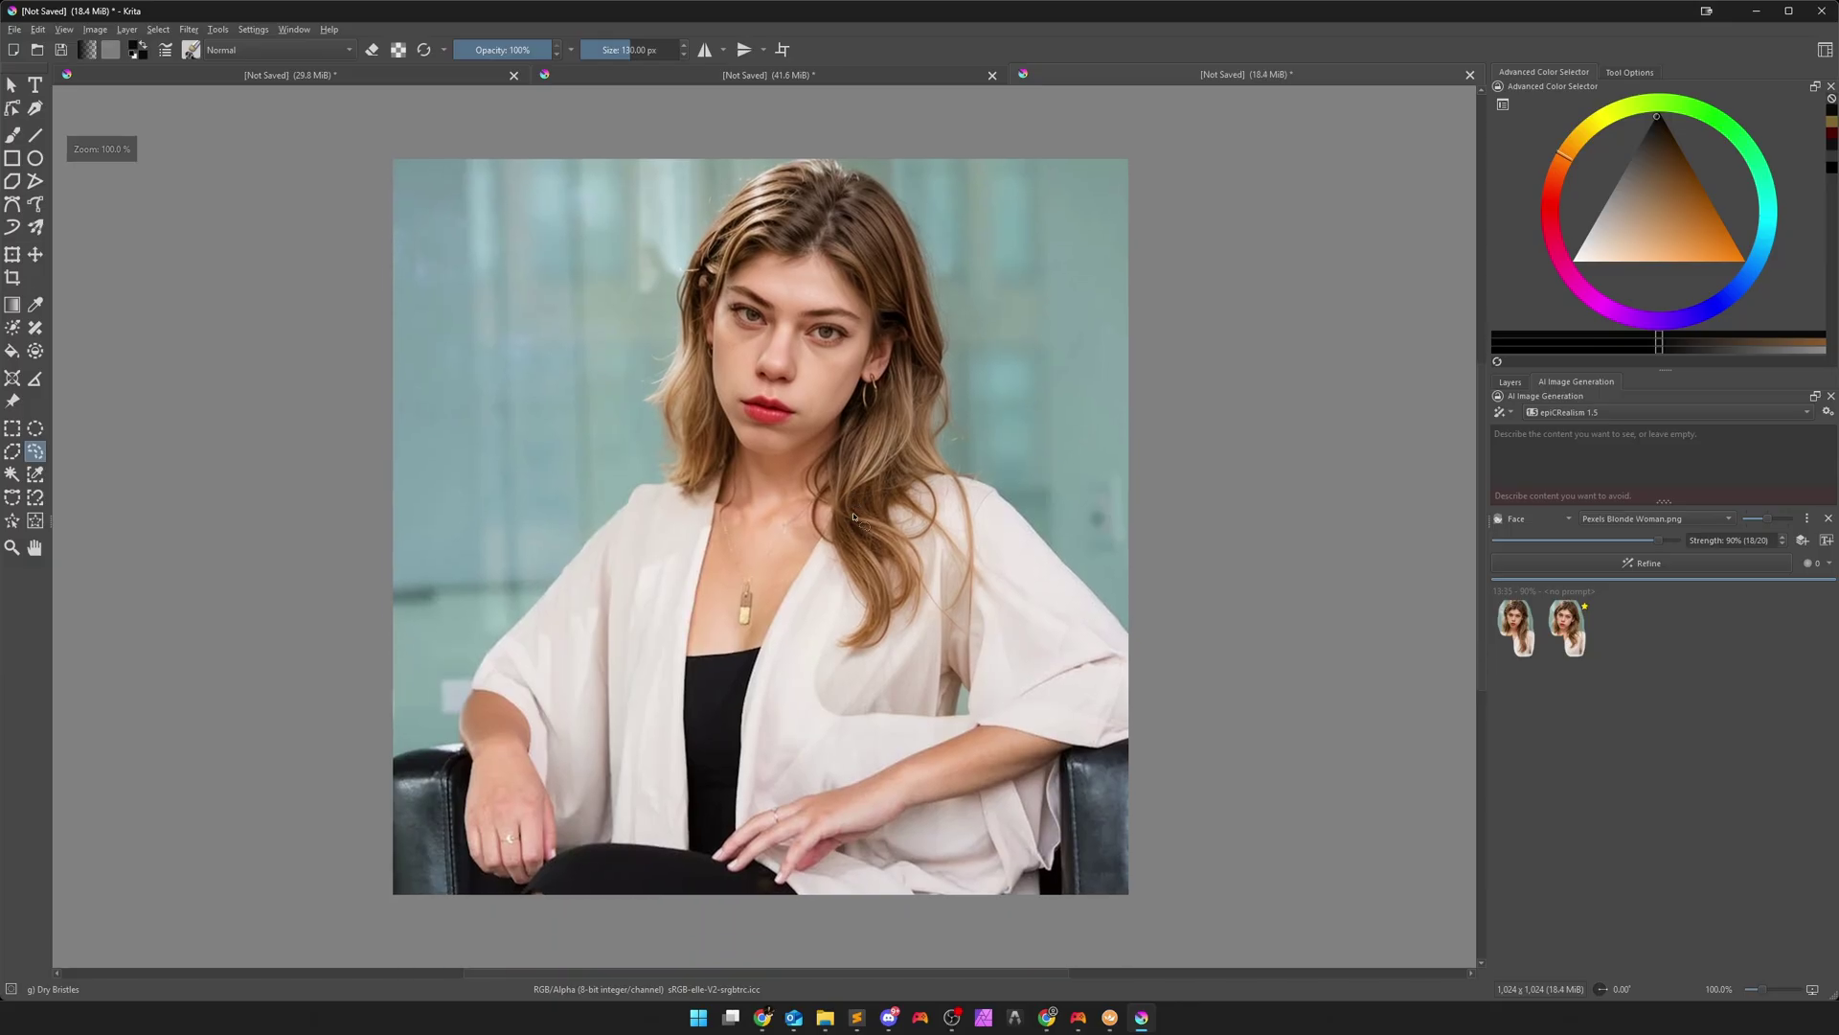
Undo the deselect to bring back the head selection
{"action": "left_click", "coordinate": [1511, 383]}
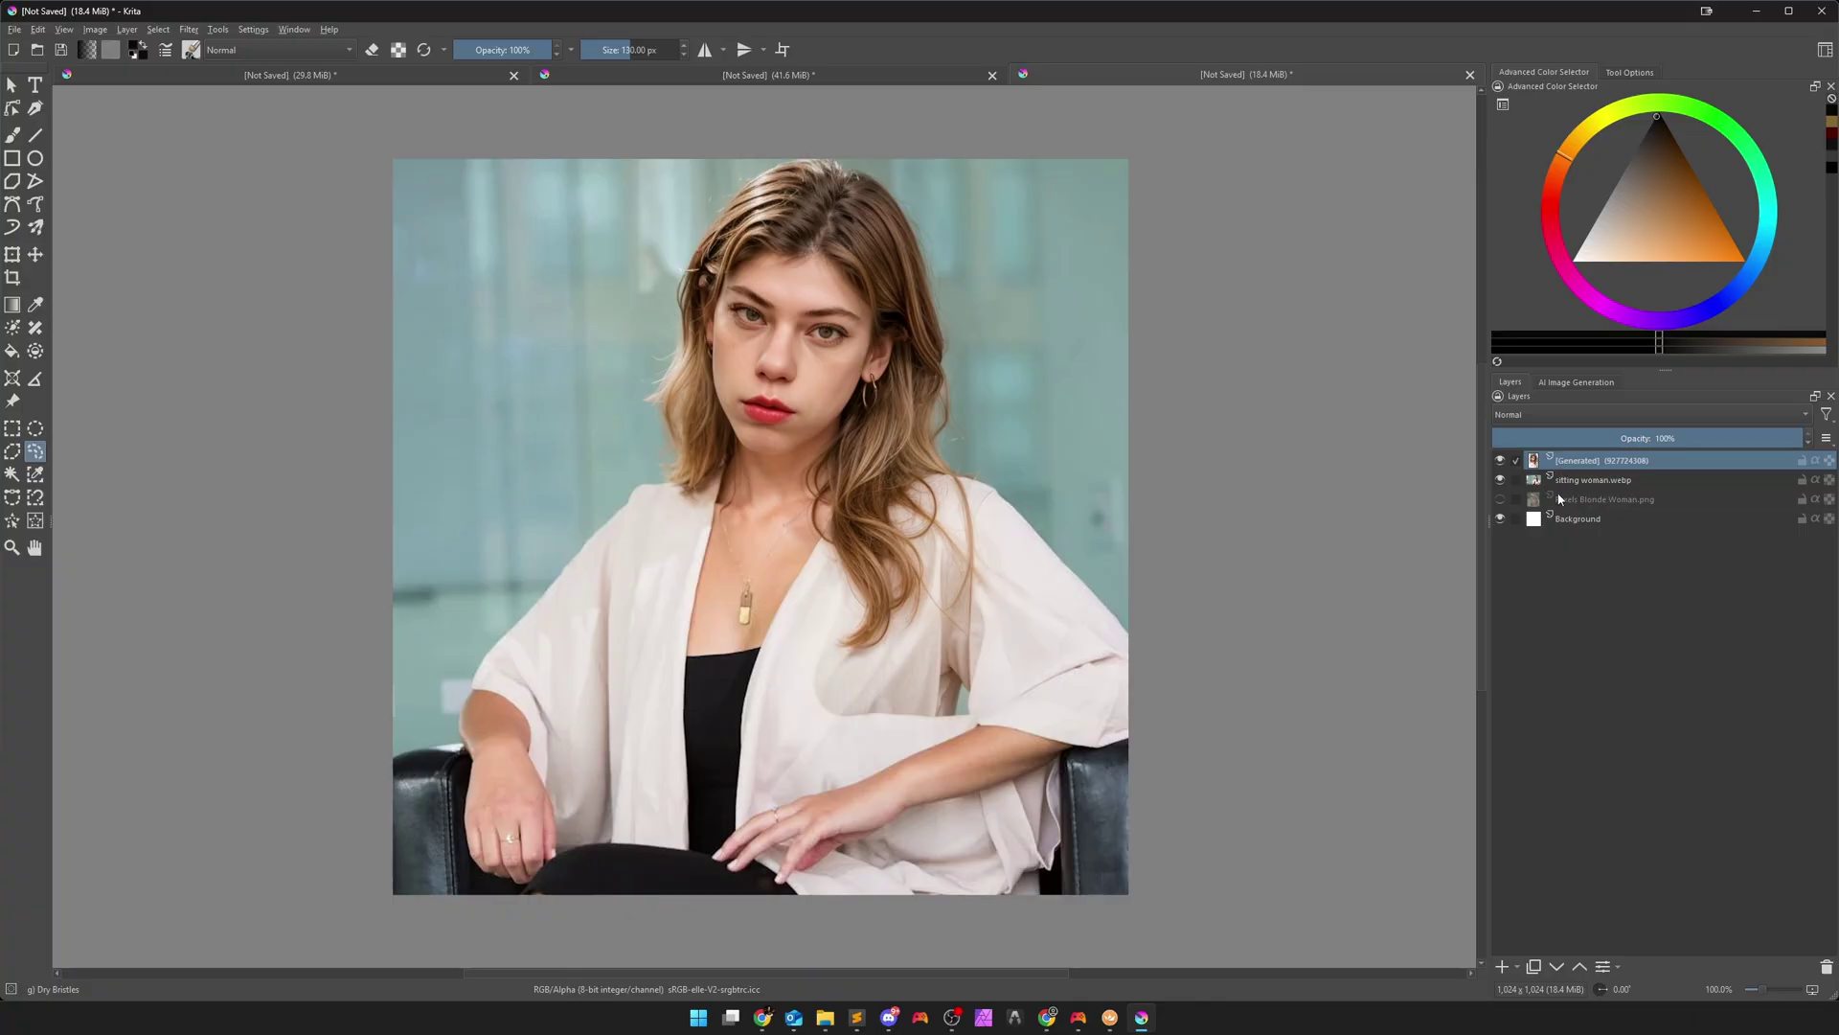
{"action": "left_click", "coordinate": [1568, 381]}
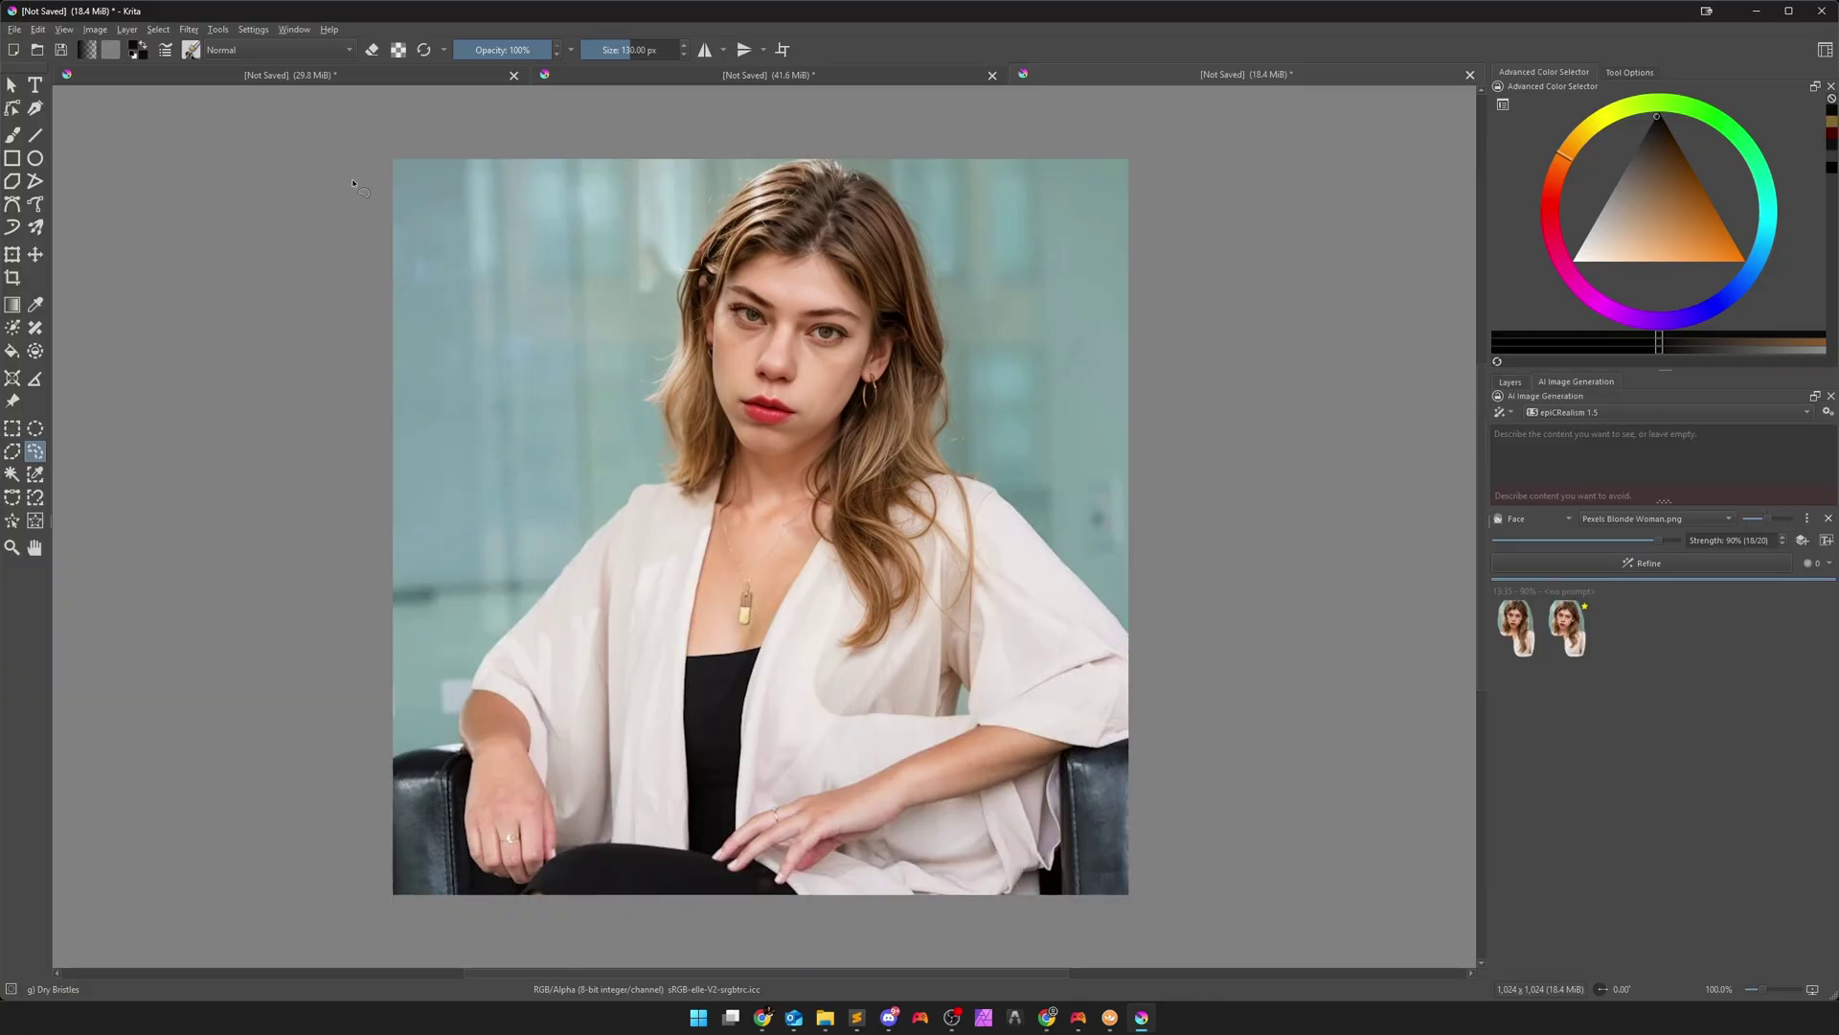
{"action": "left_click", "coordinate": [63, 29]}
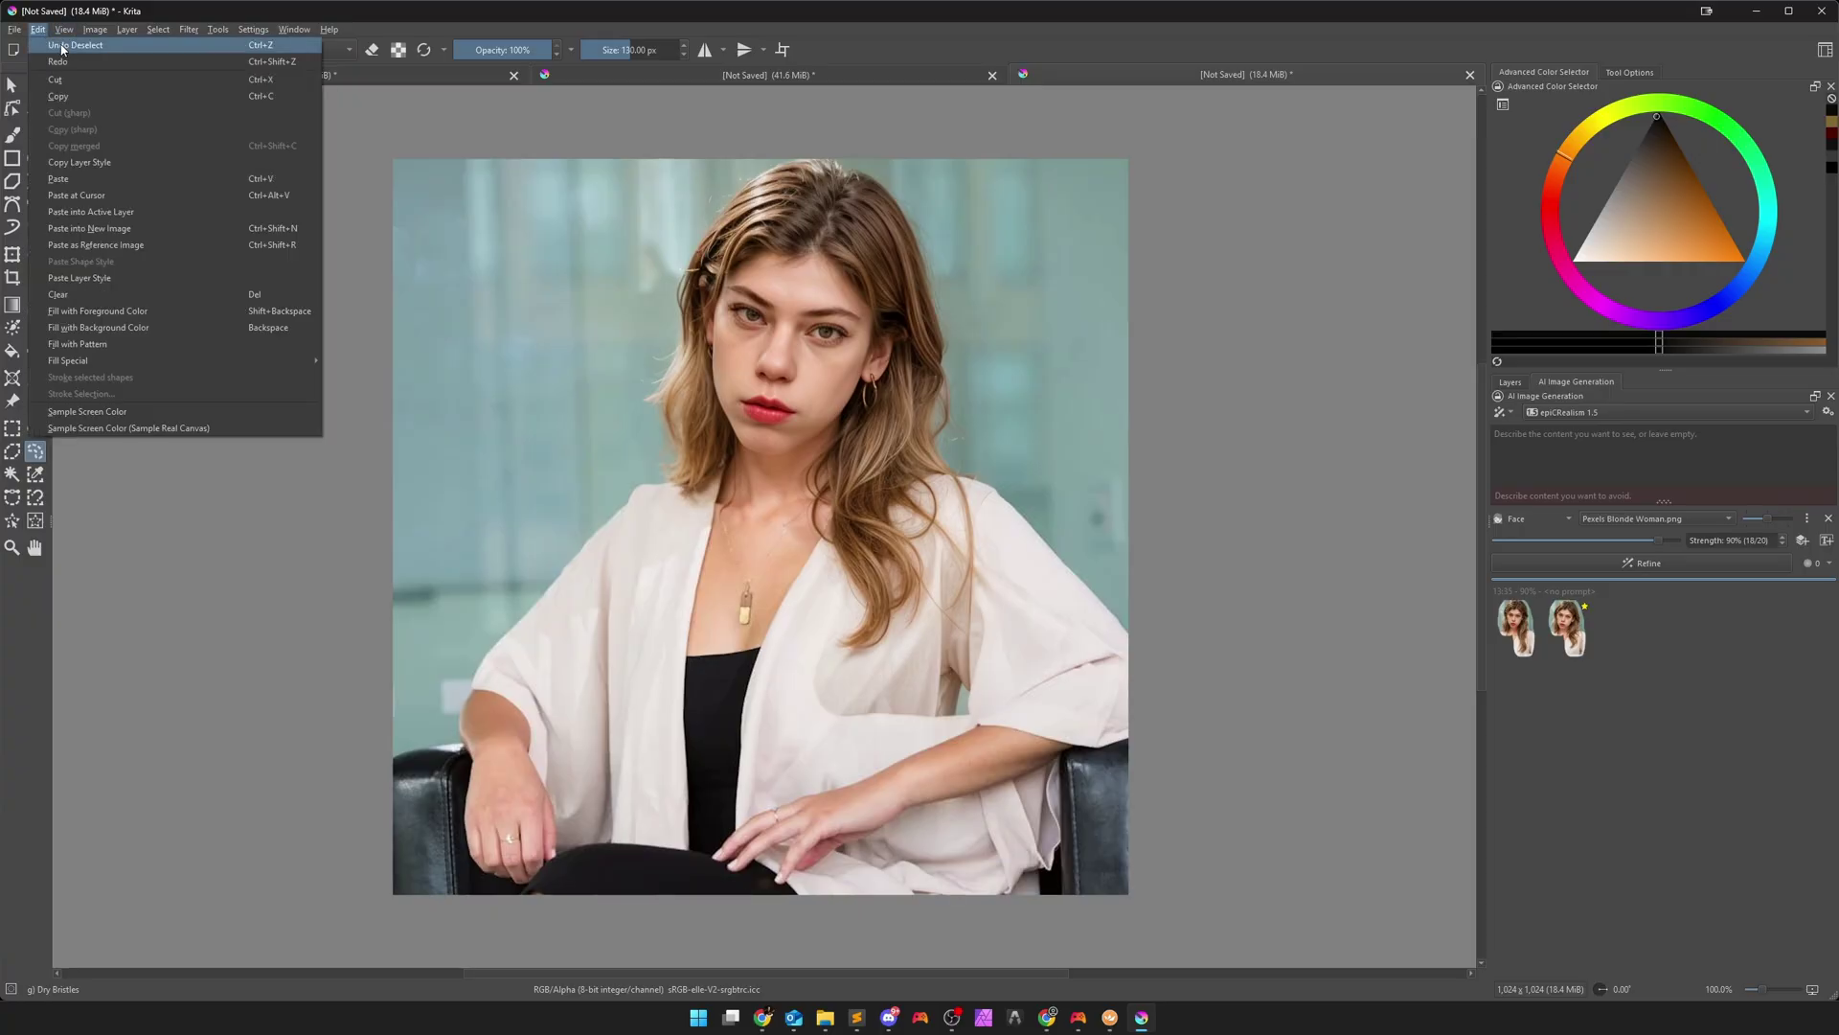
{"action": "left_click", "coordinate": [61, 46]}
{"action": "left_click", "coordinate": [38, 30]}
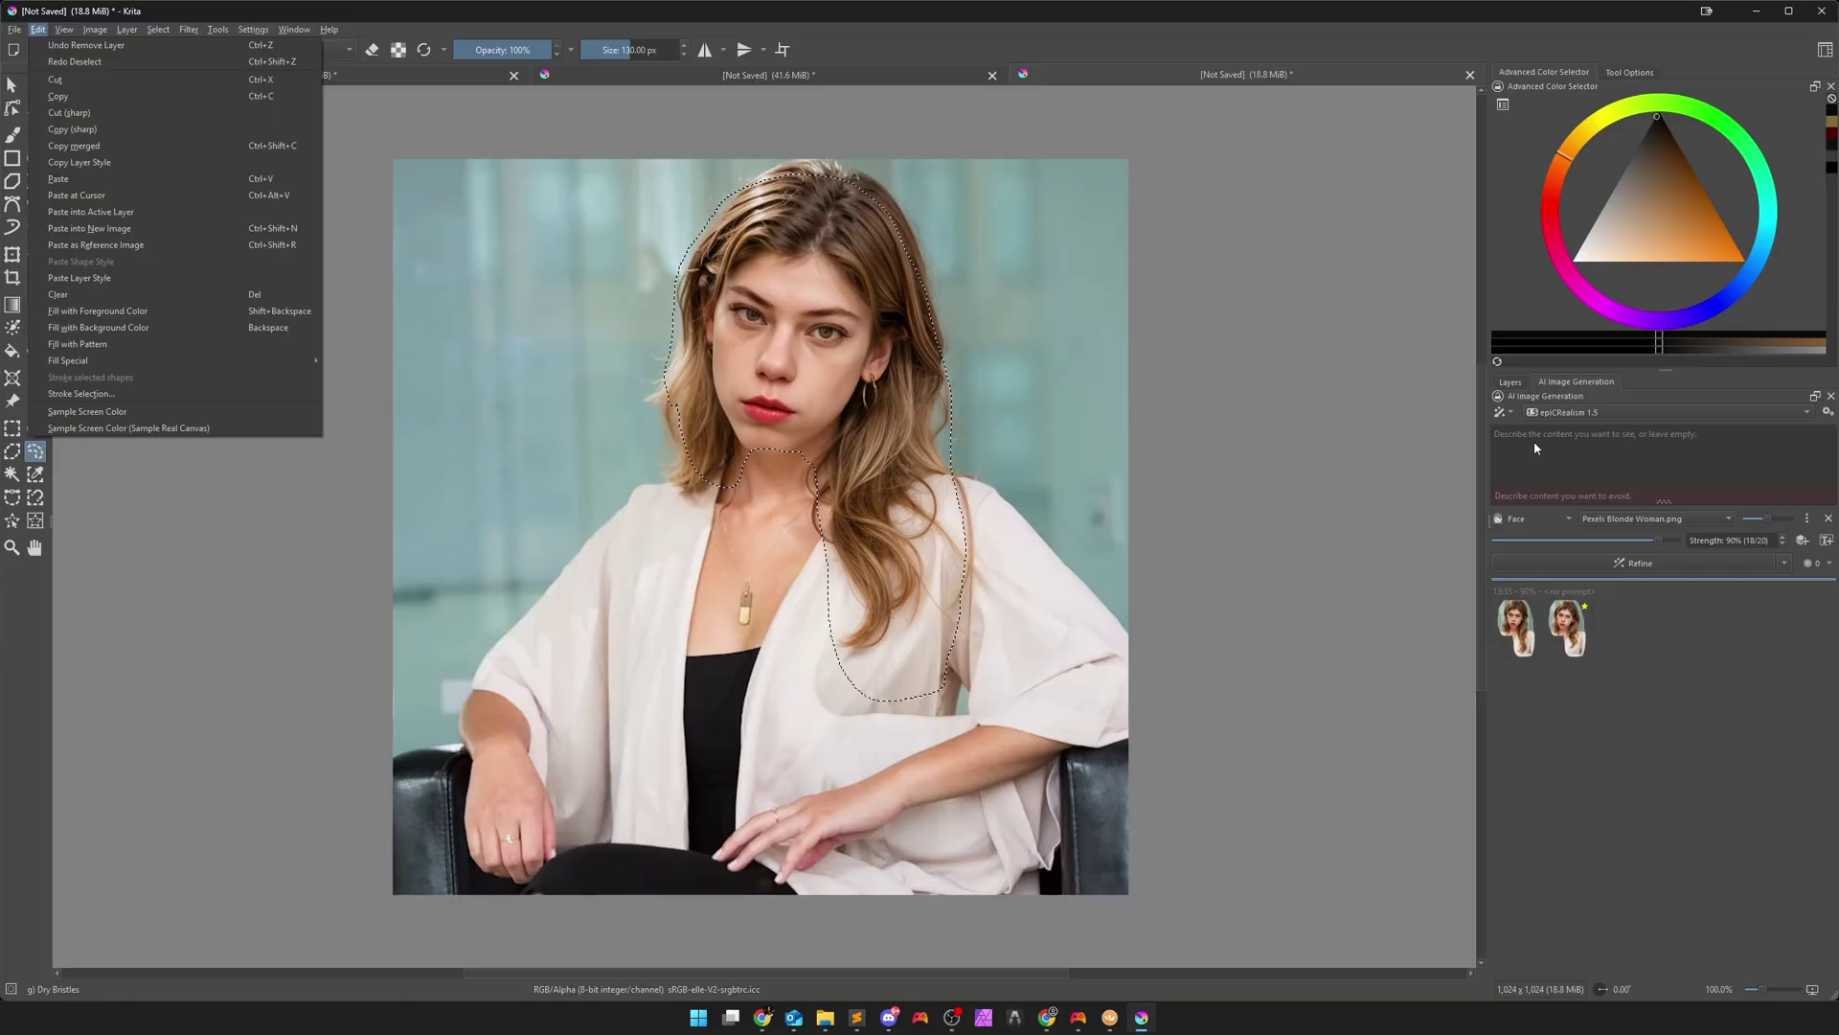
Remove the Generated layer so the original face returns
{"action": "left_click", "coordinate": [1512, 382]}
{"action": "right_click", "coordinate": [1596, 465]}
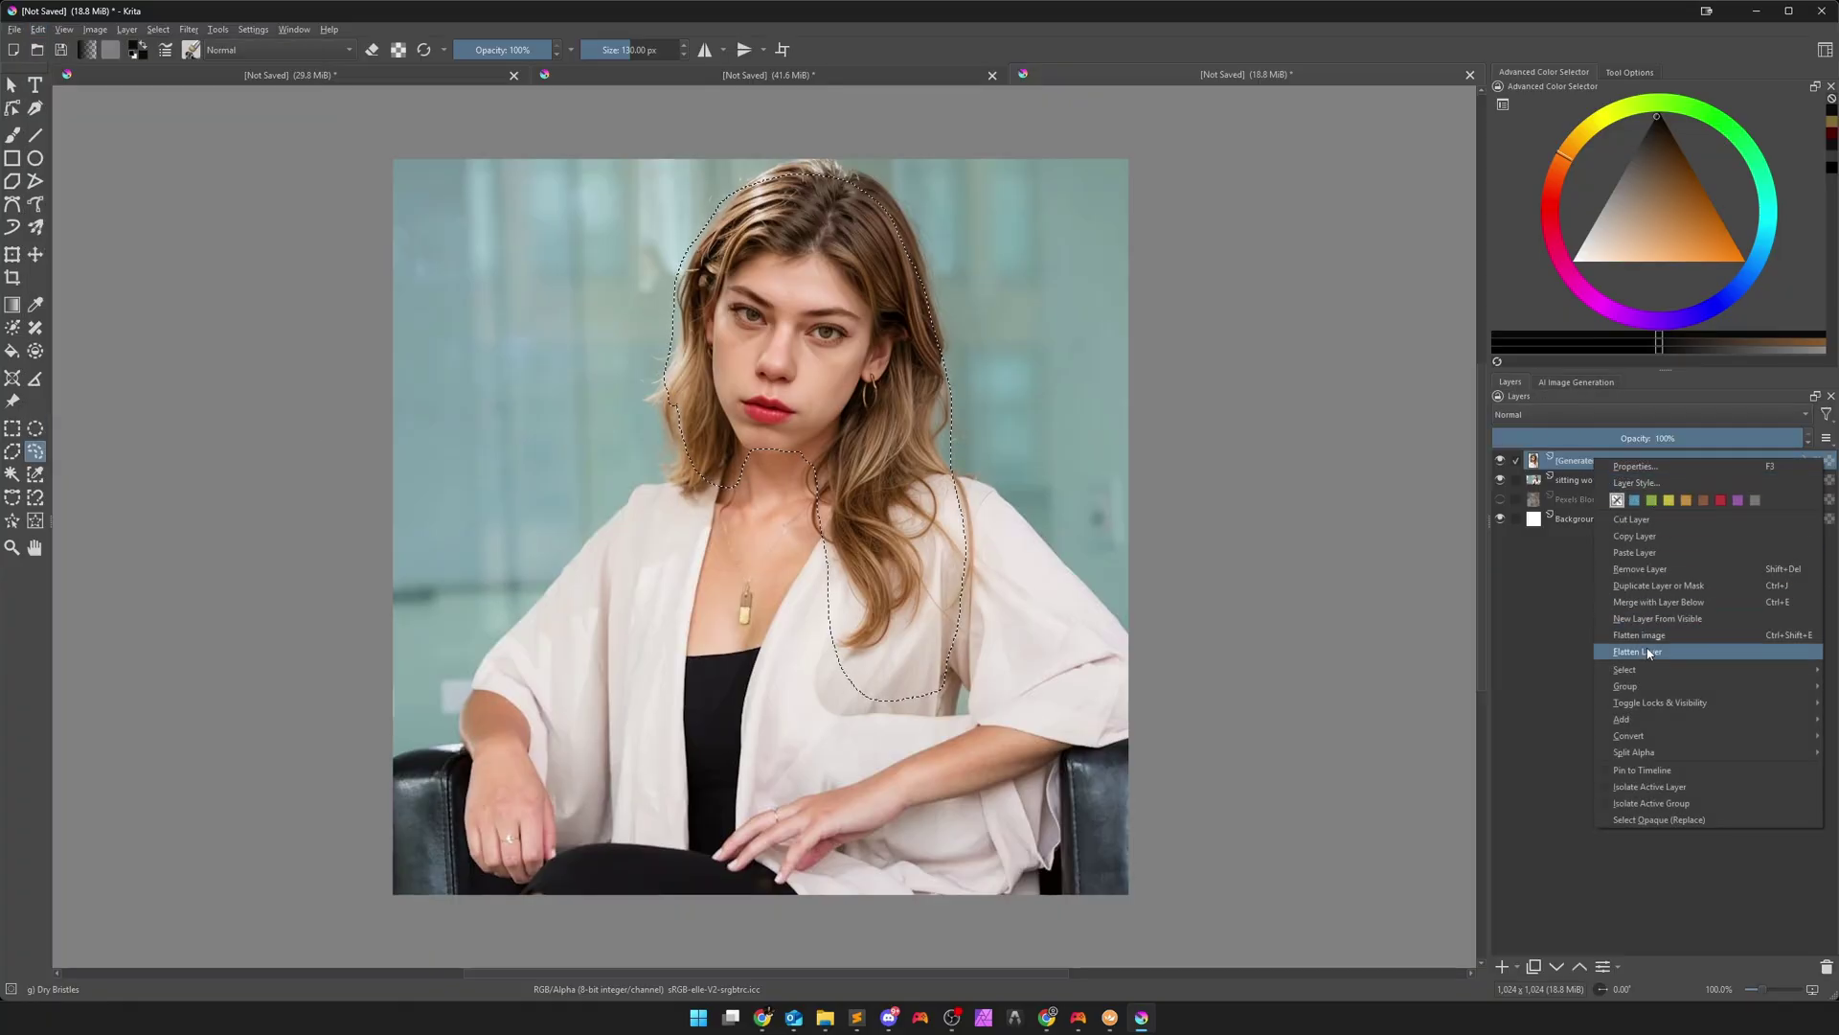
{"action": "left_click", "coordinate": [1641, 569]}
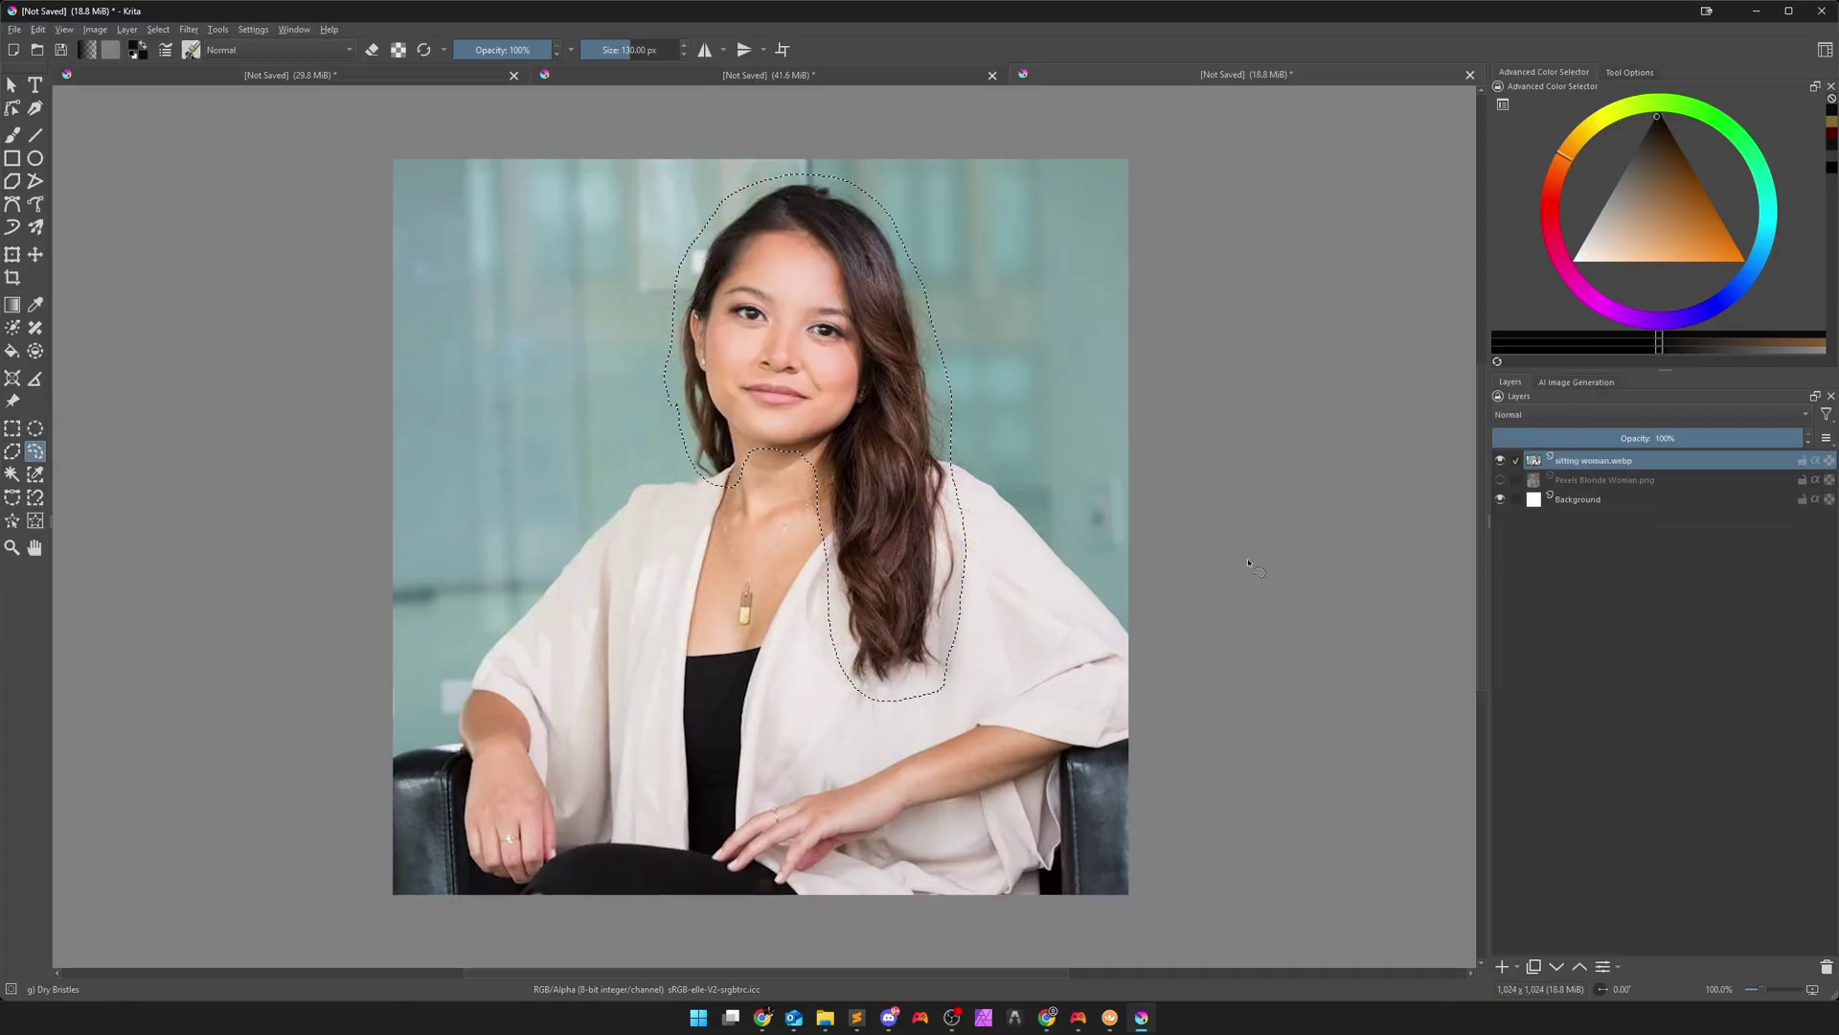
{"action": "left_click", "coordinate": [1576, 382]}
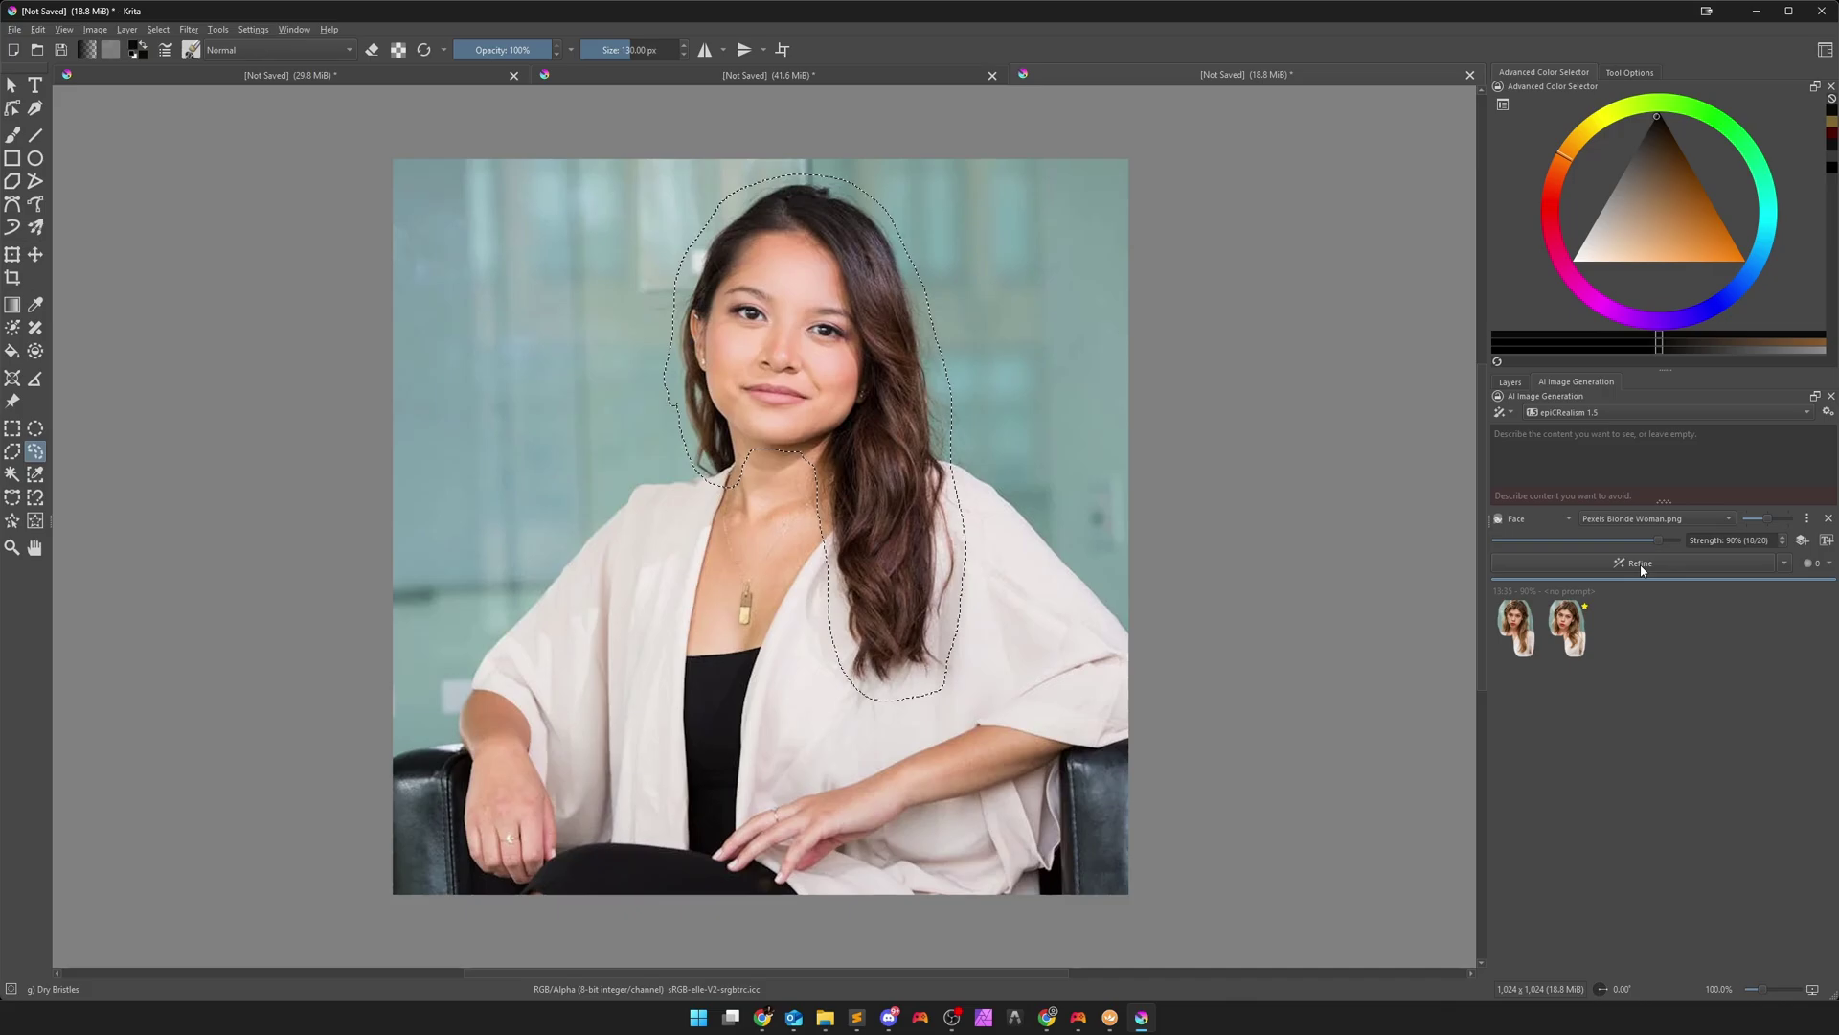
Refine with the prompt 'a blonde woman', apply the second result, and deselect
{"action": "type", "text": "a blonde woman"}
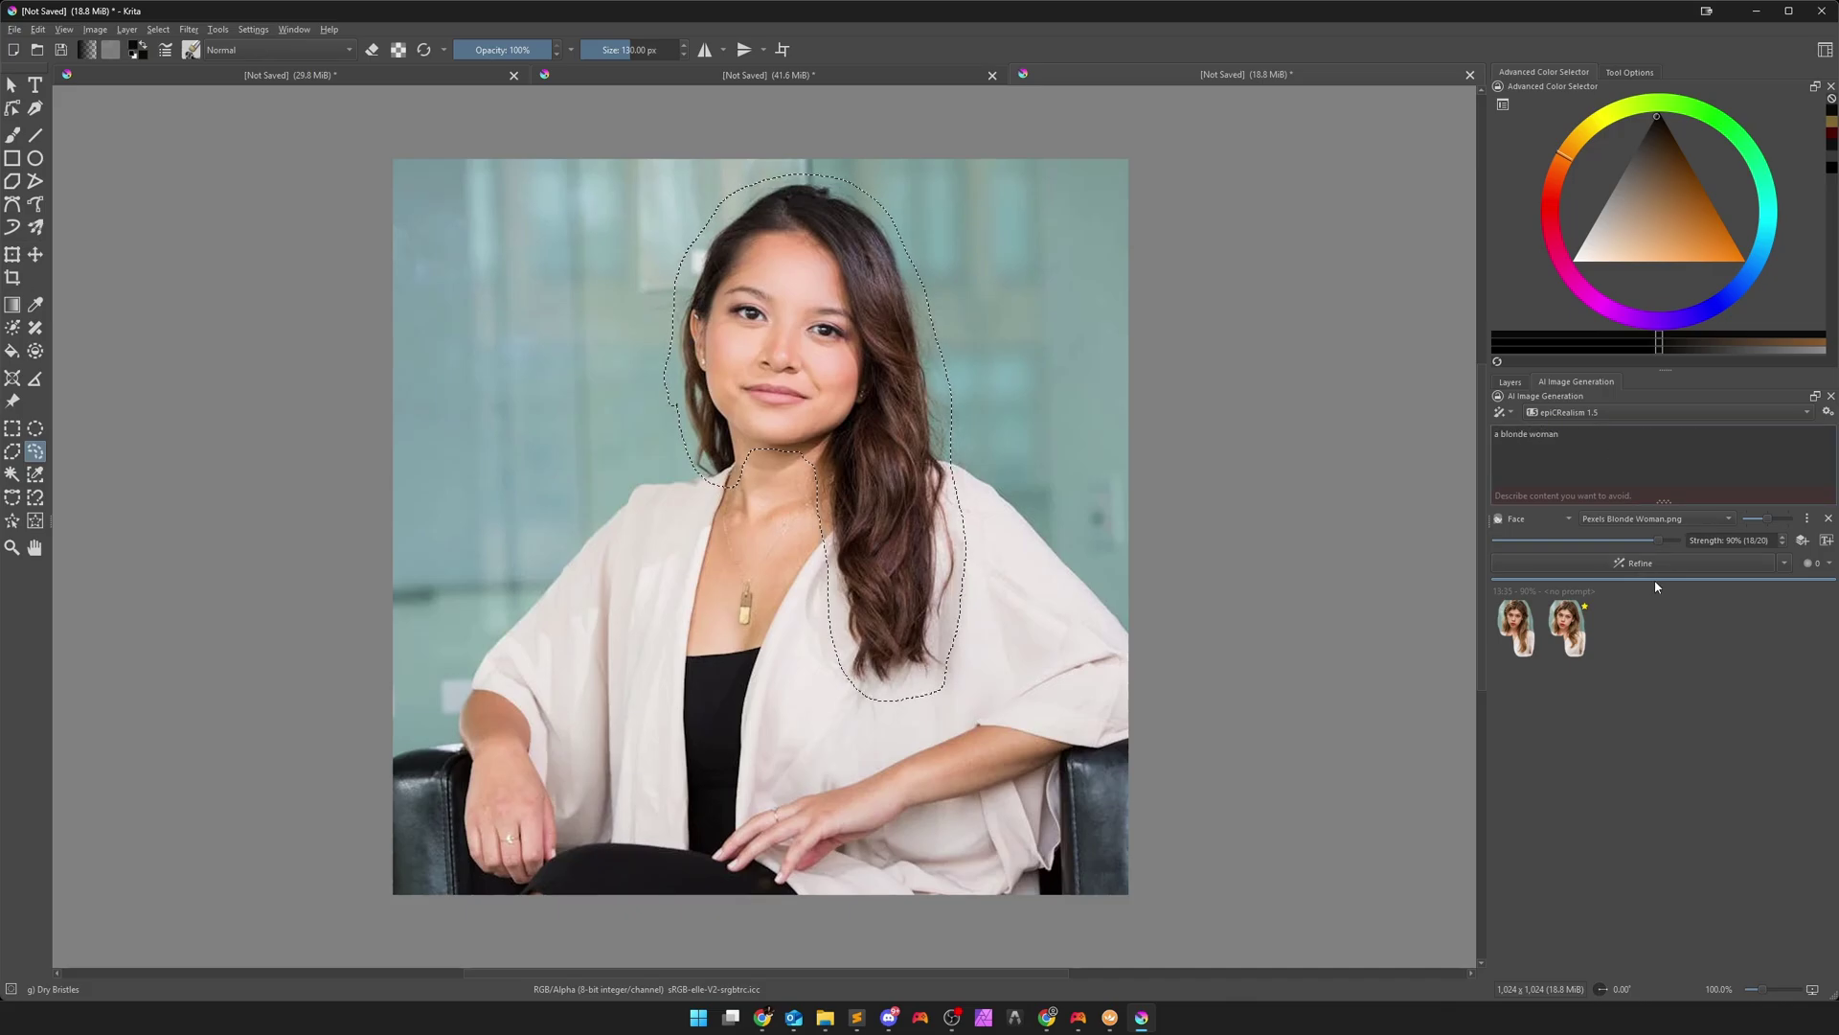
{"action": "left_click", "coordinate": [1656, 567]}
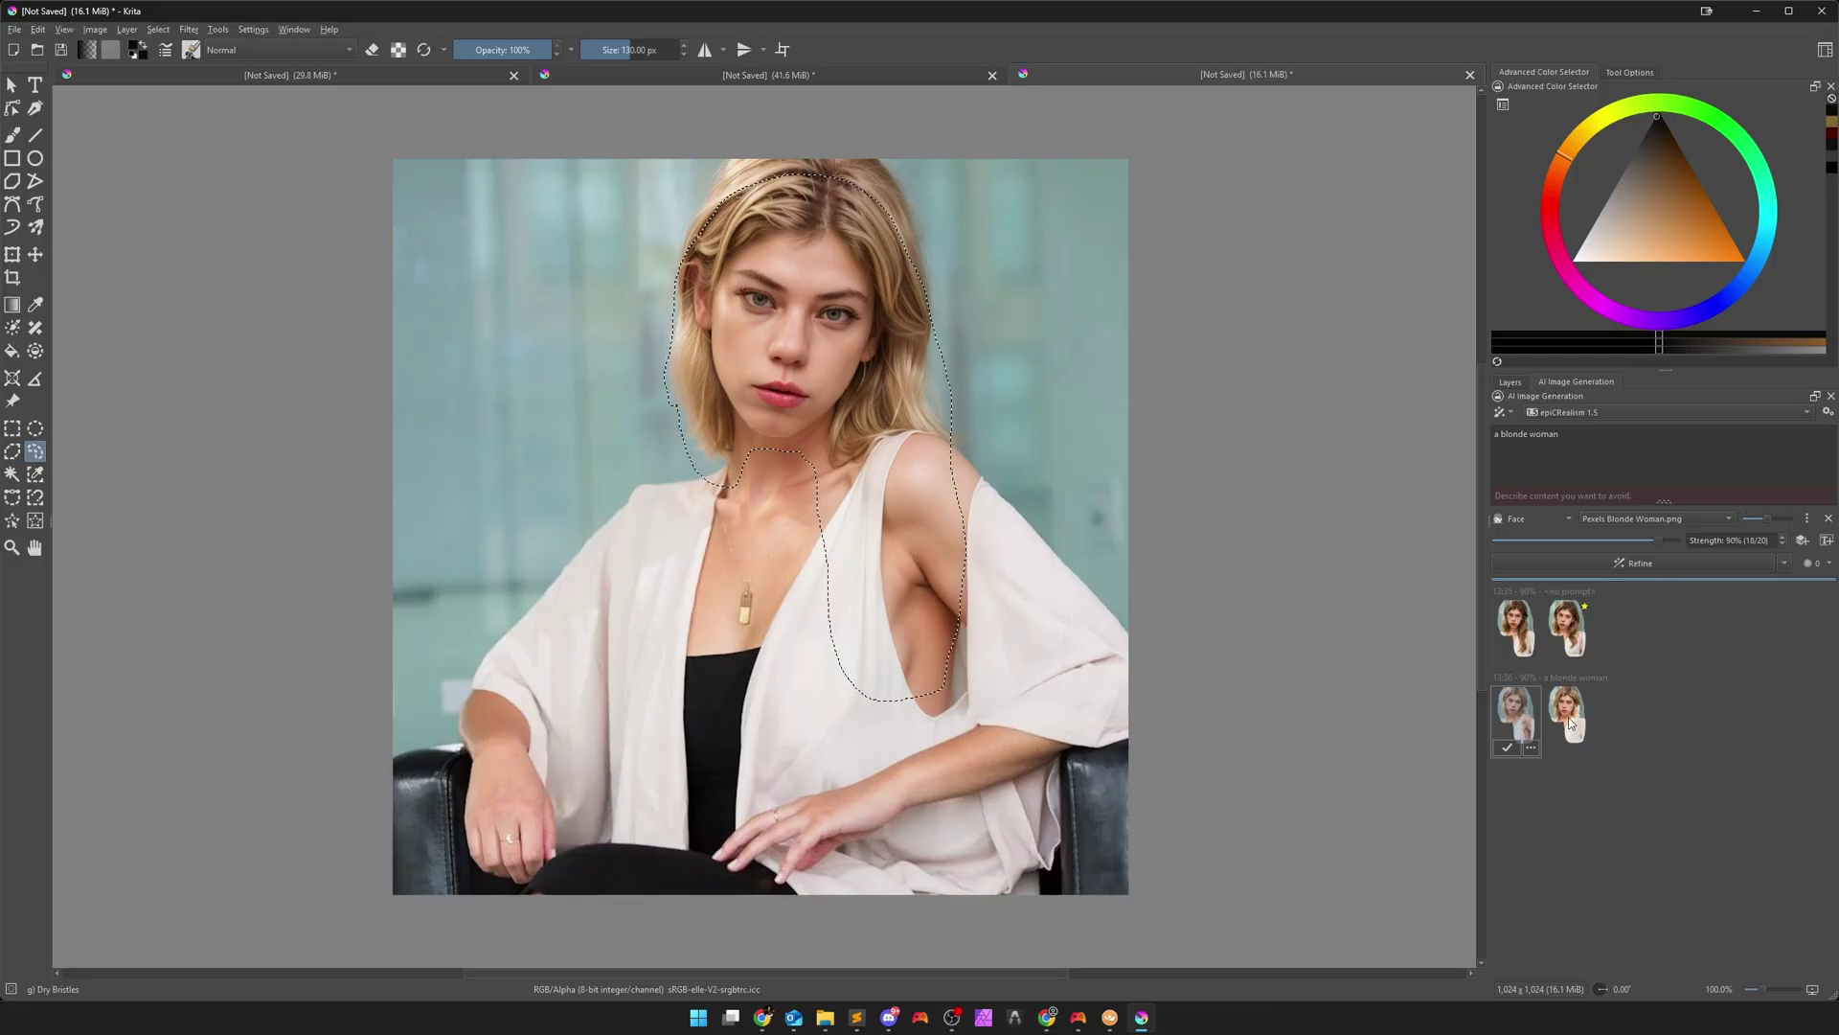
{"action": "left_click", "coordinate": [1569, 719]}
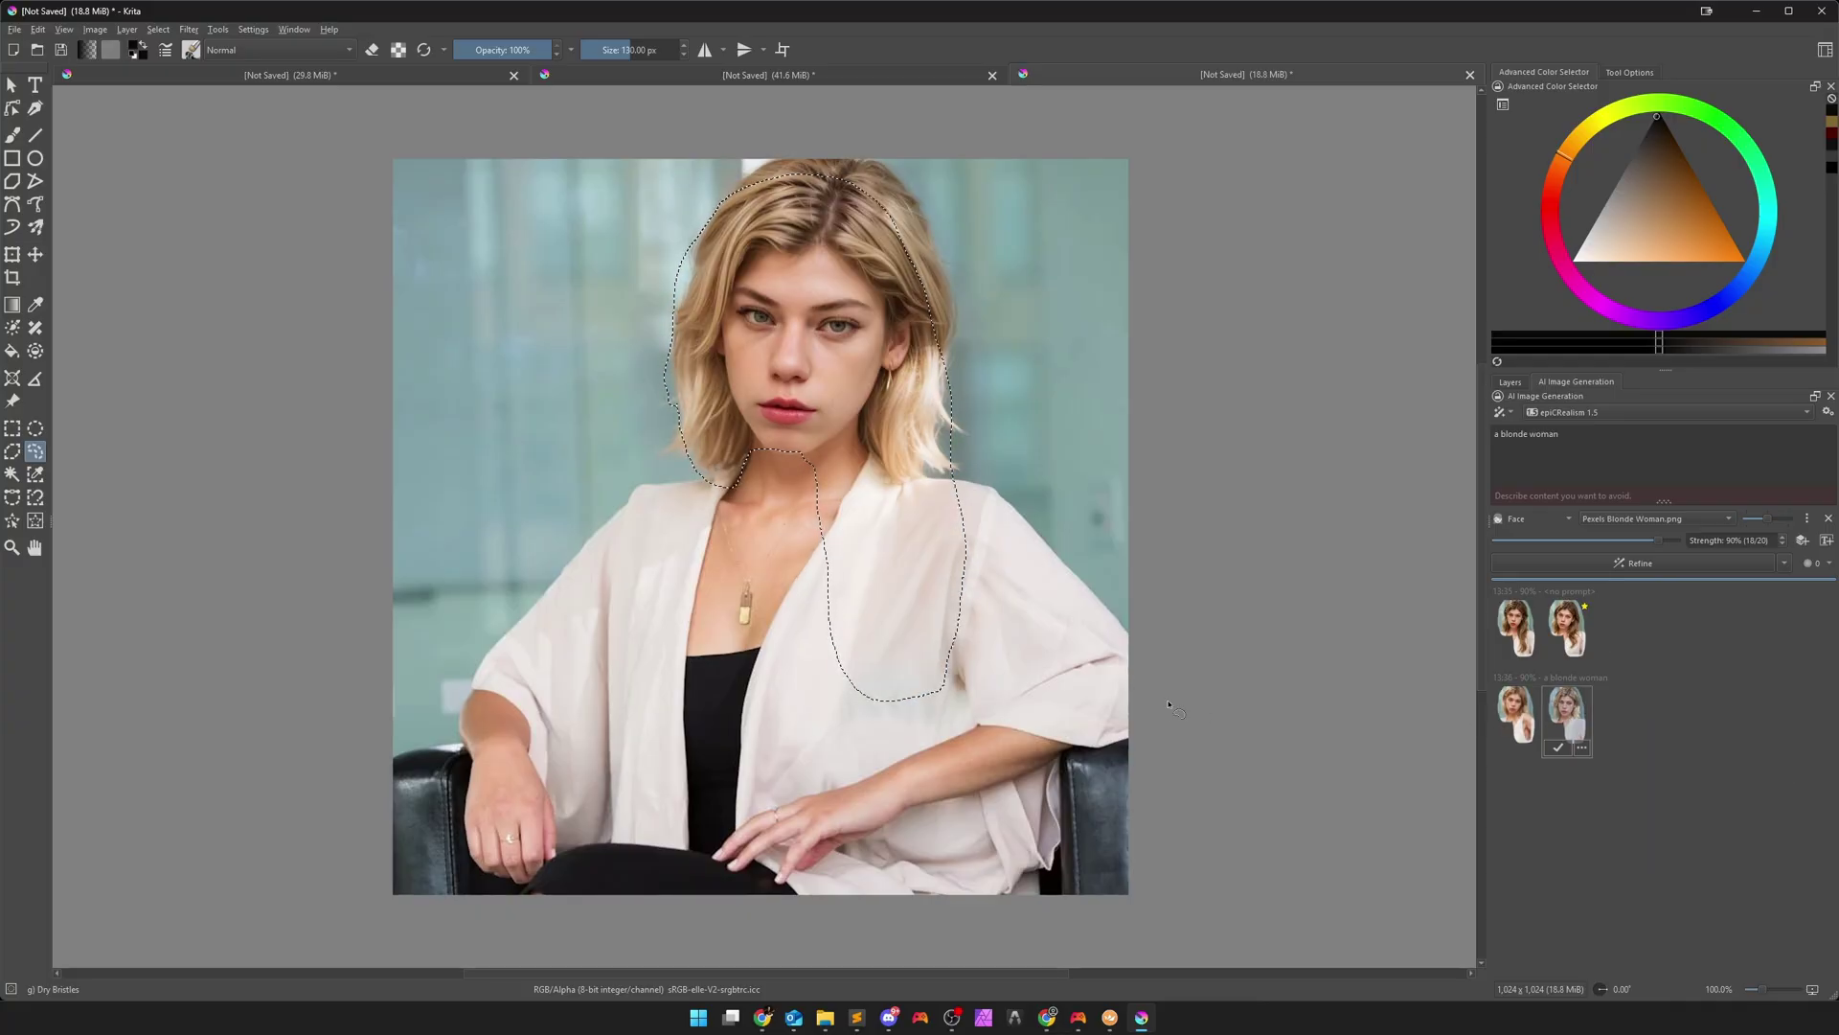
{"action": "scroll", "coordinate": [1168, 706], "scroll_direction": "down", "scroll_amount": 2}
{"action": "scroll", "coordinate": [1167, 702], "scroll_direction": "up", "scroll_amount": 2}
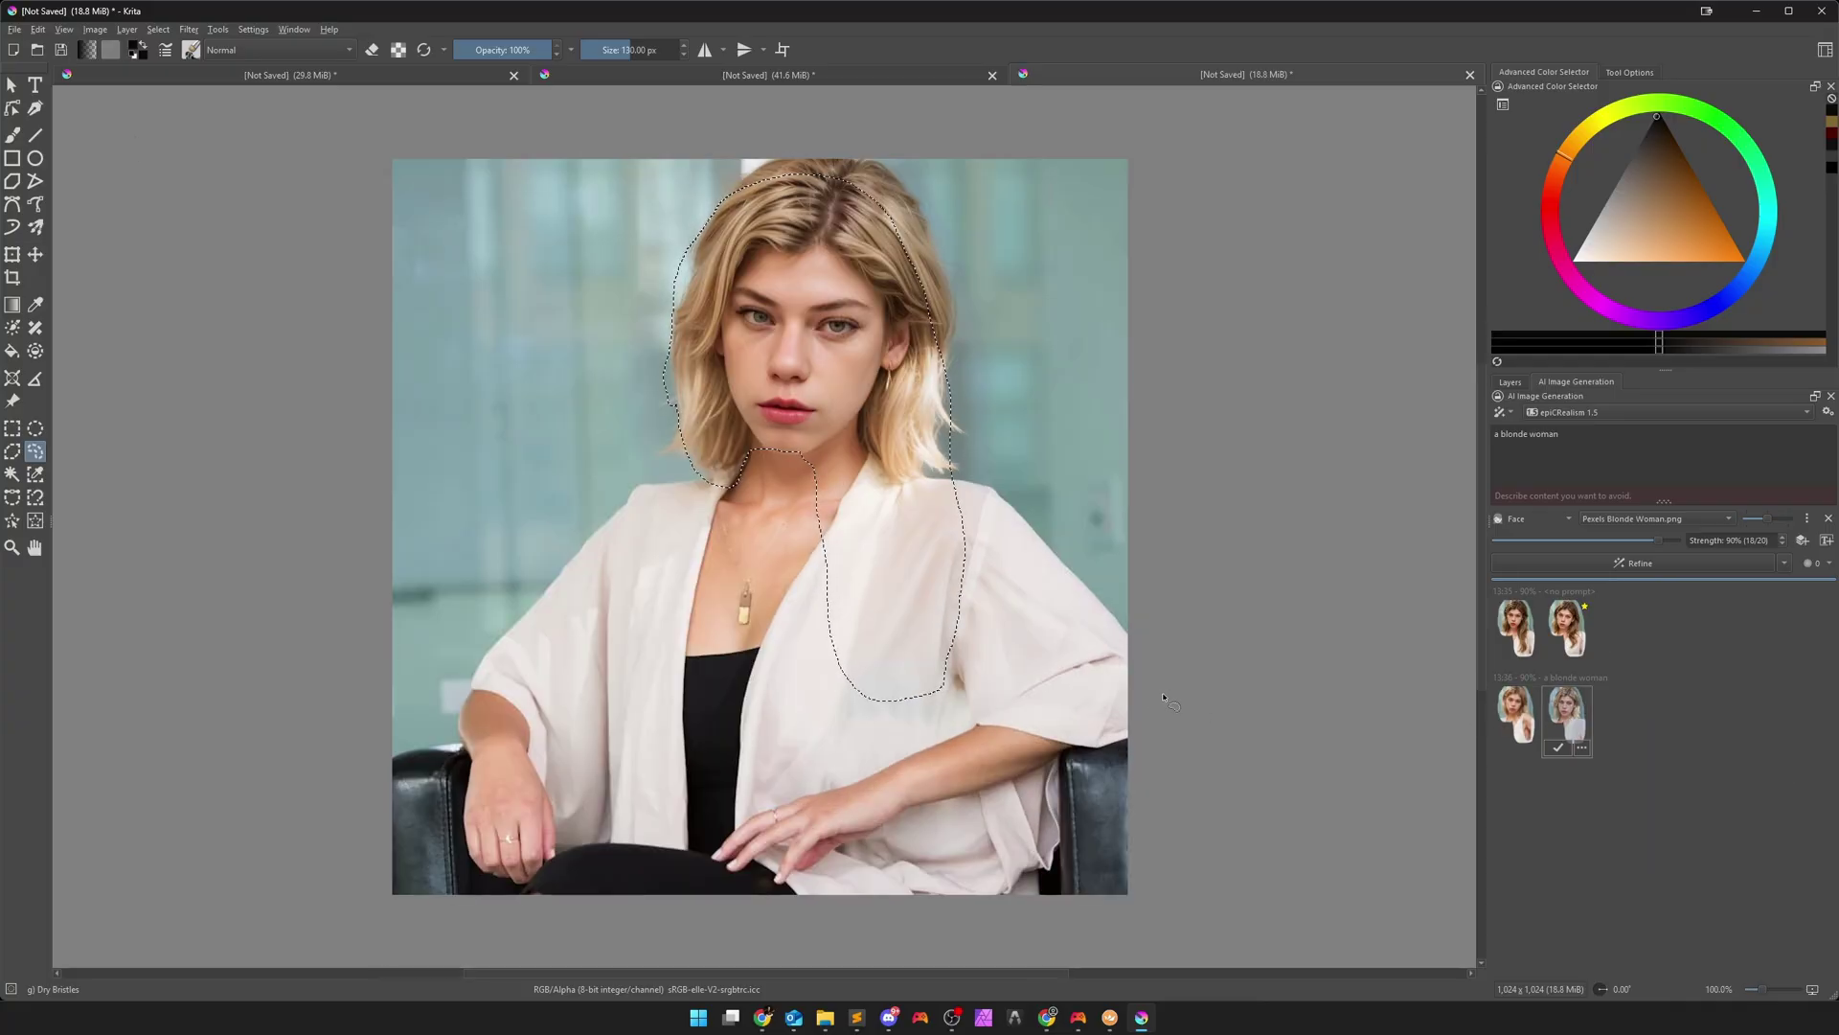
{"action": "left_click", "coordinate": [1561, 750]}
{"action": "left_click", "coordinate": [158, 29]}
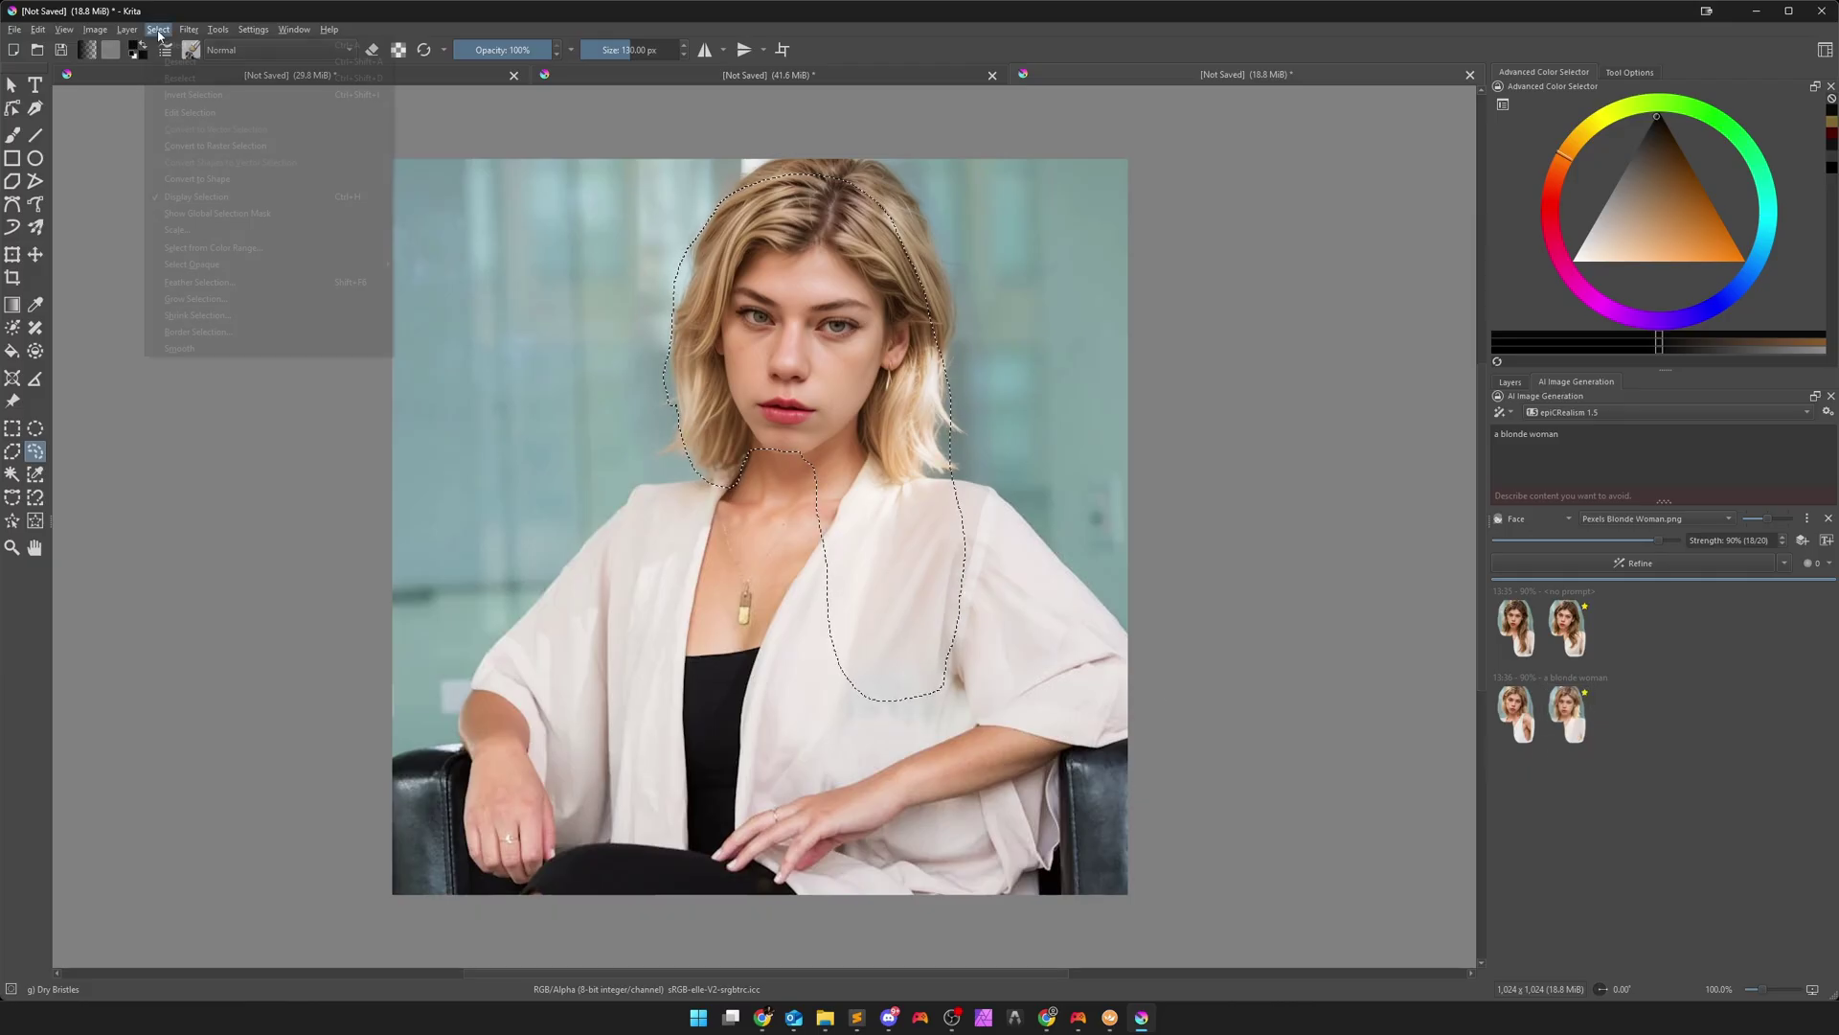
{"action": "left_click", "coordinate": [191, 62]}
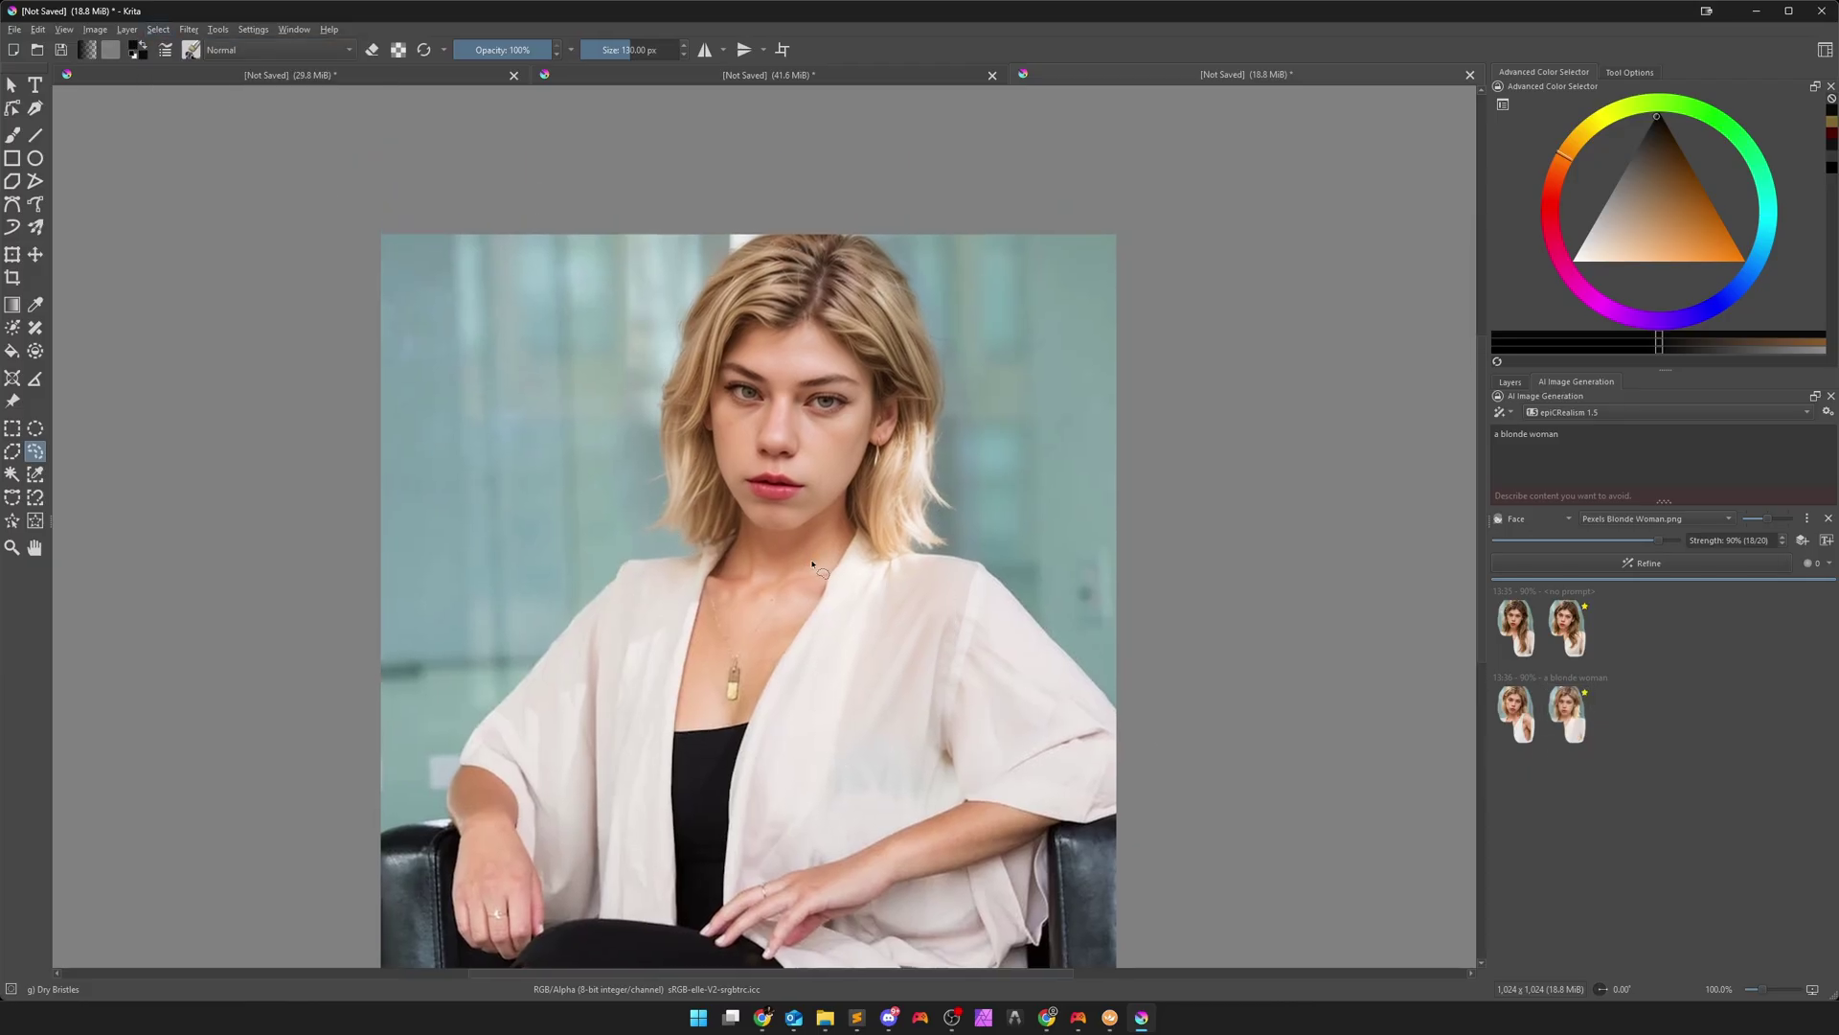
Move the Pexels Blonde Woman layer above the sitting woman layer
{"action": "scroll", "coordinate": [1083, 451], "scroll_direction": "up", "scroll_amount": 1}
{"action": "left_click", "coordinate": [1512, 382]}
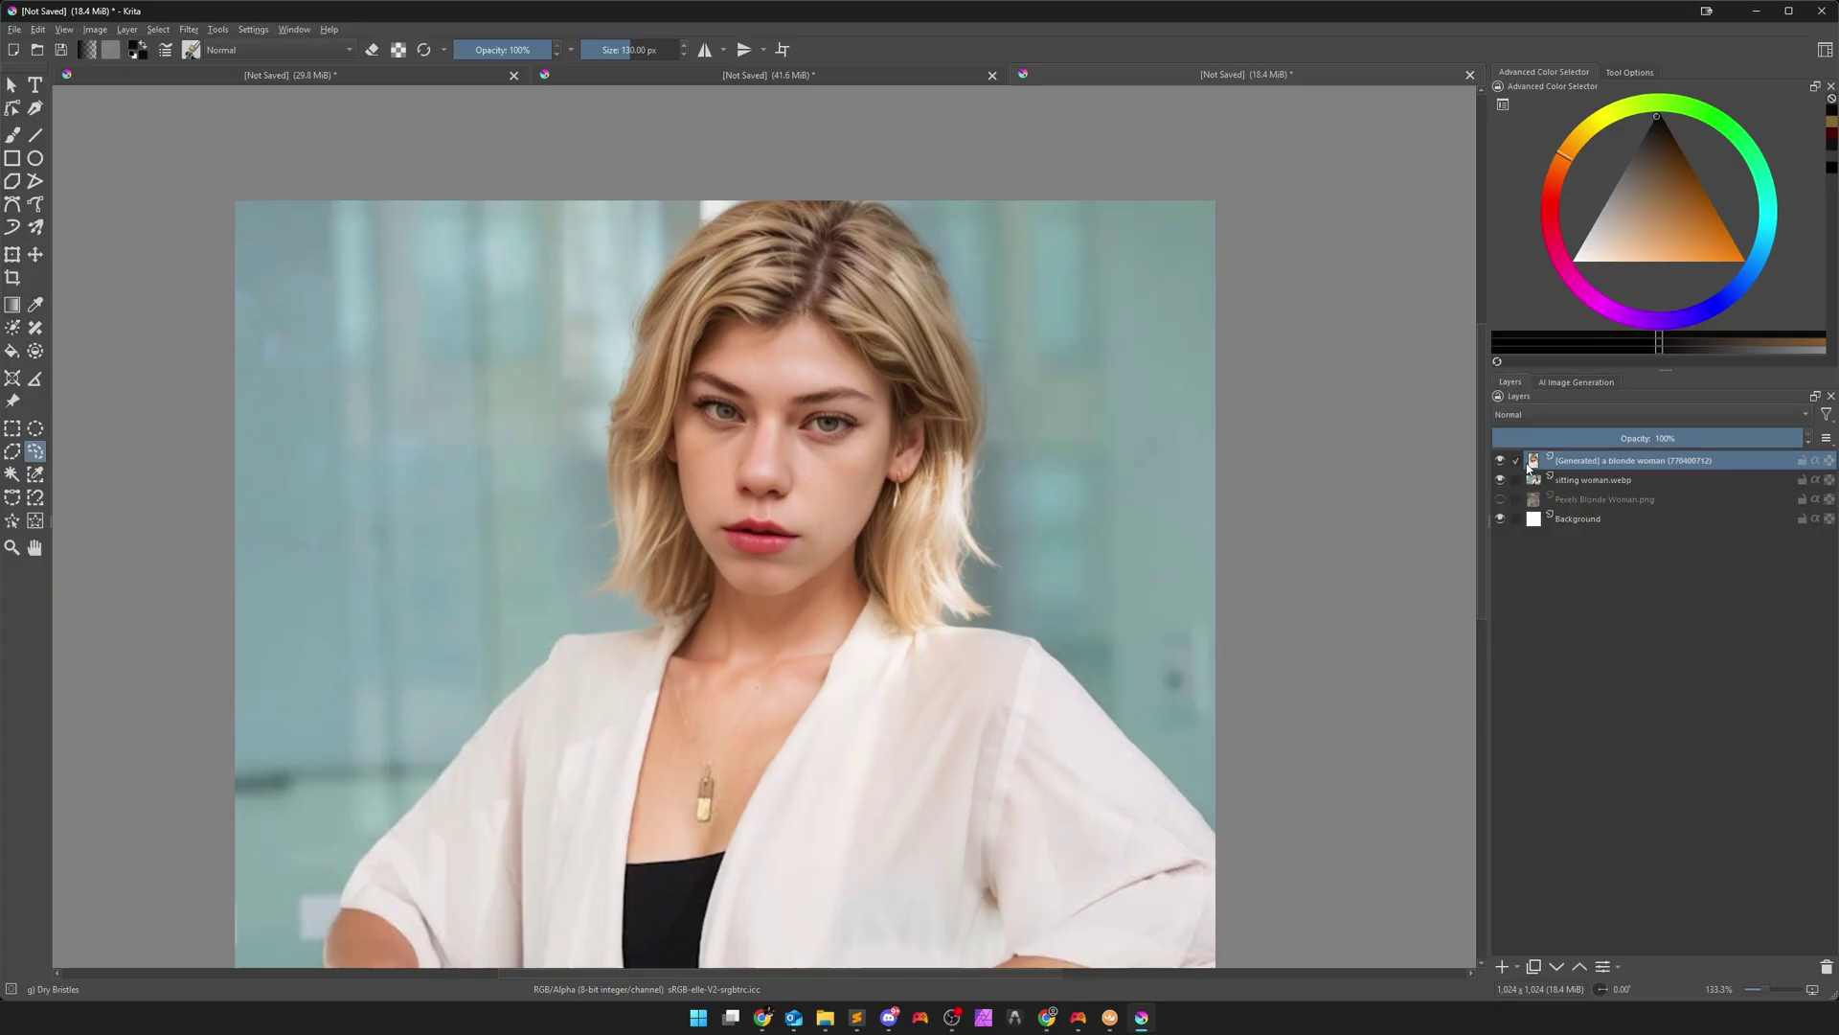
{"action": "mouse_move", "coordinate": [1632, 459]}
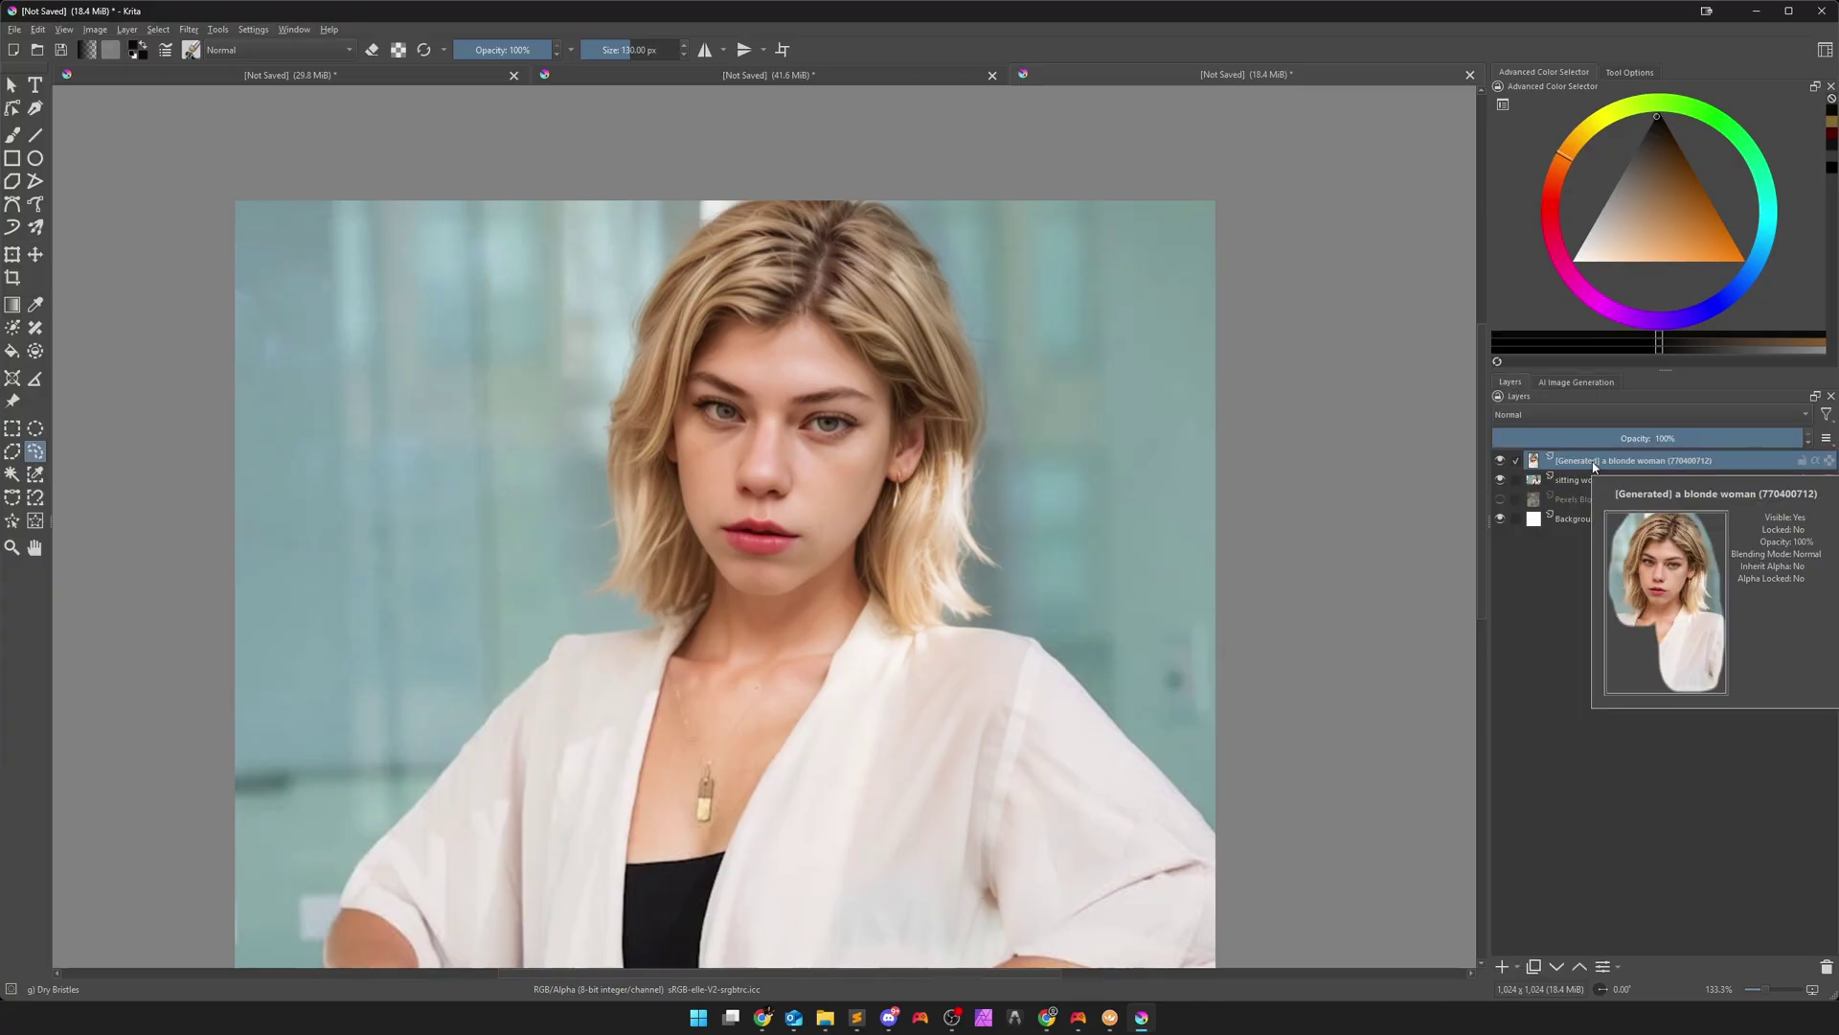
{"action": "left_click", "coordinate": [1500, 461]}
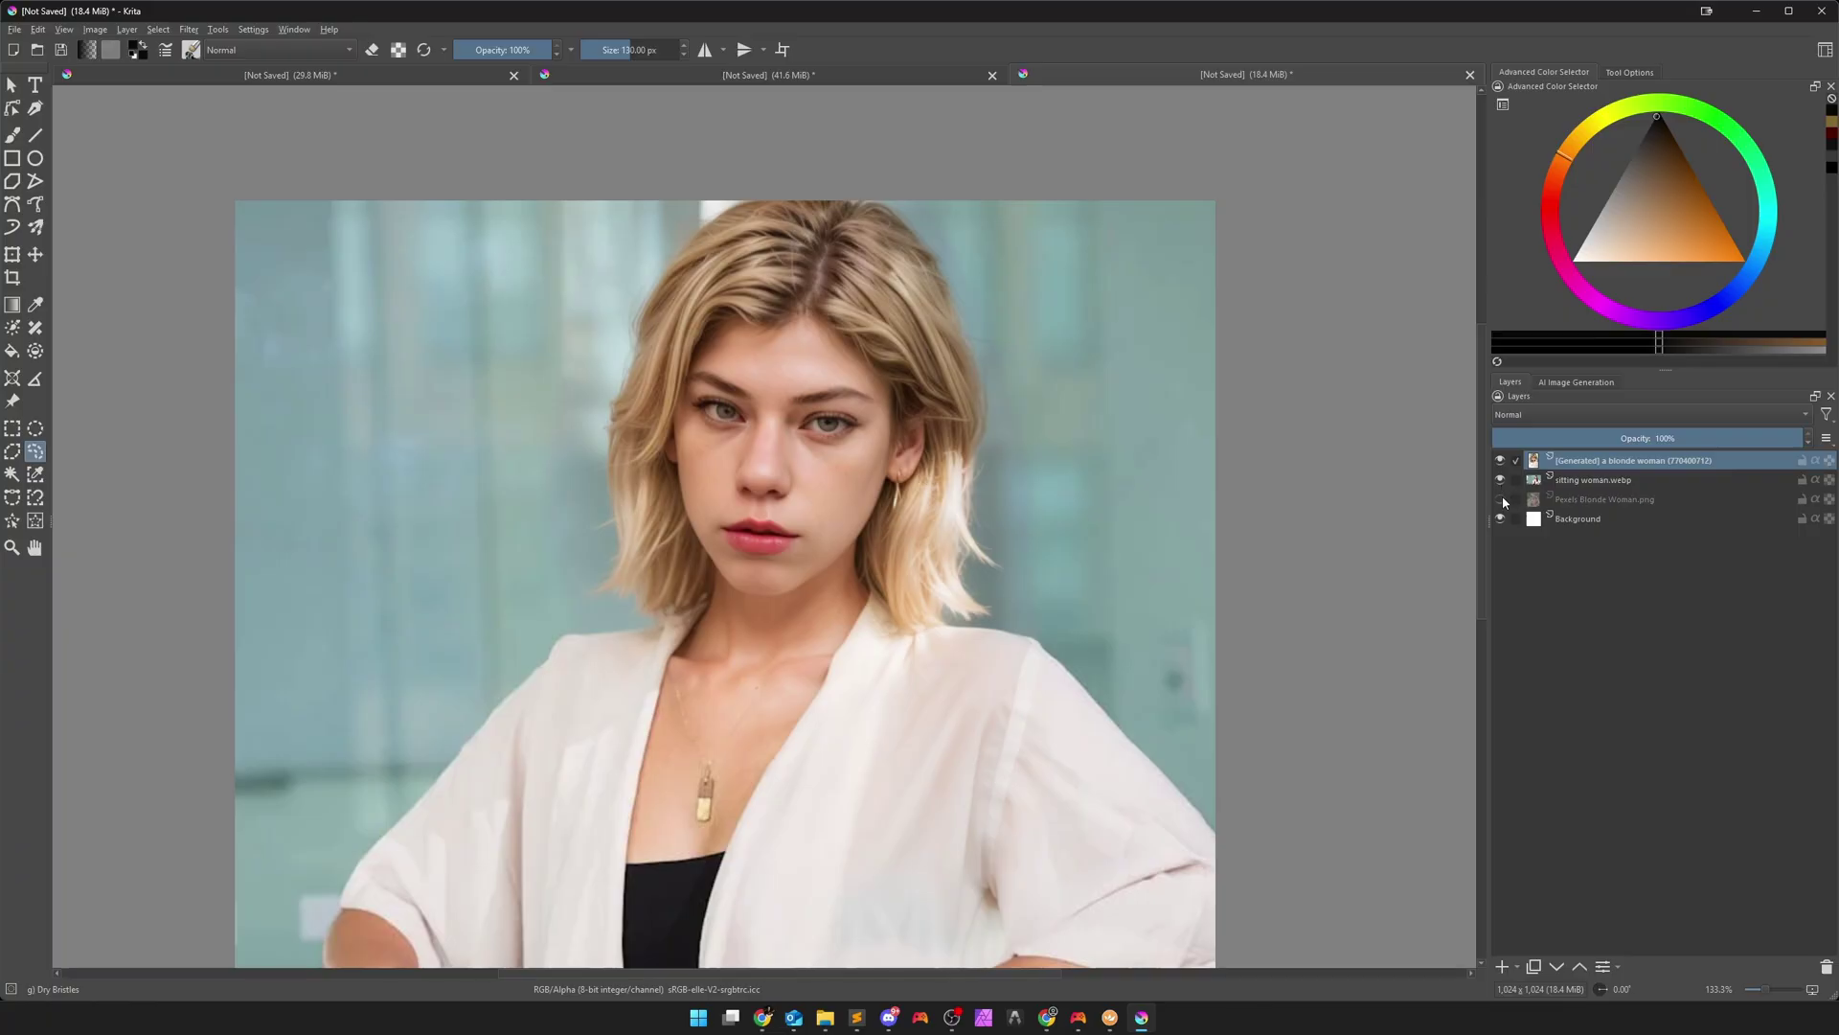
{"action": "left_click_drag", "start_coordinate": [1581, 499], "coordinate": [1505, 472]}
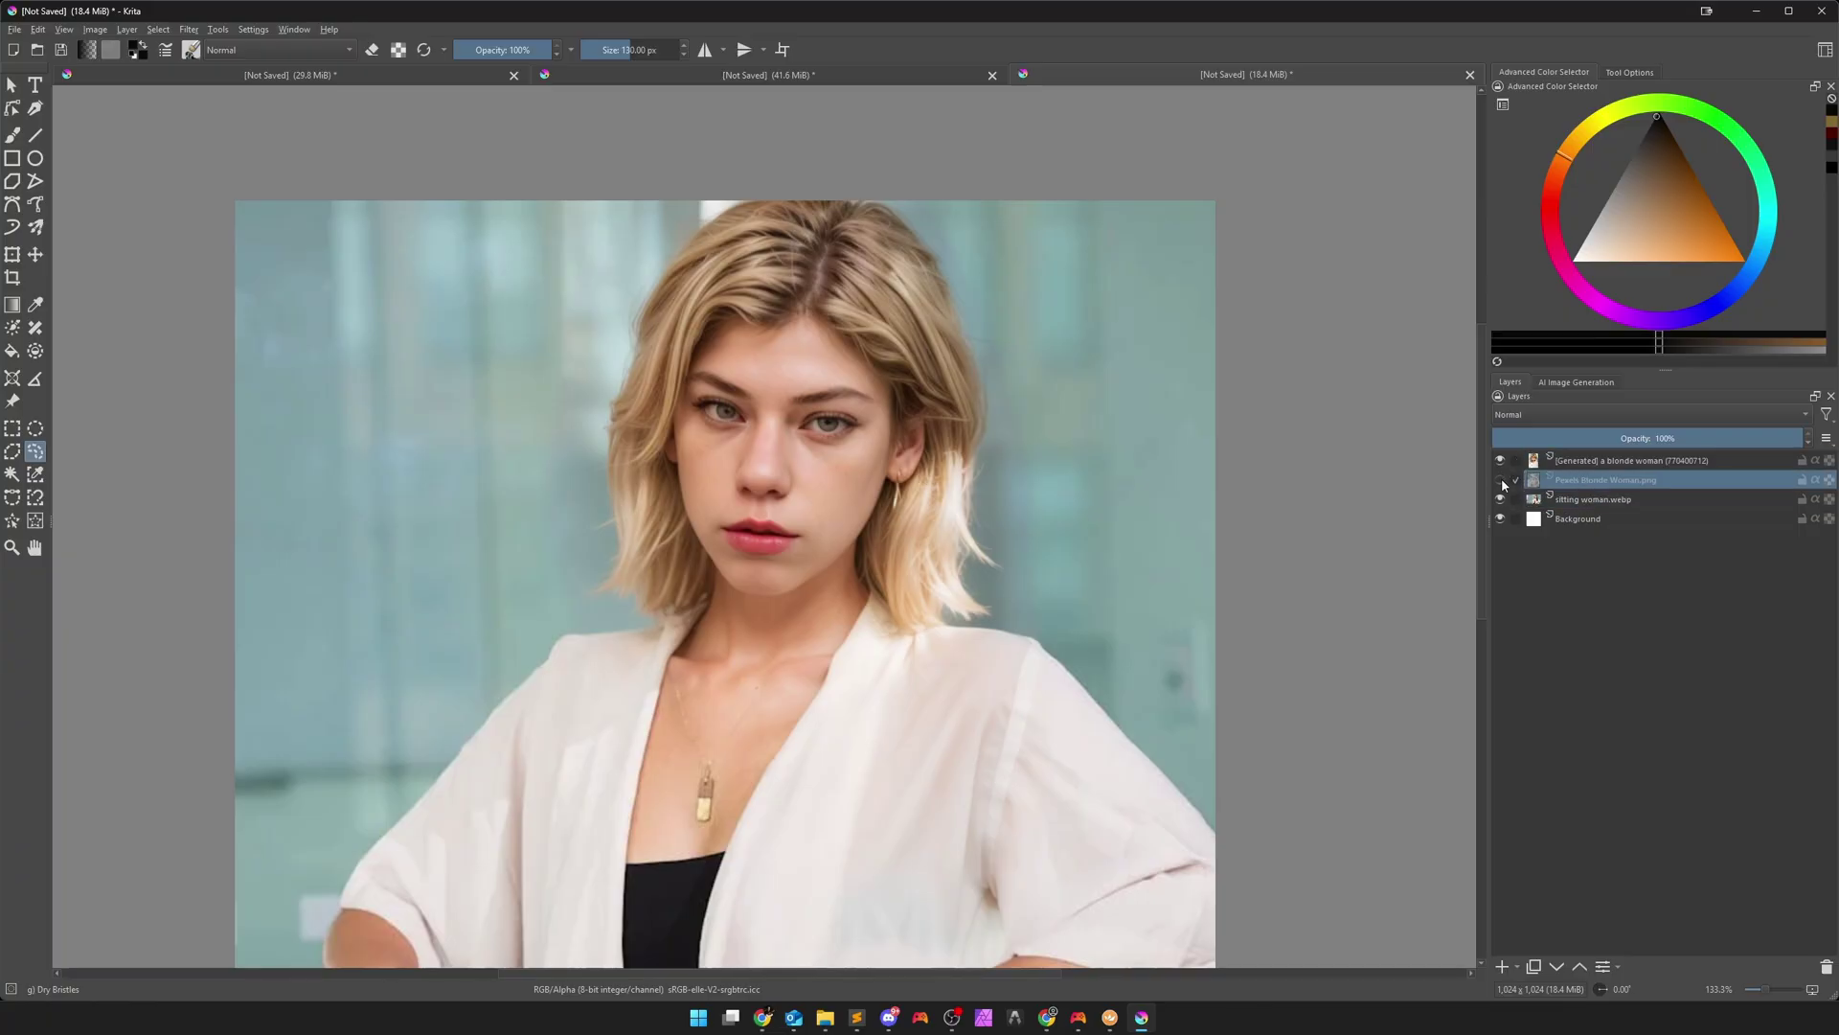
Compare layers by toggling visibility, leaving Pexels Blonde Woman hidden and Generated shown
{"action": "left_click", "coordinate": [1501, 477]}
{"action": "left_click", "coordinate": [1501, 462]}
{"action": "key", "text": "1"}
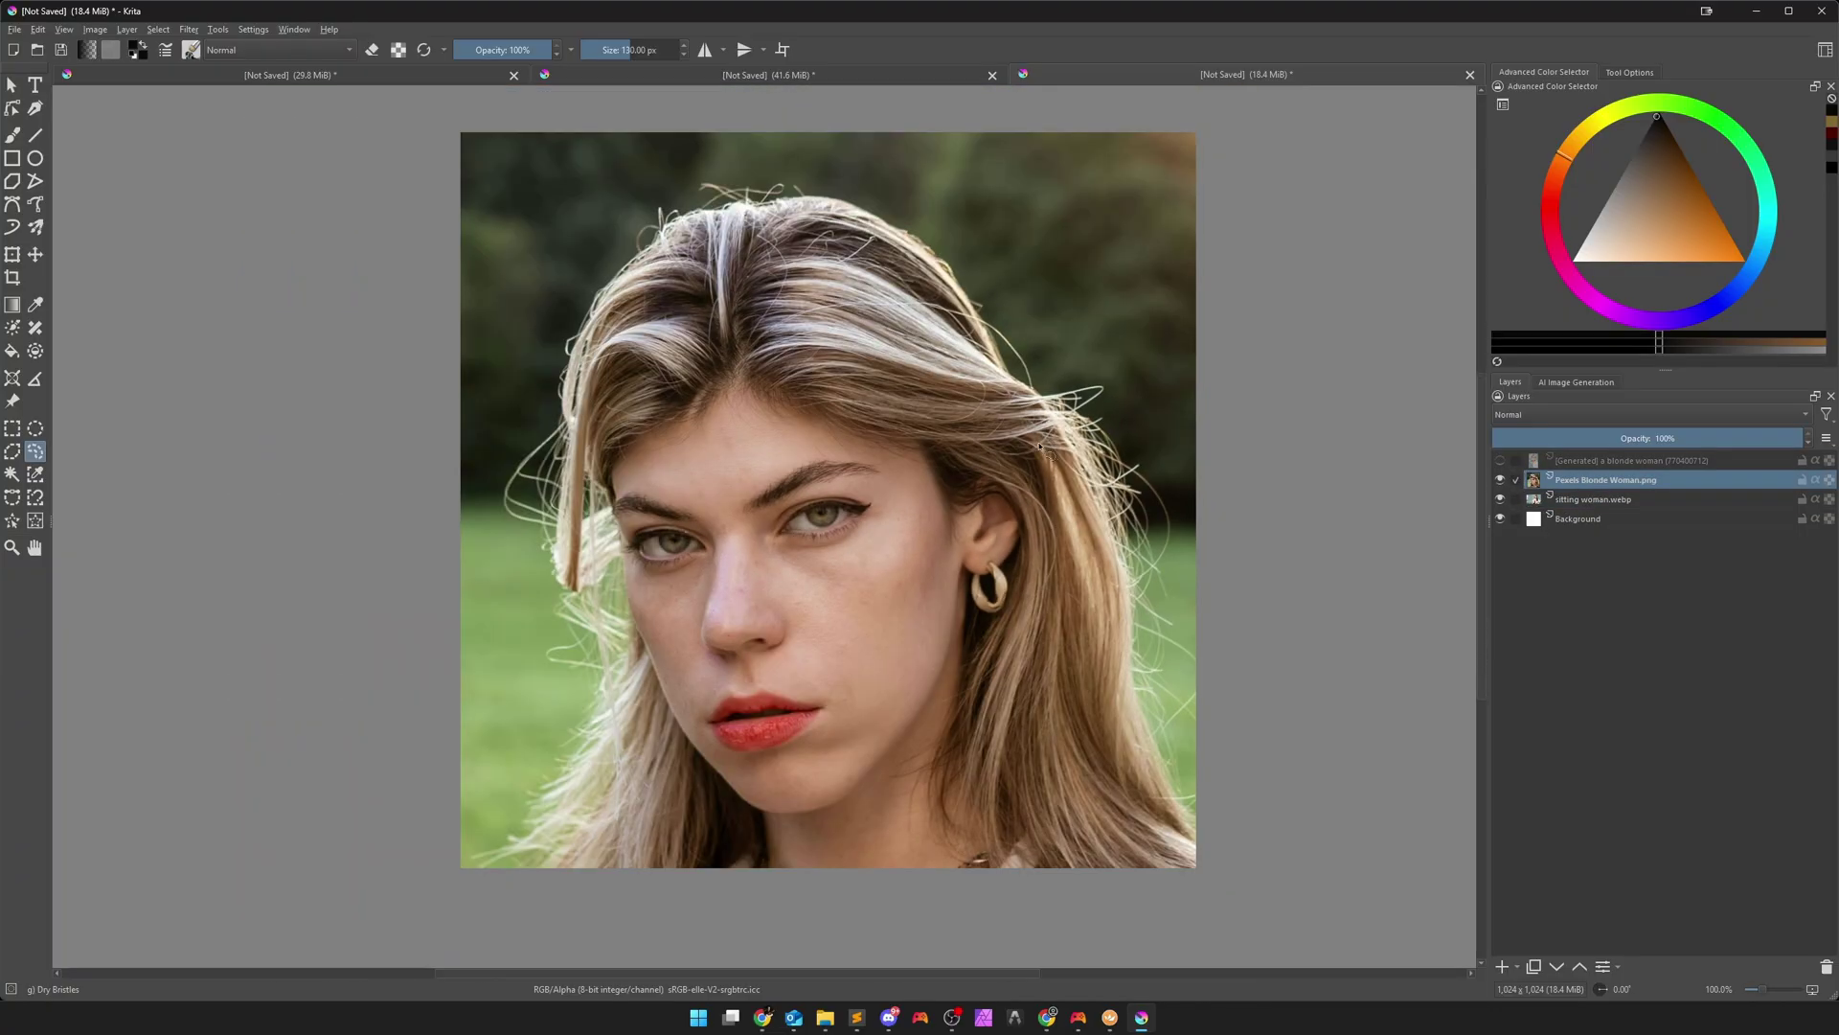
{"action": "left_click", "coordinate": [1501, 462]}
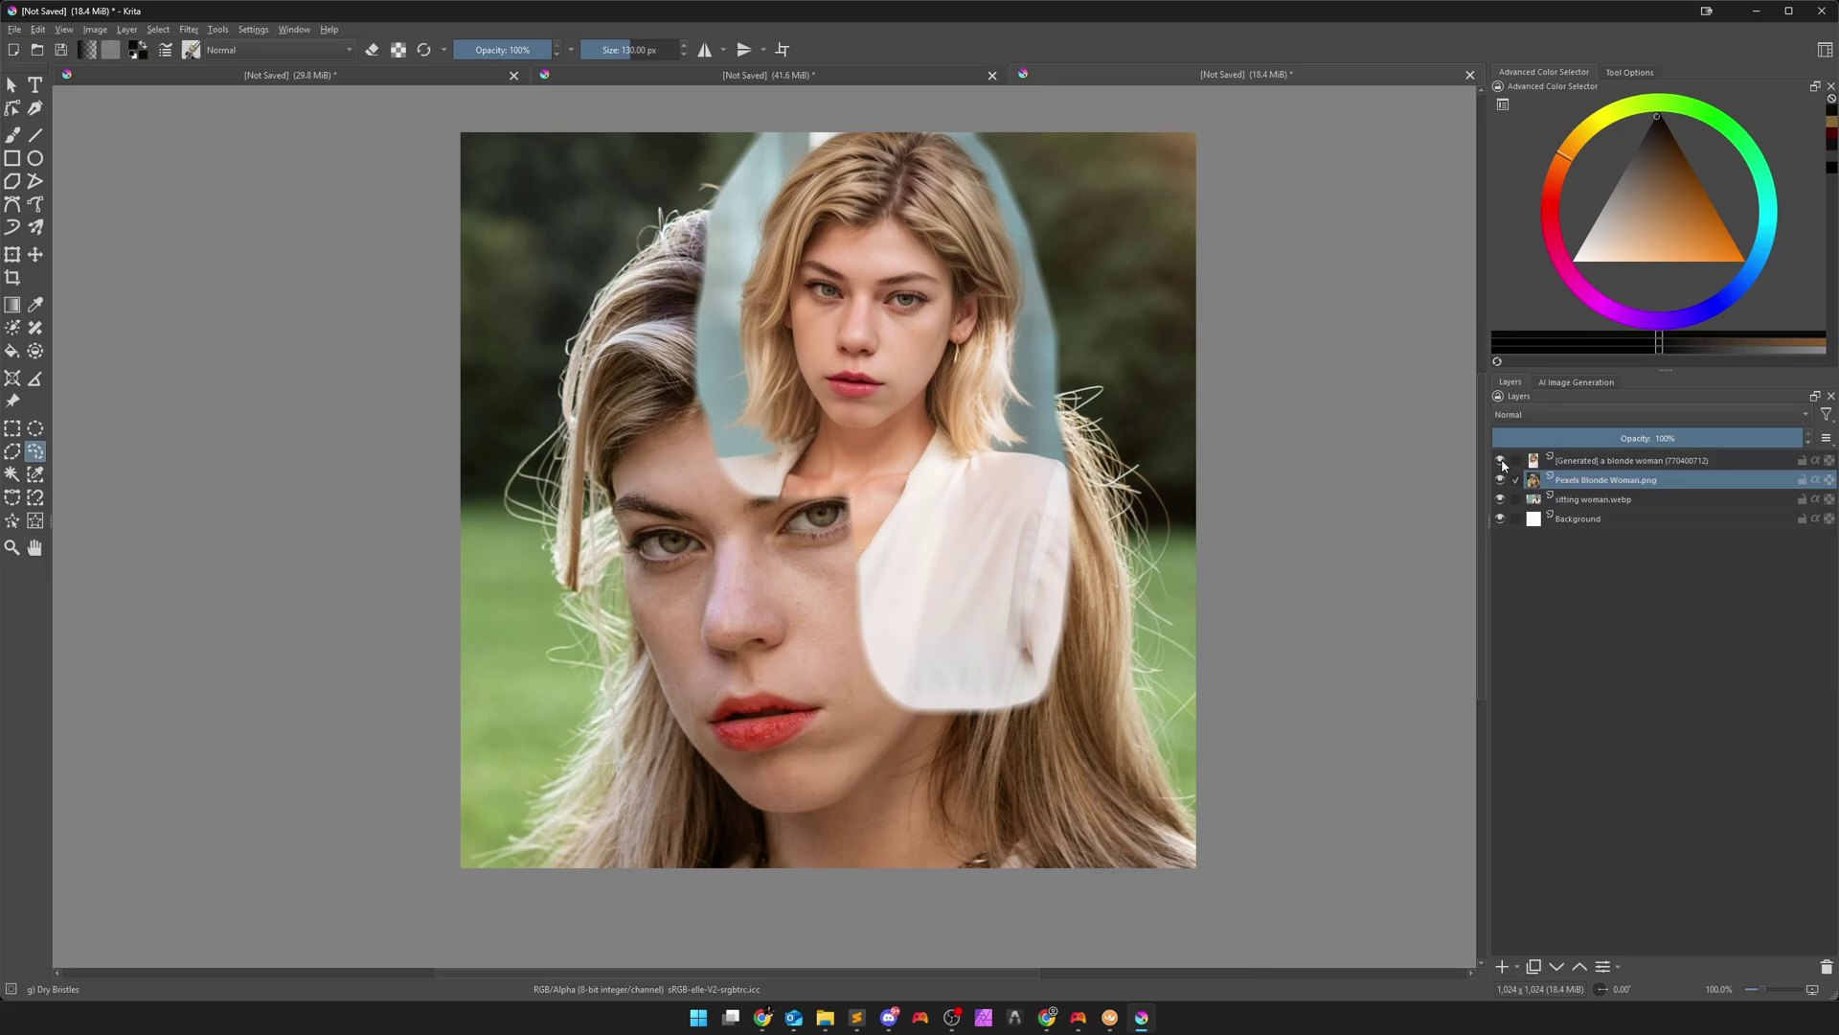
{"action": "left_click", "coordinate": [1501, 462]}
{"action": "left_click", "coordinate": [1502, 479]}
{"action": "left_click", "coordinate": [1501, 462]}
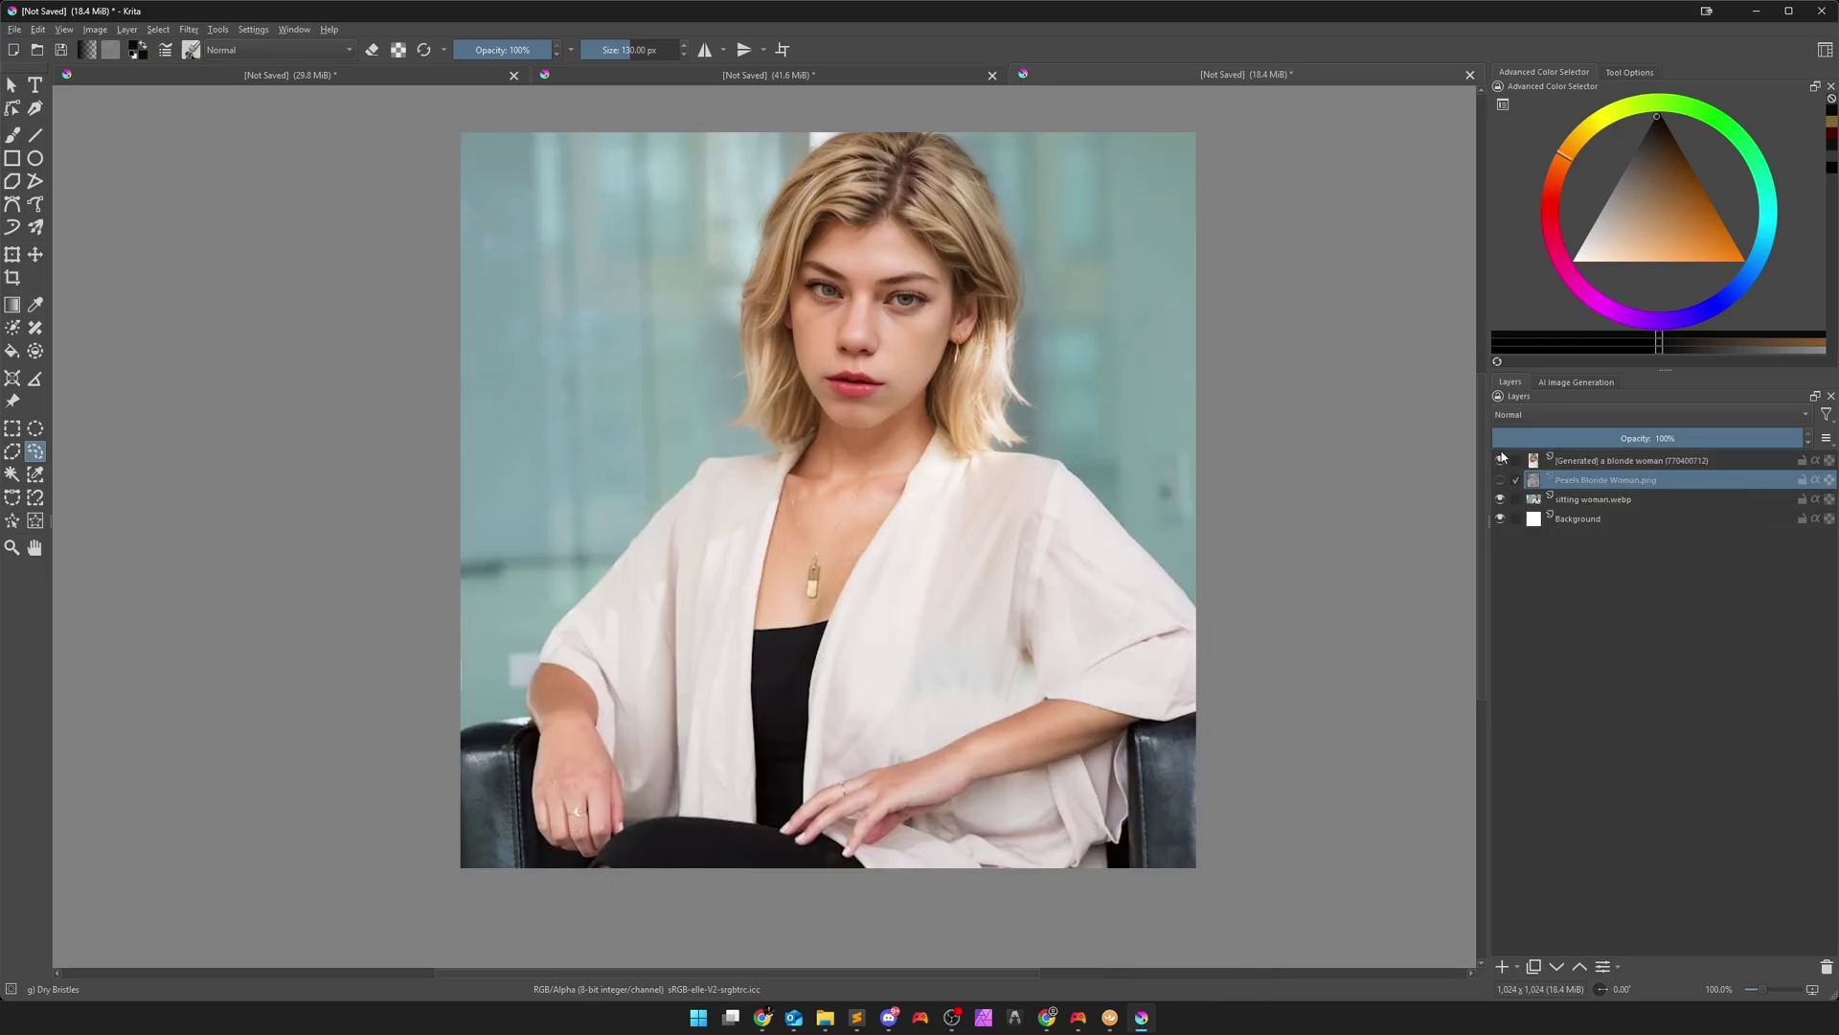
{"action": "left_click", "coordinate": [1501, 462]}
{"action": "left_click", "coordinate": [1501, 461]}
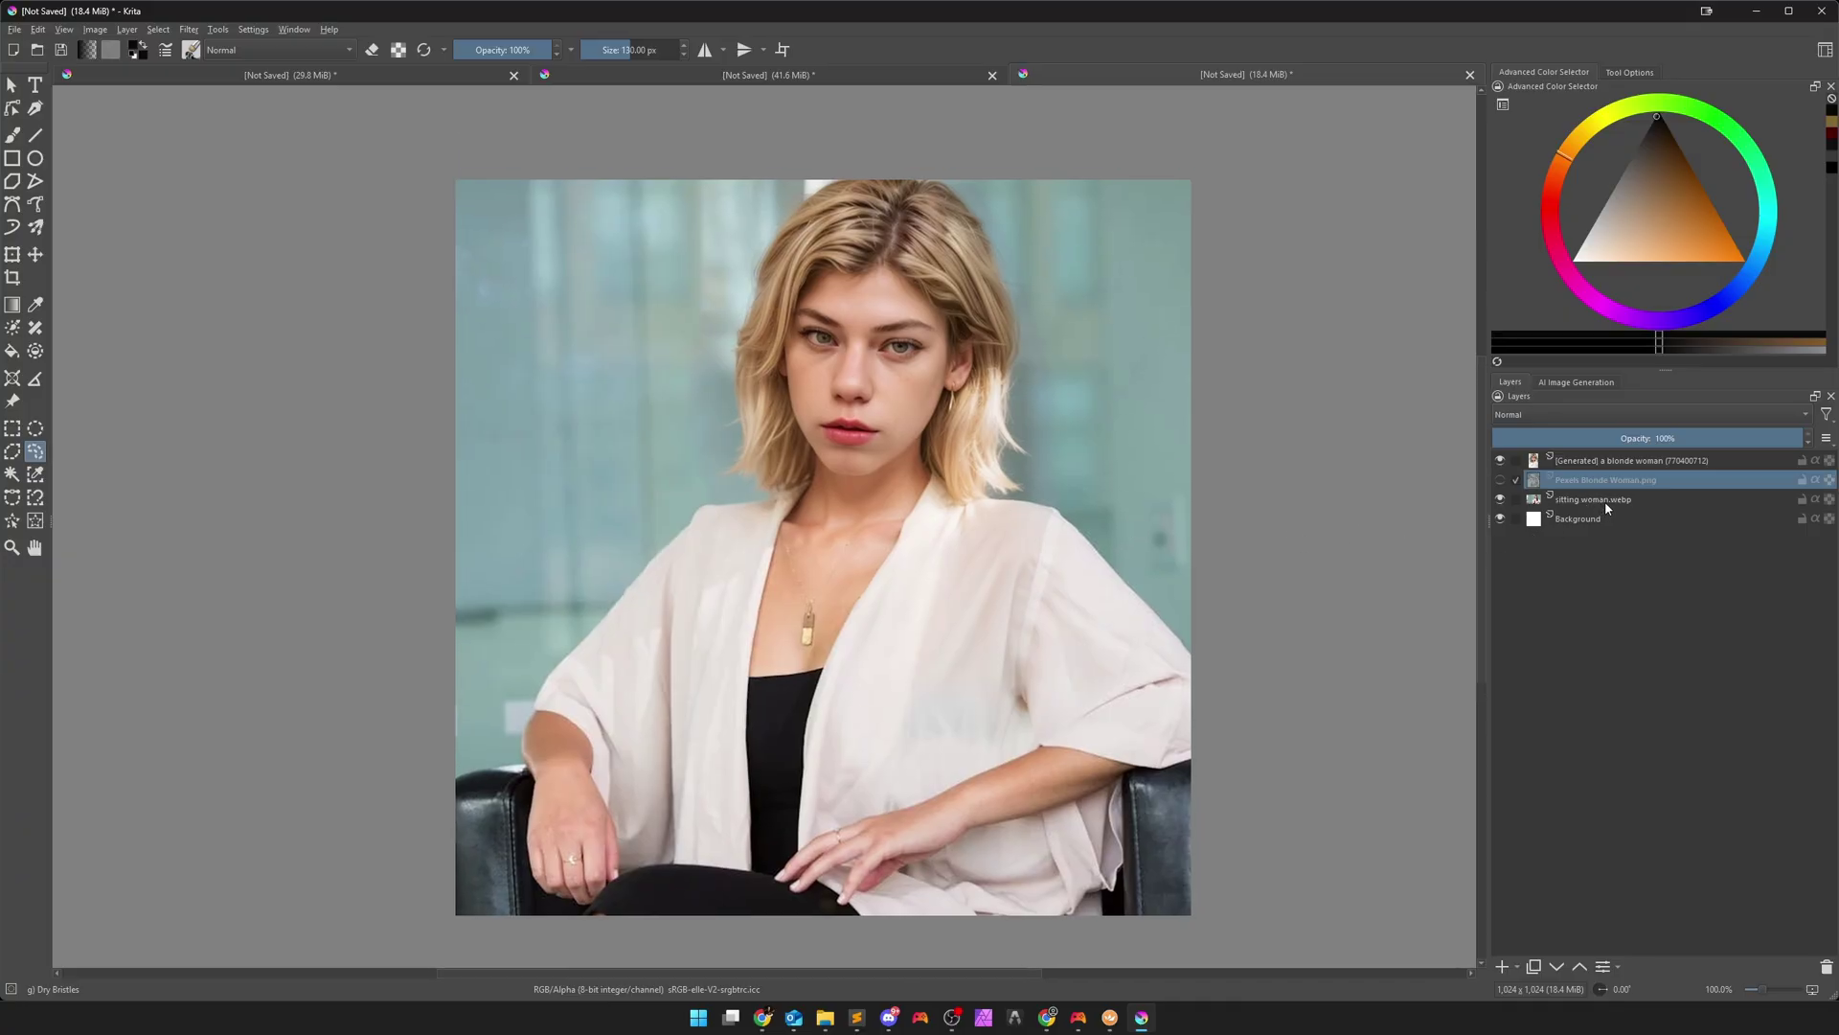
Select the Generated blonde face layer
{"action": "left_click", "coordinate": [1596, 499]}
{"action": "left_click", "coordinate": [1582, 463]}
{"action": "scroll", "coordinate": [1087, 441], "scroll_direction": "up", "scroll_amount": 1}
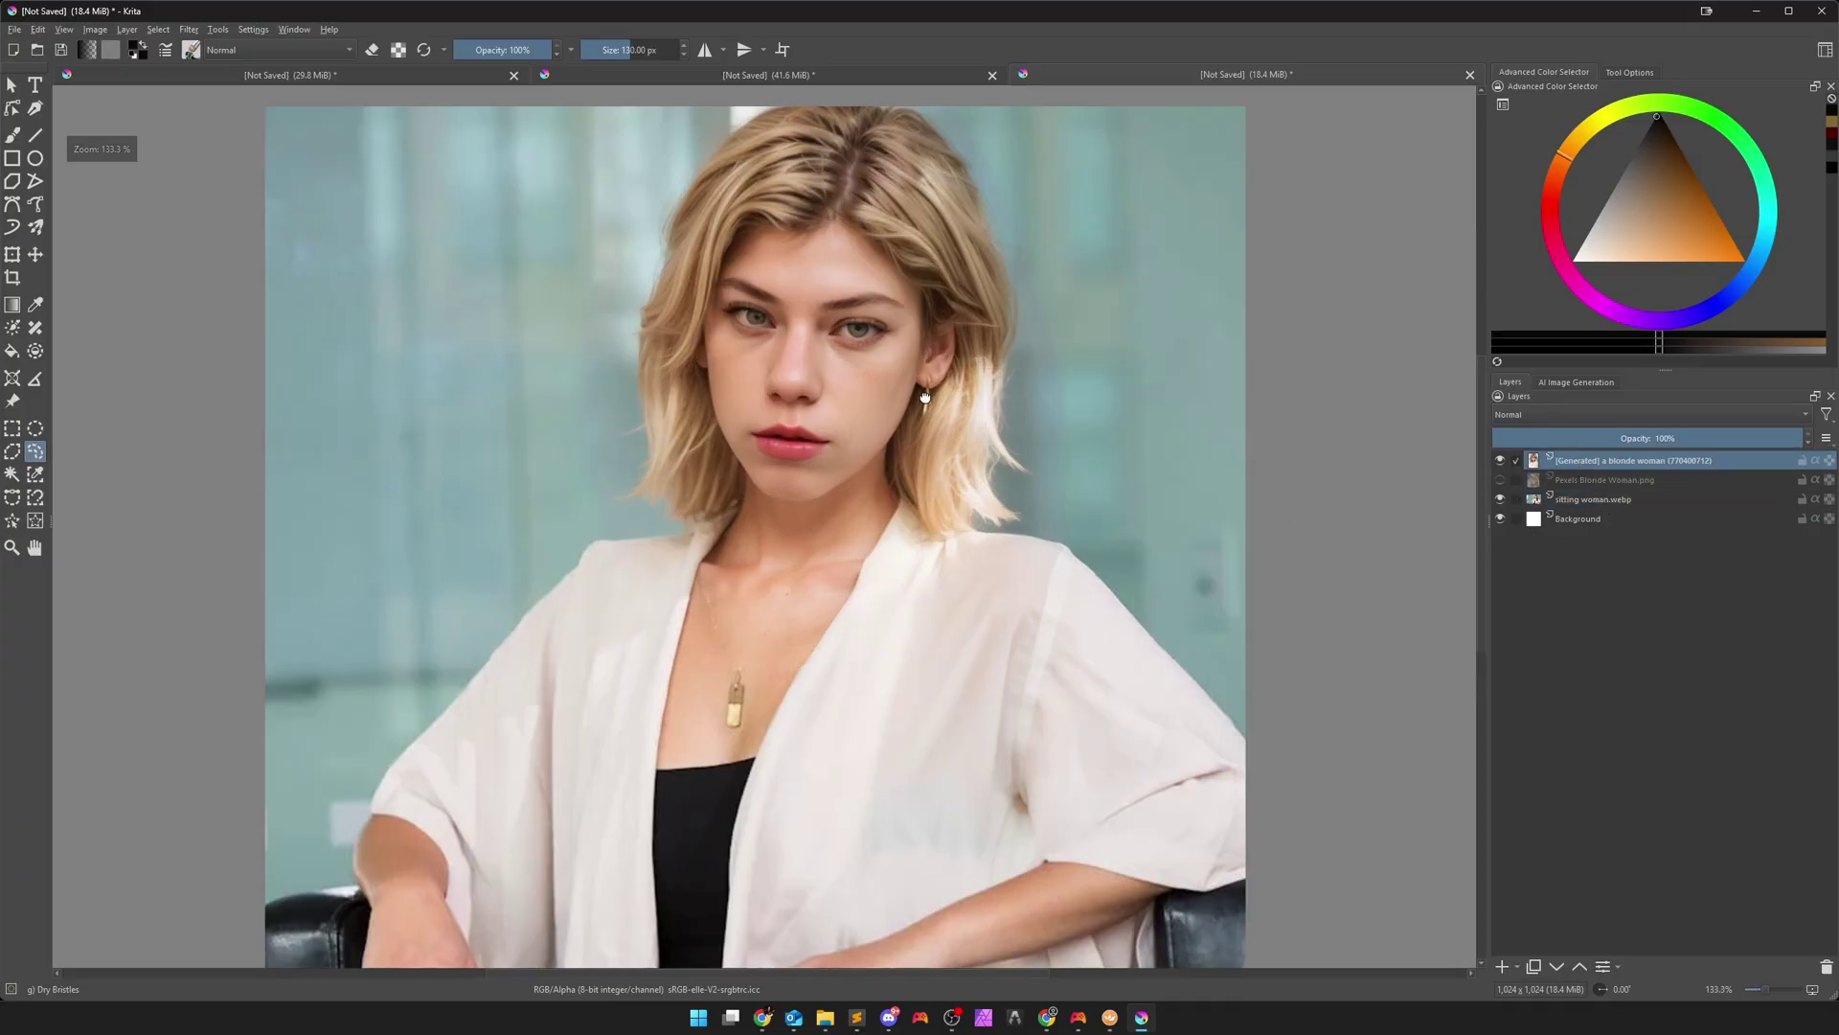
{"action": "scroll", "coordinate": [940, 519], "scroll_direction": "up", "scroll_amount": 1}
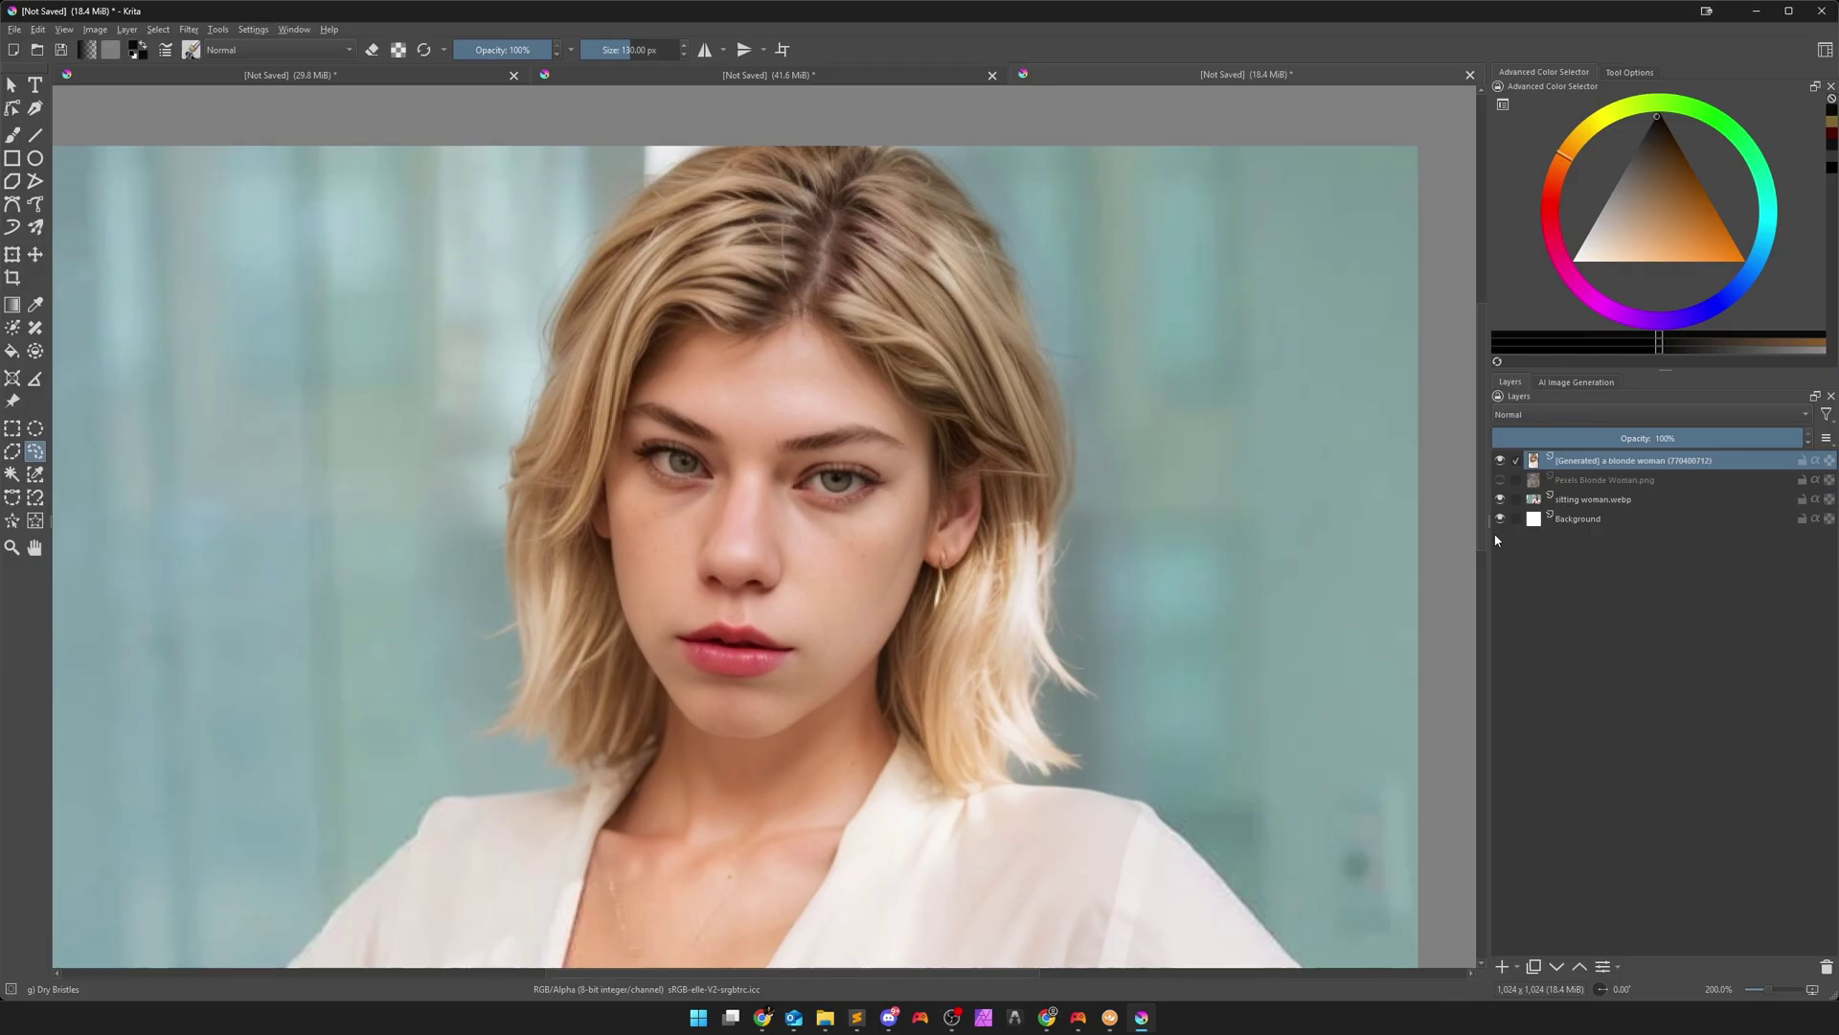
Add a transparency mask to the Generated layer
{"action": "left_click", "coordinate": [1522, 968]}
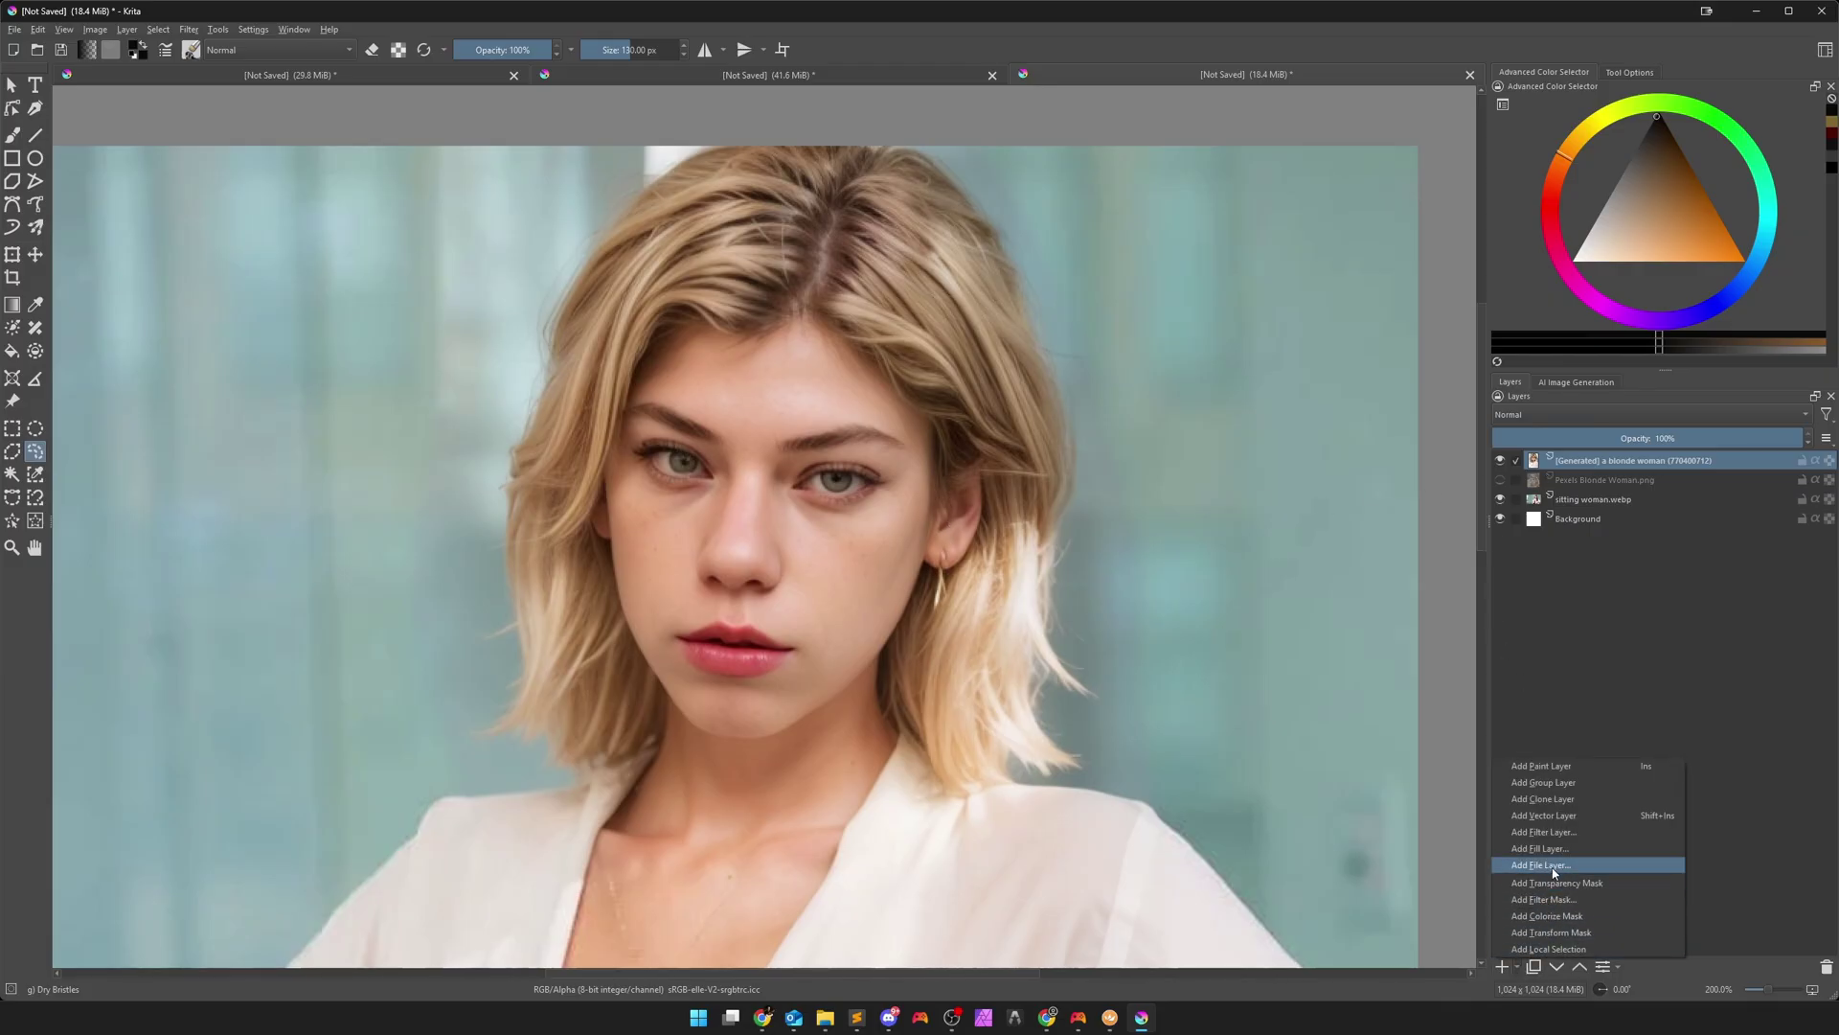
{"action": "left_click", "coordinate": [1552, 885]}
{"action": "scroll", "coordinate": [1111, 628], "scroll_direction": "down", "scroll_amount": 1}
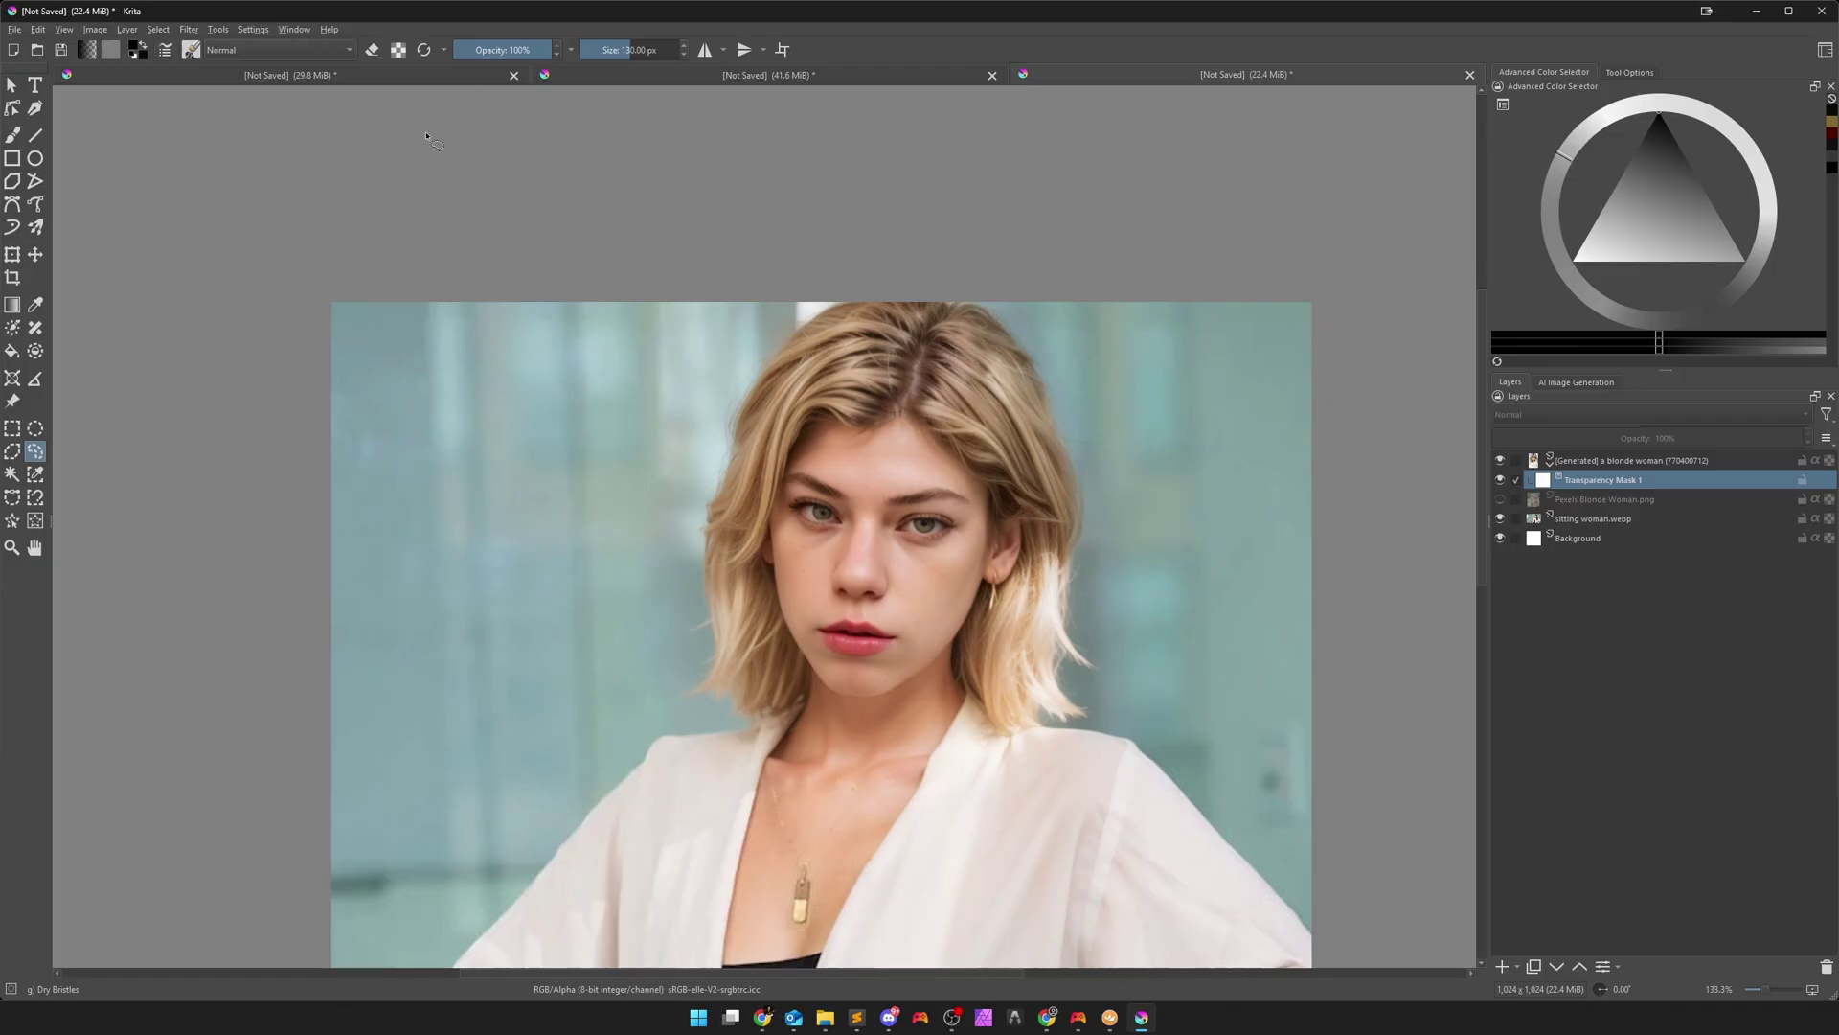
Choose the Airbrush Soft brush preset
{"action": "left_click", "coordinate": [192, 51]}
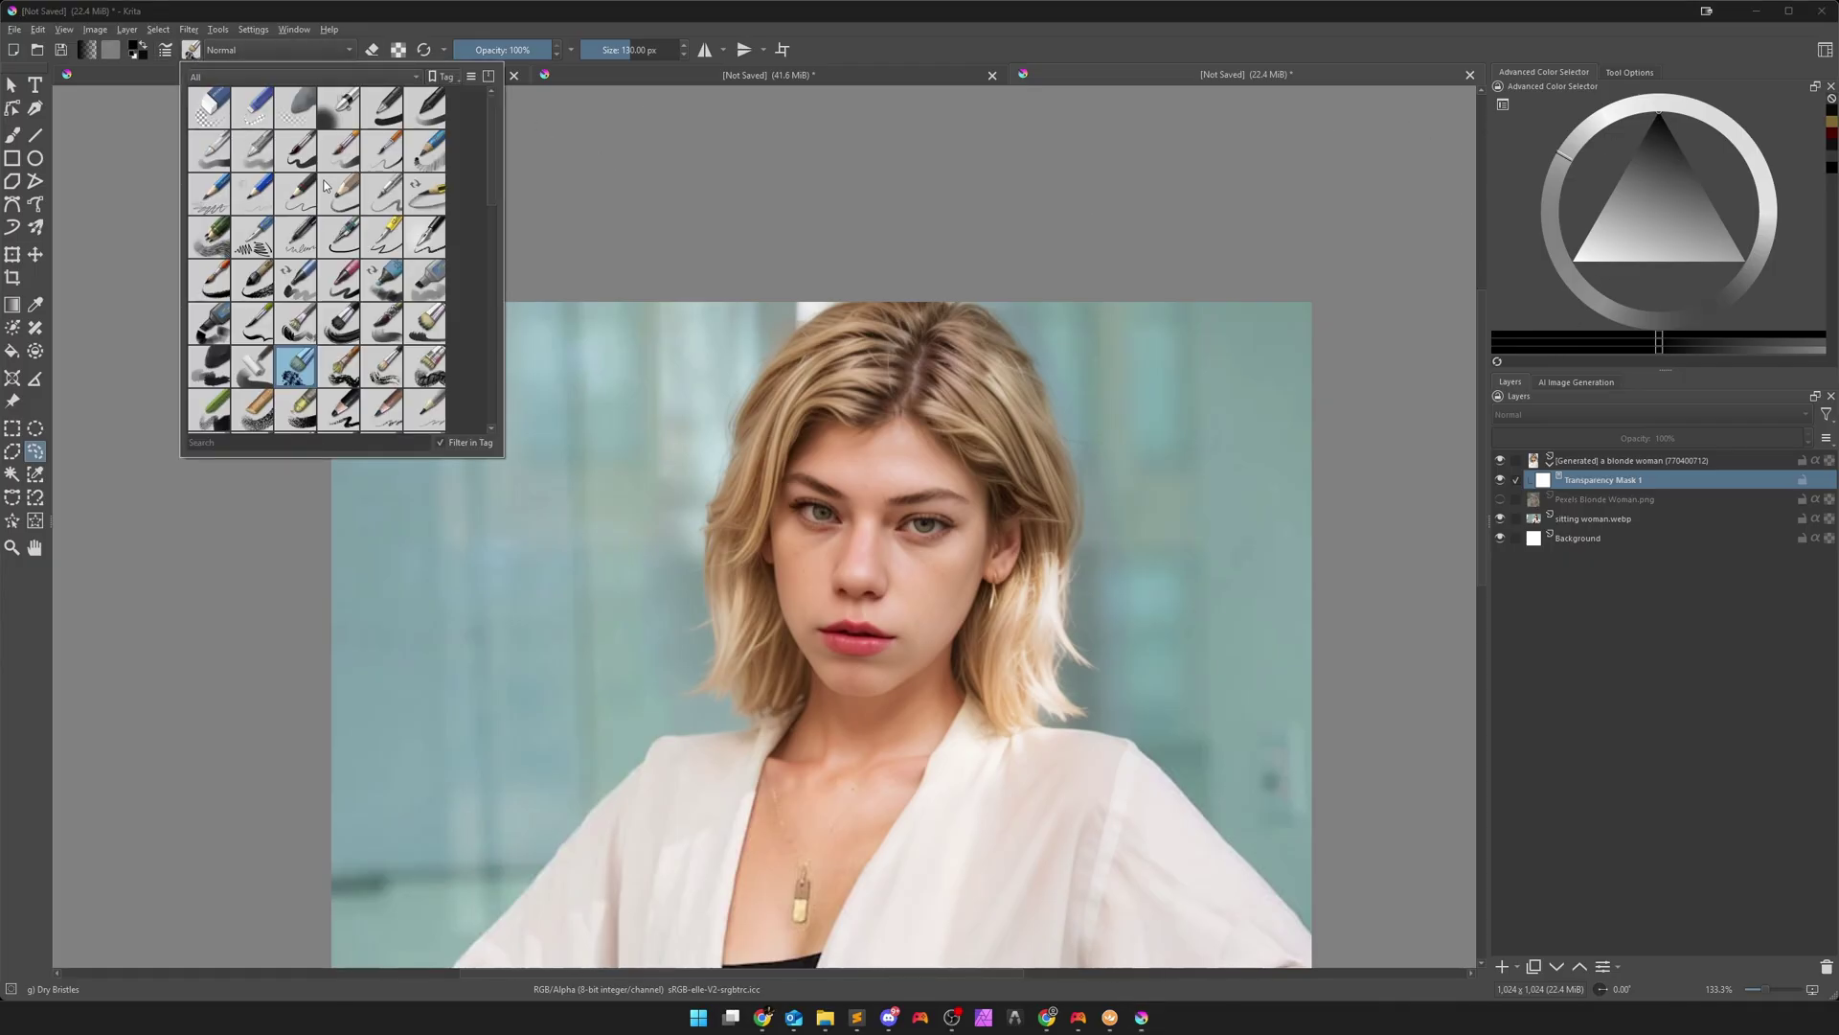
{"action": "left_click", "coordinate": [339, 107]}
{"action": "left_click", "coordinate": [581, 196]}
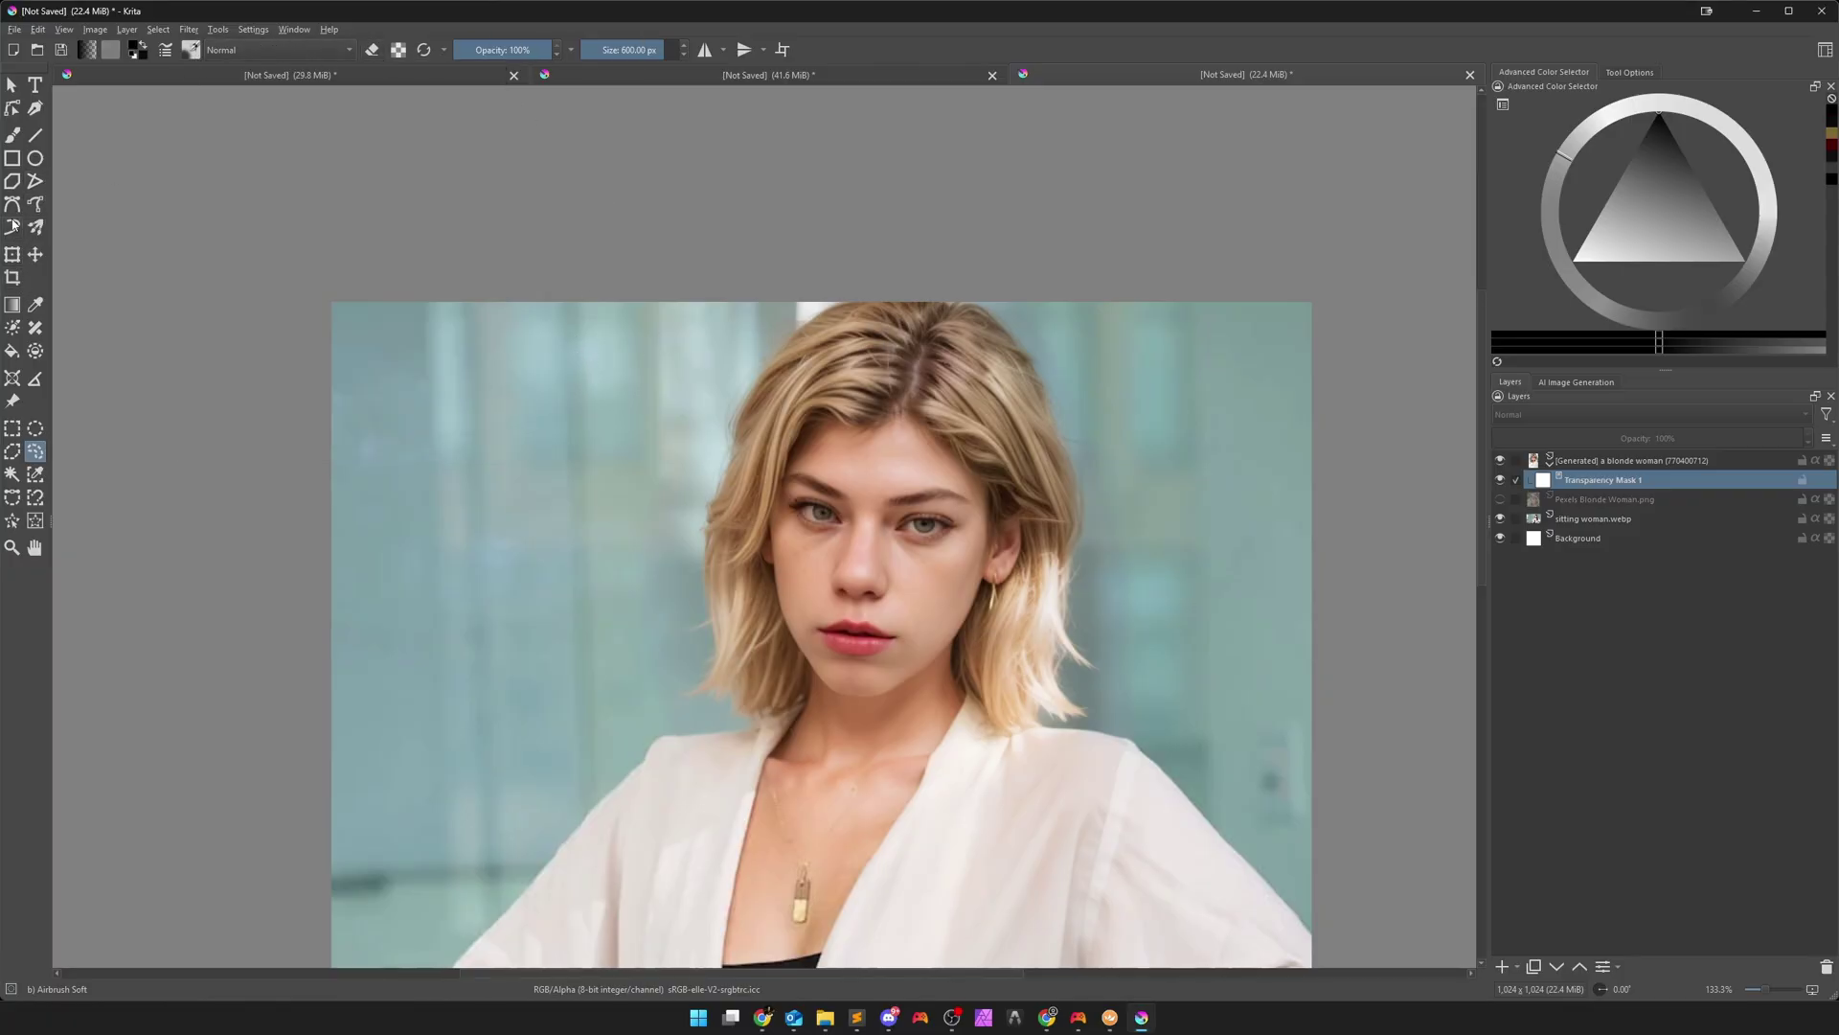
Set the brush to about 185 px and mask out part of the left shoulder
{"action": "left_click", "coordinate": [13, 135]}
{"action": "left_click_drag", "start_coordinate": [655, 52], "coordinate": [635, 53]}
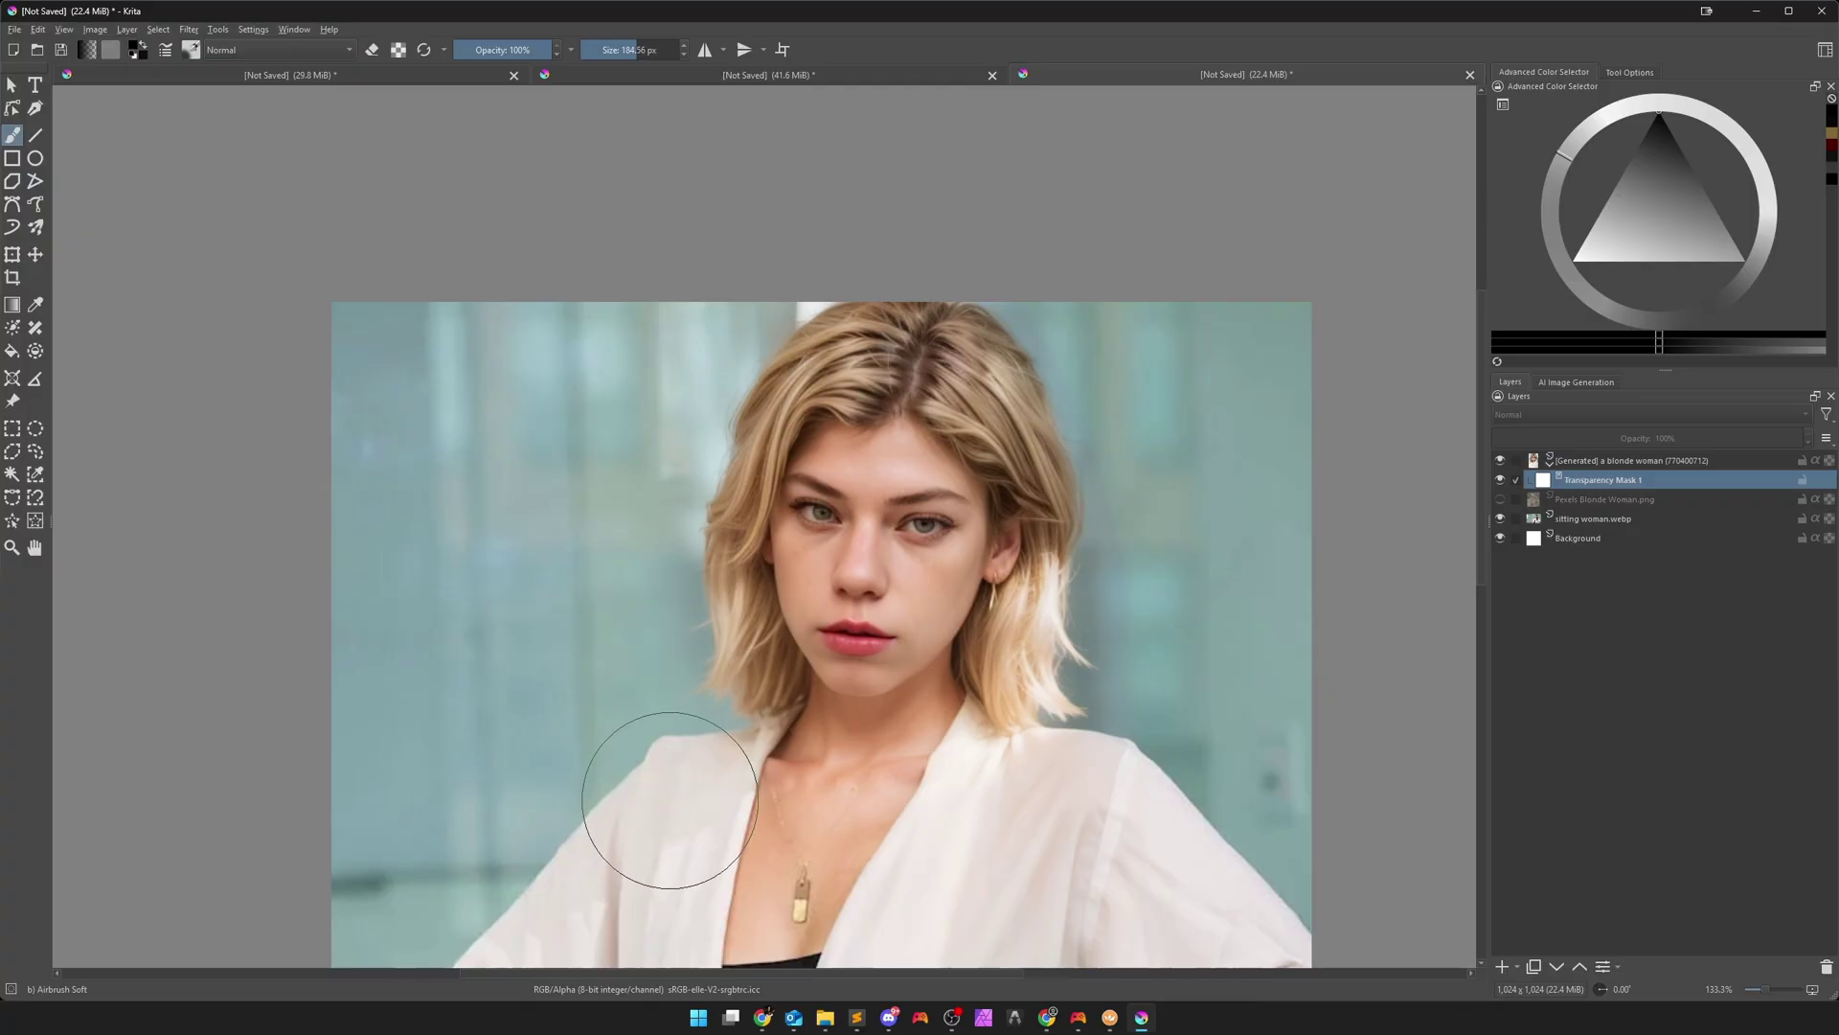
{"action": "scroll", "coordinate": [670, 800], "scroll_direction": "down", "scroll_amount": 1}
{"action": "scroll", "coordinate": [654, 603], "scroll_direction": "up", "scroll_amount": 1}
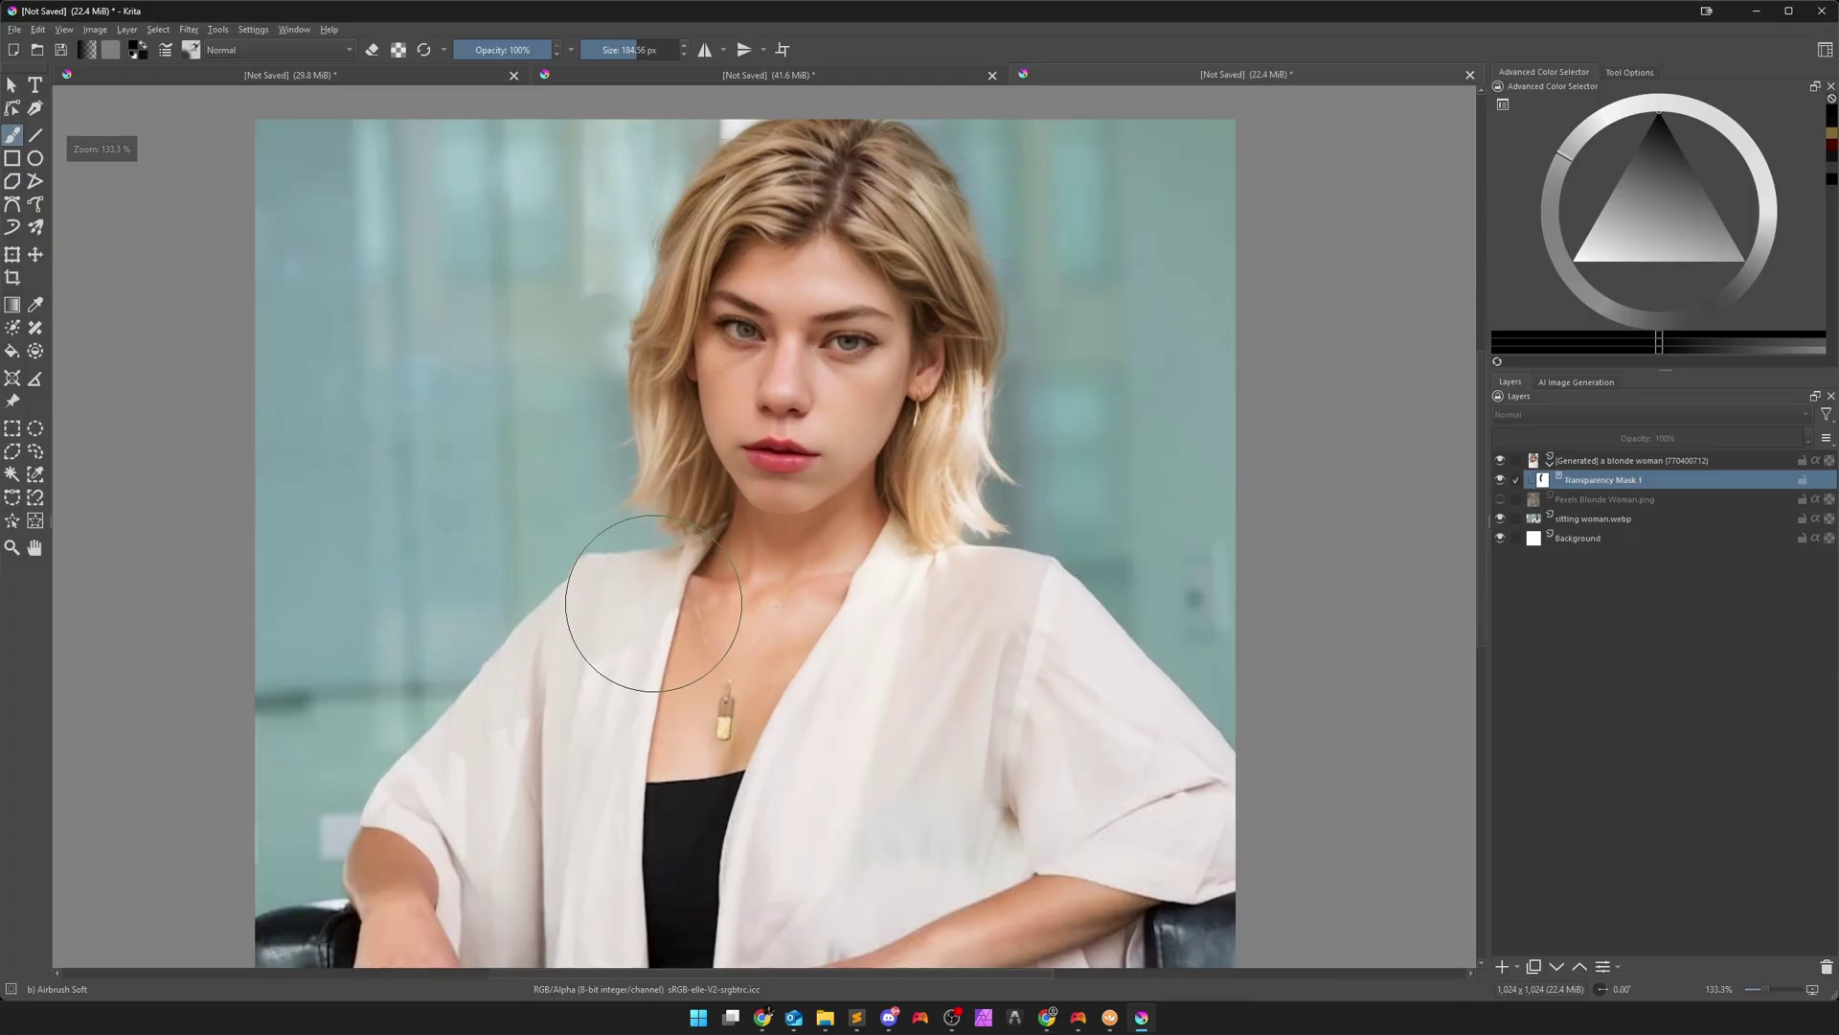
{"action": "mouse_move", "coordinate": [848, 575]}
{"action": "left_mouse_down"}
{"action": "mouse_move", "coordinate": [864, 628]}
{"action": "mouse_move", "coordinate": [965, 636]}
{"action": "left_mouse_up"}
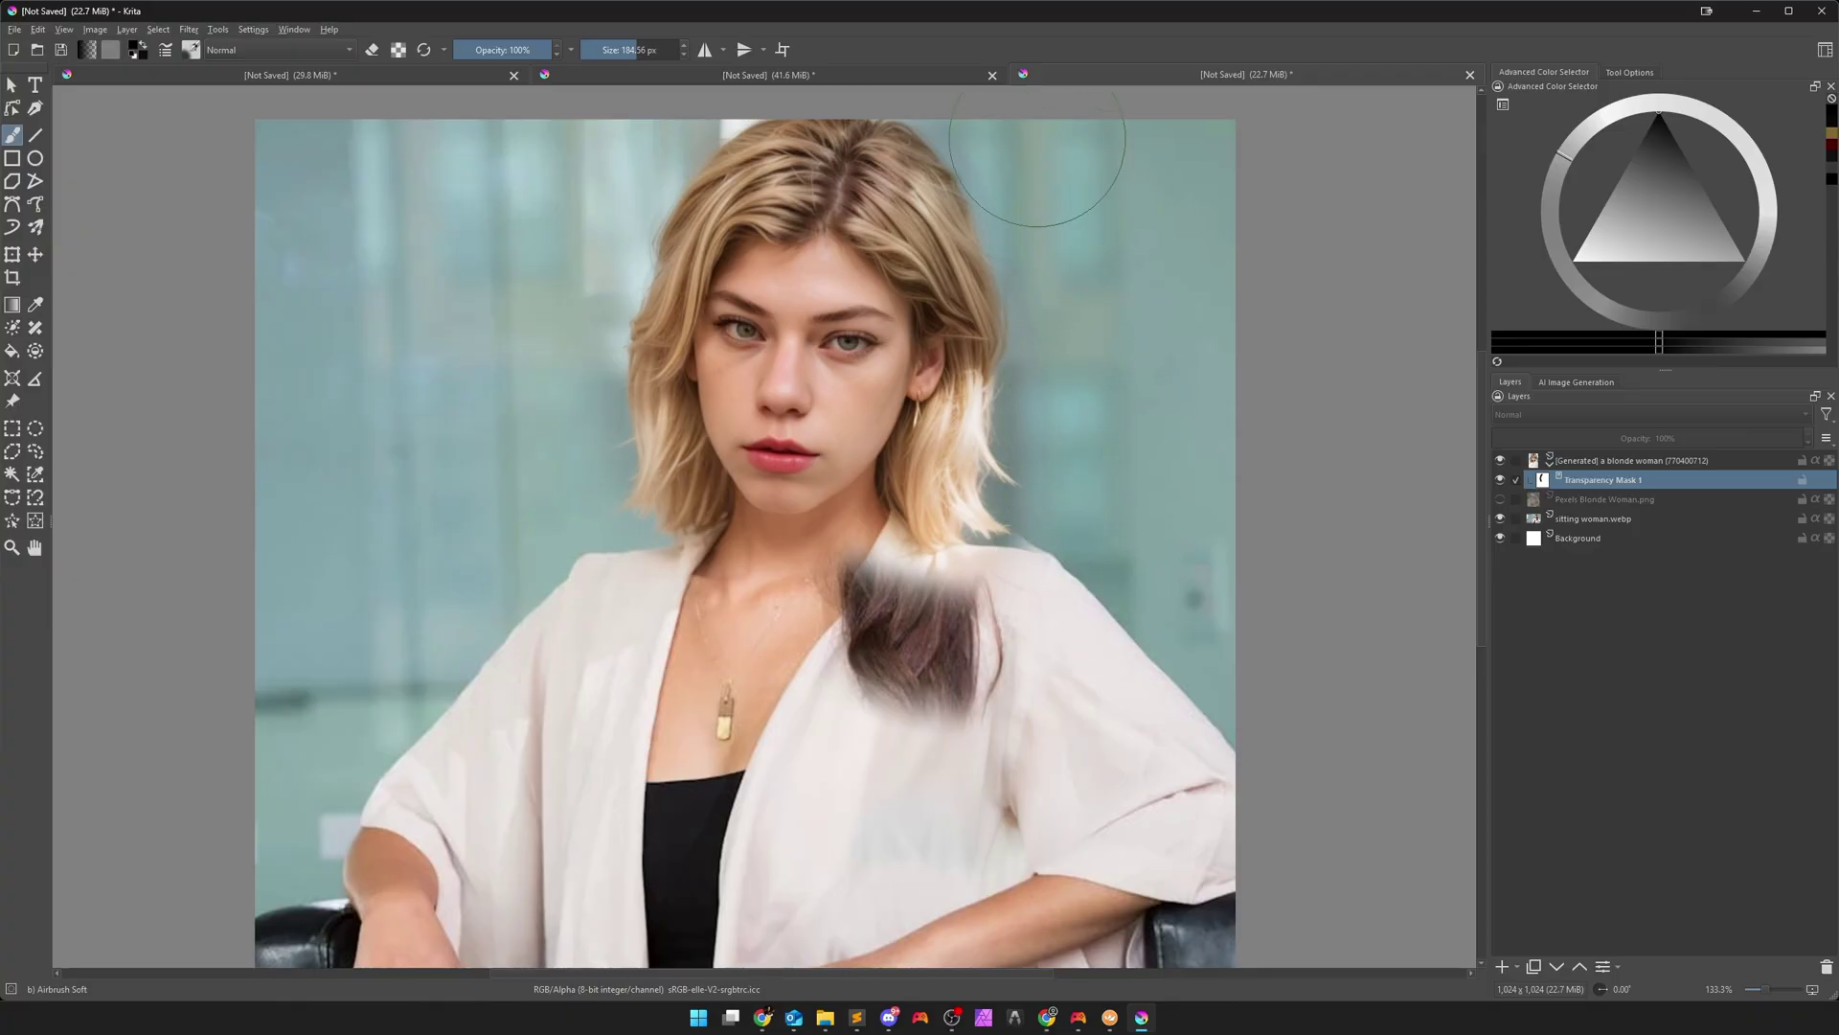
Paint white over the dark hair patch, then black over the right-shoulder patch
{"action": "left_click_drag", "start_coordinate": [1598, 240], "coordinate": [1574, 258]}
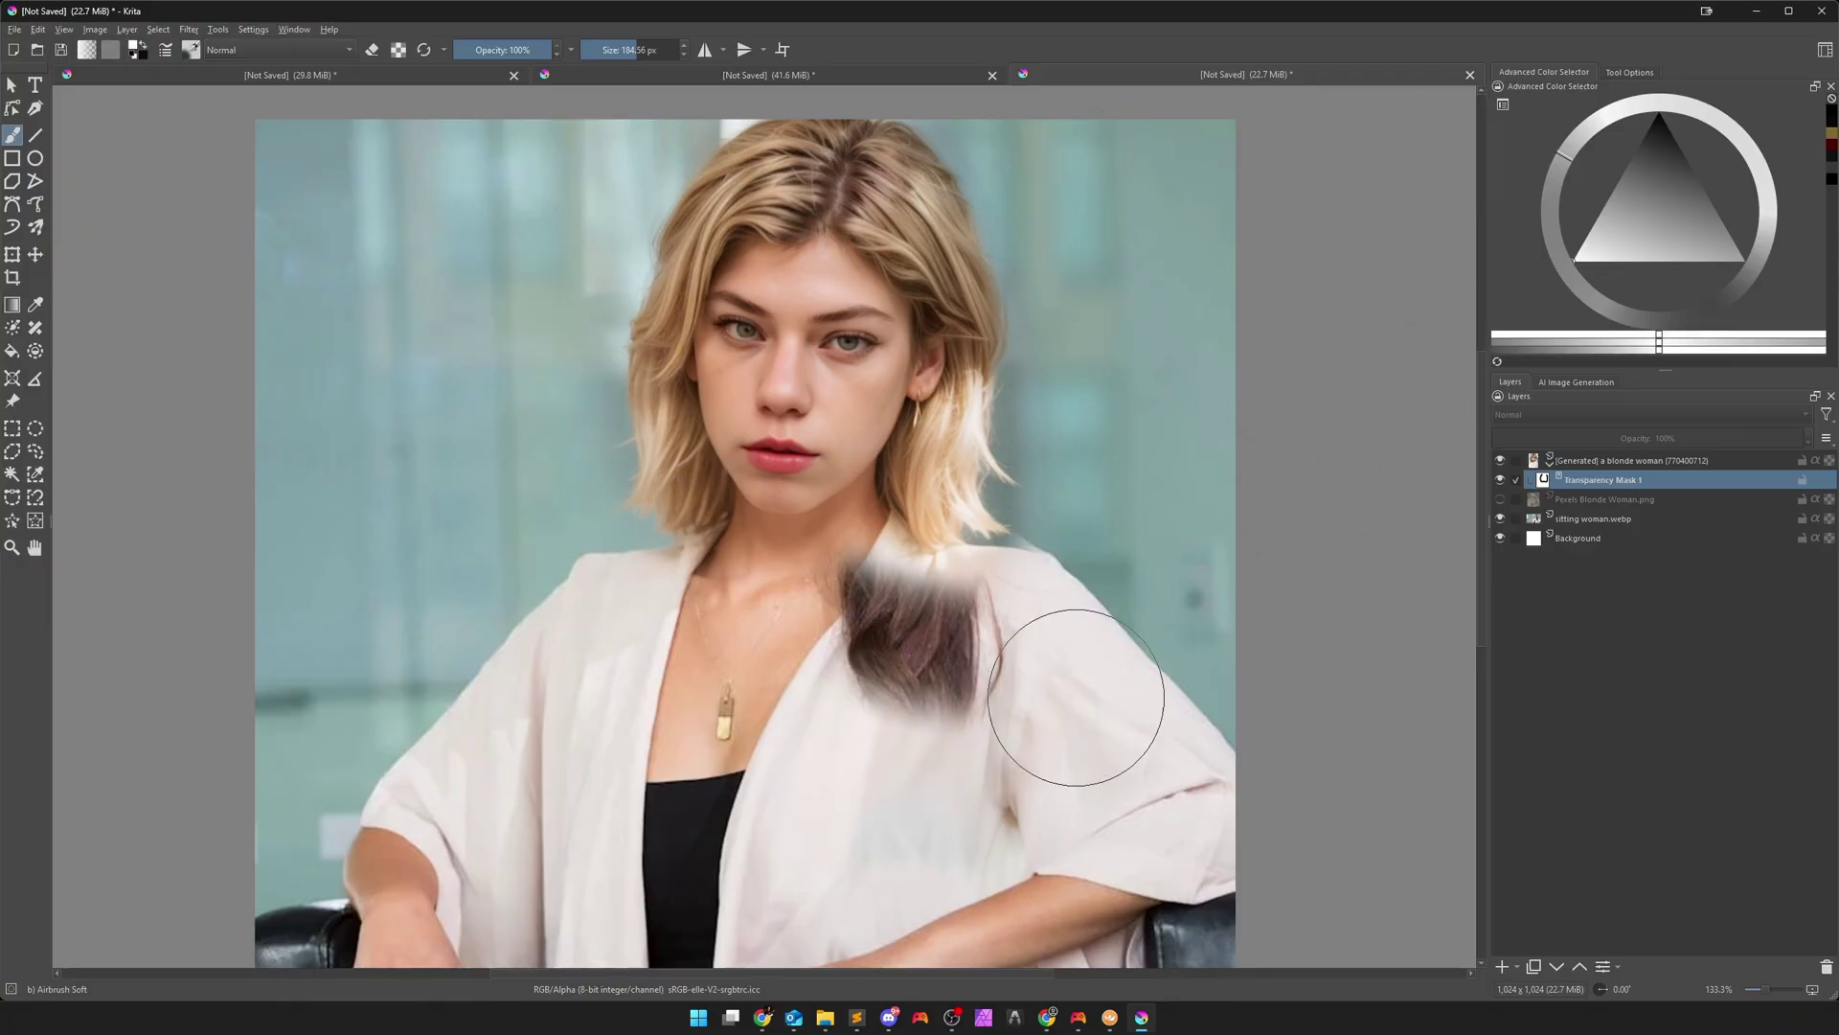
{"action": "mouse_move", "coordinate": [1076, 697]}
{"action": "left_mouse_down"}
{"action": "mouse_move", "coordinate": [837, 604]}
{"action": "mouse_move", "coordinate": [1003, 698]}
{"action": "mouse_move", "coordinate": [923, 640]}
{"action": "left_mouse_up"}
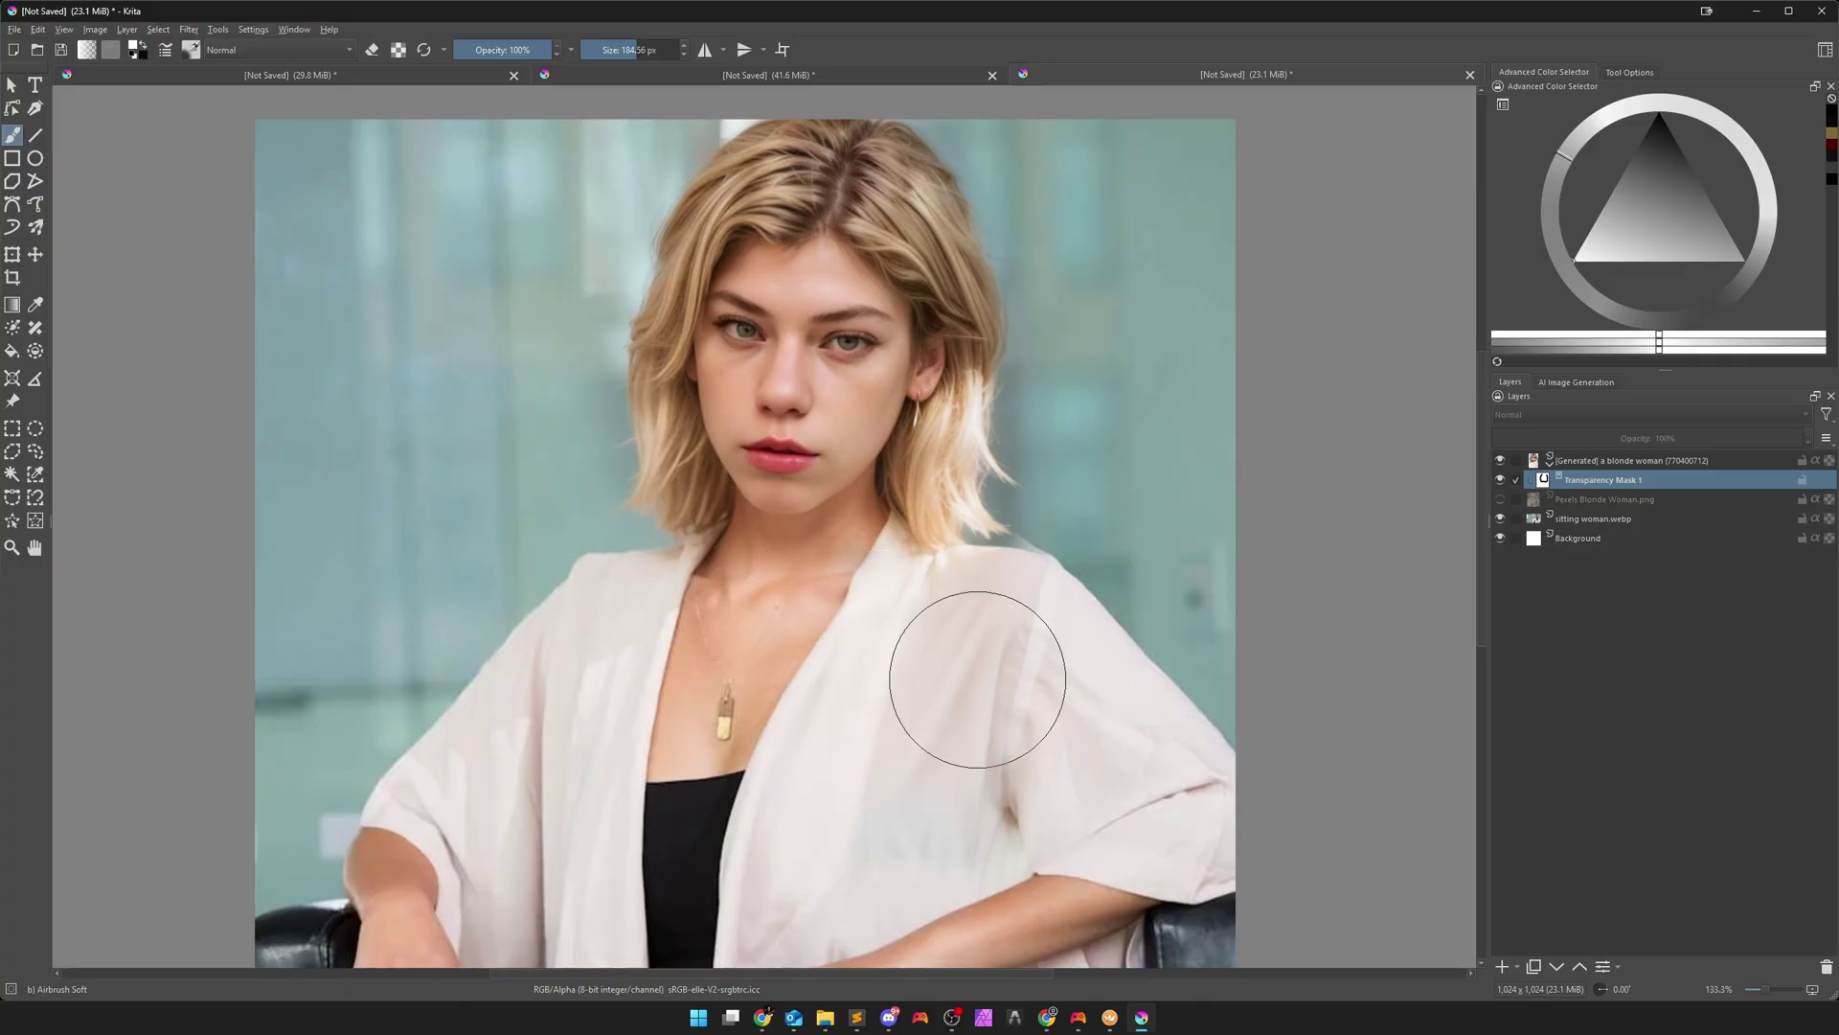
{"action": "key", "text": "x"}
{"action": "left_click_drag", "start_coordinate": [1062, 595], "coordinate": [1089, 575]}
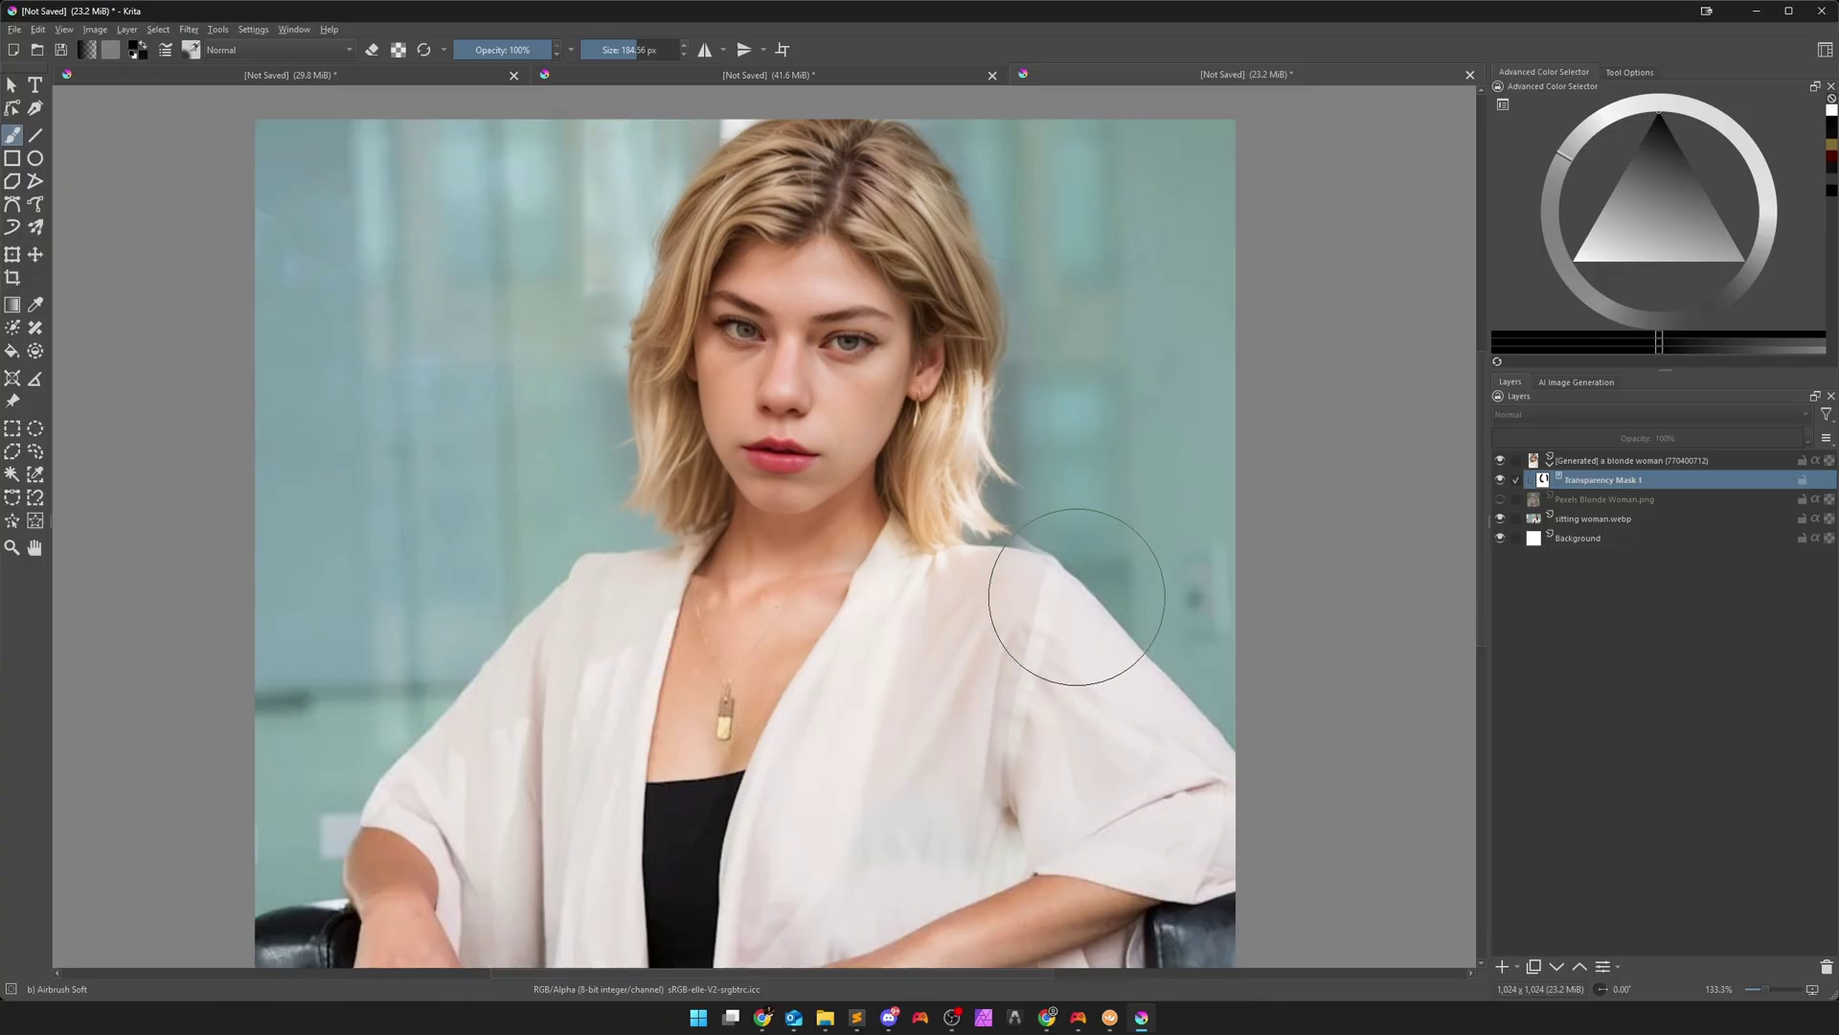
Shrink the brush to about 84 px and refine the mask where shoulder meets hair
{"action": "left_click", "coordinate": [632, 49]}
{"action": "left_click_drag", "start_coordinate": [632, 46], "coordinate": [624, 46]}
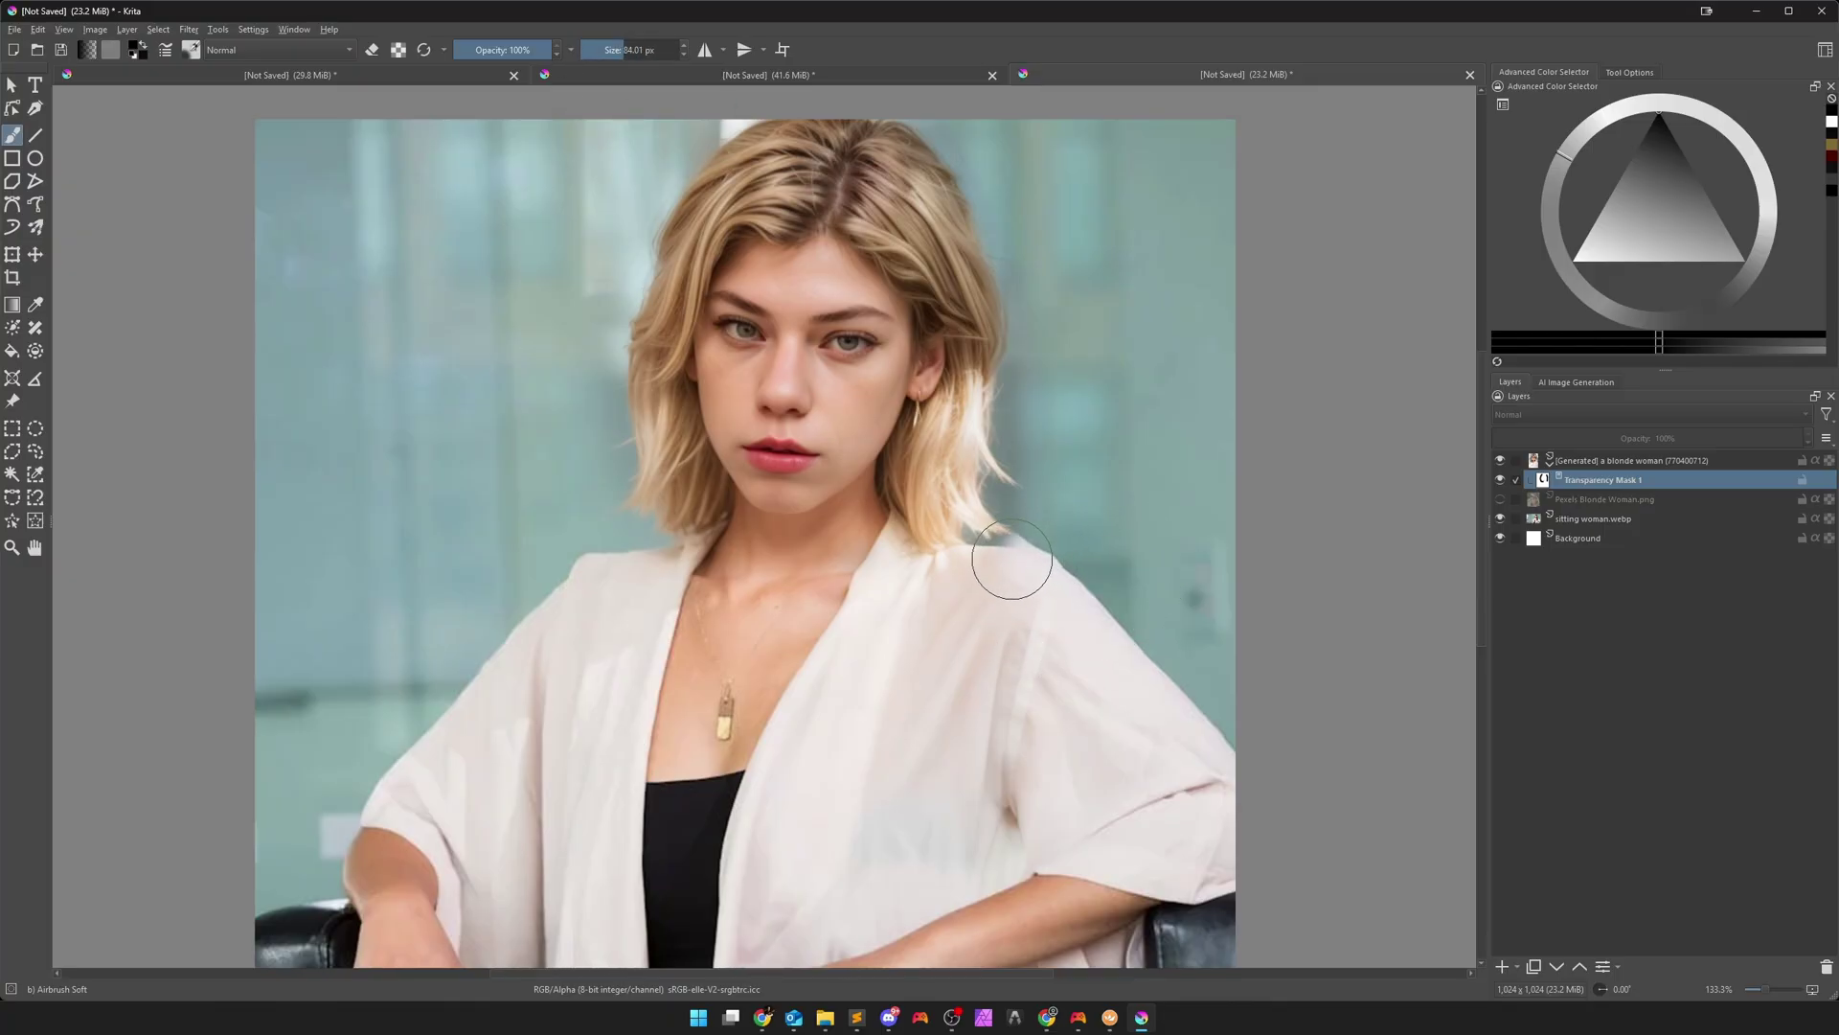
{"action": "mouse_move", "coordinate": [977, 537]}
{"action": "left_mouse_down"}
{"action": "mouse_move", "coordinate": [985, 575]}
{"action": "mouse_move", "coordinate": [968, 543]}
{"action": "mouse_move", "coordinate": [949, 577]}
{"action": "mouse_move", "coordinate": [961, 546]}
{"action": "mouse_move", "coordinate": [1015, 562]}
{"action": "mouse_move", "coordinate": [1011, 521]}
{"action": "mouse_move", "coordinate": [1141, 583]}
{"action": "mouse_move", "coordinate": [1060, 521]}
{"action": "mouse_move", "coordinate": [951, 520]}
{"action": "left_mouse_up"}
{"action": "scroll", "coordinate": [969, 534], "scroll_direction": "up", "scroll_amount": 1}
{"action": "left_click", "coordinate": [1635, 212]}
{"action": "left_click", "coordinate": [1574, 259]}
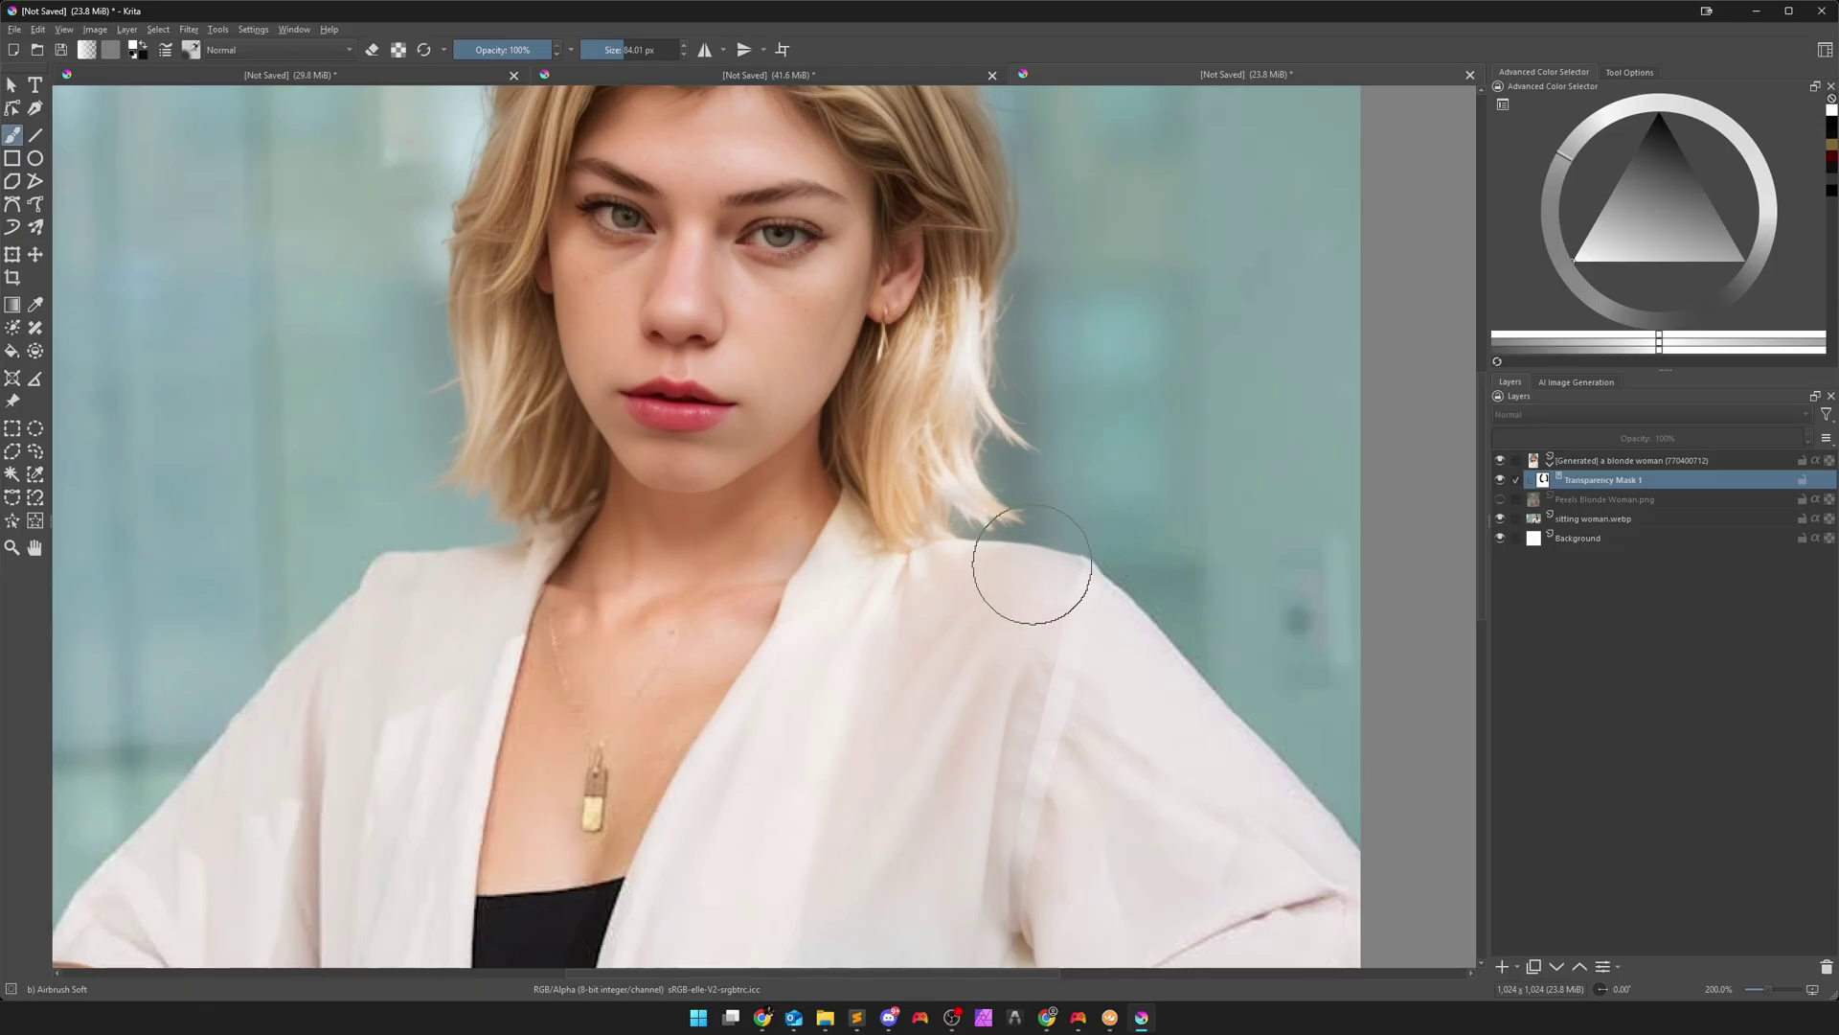
Zoom out and switch to the shape selection tool
{"action": "scroll", "coordinate": [1016, 580], "scroll_direction": "down", "scroll_amount": 1}
{"action": "scroll", "coordinate": [987, 584], "scroll_direction": "down", "scroll_amount": 1}
{"action": "scroll", "coordinate": [934, 546], "scroll_direction": "down", "scroll_amount": 1}
{"action": "scroll", "coordinate": [919, 509], "scroll_direction": "down", "scroll_amount": 1}
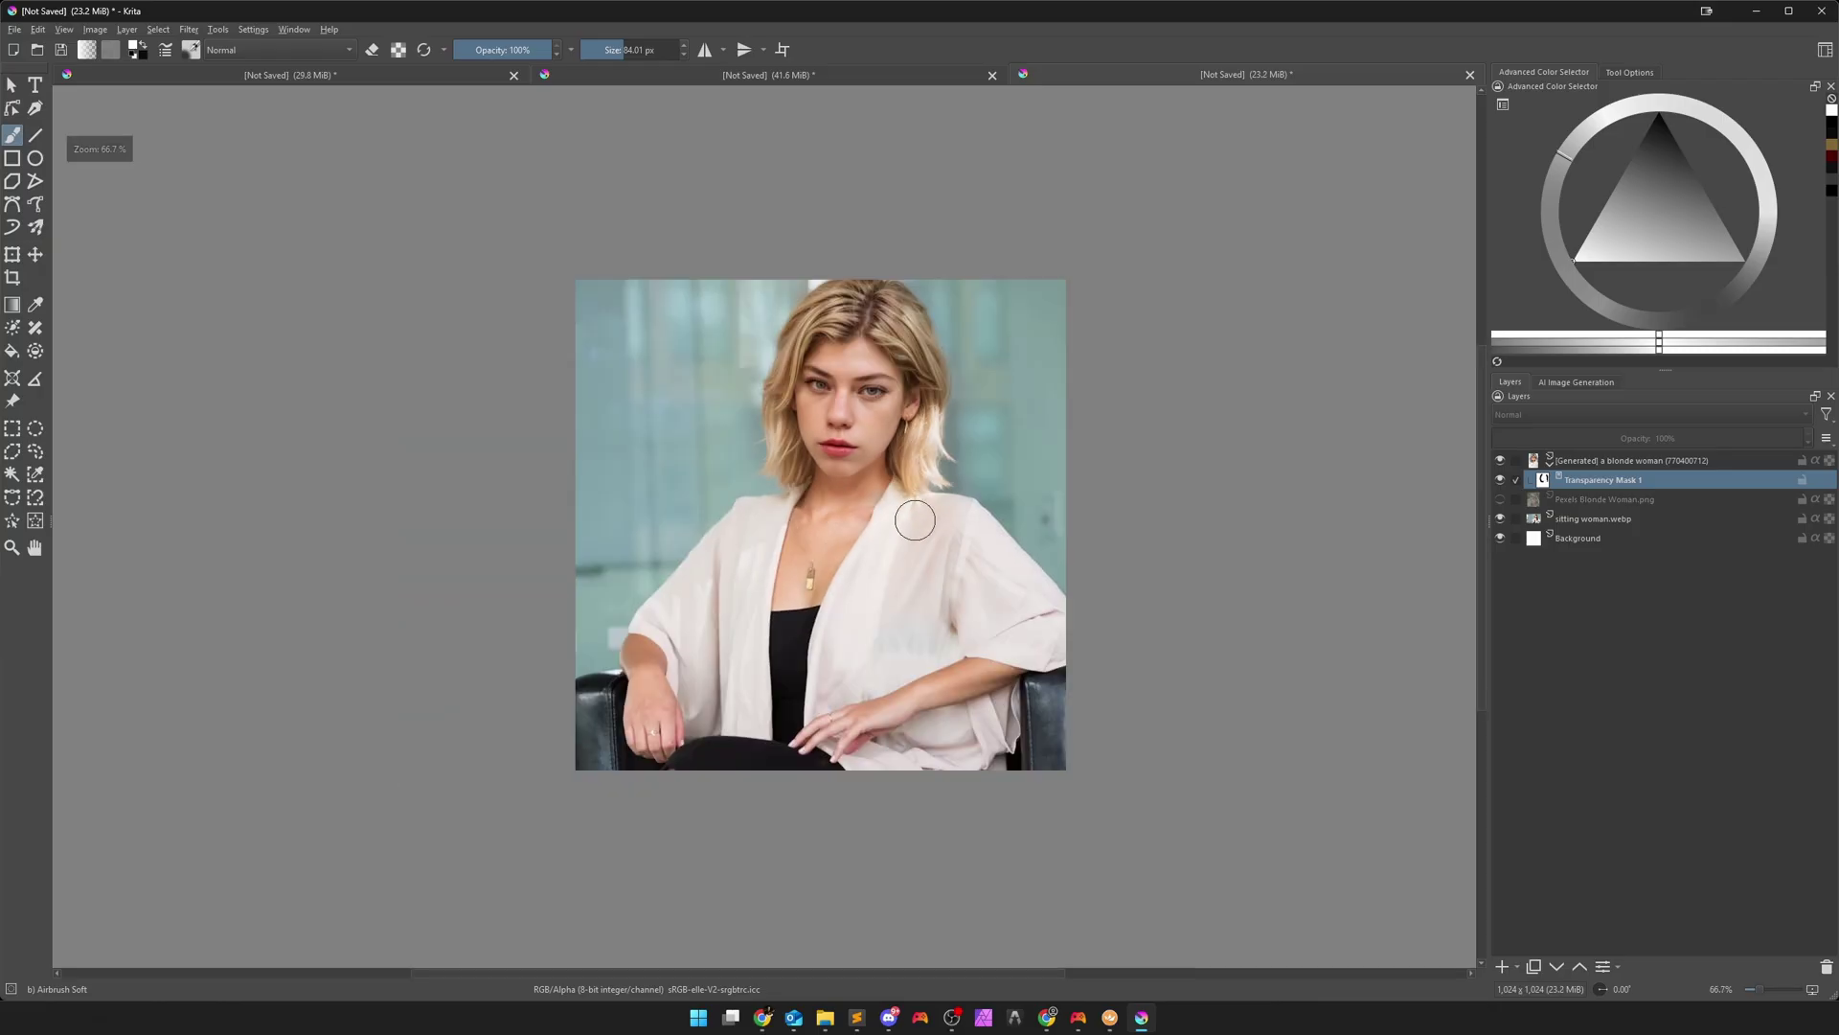
{"action": "left_click", "coordinate": [14, 86]}
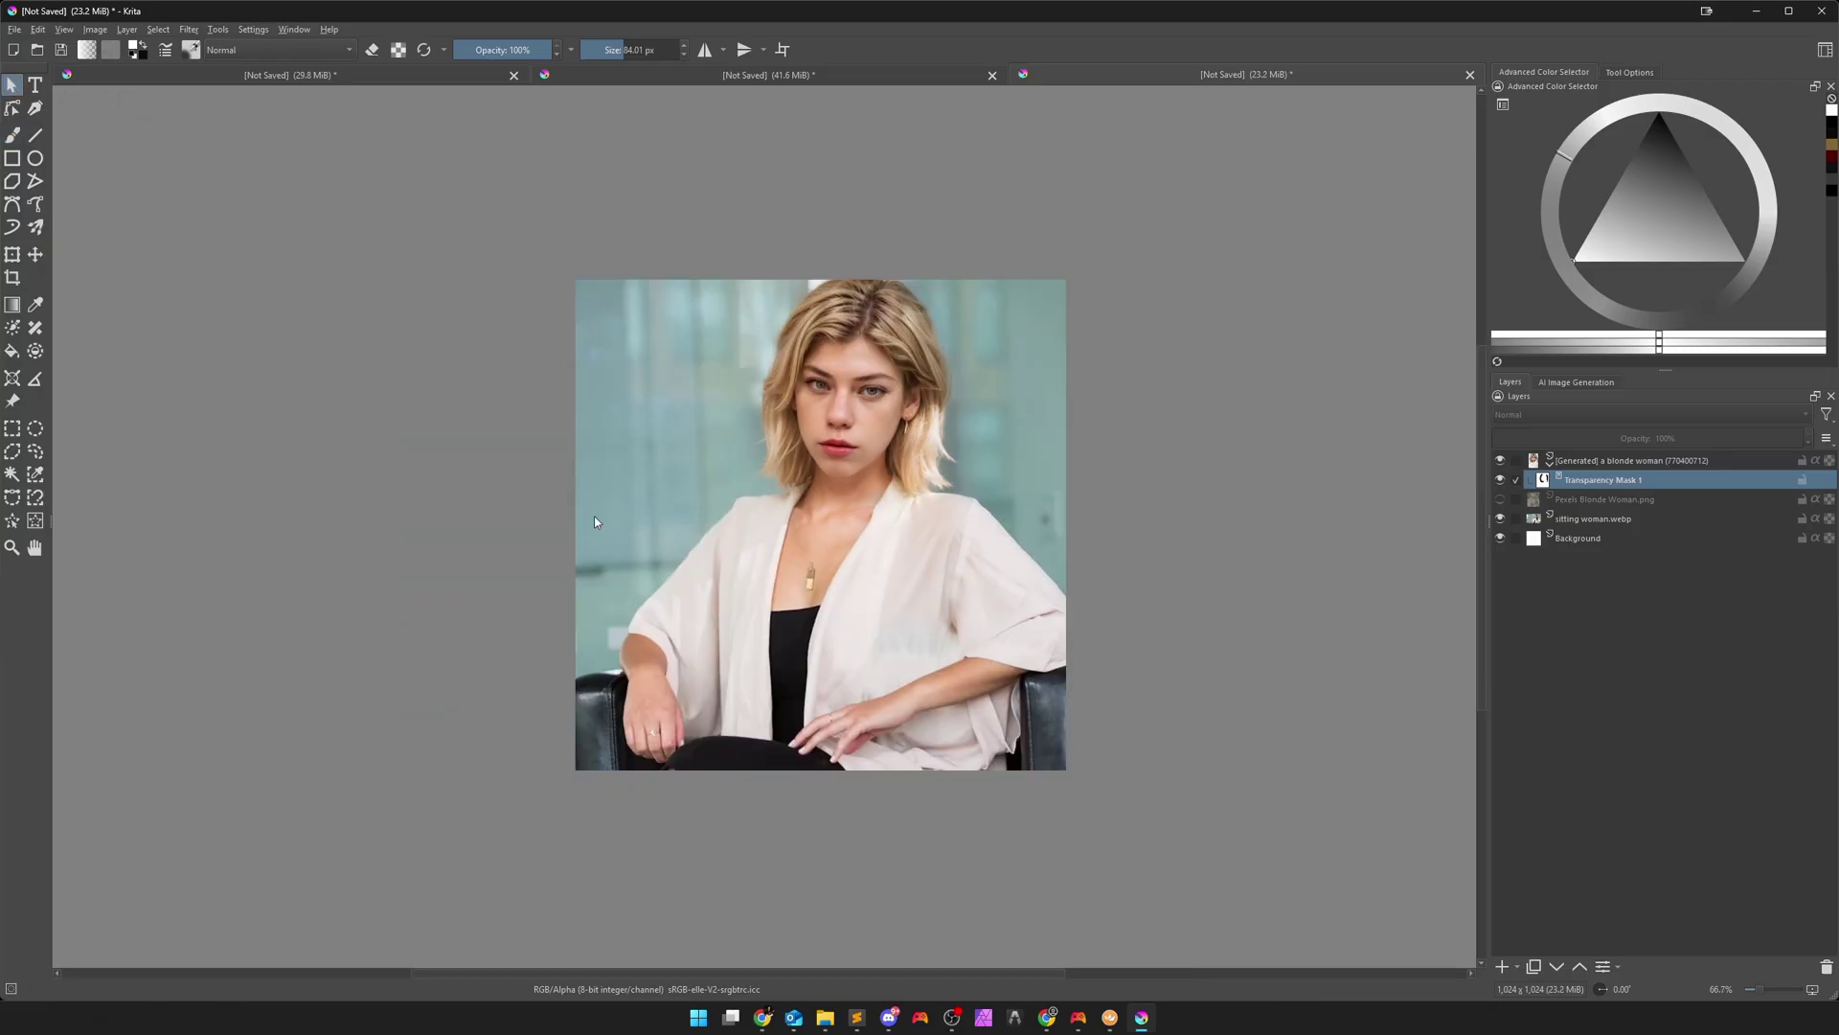
{"action": "scroll", "coordinate": [753, 544], "scroll_direction": "up", "scroll_amount": 1}
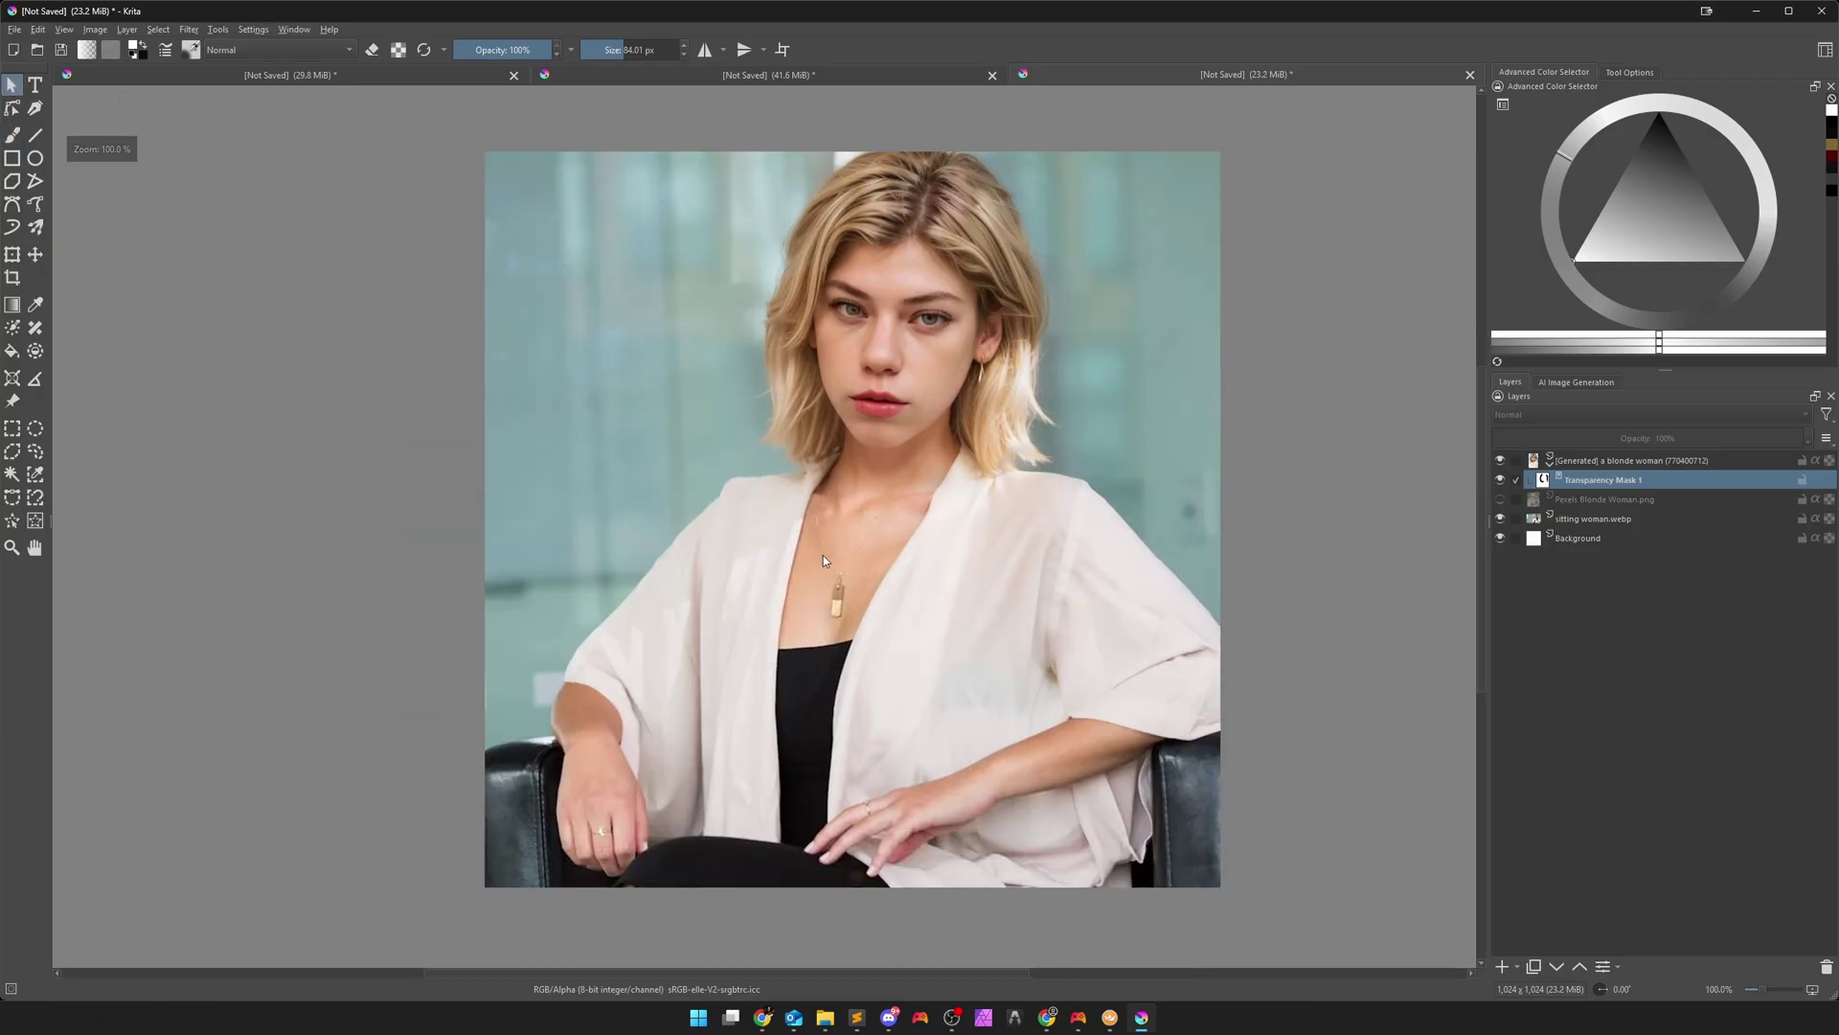
Make the top generated layer visible in the watercolor assassin document
{"action": "left_click", "coordinate": [1576, 381]}
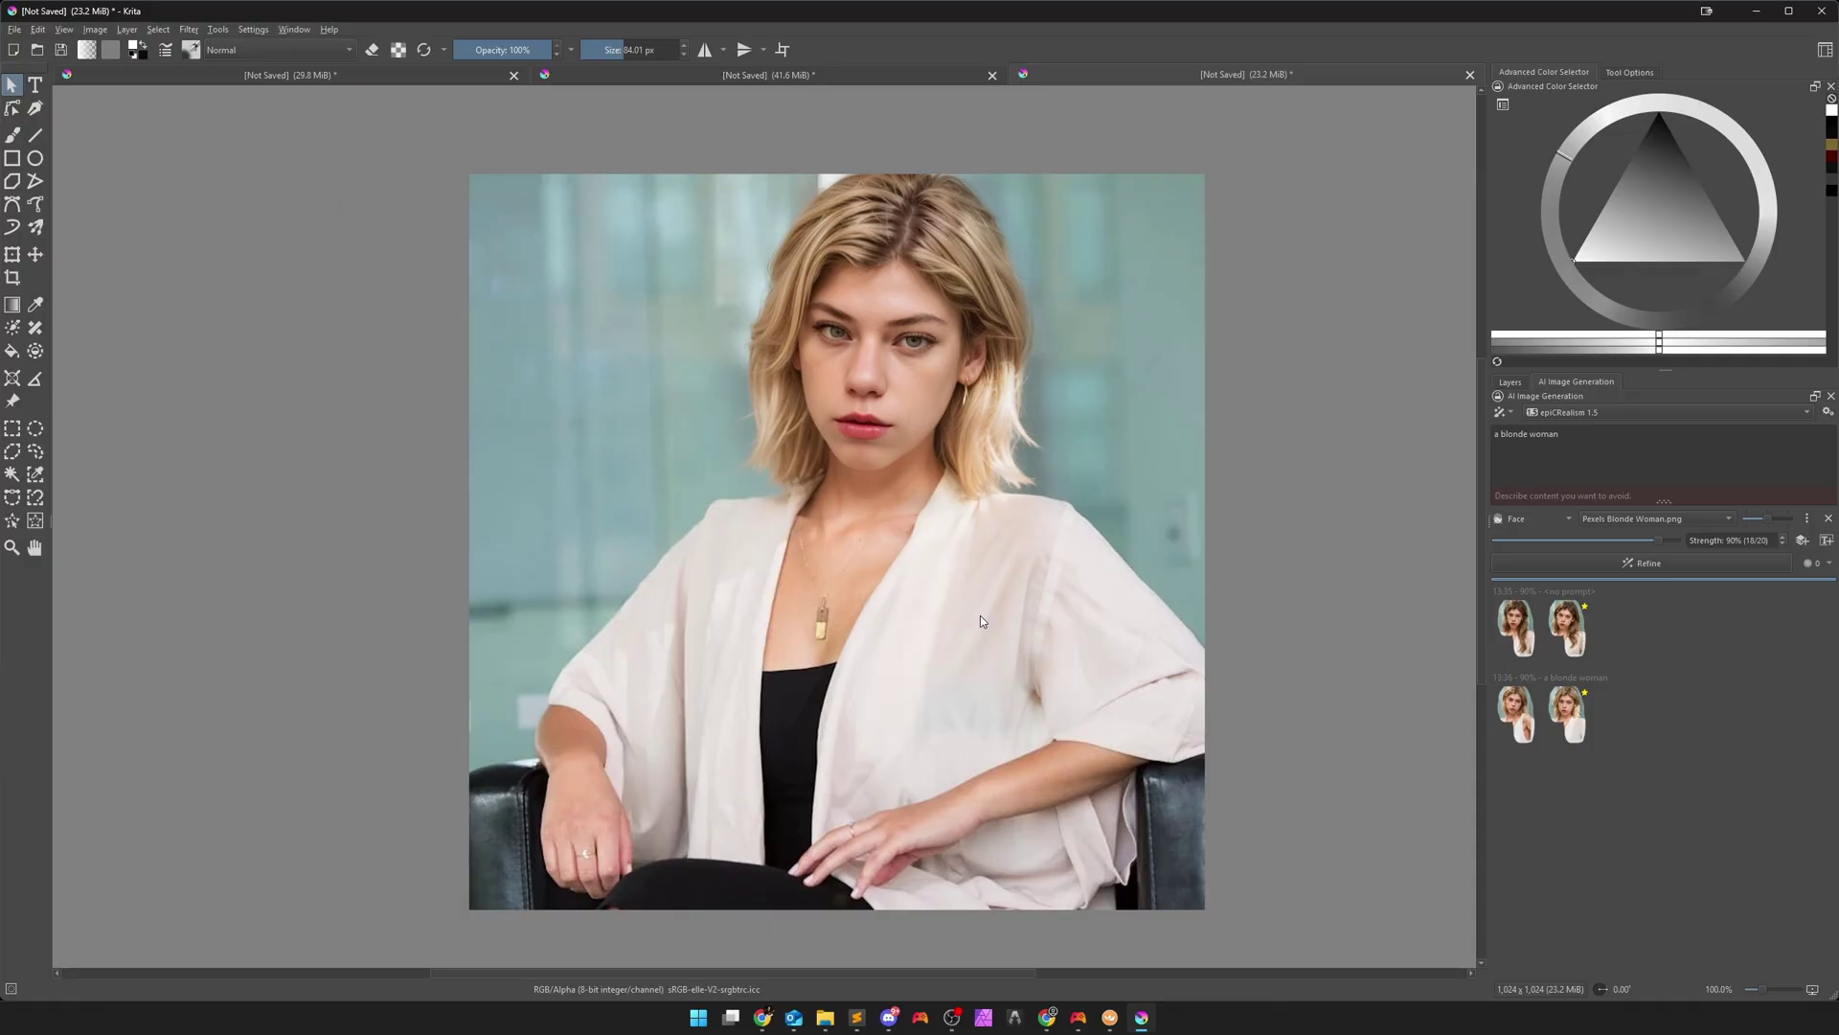
{"action": "left_click", "coordinate": [365, 77]}
{"action": "left_click", "coordinate": [1510, 381]}
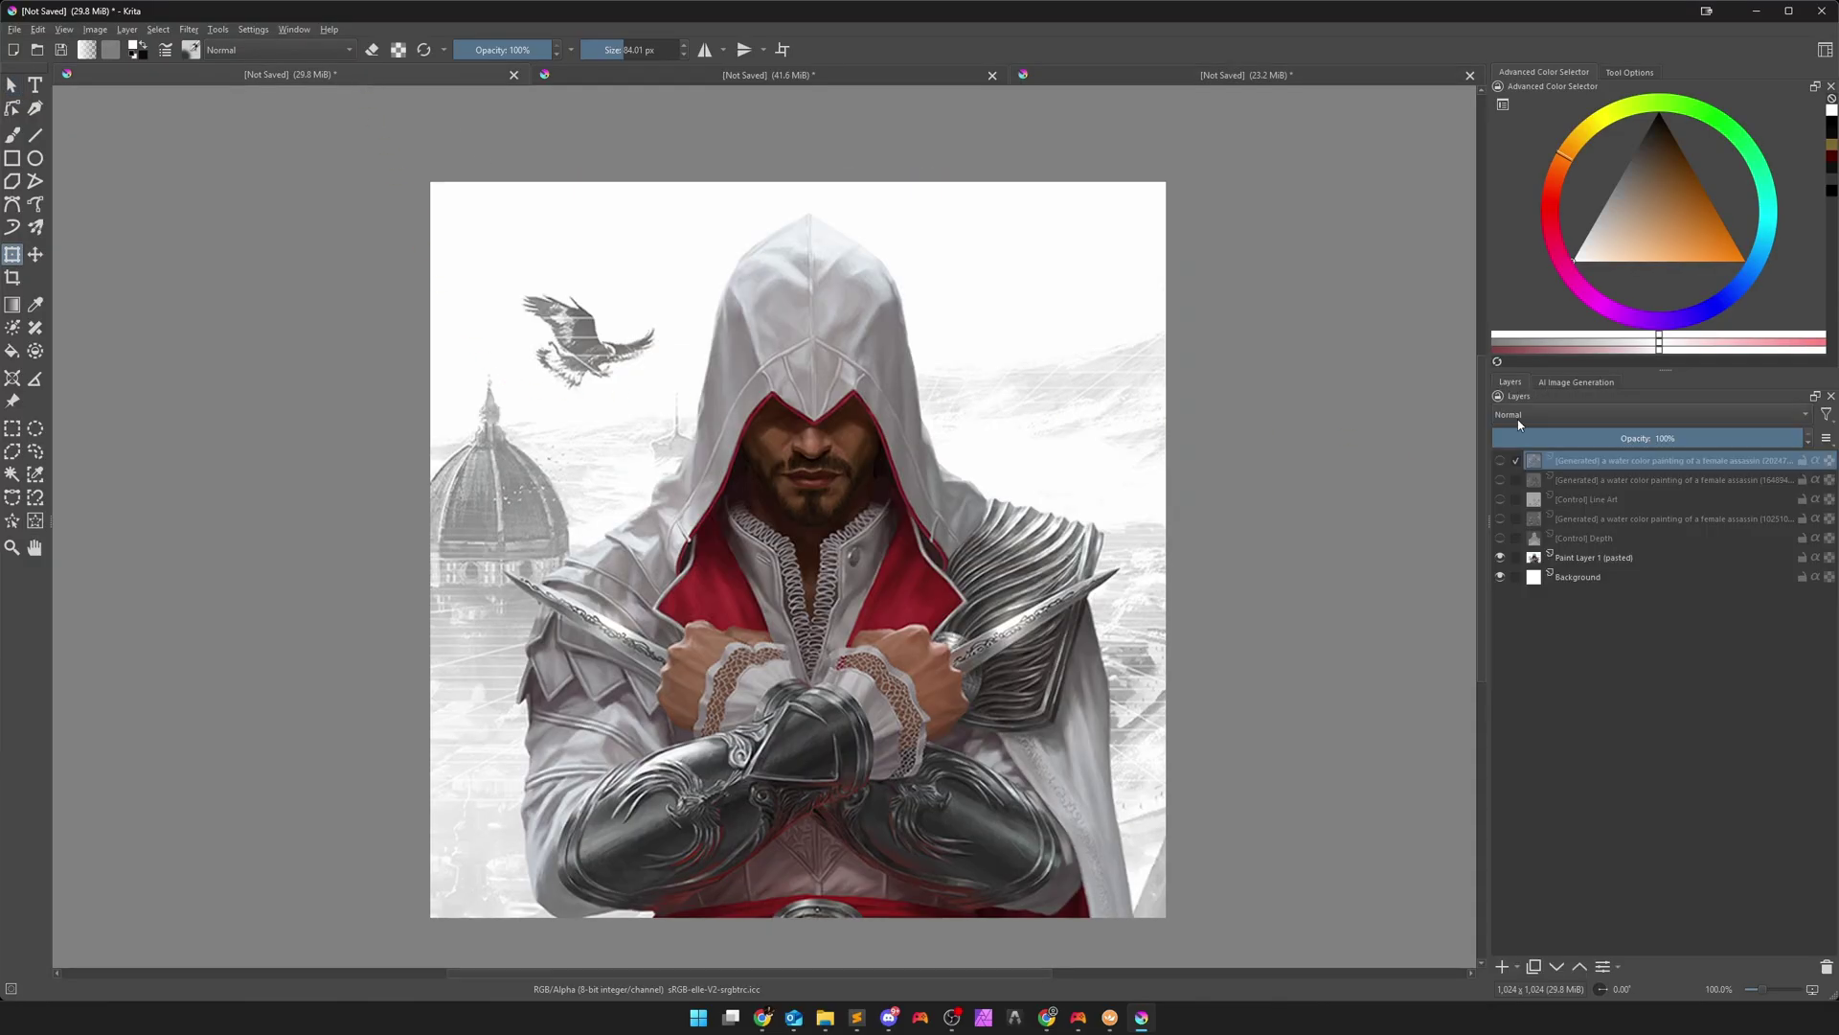
{"action": "left_click", "coordinate": [1502, 461]}
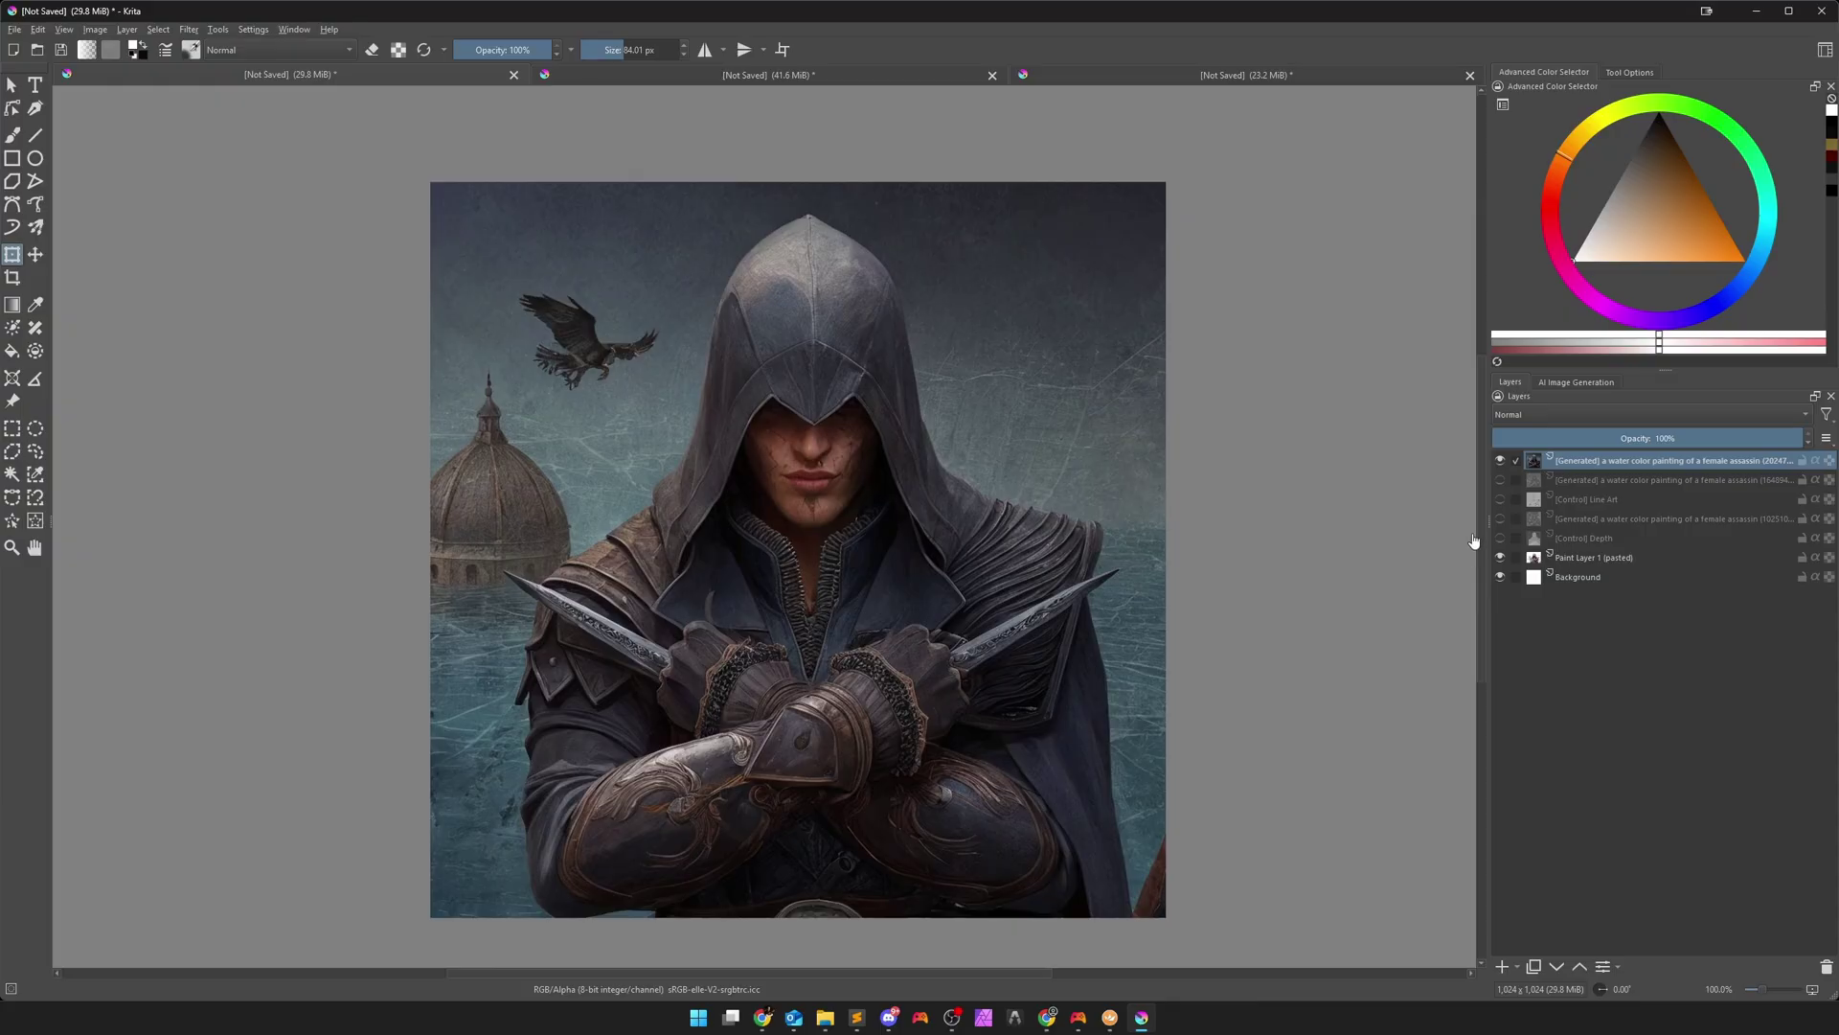
Return to the blonde-woman face-swap document and browse its AI generation control types
{"action": "left_click", "coordinate": [724, 77]}
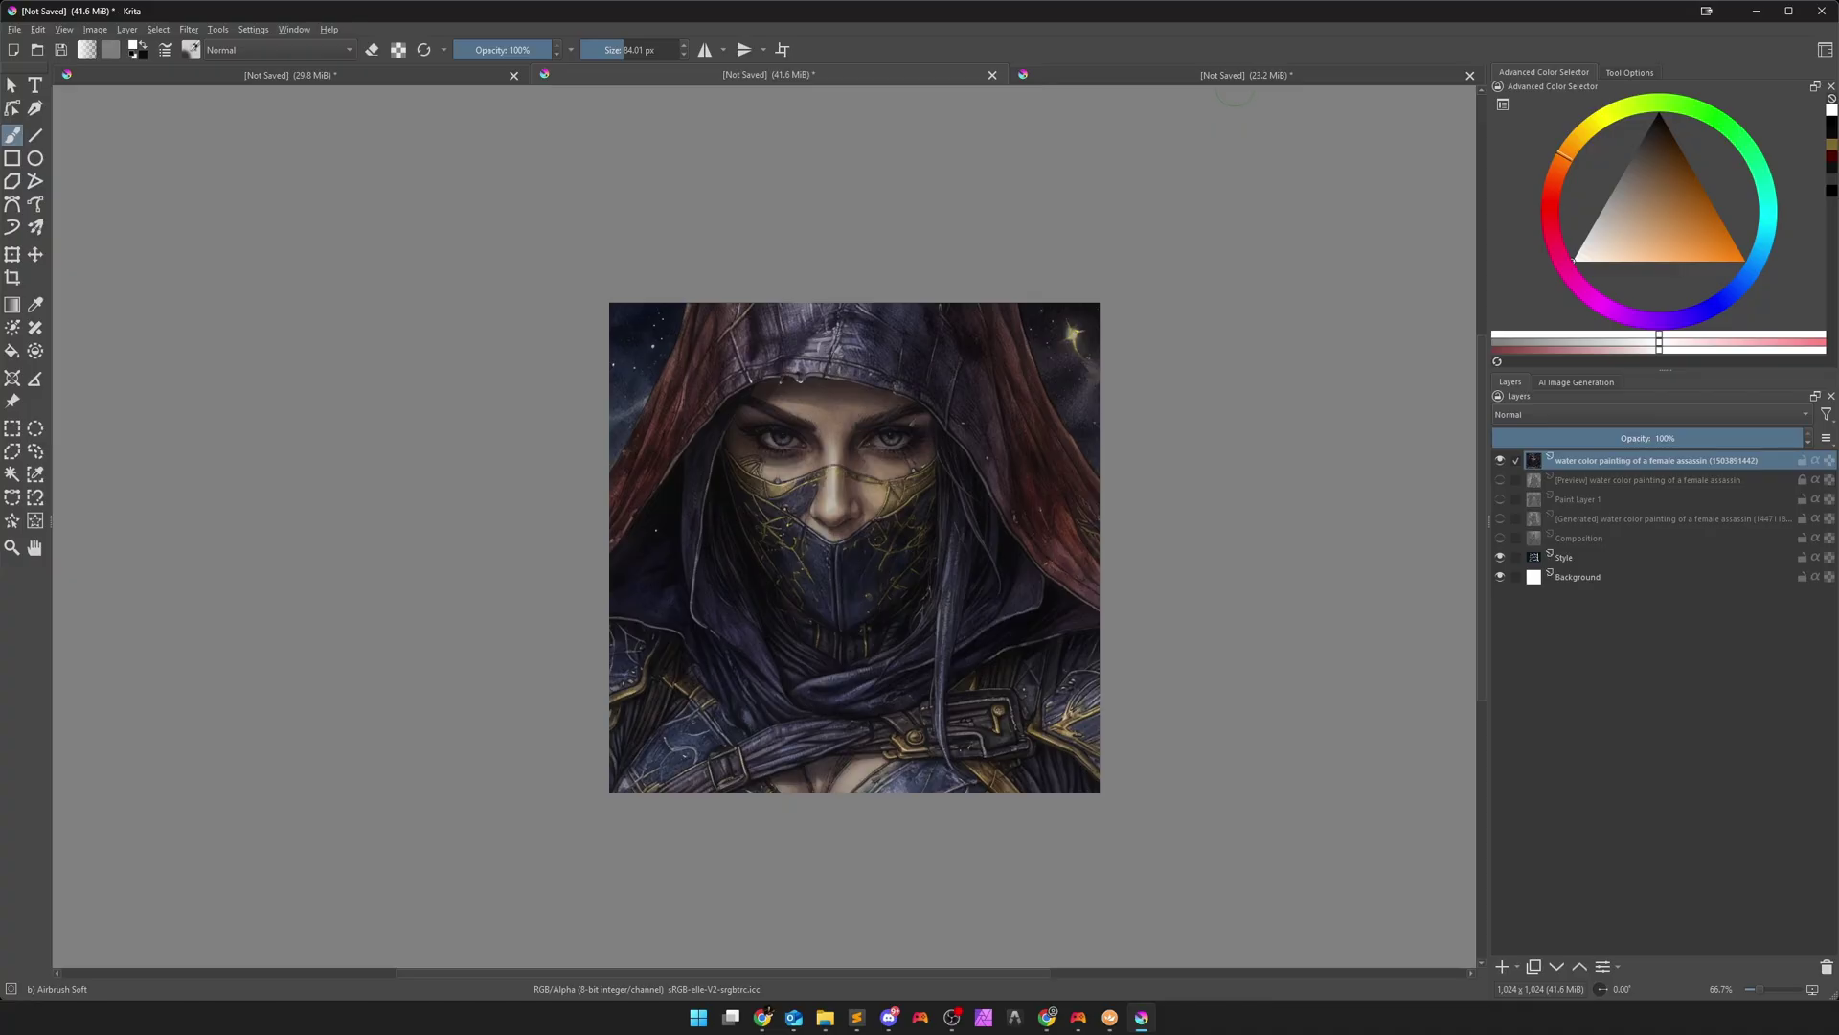
{"action": "left_click", "coordinate": [1235, 88]}
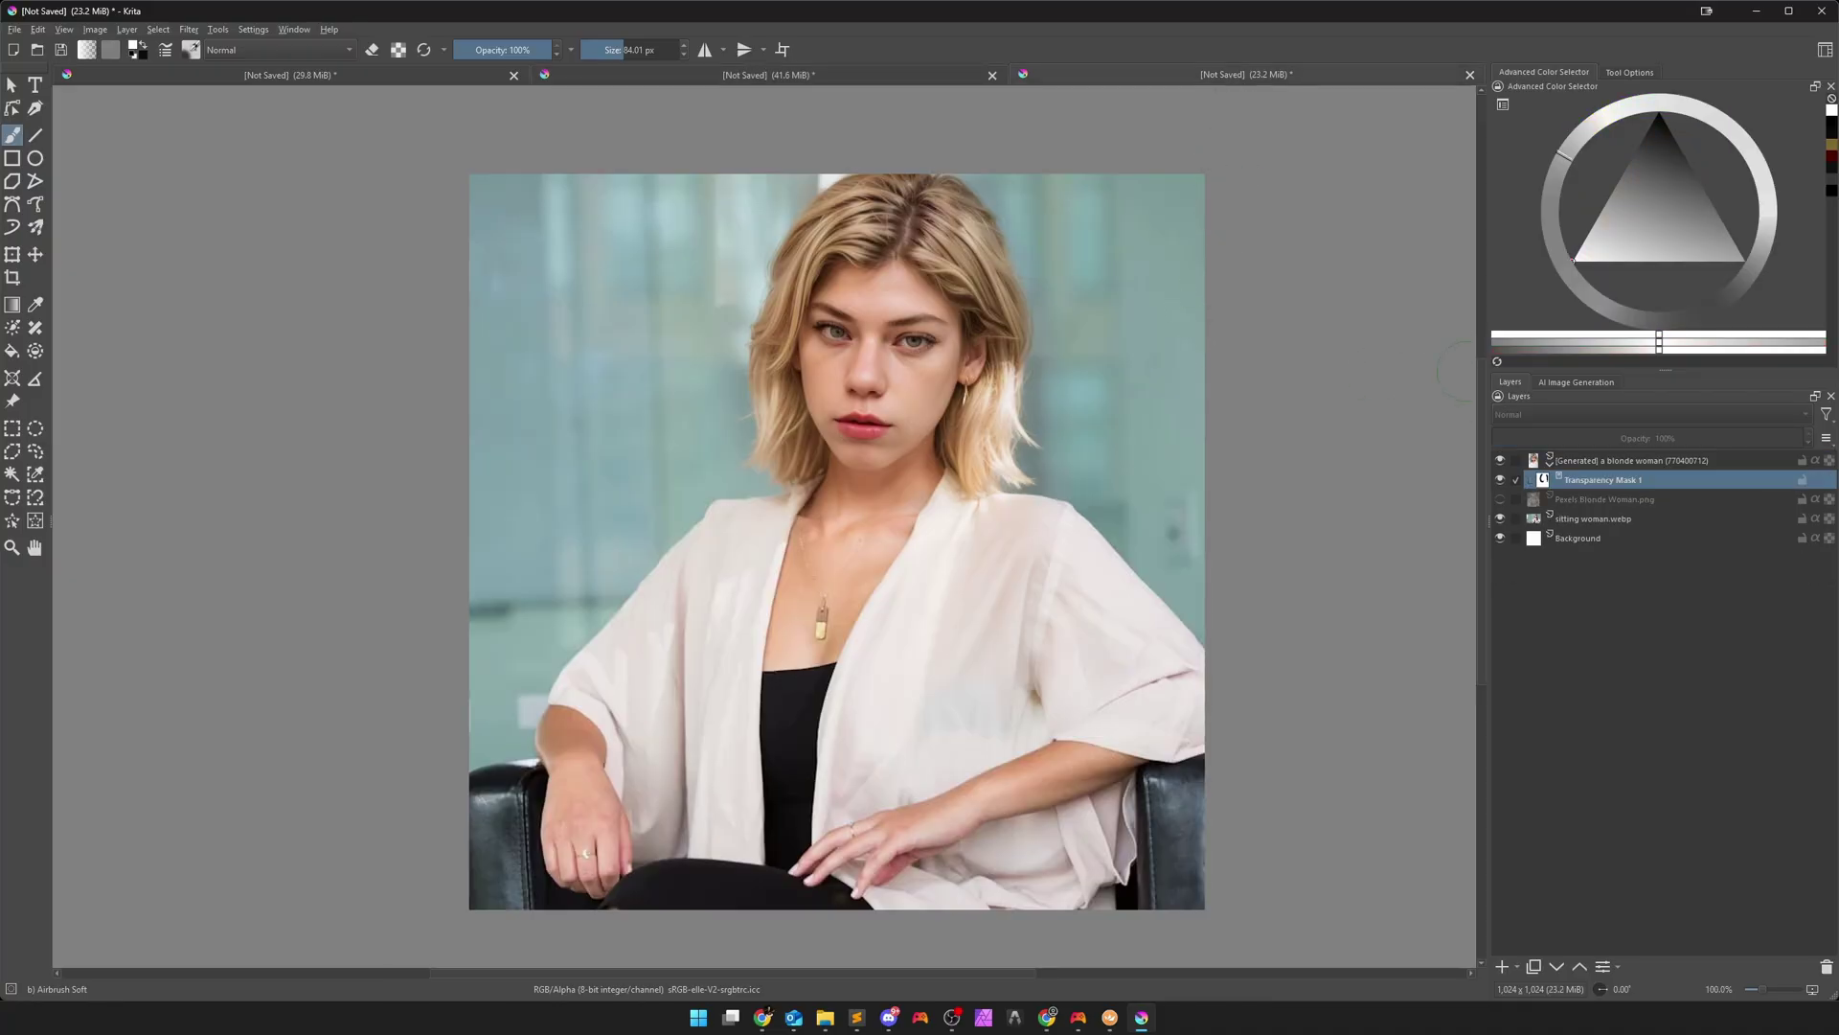
{"action": "left_click", "coordinate": [1571, 382]}
{"action": "left_click", "coordinate": [1511, 518]}
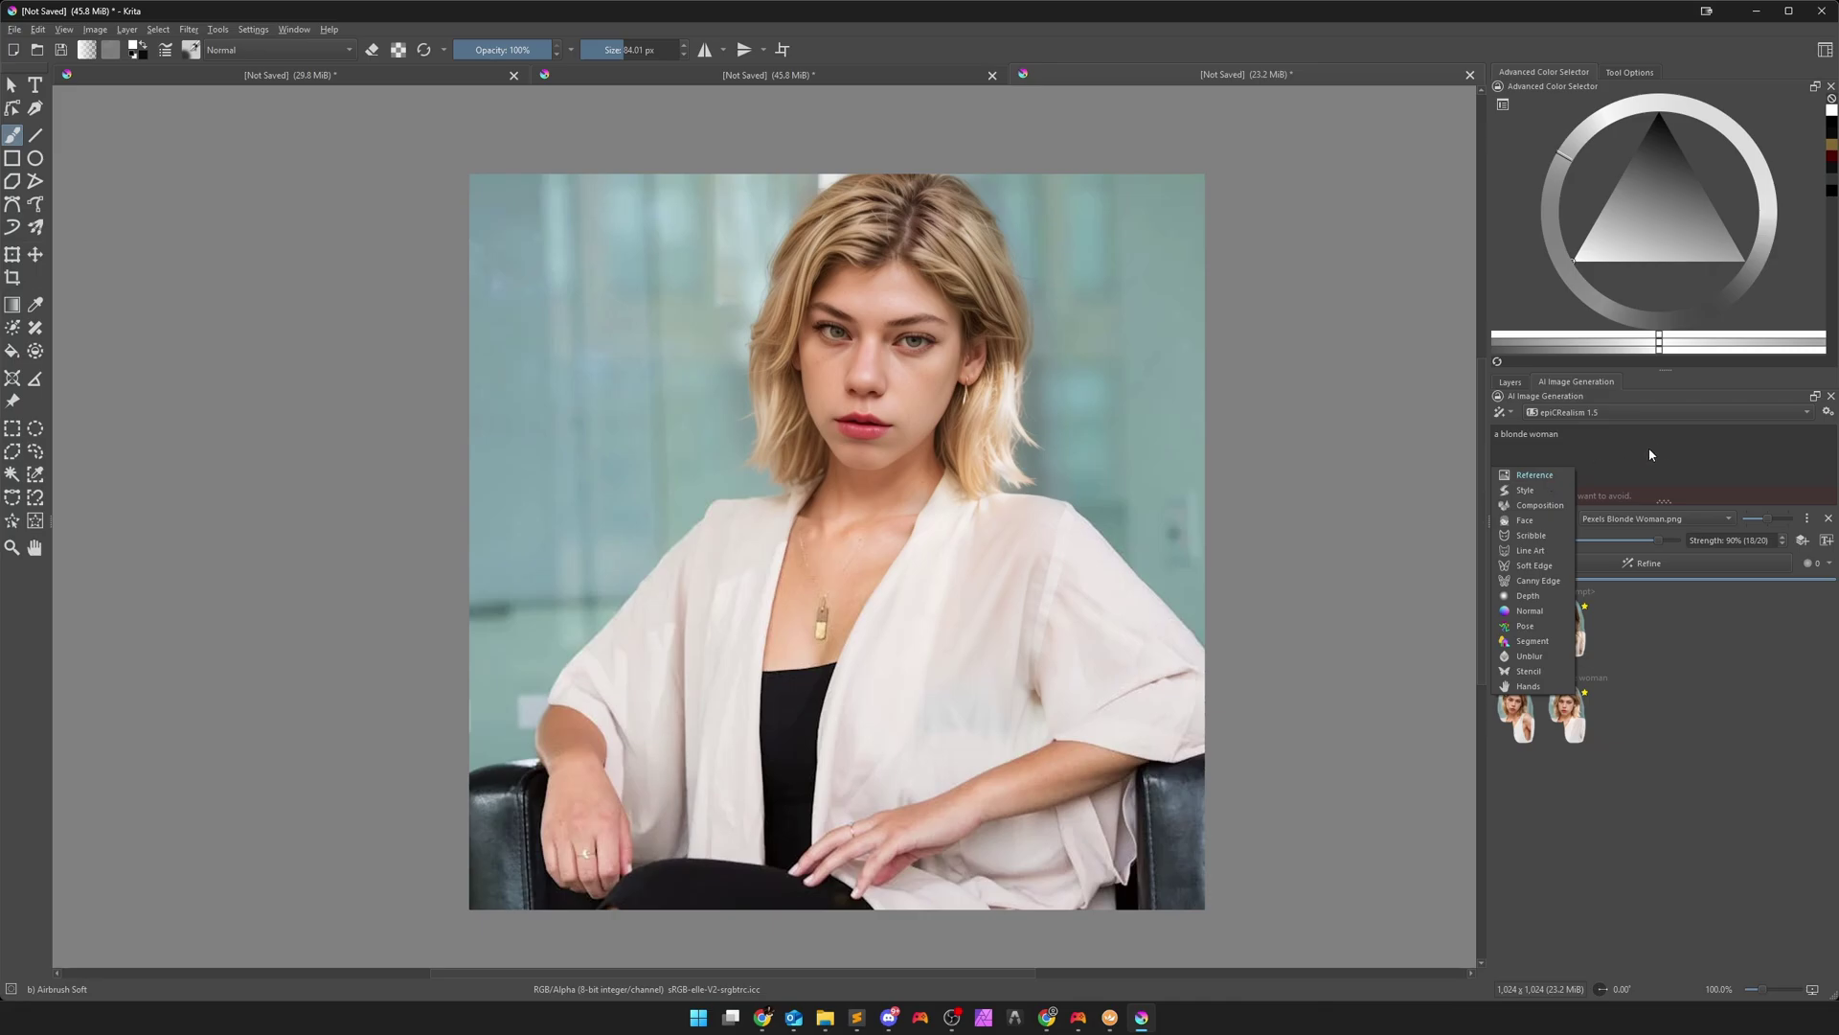
{"action": "left_click", "coordinate": [1825, 415]}
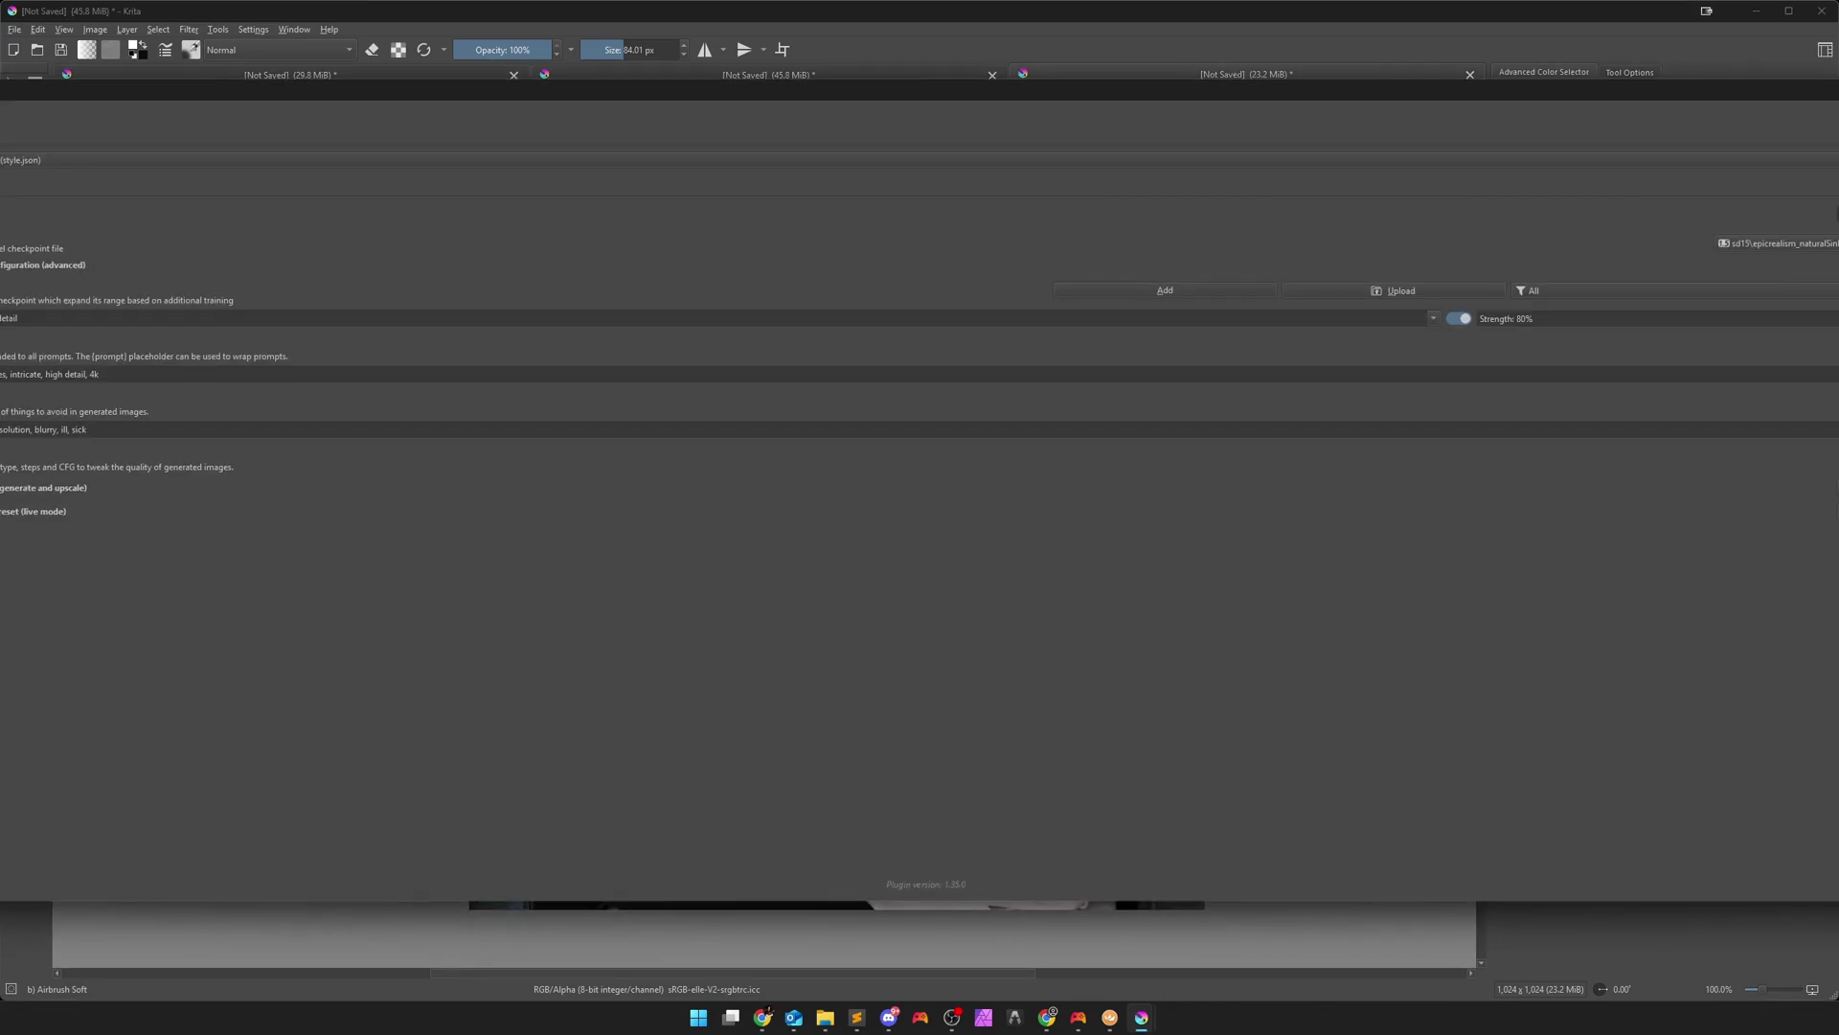
{"action": "left_click_drag", "start_coordinate": [835, 118], "coordinate": [1188, 134]}
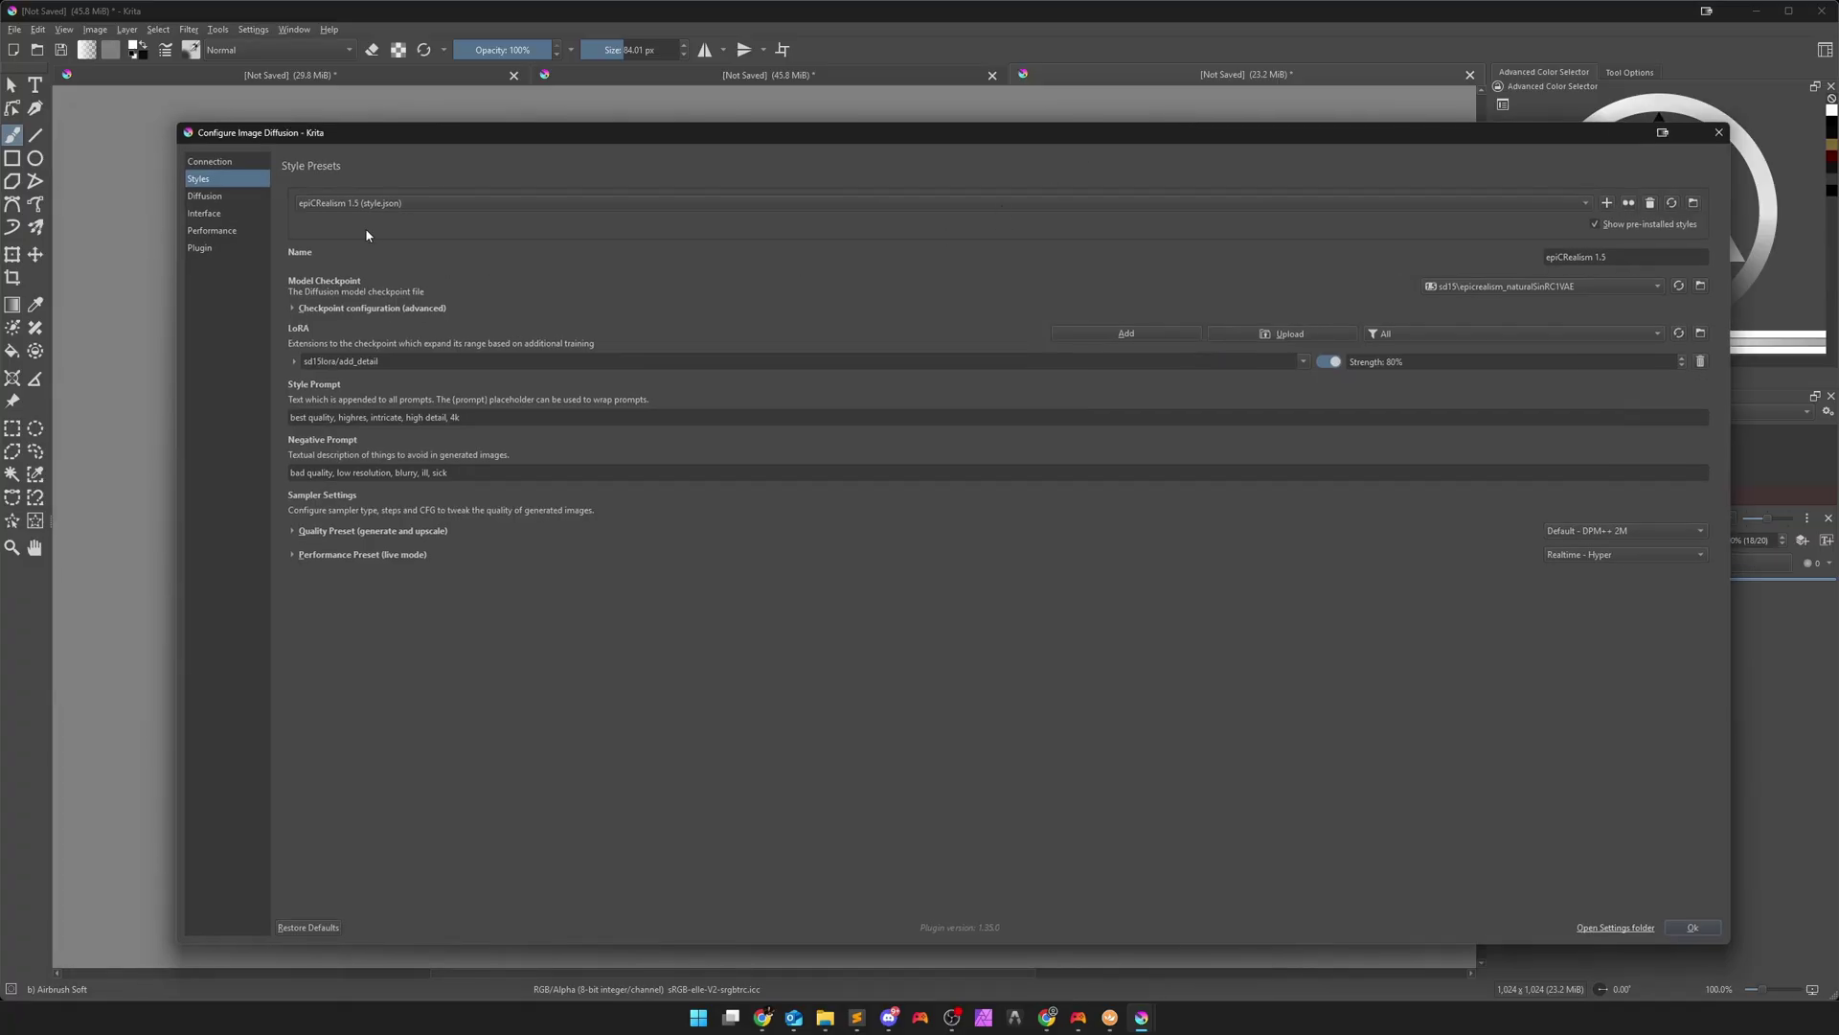
{"action": "left_click", "coordinate": [222, 163]}
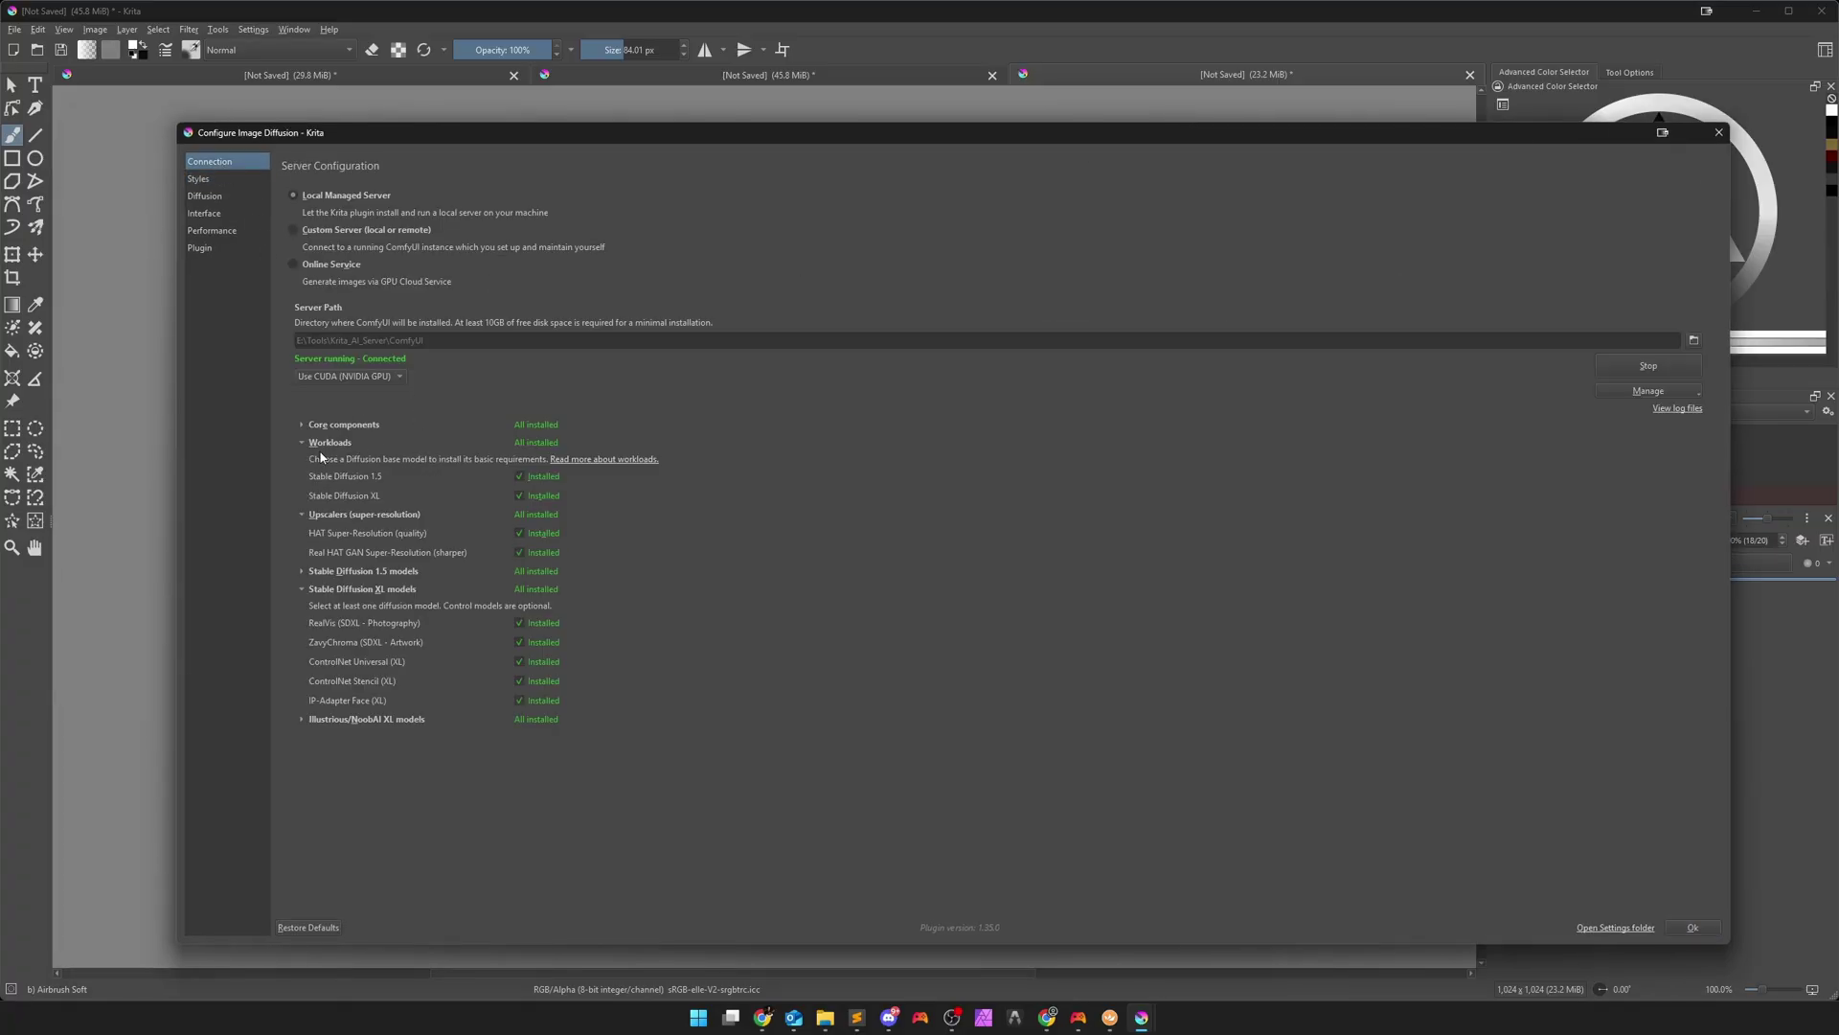
{"action": "left_click", "coordinate": [309, 572]}
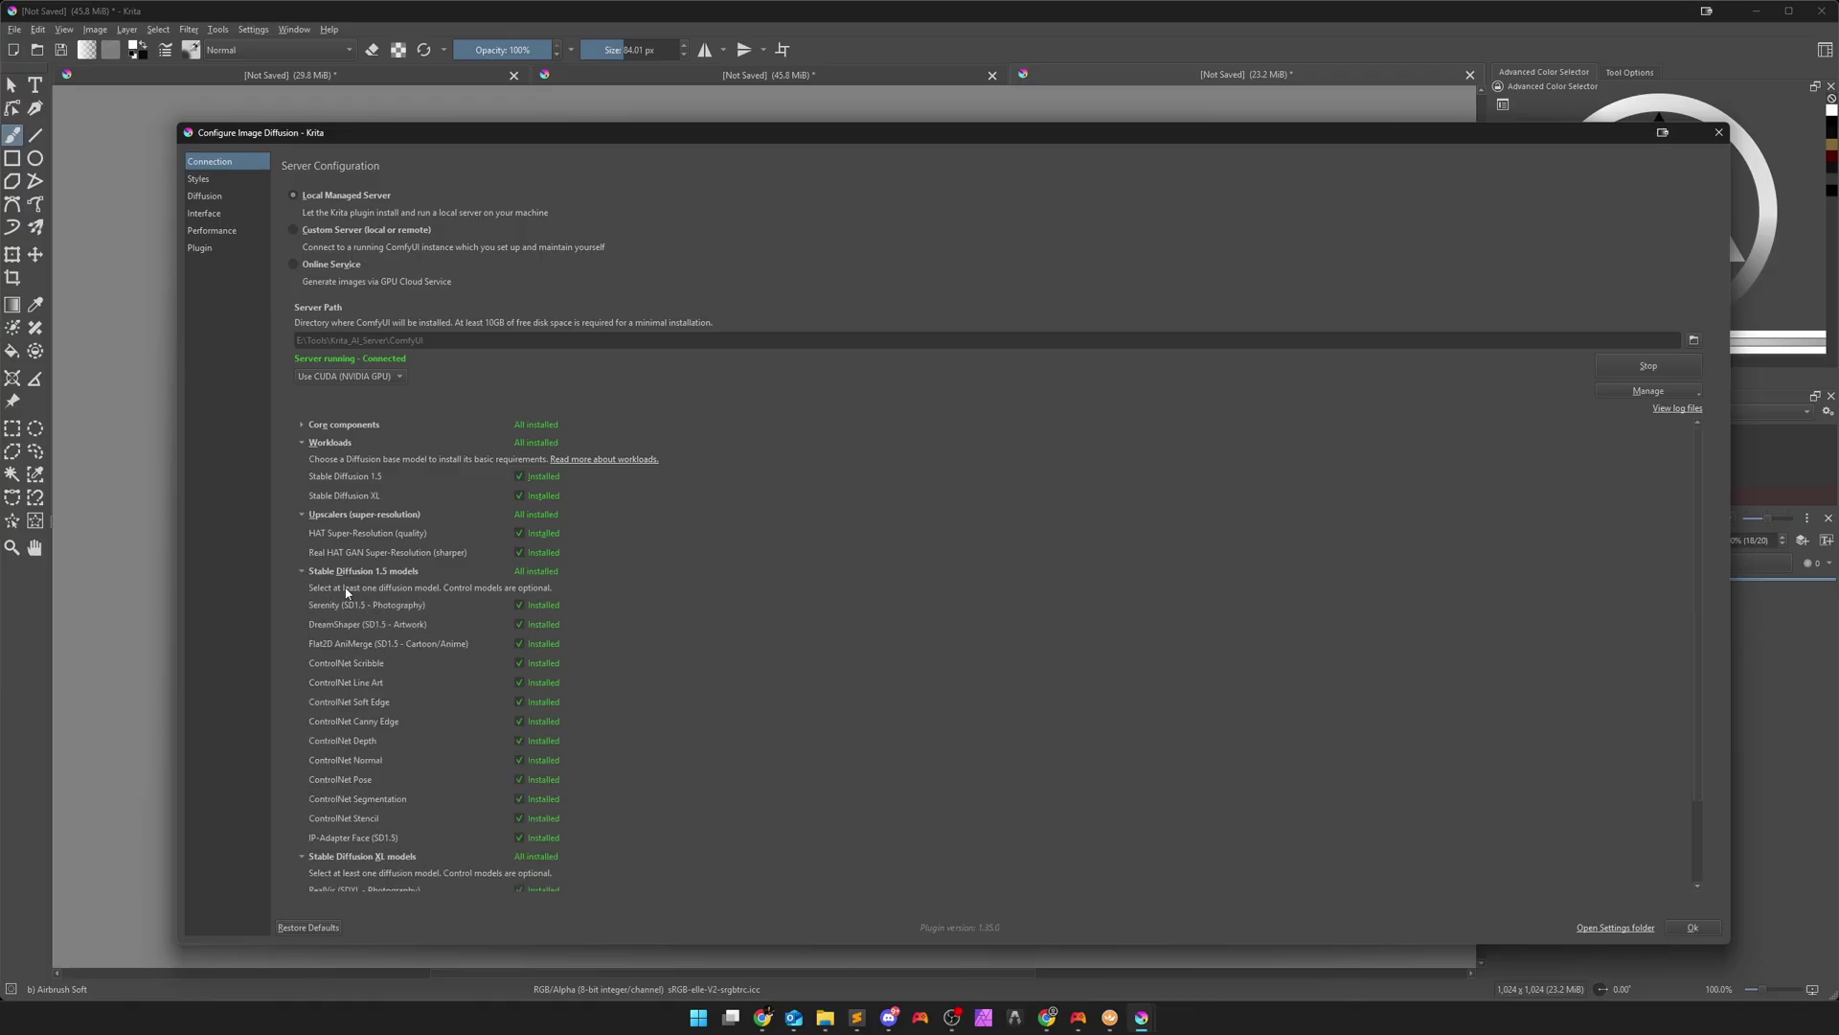
{"action": "scroll", "coordinate": [407, 663], "scroll_direction": "down", "scroll_amount": 1}
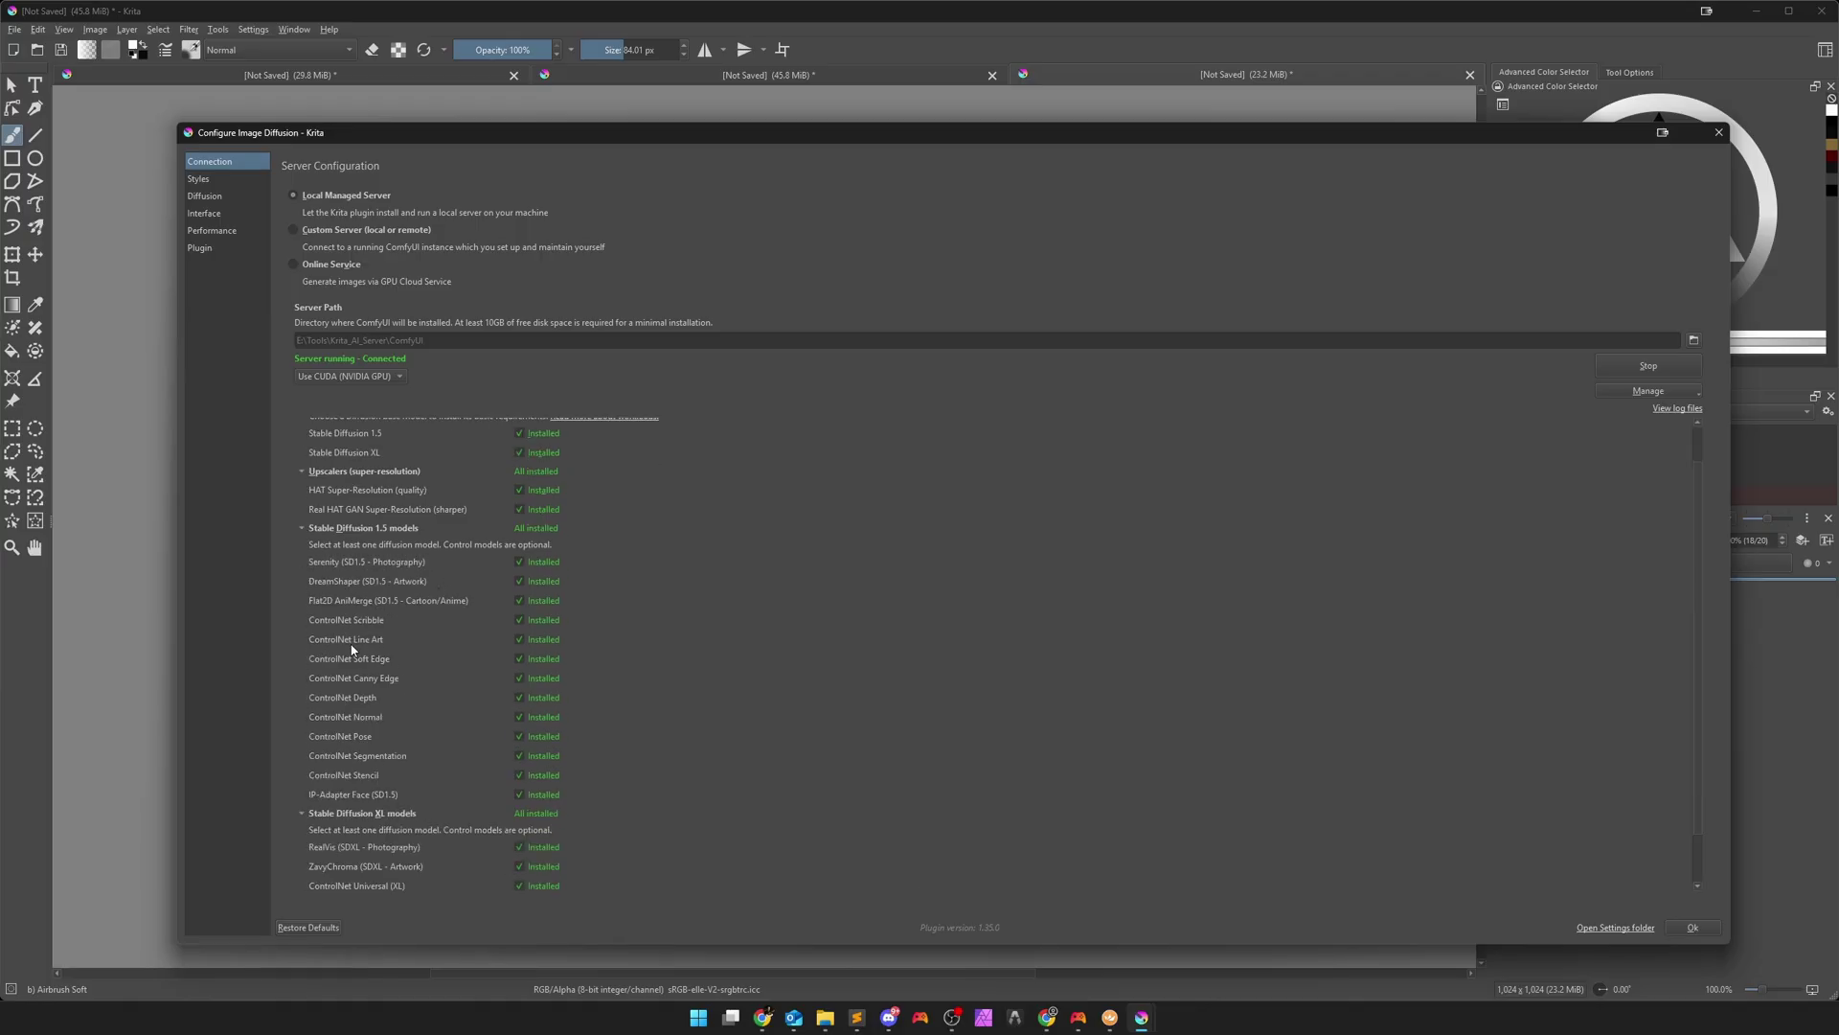
{"action": "scroll", "coordinate": [383, 728], "scroll_direction": "down", "scroll_amount": 1}
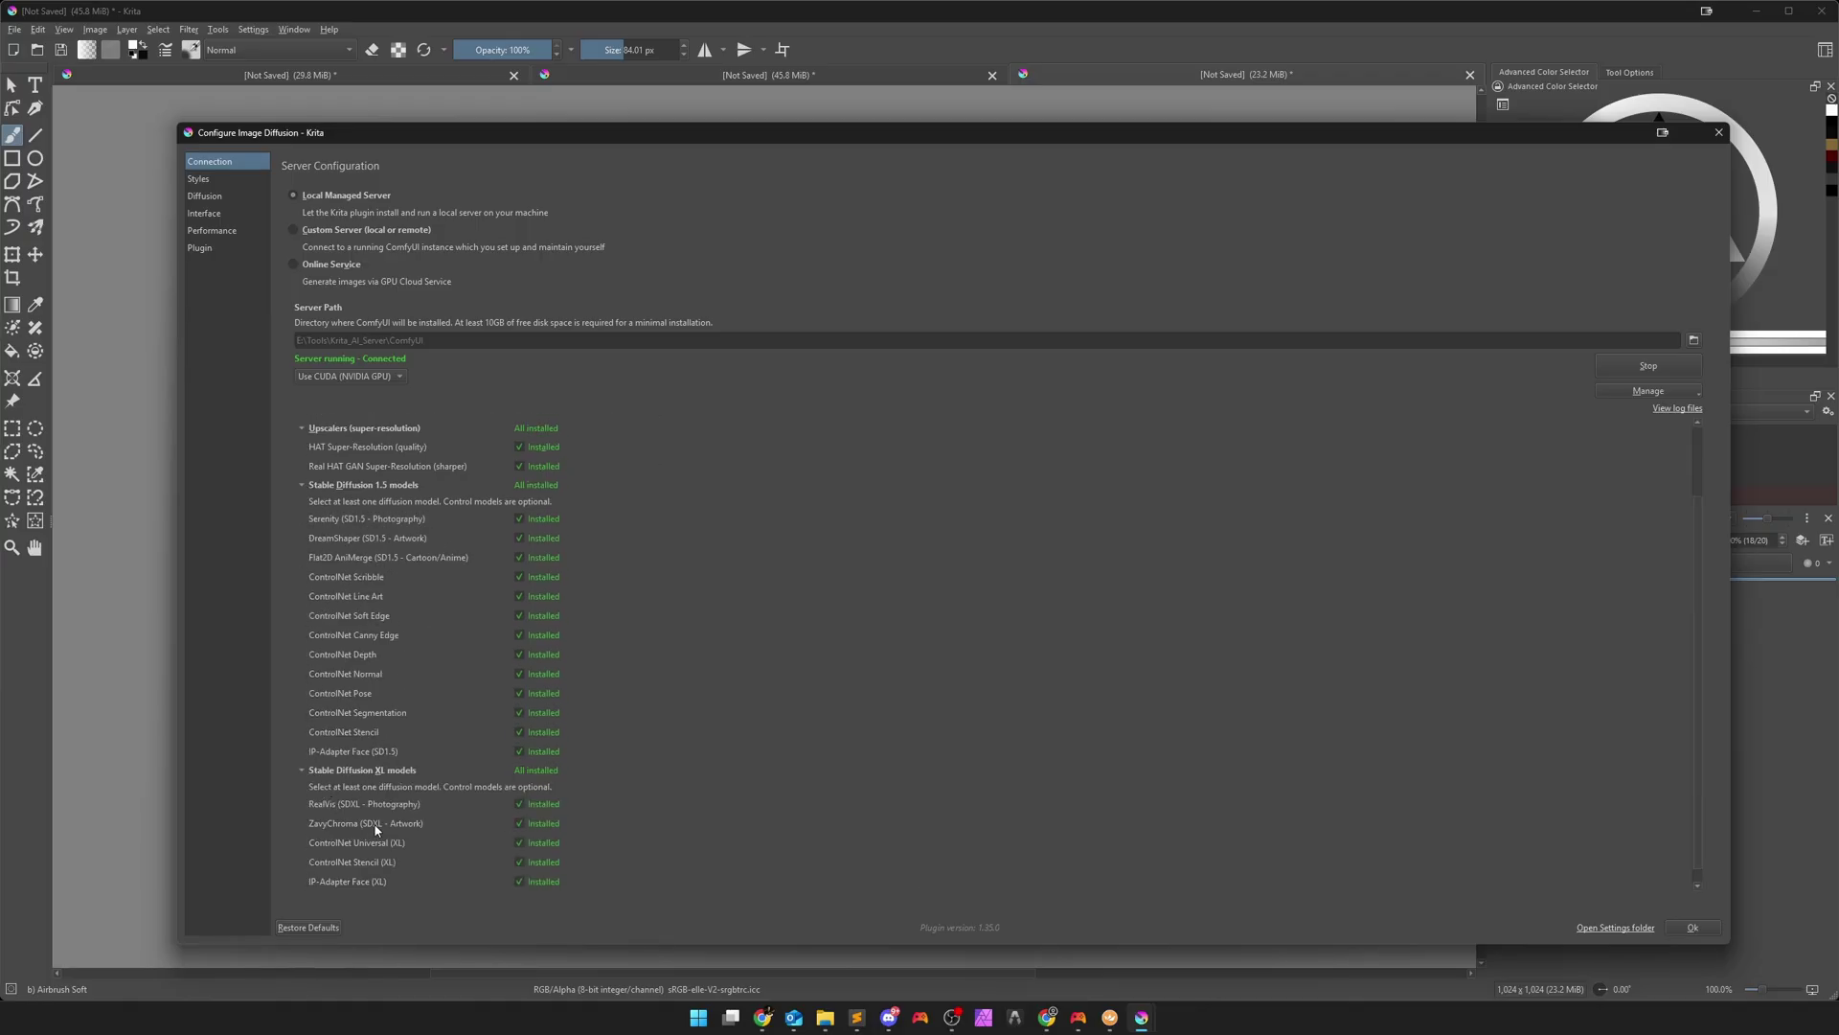
{"action": "scroll", "coordinate": [383, 815], "scroll_direction": "down", "scroll_amount": 1}
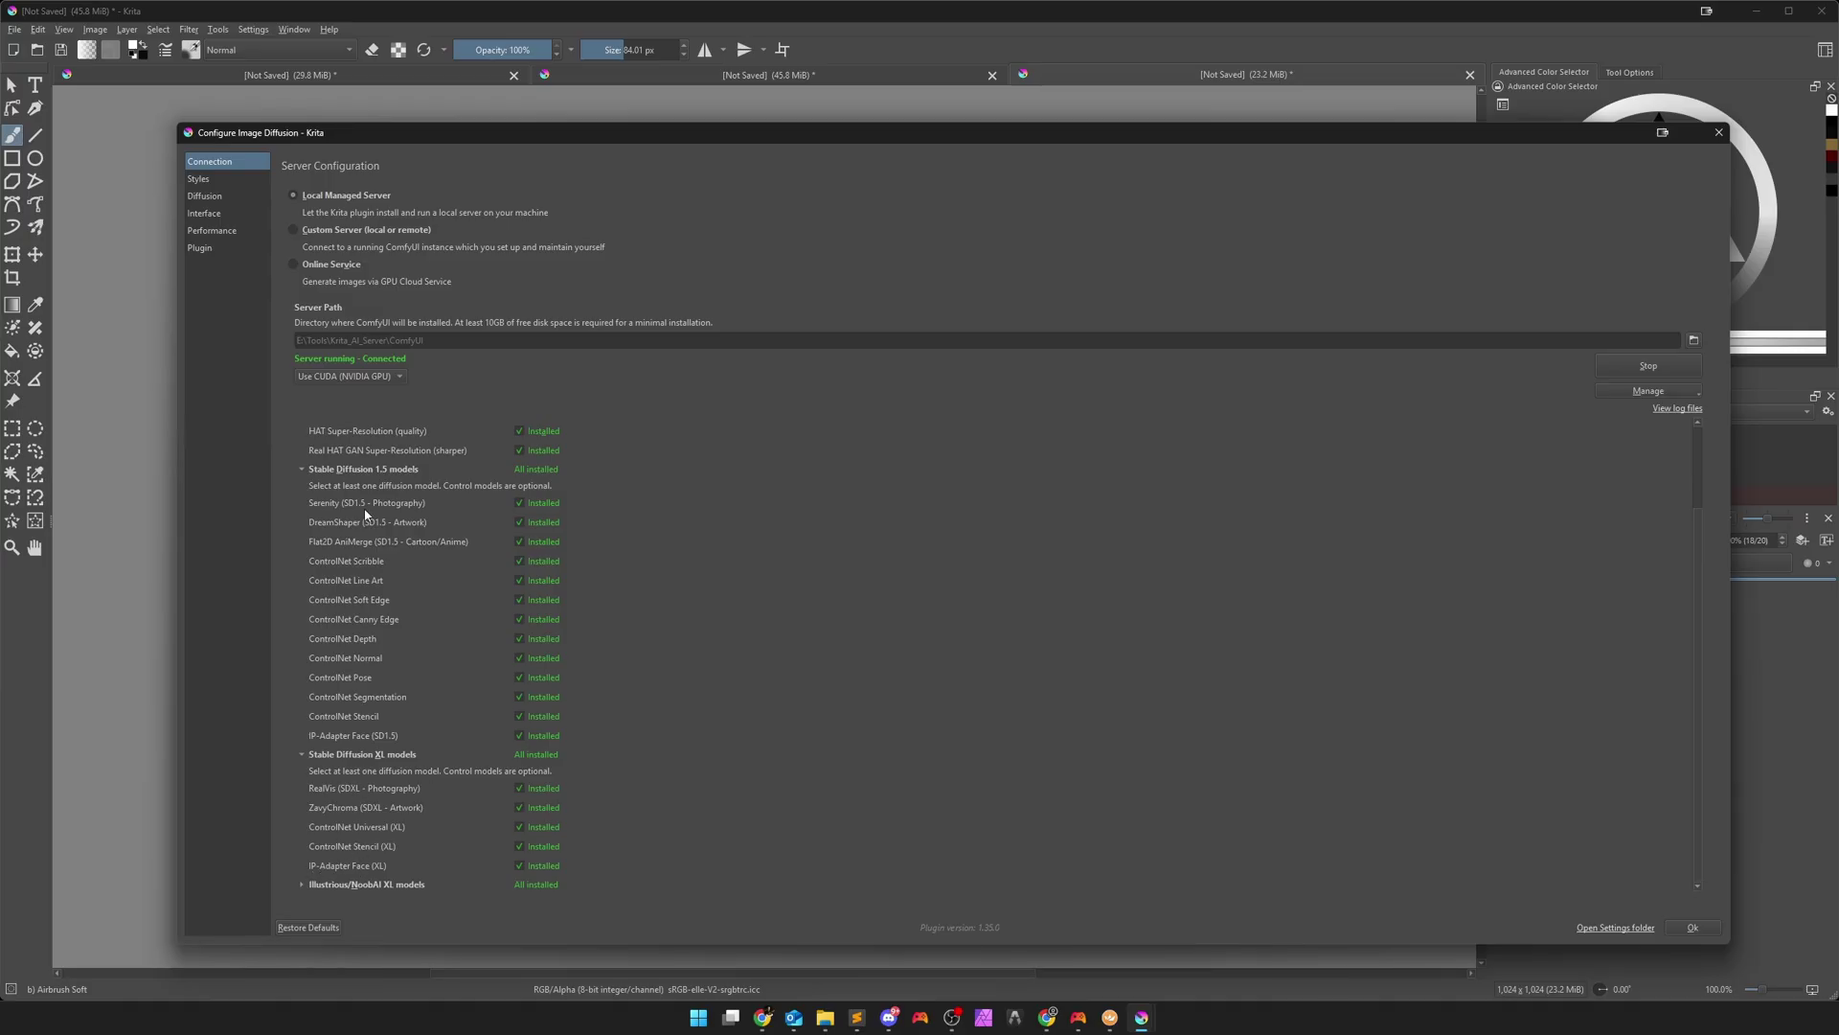
{"action": "left_click", "coordinate": [1720, 132]}
Dismiss the control-type list and bring the hooded assassin painting with its Line Art and Depth controls to front
{"action": "left_click", "coordinate": [1533, 518]}
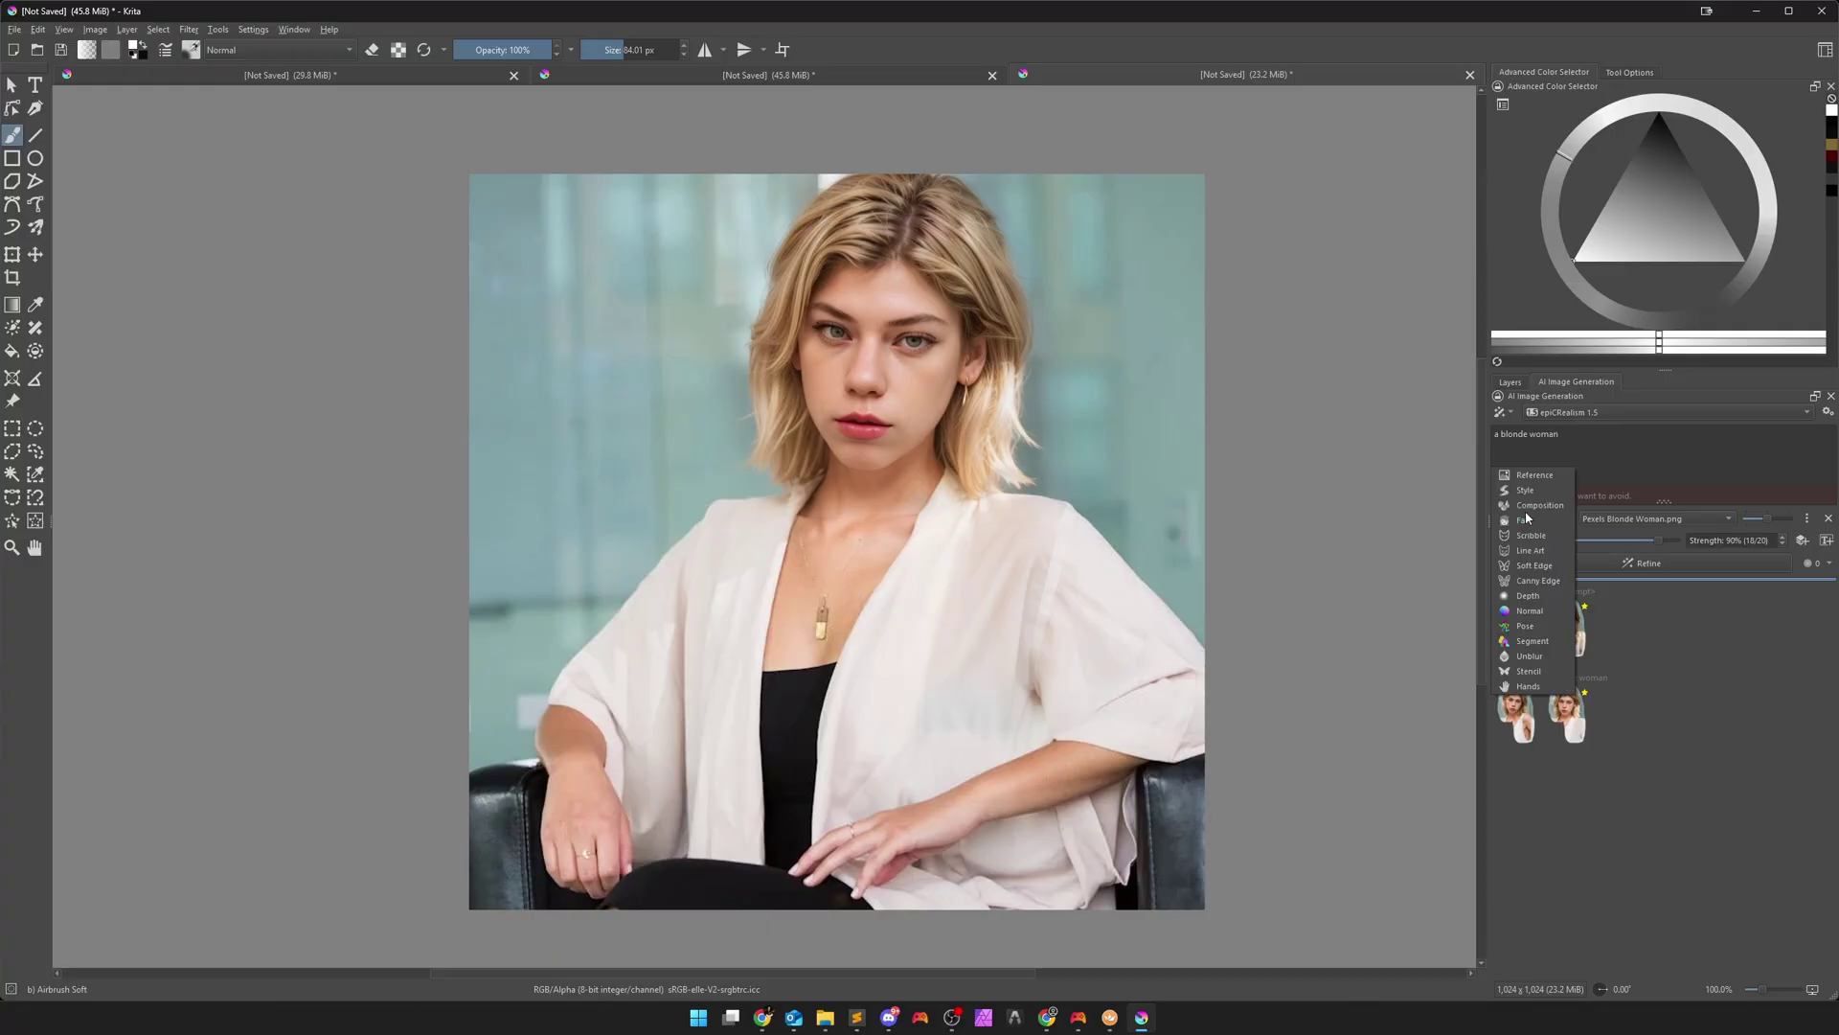
{"action": "left_click", "coordinate": [1738, 682]}
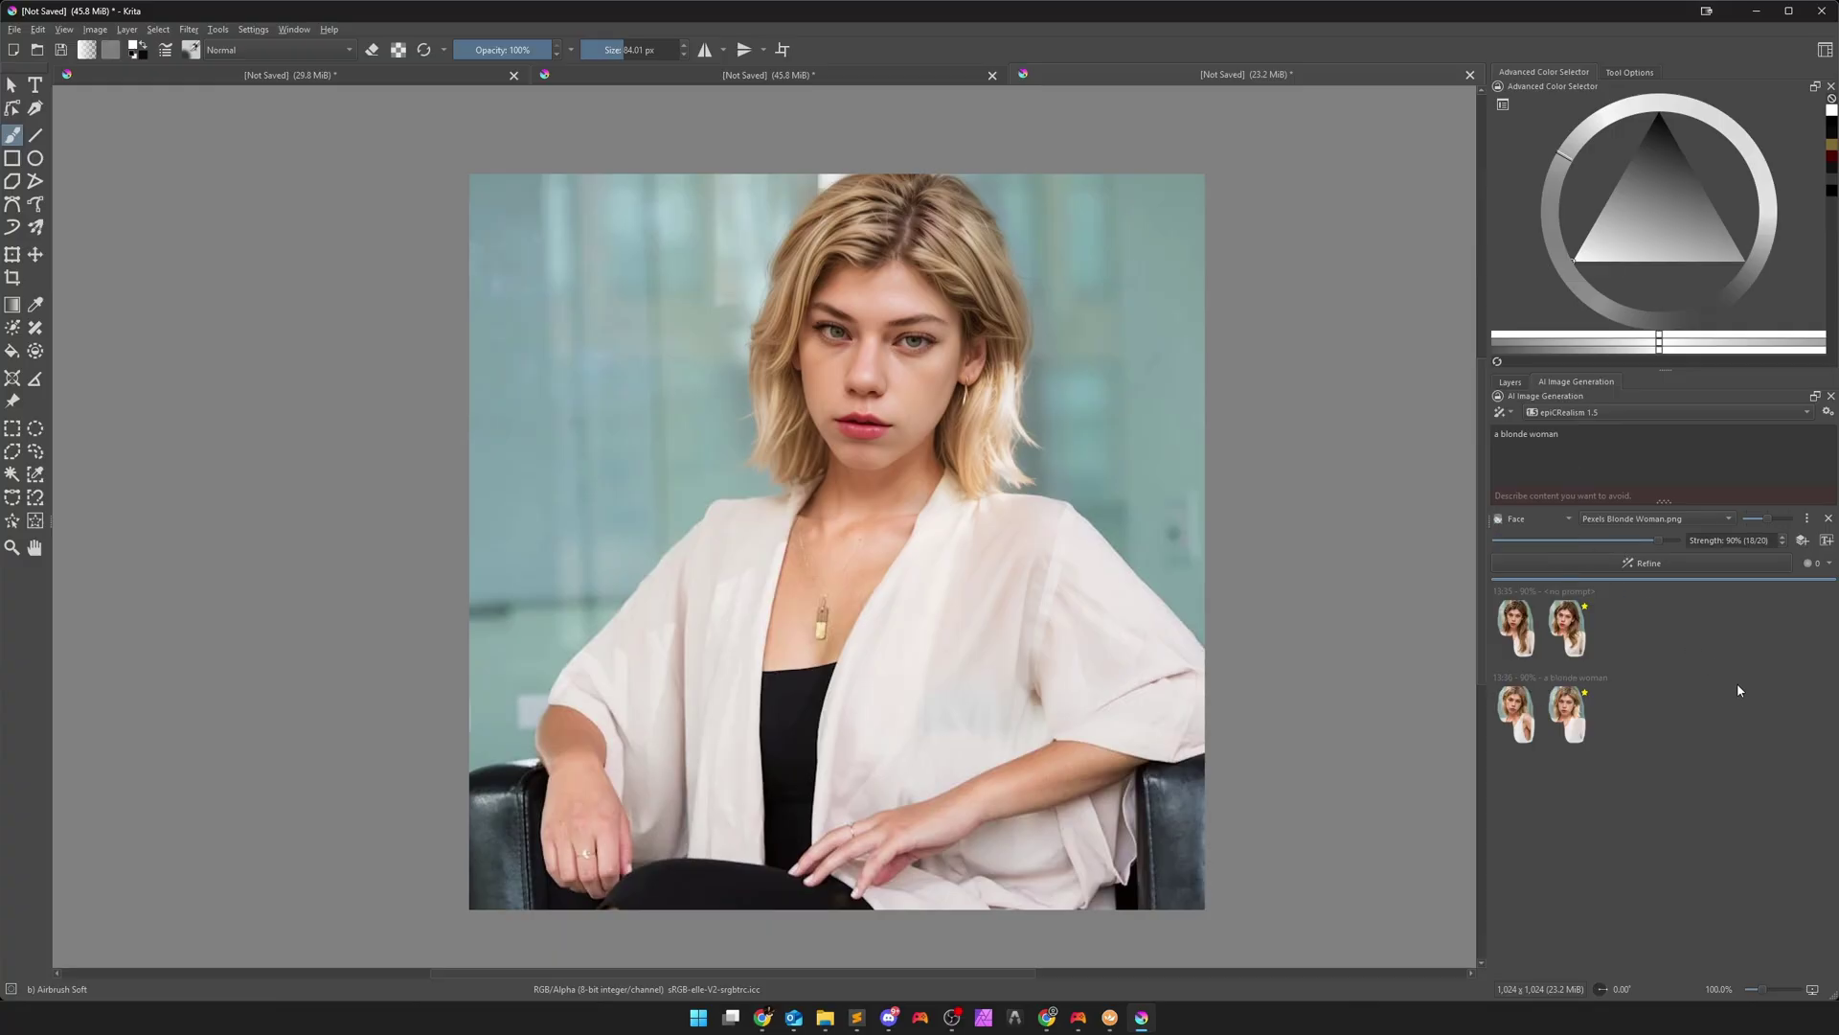
{"action": "left_click", "coordinate": [443, 75]}
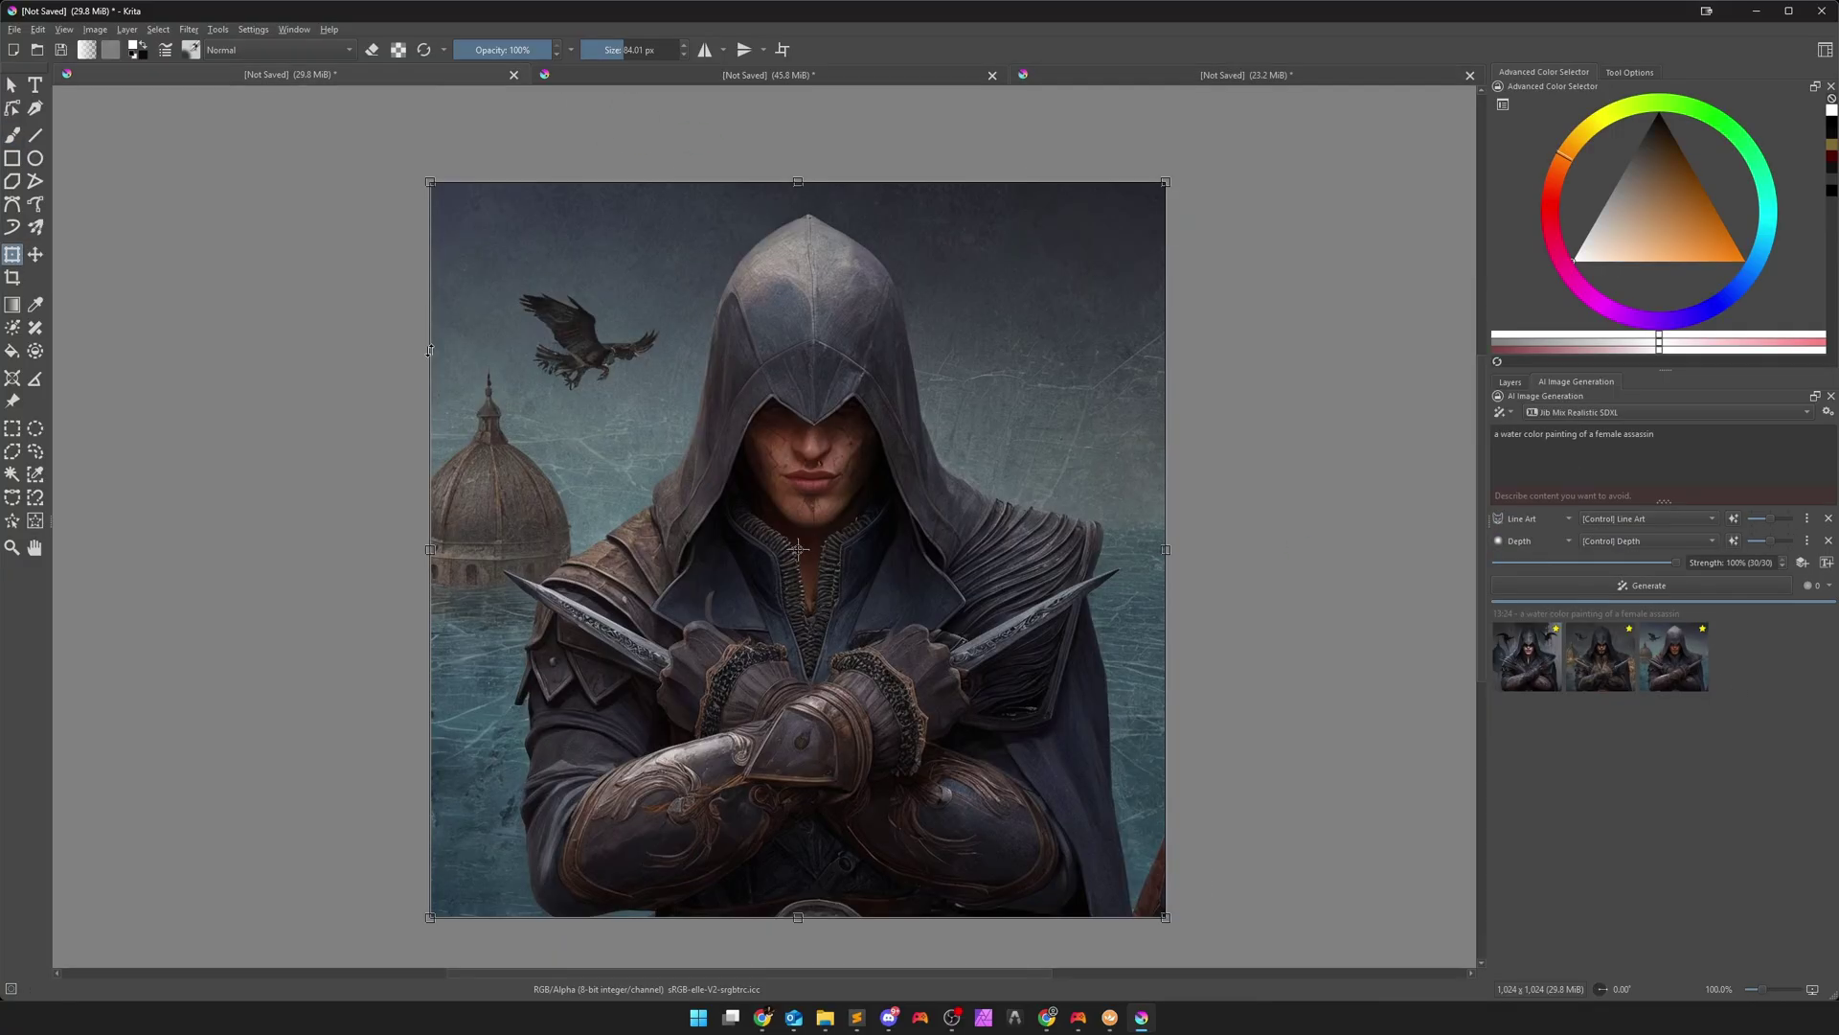